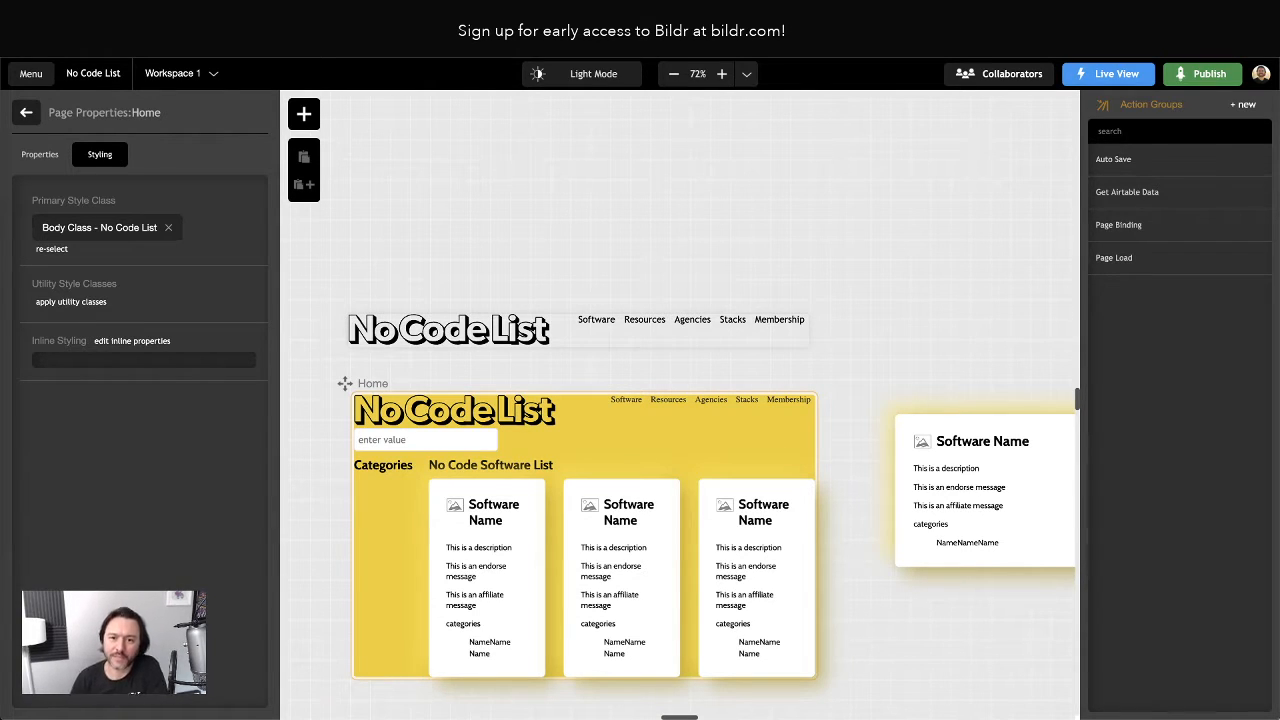
{"action": "scroll", "coordinate": [683, 555], "scroll_direction": "down", "scroll_amount": 3}
{"action": "scroll", "coordinate": [683, 557], "scroll_direction": "up", "scroll_amount": 2}
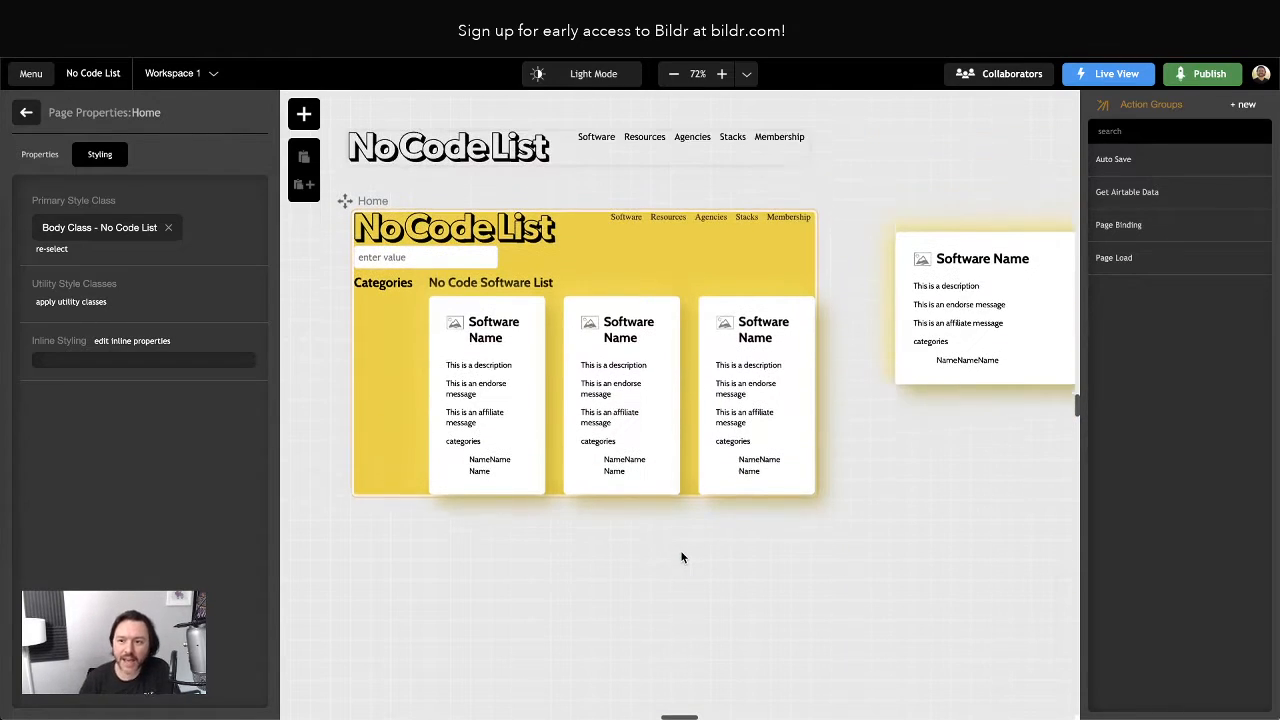
{"action": "scroll", "coordinate": [679, 557], "scroll_direction": "right", "scroll_amount": 1}
{"action": "scroll", "coordinate": [678, 559], "scroll_direction": "left", "scroll_amount": 1}
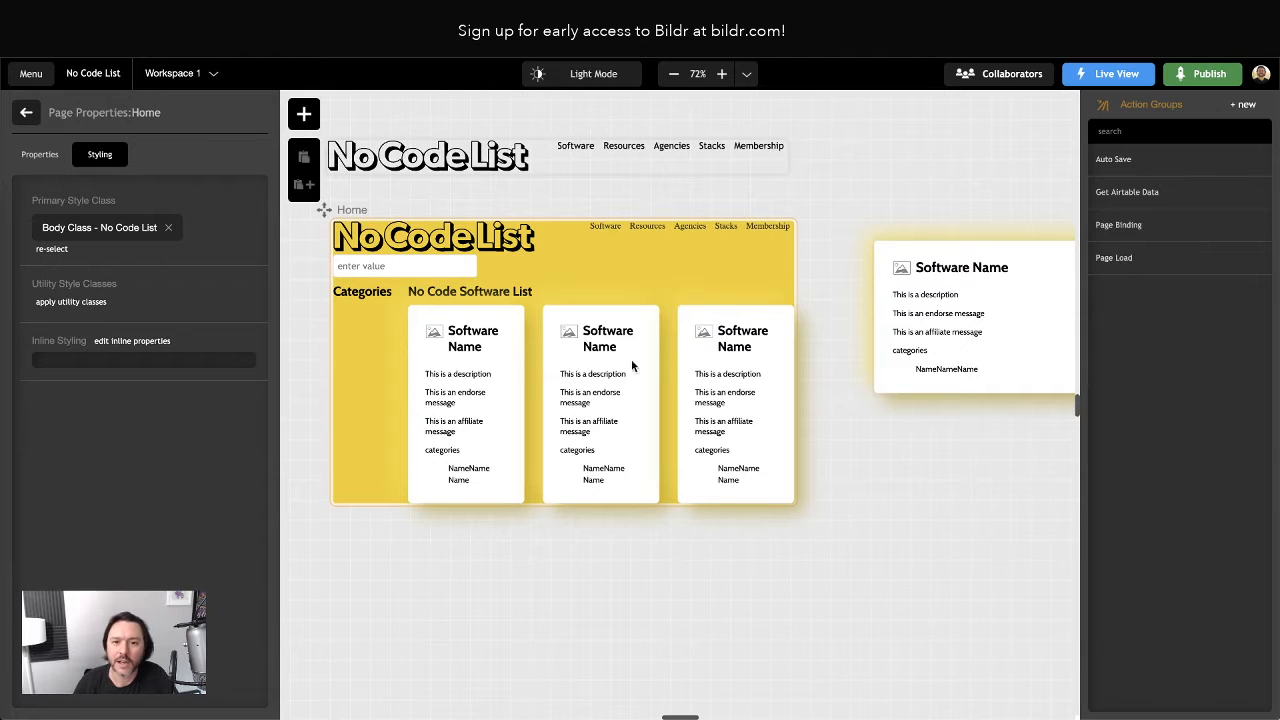
Open the Airtable Pattern workspace and look over its documentation and demo pages.
{"action": "left_click", "coordinate": [178, 76]}
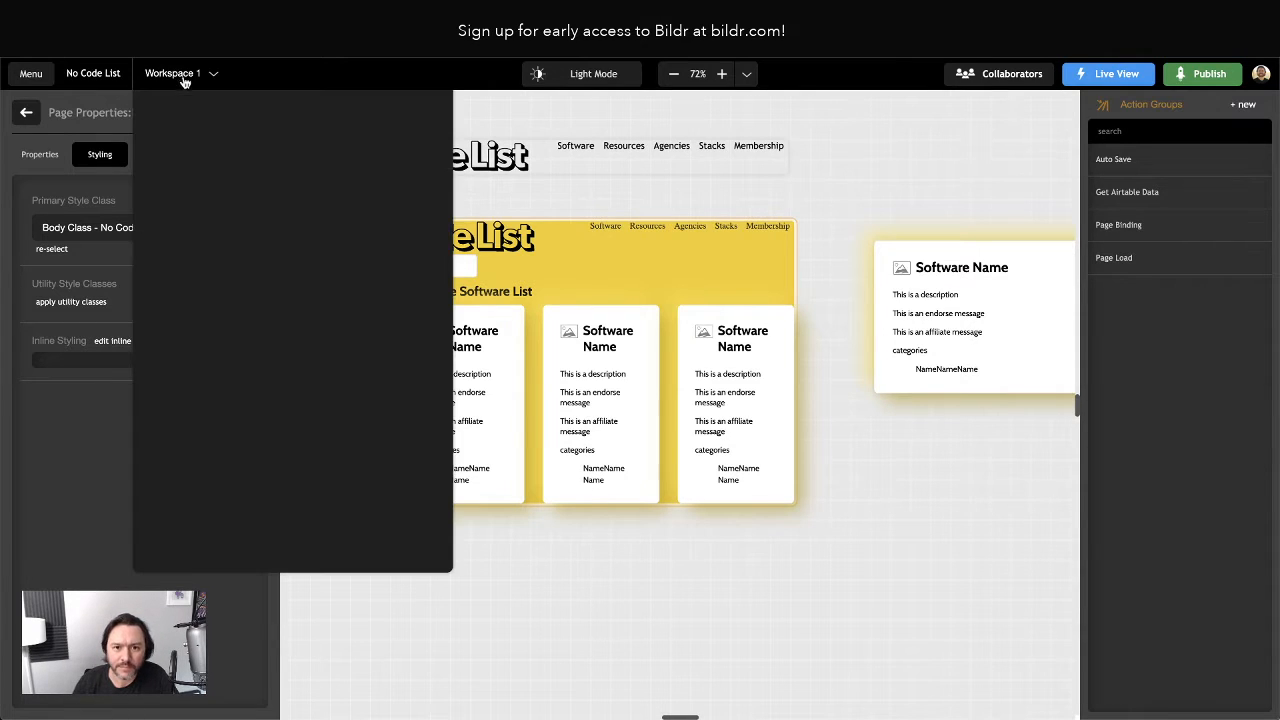
{"action": "left_click", "coordinate": [188, 190]}
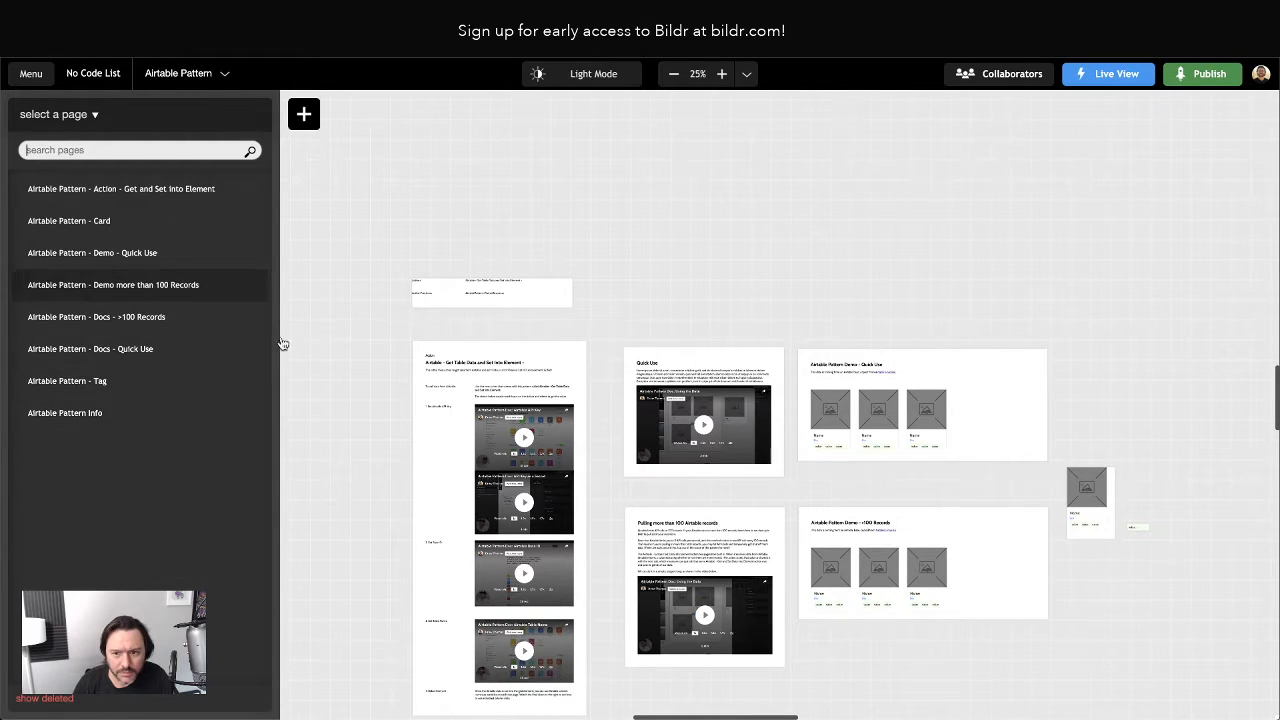
{"action": "scroll", "coordinate": [1027, 569], "scroll_direction": "down", "scroll_amount": 5}
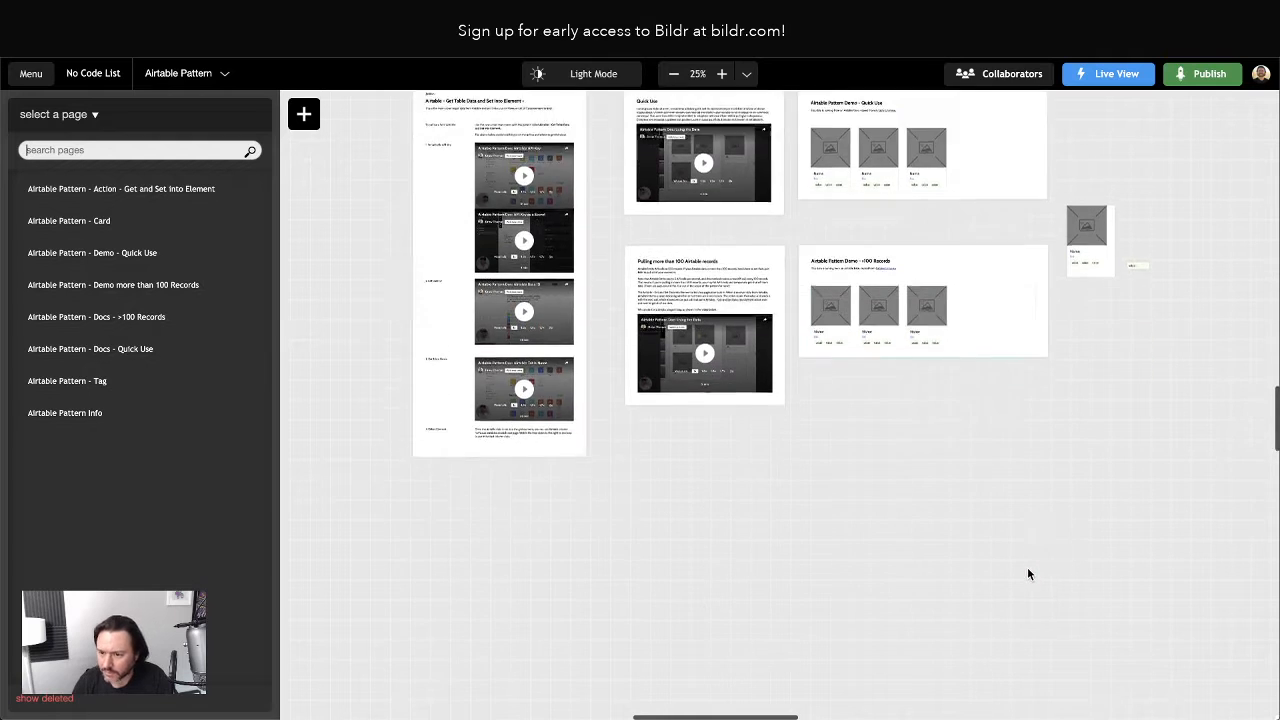
{"action": "scroll", "coordinate": [918, 466], "scroll_direction": "right", "scroll_amount": 3}
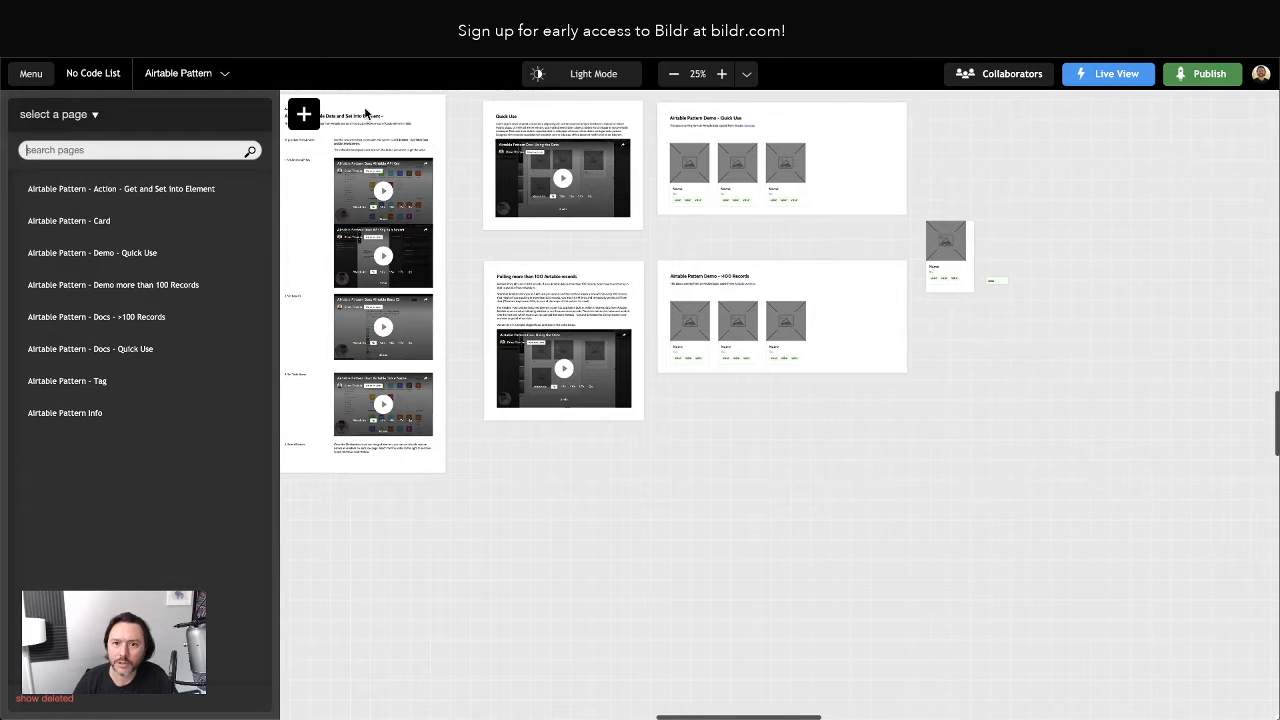
{"action": "scroll", "coordinate": [437, 190], "scroll_direction": "up", "scroll_amount": 3}
Return to Workspace 1 and select the container around the No Code Software List on the Home page.
{"action": "left_click", "coordinate": [196, 76]}
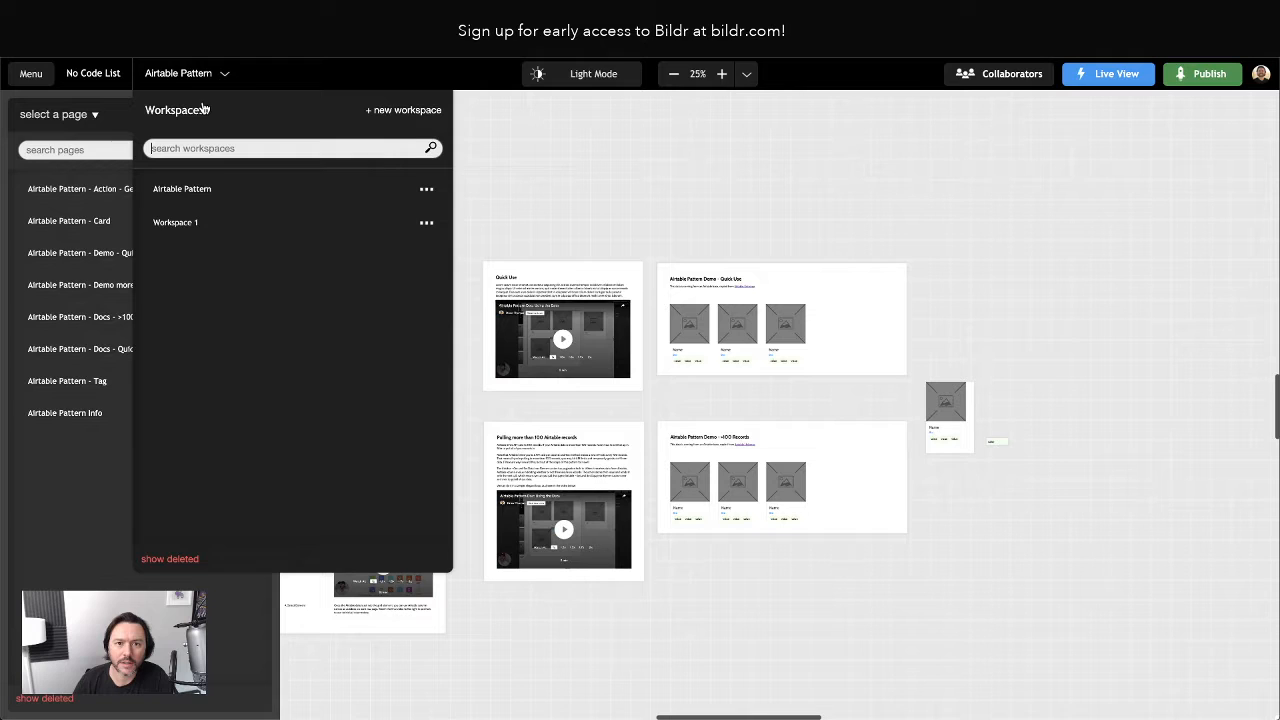
{"action": "left_click", "coordinate": [193, 221]}
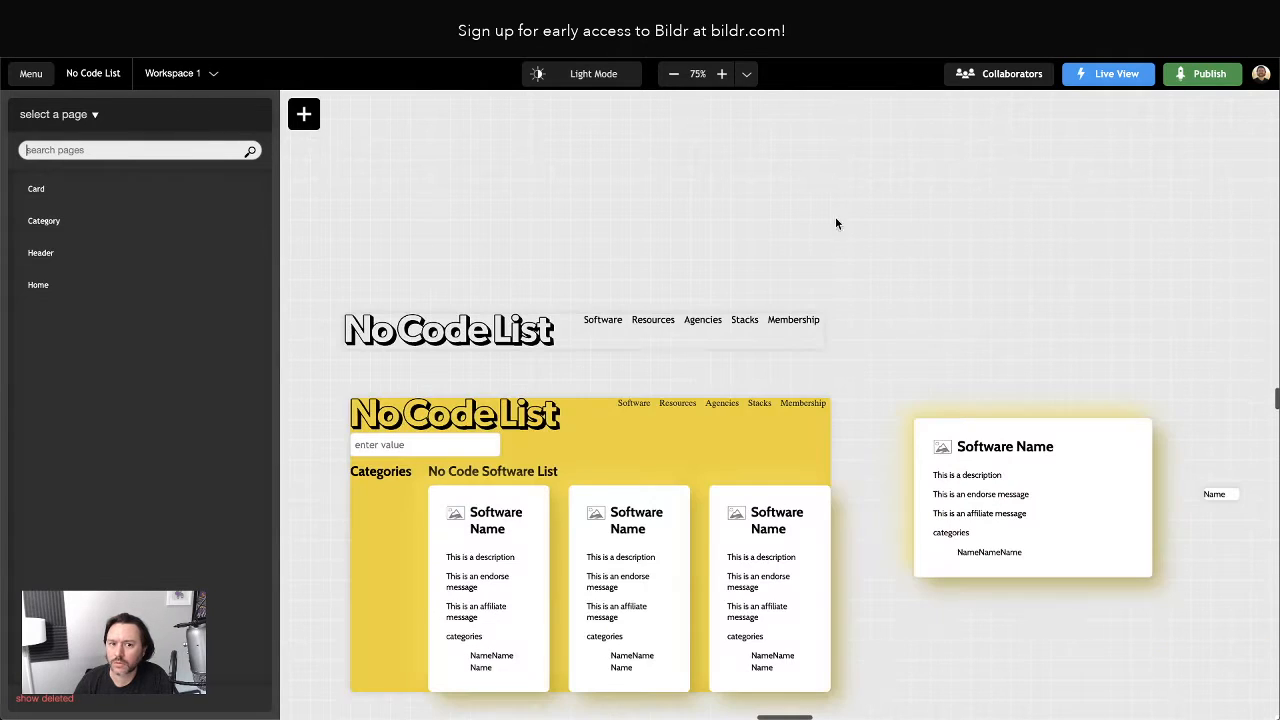
{"action": "left_click", "coordinate": [569, 482]}
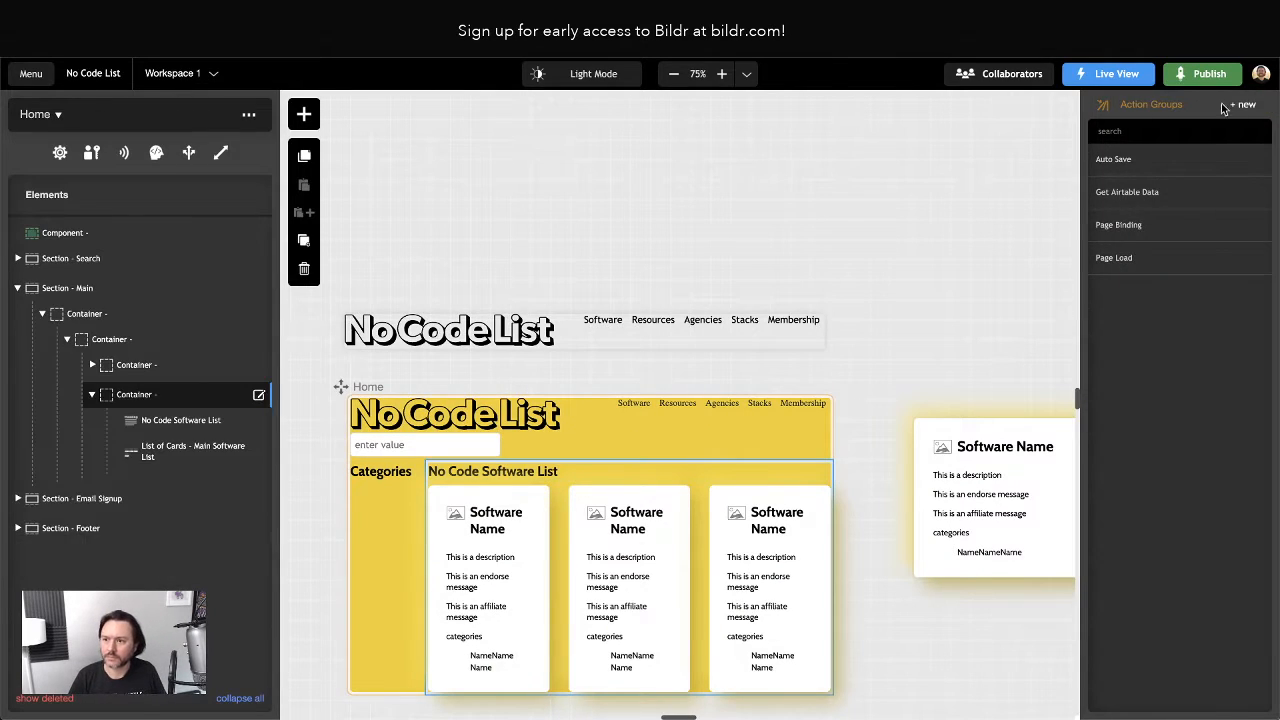
Open the Get Airtable Data action group and search the available actions for "airt".
{"action": "left_click", "coordinate": [1245, 104]}
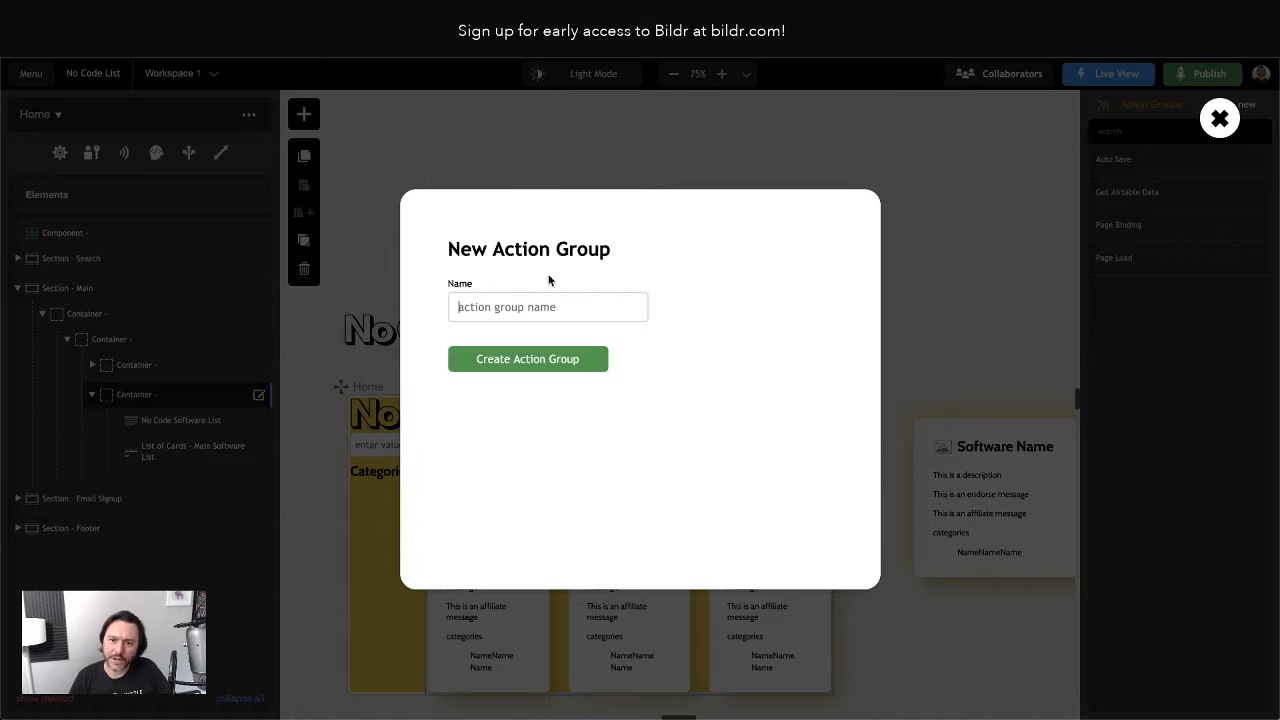
{"action": "left_click", "coordinate": [1220, 118]}
{"action": "left_click", "coordinate": [1101, 194]}
{"action": "left_click", "coordinate": [803, 138]}
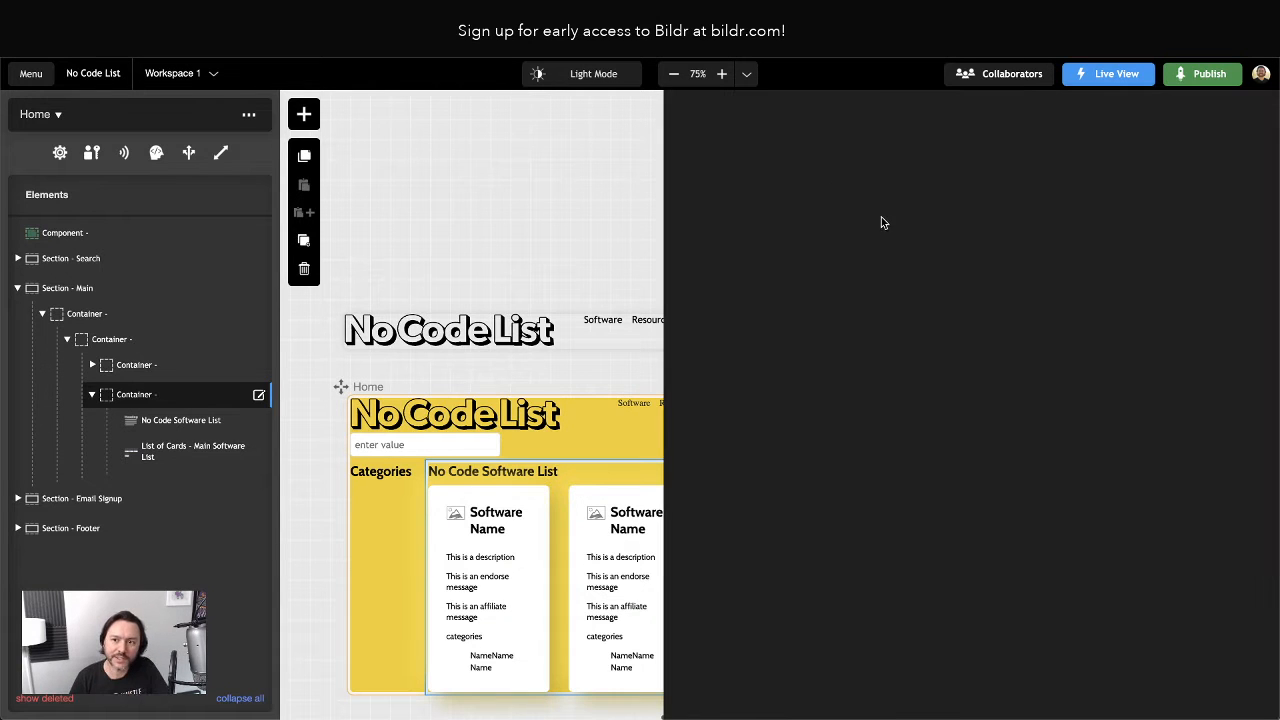
{"action": "type", "text": "airt"}
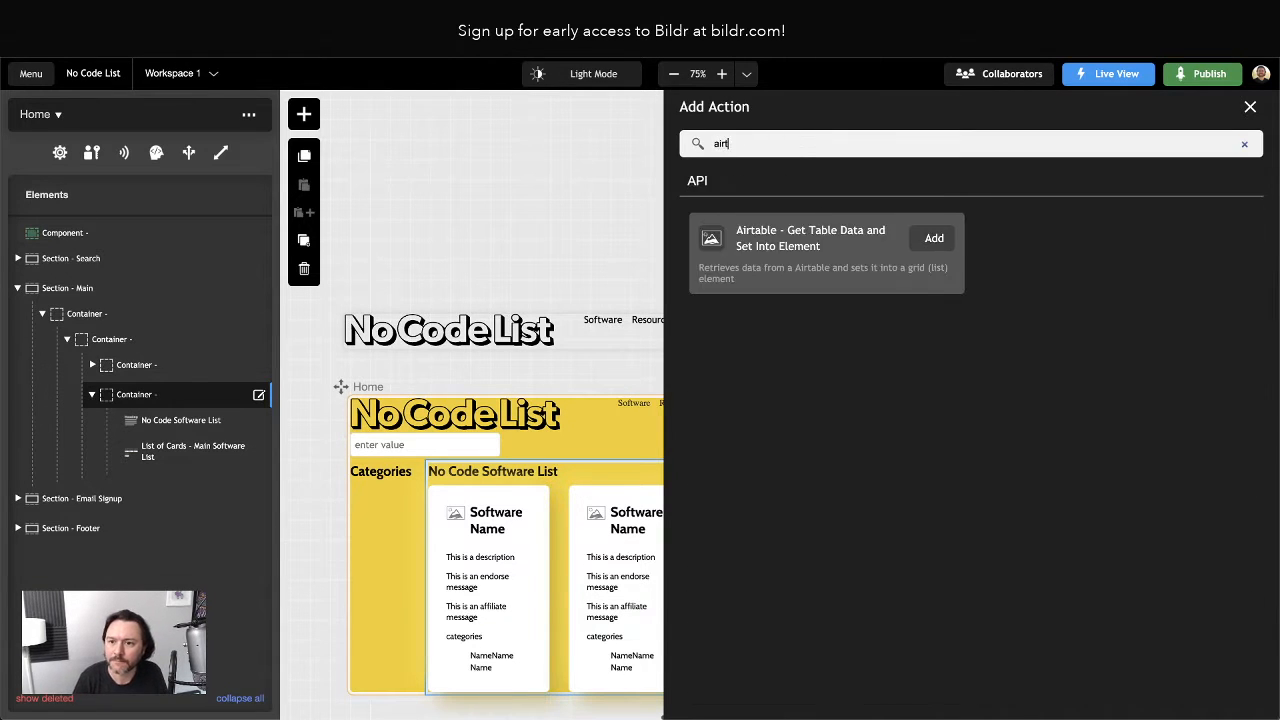
{"action": "left_click", "coordinate": [1250, 107]}
{"action": "left_click", "coordinate": [790, 109]}
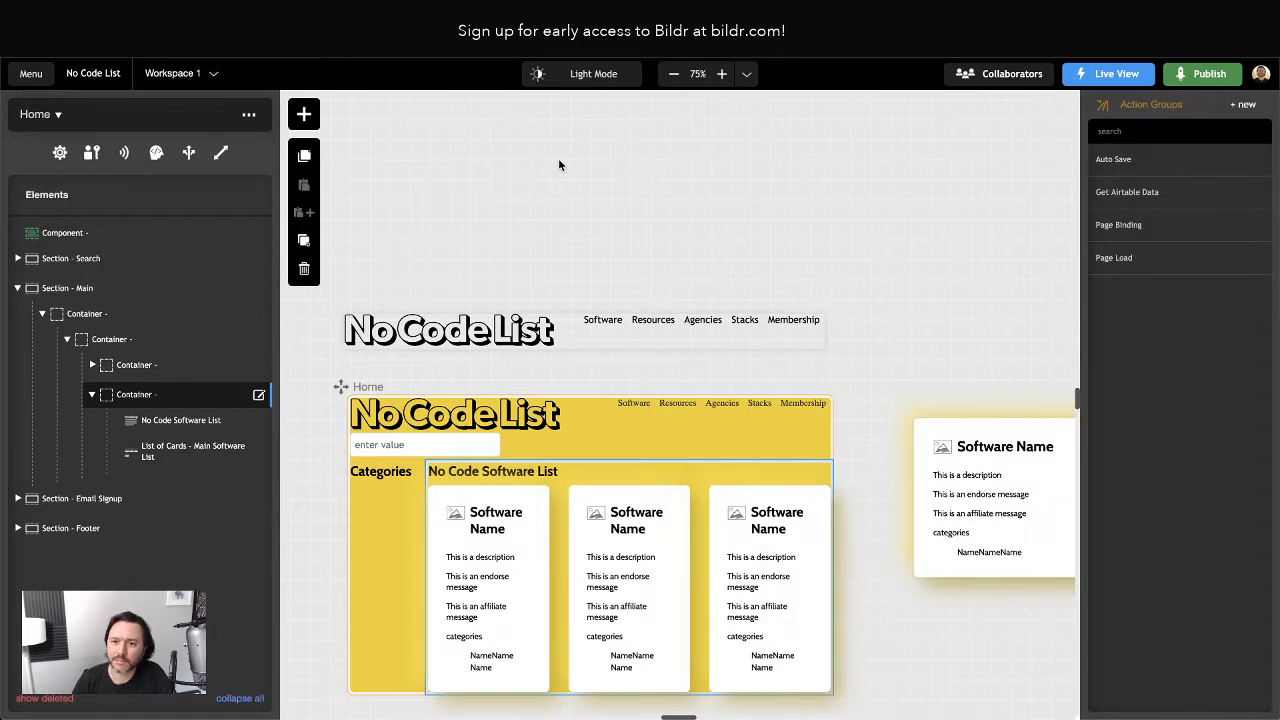
Load bildr.com/studio in a new tab, search the projects for "airtable" and open the Airtable Pattern's source project.
{"action": "left_click", "coordinate": [36, 82]}
{"action": "type", "text": ".com/studio"}
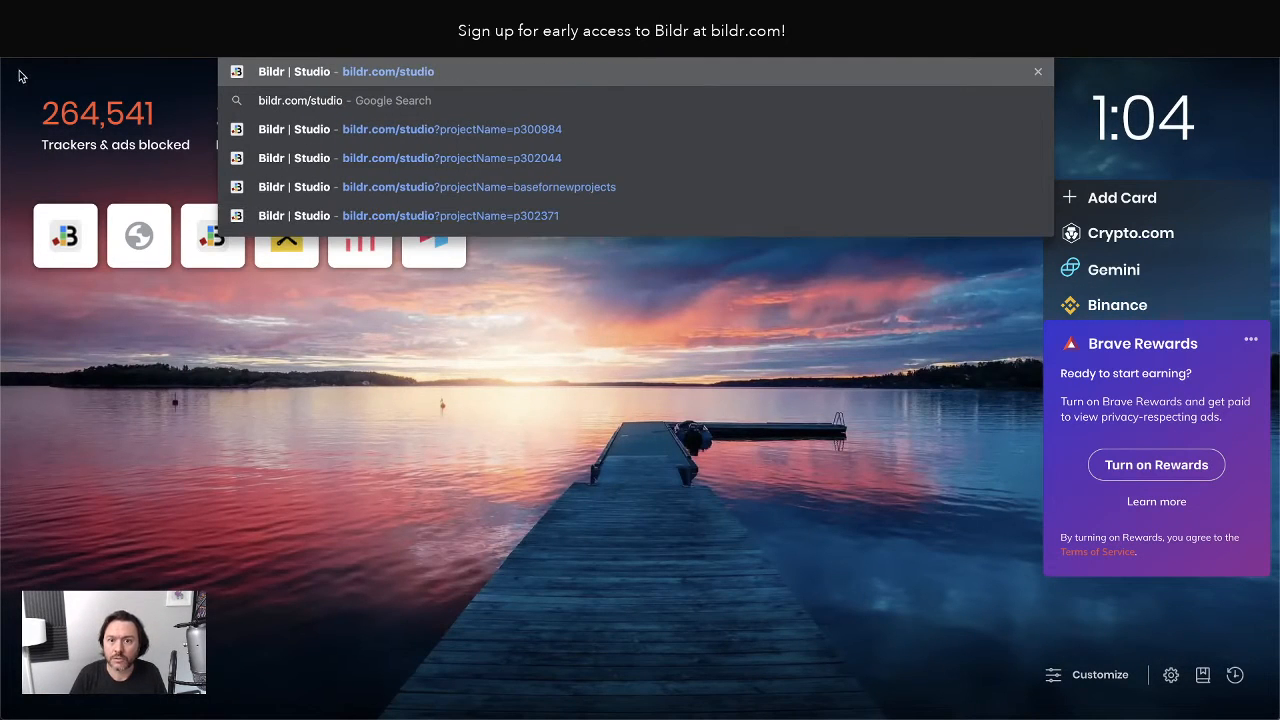
{"action": "key", "text": "Return"}
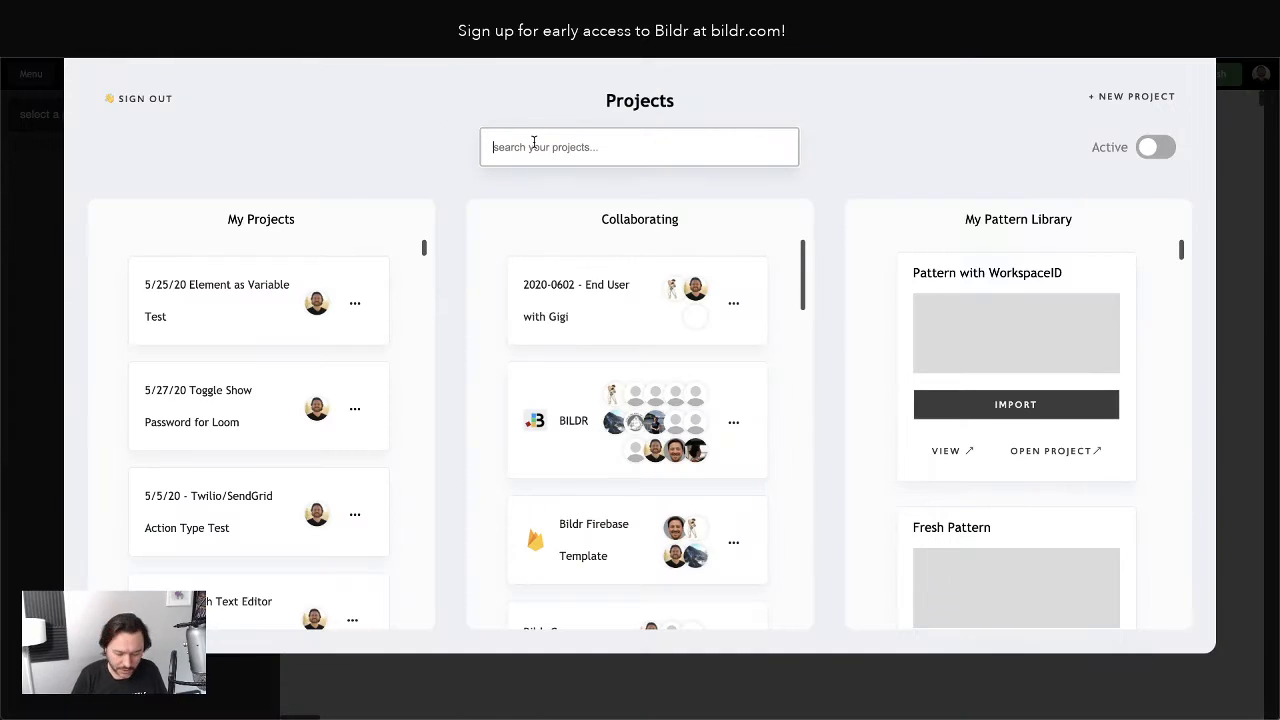
{"action": "type", "text": "airtable"}
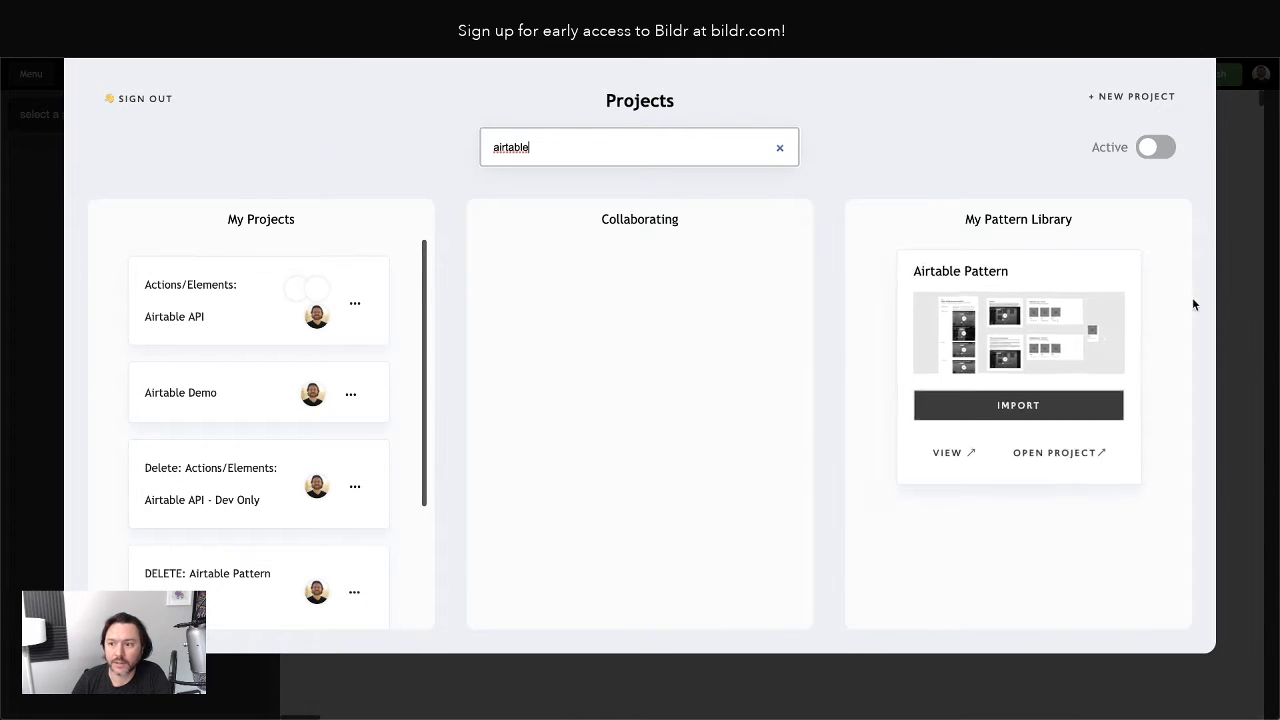
{"action": "left_click", "coordinate": [1056, 451]}
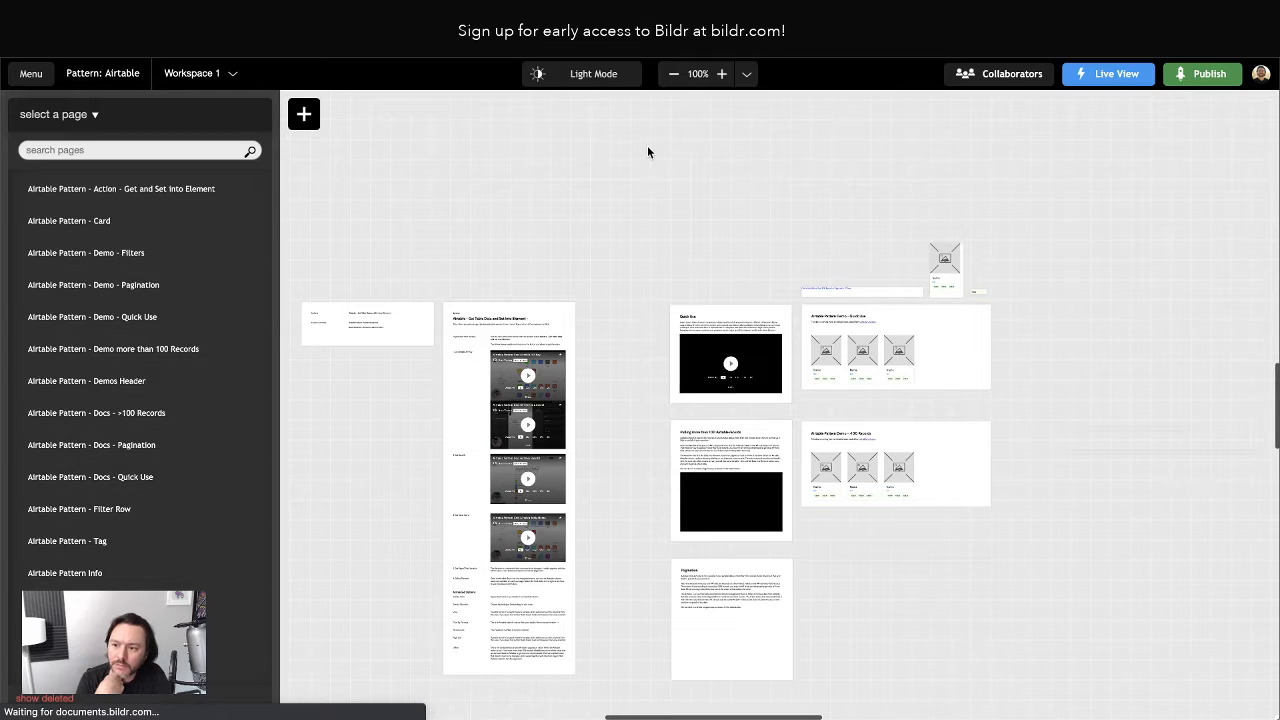
Select an element on the Airtable Pattern - Demo - Filters page and view the DEMO - Filter Airtable Records action group.
{"action": "scroll", "coordinate": [760, 272], "scroll_direction": "down", "scroll_amount": 1}
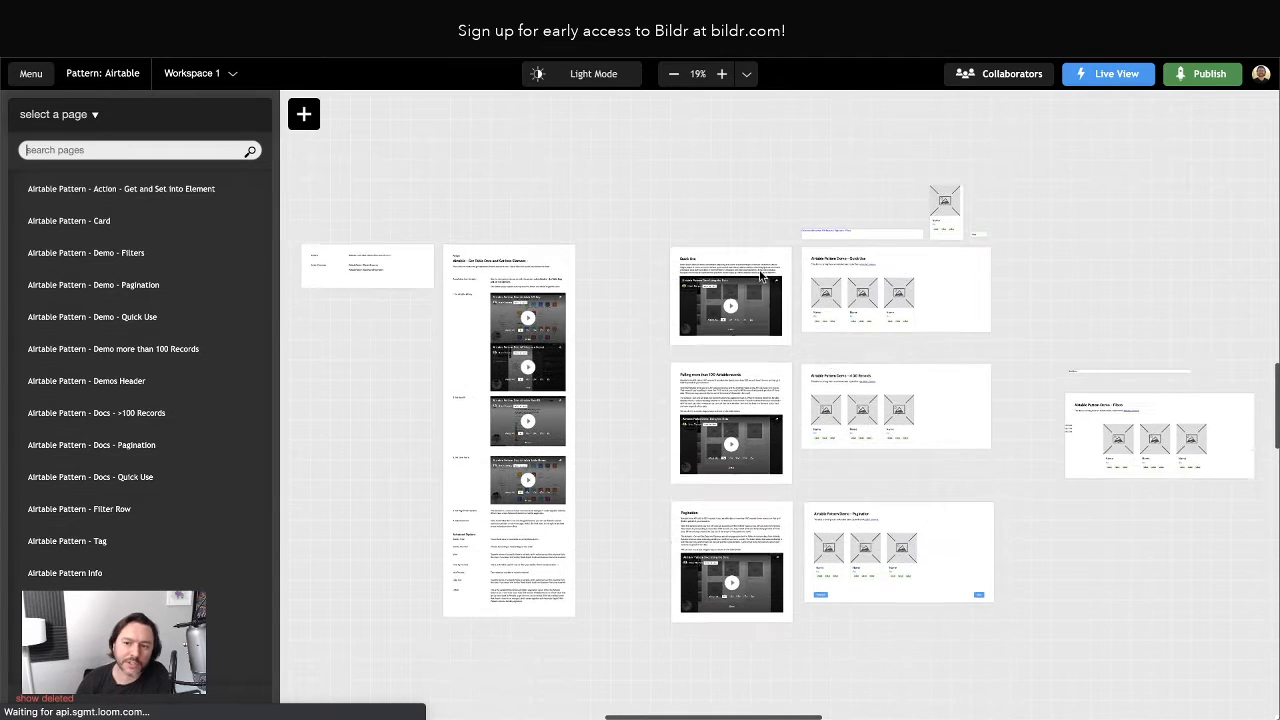
{"action": "scroll", "coordinate": [949, 580], "scroll_direction": "down", "scroll_amount": 1}
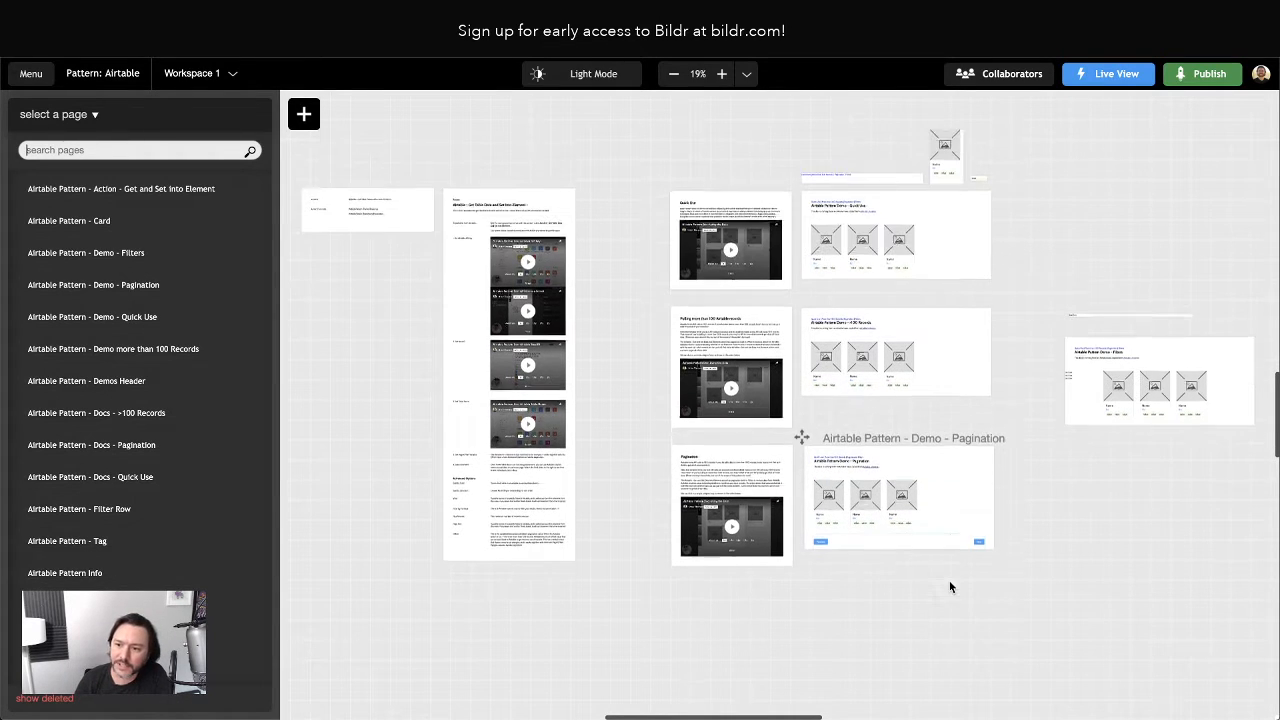
{"action": "left_click", "coordinate": [1070, 357]}
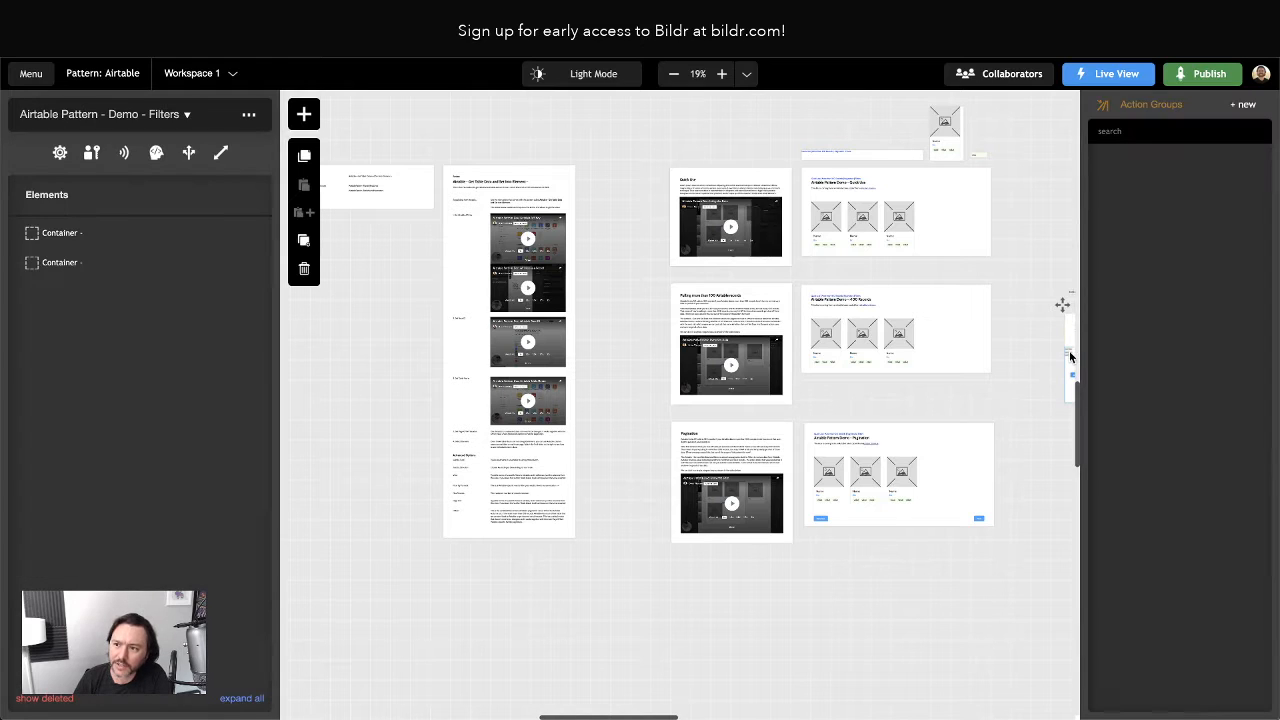
{"action": "left_click", "coordinate": [1149, 227]}
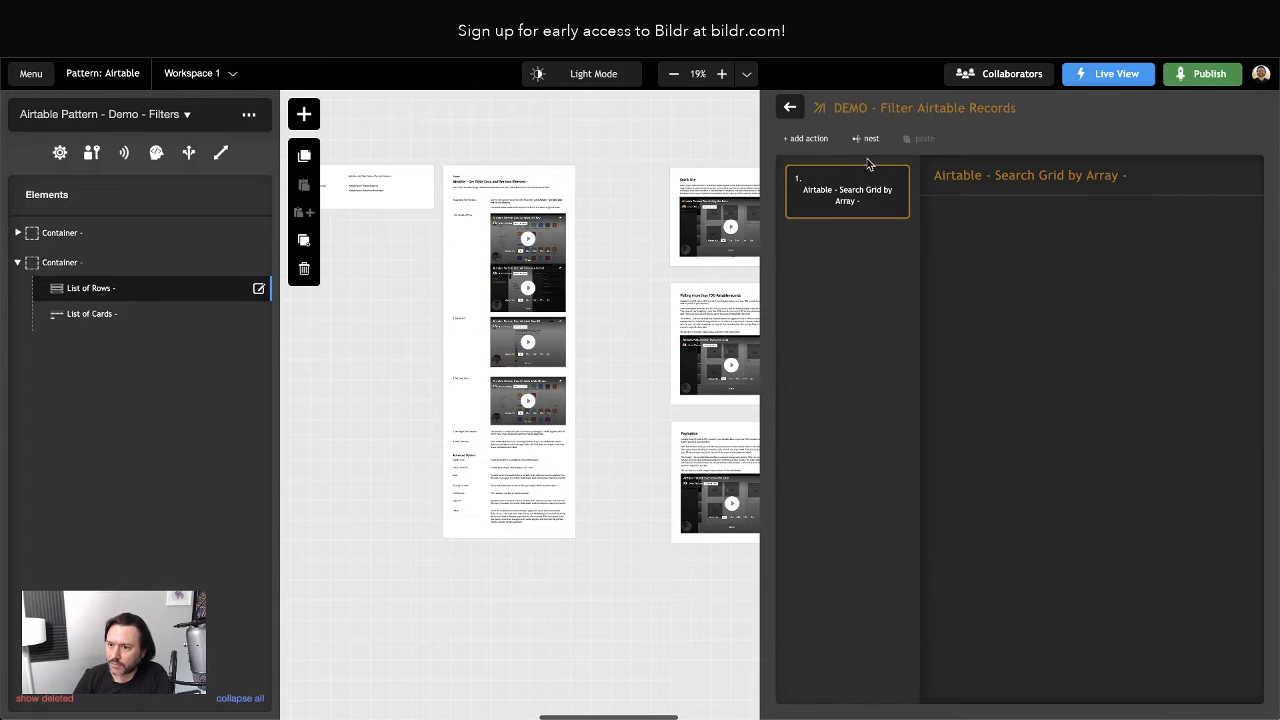
{"action": "left_click", "coordinate": [784, 105]}
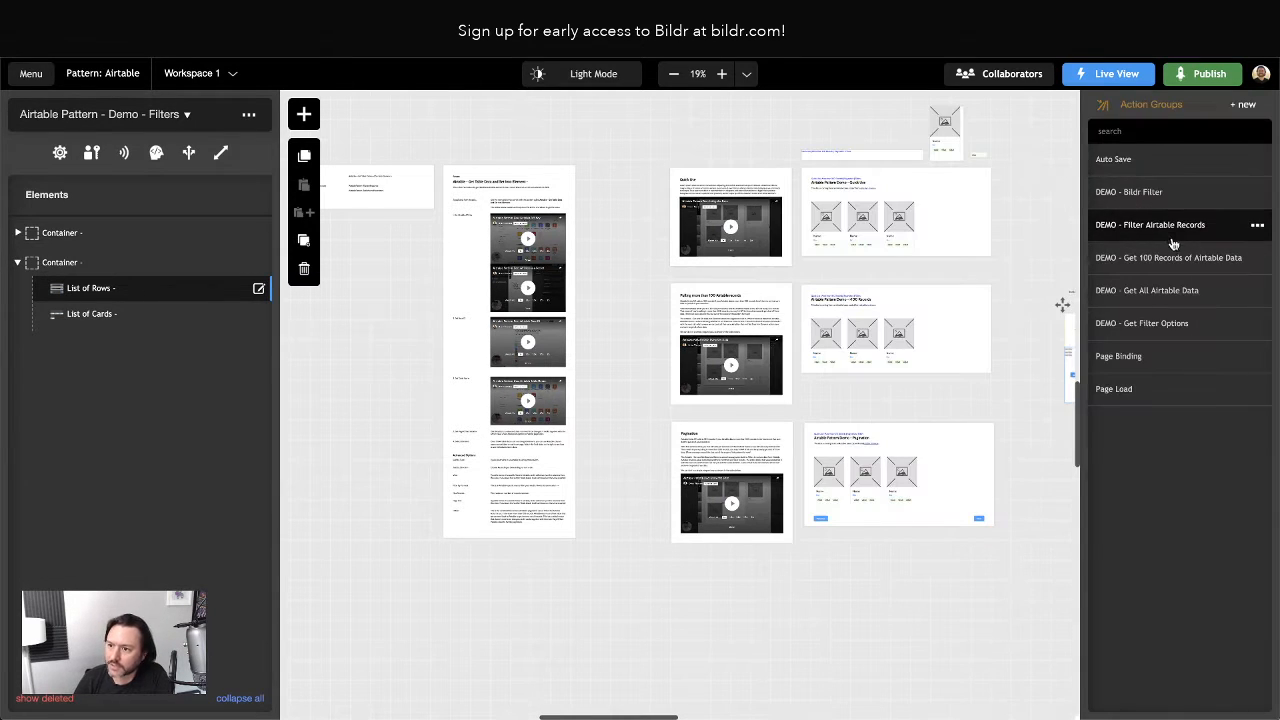
Open the DEMO - Get Filter Options action group and review its settings alongside the Filters demo page.
{"action": "left_click", "coordinate": [1150, 326]}
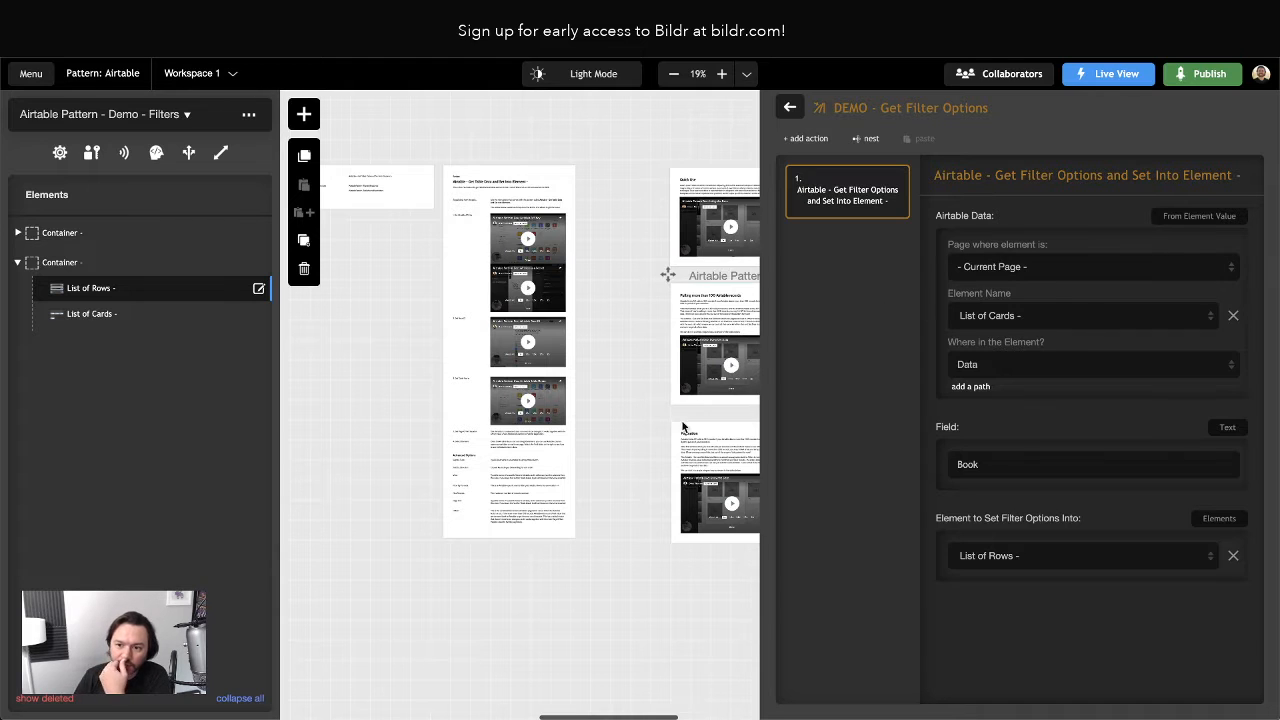
{"action": "scroll", "coordinate": [697, 470], "scroll_direction": "right", "scroll_amount": 2}
{"action": "scroll", "coordinate": [690, 398], "scroll_direction": "right", "scroll_amount": 3}
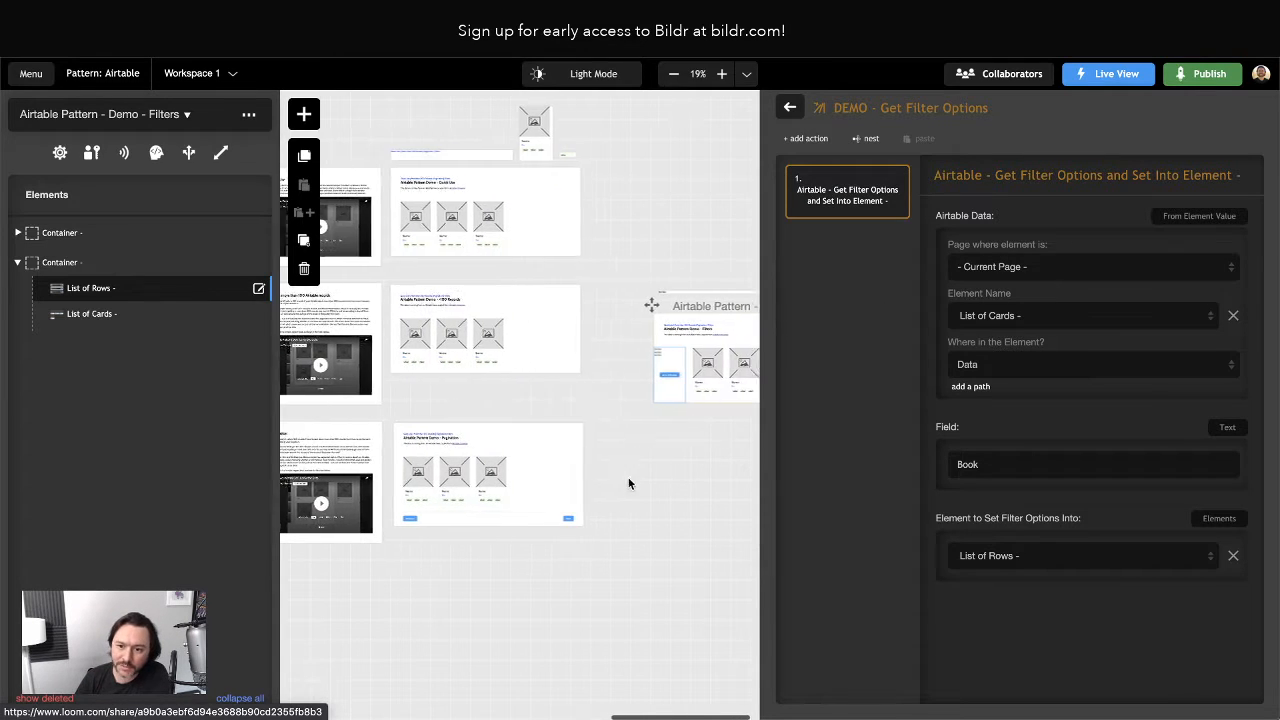
{"action": "scroll", "coordinate": [629, 480], "scroll_direction": "right", "scroll_amount": 2}
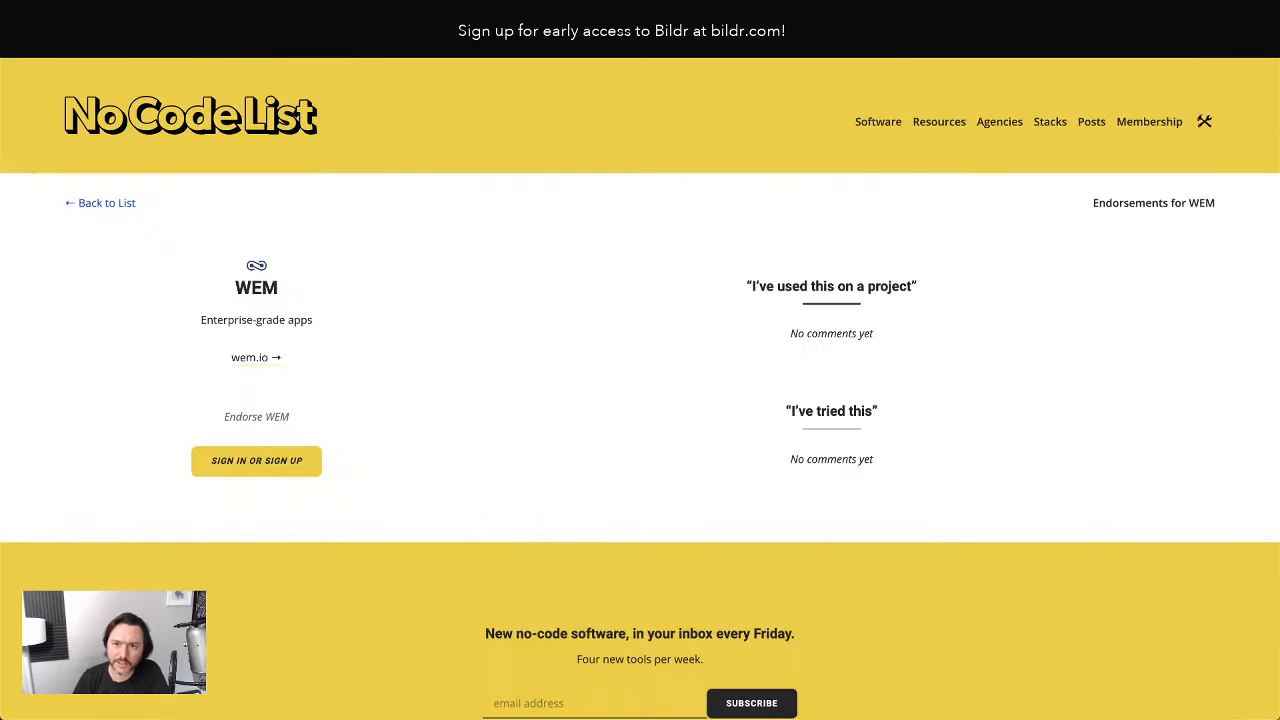
On the live NoCodeList website, go from the WEM page to the home page and look over the software cards.
{"action": "left_click", "coordinate": [207, 112]}
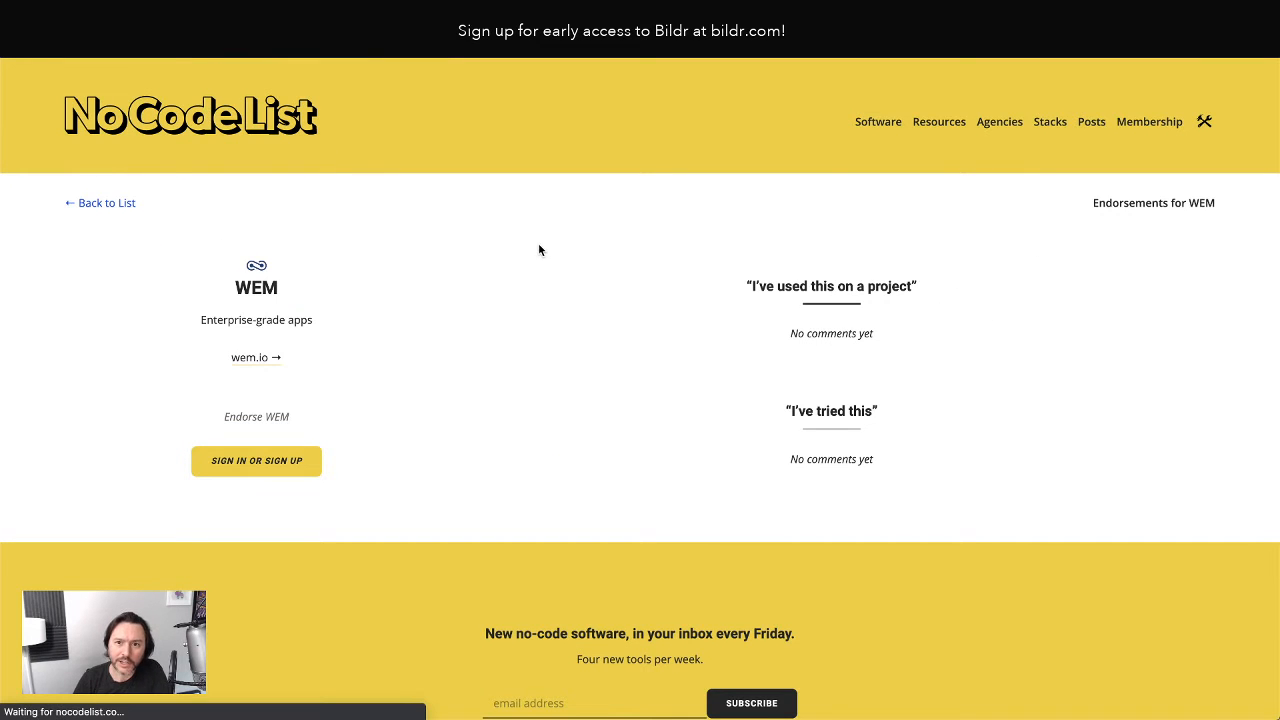
{"action": "scroll", "coordinate": [523, 478], "scroll_direction": "down", "scroll_amount": 2}
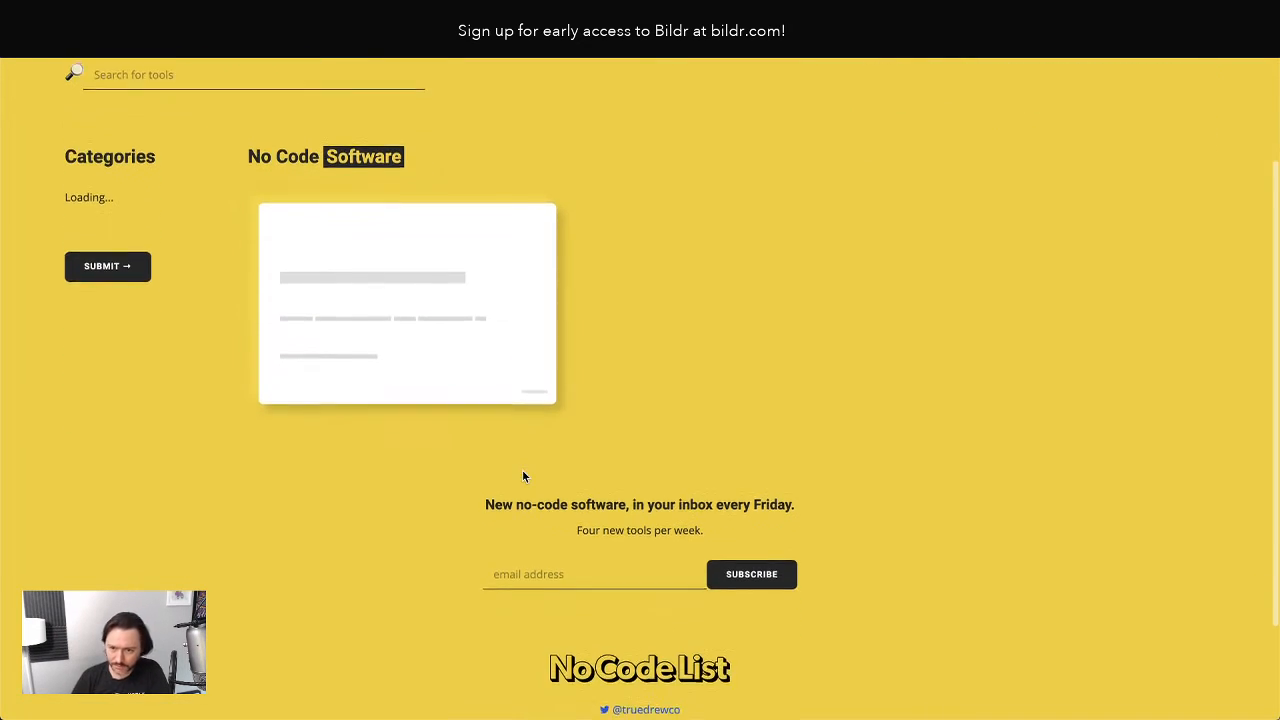
{"action": "scroll", "coordinate": [525, 478], "scroll_direction": "up", "scroll_amount": 2}
{"action": "scroll", "coordinate": [524, 480], "scroll_direction": "down", "scroll_amount": 3}
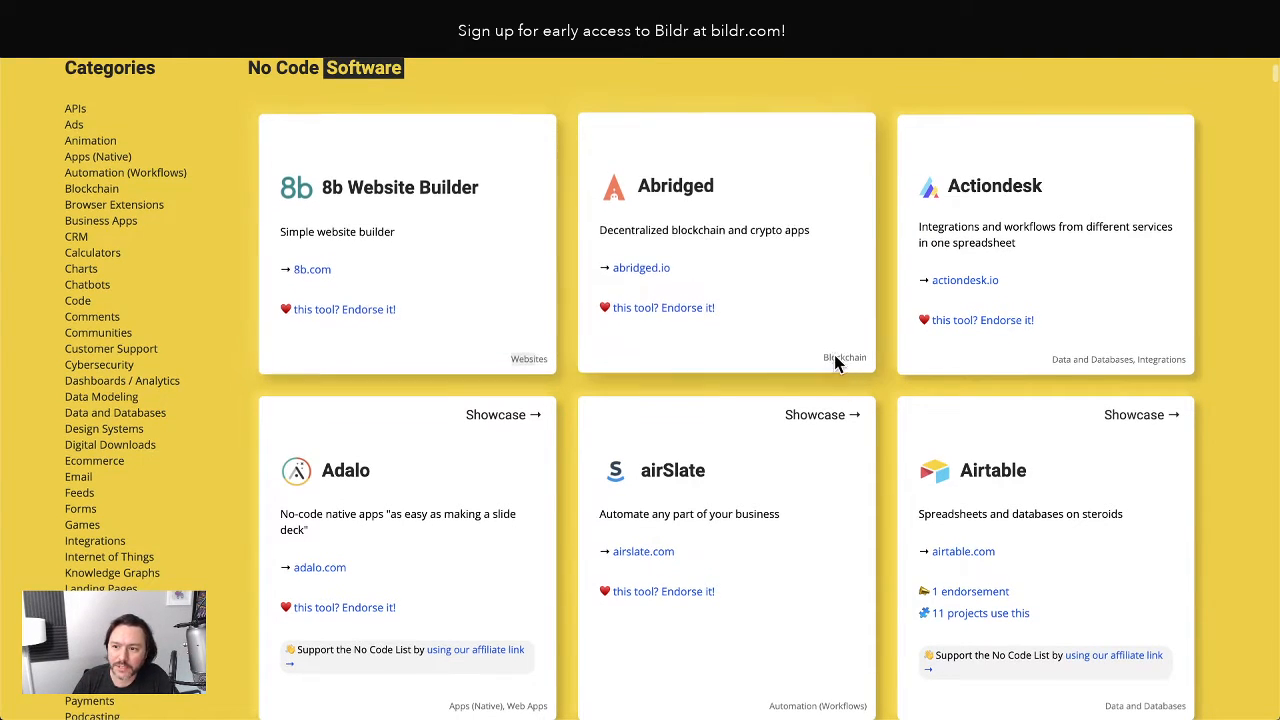
Examine the category tags on the Actiondesk card and the site's list of categories.
{"action": "left_click_drag", "start_coordinate": [1050, 357], "coordinate": [1167, 360]}
{"action": "left_click", "coordinate": [452, 96]}
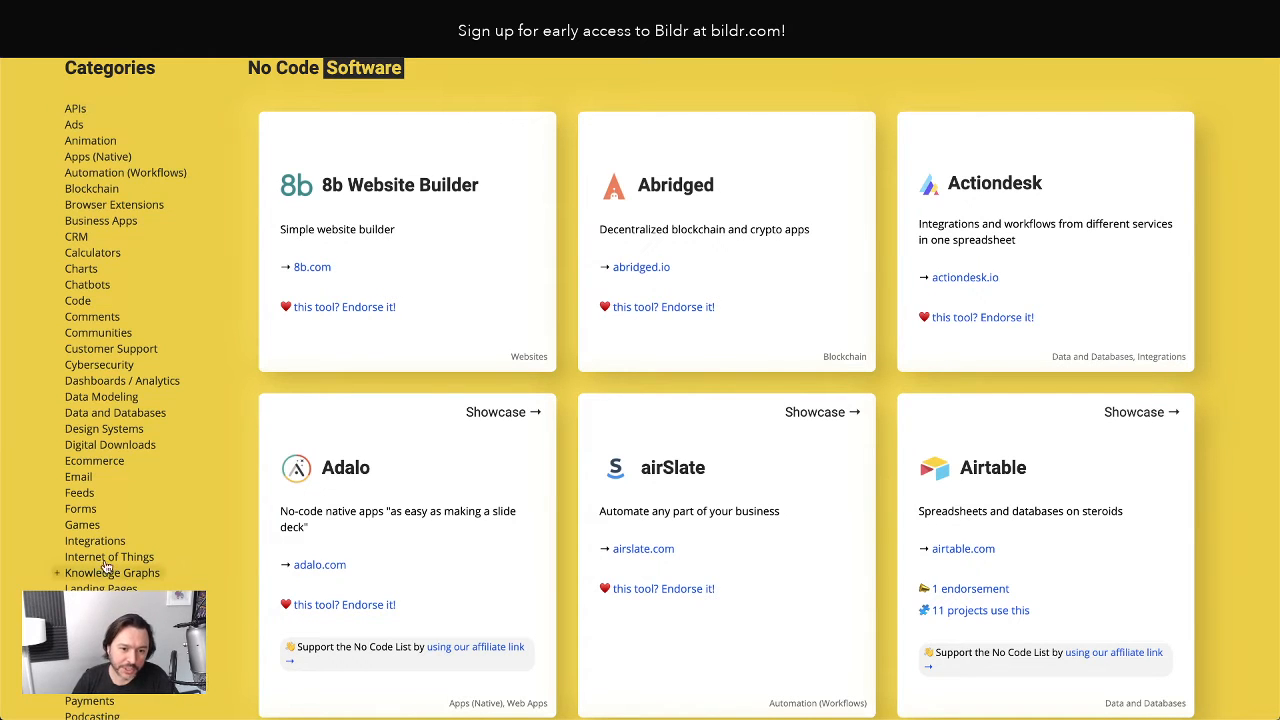
{"action": "scroll", "coordinate": [90, 545], "scroll_direction": "down", "scroll_amount": 1}
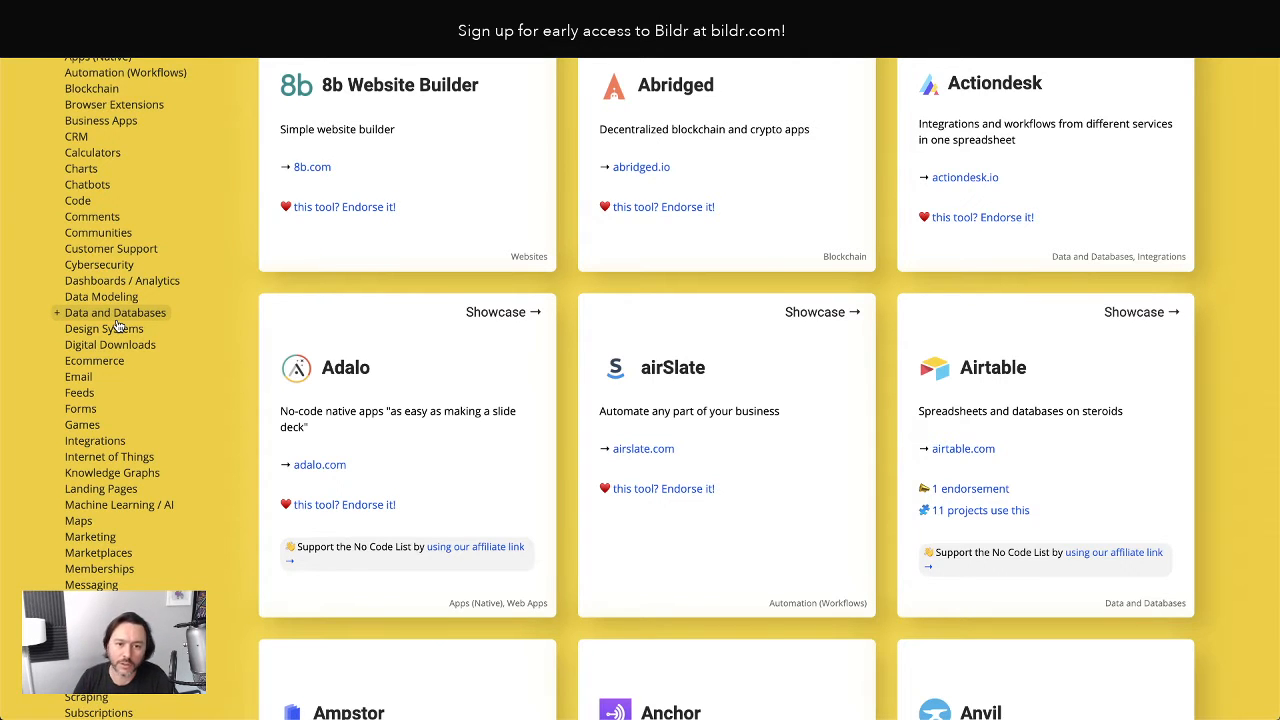
{"action": "scroll", "coordinate": [134, 346], "scroll_direction": "up", "scroll_amount": 3}
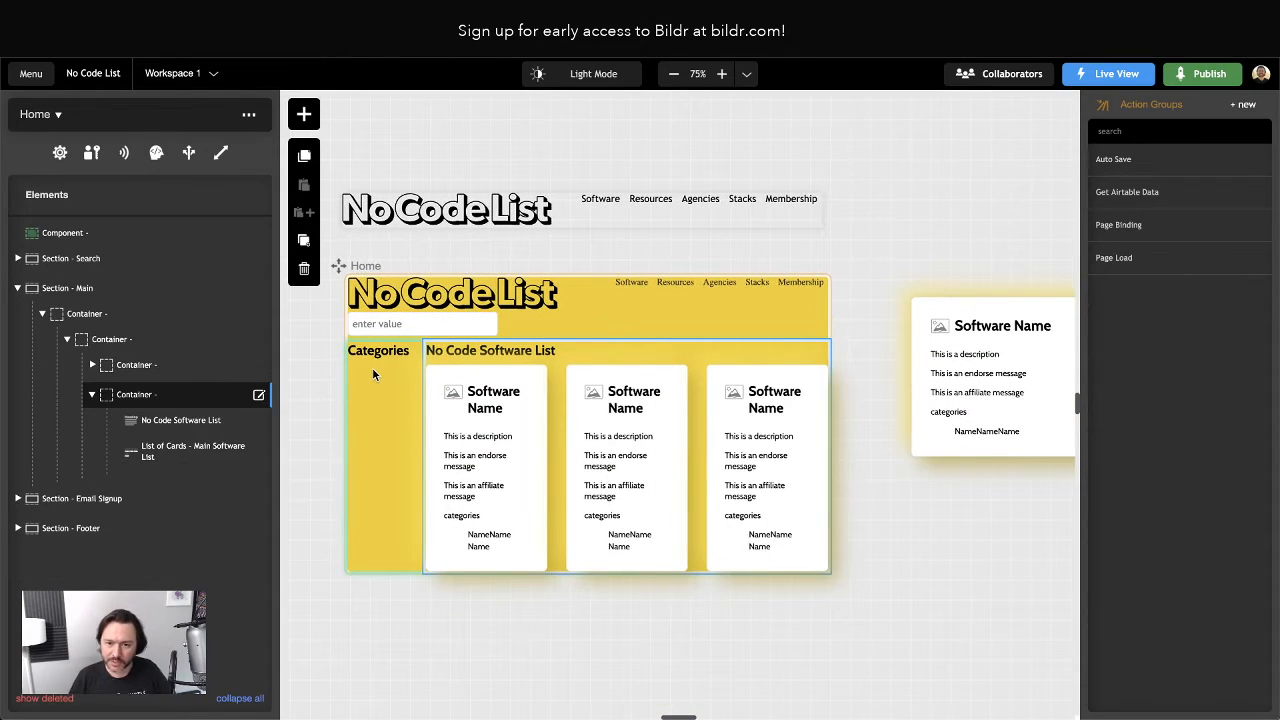
Back in the No Code List project, select the Home page's Categories heading and view the elements available for adding.
{"action": "left_click", "coordinate": [380, 352]}
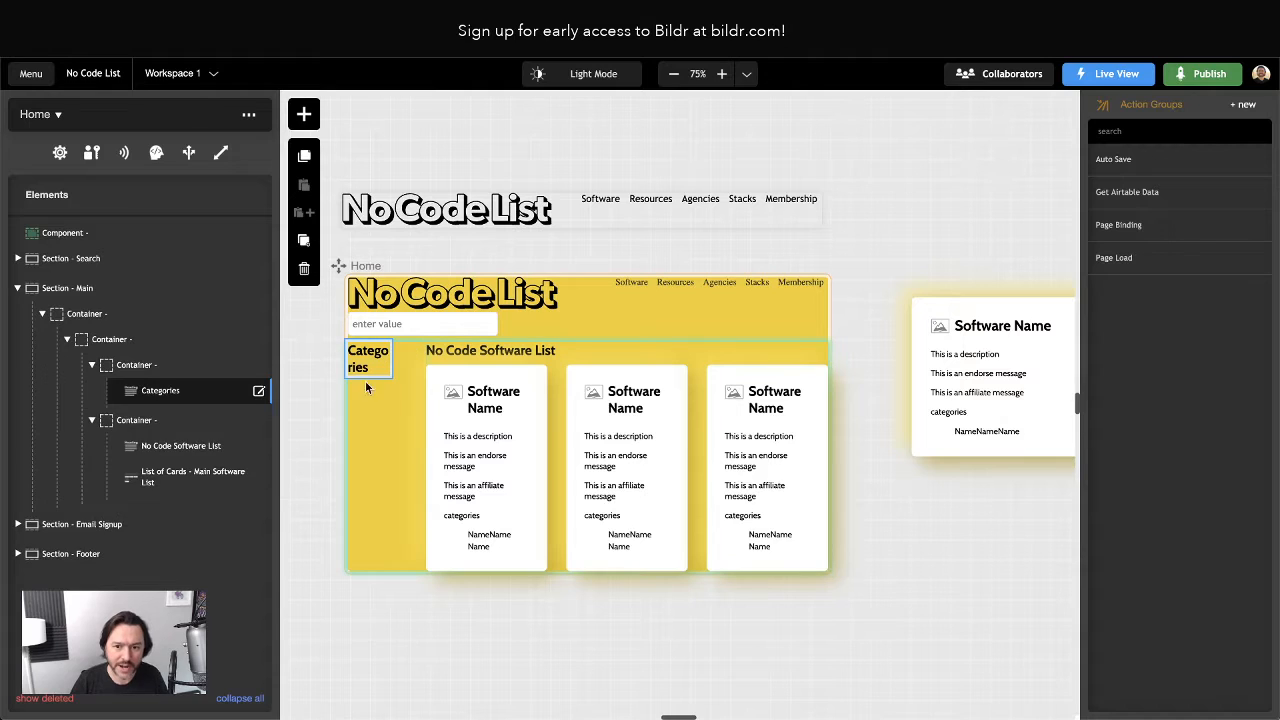
{"action": "left_click", "coordinate": [305, 116]}
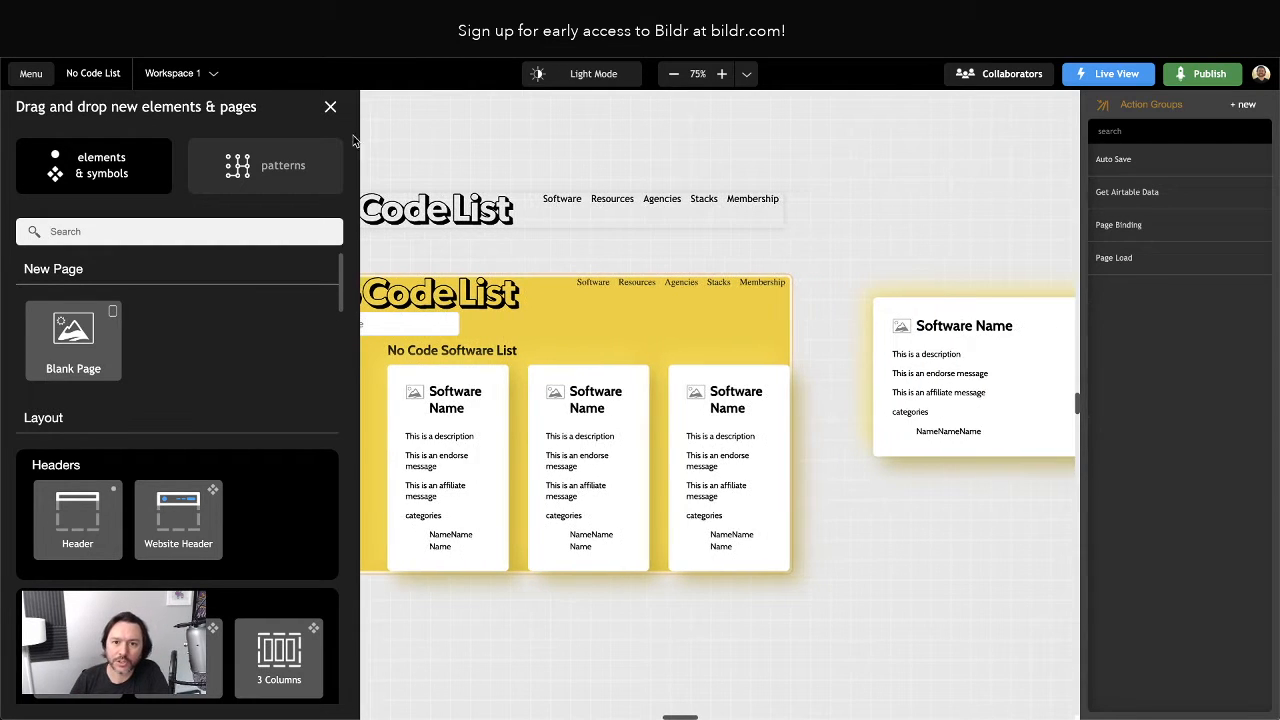
{"action": "left_click", "coordinate": [330, 106]}
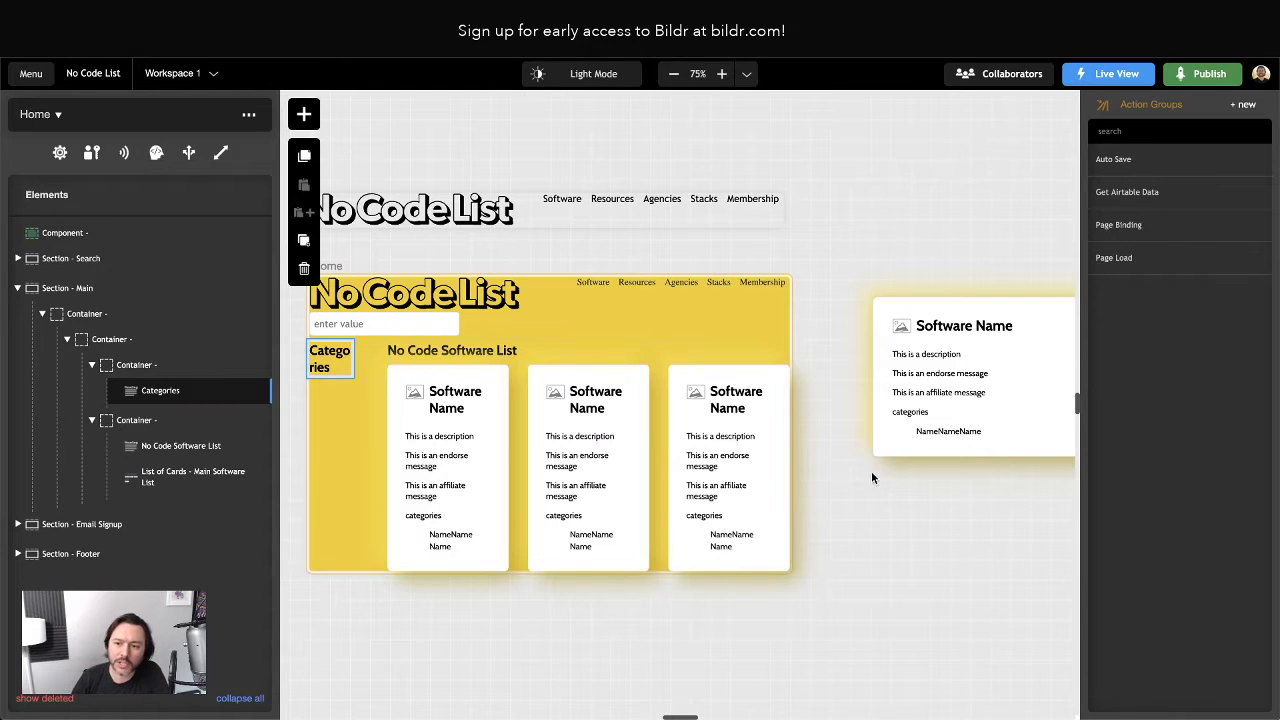
{"action": "scroll", "coordinate": [614, 476], "scroll_direction": "right", "scroll_amount": 1}
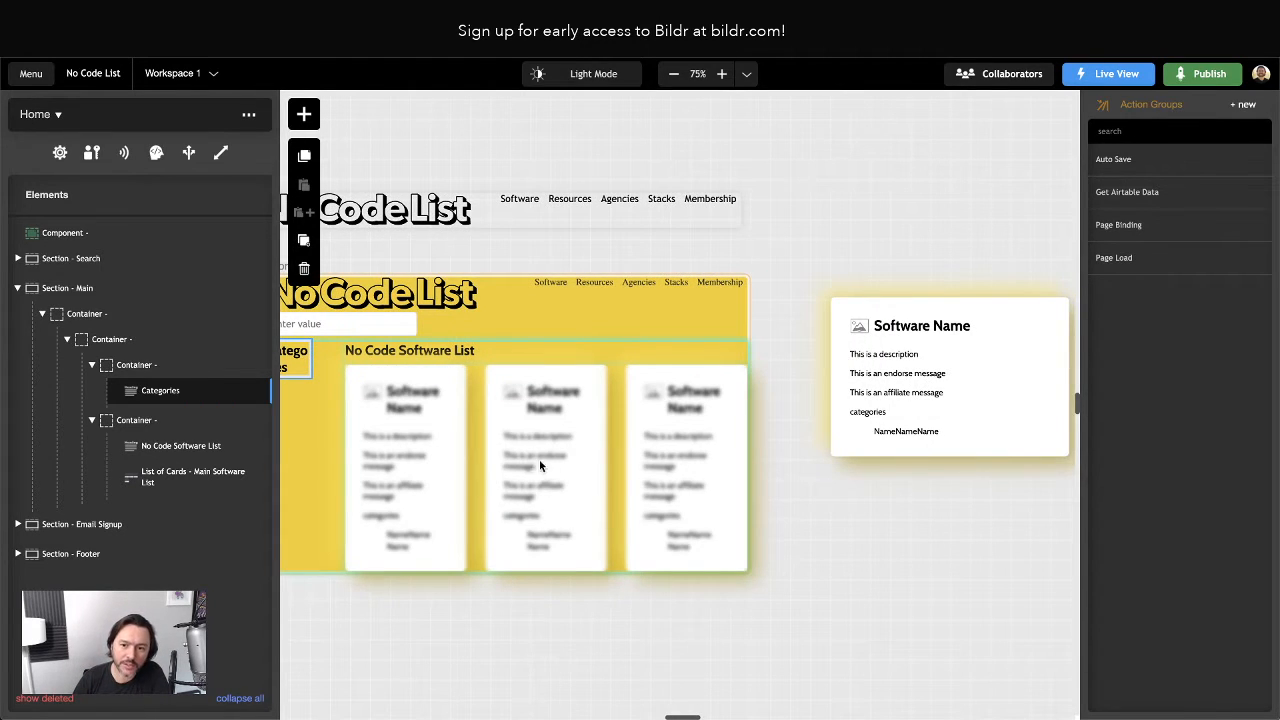
Check the live NoCodeList site's category list, return to the project, and create a blank page named Category Row.
{"action": "scroll", "coordinate": [539, 465], "scroll_direction": "left", "scroll_amount": 2}
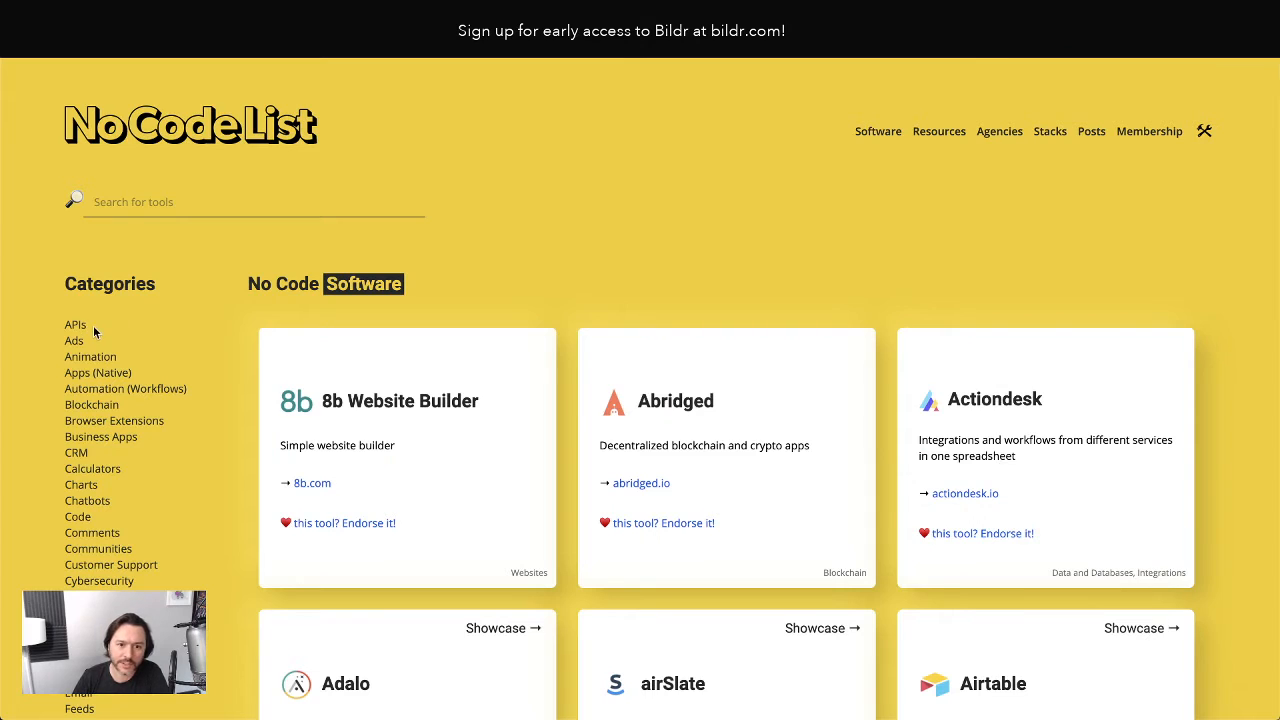
{"action": "left_click", "coordinate": [46, 251]}
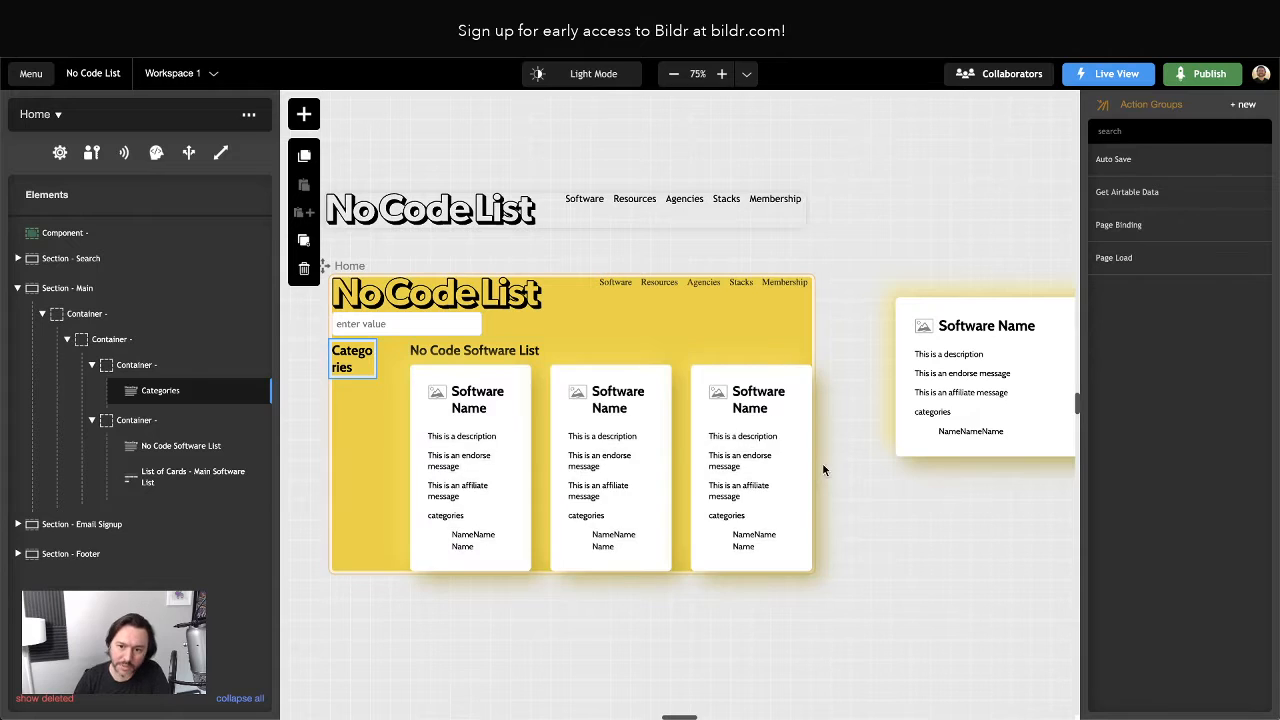
{"action": "left_click", "coordinate": [304, 114]}
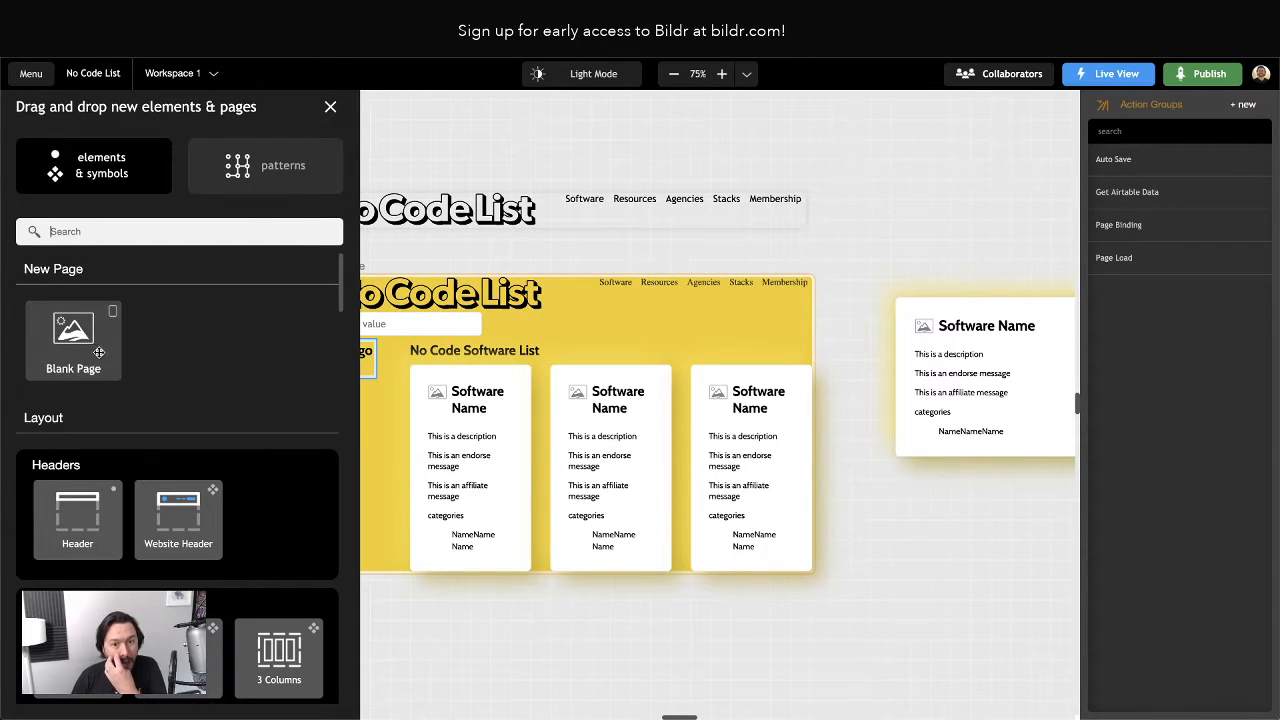
{"action": "left_click_drag", "start_coordinate": [73, 340], "coordinate": [592, 331]}
{"action": "type", "text": "C"}
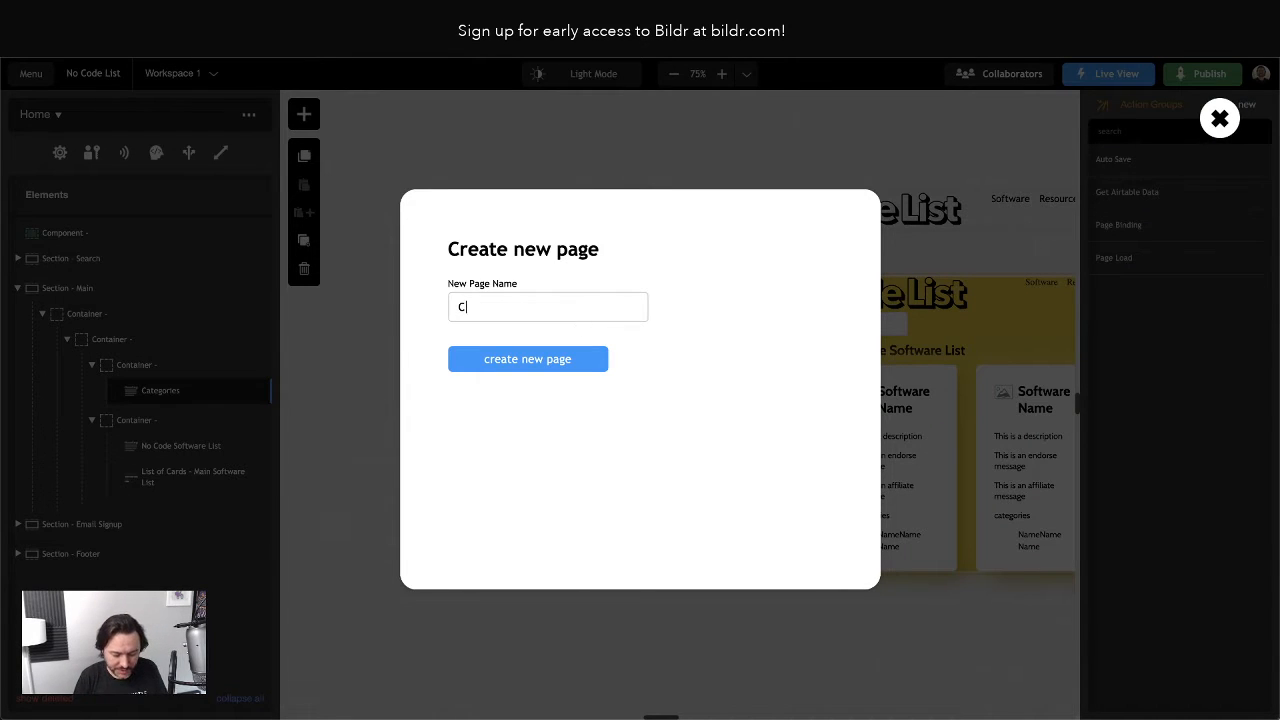
{"action": "type", "text": "ategory Row"}
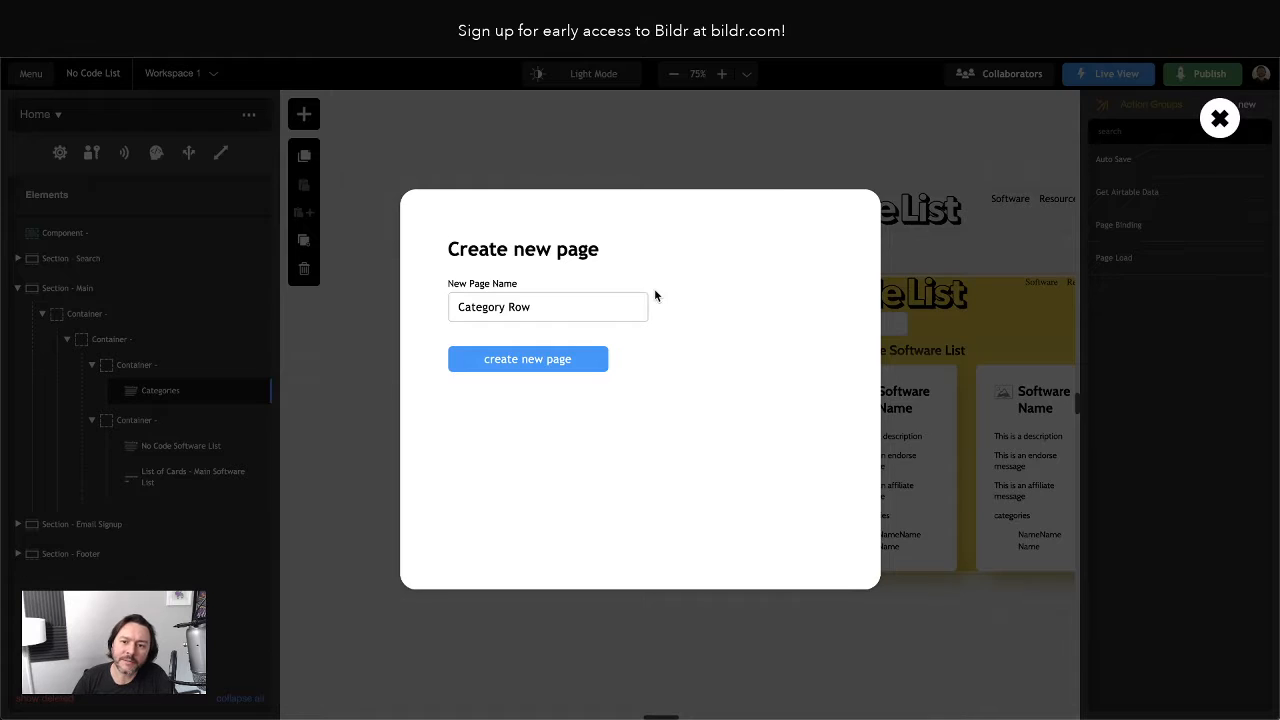
{"action": "key", "text": "Return"}
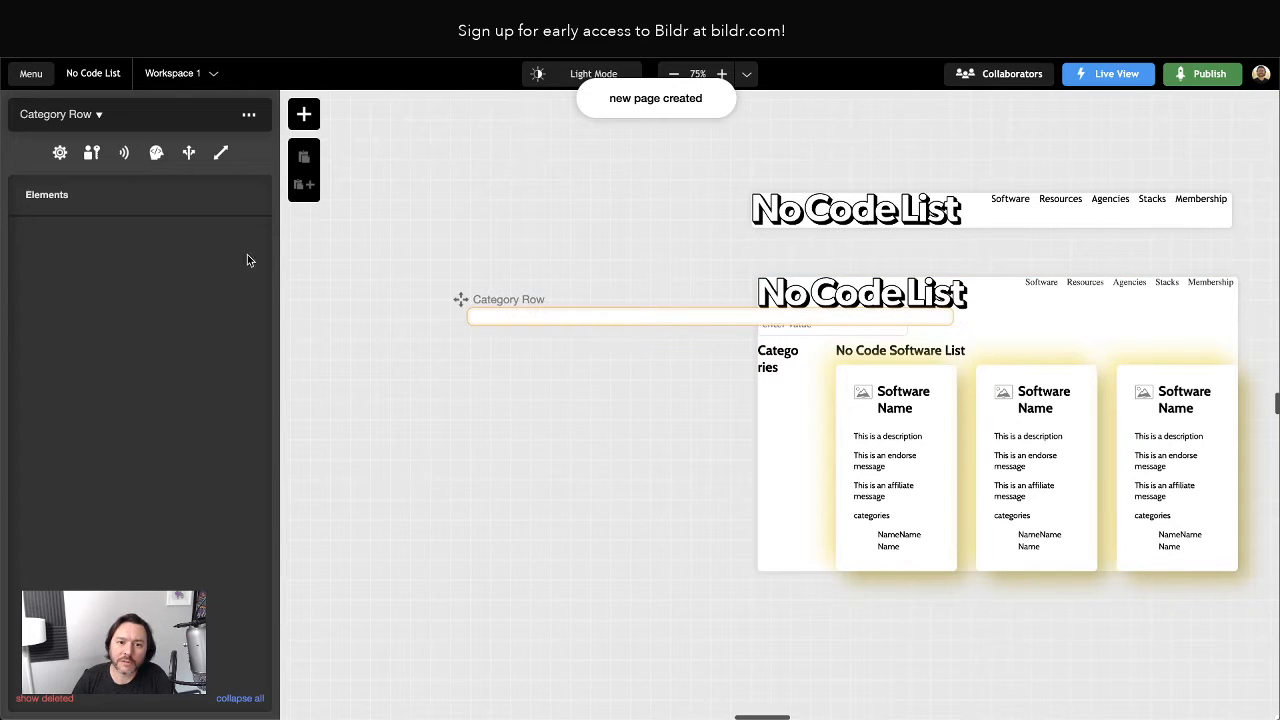
Add a text box to the Category Row page and place the page in the empty canvas space beside the Home page.
{"action": "left_click", "coordinate": [304, 114]}
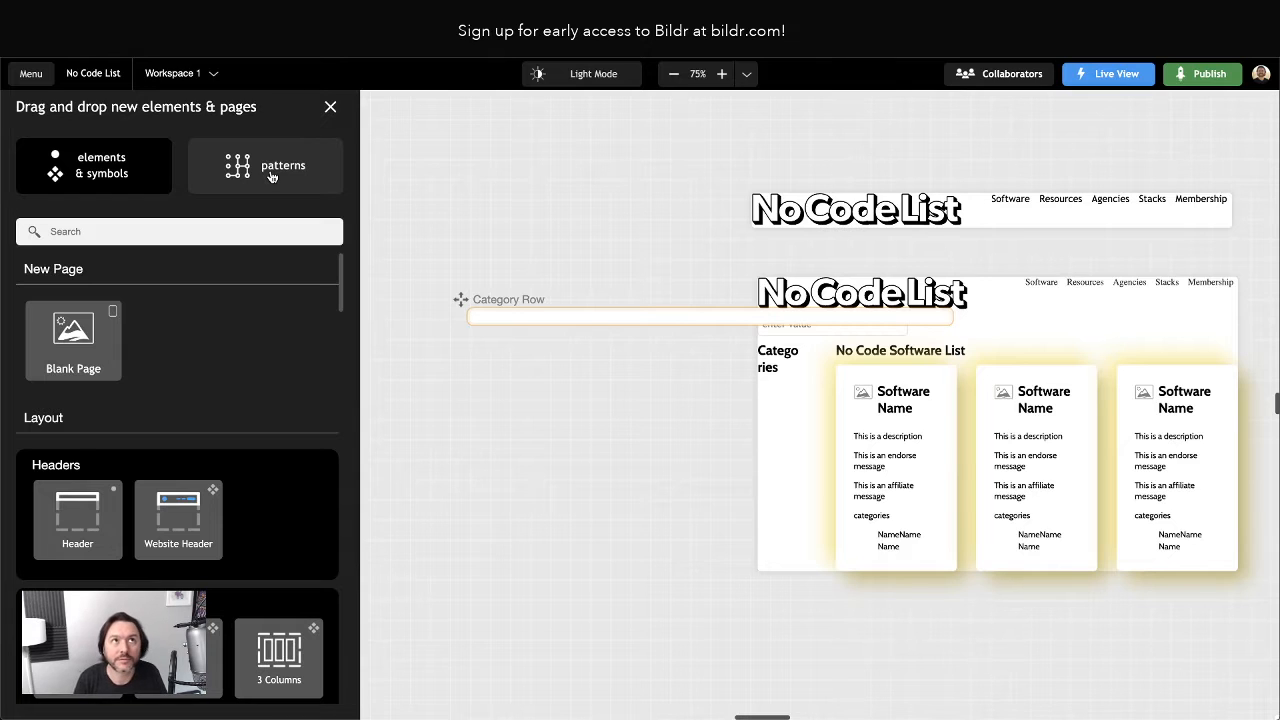
{"action": "type", "text": "l"}
{"action": "key", "text": "BackSpace"}
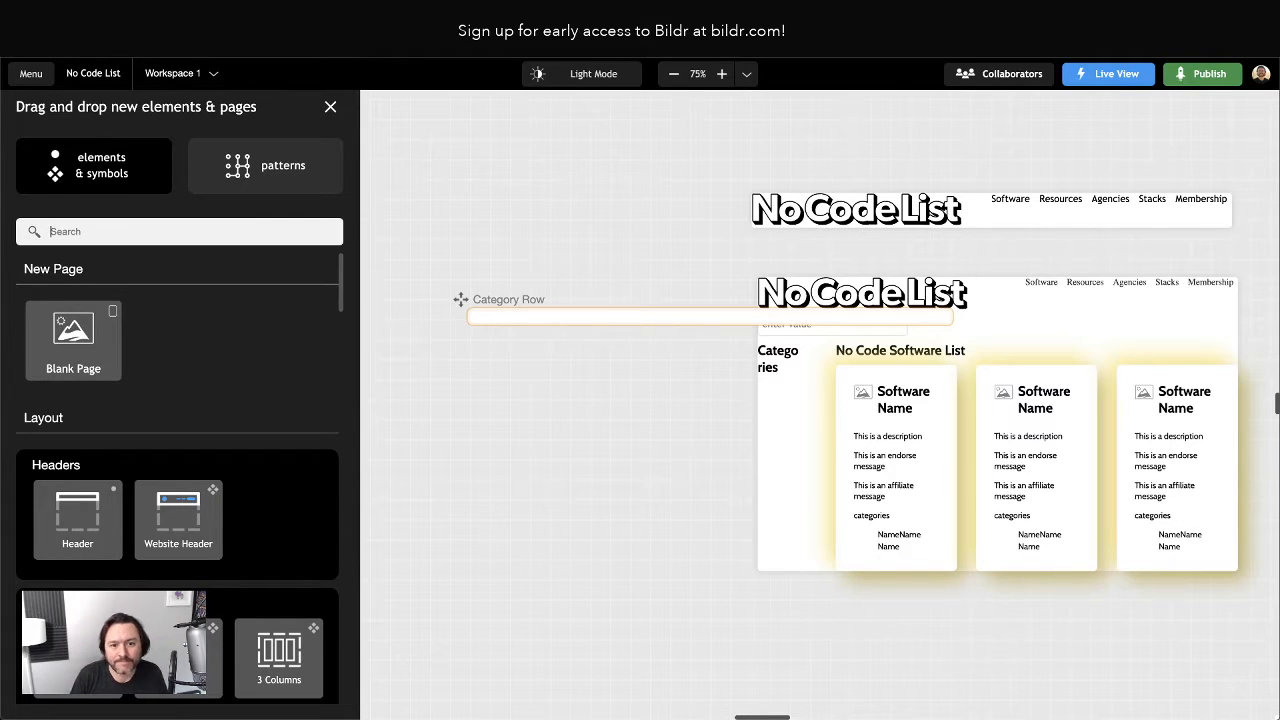
{"action": "type", "text": "text"}
{"action": "left_click_drag", "start_coordinate": [75, 572], "coordinate": [531, 320]}
{"action": "left_click_drag", "start_coordinate": [461, 300], "coordinate": [314, 320]}
{"action": "left_click", "coordinate": [354, 391]}
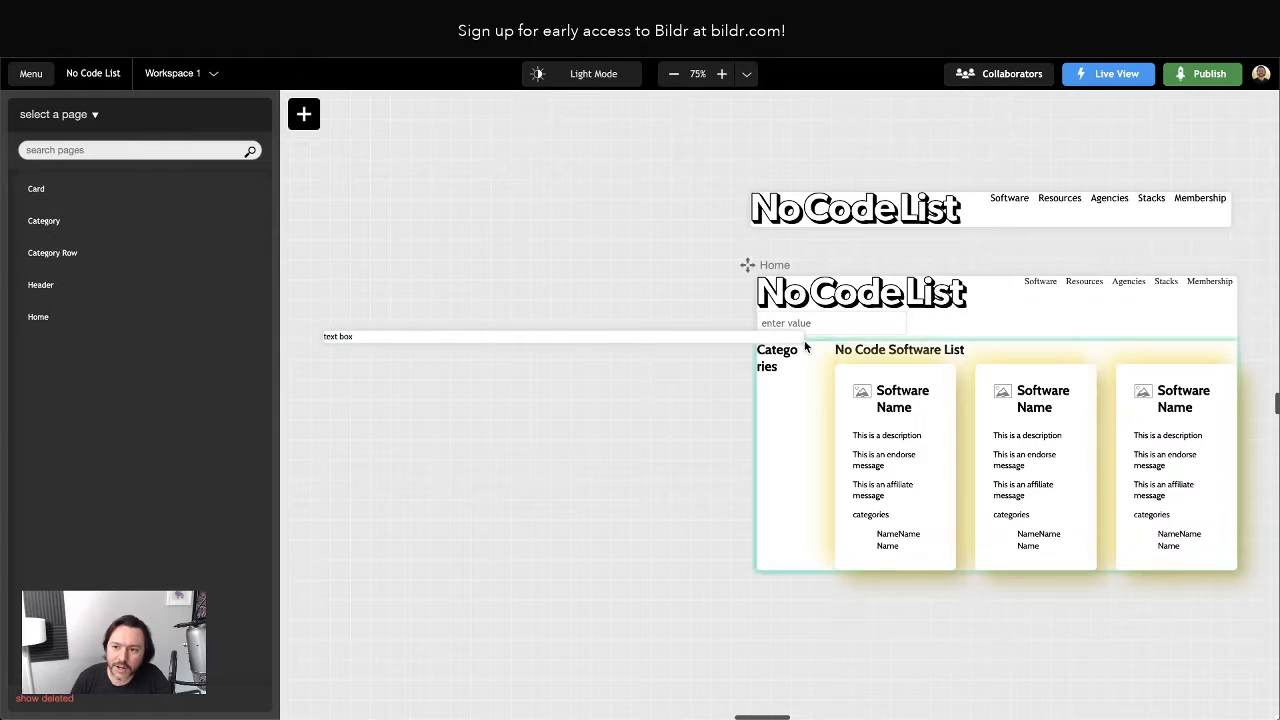
{"action": "left_click", "coordinate": [447, 350]}
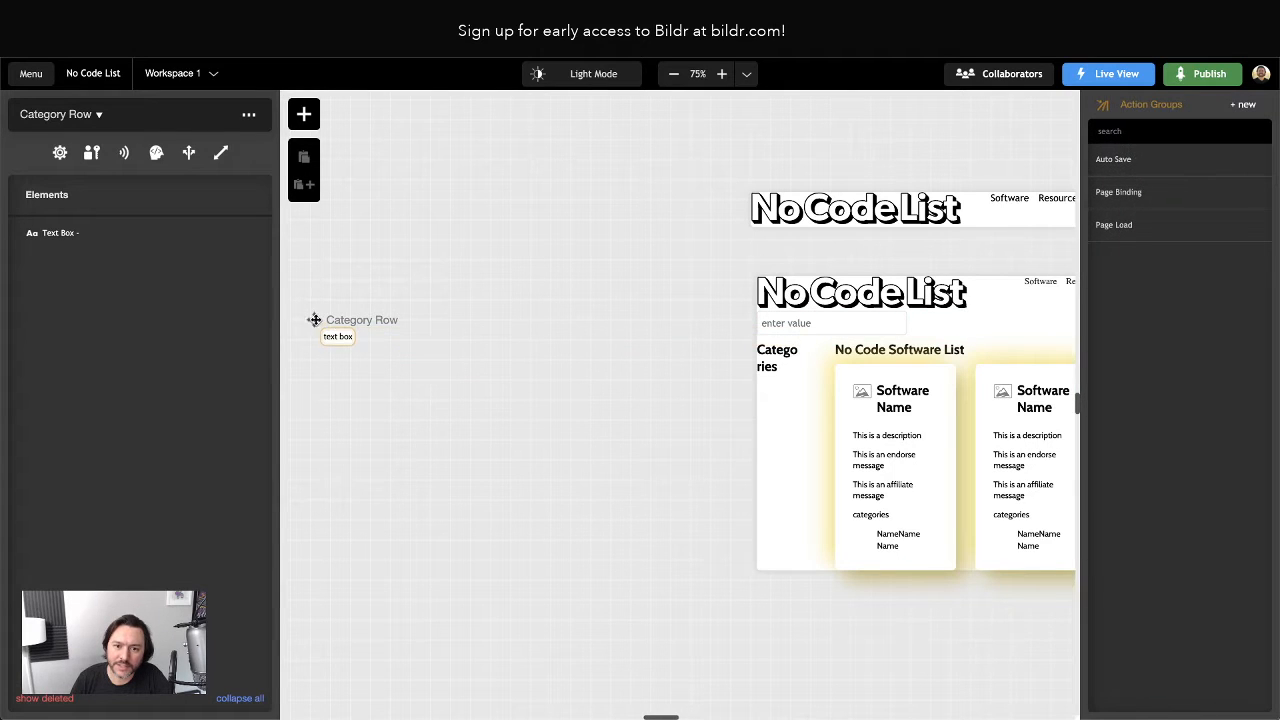
{"action": "left_click_drag", "start_coordinate": [314, 320], "coordinate": [502, 296]}
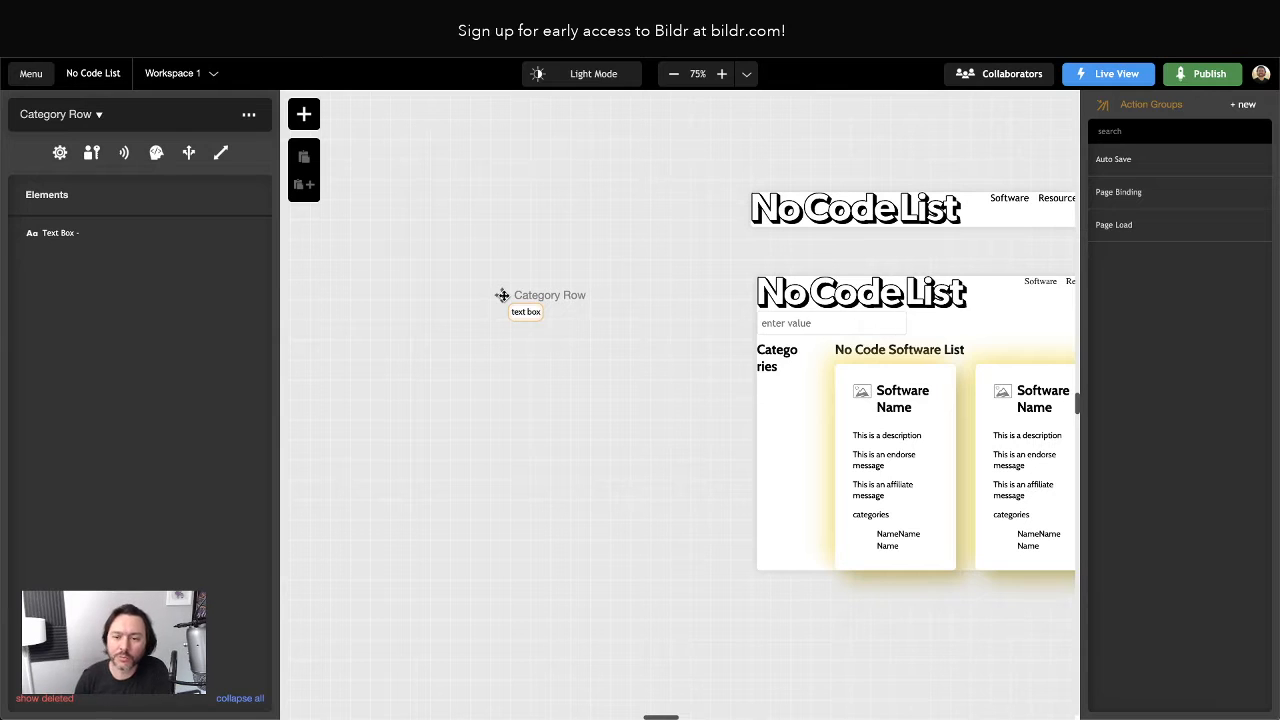
{"action": "left_click", "coordinate": [603, 349]}
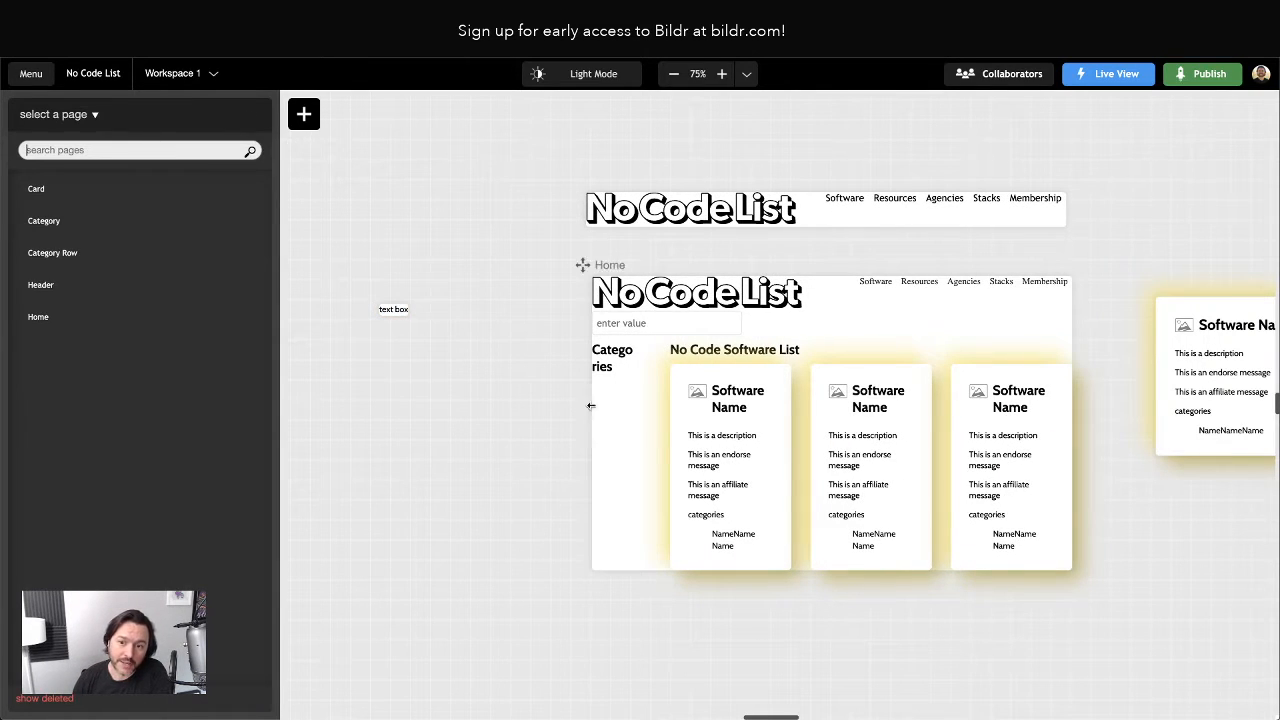
Insert a List of Rows element directly below the Categories heading on the Home page.
{"action": "left_click", "coordinate": [607, 366]}
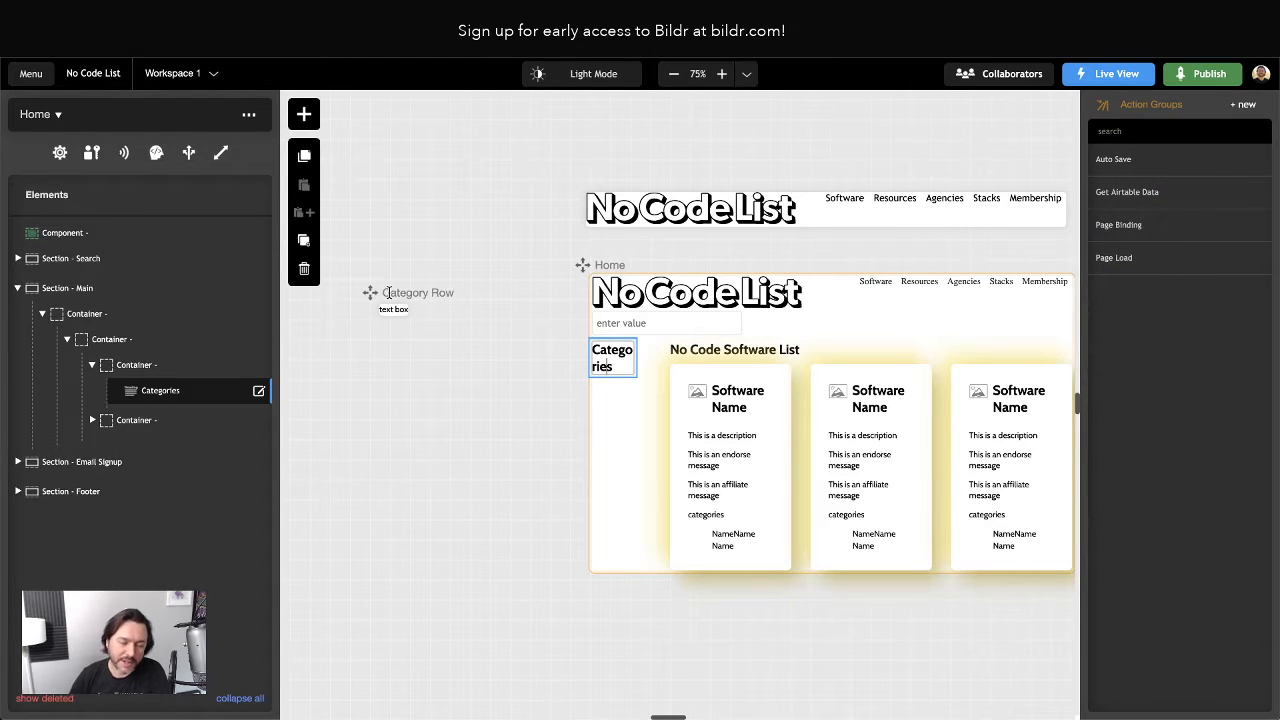
{"action": "left_click", "coordinate": [304, 114]}
{"action": "type", "text": "list of"}
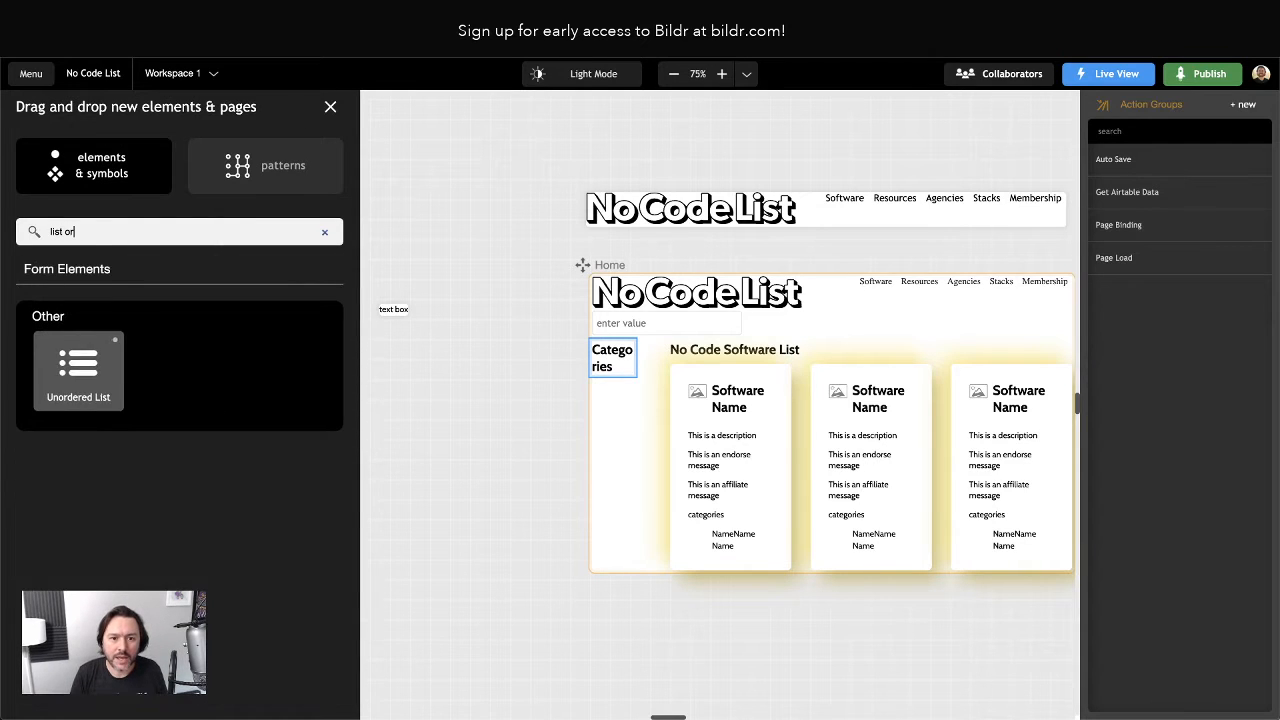
{"action": "type", "text": "rows"}
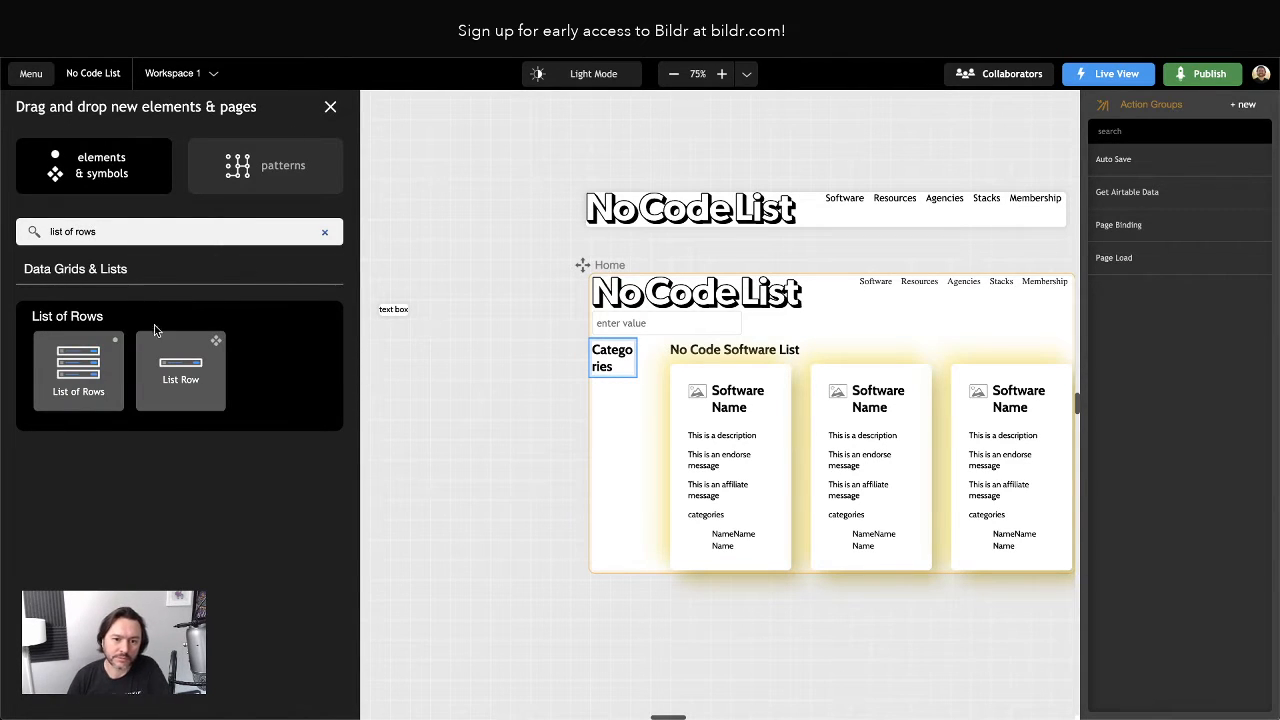
{"action": "left_click_drag", "start_coordinate": [80, 372], "coordinate": [145, 398]}
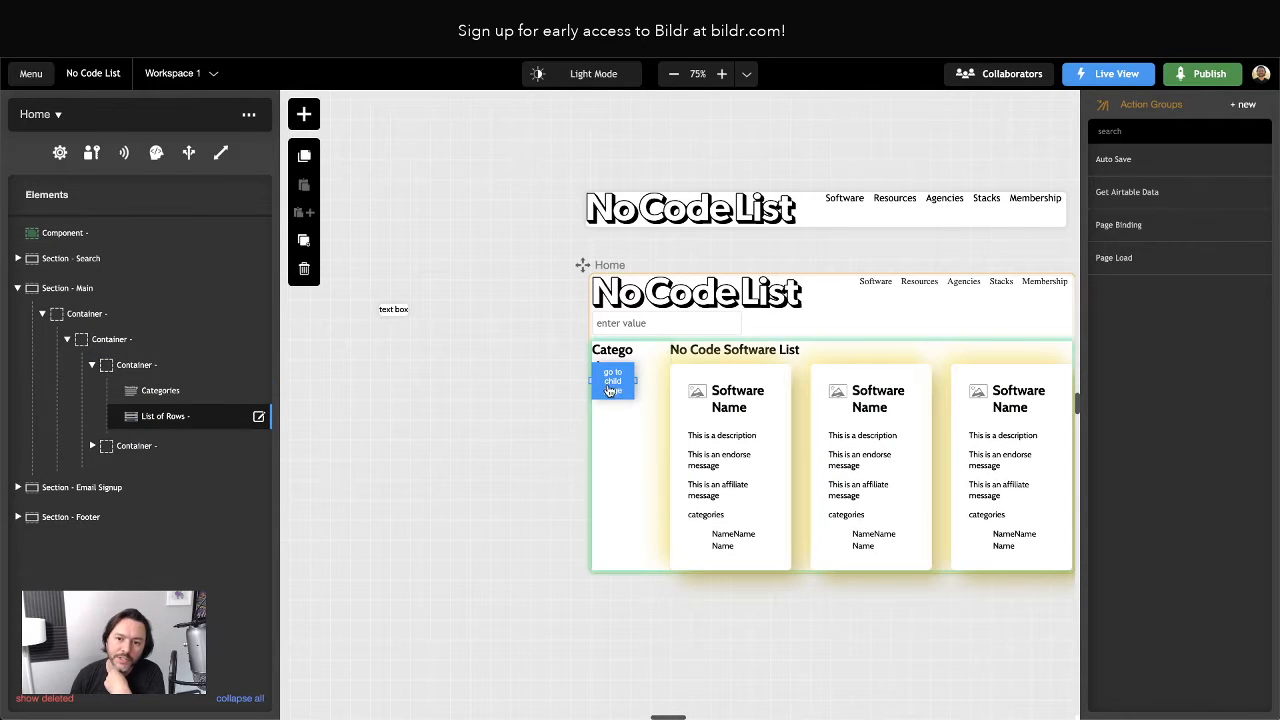
Set the row page of the new List of Rows under Categories to Category Row.
{"action": "left_click", "coordinate": [162, 417]}
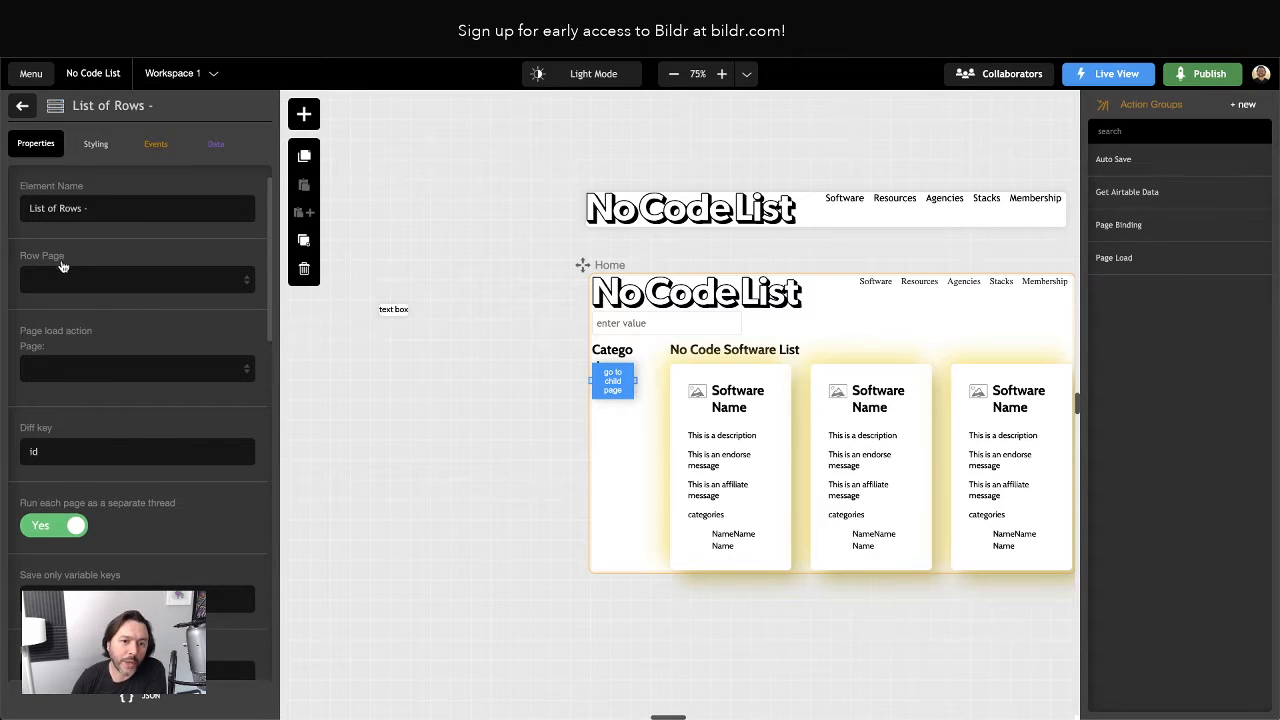
{"action": "left_click", "coordinate": [79, 280]}
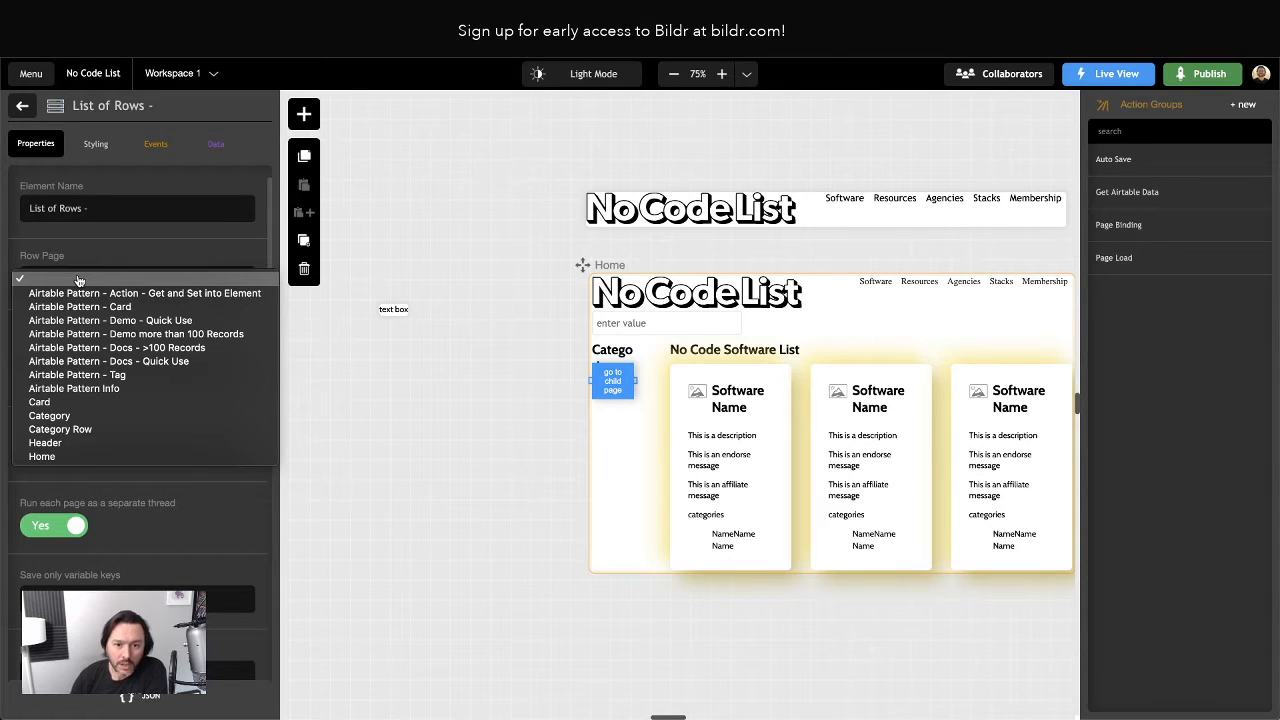
{"action": "left_click", "coordinate": [93, 429]}
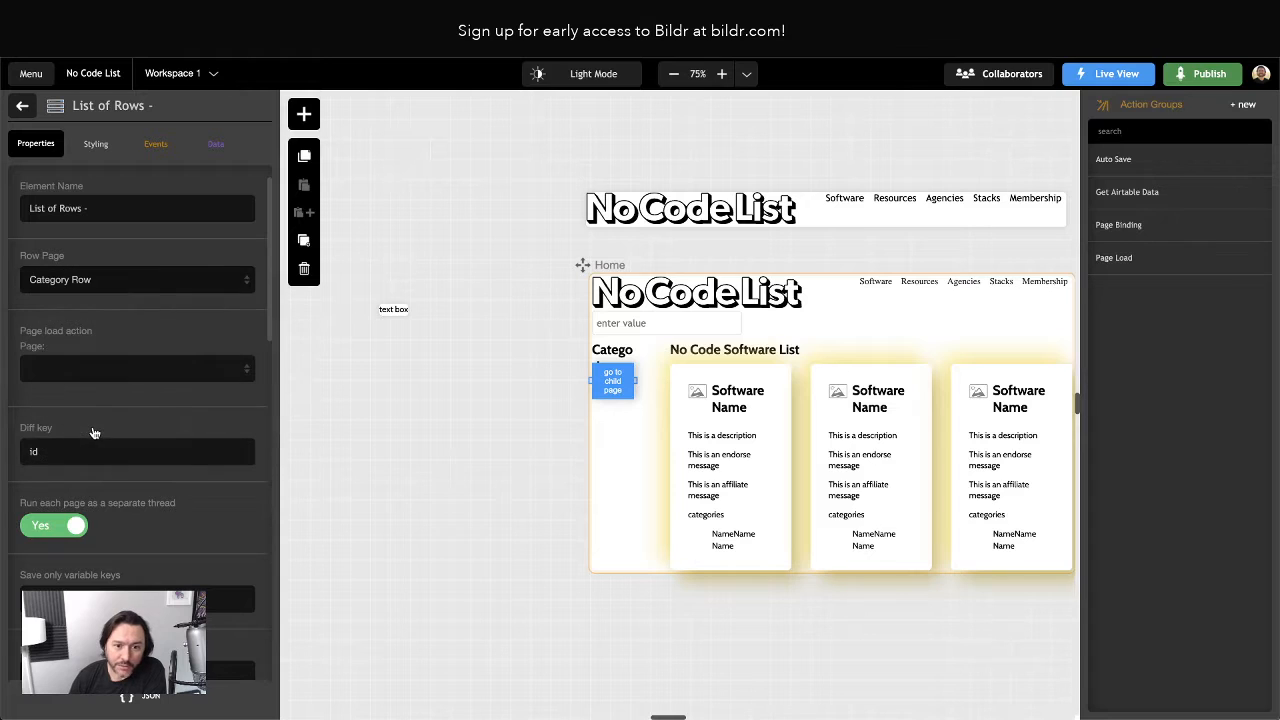
{"action": "scroll", "coordinate": [493, 436], "scroll_direction": "right", "scroll_amount": 2}
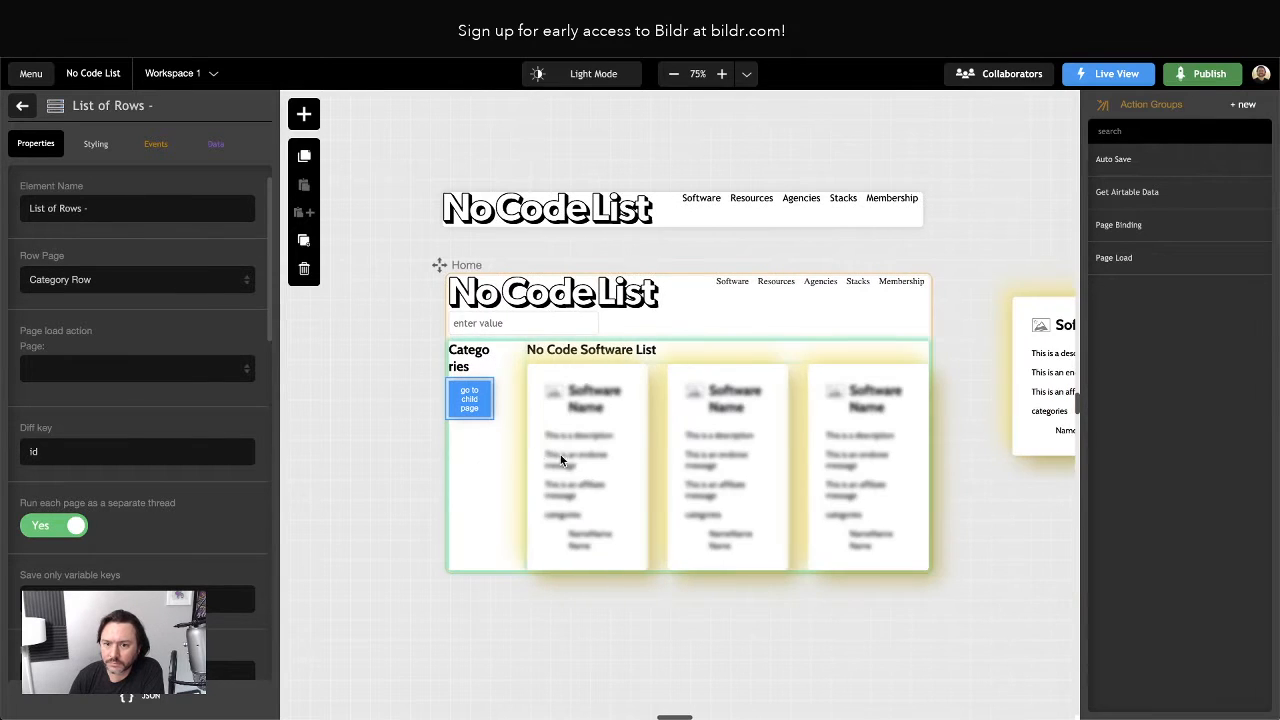
{"action": "scroll", "coordinate": [570, 455], "scroll_direction": "left", "scroll_amount": 3}
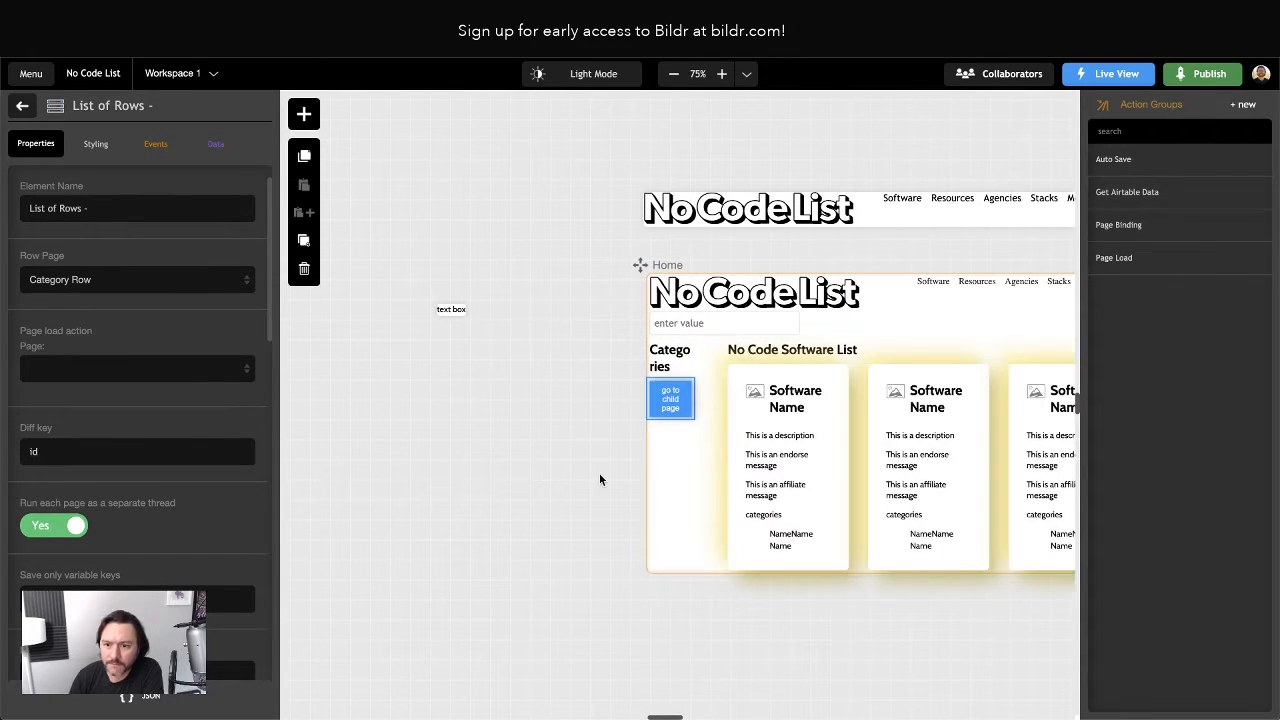
{"action": "left_click", "coordinate": [603, 478]}
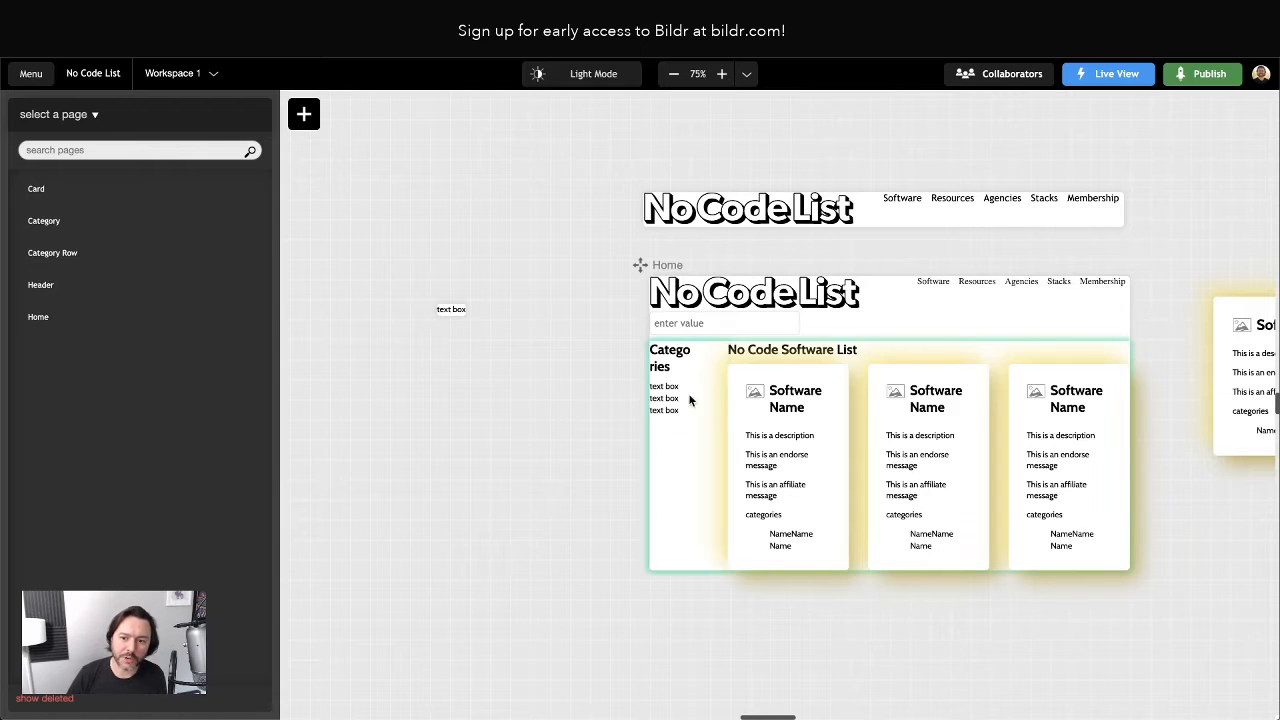
Change the Category Row page's text box to read "Category Name" and open that element's properties.
{"action": "left_click", "coordinate": [449, 310]}
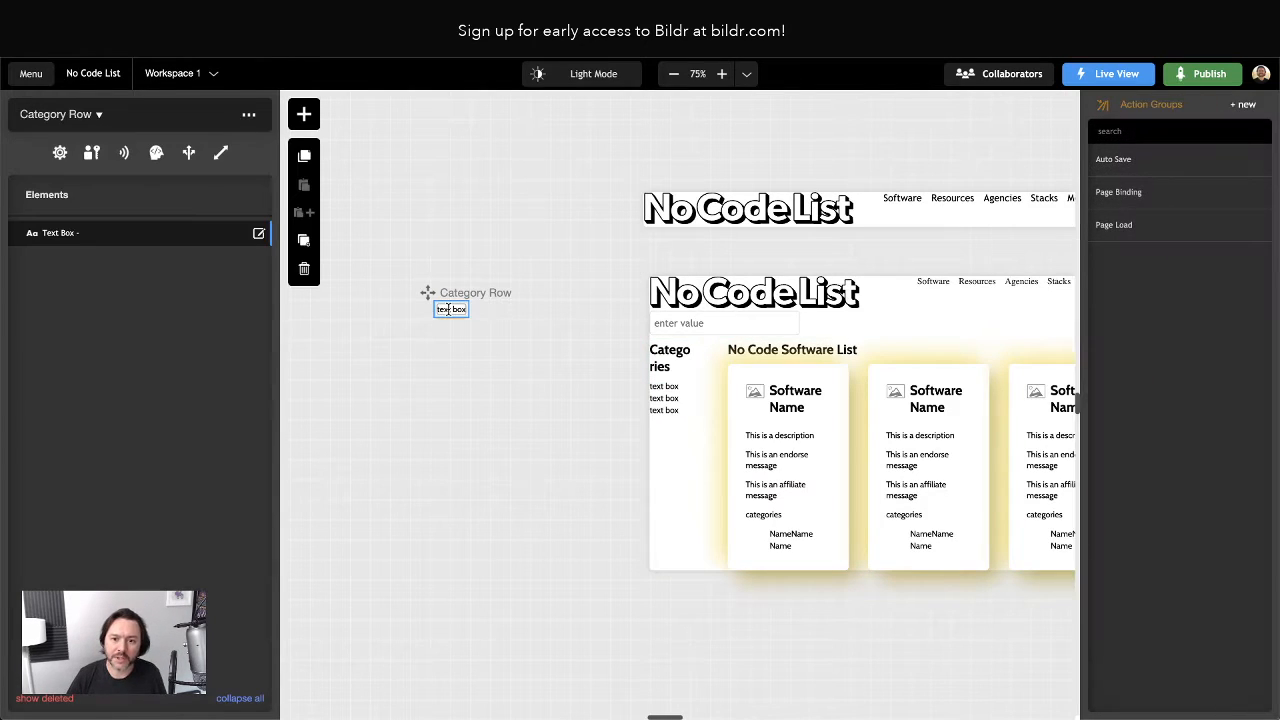
{"action": "type", "text": "Cate"}
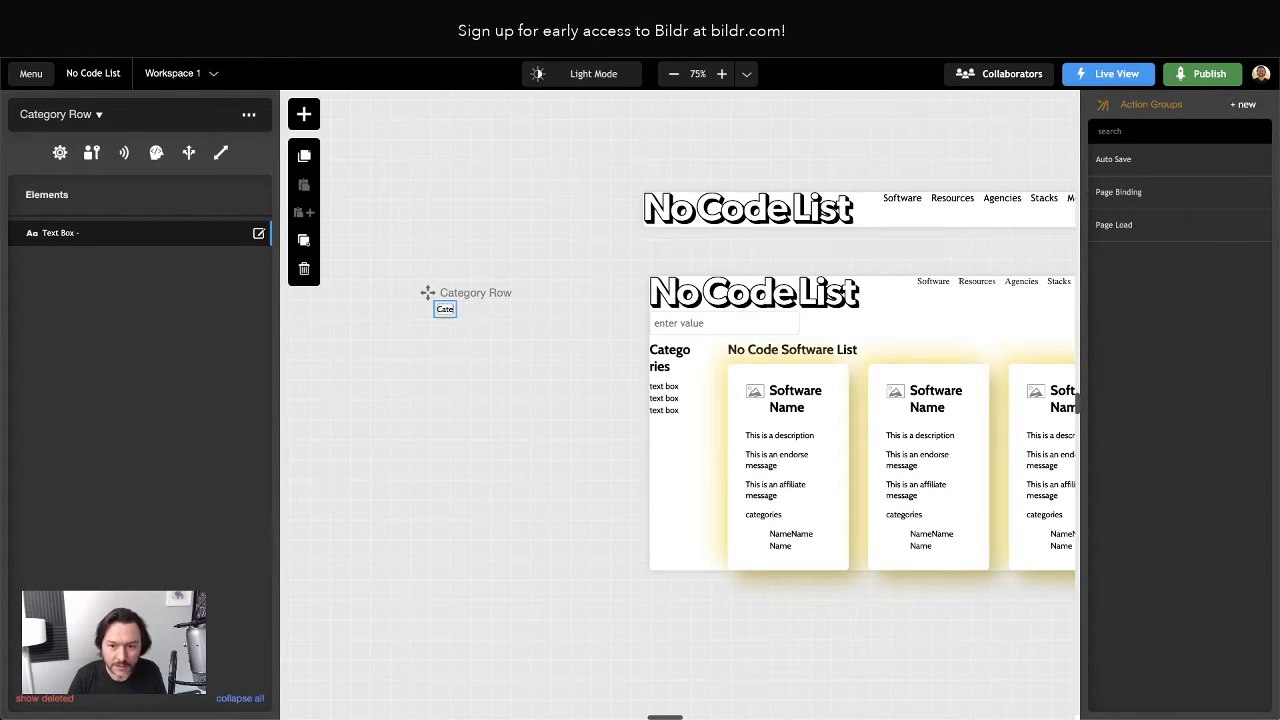
{"action": "type", "text": "gory Name"}
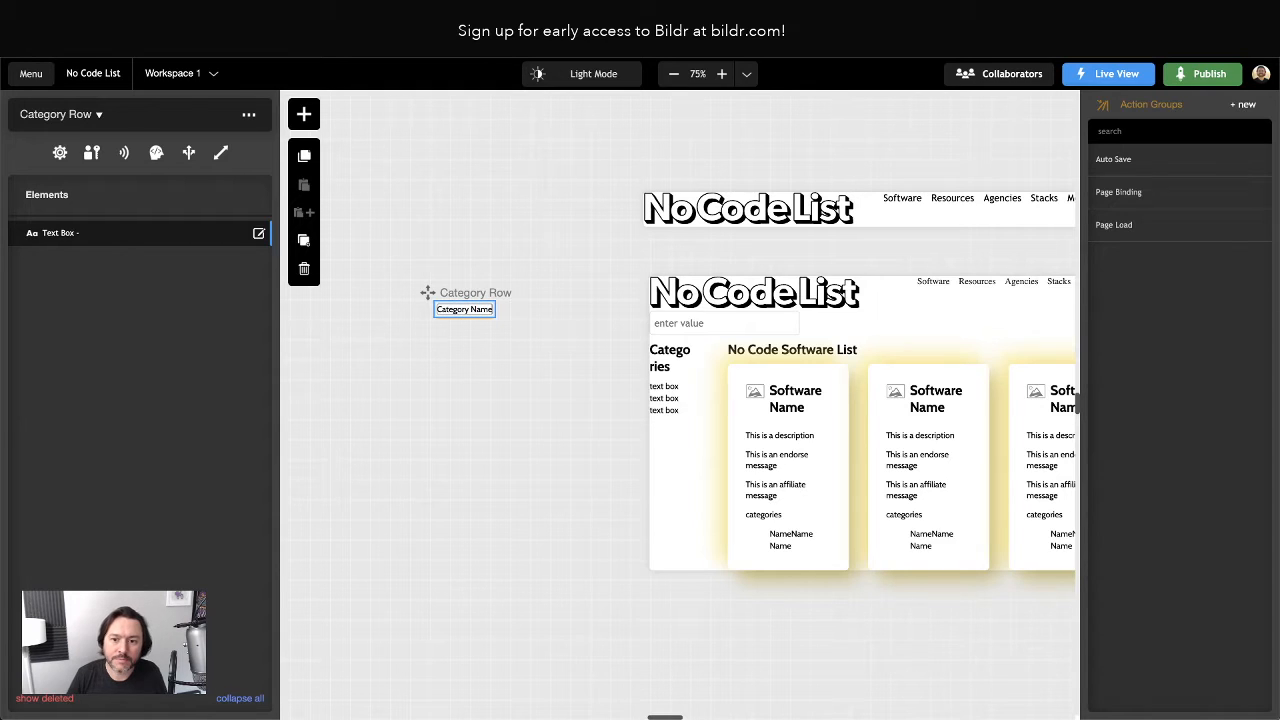
{"action": "left_click", "coordinate": [586, 414]}
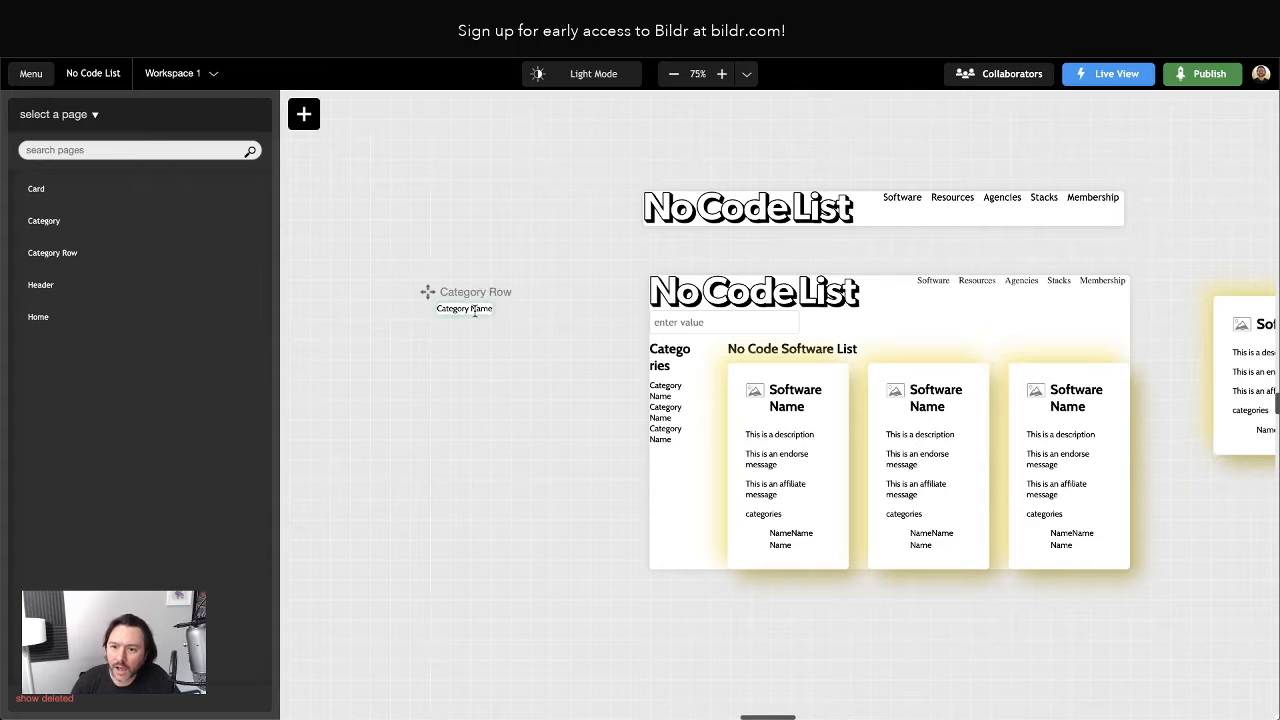
{"action": "left_click", "coordinate": [426, 291]}
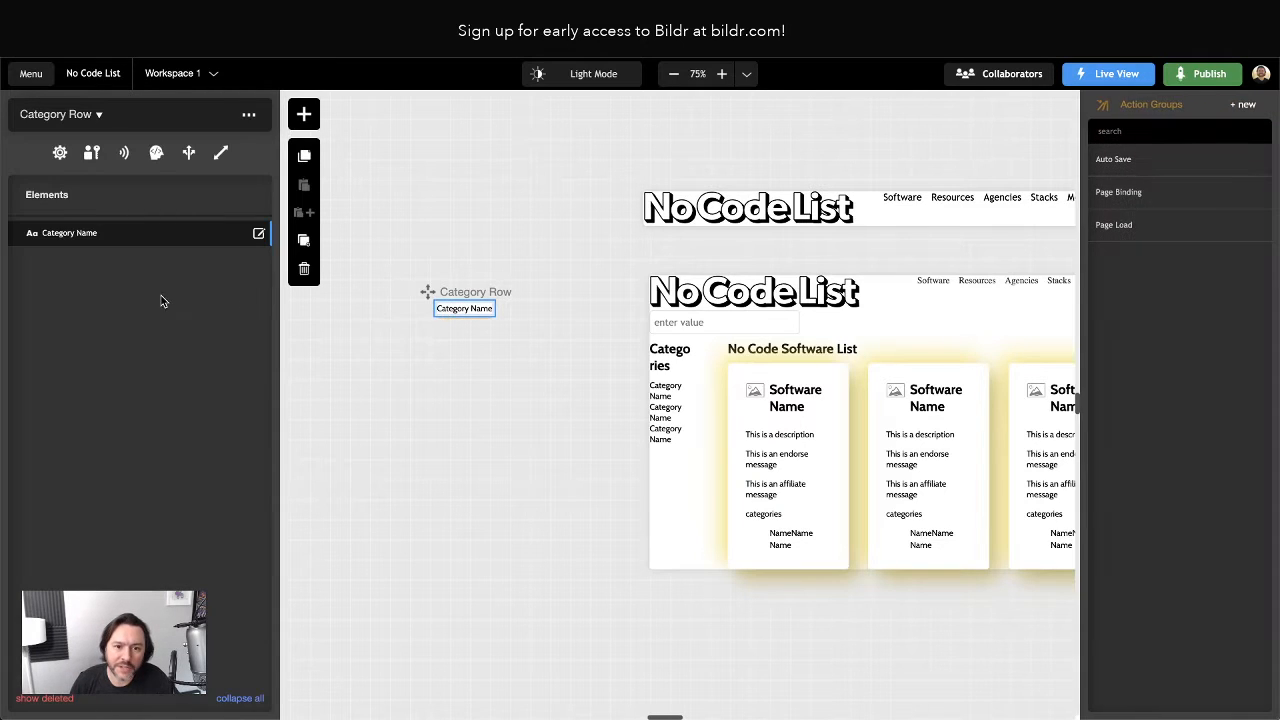
{"action": "left_click", "coordinate": [106, 238]}
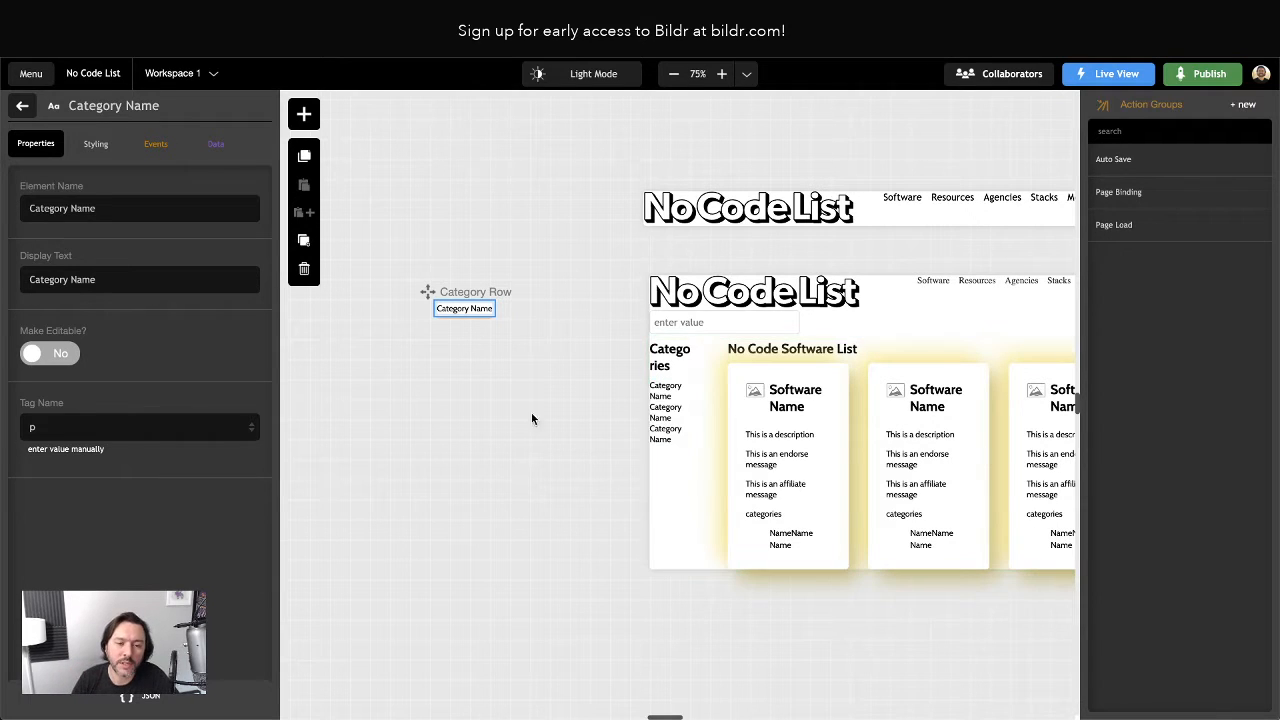
Review the properties of the Home page's categories List of Rows, including its editor display data, row style and rows to display.
{"action": "left_click", "coordinate": [672, 410]}
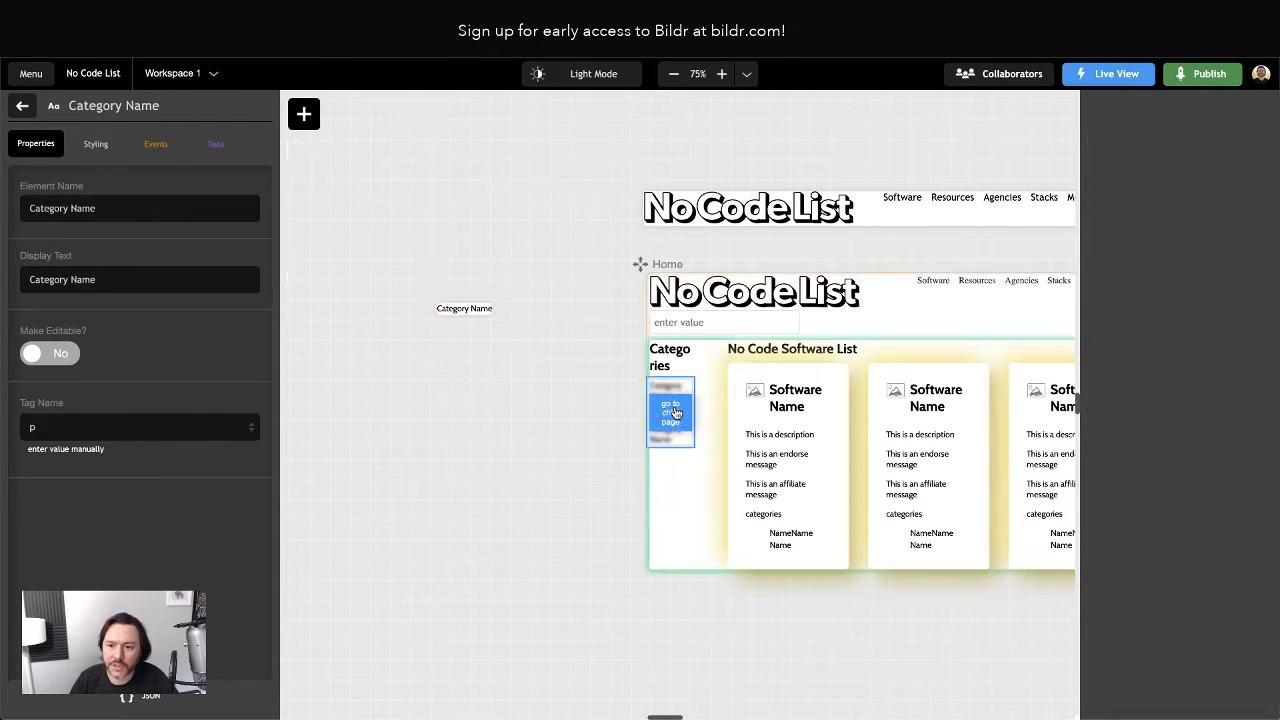
{"action": "left_click", "coordinate": [145, 420]}
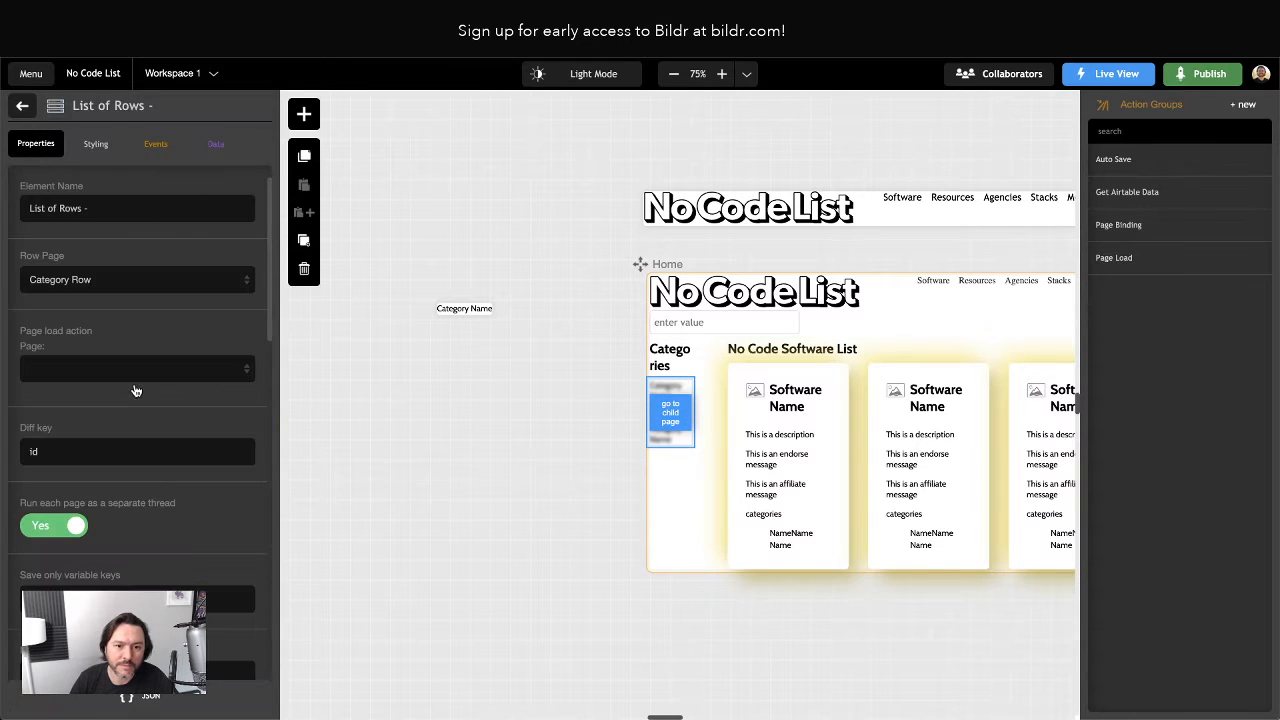
{"action": "scroll", "coordinate": [137, 410], "scroll_direction": "down", "scroll_amount": 10}
{"action": "scroll", "coordinate": [137, 413], "scroll_direction": "down", "scroll_amount": 3}
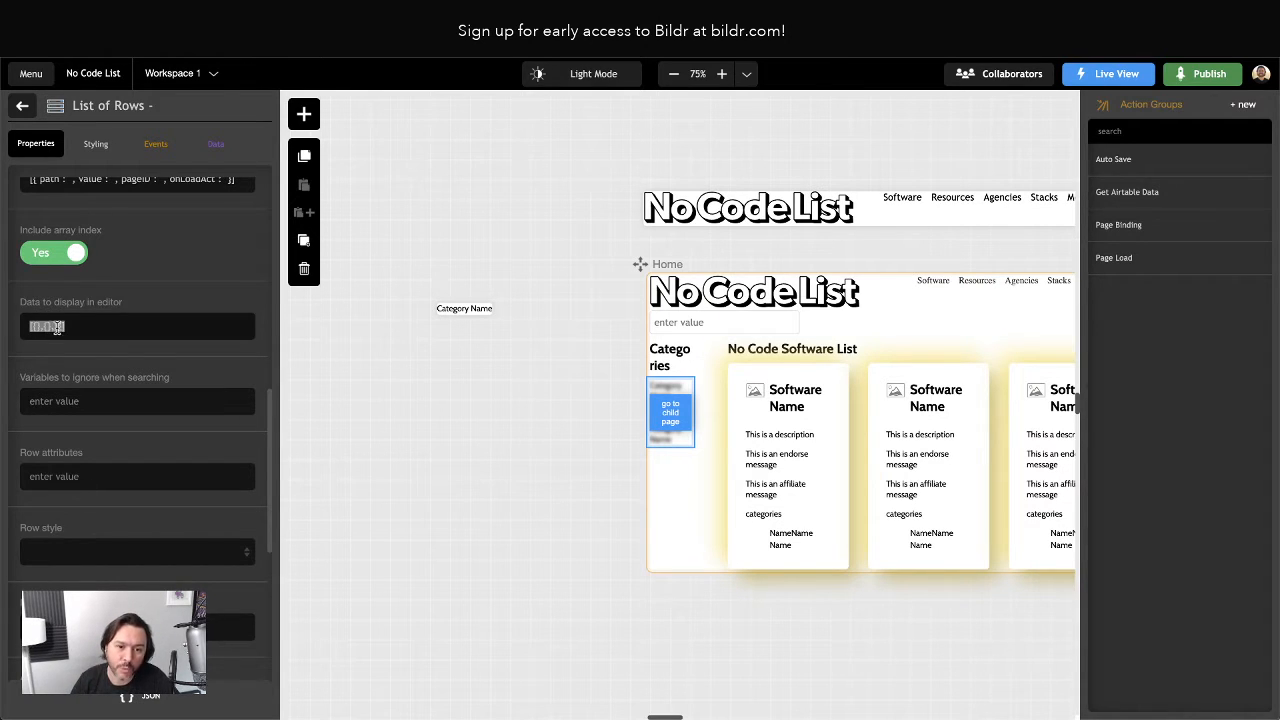
{"action": "scroll", "coordinate": [155, 355], "scroll_direction": "down", "scroll_amount": 2}
{"action": "scroll", "coordinate": [168, 365], "scroll_direction": "down", "scroll_amount": 3}
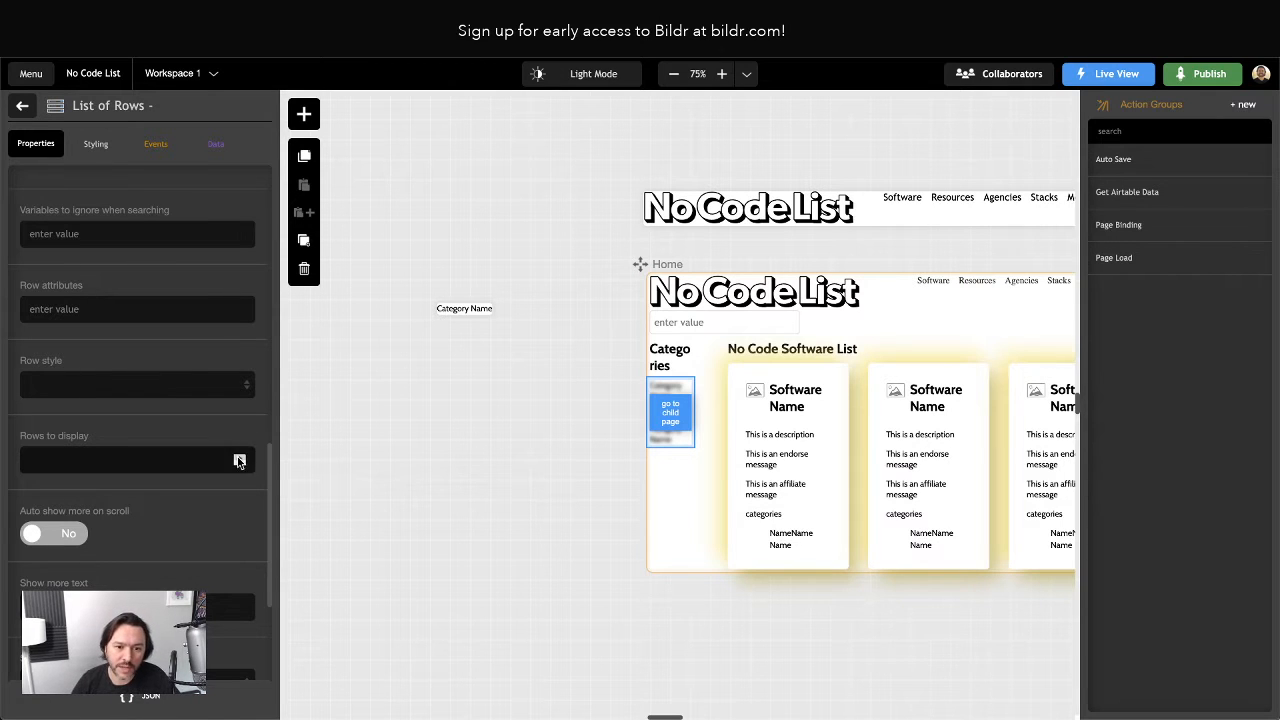
{"action": "scroll", "coordinate": [549, 472], "scroll_direction": "down", "scroll_amount": 4}
{"action": "scroll", "coordinate": [546, 474], "scroll_direction": "up", "scroll_amount": 3}
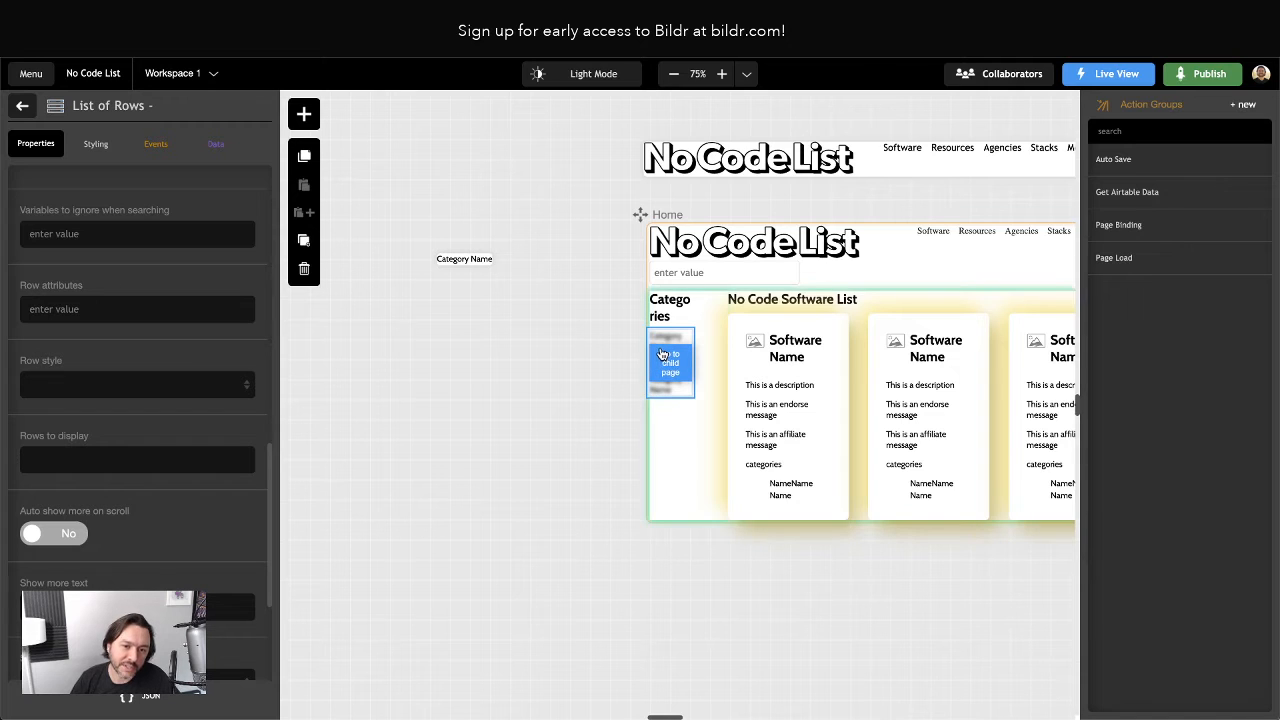
{"action": "scroll", "coordinate": [489, 362], "scroll_direction": "up", "scroll_amount": 1}
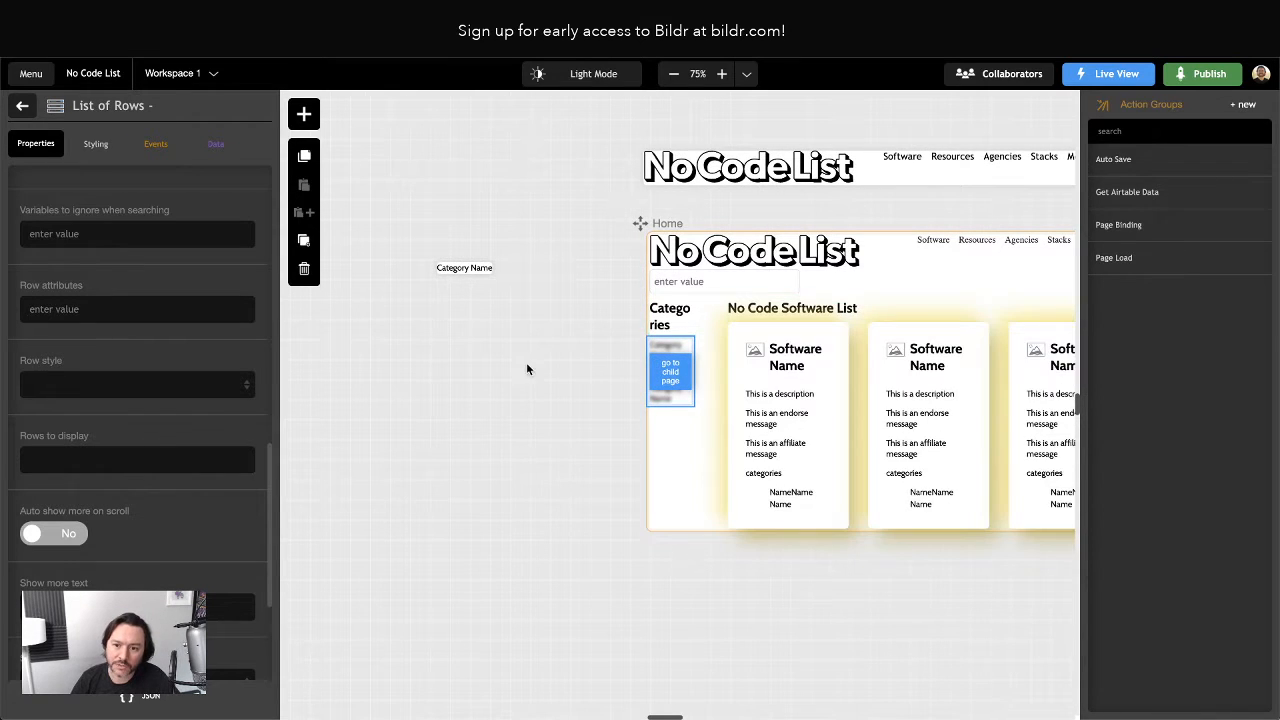
{"action": "left_click", "coordinate": [510, 332]}
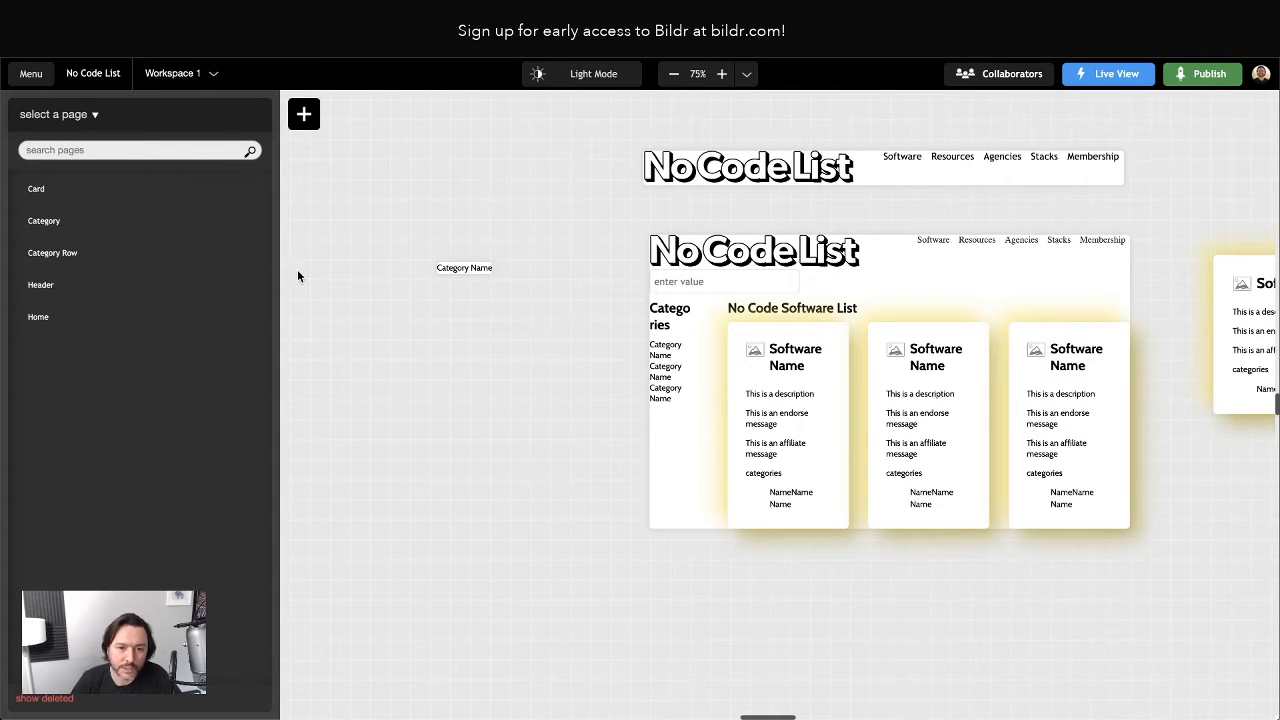
Set the default data of the Home page's List of Rows under Categories to six empty objects, [{},{},{},{},{},{}].
{"action": "left_click", "coordinate": [471, 271]}
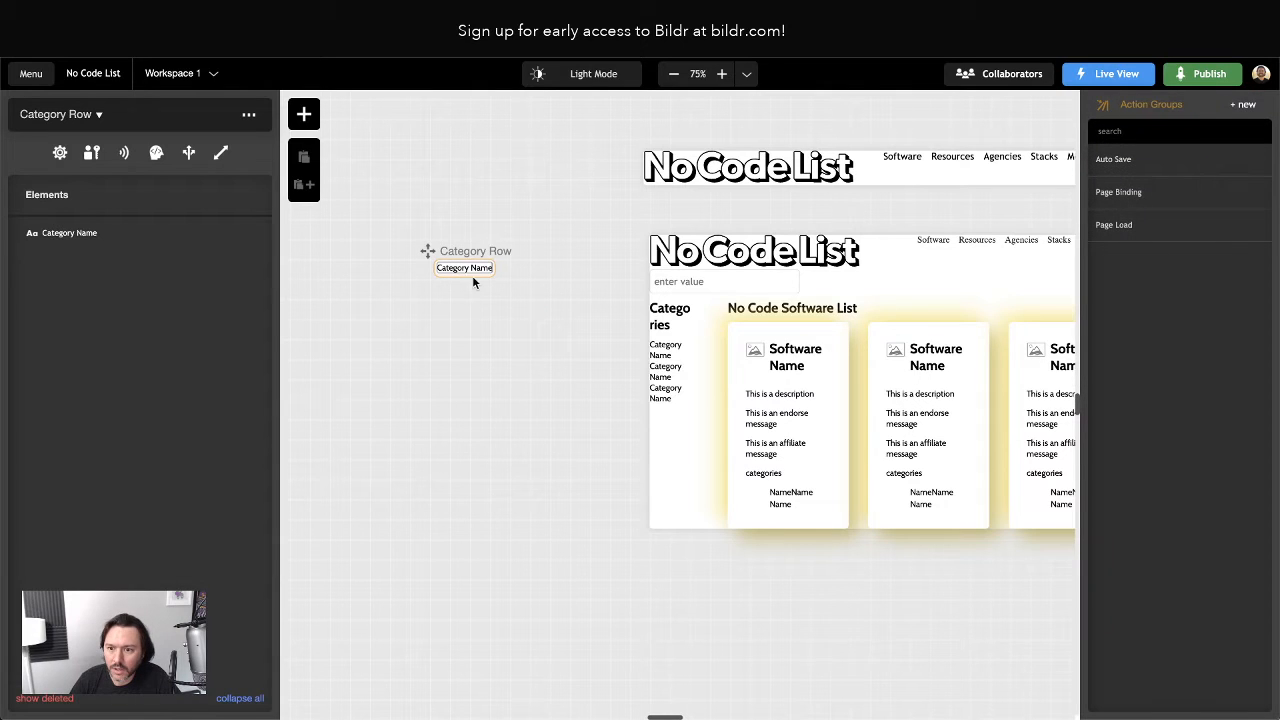
{"action": "left_click", "coordinate": [668, 372]}
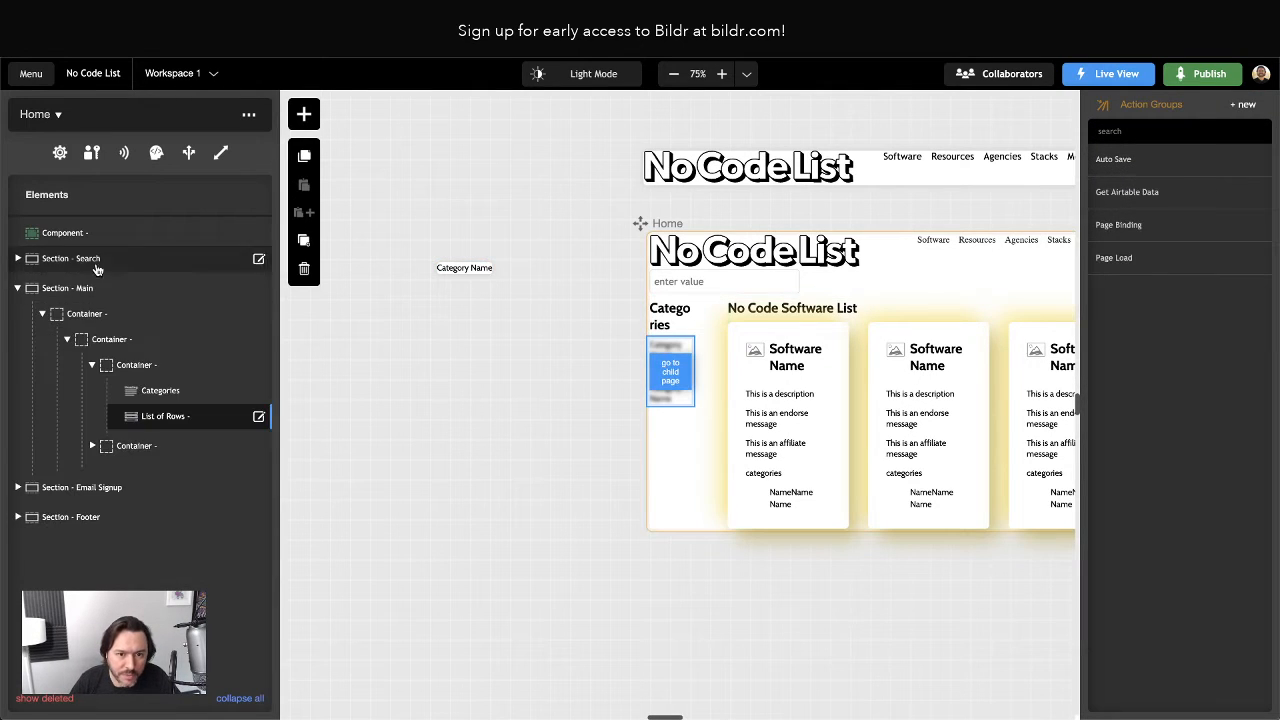
{"action": "left_click", "coordinate": [165, 425]}
{"action": "scroll", "coordinate": [165, 425], "scroll_direction": "down", "scroll_amount": 5}
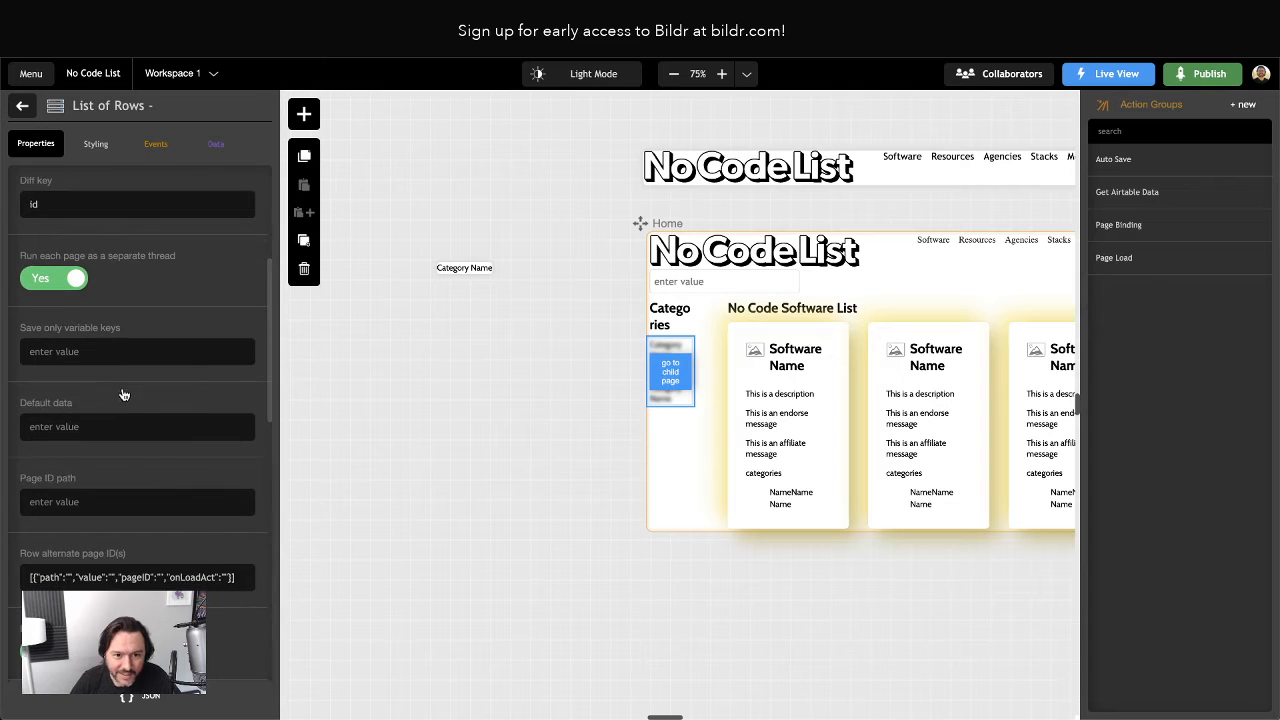
{"action": "left_click", "coordinate": [72, 428]}
{"action": "type", "text": "["}
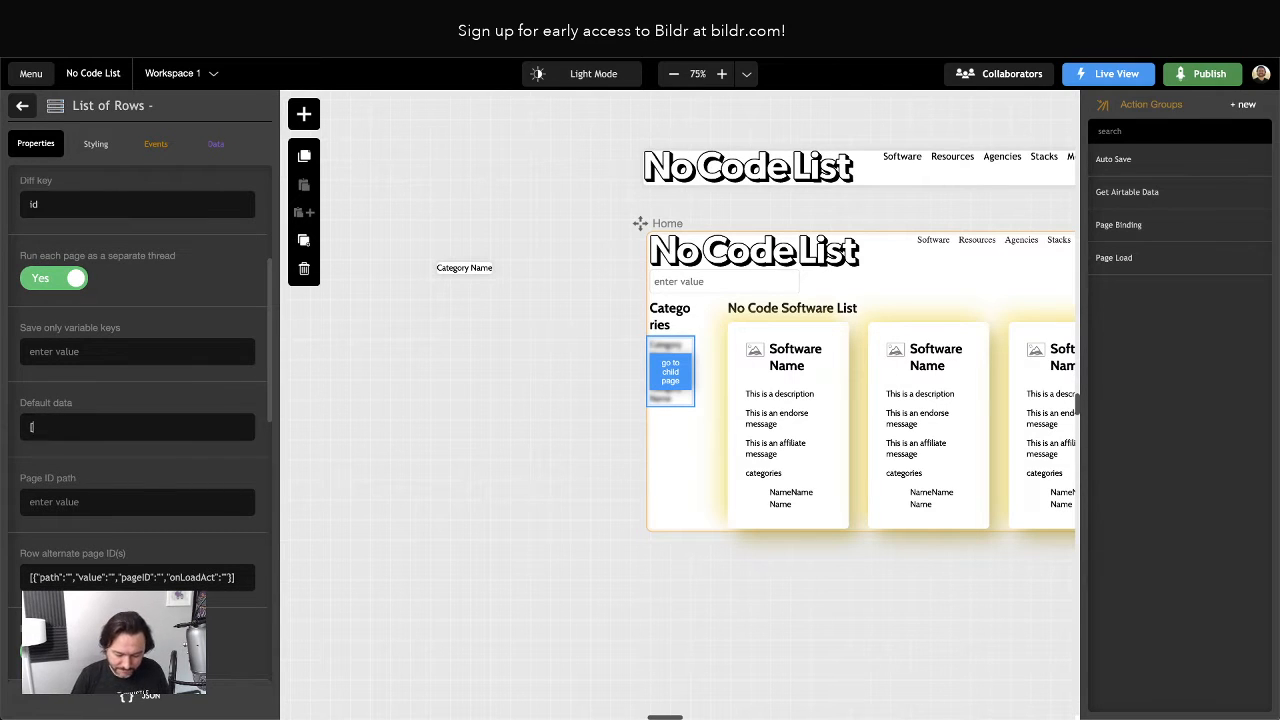
{"action": "type", "text": "{},{},{}]"}
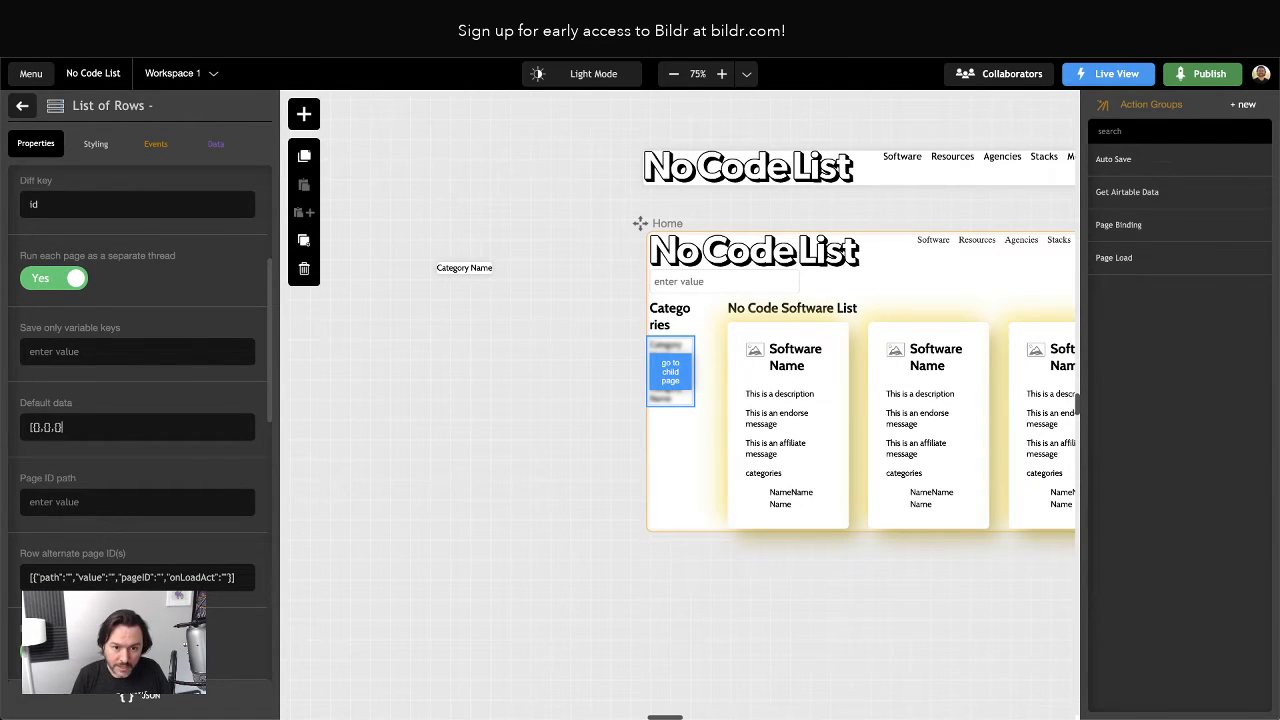
{"action": "type", "text": ",{}"}
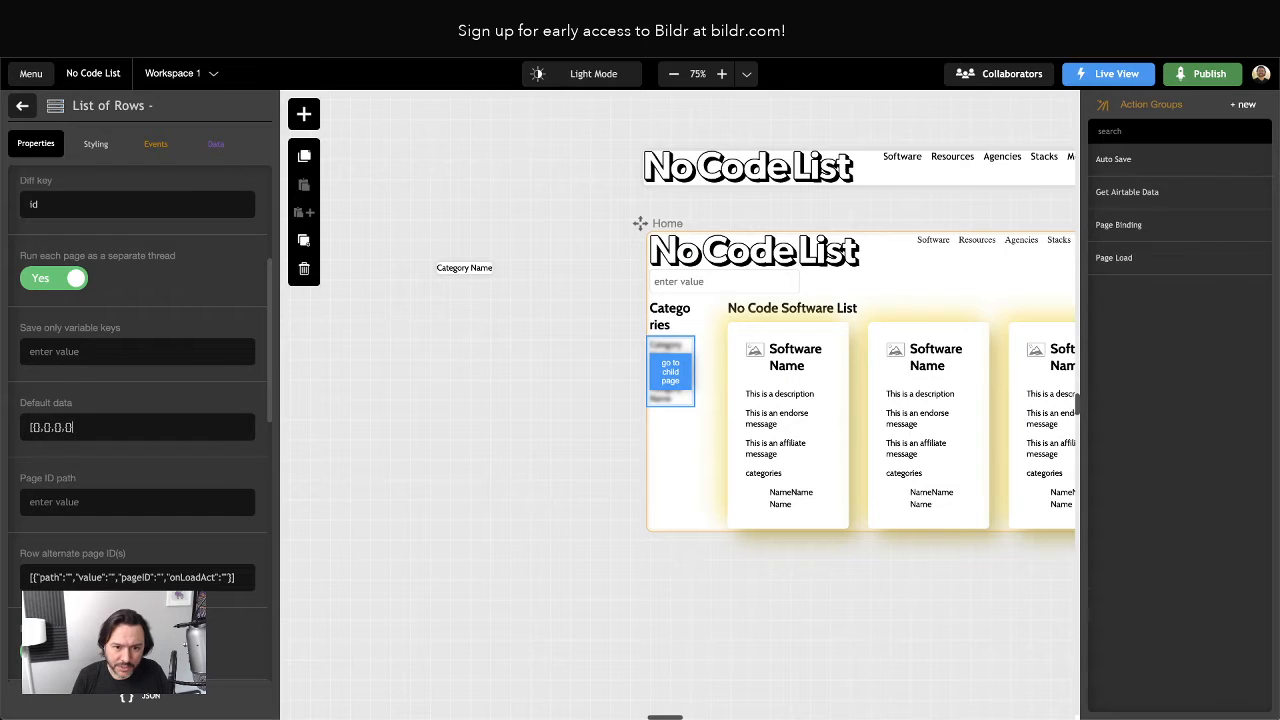
{"action": "type", "text": ",{},{"}
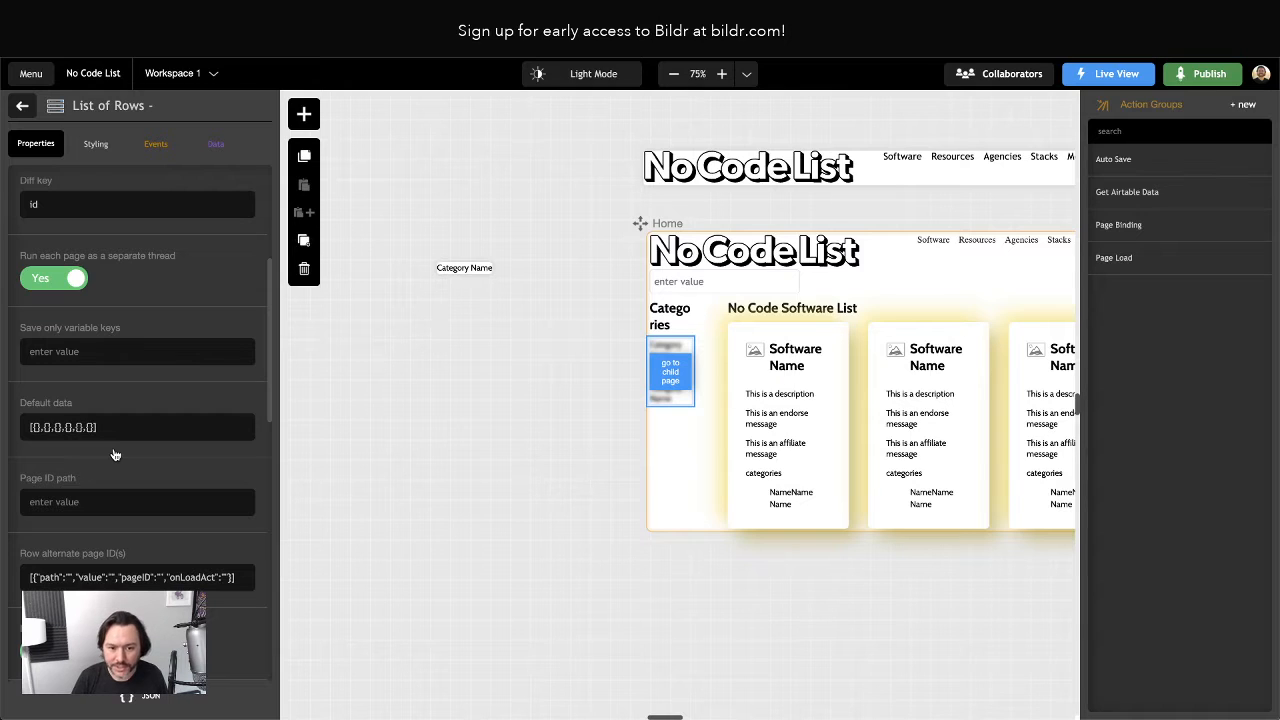
Fill the first object in the default data with "value":"Websites".
{"action": "type", "text": "\""}
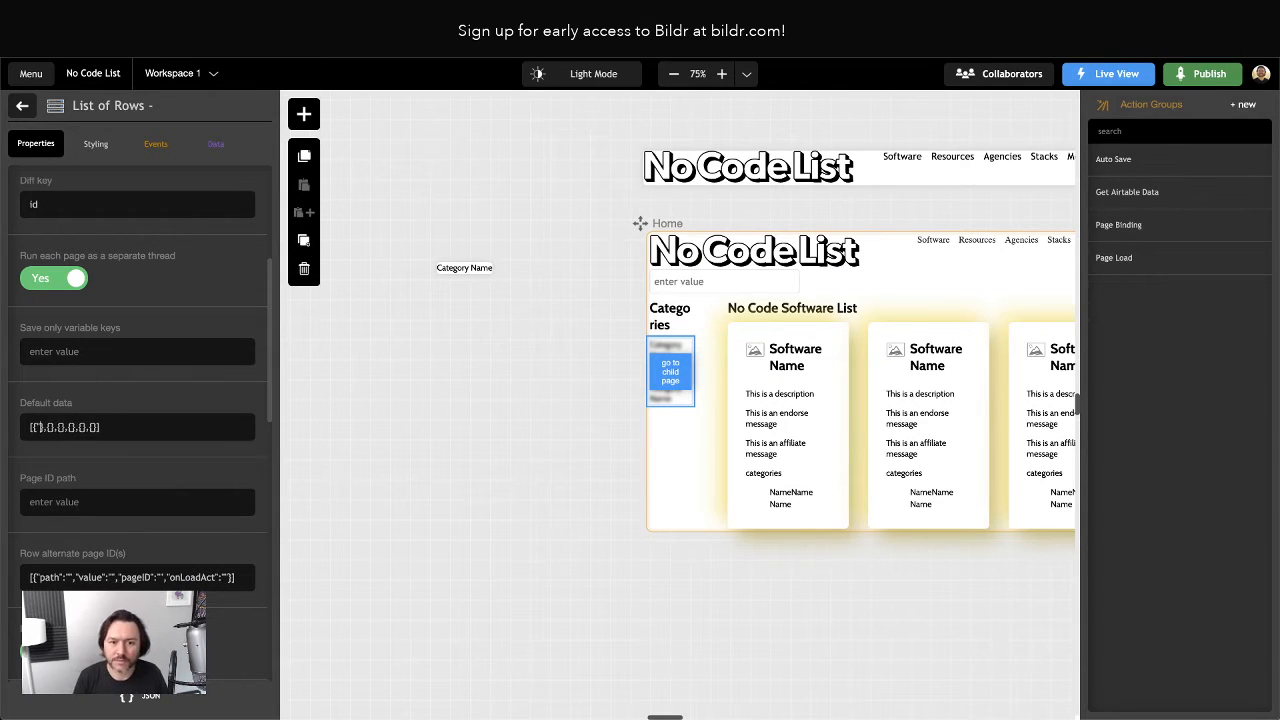
{"action": "type", "text": "value\":\""}
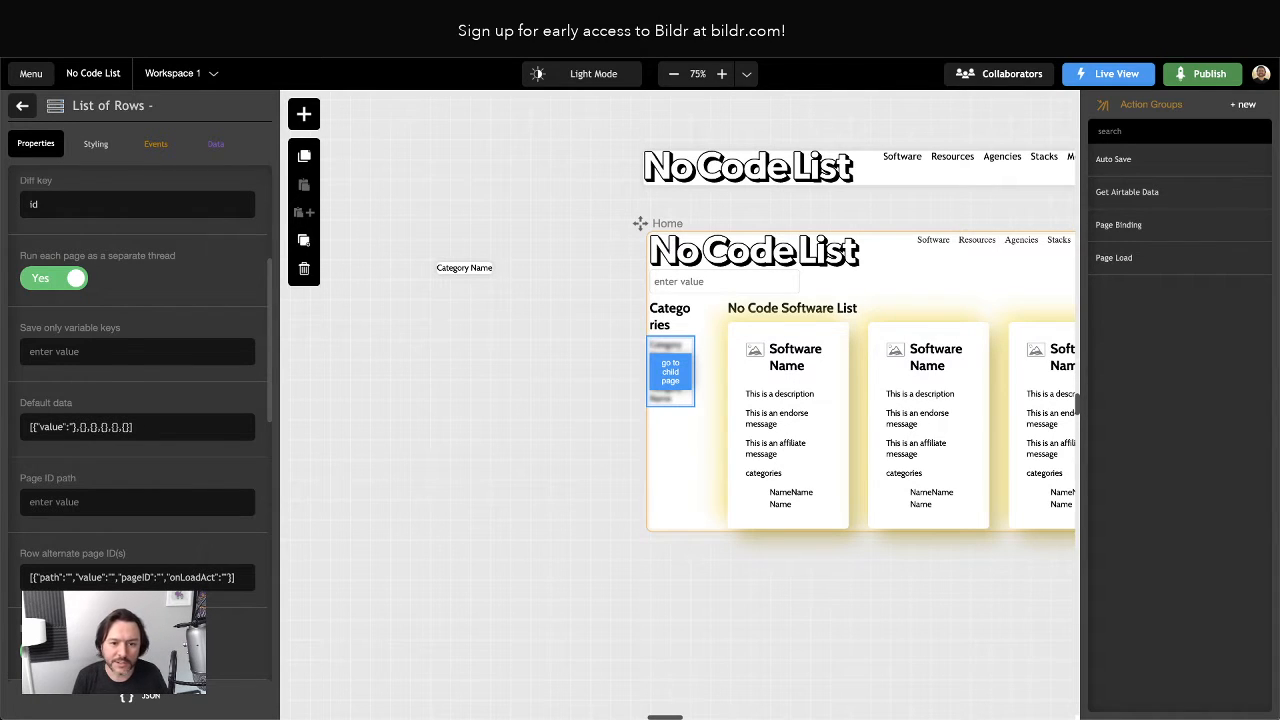
{"action": "type", "text": "Websites\""}
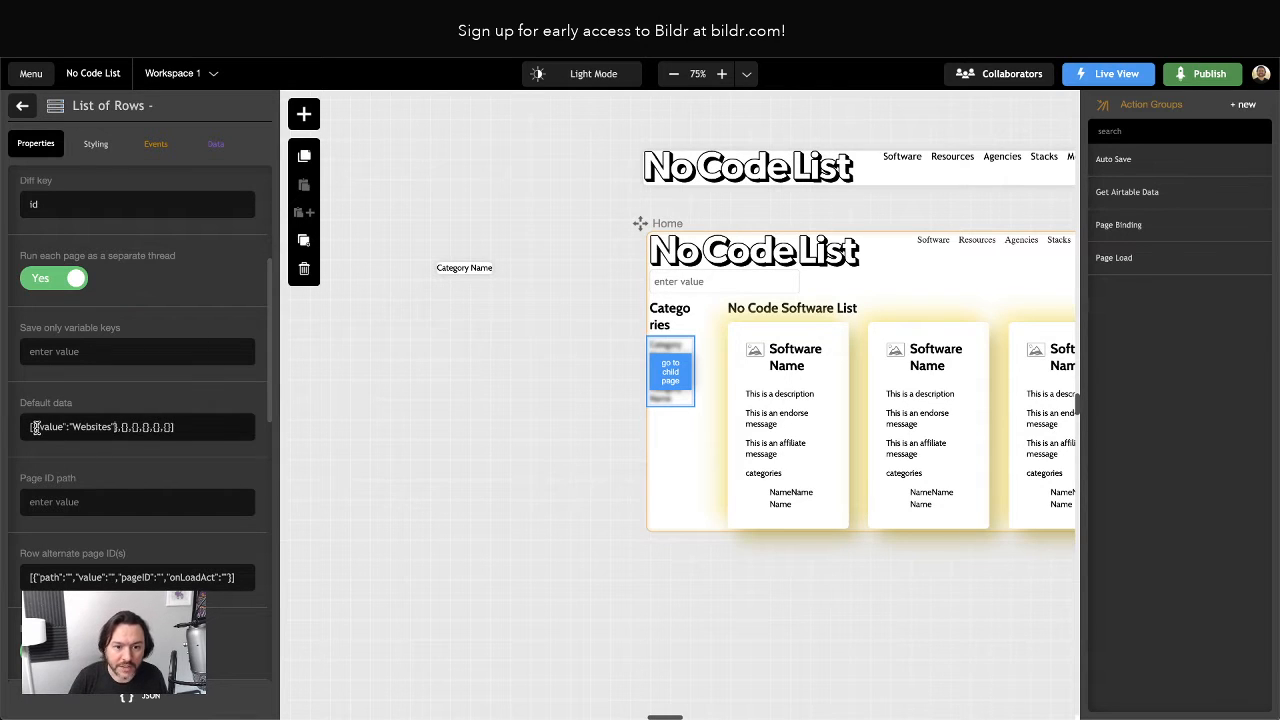
Copy the Websites key-value pair into the second and third default data objects, changing their values to APIs and Apps.
{"action": "left_click_drag", "start_coordinate": [36, 427], "coordinate": [116, 428]}
{"action": "key", "text": "ctrl+c"}
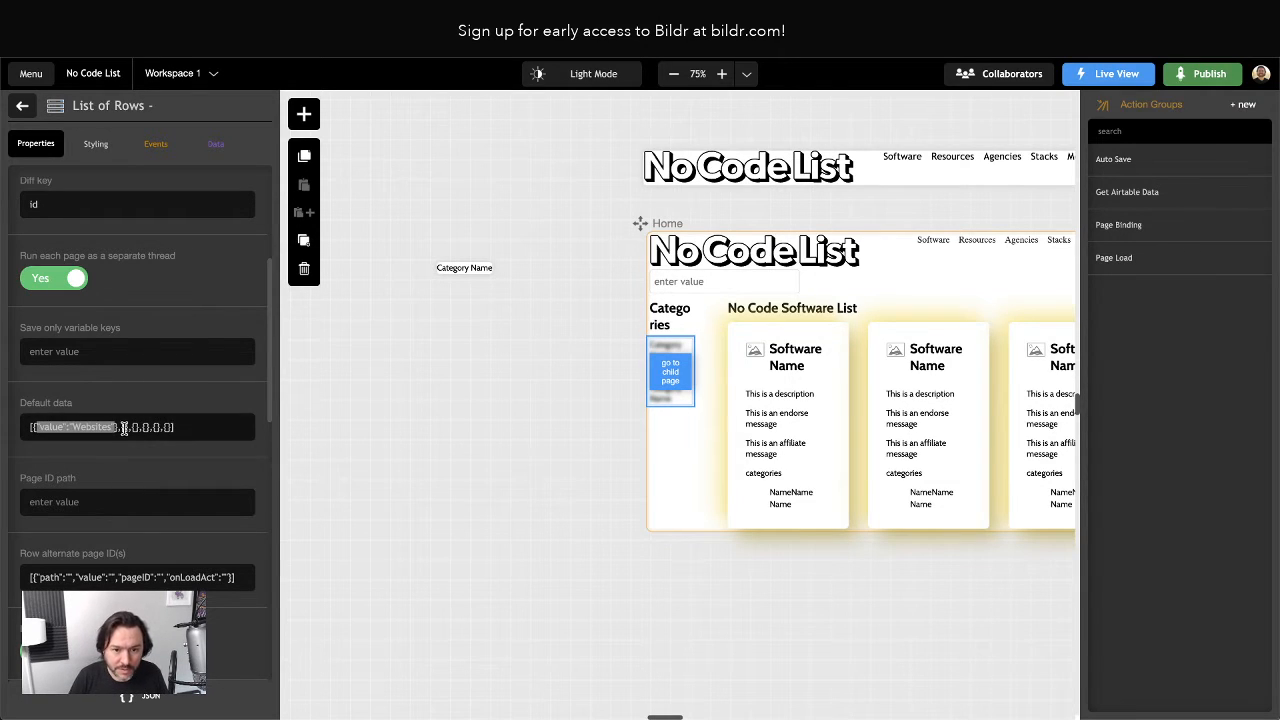
{"action": "left_click", "coordinate": [124, 428]}
{"action": "key", "text": "ctrl+v"}
{"action": "double_click", "coordinate": [175, 428]}
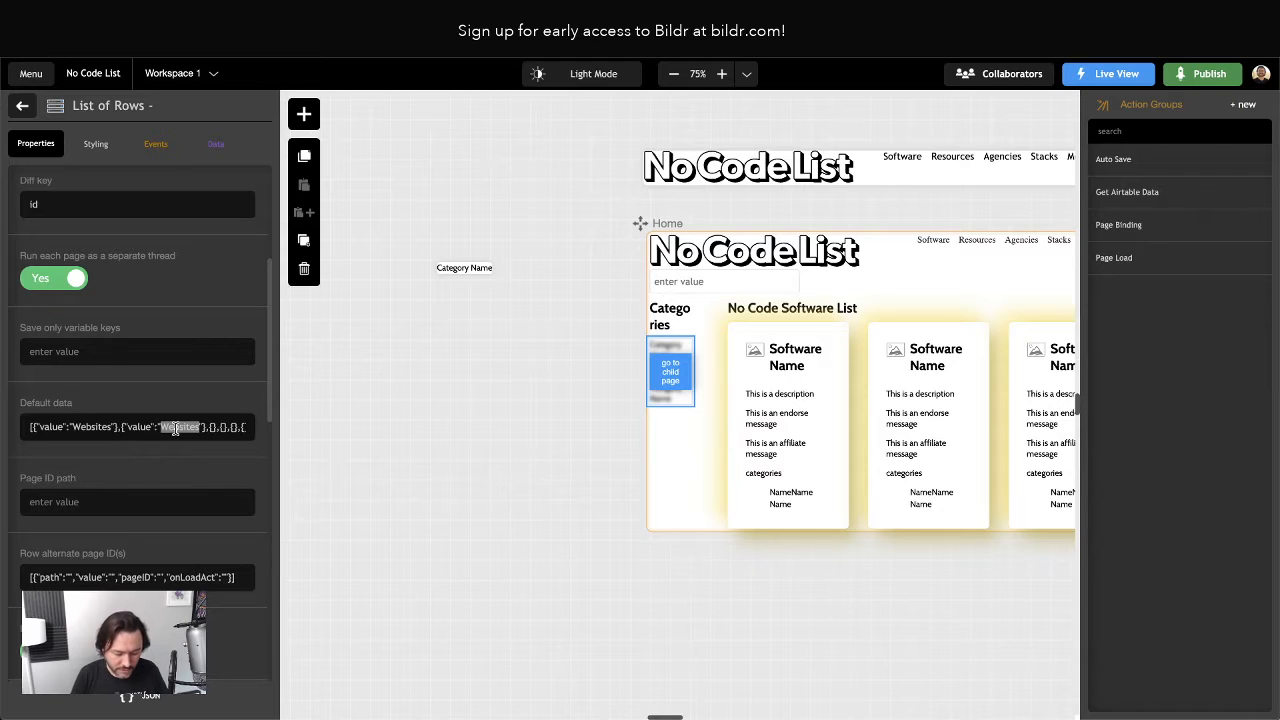
{"action": "type", "text": "APIs"}
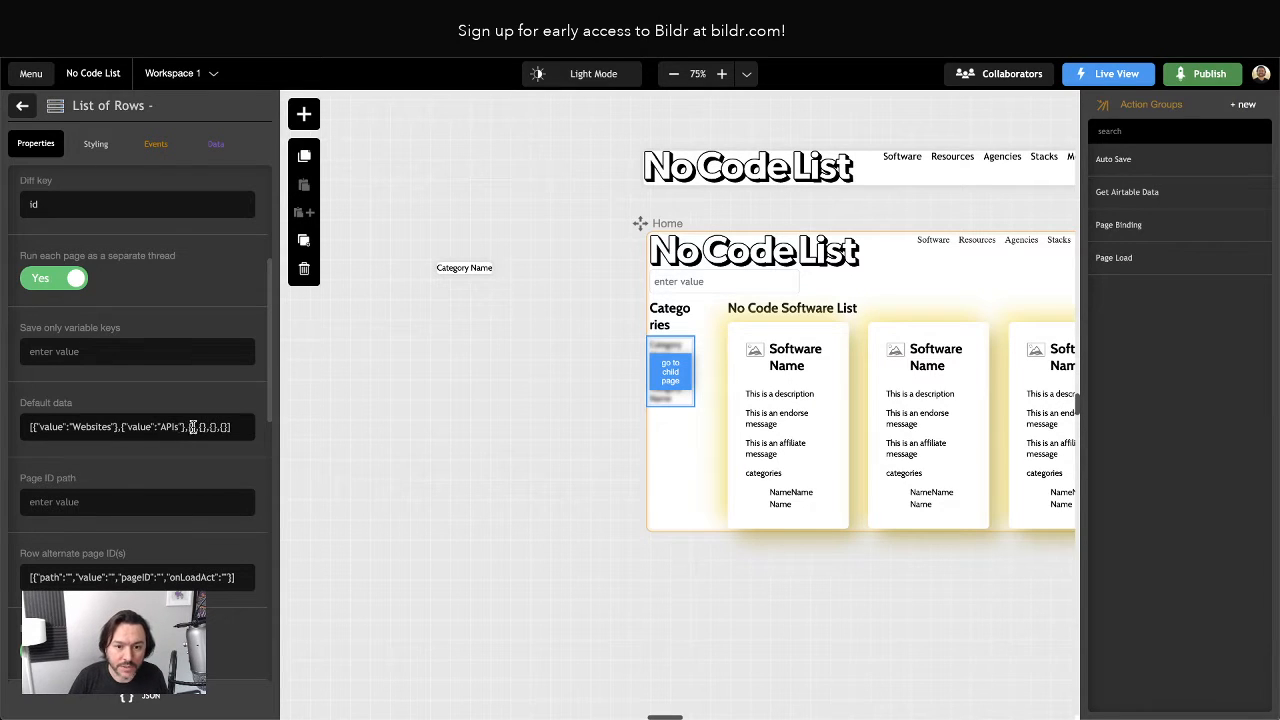
{"action": "left_click", "coordinate": [193, 428]}
{"action": "key", "text": "ctrl+v"}
{"action": "double_click", "coordinate": [218, 428]}
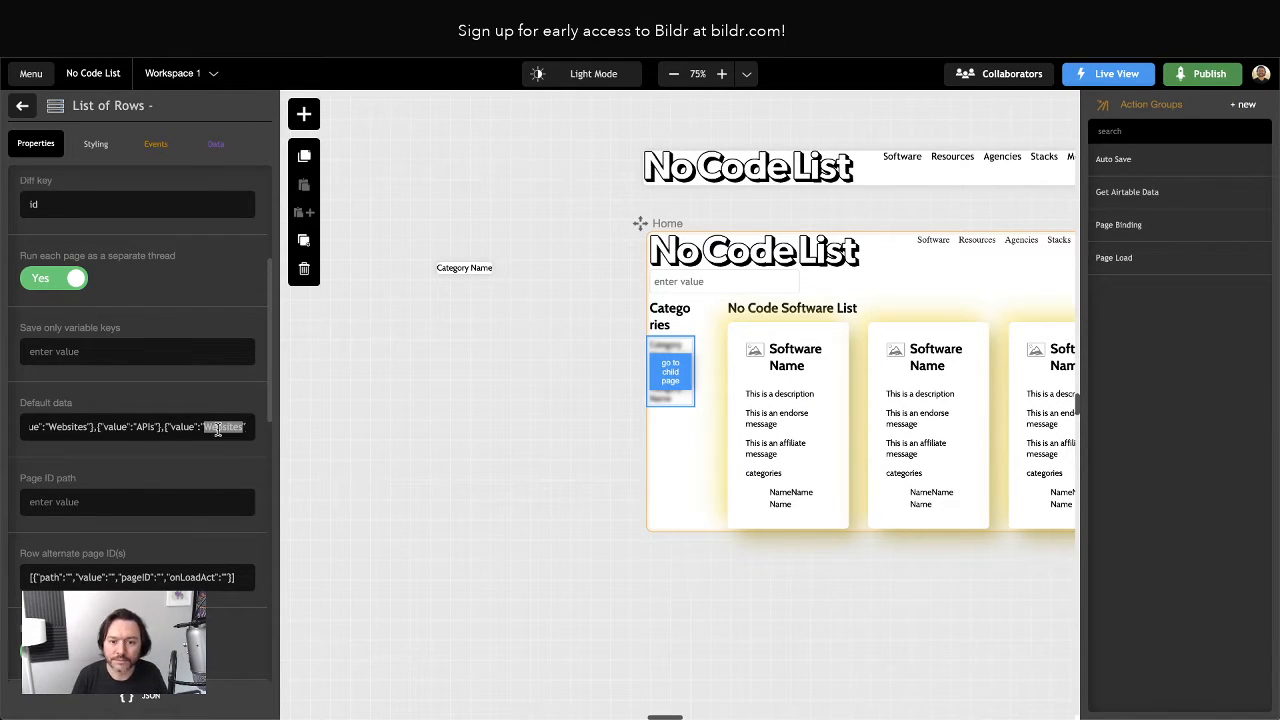
{"action": "type", "text": "Apps"}
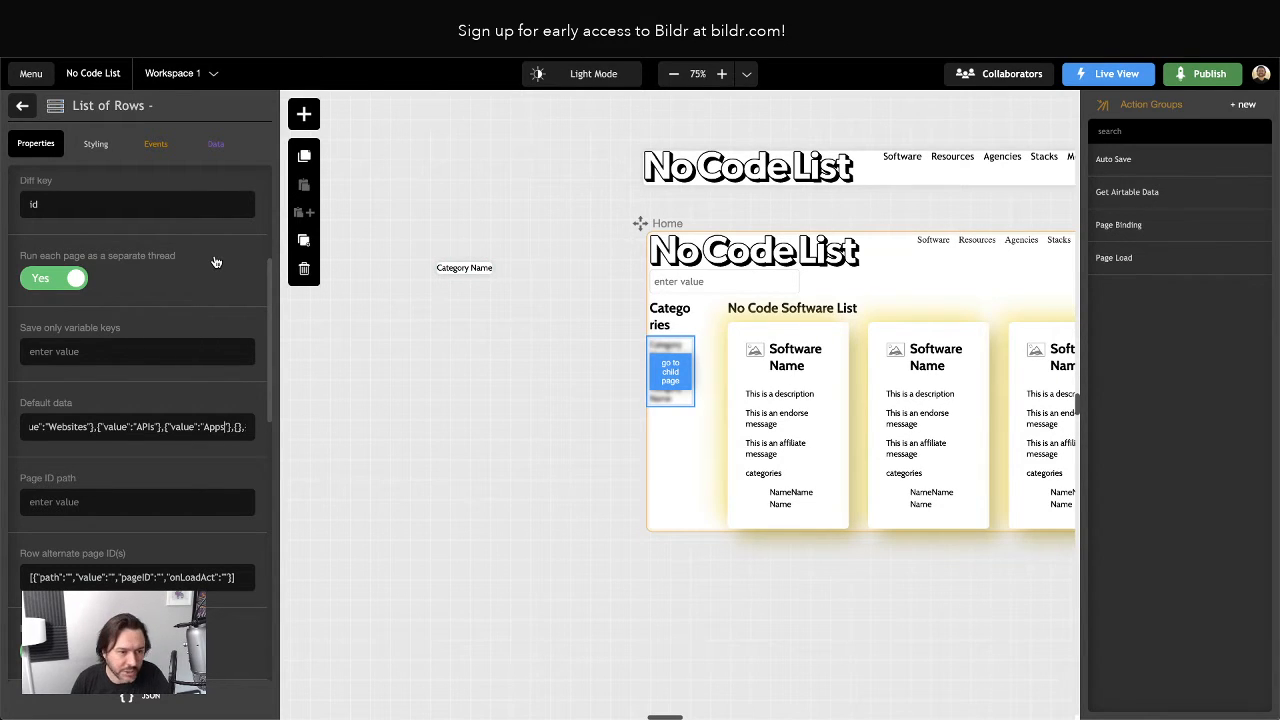
Fill the remaining three empty objects in the default data with "value":"Websites".
{"action": "left_click", "coordinate": [223, 427]}
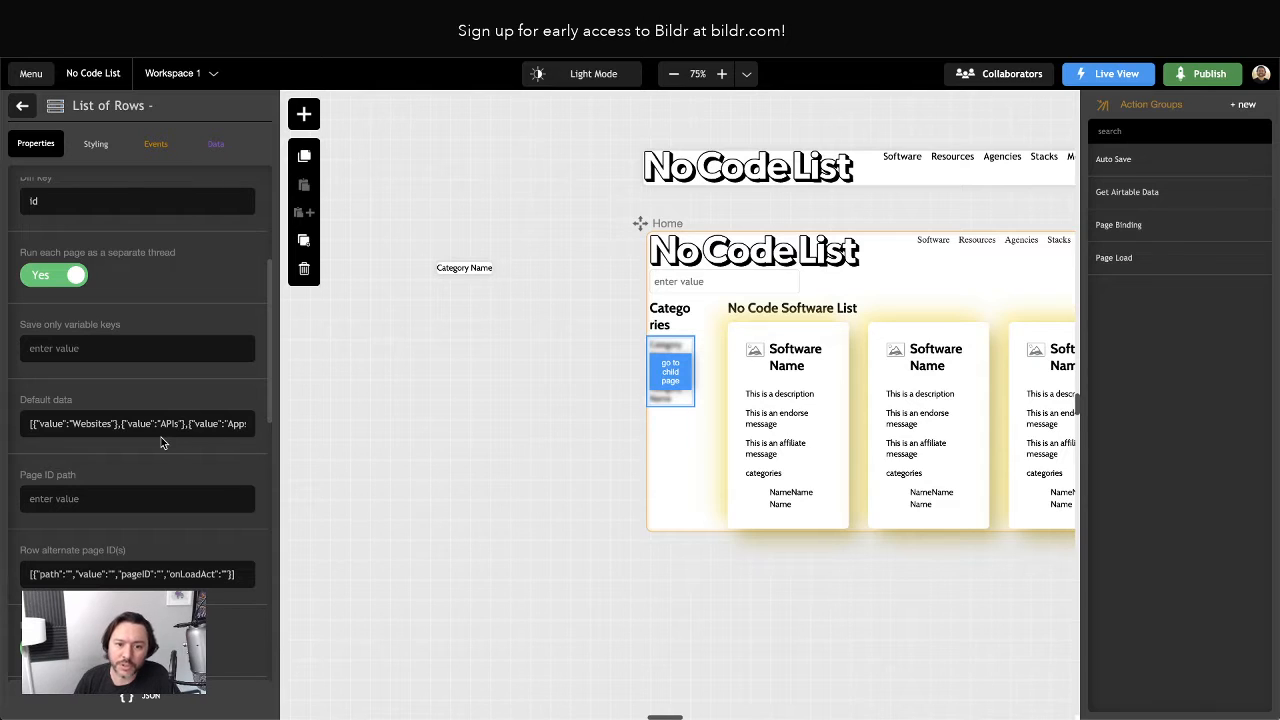
{"action": "scroll", "coordinate": [173, 430], "scroll_direction": "right", "scroll_amount": 1}
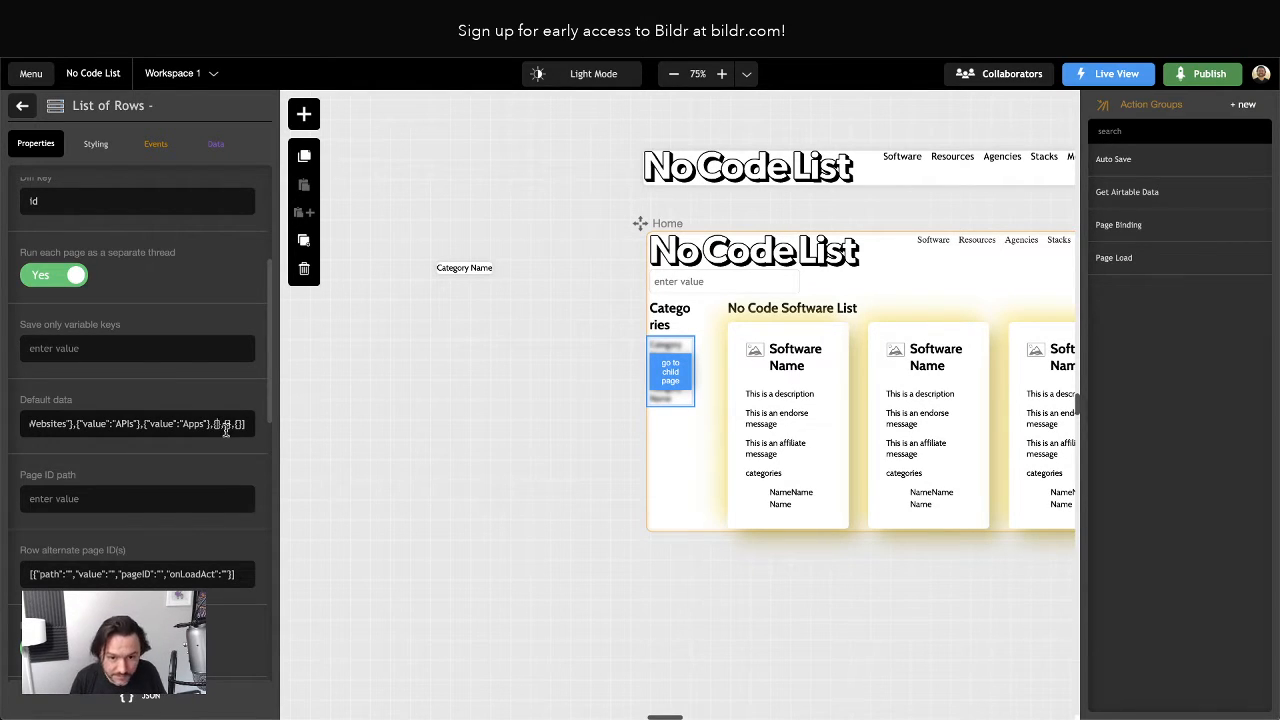
{"action": "type", "text": "{\"value\":\"Websites\"},"}
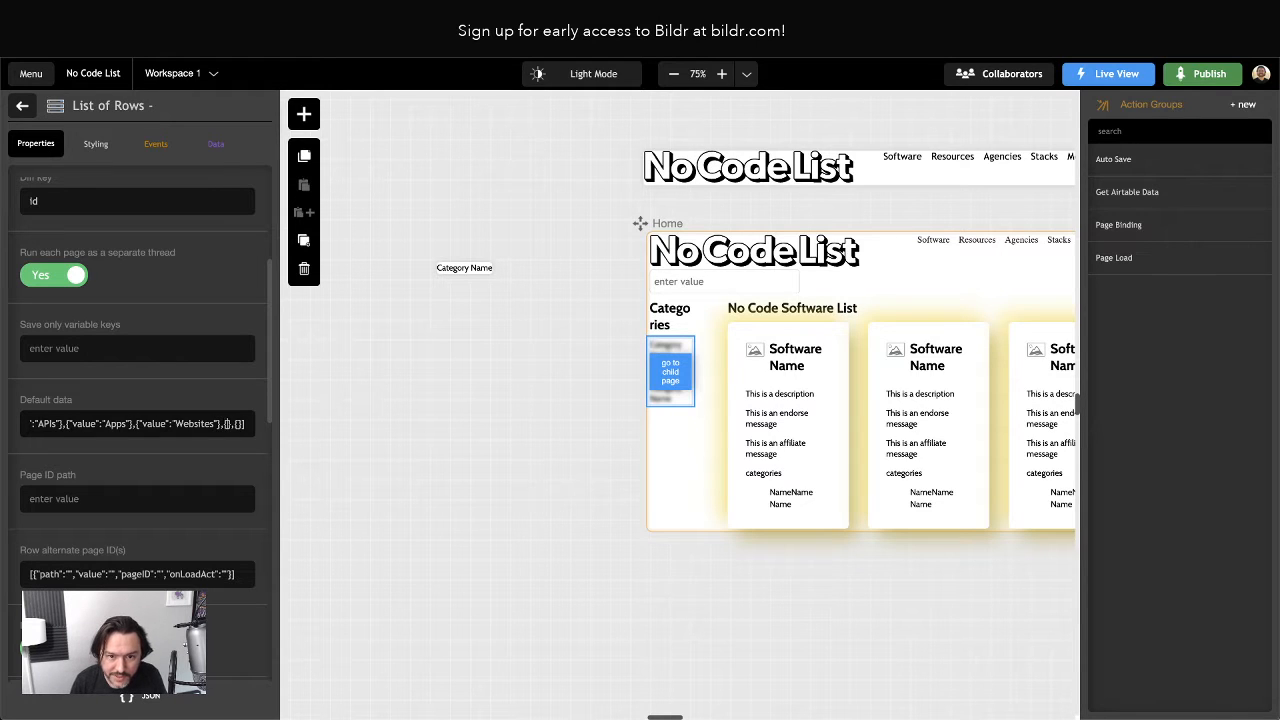
{"action": "type", "text": "{\"value\":\"Websites\"},"}
{"action": "type", "text": "{\"value\":\"Websites\"},"}
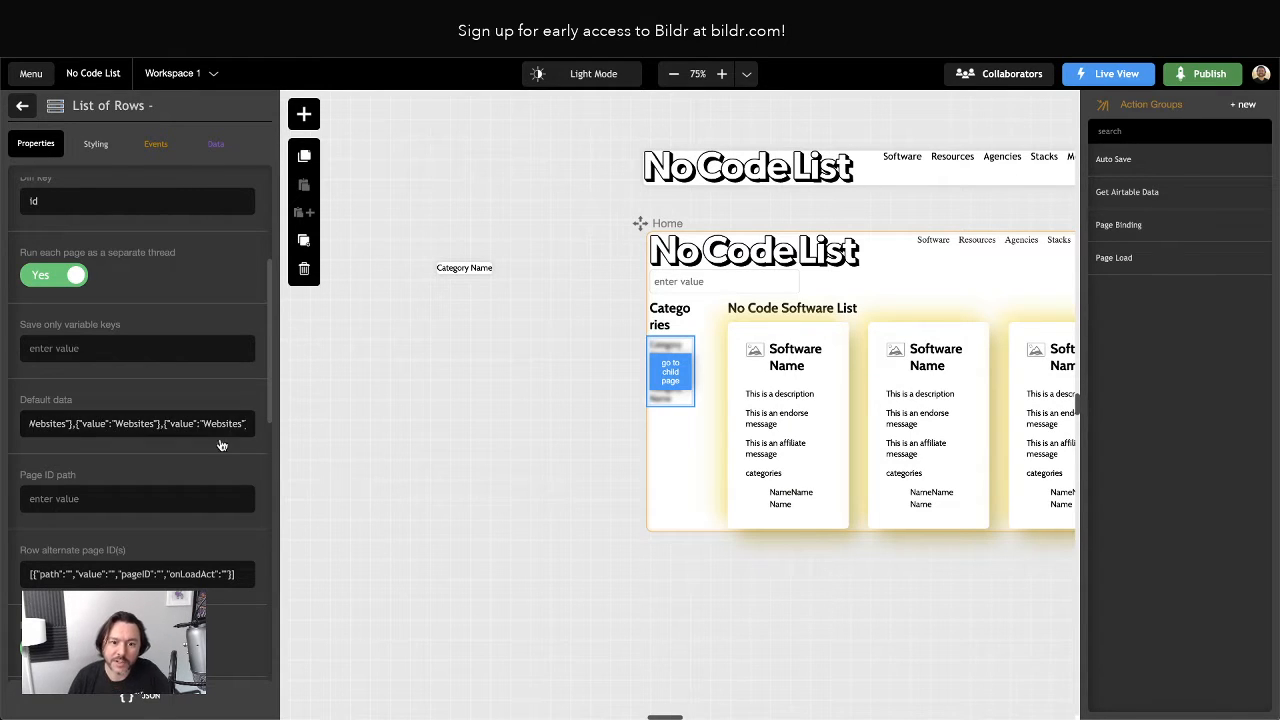
{"action": "left_click", "coordinate": [213, 400]}
Preview the Home page's category list in the live view and return to the editor.
{"action": "left_click", "coordinate": [458, 434]}
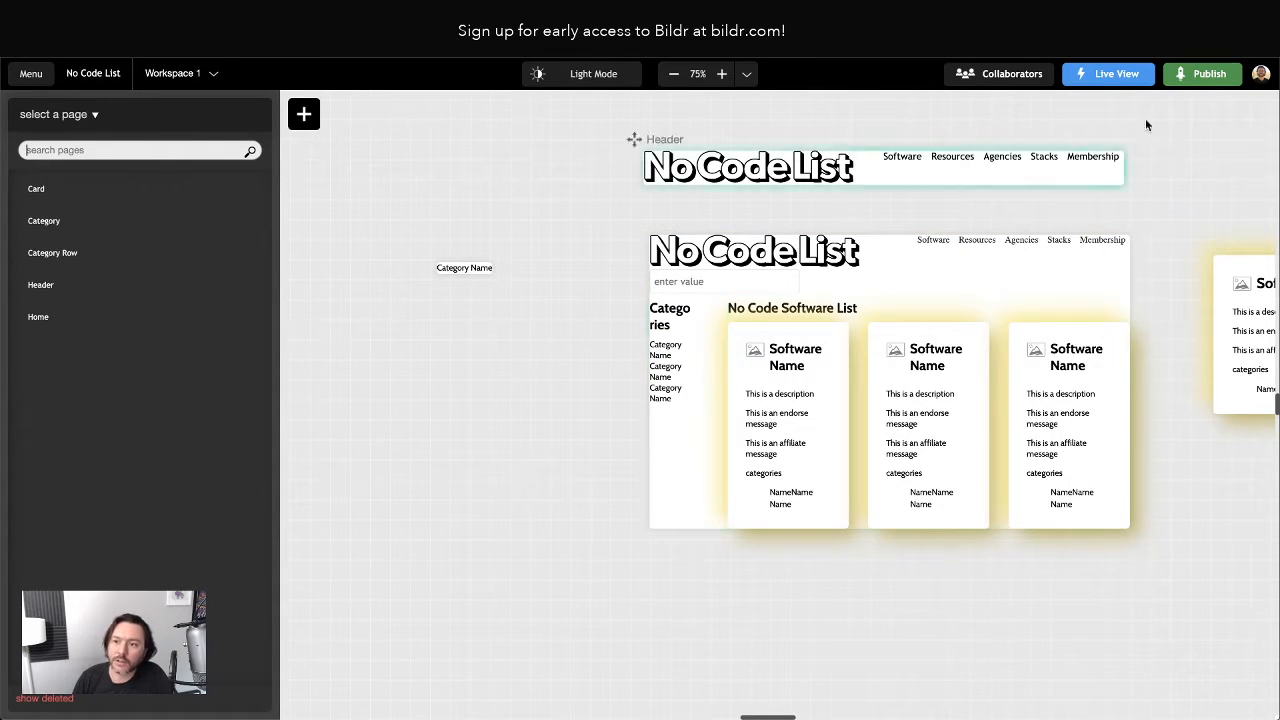
{"action": "left_click", "coordinate": [1108, 73]}
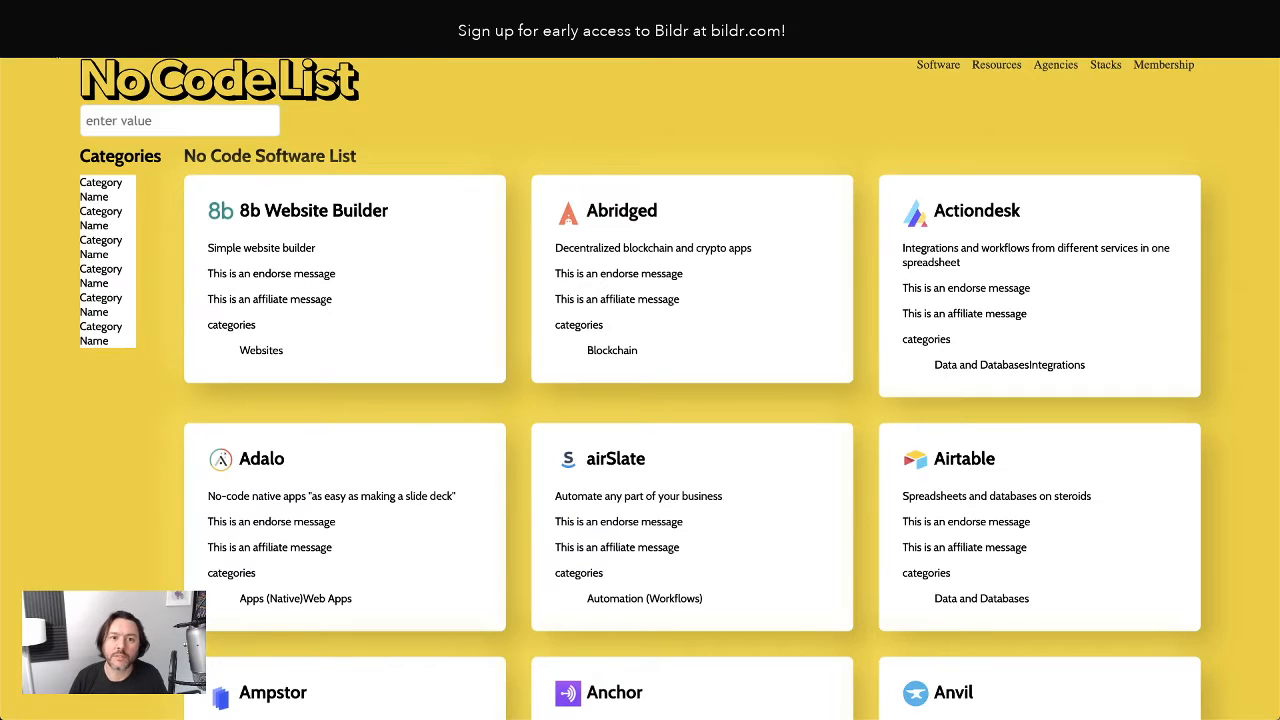
{"action": "left_click", "coordinate": [66, 44]}
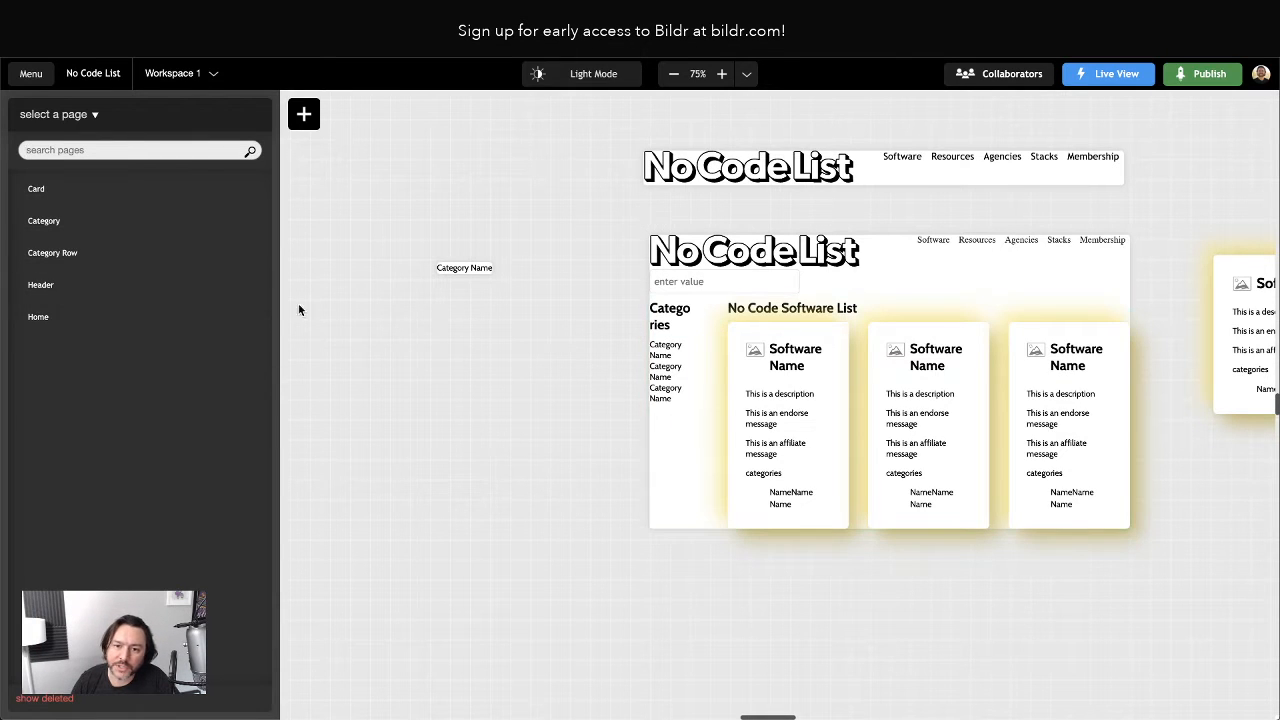
Bind the Category Row page's Category Name text to a record value from the variable named value.
{"action": "left_click", "coordinate": [460, 268]}
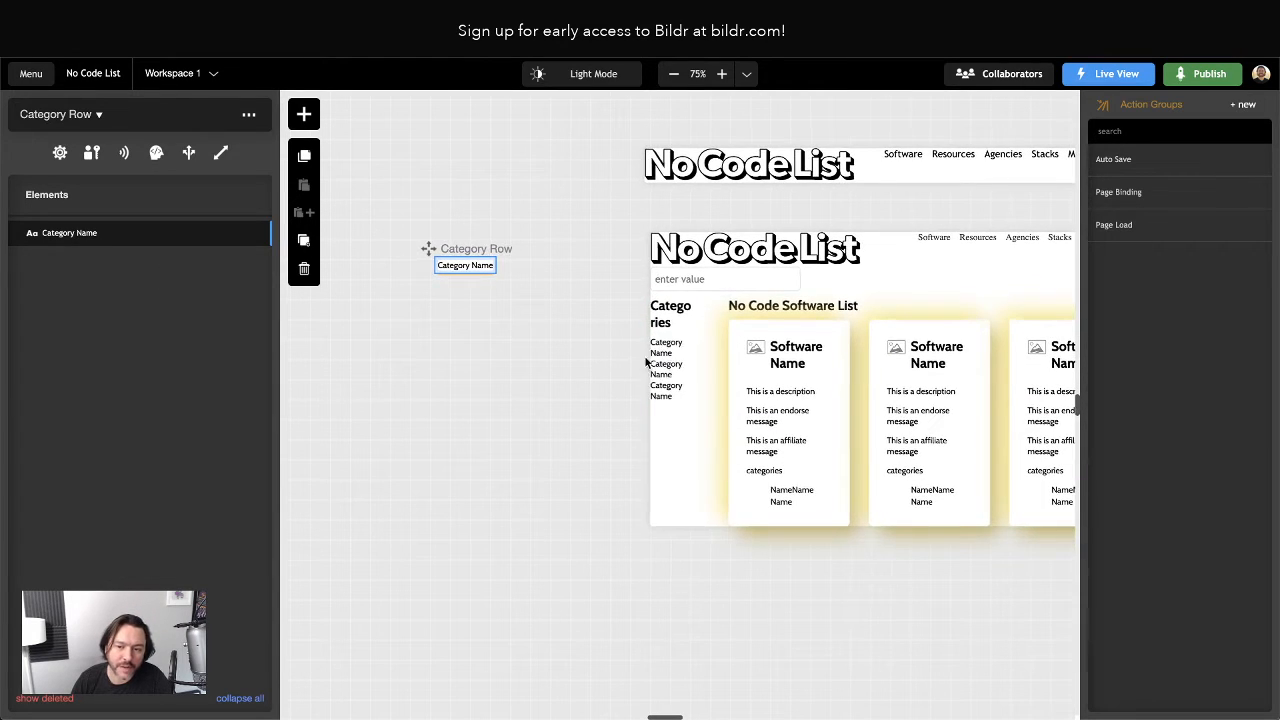
{"action": "left_click", "coordinate": [63, 245]}
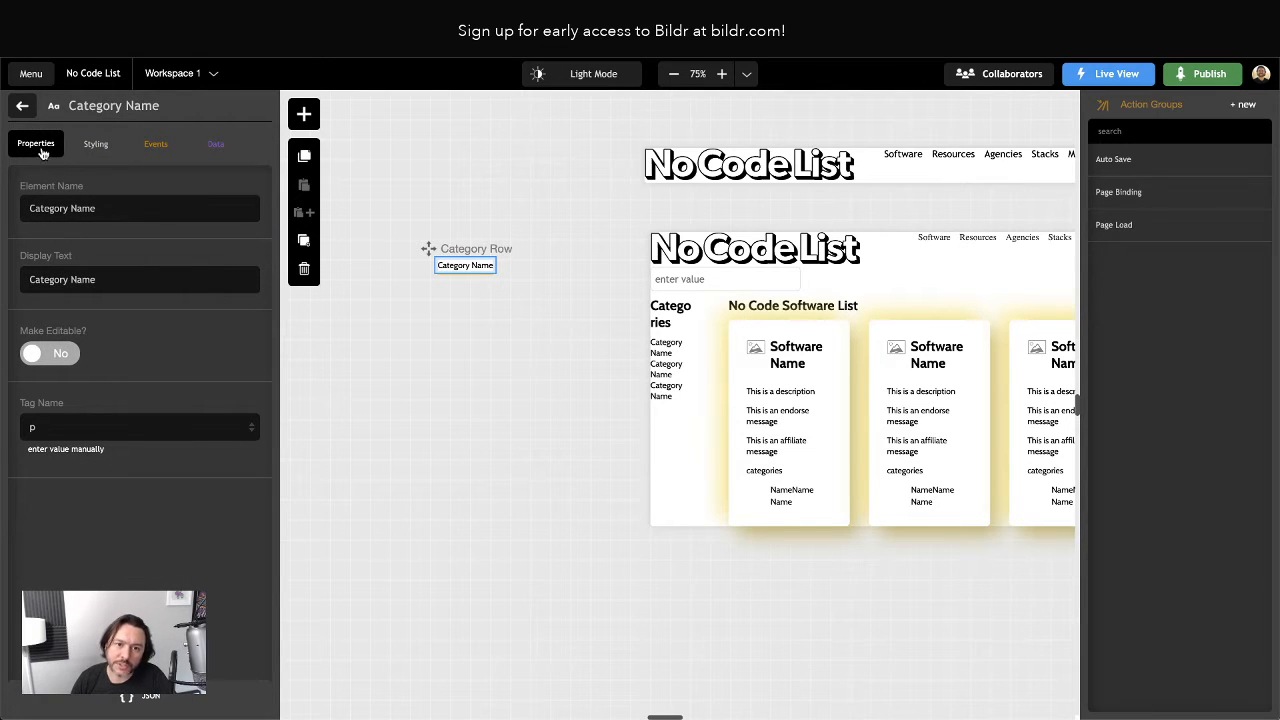
{"action": "left_click", "coordinate": [220, 150]}
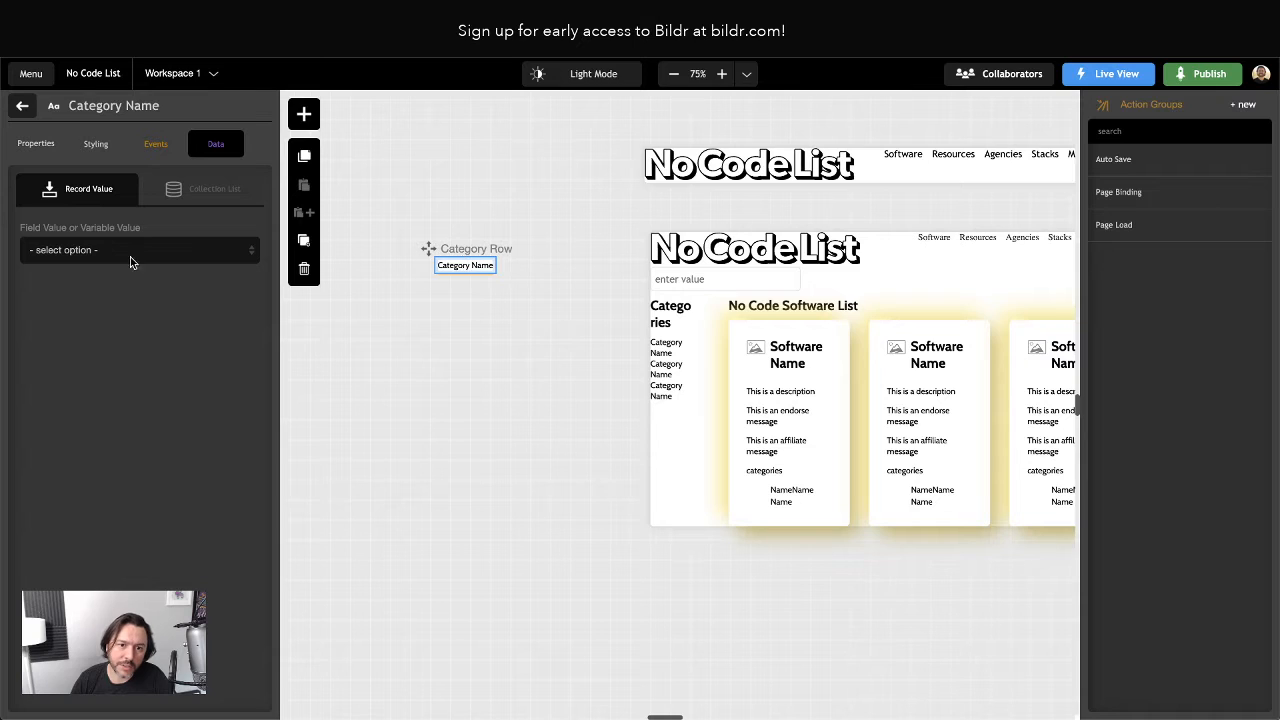
{"action": "left_click", "coordinate": [94, 262]}
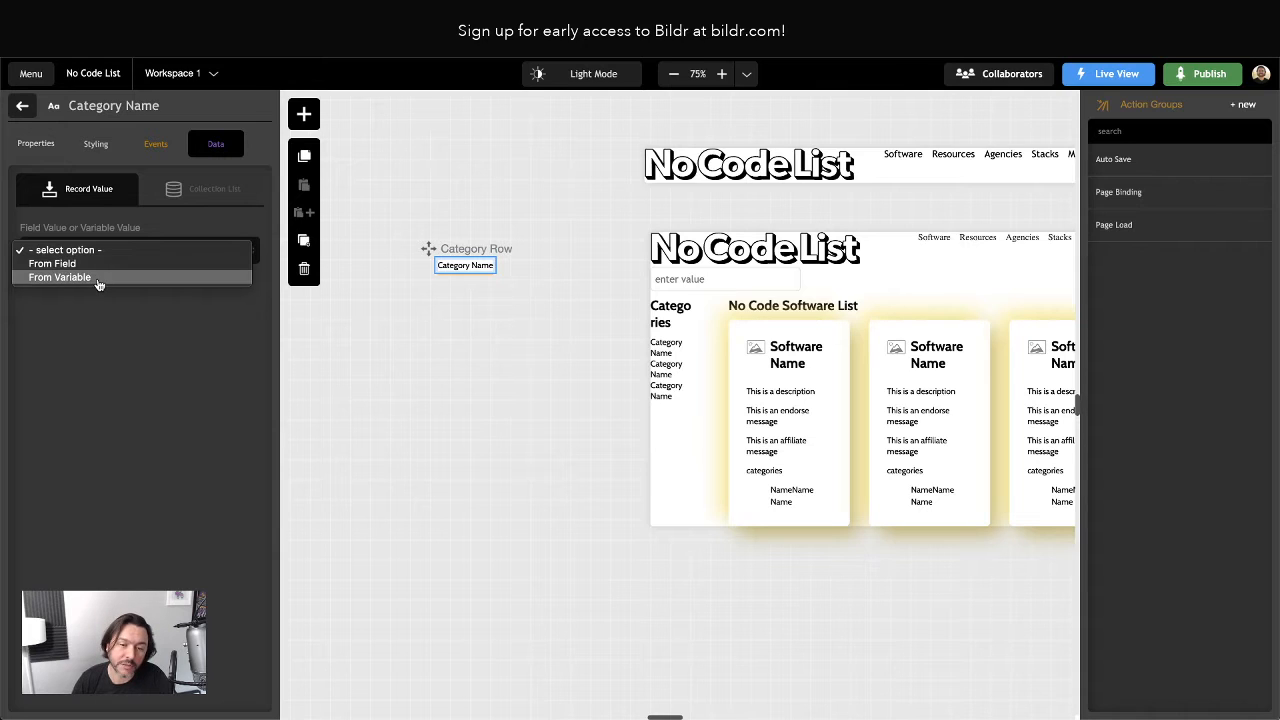
{"action": "left_click", "coordinate": [101, 279]}
{"action": "left_click", "coordinate": [88, 299]}
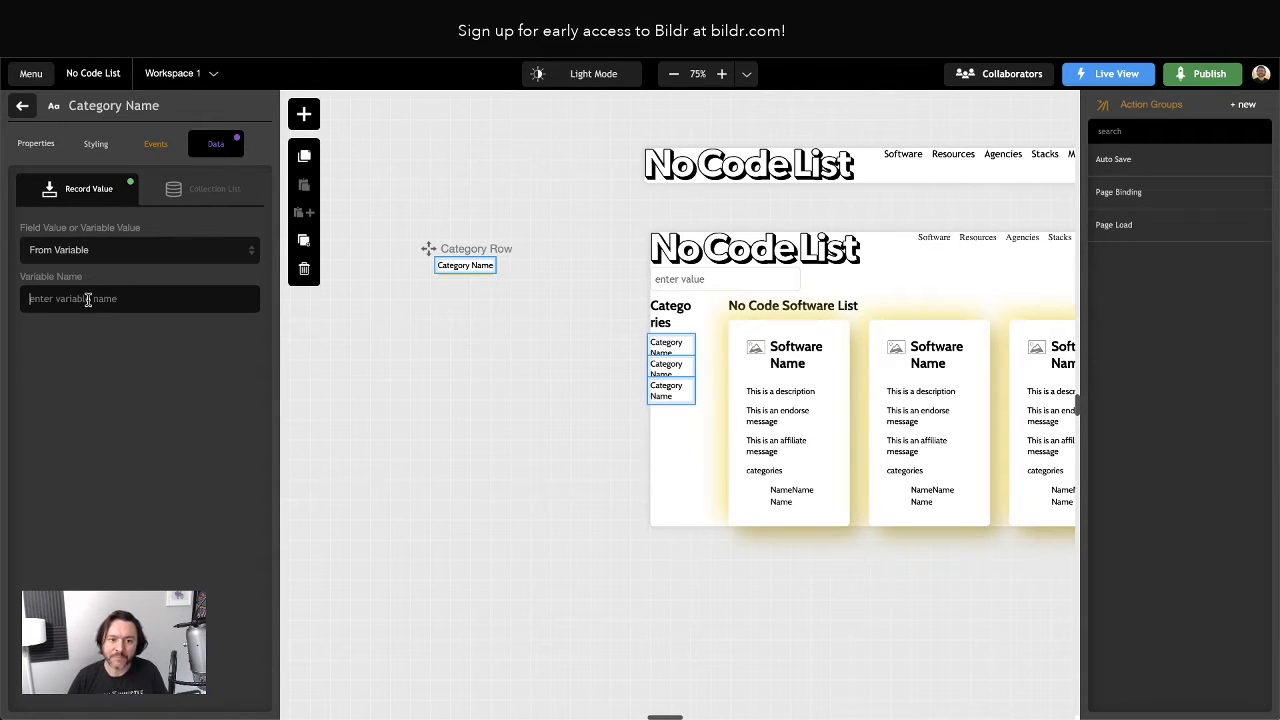
{"action": "type", "text": "value"}
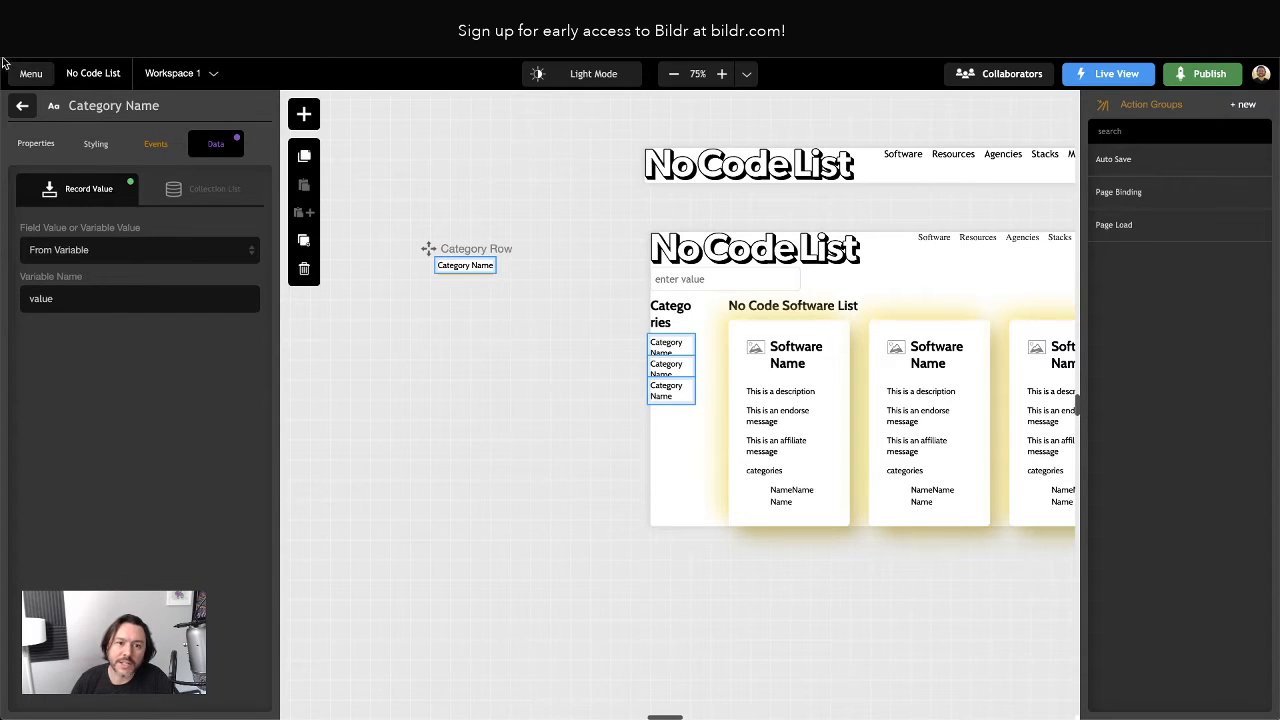
{"action": "left_click", "coordinate": [585, 447]}
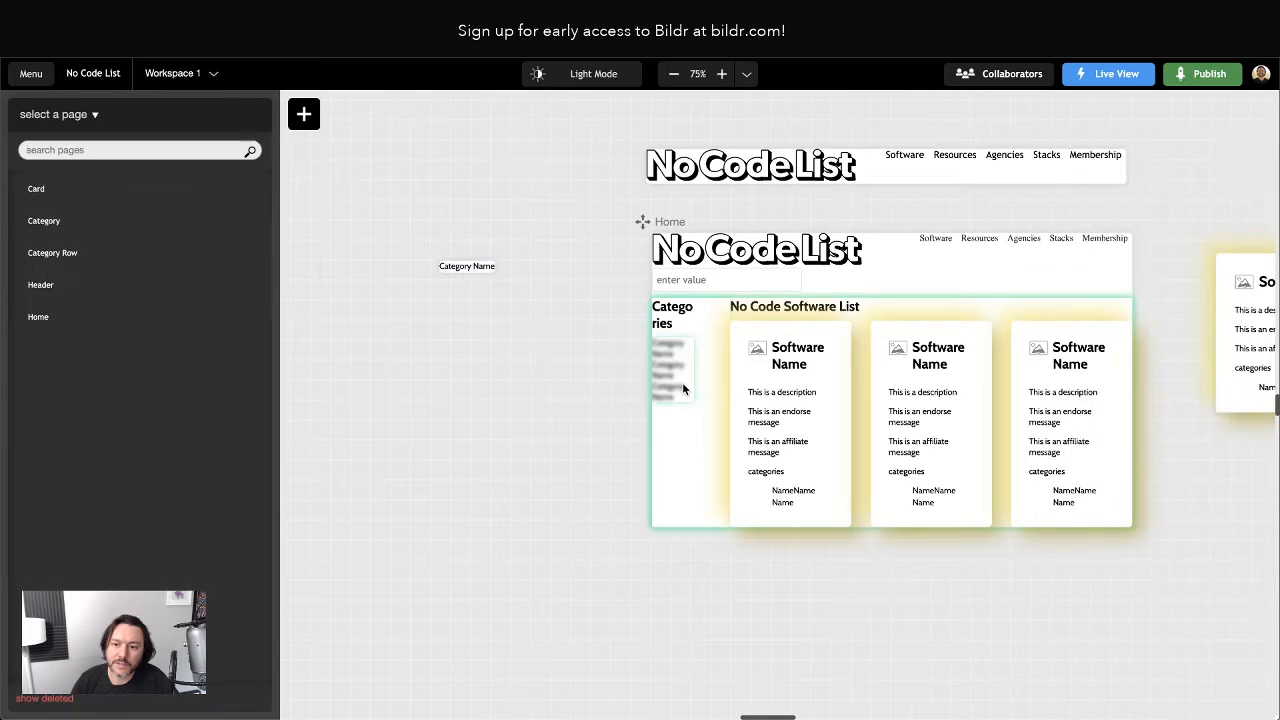
Review the default data of the Home page's categories List of Rows and reload the live view to check the category names.
{"action": "left_click", "coordinate": [682, 382]}
{"action": "left_click", "coordinate": [170, 416]}
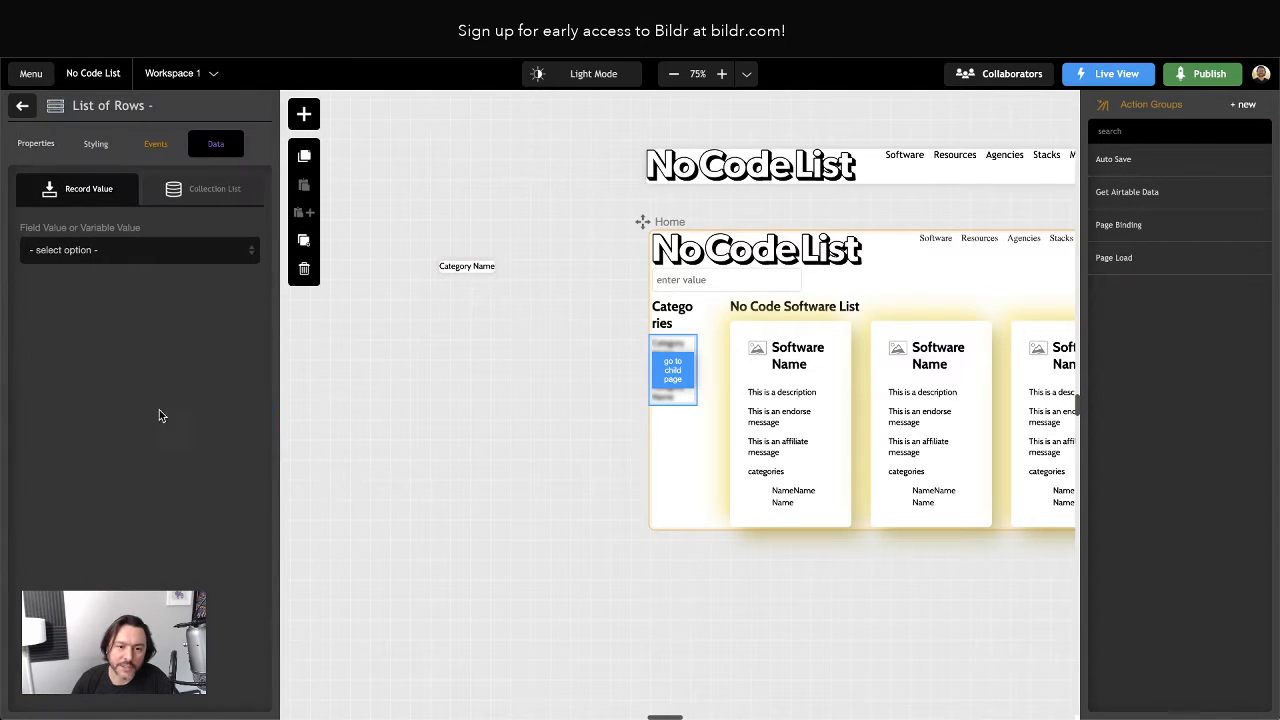
{"action": "left_click", "coordinate": [35, 143]}
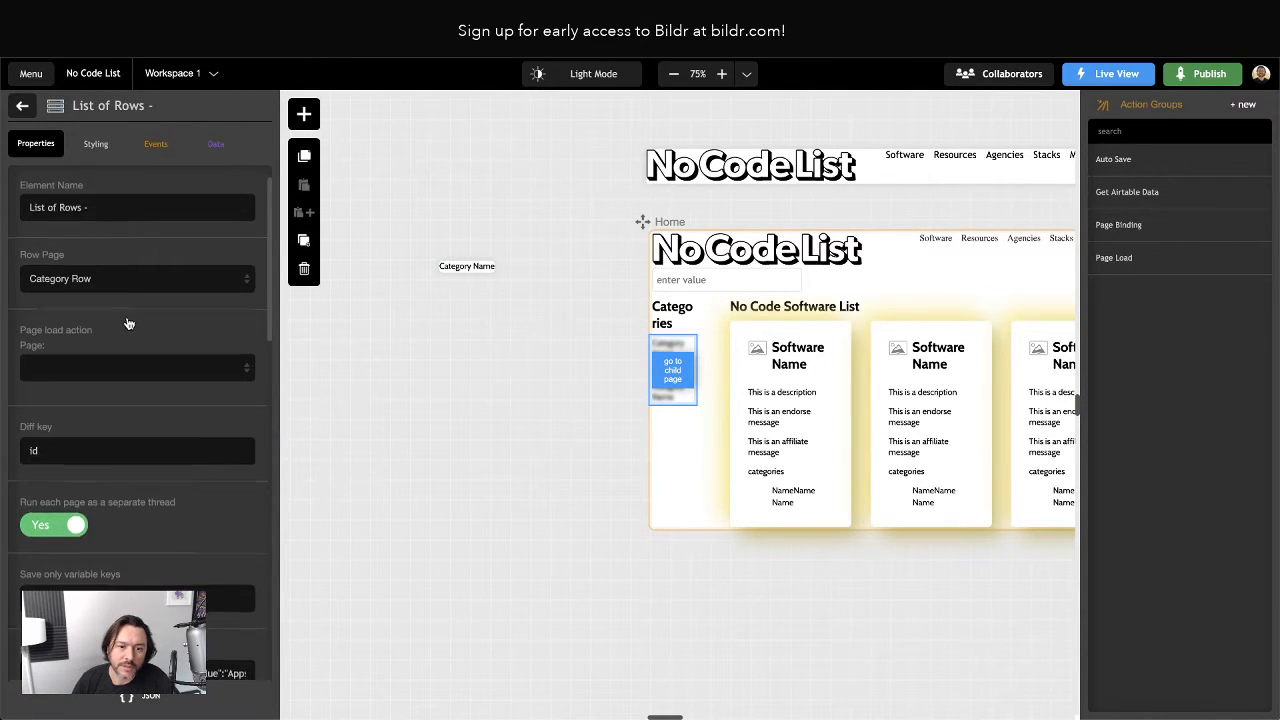
{"action": "scroll", "coordinate": [95, 333], "scroll_direction": "down", "scroll_amount": 4}
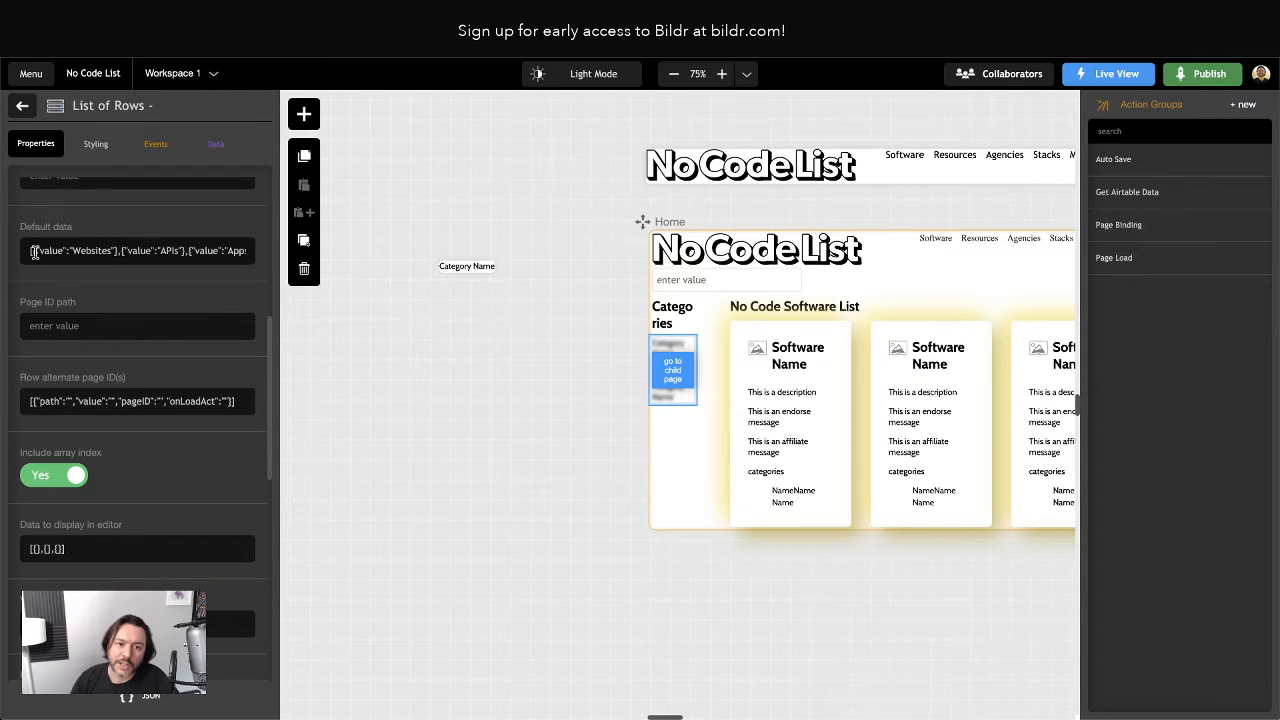
{"action": "left_click_drag", "start_coordinate": [33, 252], "coordinate": [118, 252]}
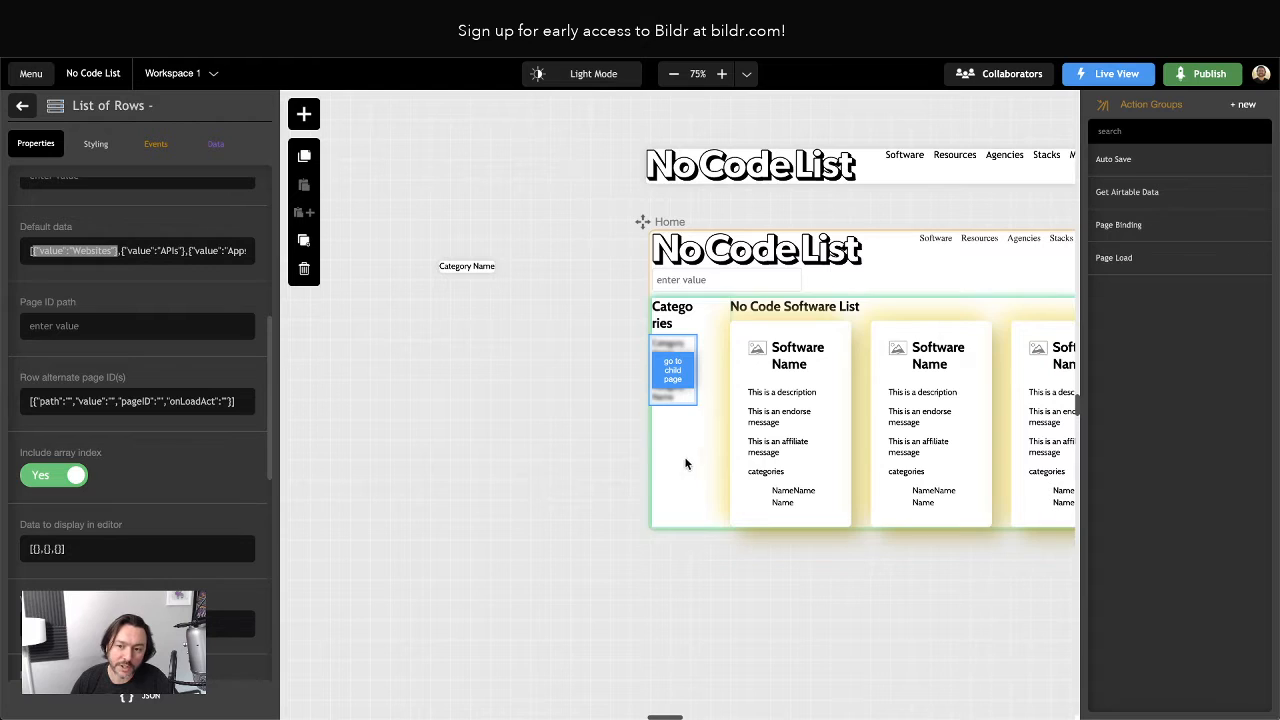
{"action": "left_click", "coordinate": [38, 251]}
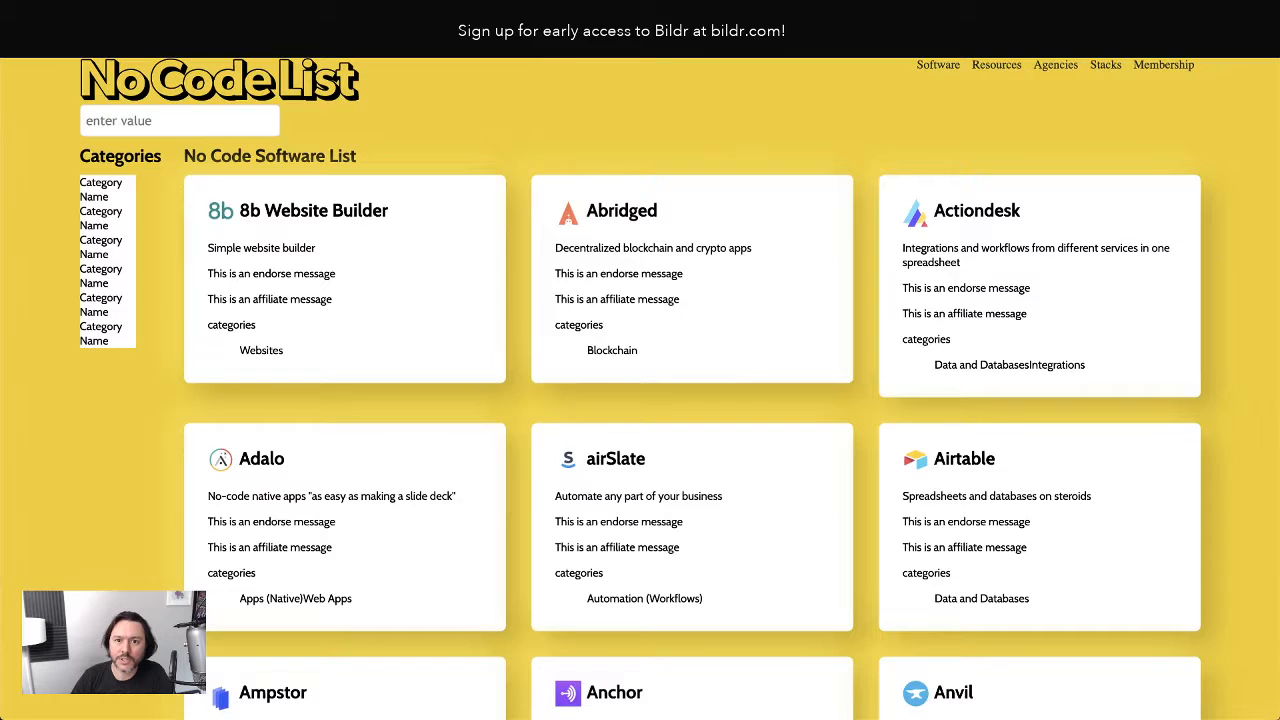
{"action": "key", "text": "super+r"}
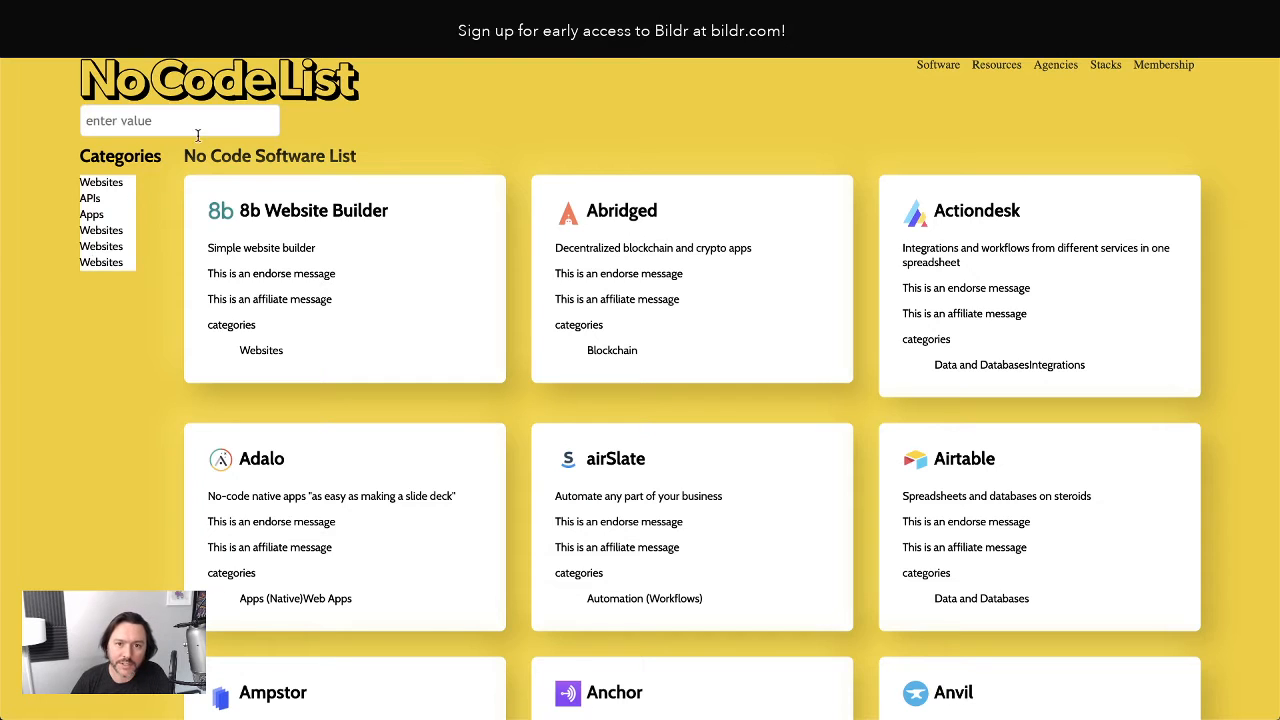
Return to the editor and remove the Page Body primary style class from the Category Row page.
{"action": "key", "text": "ctrl+shift+Tab"}
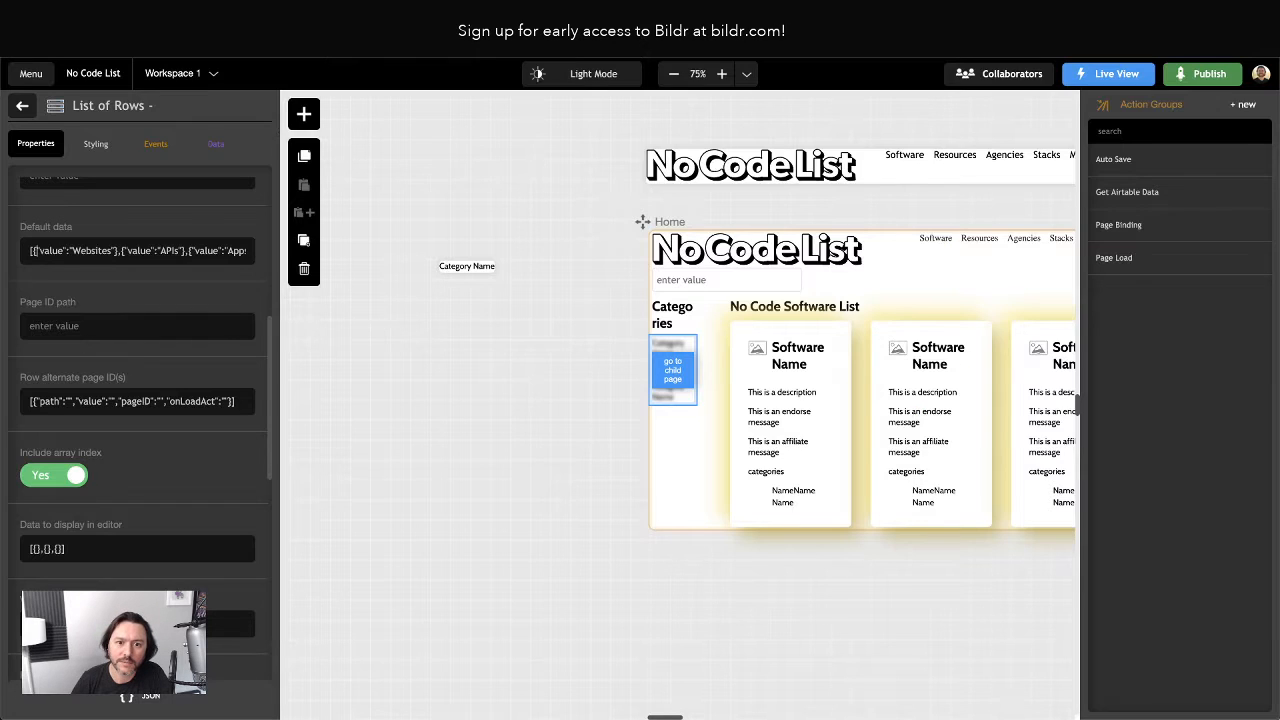
{"action": "left_click", "coordinate": [464, 265]}
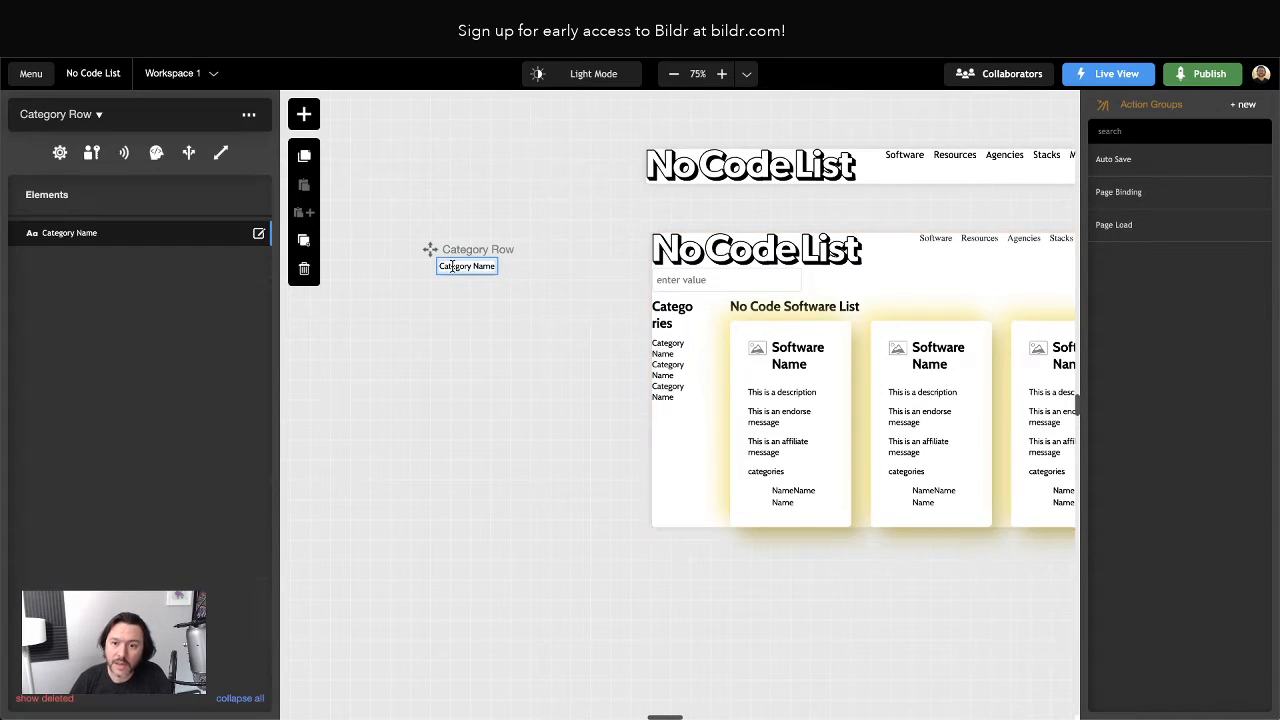
{"action": "left_click", "coordinate": [57, 158]}
{"action": "left_click", "coordinate": [99, 157]}
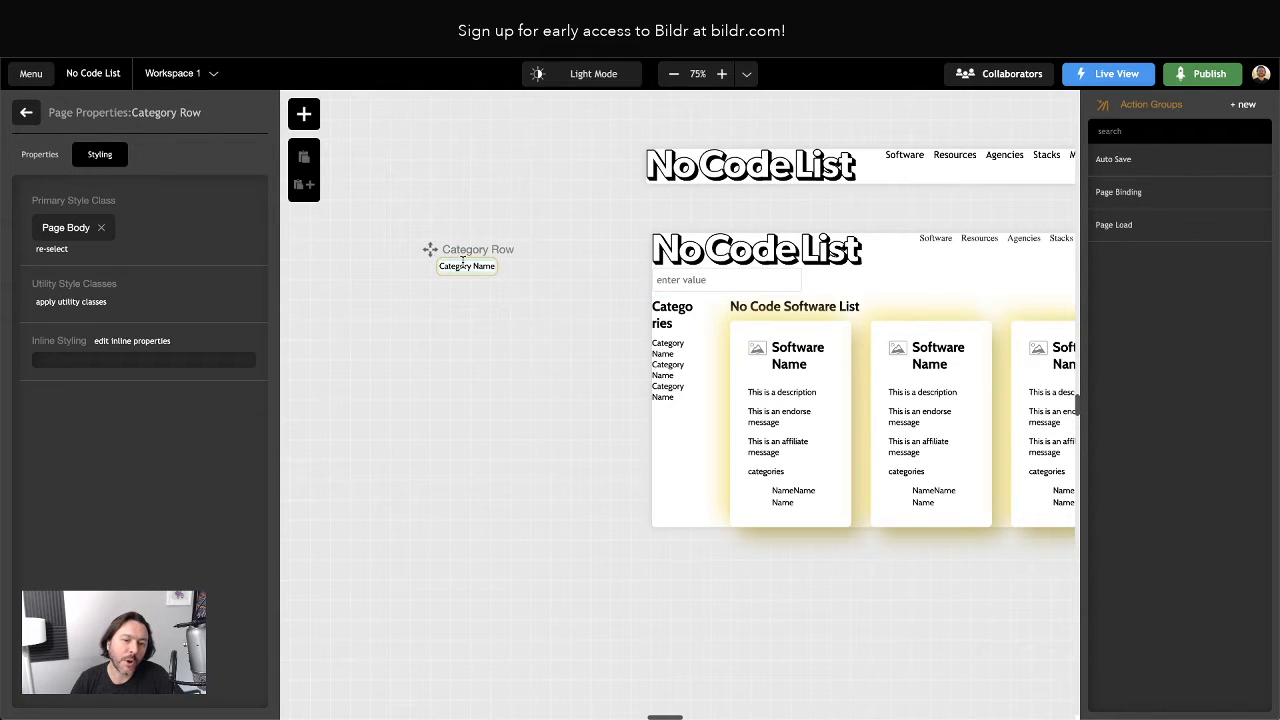
{"action": "left_click", "coordinate": [101, 228]}
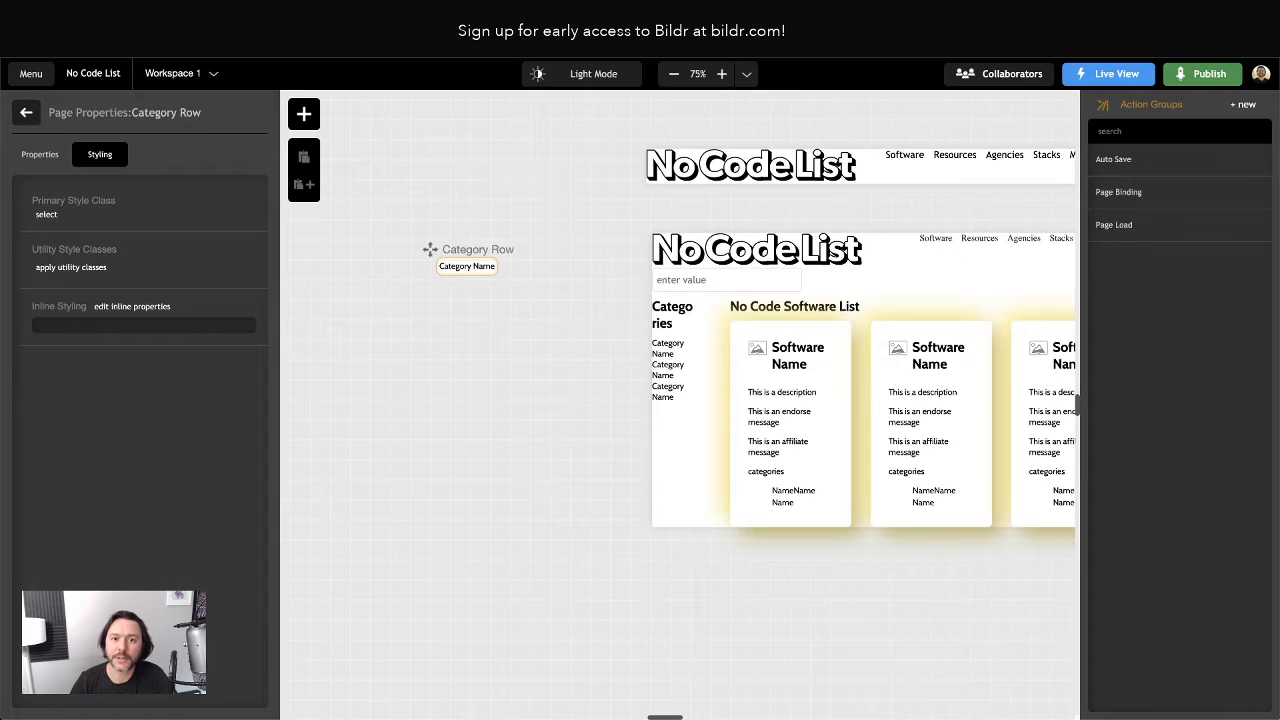
{"action": "left_click", "coordinate": [24, 118]}
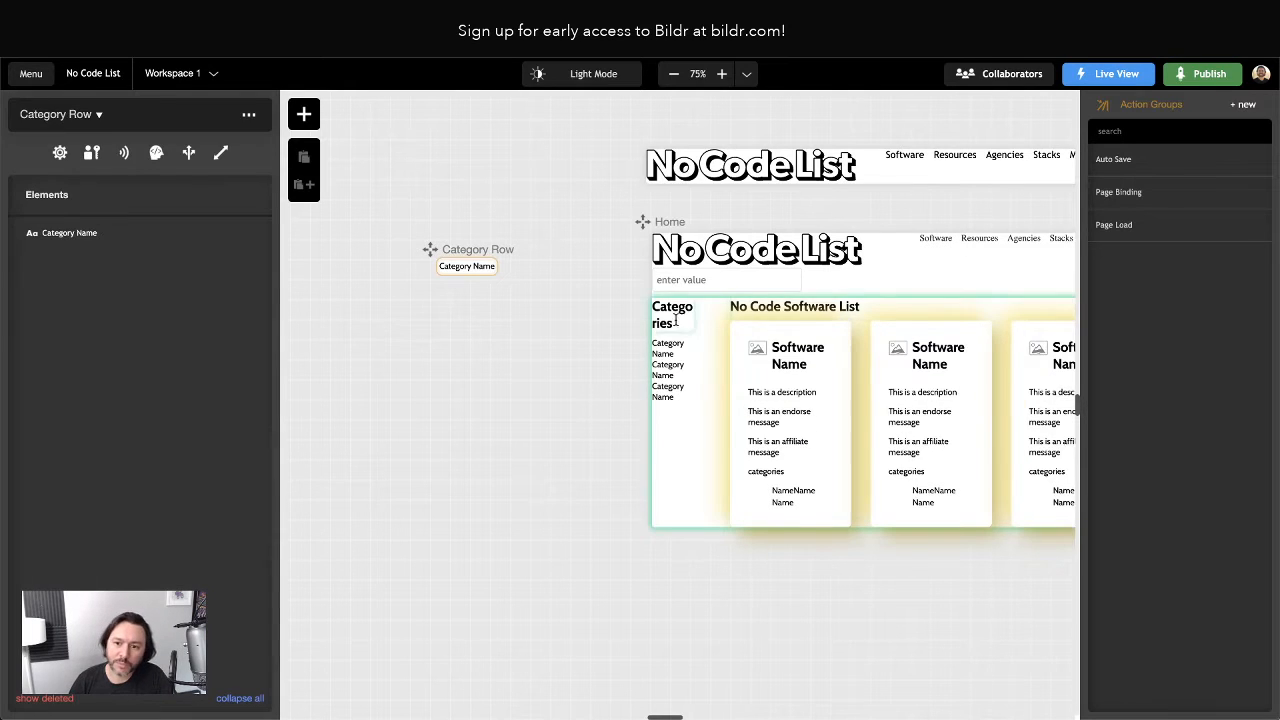
Review the Text Box style class of the Category Row page's Category Name text and remove it from the element.
{"action": "left_click", "coordinate": [447, 266]}
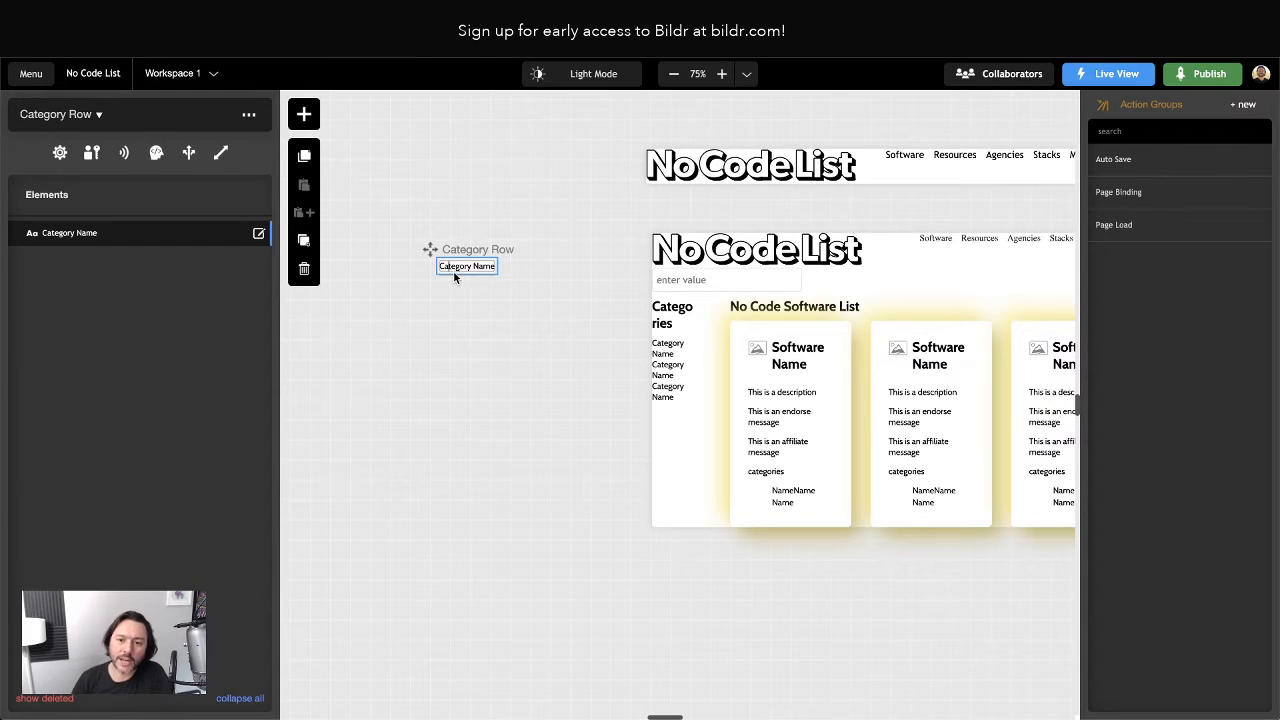
{"action": "left_click", "coordinate": [69, 240]}
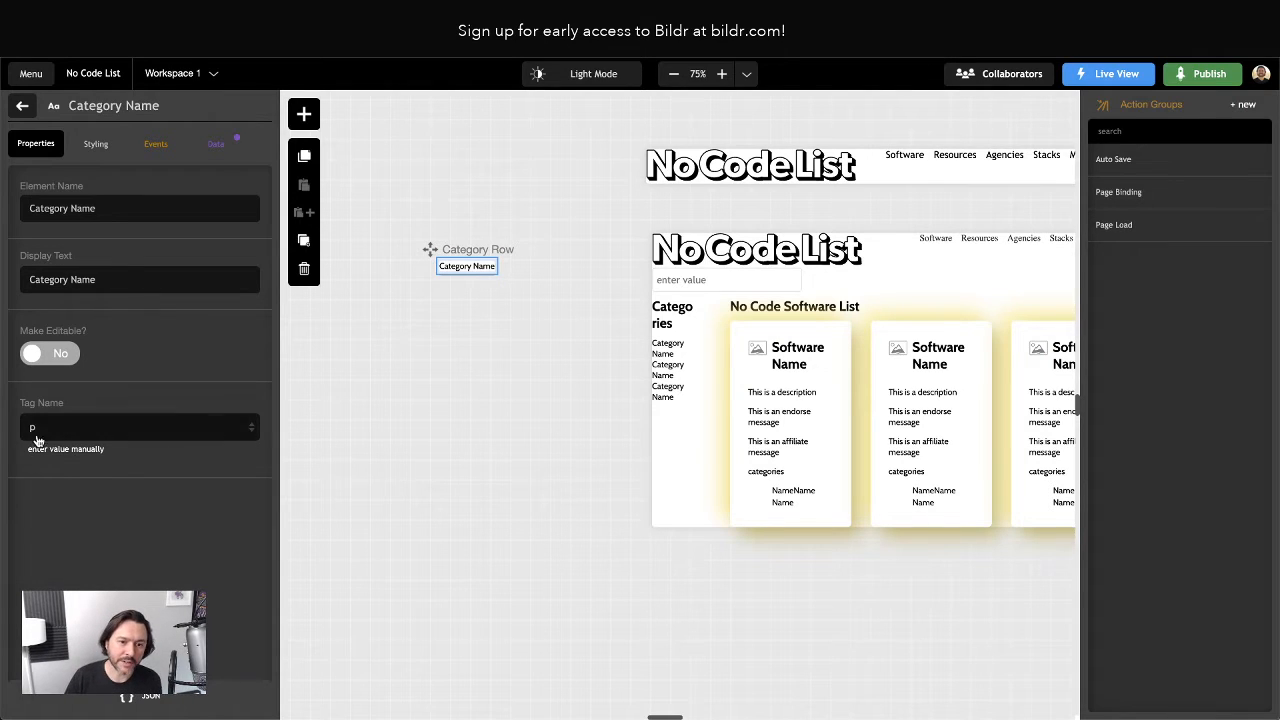
{"action": "left_click", "coordinate": [91, 146]}
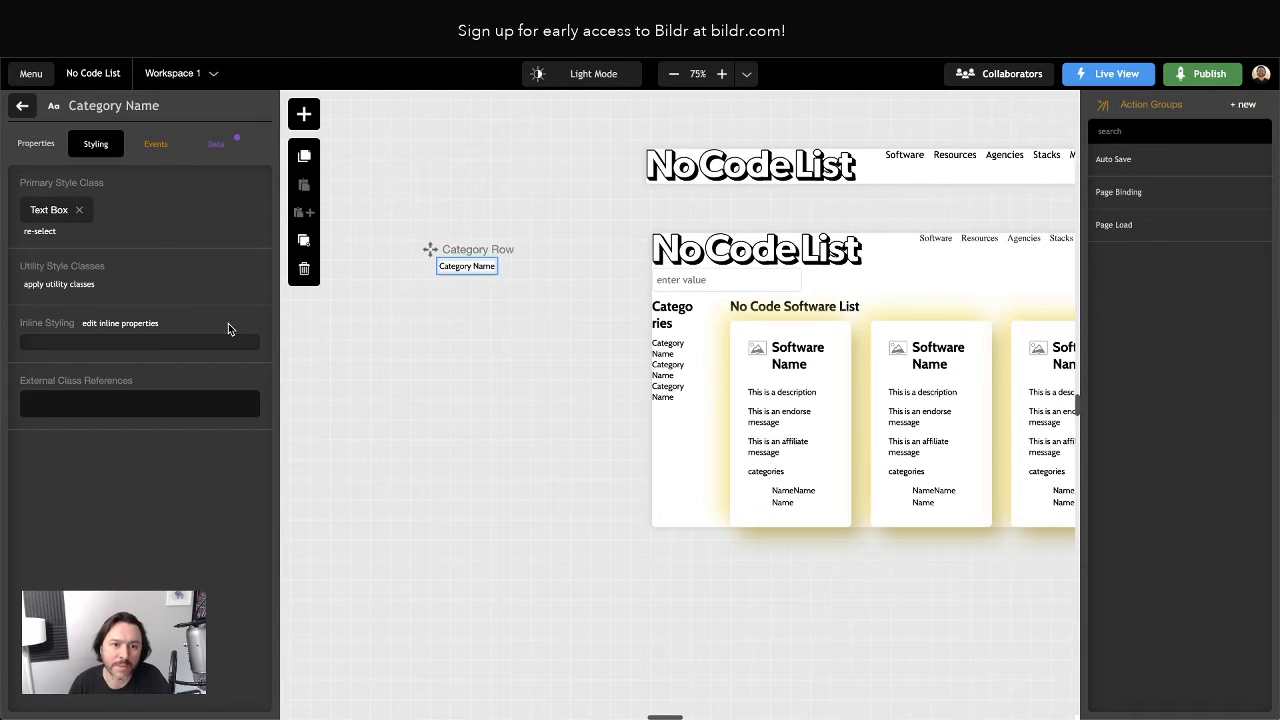
{"action": "left_click", "coordinate": [64, 215]}
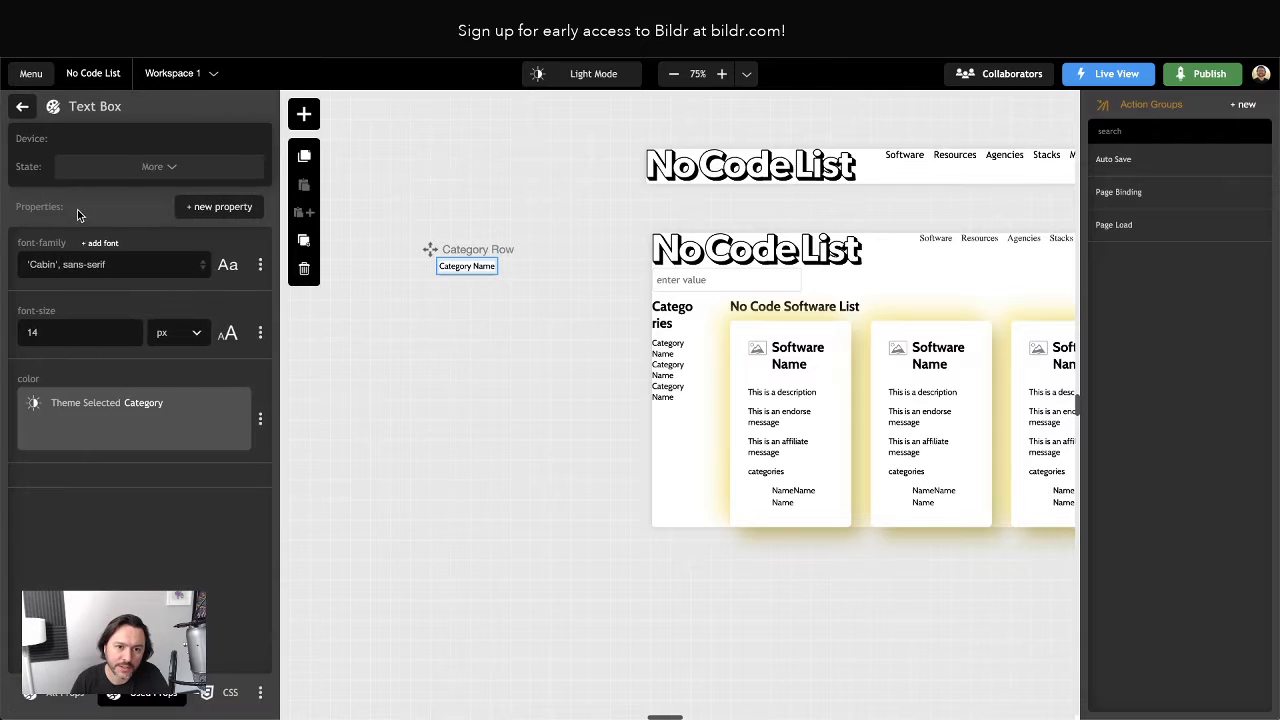
{"action": "left_click", "coordinate": [23, 105]}
{"action": "left_click", "coordinate": [80, 213]}
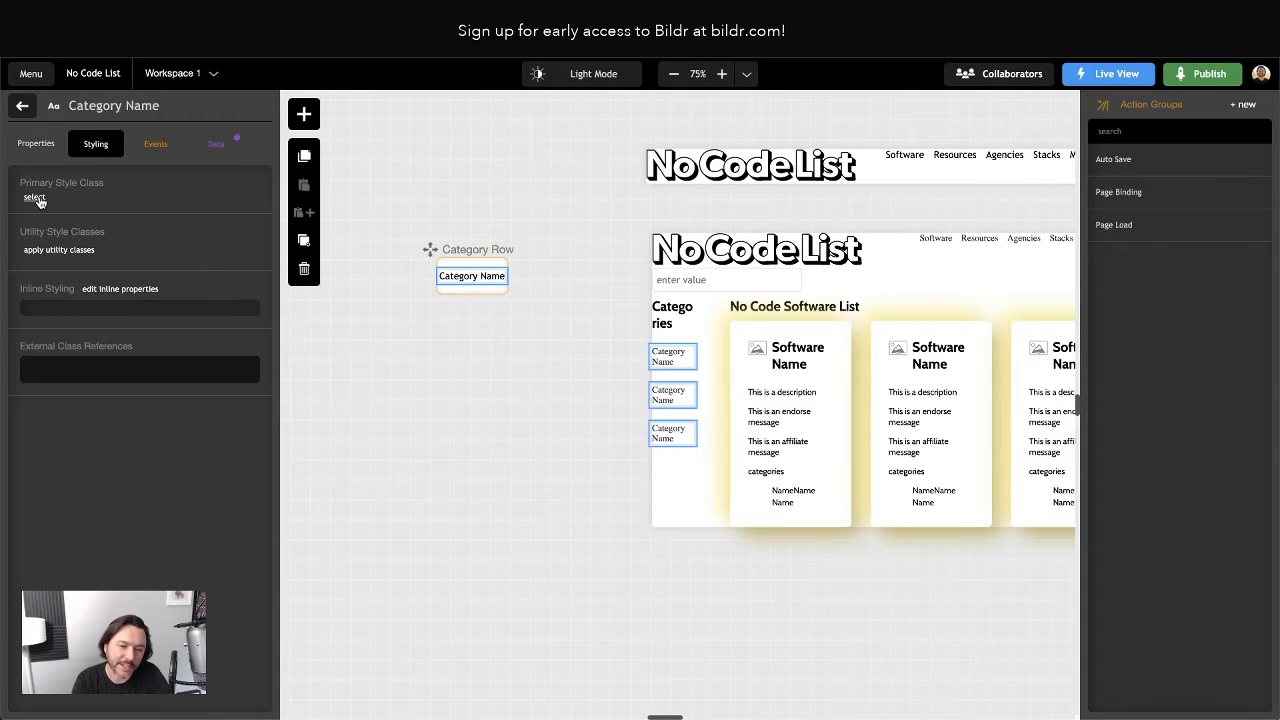
Create a new primary style class named Category Row for the Category Name text.
{"action": "left_click", "coordinate": [37, 198]}
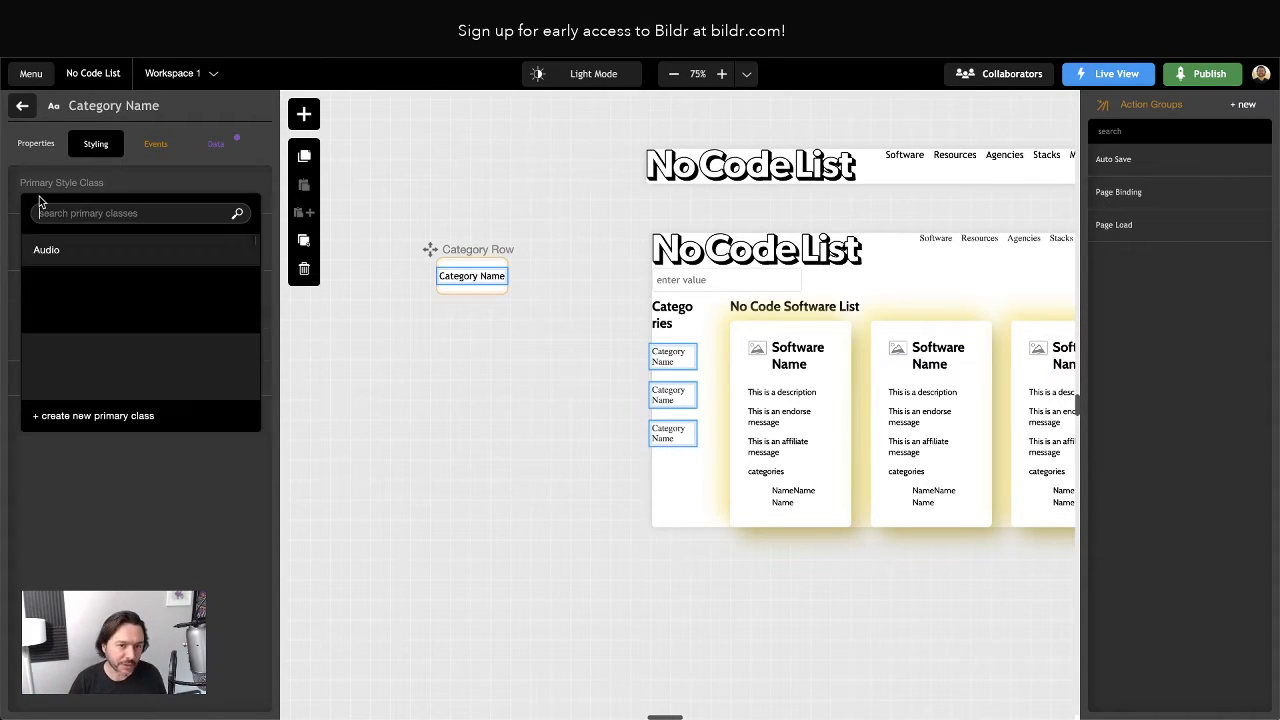
{"action": "left_click", "coordinate": [35, 199]}
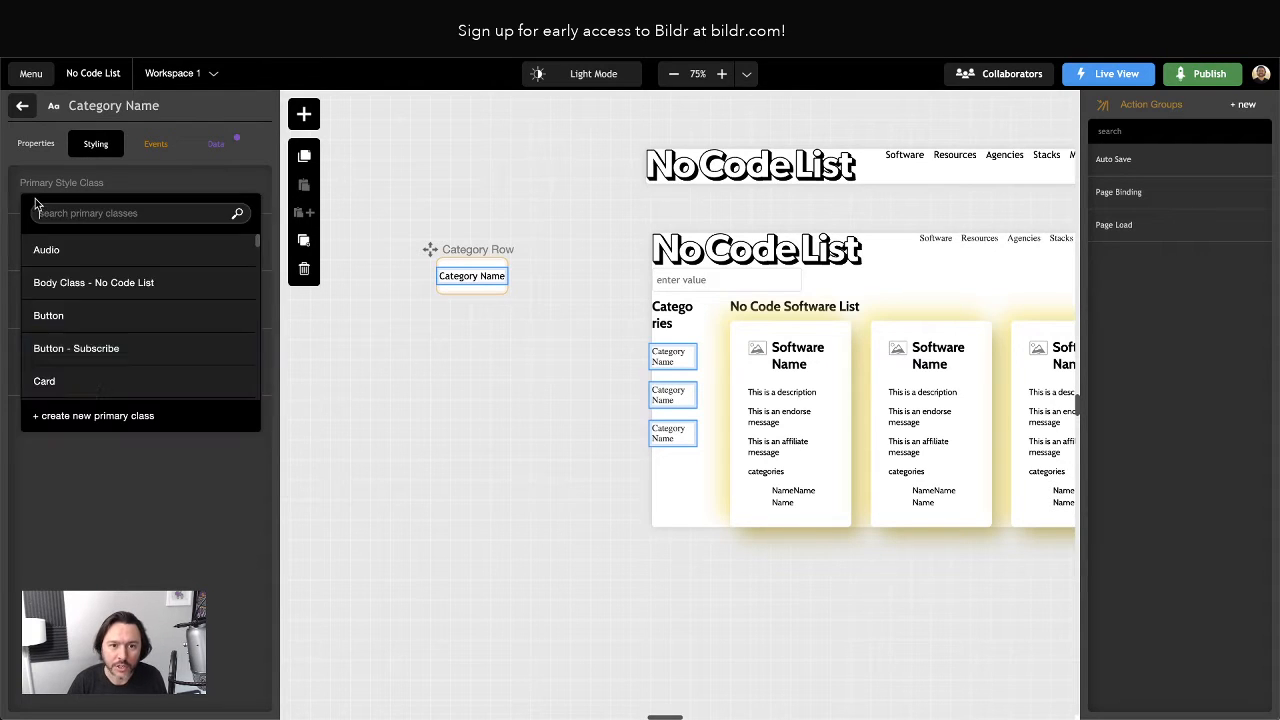
{"action": "left_click", "coordinate": [35, 199]}
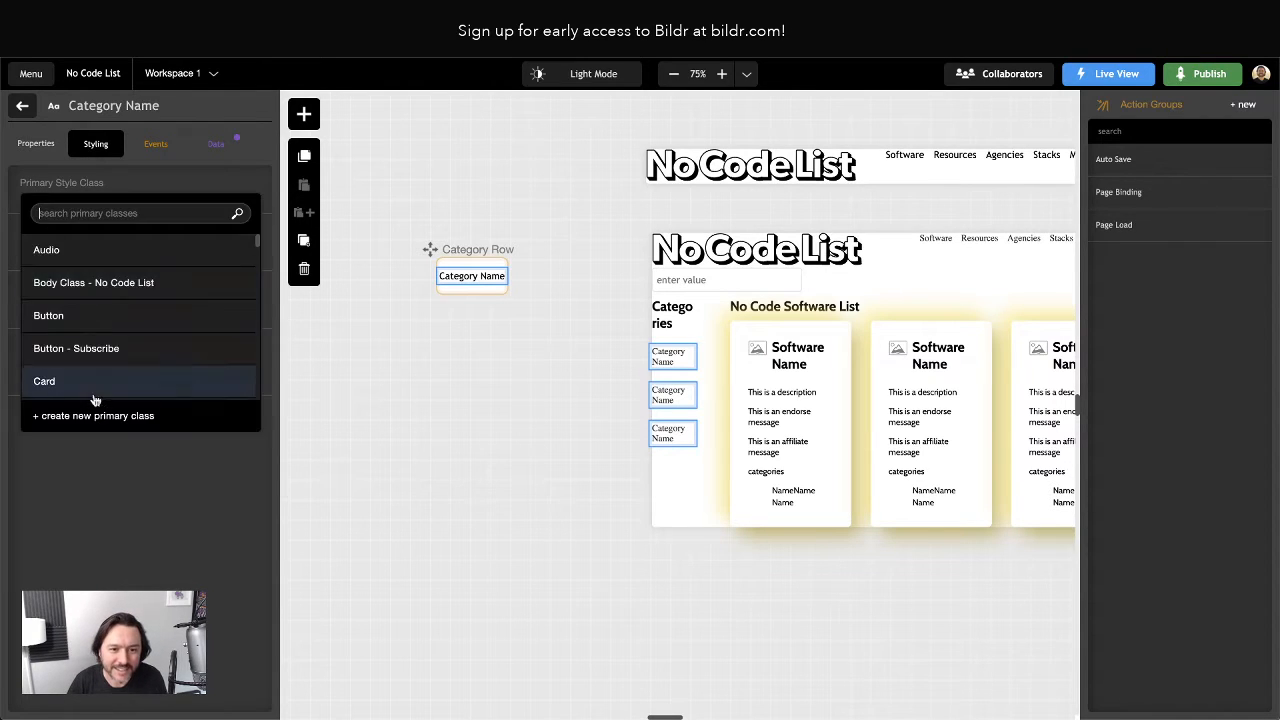
{"action": "left_click", "coordinate": [91, 411]}
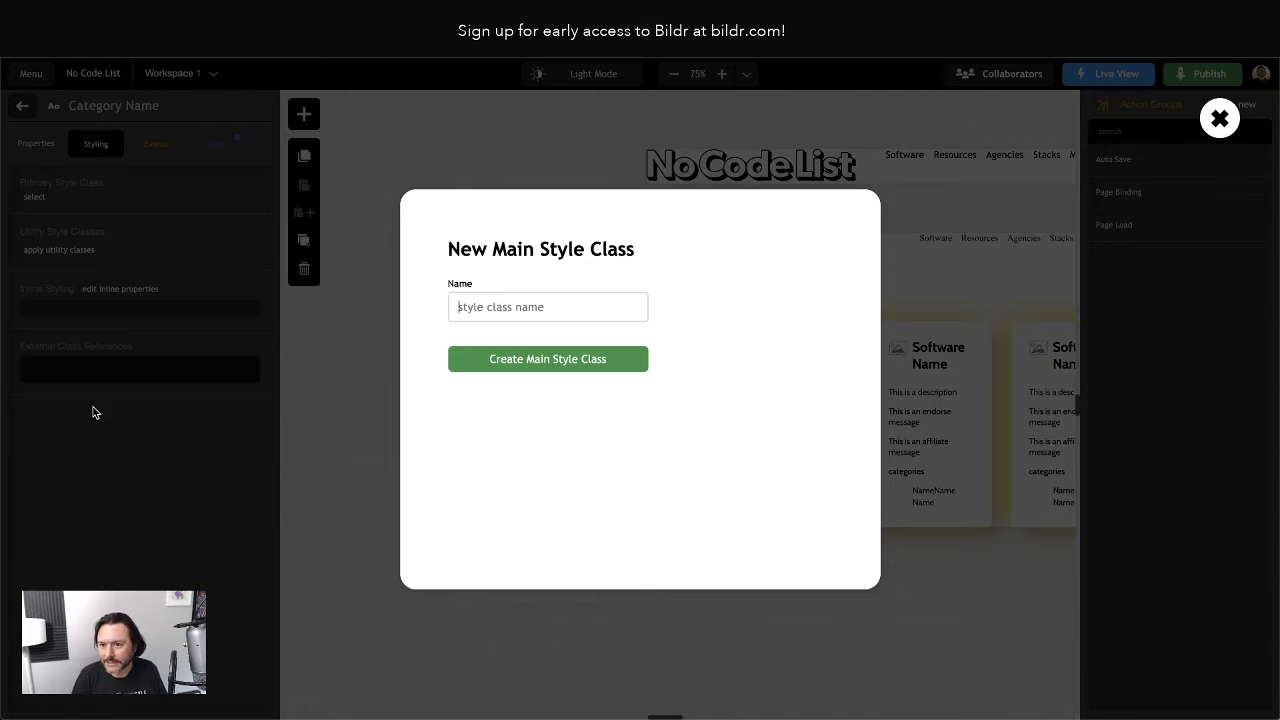
{"action": "type", "text": "Category "}
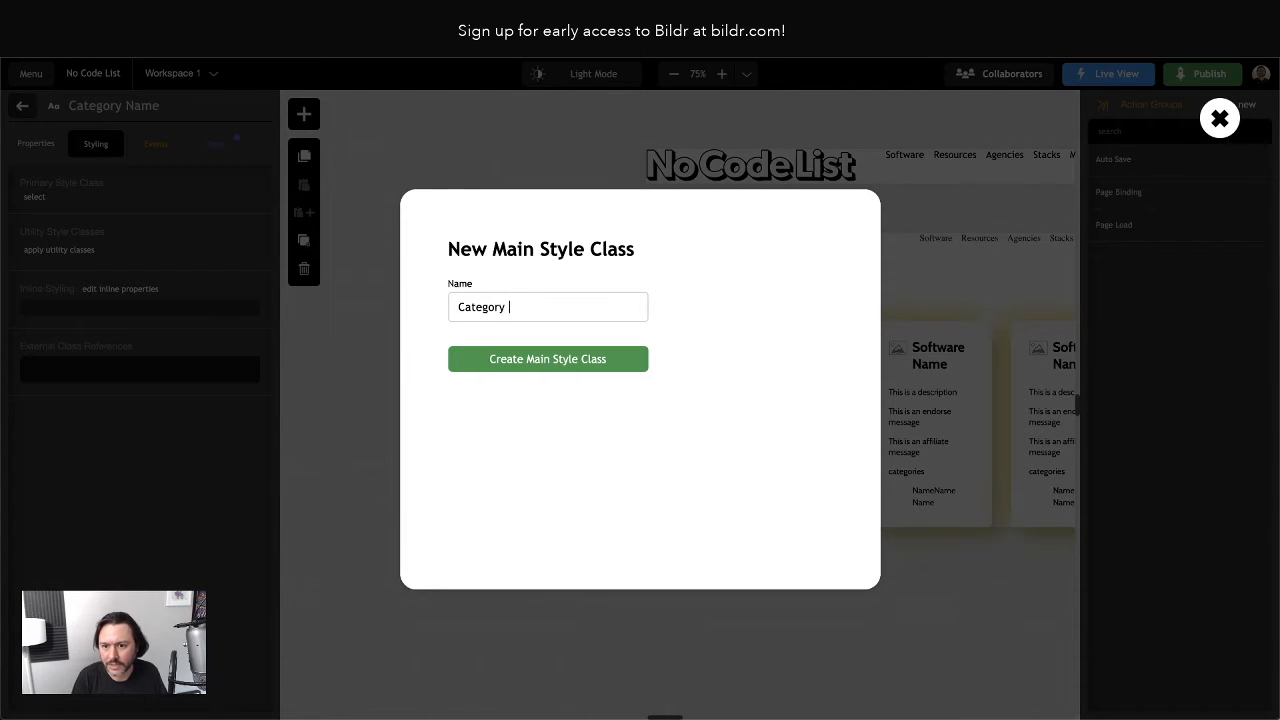
{"action": "type", "text": "Row"}
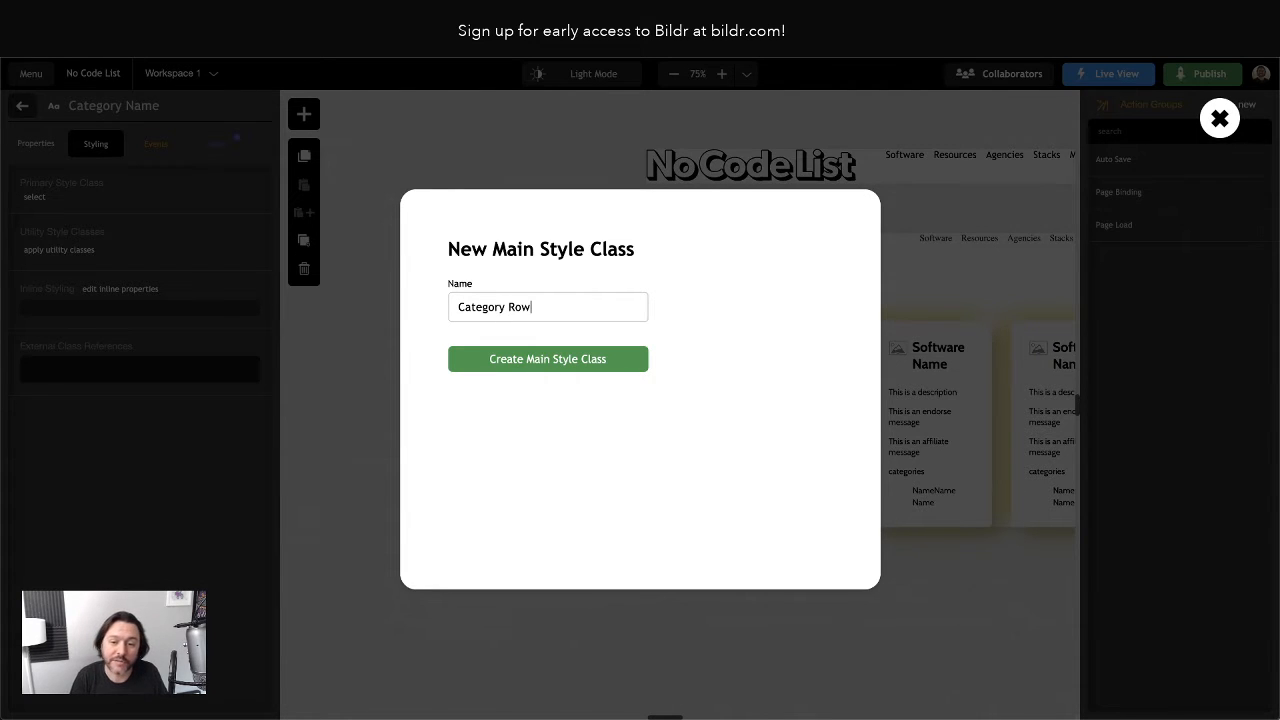
{"action": "left_click", "coordinate": [536, 362]}
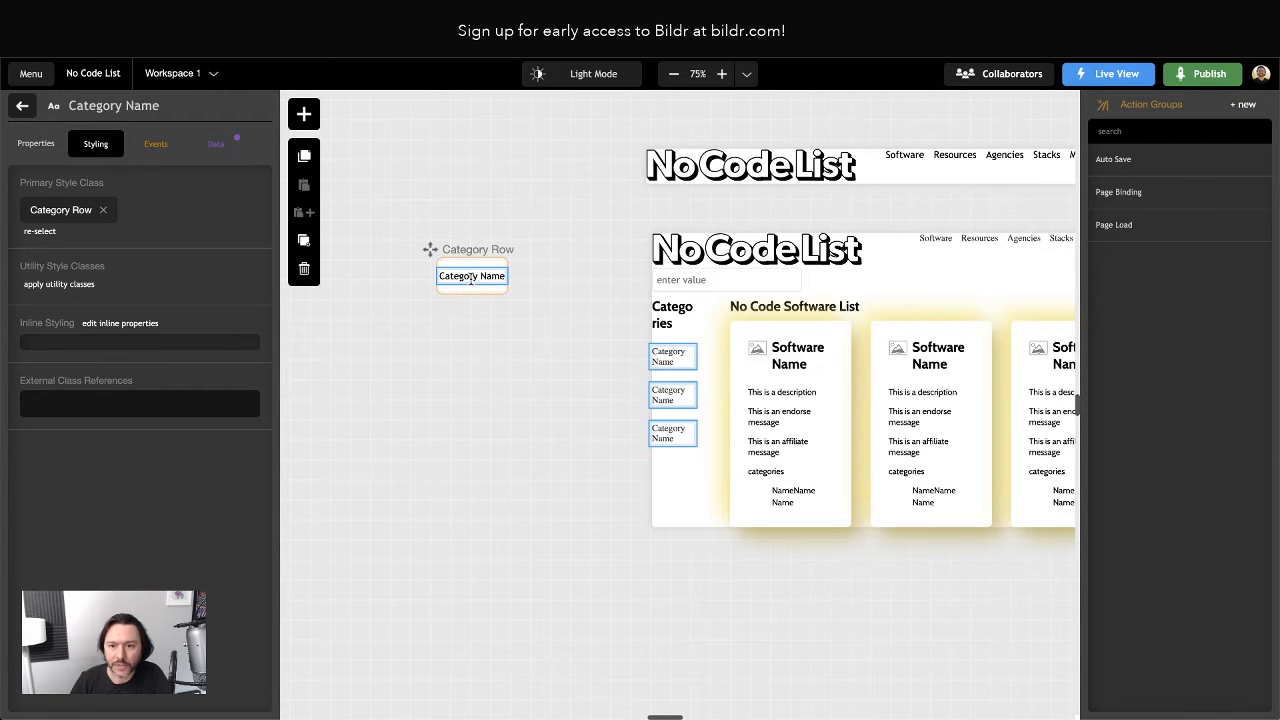
Open the Category Row class's properties and inspect the APIs category on the original No Code List site.
{"action": "left_click", "coordinate": [63, 210]}
{"action": "left_click", "coordinate": [214, 217]}
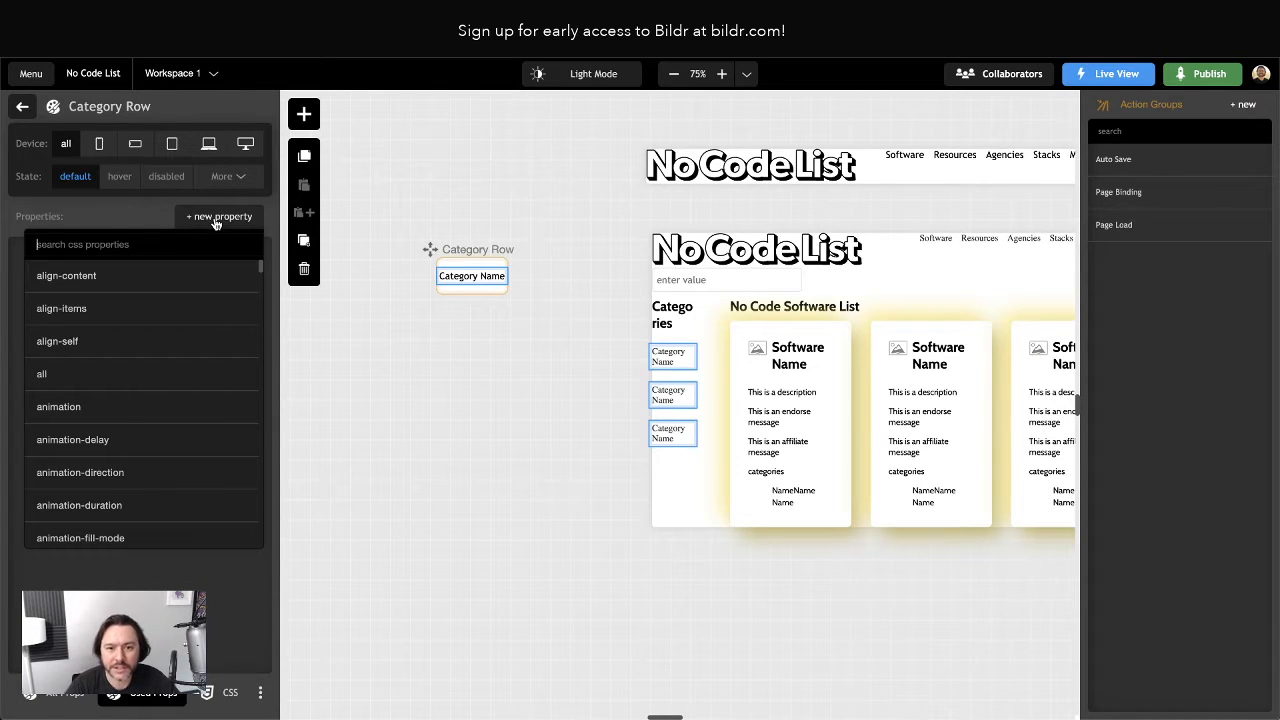
{"action": "key", "text": "Escape"}
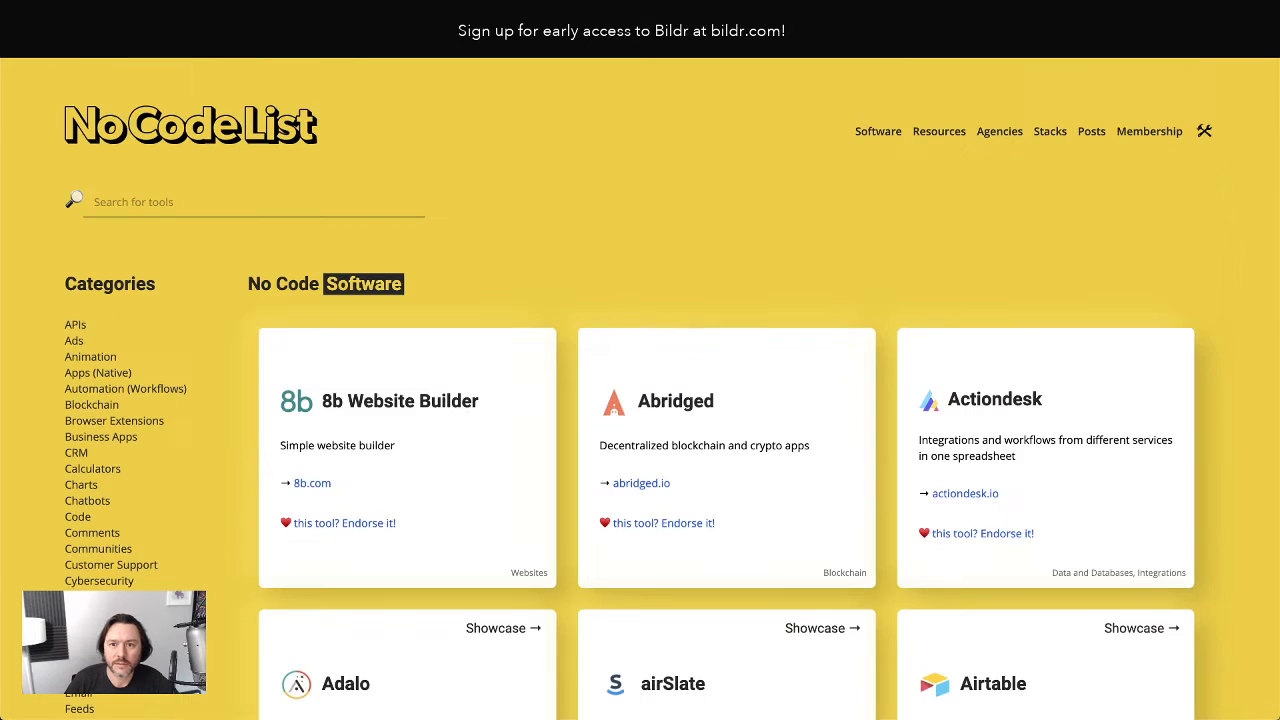
{"action": "double_click", "coordinate": [75, 325]}
{"action": "right_click", "coordinate": [73, 322]}
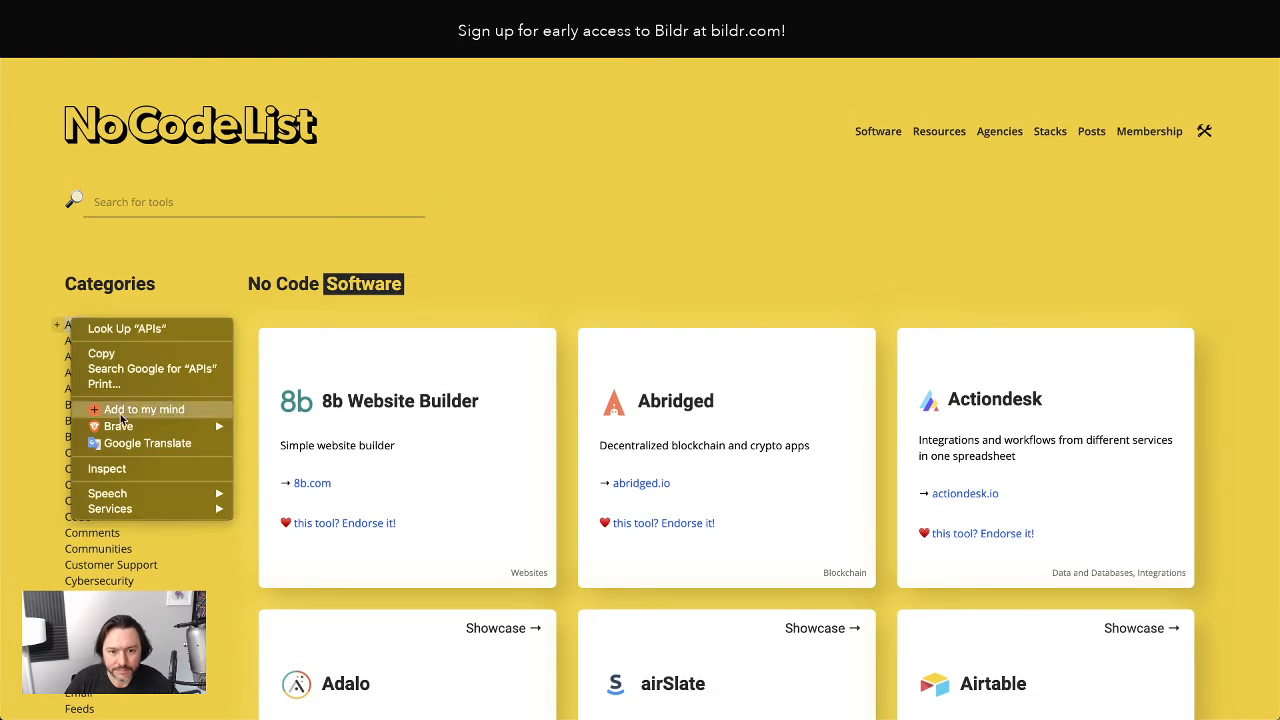
{"action": "key", "text": "Escape"}
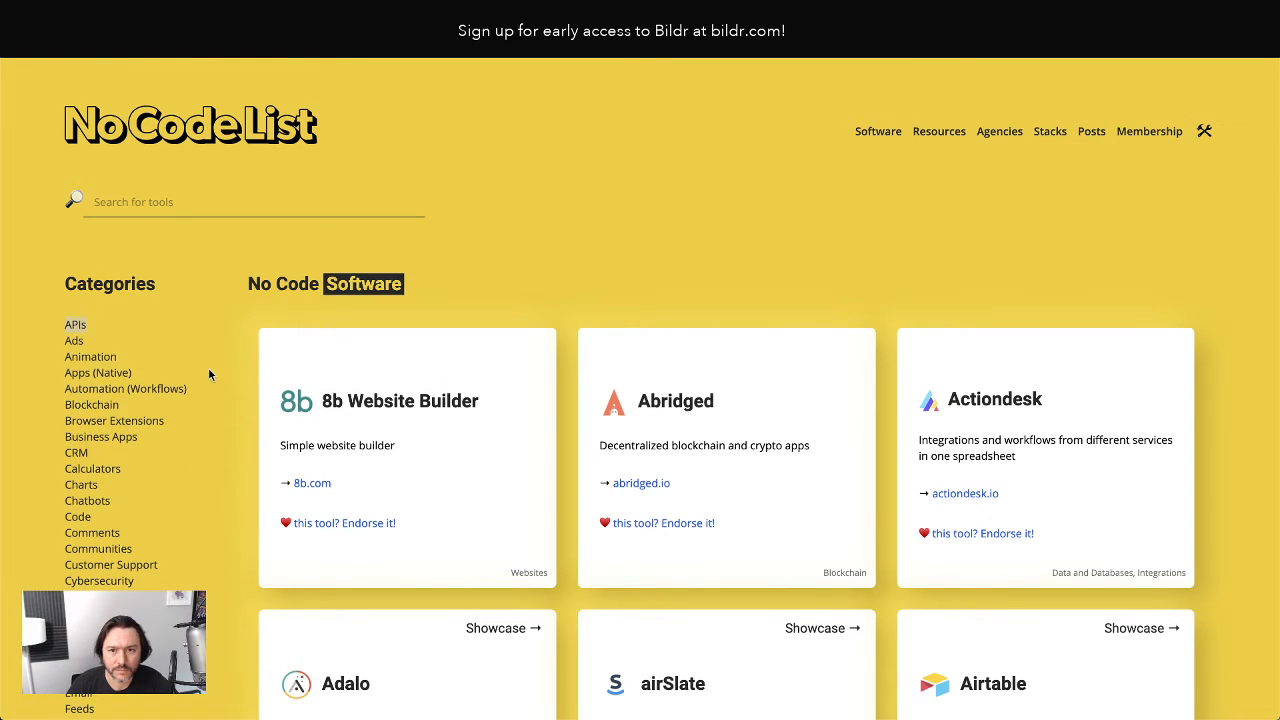
{"action": "key", "text": "super+alt+i"}
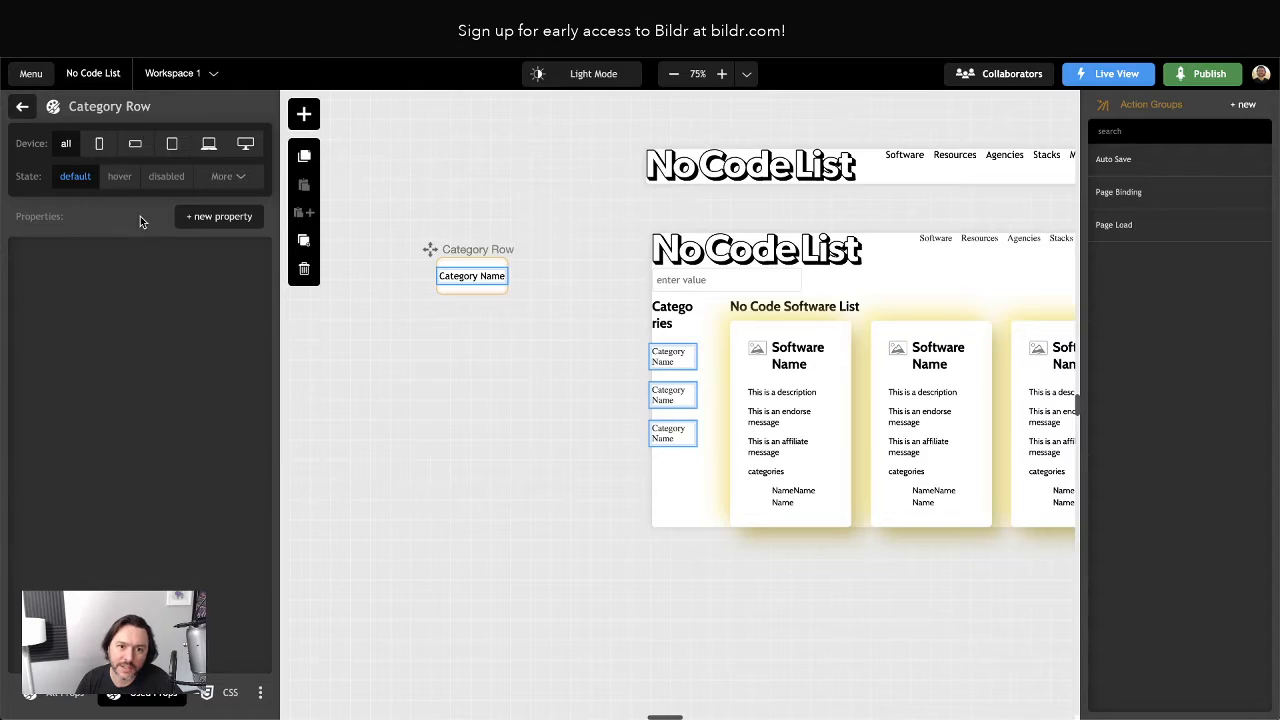
Replace the Category Name text's Category Row primary style class with Text Box.
{"action": "left_click", "coordinate": [22, 105]}
{"action": "left_click", "coordinate": [103, 210]}
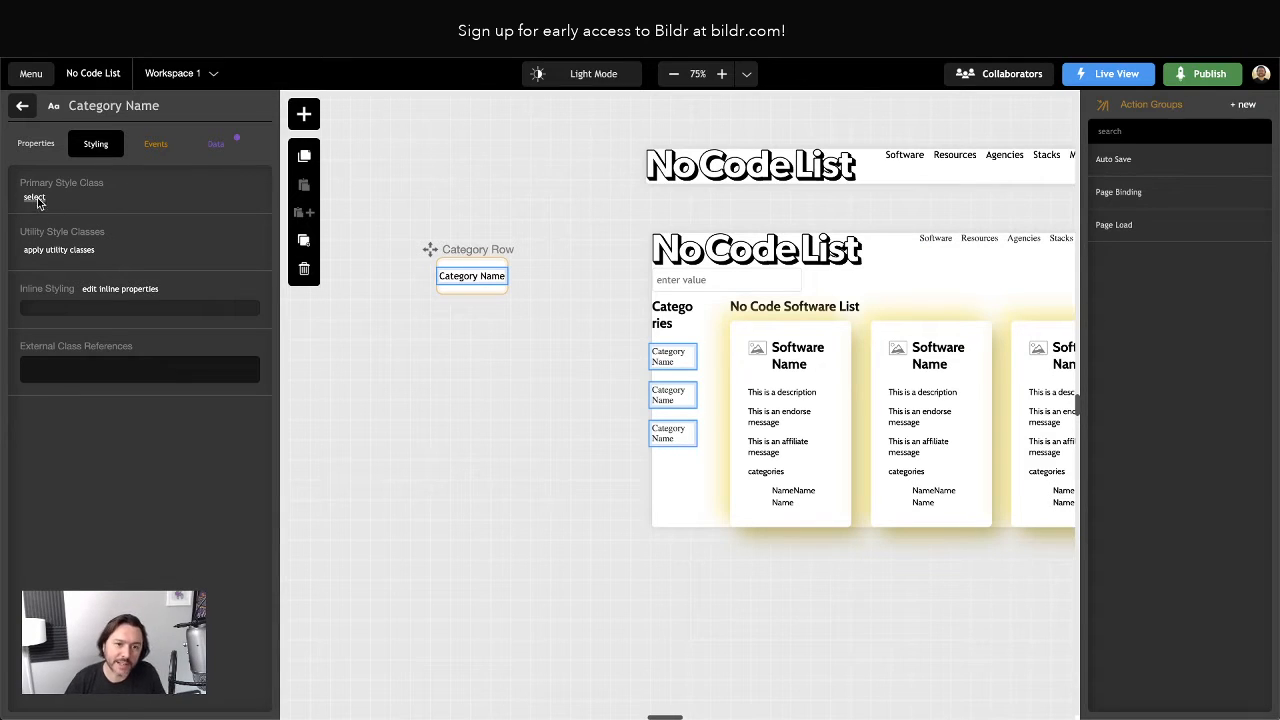
{"action": "left_click", "coordinate": [50, 210]}
{"action": "type", "text": "text b"}
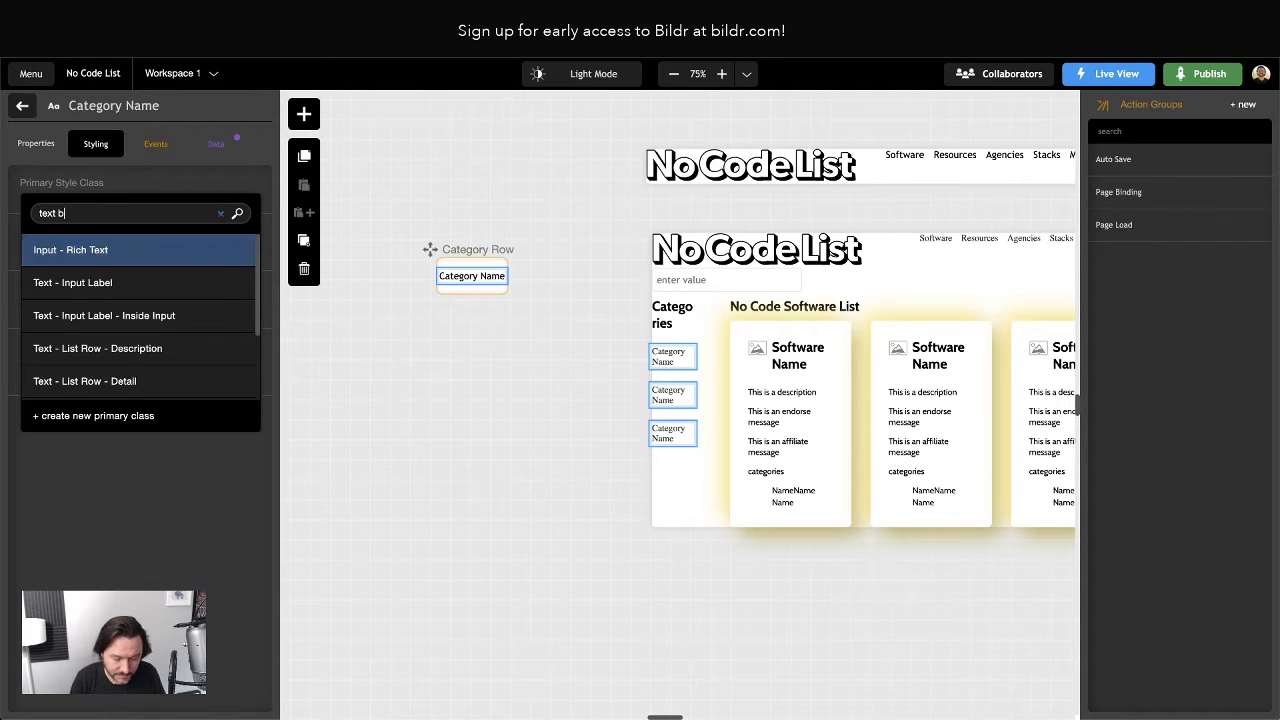
{"action": "left_click", "coordinate": [70, 267]}
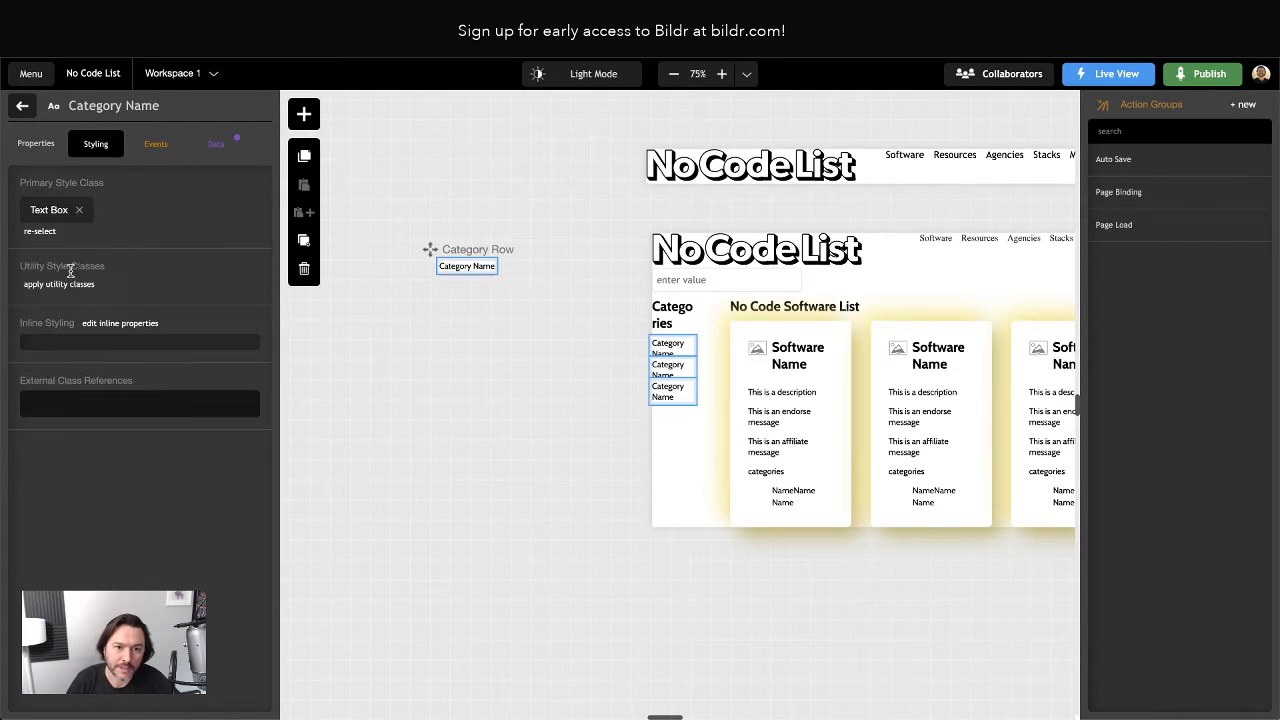
Review the Text Box class's color and margin properties and remove the class from the Category Name text.
{"action": "left_click", "coordinate": [50, 211]}
{"action": "left_click", "coordinate": [102, 437]}
{"action": "scroll", "coordinate": [102, 437], "scroll_direction": "down", "scroll_amount": 1}
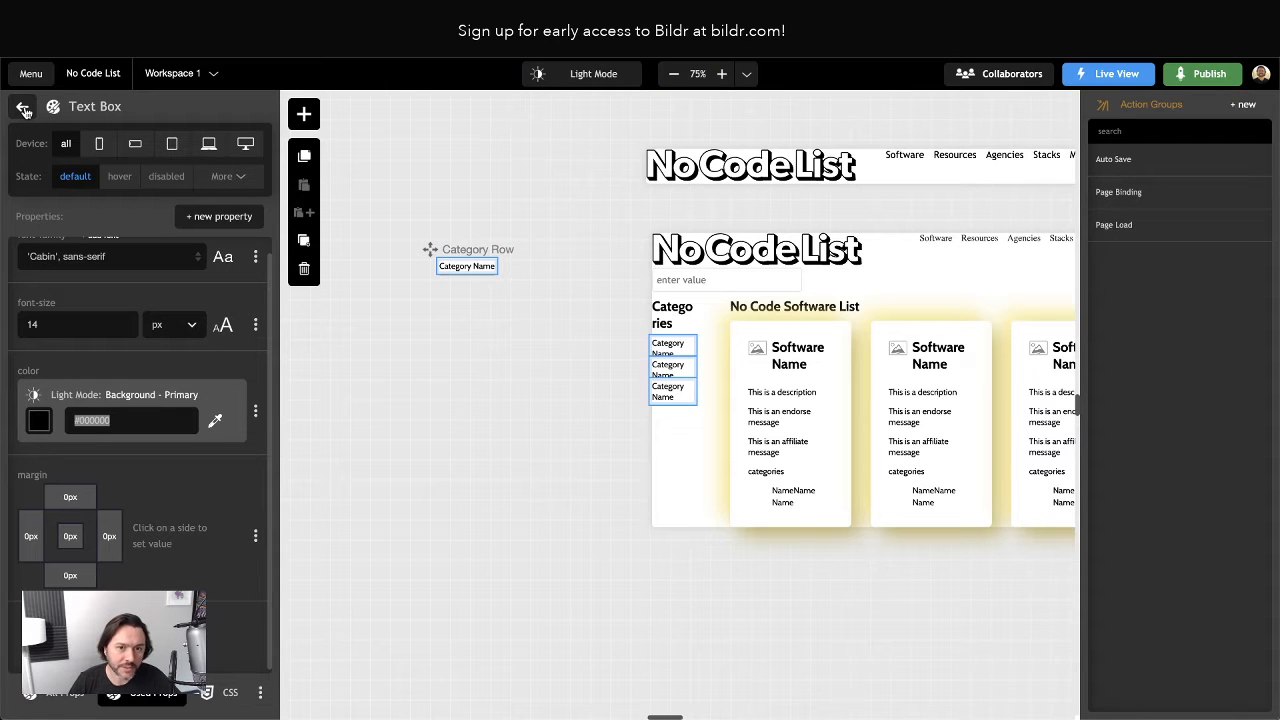
{"action": "left_click", "coordinate": [24, 110]}
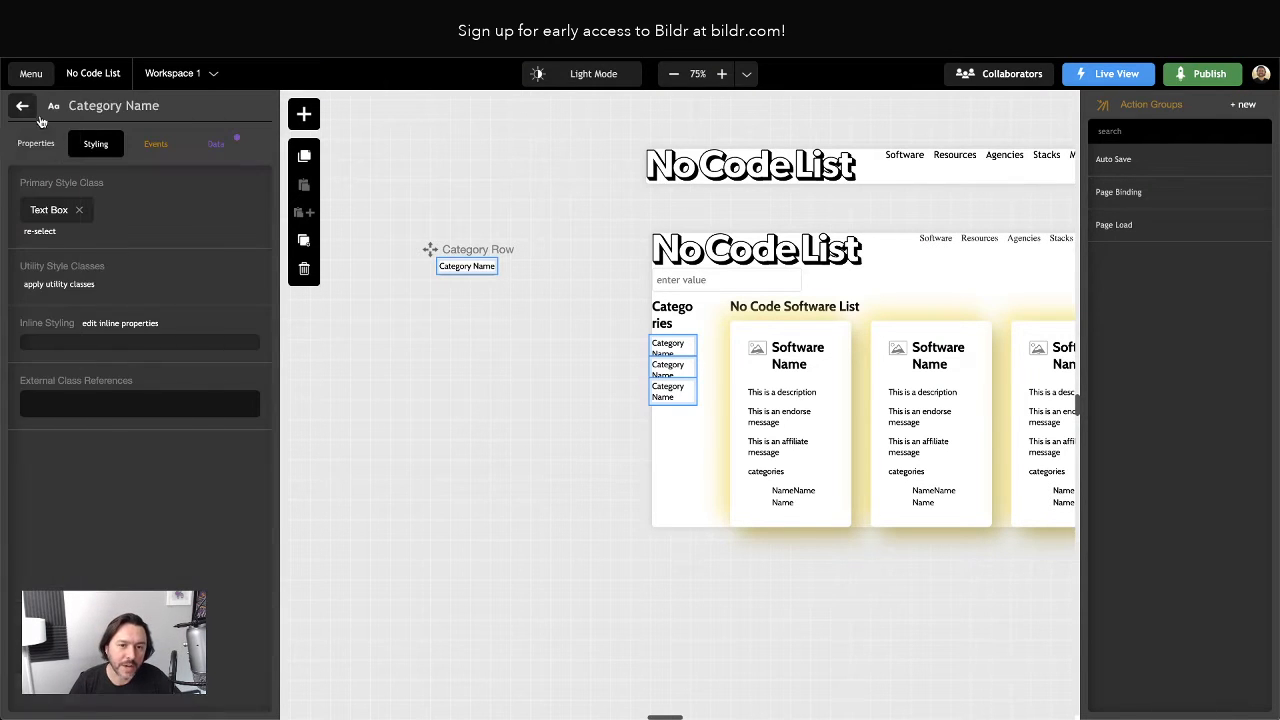
{"action": "left_click", "coordinate": [79, 210]}
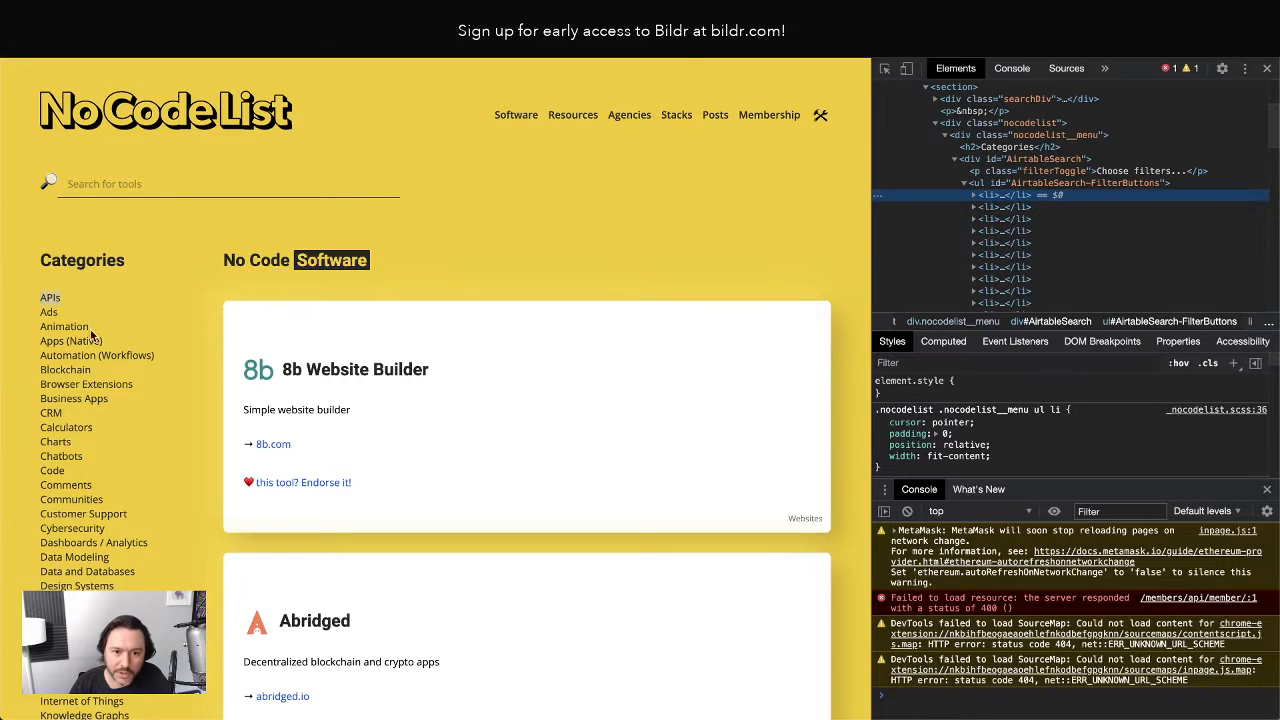
Inspect the APIs list item's markup and style rules on the original No Code List site and disable its cursor: pointer declaration.
{"action": "right_click", "coordinate": [52, 301]}
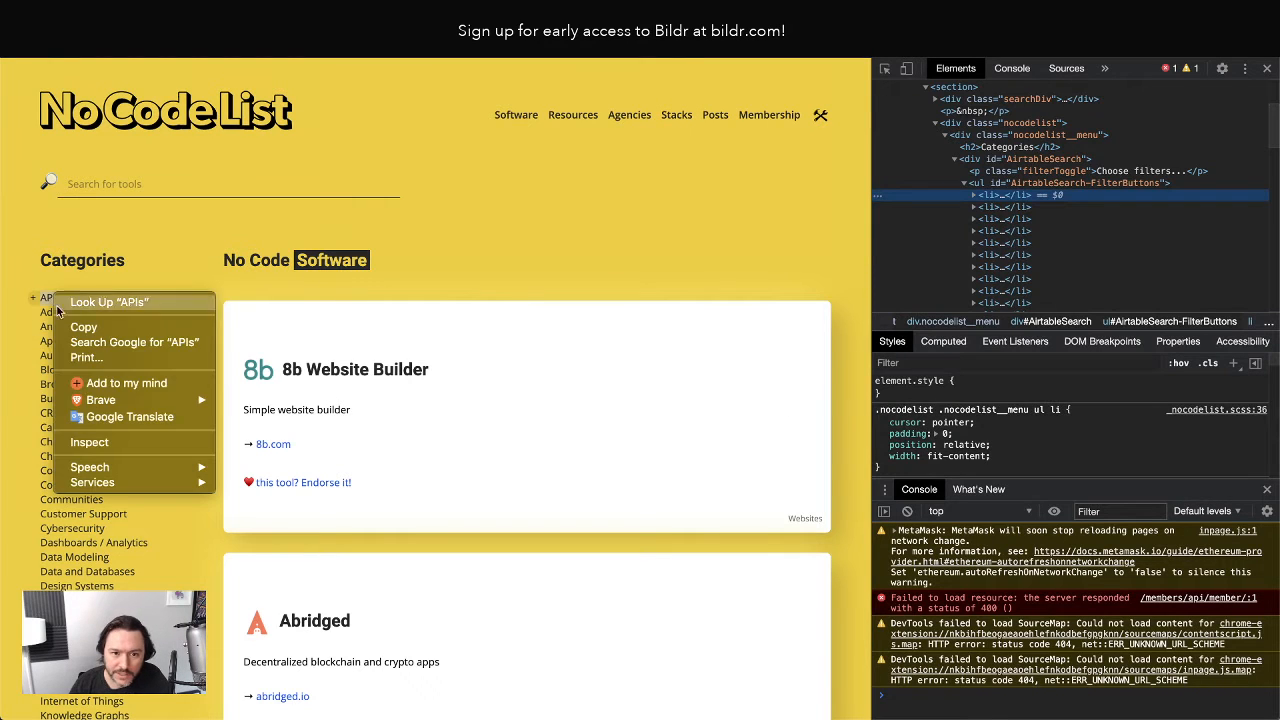
{"action": "left_click", "coordinate": [86, 443]}
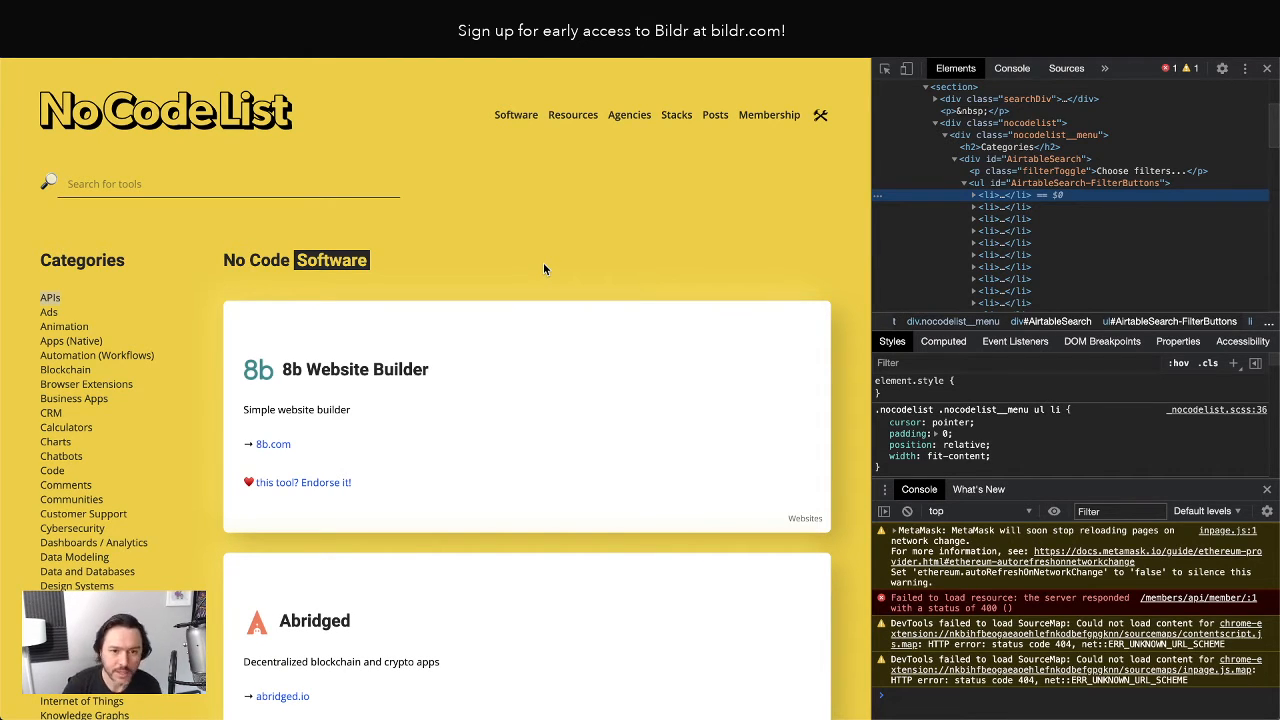
{"action": "left_click", "coordinate": [976, 196]}
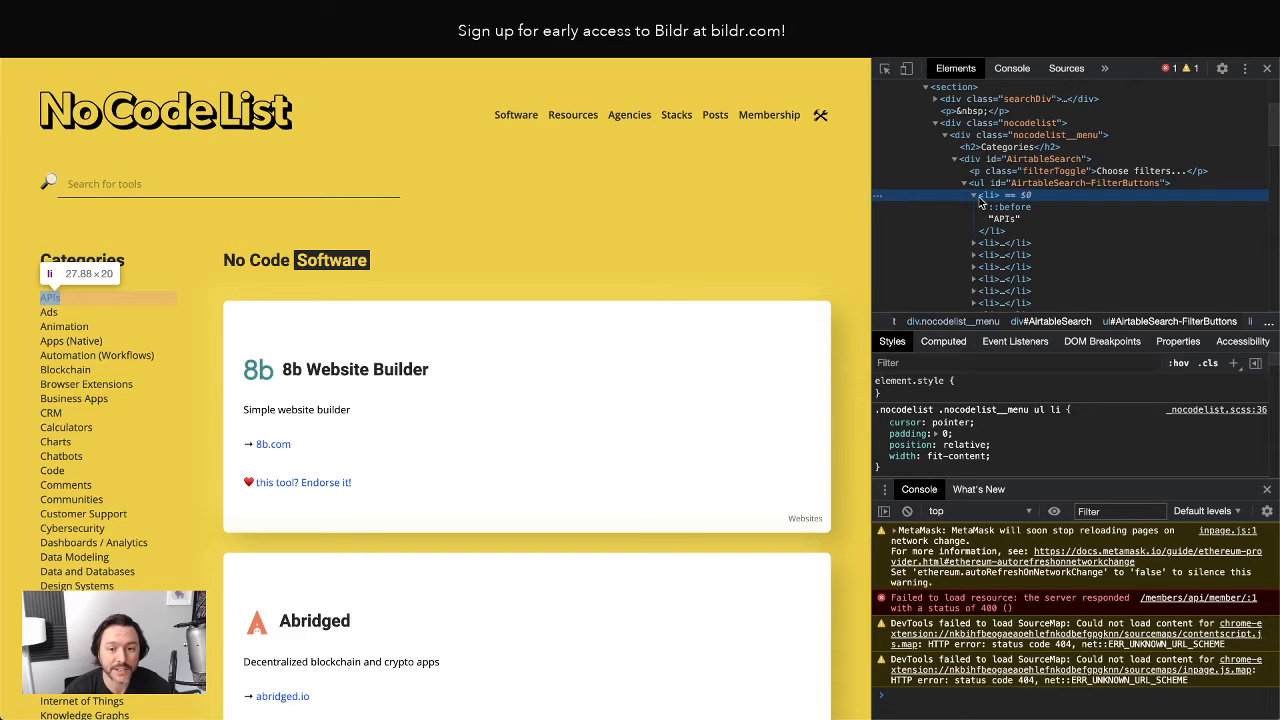
{"action": "scroll", "coordinate": [960, 190], "scroll_direction": "up", "scroll_amount": 4}
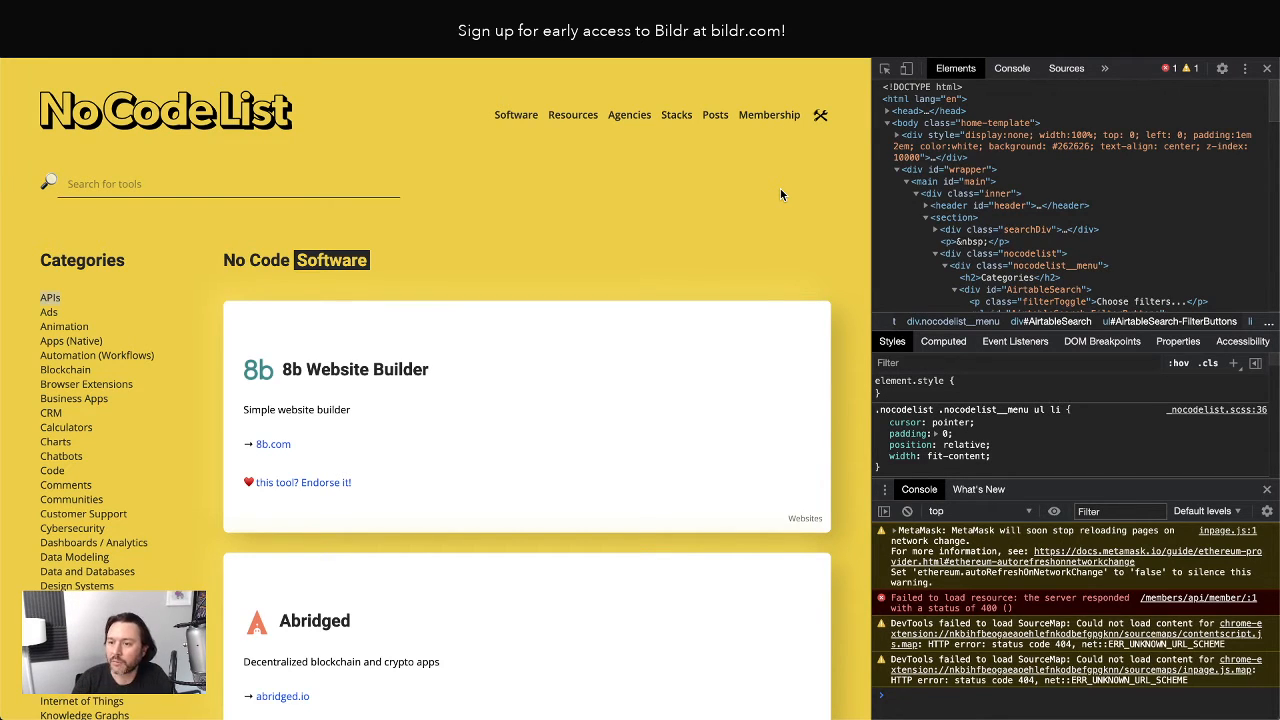
{"action": "scroll", "coordinate": [1106, 258], "scroll_direction": "down", "scroll_amount": 1}
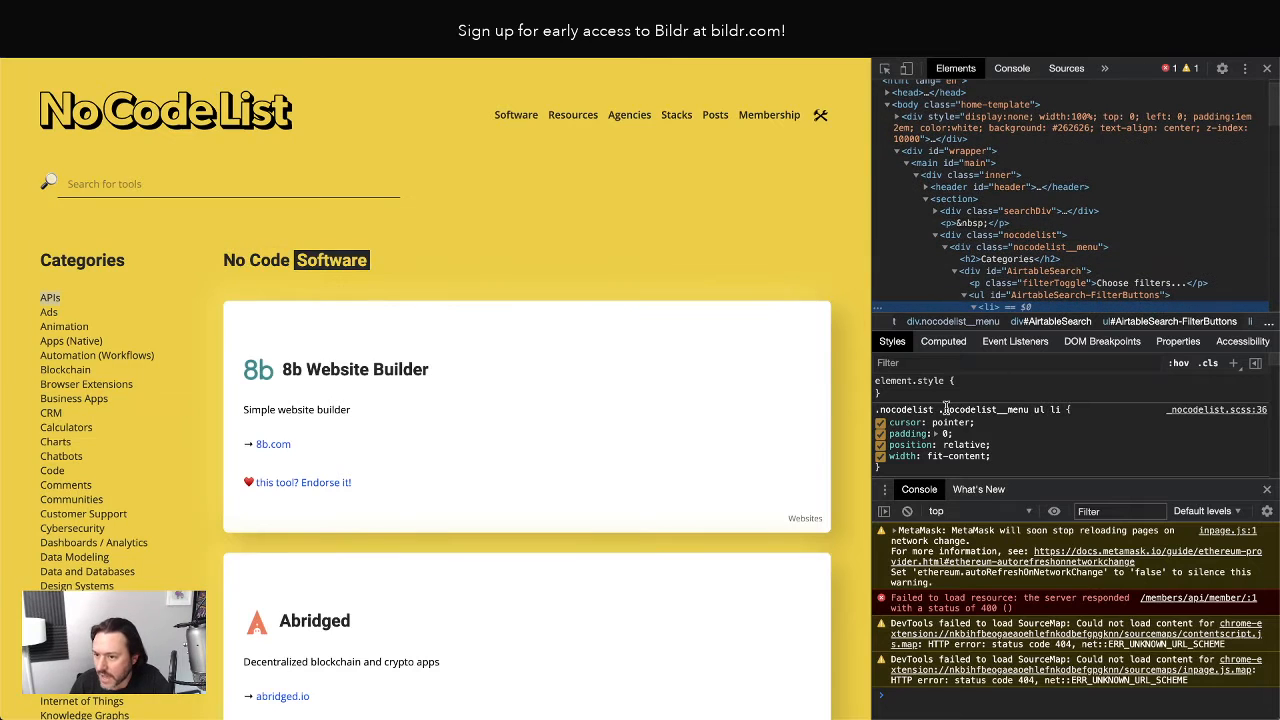
{"action": "scroll", "coordinate": [948, 408], "scroll_direction": "down", "scroll_amount": 1}
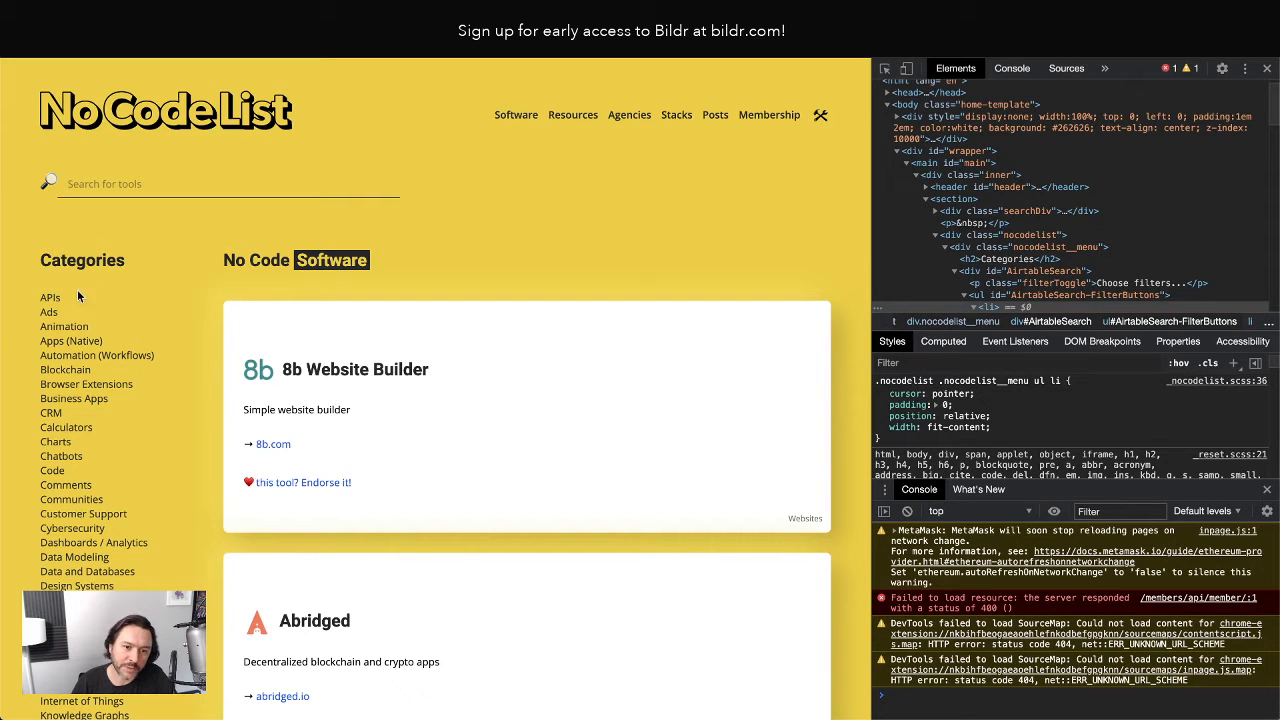
{"action": "left_click", "coordinate": [880, 394]}
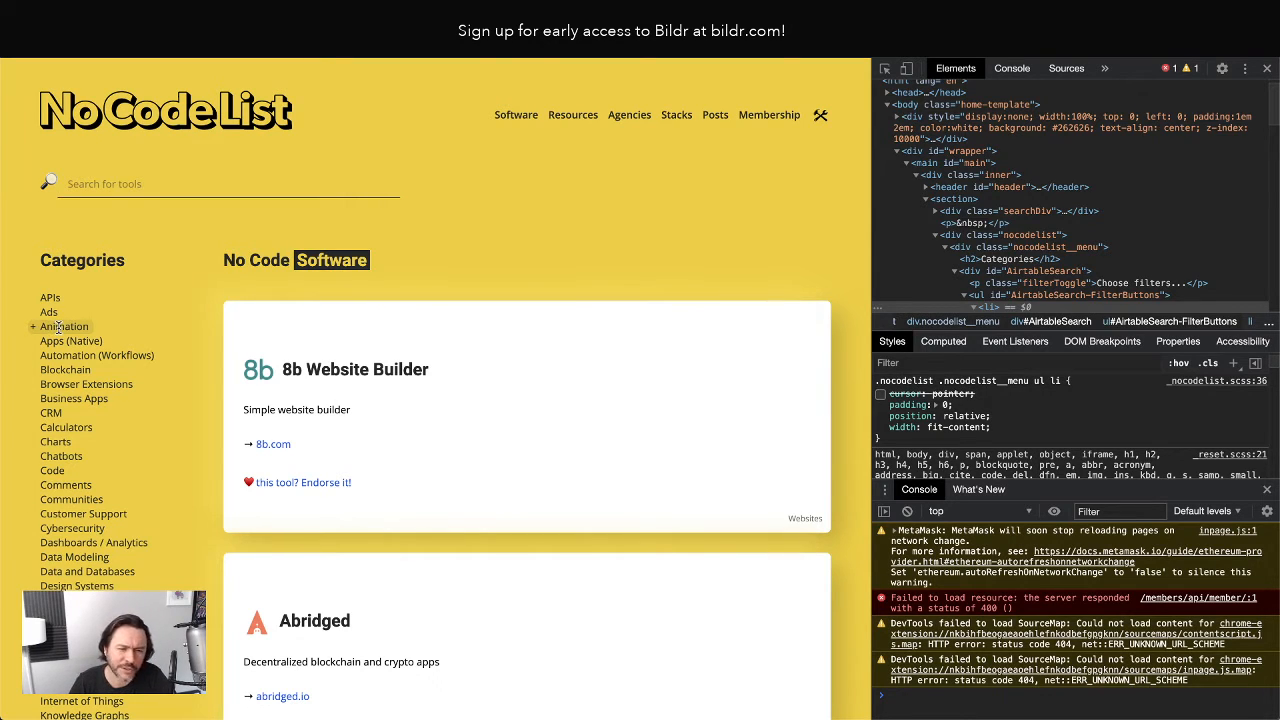
Re-enable the APIs list item's cursor: pointer declaration and copy all four declarations of its style rule.
{"action": "left_click", "coordinate": [881, 394]}
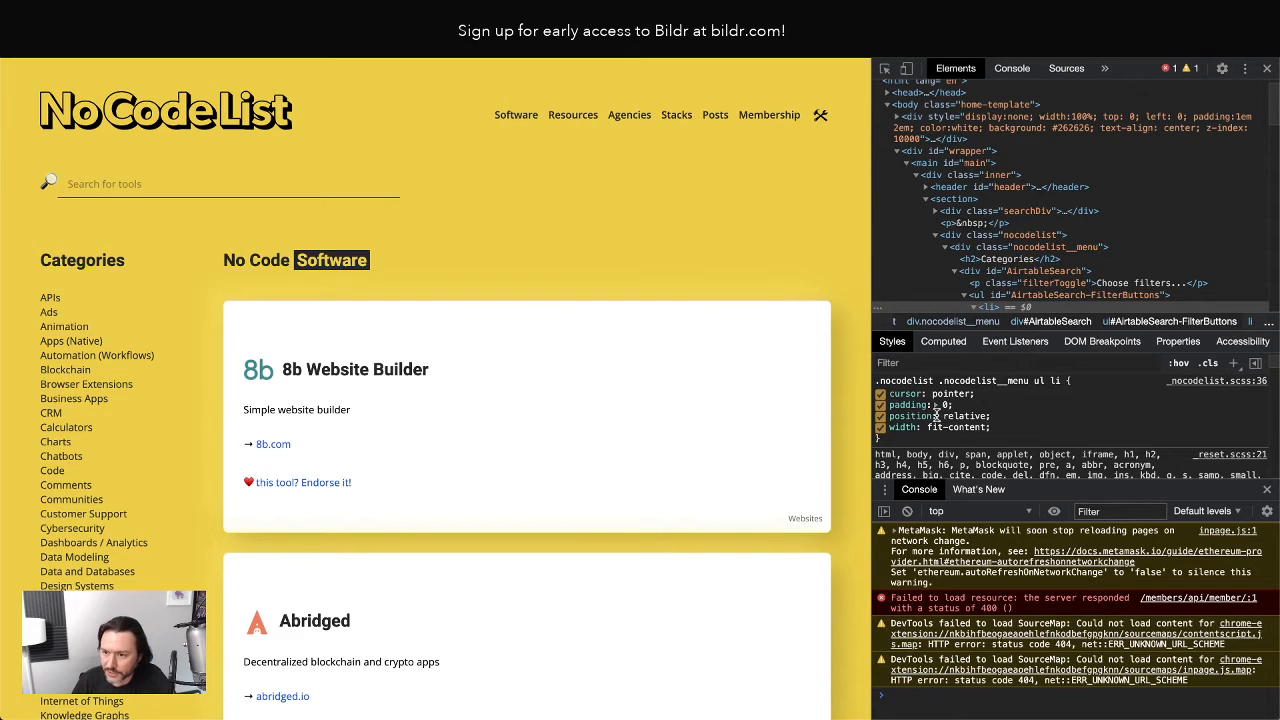
{"action": "left_click_drag", "start_coordinate": [889, 394], "coordinate": [1000, 428]}
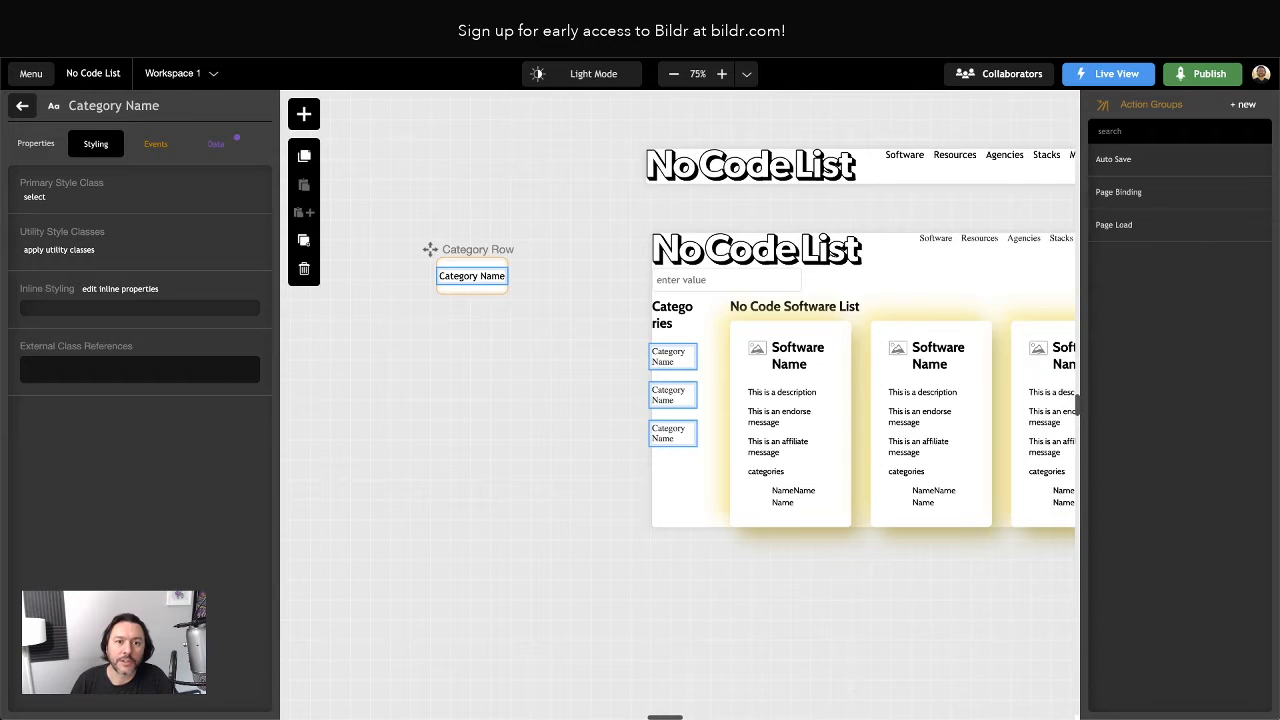
Assign Category Row as the Category Name text's primary style class in Bildr.
{"action": "left_click", "coordinate": [40, 205]}
{"action": "type", "text": "text b"}
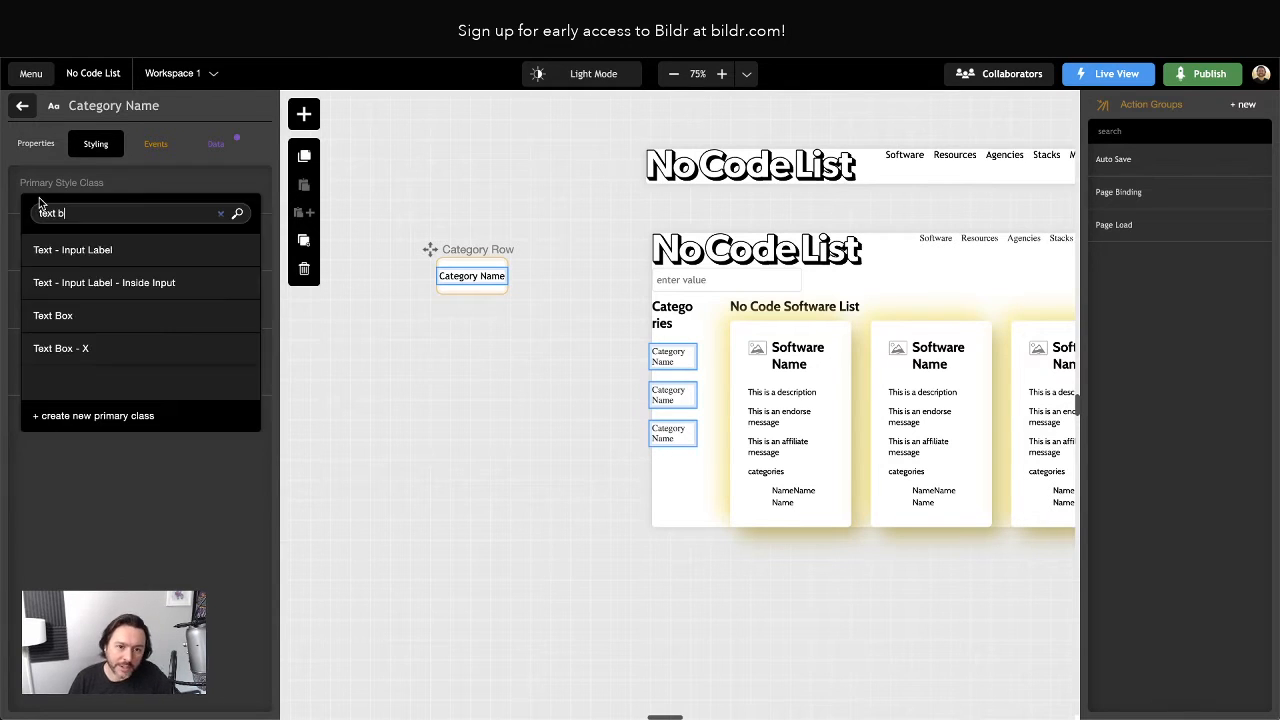
{"action": "key", "text": "BackSpace"}
{"action": "key", "text": "BackSpace"}
{"action": "key", "text": "BackSpace"}
{"action": "key", "text": "BackSpace"}
{"action": "key", "text": "BackSpace"}
{"action": "key", "text": "BackSpace"}
{"action": "type", "text": "cate"}
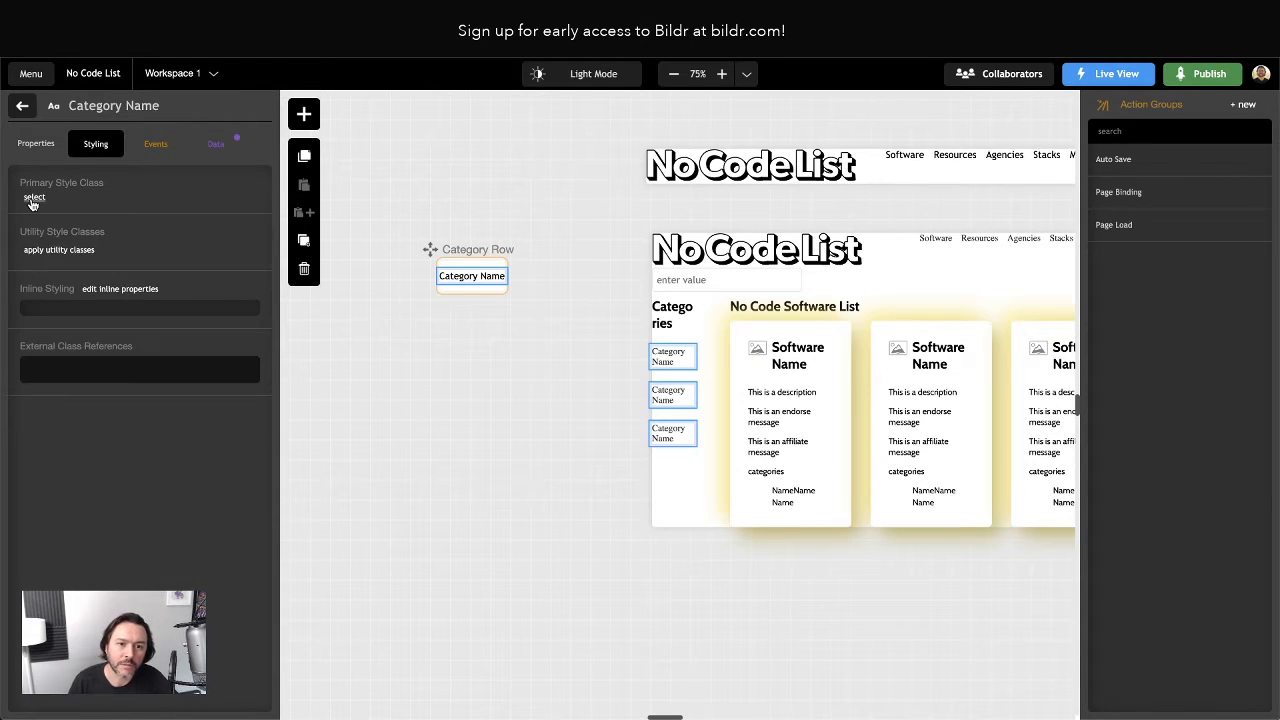
{"action": "left_click", "coordinate": [36, 206]}
{"action": "left_click", "coordinate": [85, 258]}
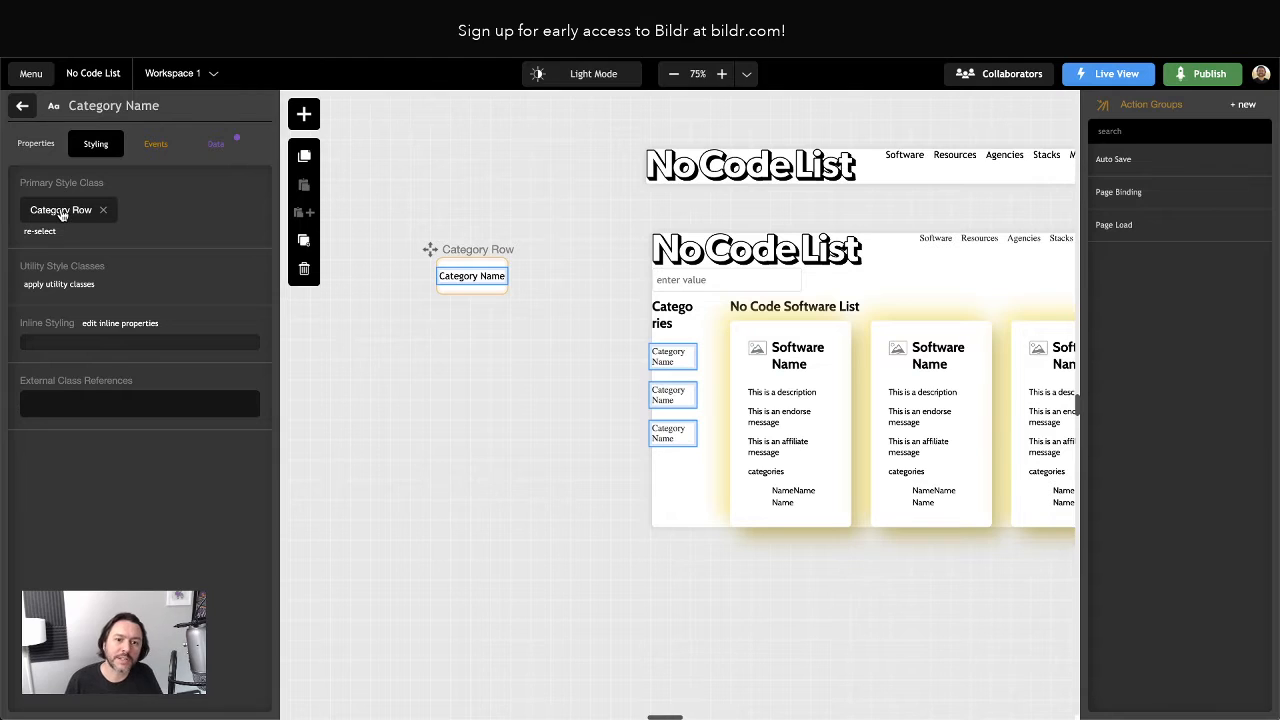
Open the Category Row class and review its available property groups, including Layout.
{"action": "left_click", "coordinate": [60, 210]}
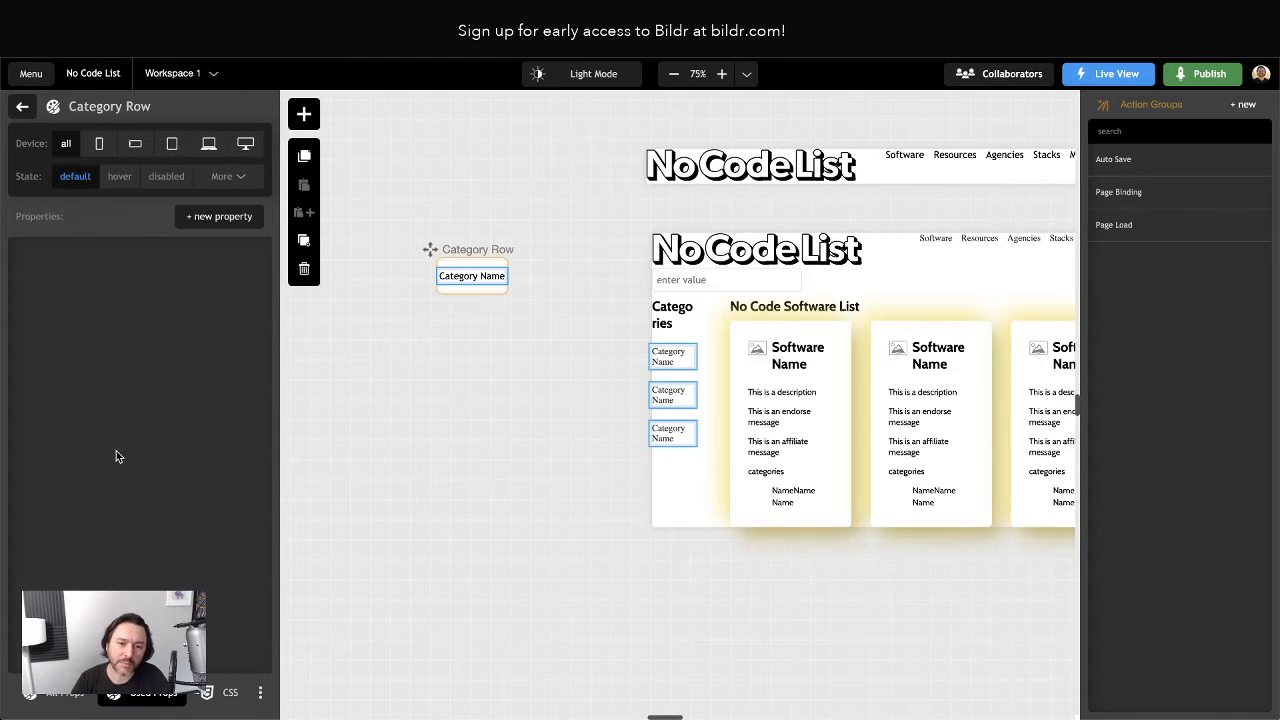
{"action": "left_click", "coordinate": [228, 218]}
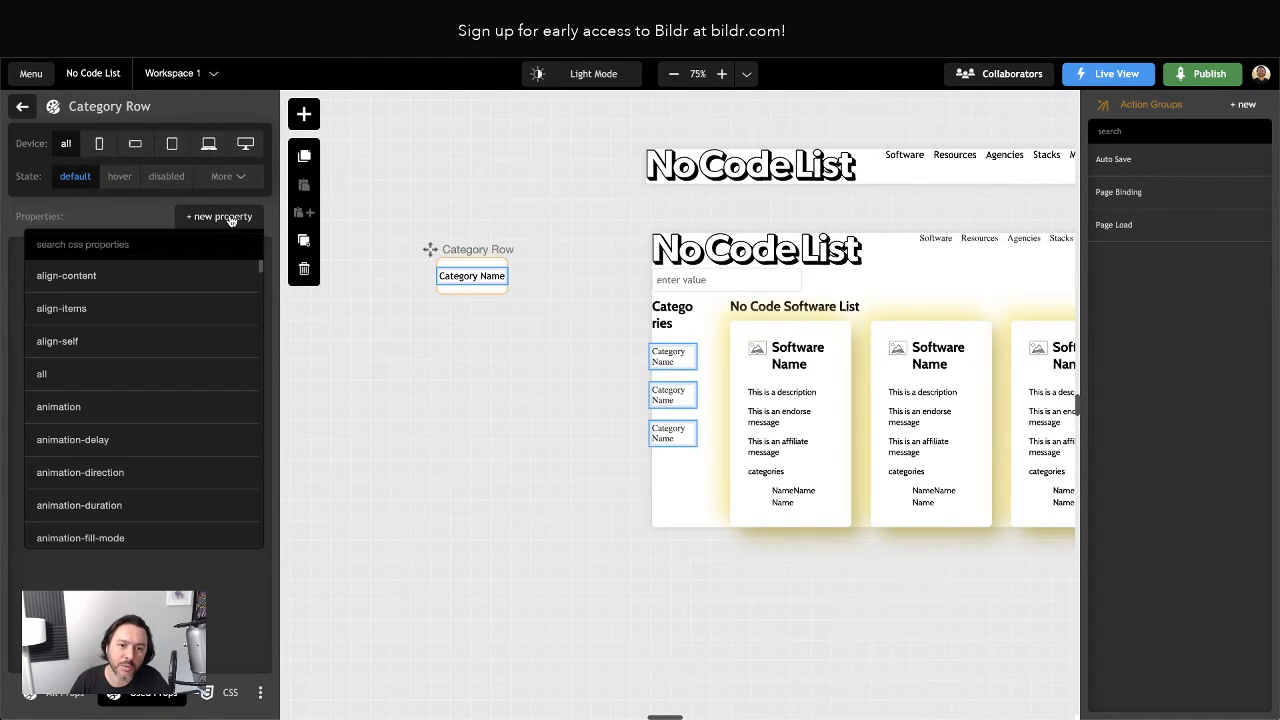
{"action": "left_click", "coordinate": [62, 692]}
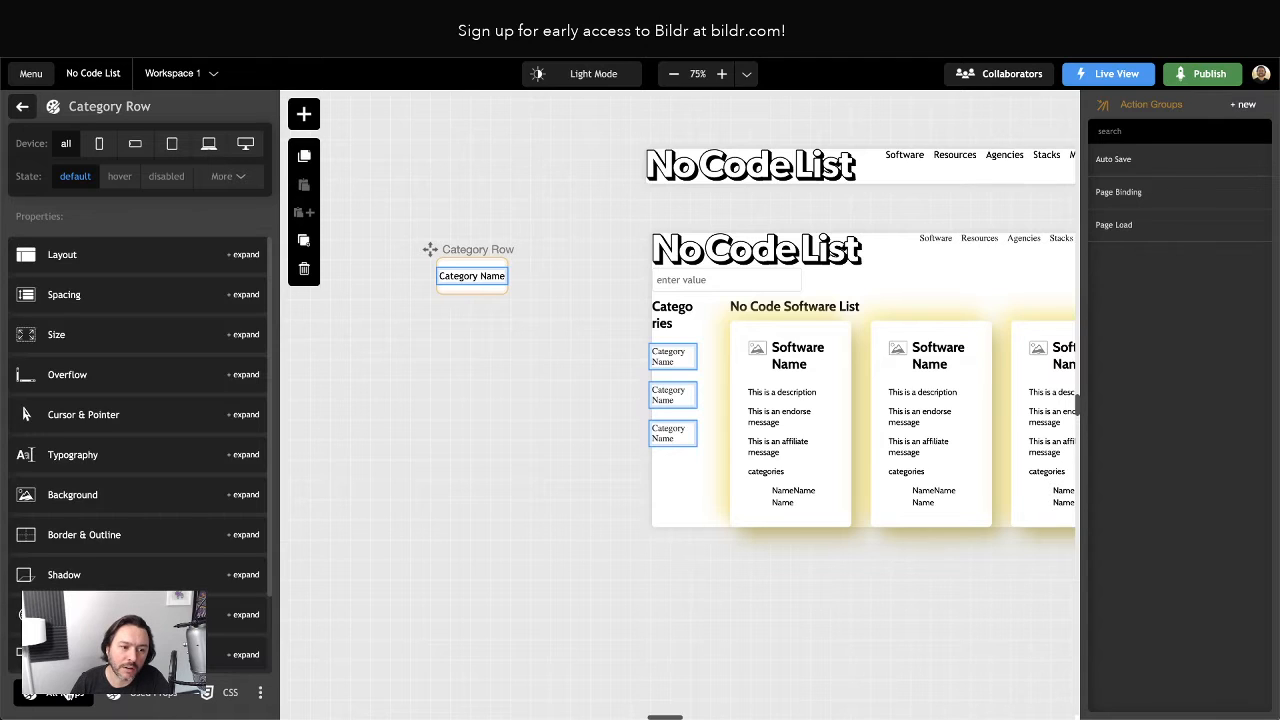
{"action": "left_click", "coordinate": [92, 254]}
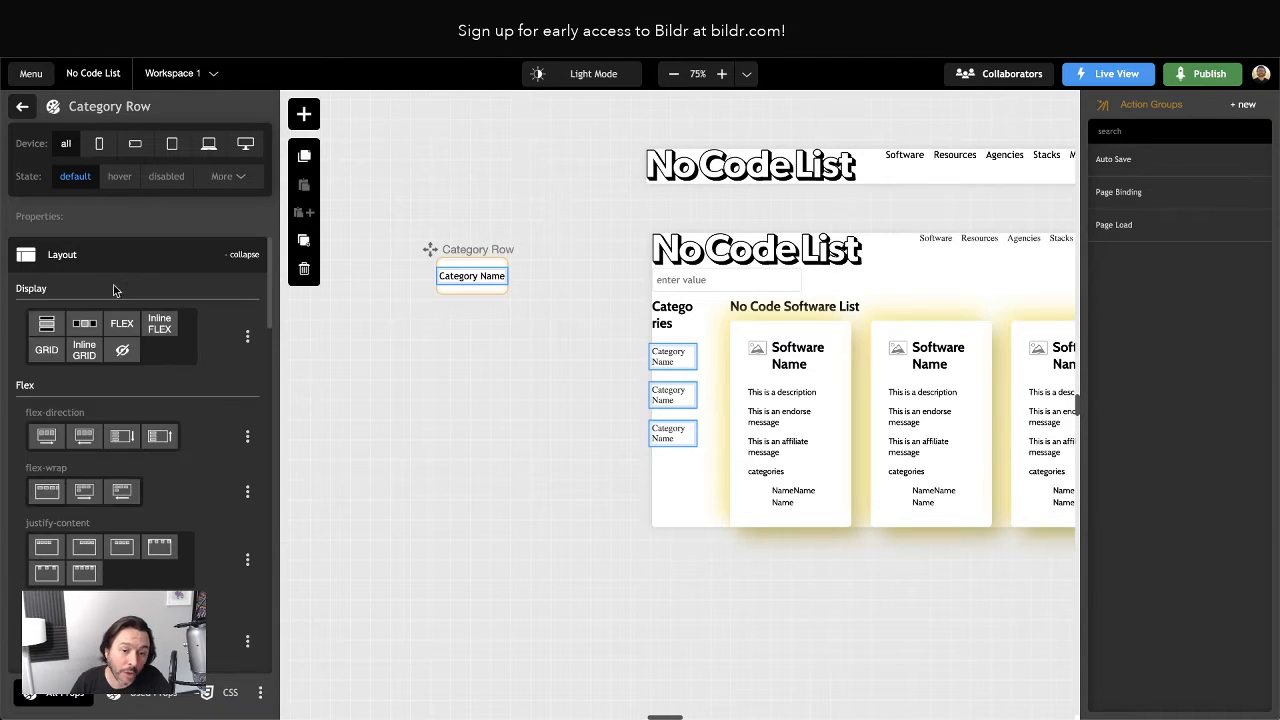
{"action": "left_click", "coordinate": [244, 254]}
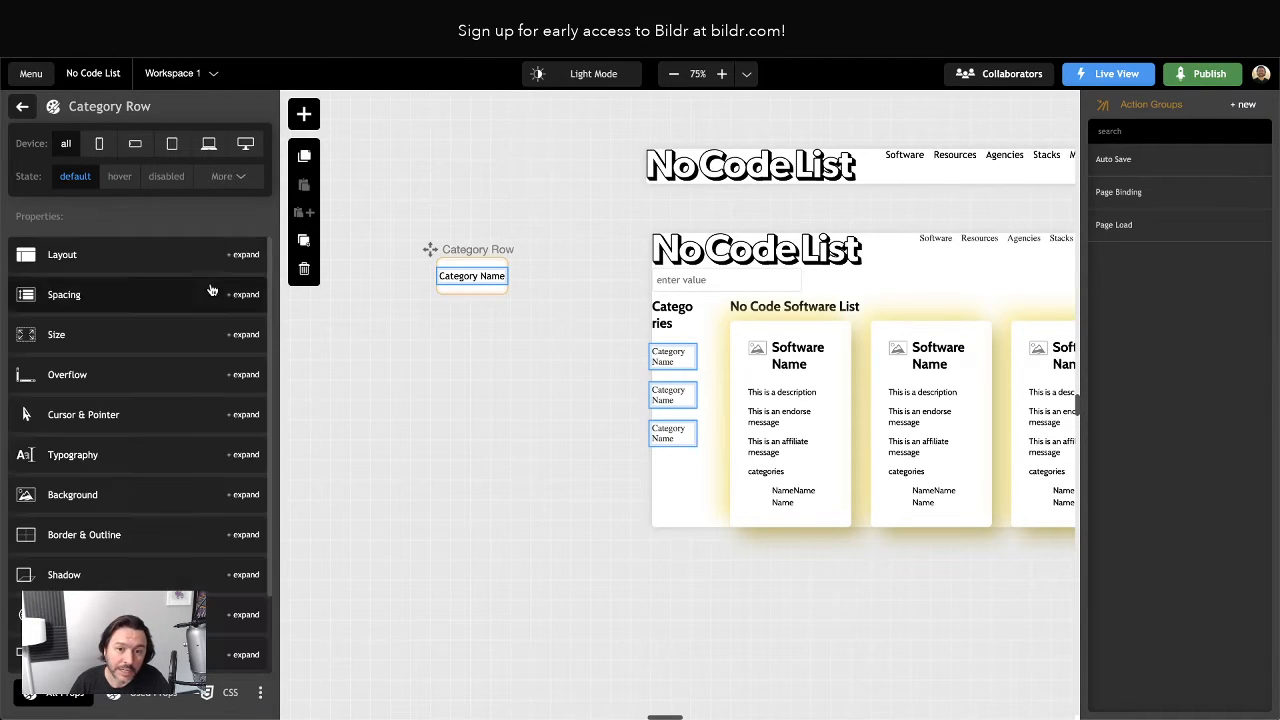
Paste cursor: pointer, padding: 0, position: relative and width: fit-content into the Category Row class's CSS, tidy the indentation and show width as a keyword.
{"action": "left_click", "coordinate": [147, 692]}
{"action": "left_click", "coordinate": [228, 692]}
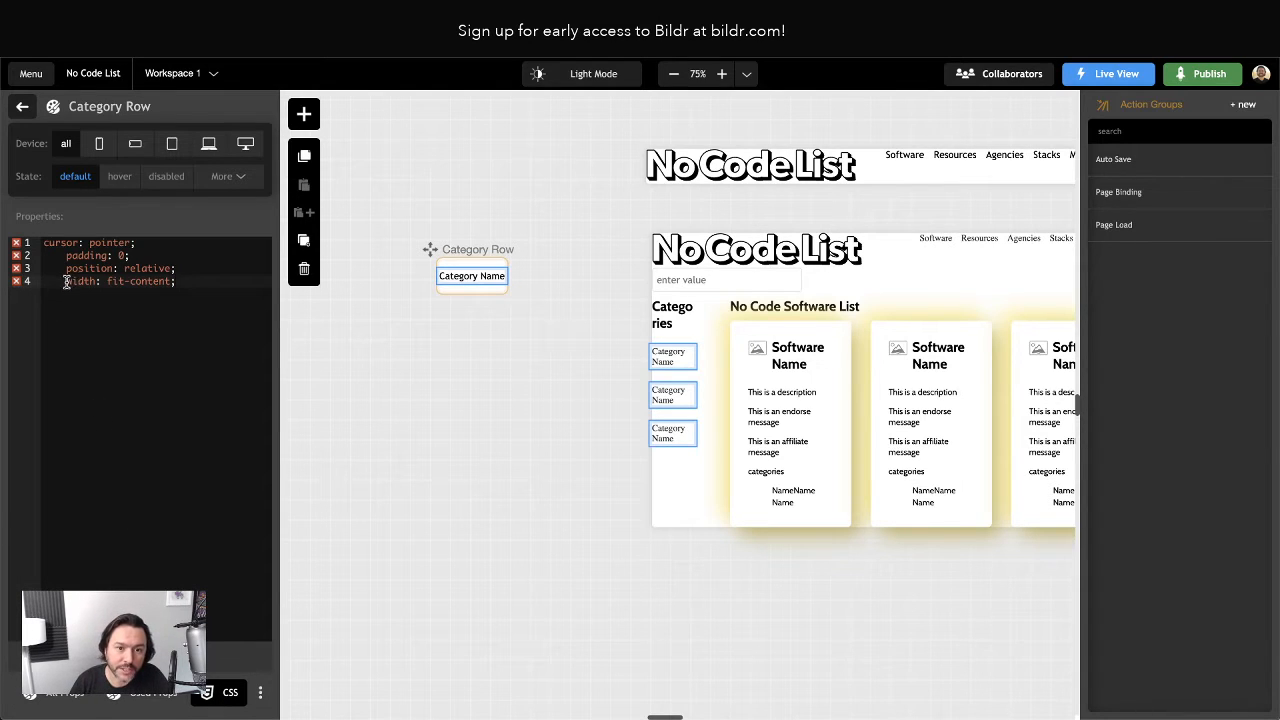
{"action": "left_click_drag", "start_coordinate": [66, 281], "coordinate": [40, 256]}
{"action": "key", "text": "BackSpace"}
{"action": "key", "text": "BackSpace"}
{"action": "key", "text": "BackSpace"}
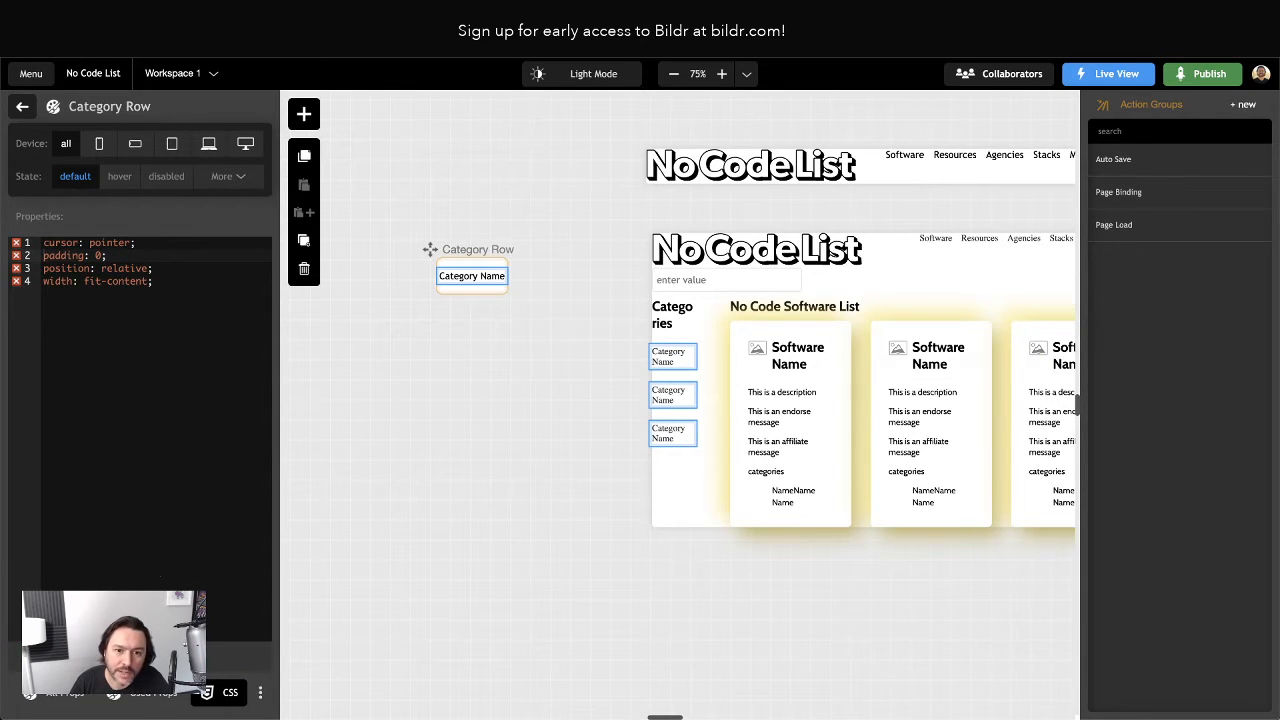
{"action": "left_click", "coordinate": [135, 697]}
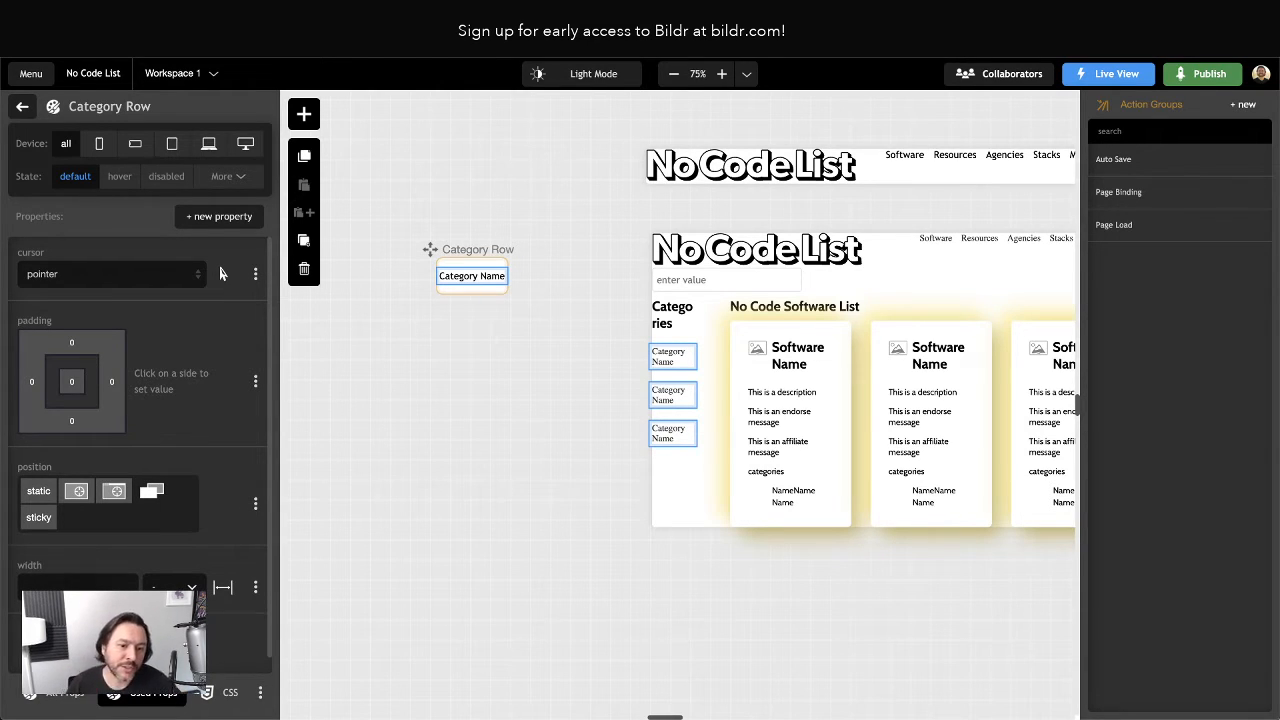
{"action": "left_click", "coordinate": [256, 591]}
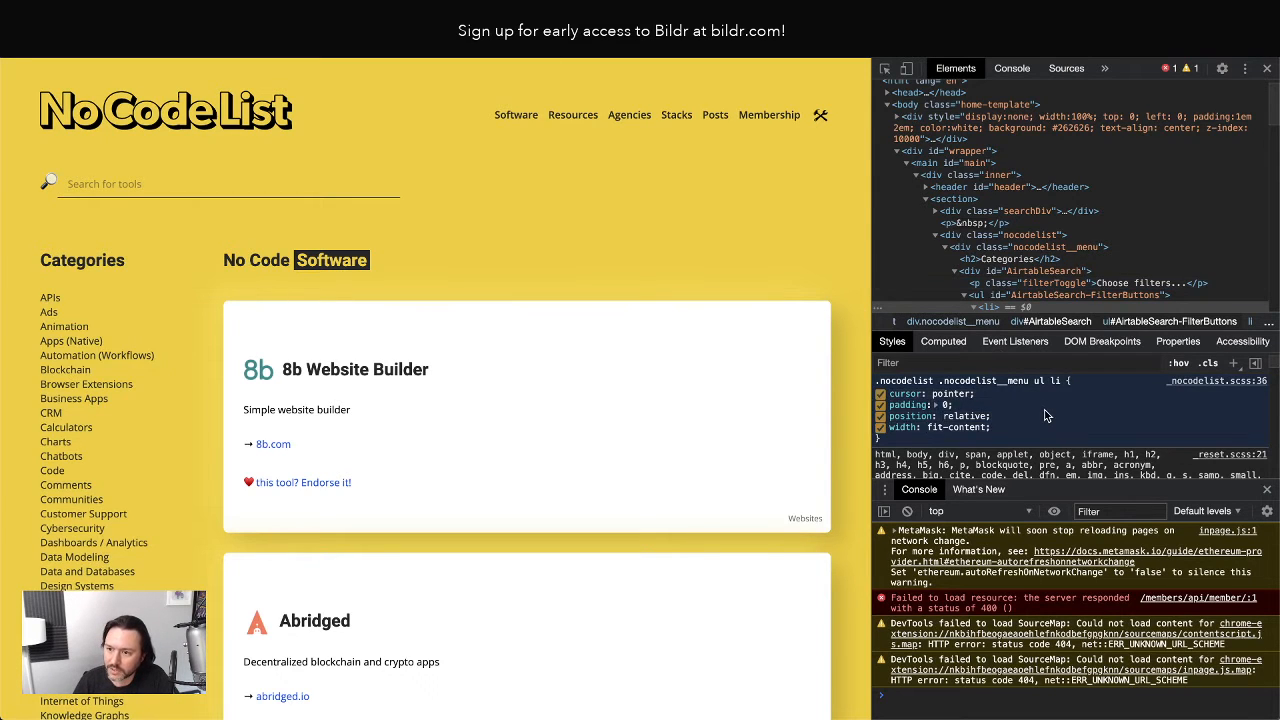
Inspect the style rules of the APIs list item and its parent AirtableSearch-FilterButtons list on the original No Code List site.
{"action": "scroll", "coordinate": [1046, 416], "scroll_direction": "down", "scroll_amount": 3}
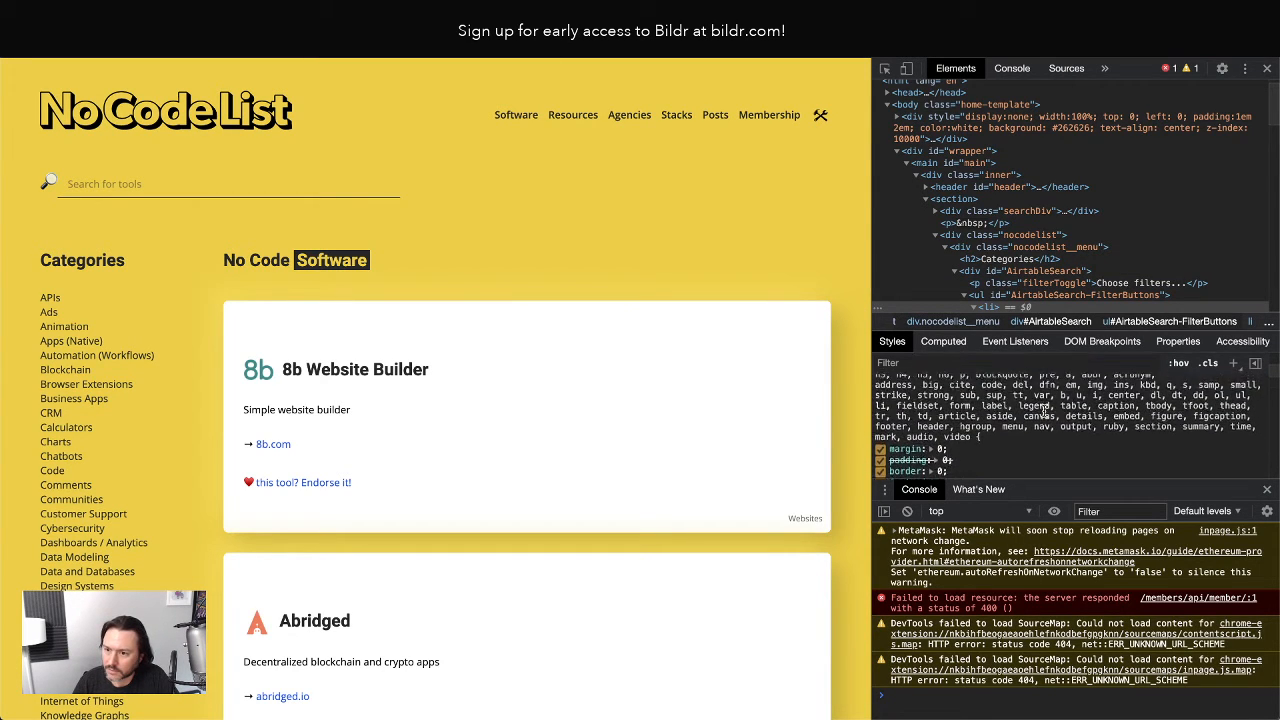
{"action": "scroll", "coordinate": [1043, 416], "scroll_direction": "down", "scroll_amount": 5}
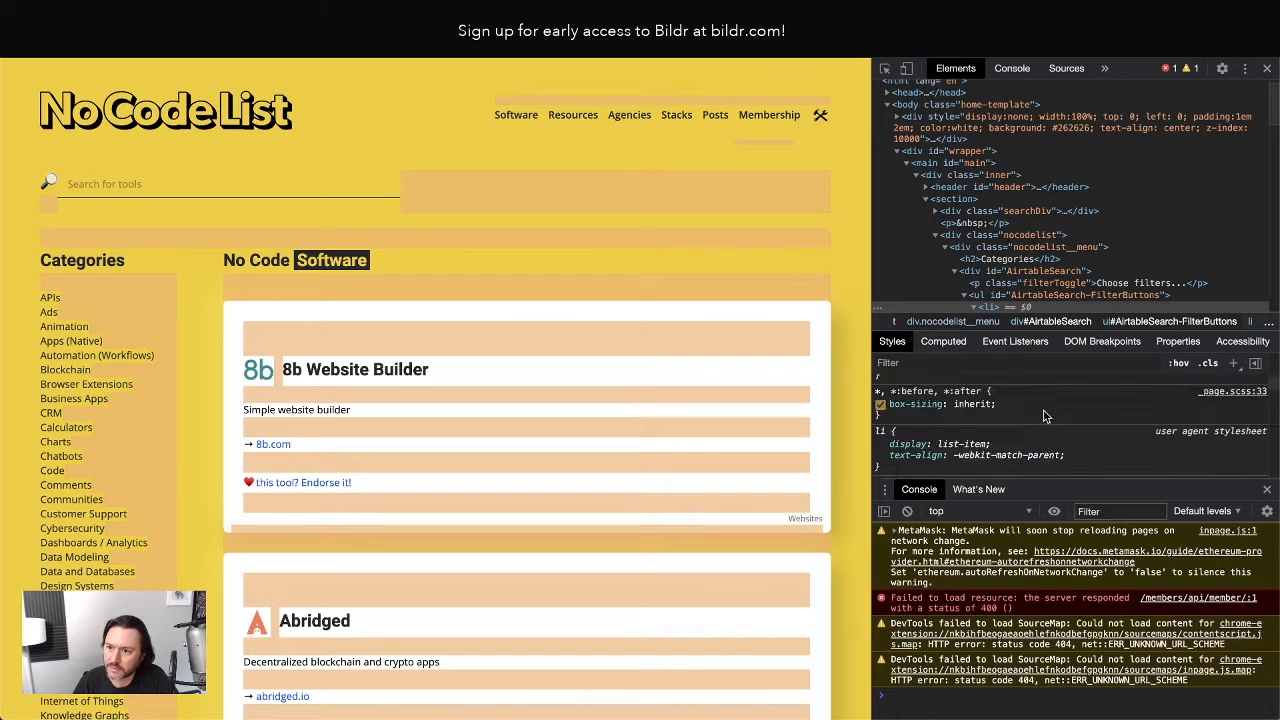
{"action": "scroll", "coordinate": [1046, 416], "scroll_direction": "up", "scroll_amount": 8}
{"action": "scroll", "coordinate": [467, 405], "scroll_direction": "down", "scroll_amount": 2}
{"action": "scroll", "coordinate": [1170, 181], "scroll_direction": "down", "scroll_amount": 2}
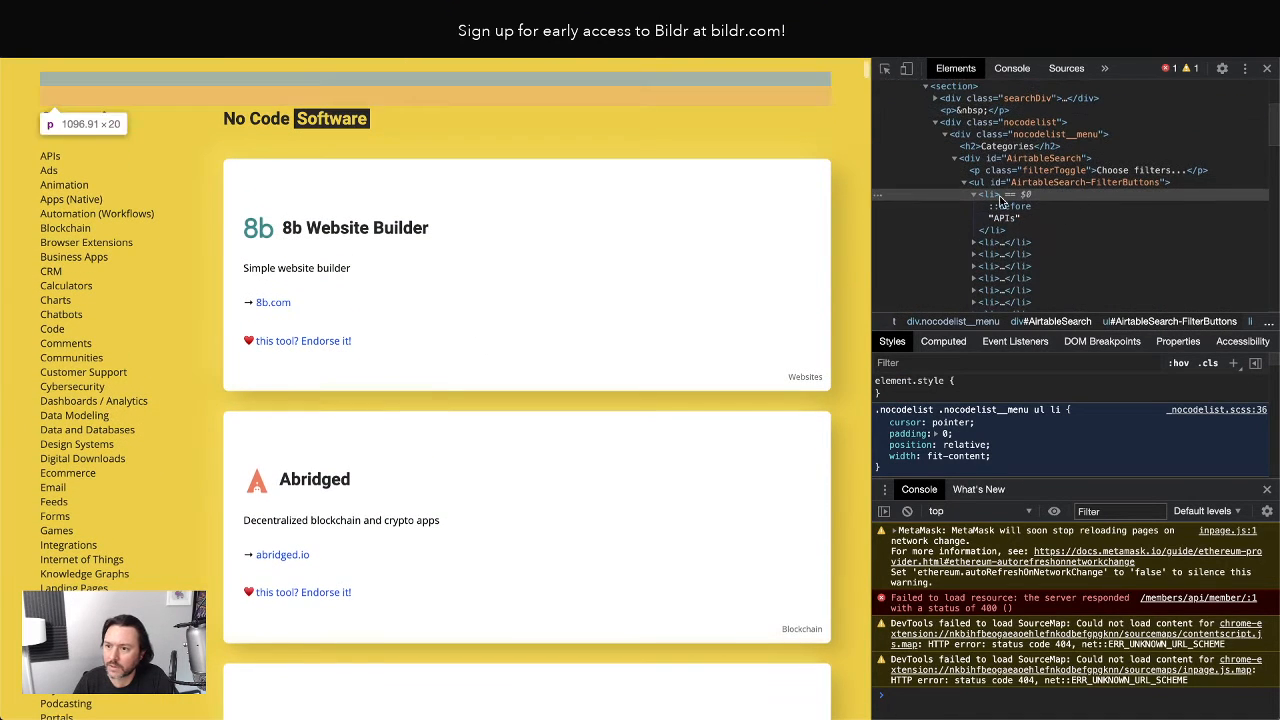
{"action": "left_click", "coordinate": [992, 185]}
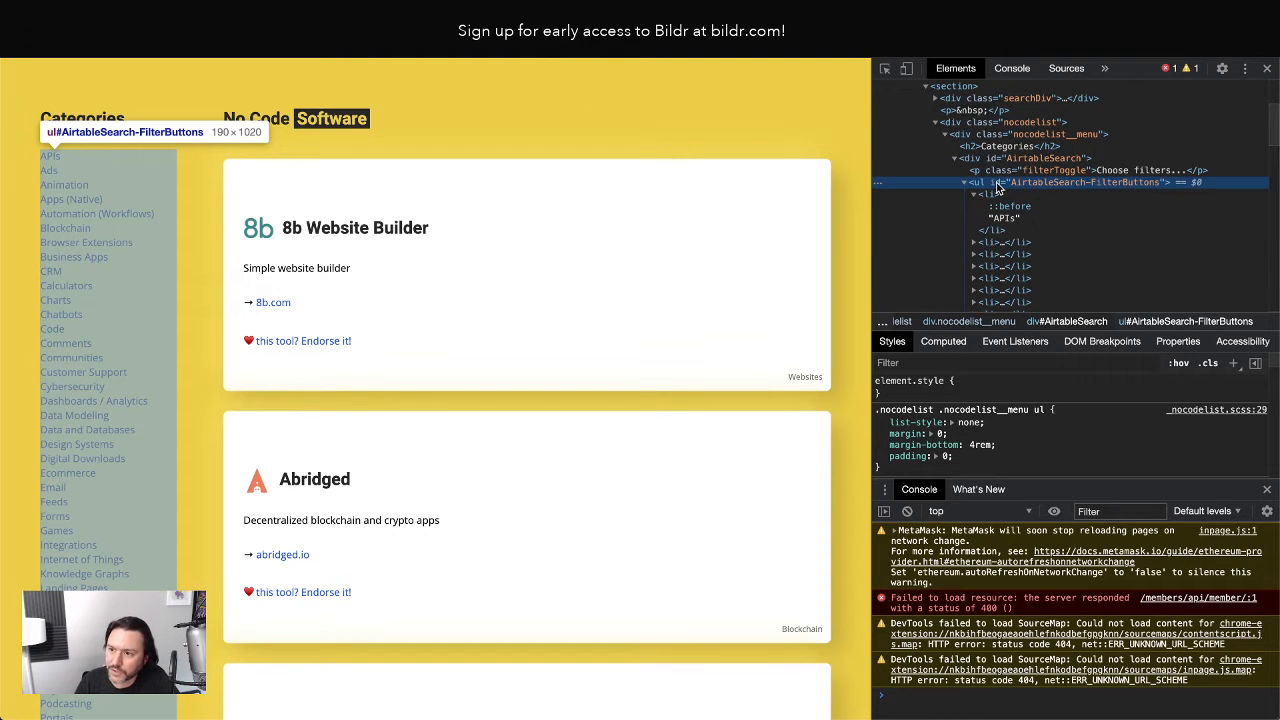
{"action": "scroll", "coordinate": [1024, 451], "scroll_direction": "down", "scroll_amount": 1}
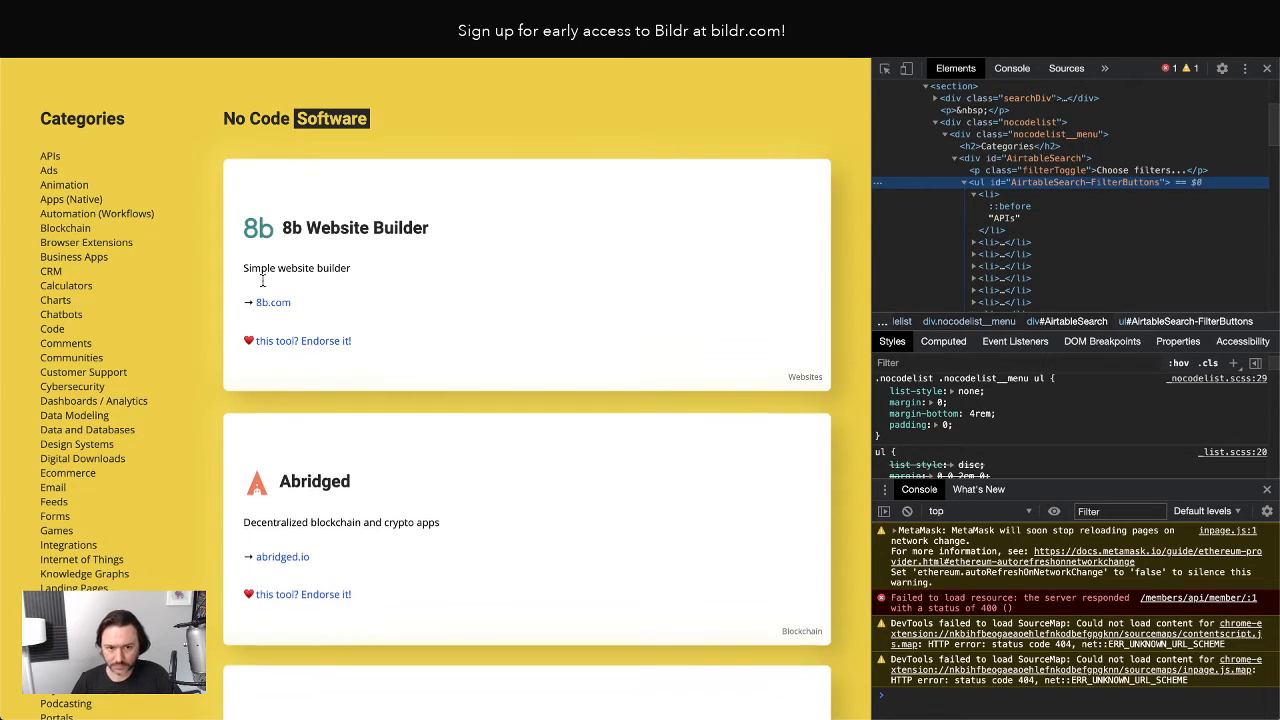
{"action": "scroll", "coordinate": [278, 309], "scroll_direction": "down", "scroll_amount": 10}
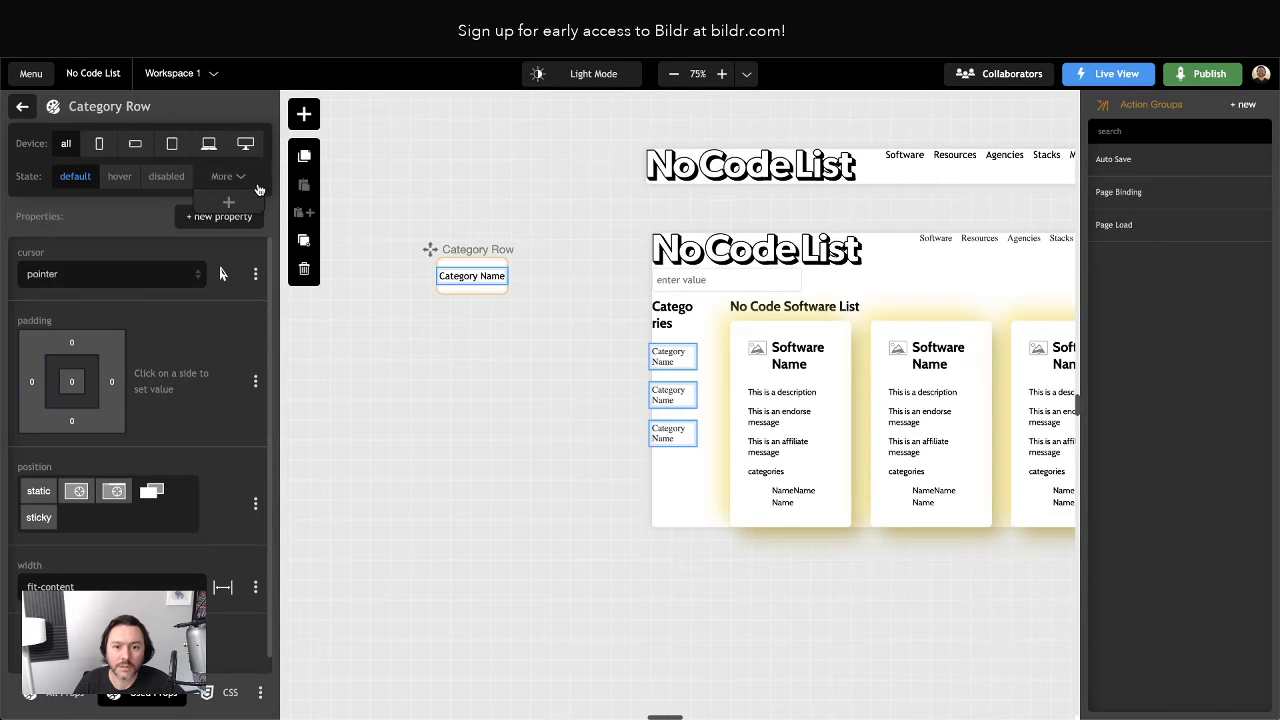
Compare the primary style classes of the category List of Rows and the Main Software List of cards on the Home page.
{"action": "left_click", "coordinate": [671, 359]}
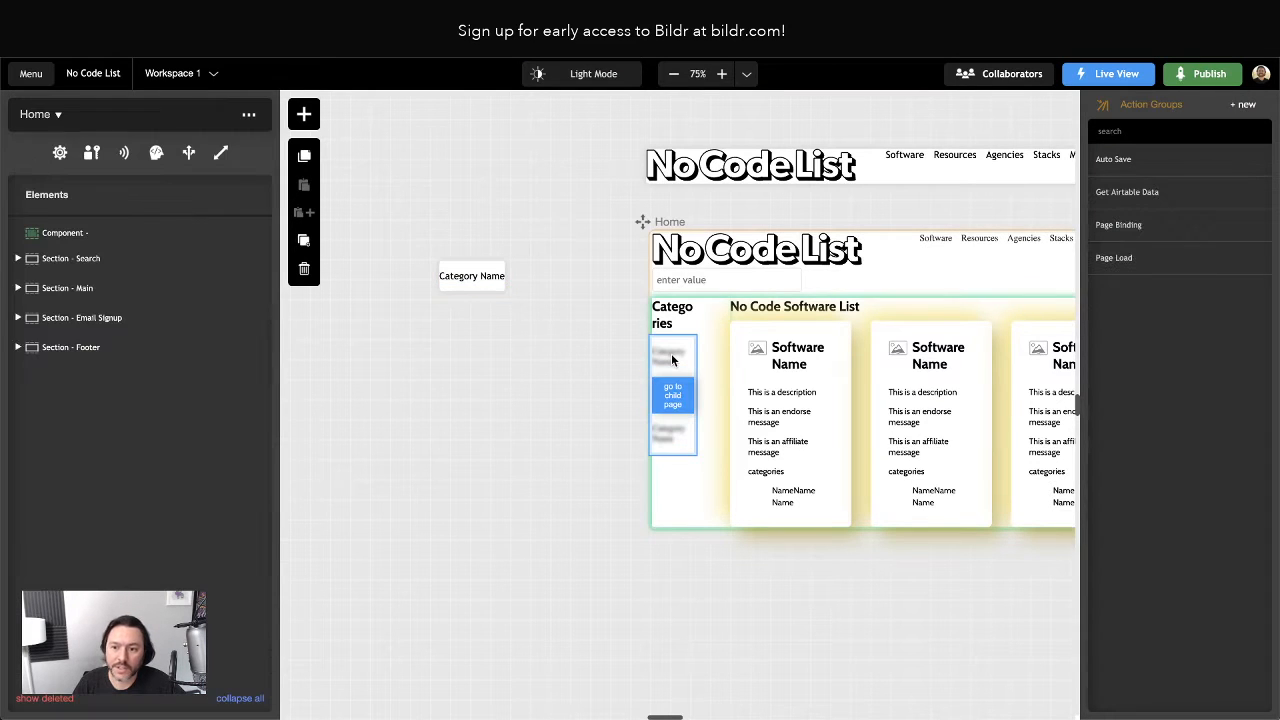
{"action": "left_click", "coordinate": [174, 416]}
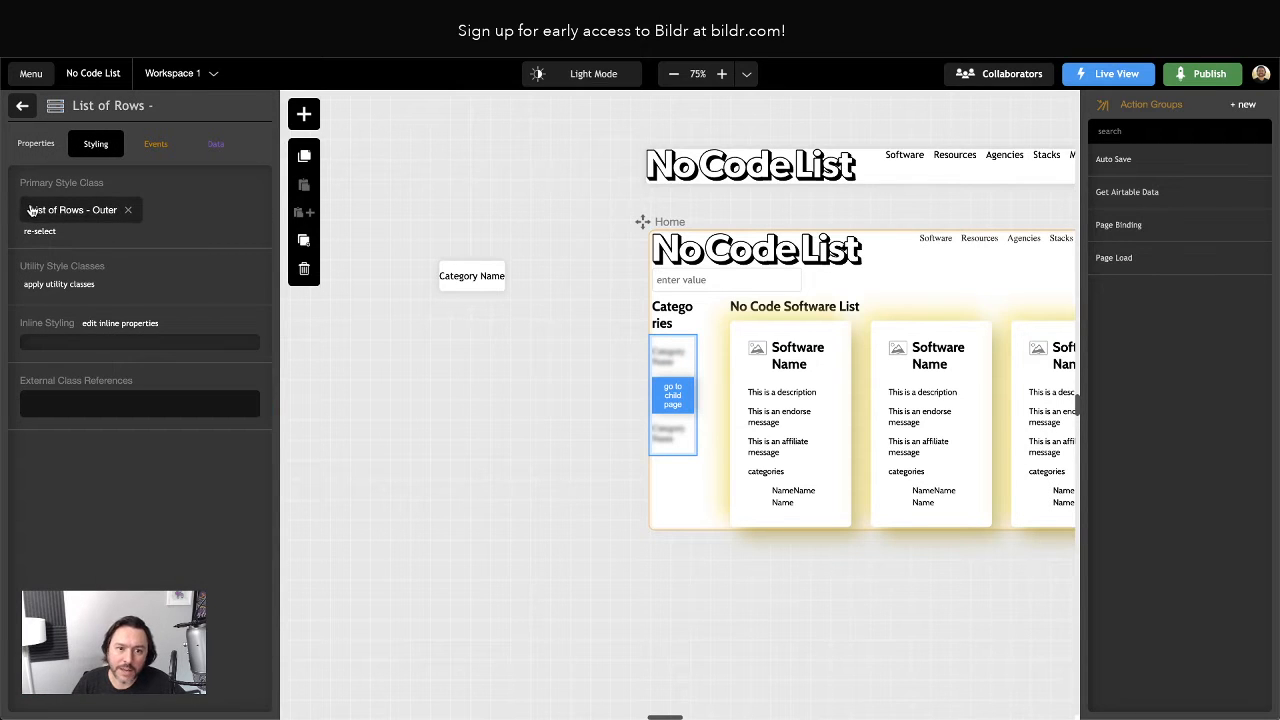
{"action": "left_click", "coordinate": [771, 396]}
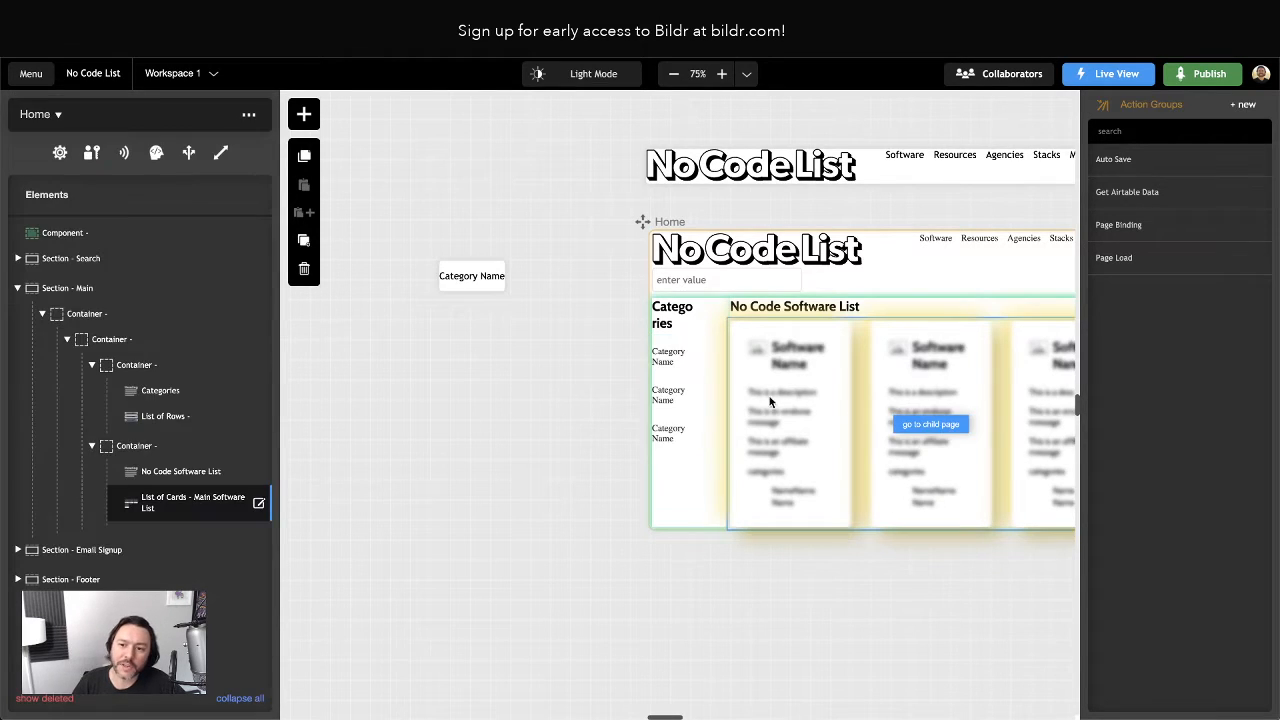
{"action": "left_click", "coordinate": [167, 509]}
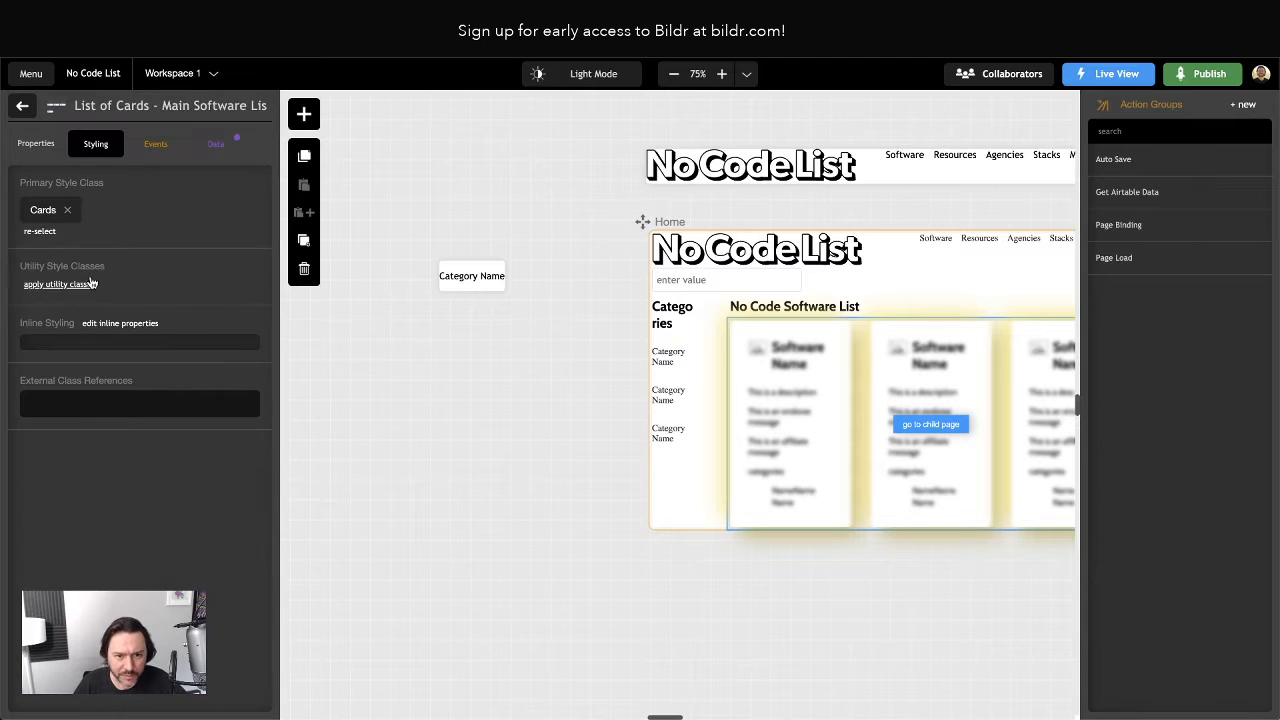
{"action": "left_click", "coordinate": [22, 106]}
Review the List of Rows - Outer class's spacing and flex properties and remove the class from the category List of Rows.
{"action": "left_click", "coordinate": [662, 365]}
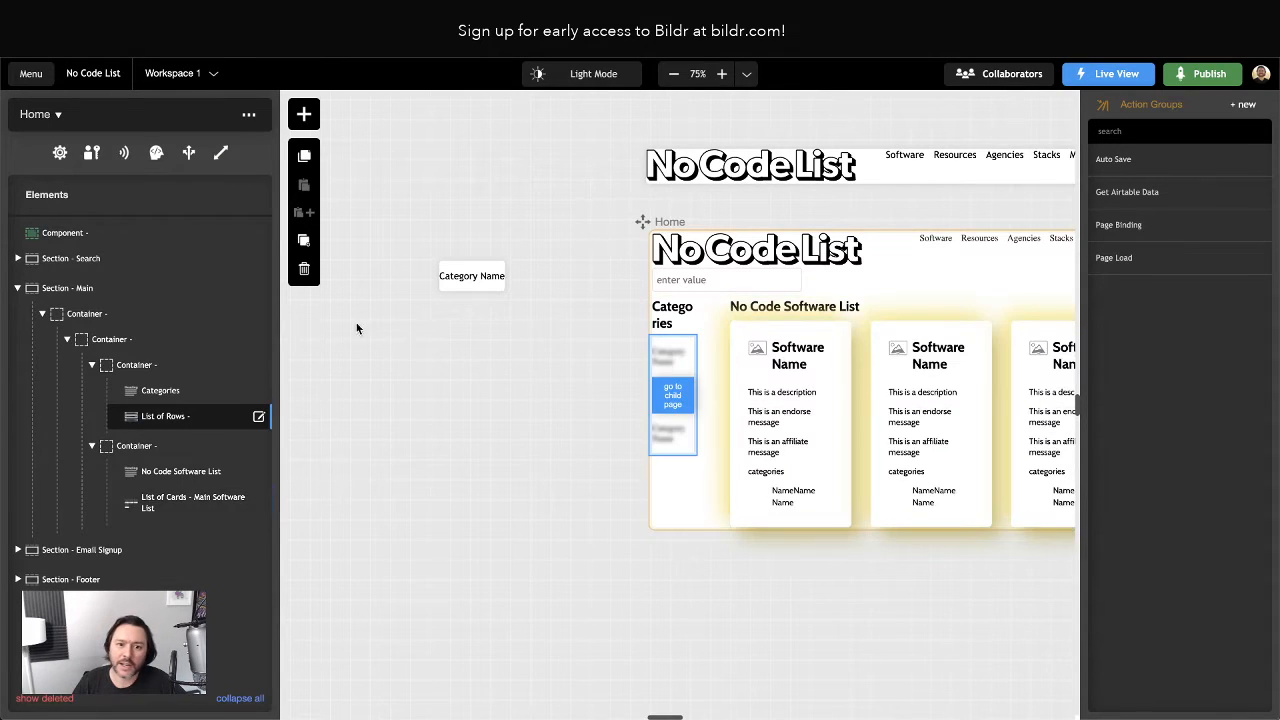
{"action": "left_click", "coordinate": [150, 416]}
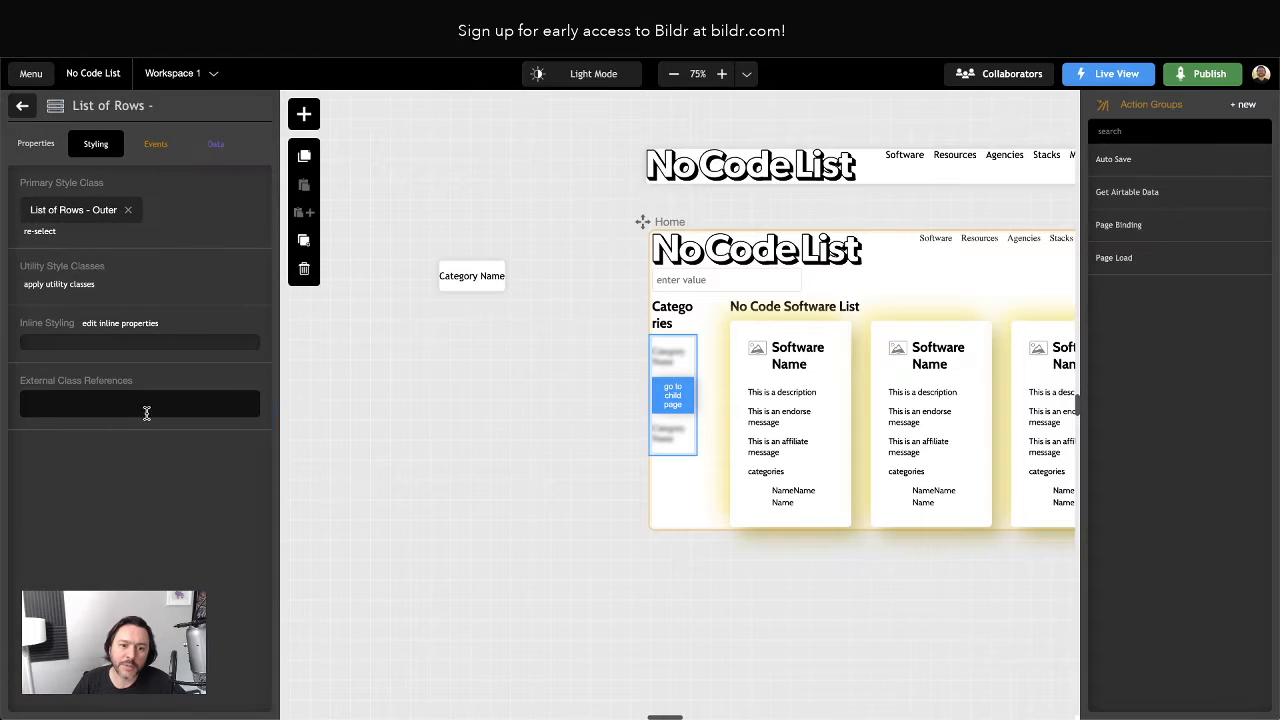
{"action": "left_click", "coordinate": [62, 212]}
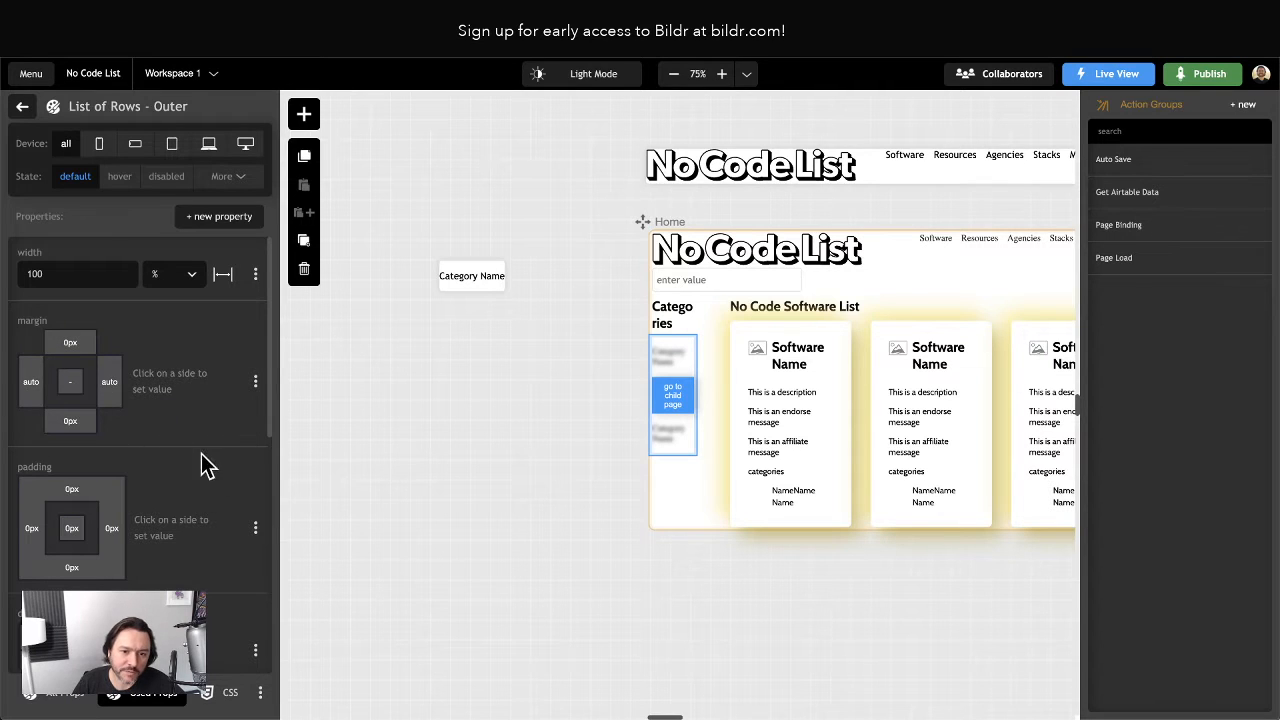
{"action": "scroll", "coordinate": [200, 460], "scroll_direction": "down", "scroll_amount": 3}
{"action": "scroll", "coordinate": [228, 456], "scroll_direction": "down", "scroll_amount": 2}
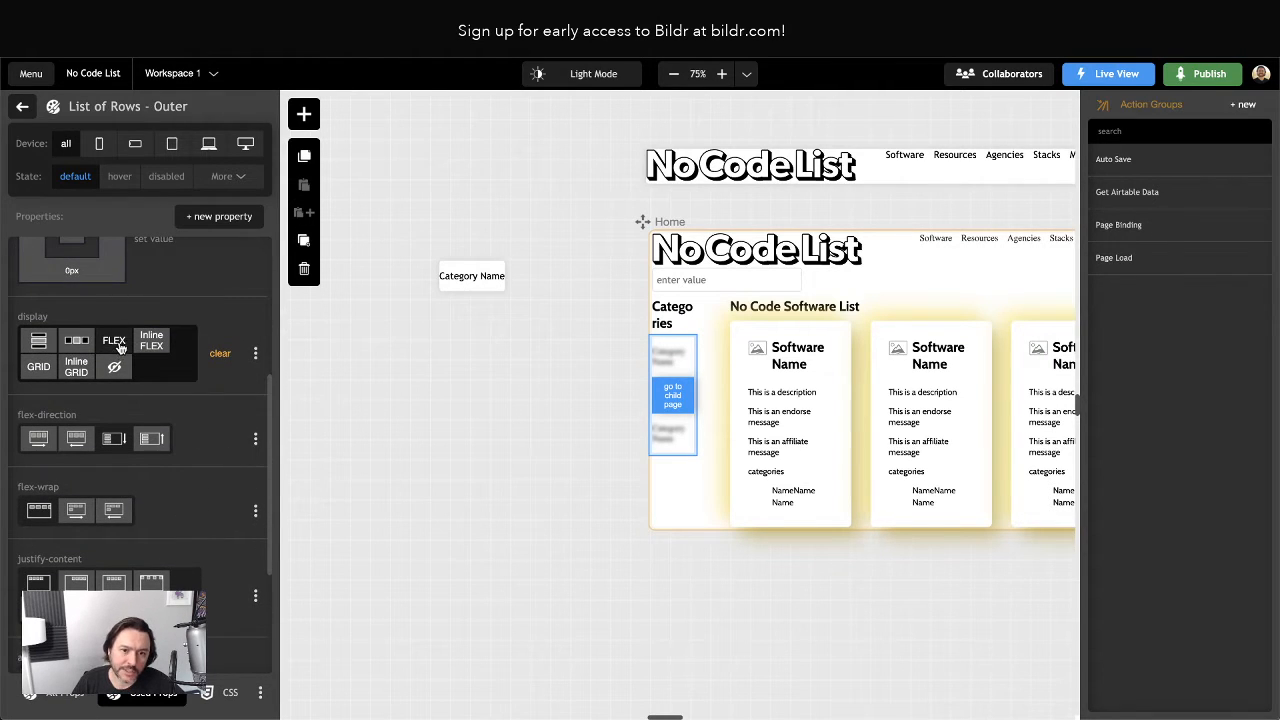
{"action": "left_click", "coordinate": [118, 341]}
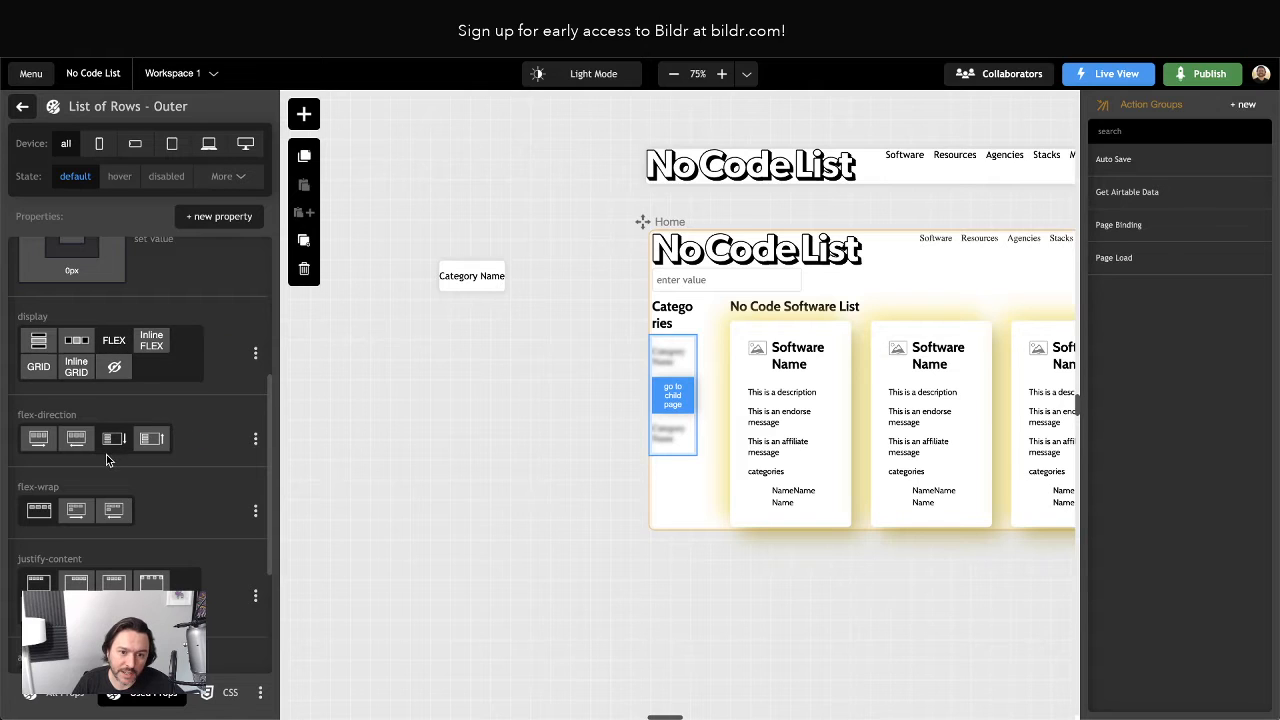
{"action": "scroll", "coordinate": [106, 454], "scroll_direction": "down", "scroll_amount": 2}
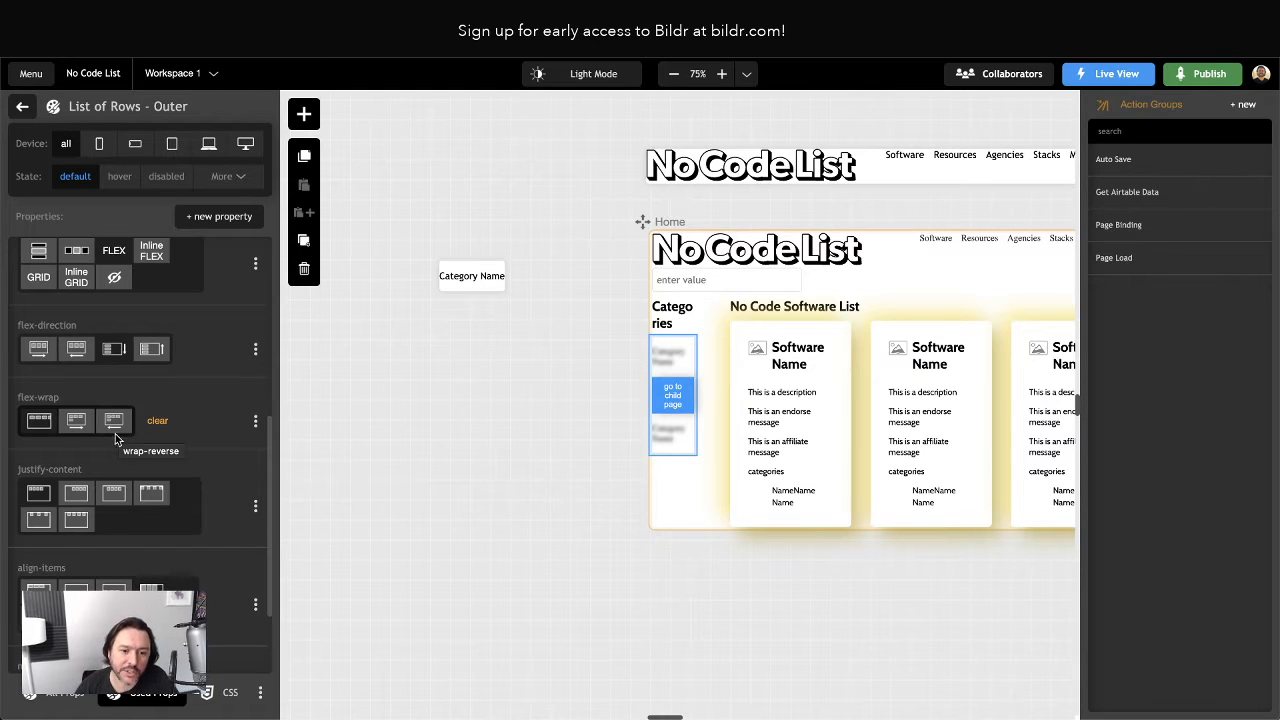
{"action": "scroll", "coordinate": [115, 433], "scroll_direction": "down", "scroll_amount": 3}
{"action": "scroll", "coordinate": [93, 325], "scroll_direction": "up", "scroll_amount": 10}
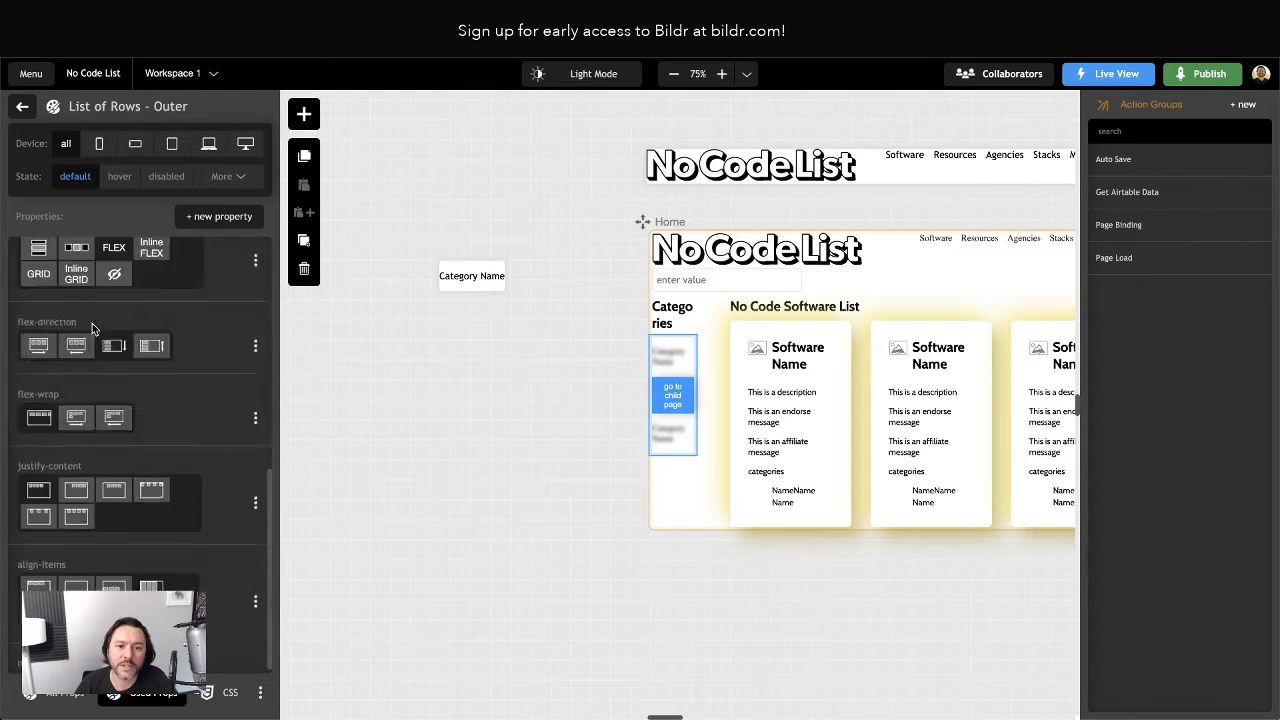
{"action": "left_click", "coordinate": [19, 112]}
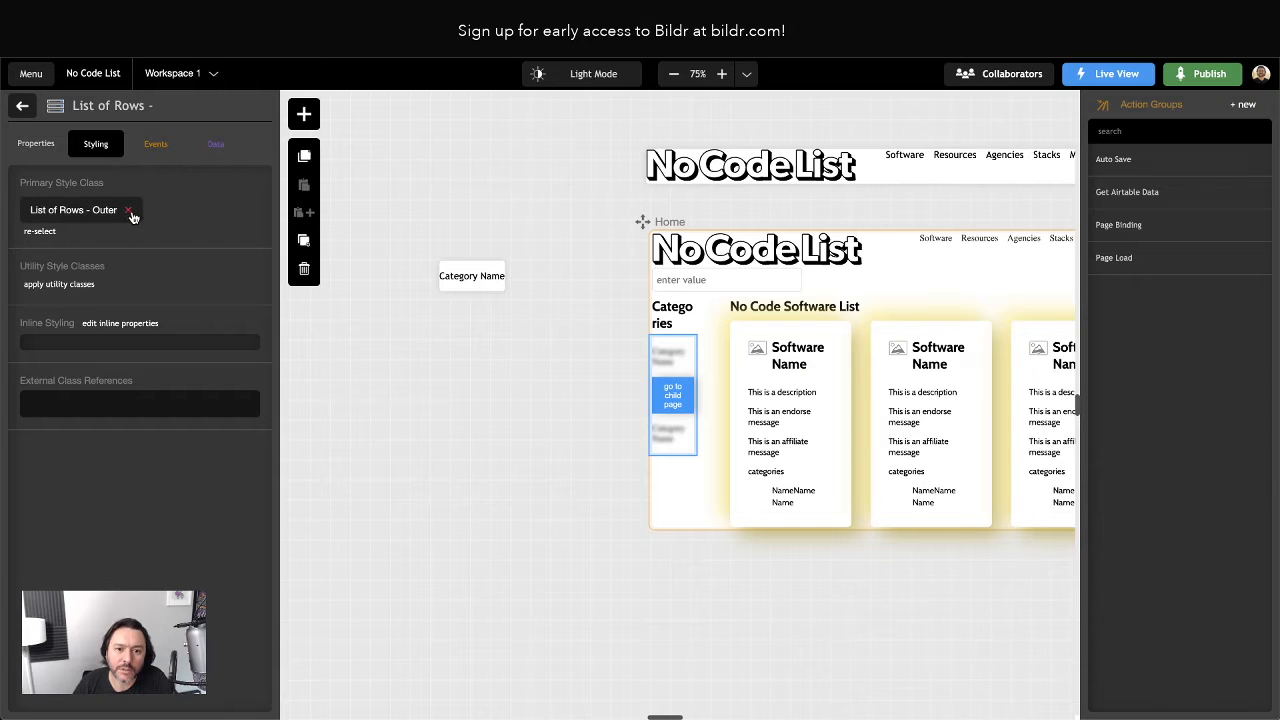
{"action": "left_click", "coordinate": [130, 211]}
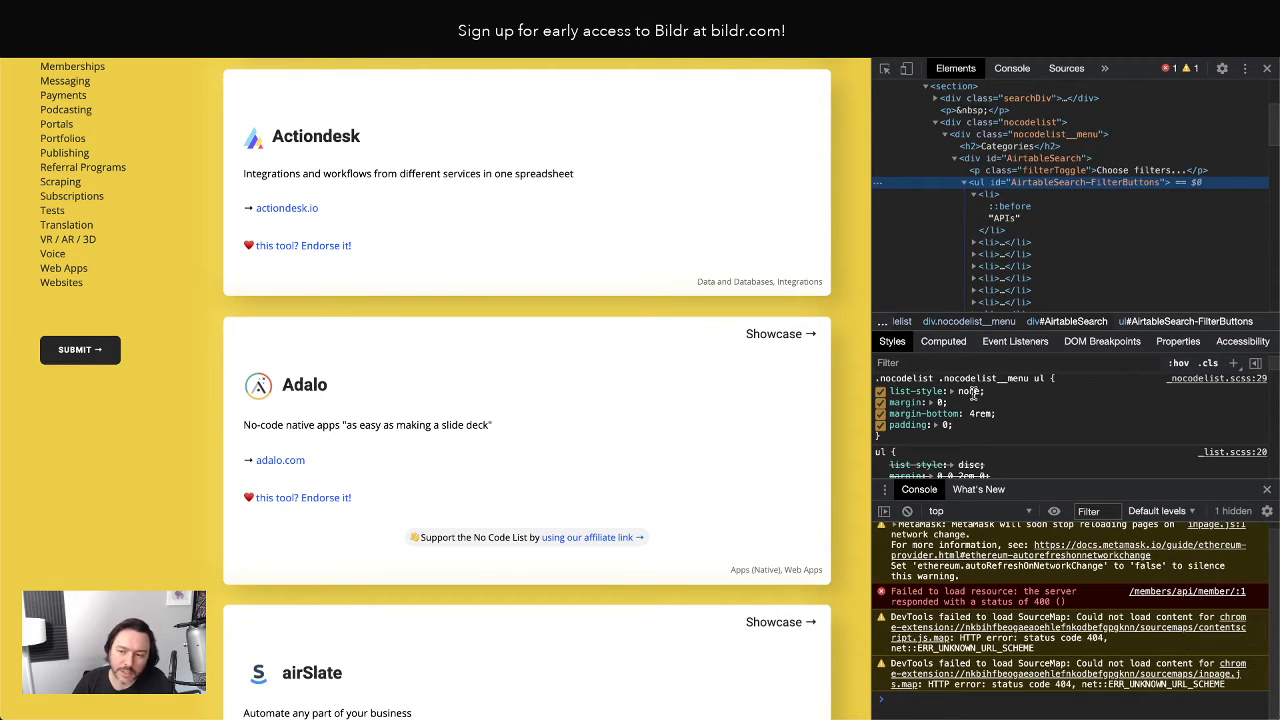
Copy the AirtableSearch-FilterButtons list's CSS declarations from the original site and create a Categories primary class for the category List of Rows in Bildr.
{"action": "left_click_drag", "start_coordinate": [890, 392], "coordinate": [957, 427]}
{"action": "key", "text": "ctrl+c"}
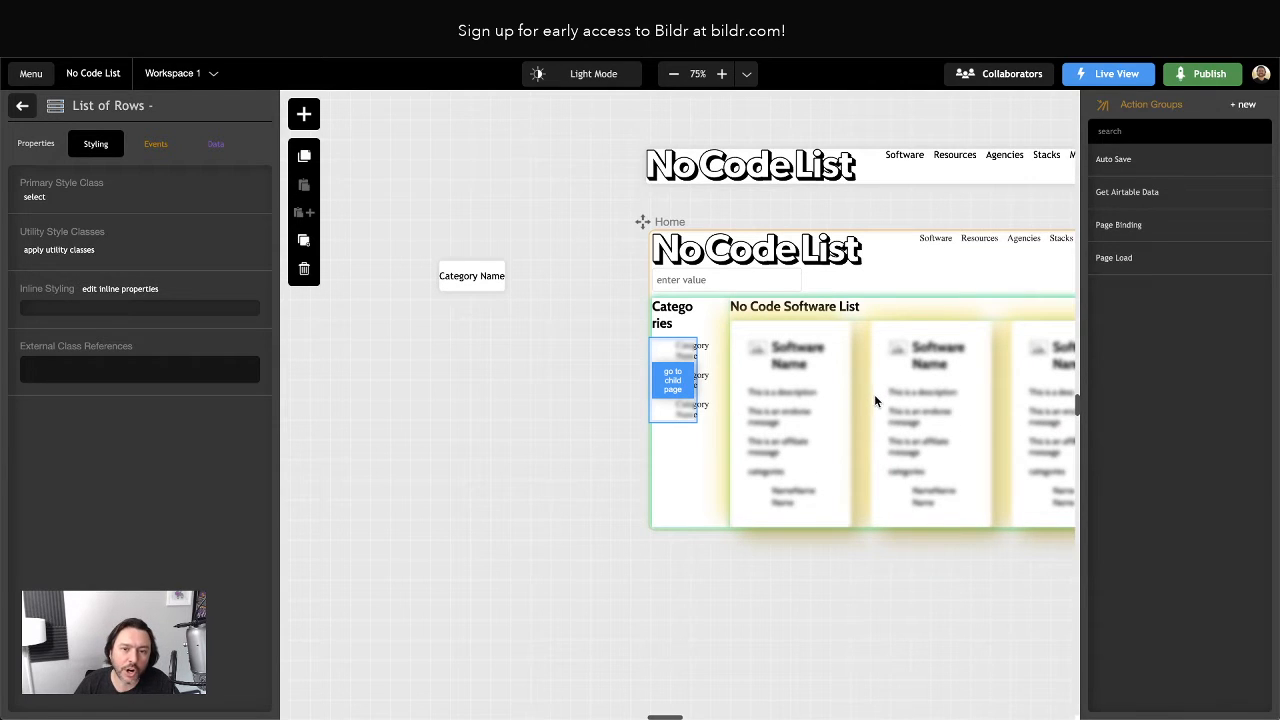
{"action": "left_click", "coordinate": [35, 197]}
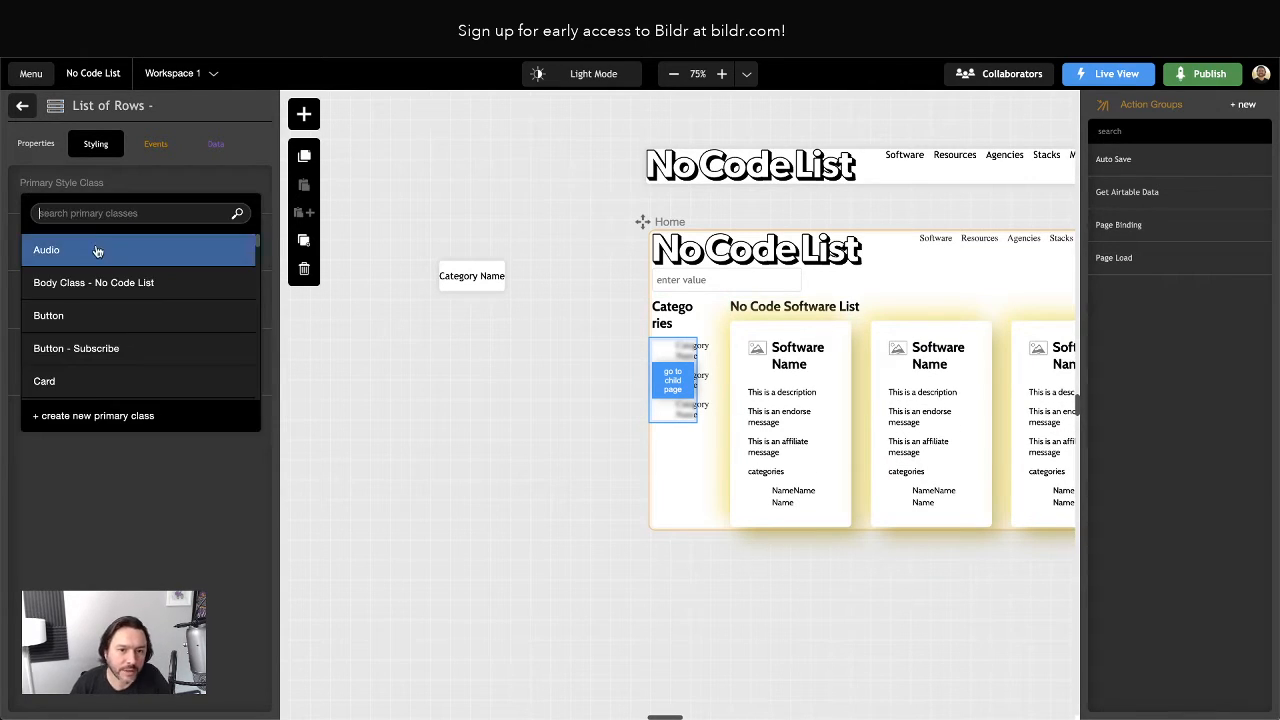
{"action": "left_click", "coordinate": [88, 415]}
{"action": "type", "text": "Categories"}
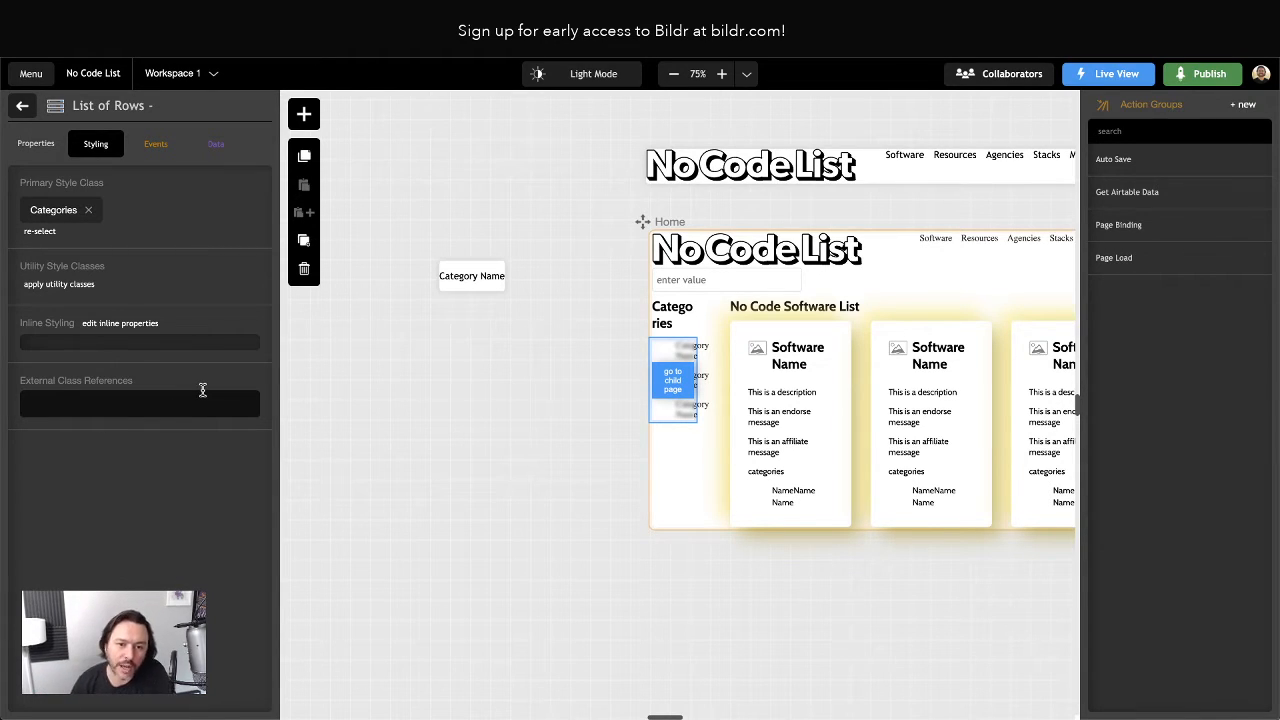
Paste list-style: none, margin: 0, margin-bottom: 4rem and padding: 0 into the Categories class's CSS and remove the extra indentation.
{"action": "left_click", "coordinate": [52, 211]}
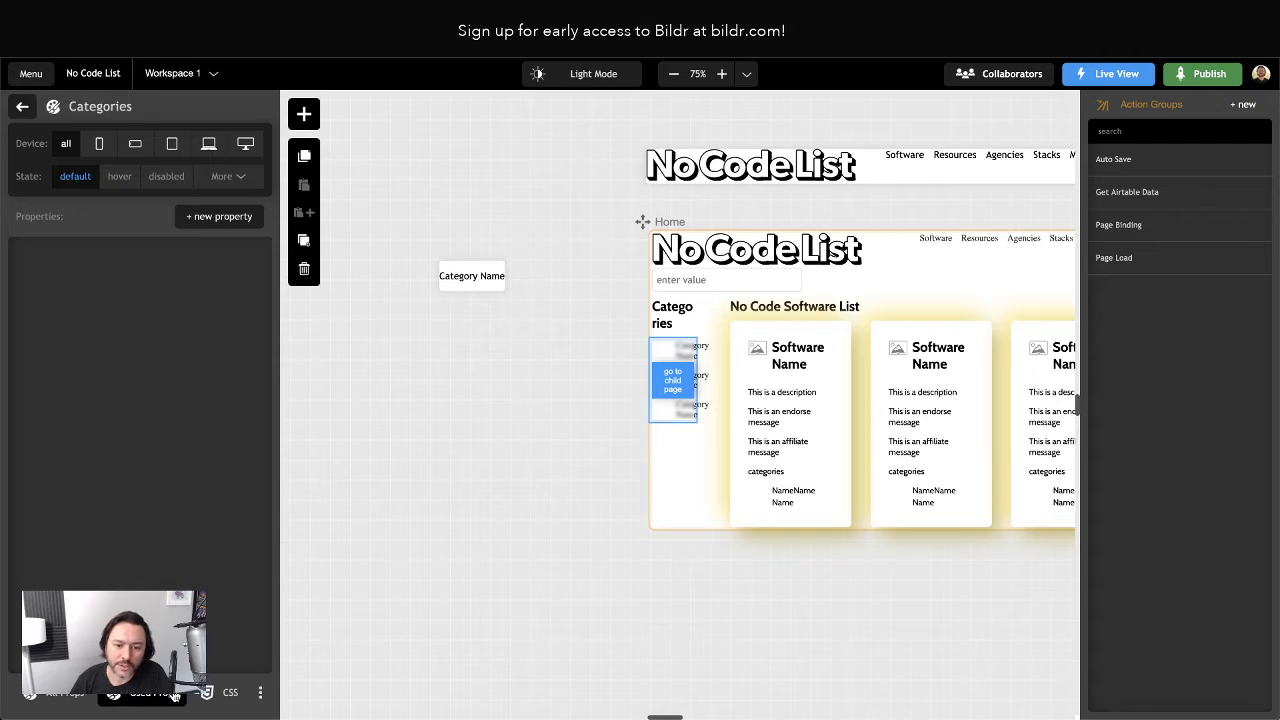
{"action": "left_click", "coordinate": [206, 692]}
{"action": "left_click", "coordinate": [142, 405]}
{"action": "key", "text": "ctrl+v"}
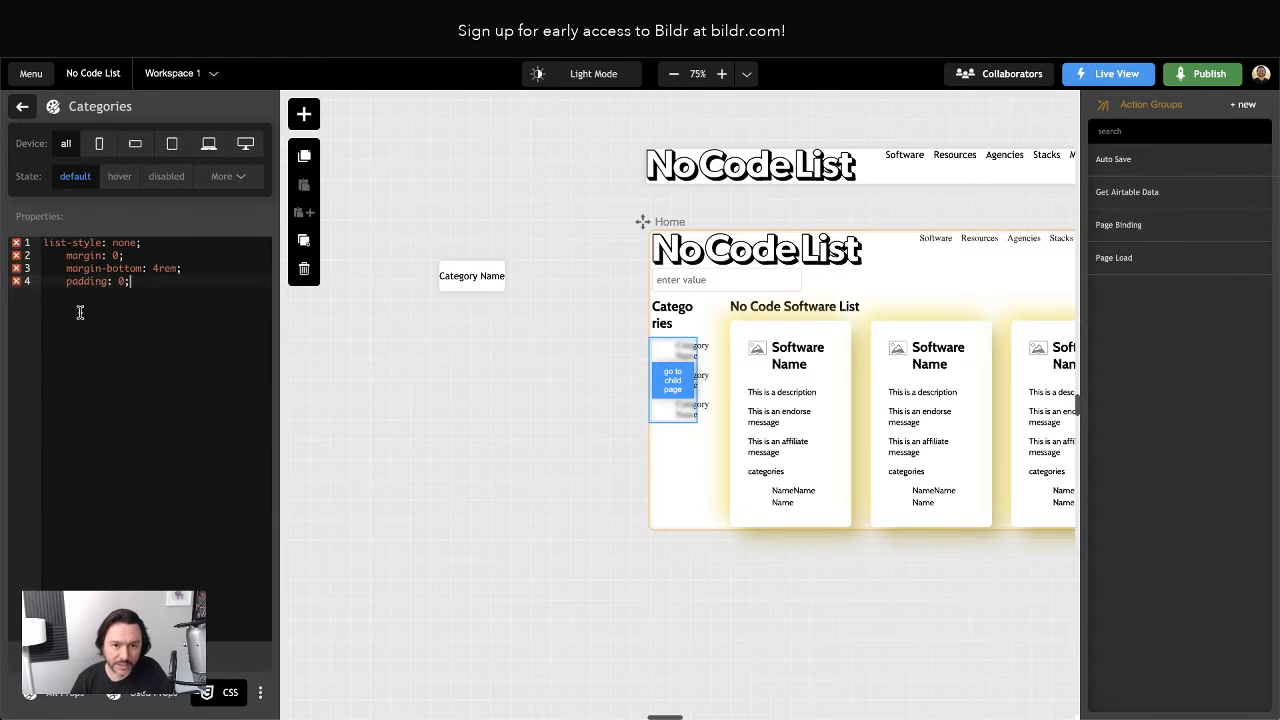
{"action": "left_click_drag", "start_coordinate": [67, 257], "coordinate": [44, 282]}
{"action": "key", "text": "BackSpace"}
{"action": "key", "text": "BackSpace"}
{"action": "key", "text": "BackSpace"}
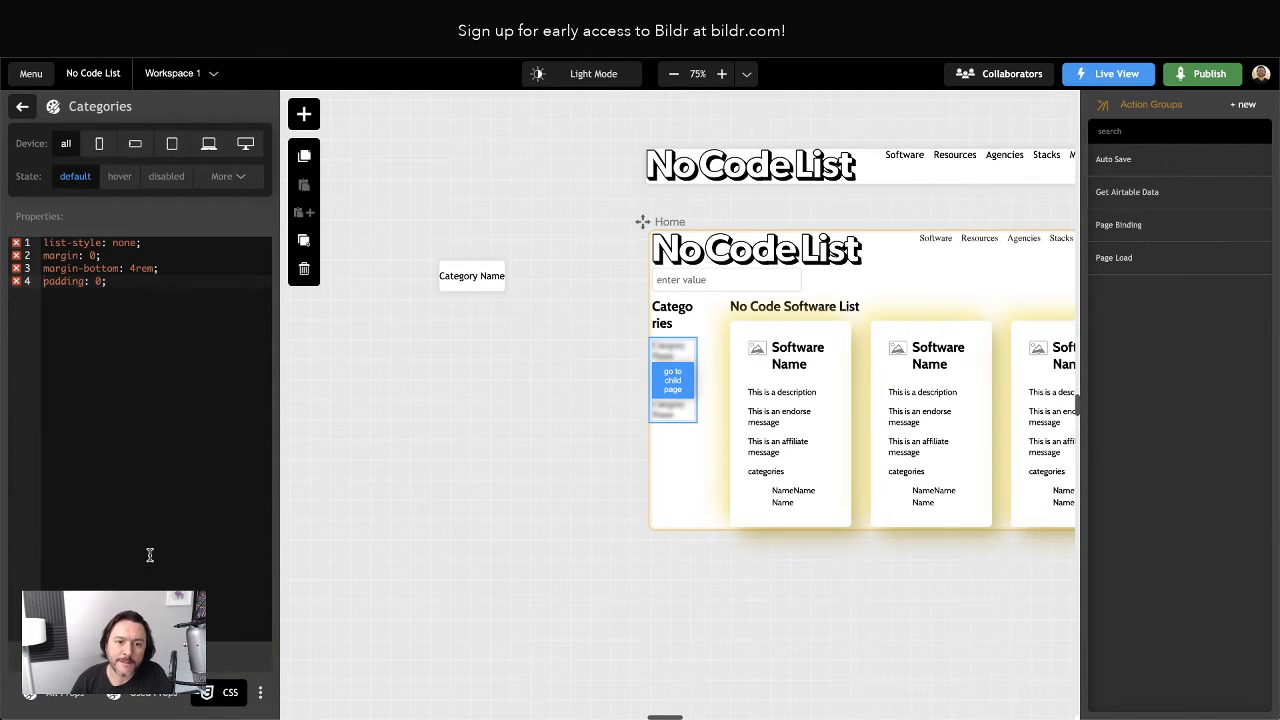
Set the bottom side of the Categories class's margin property to 4 rem and remove the separate margin-bottom property.
{"action": "left_click", "coordinate": [150, 694]}
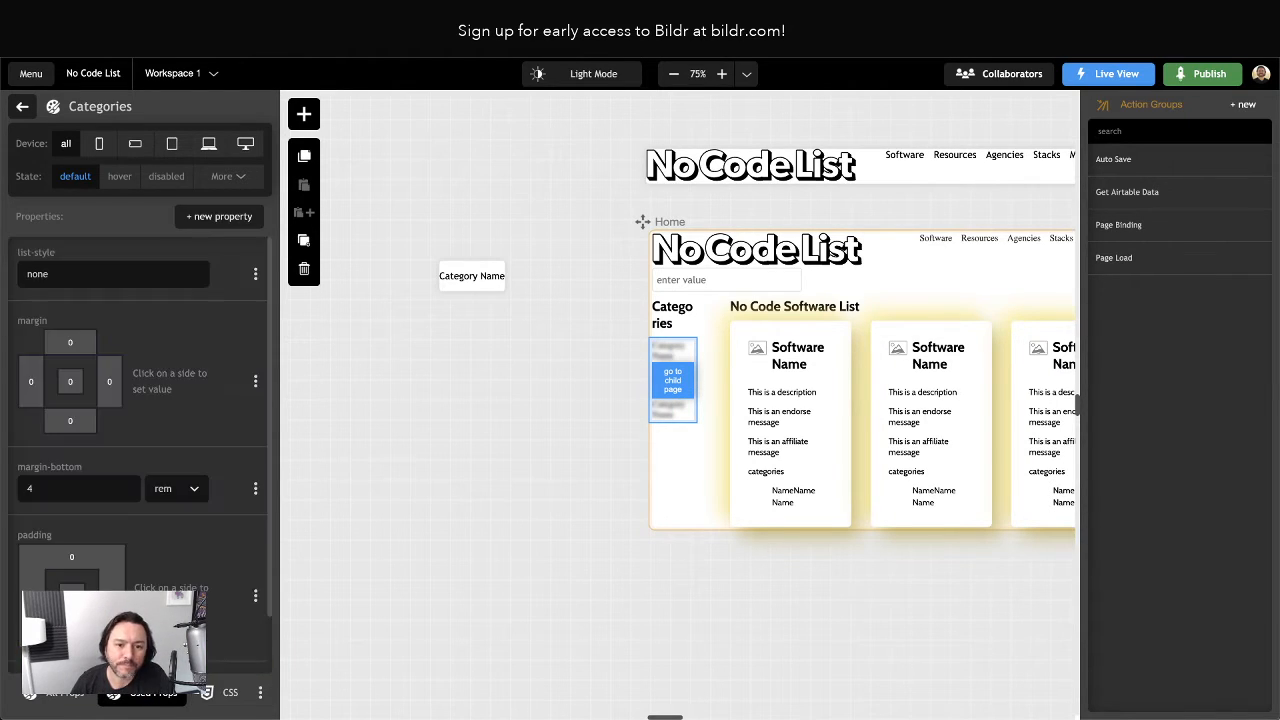
{"action": "scroll", "coordinate": [150, 330], "scroll_direction": "down", "scroll_amount": 1}
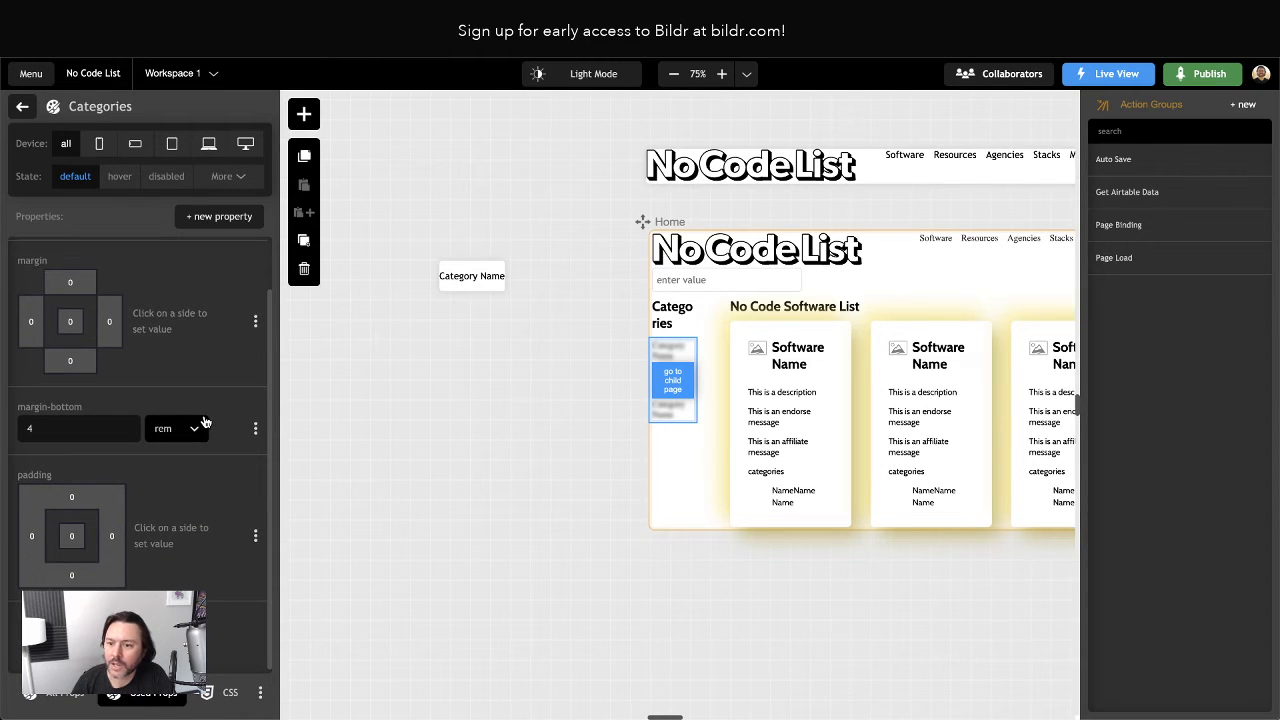
{"action": "scroll", "coordinate": [163, 325], "scroll_direction": "up", "scroll_amount": 1}
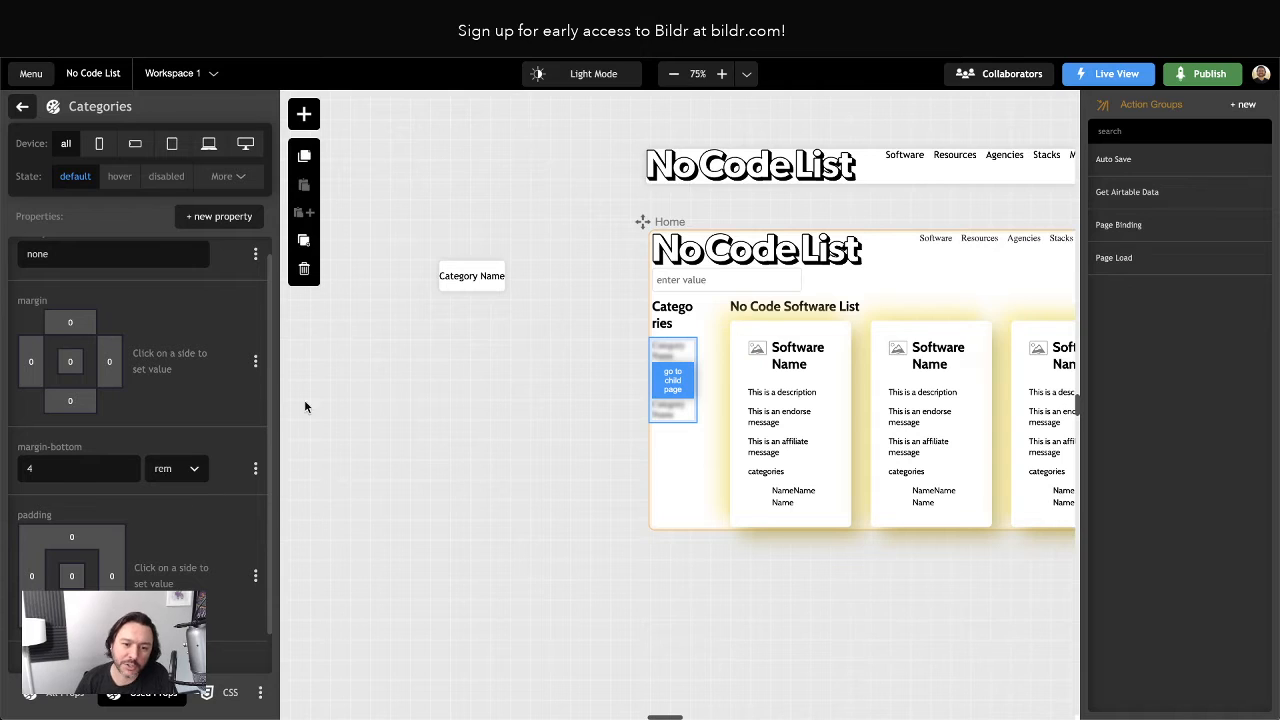
{"action": "left_click", "coordinate": [70, 401]}
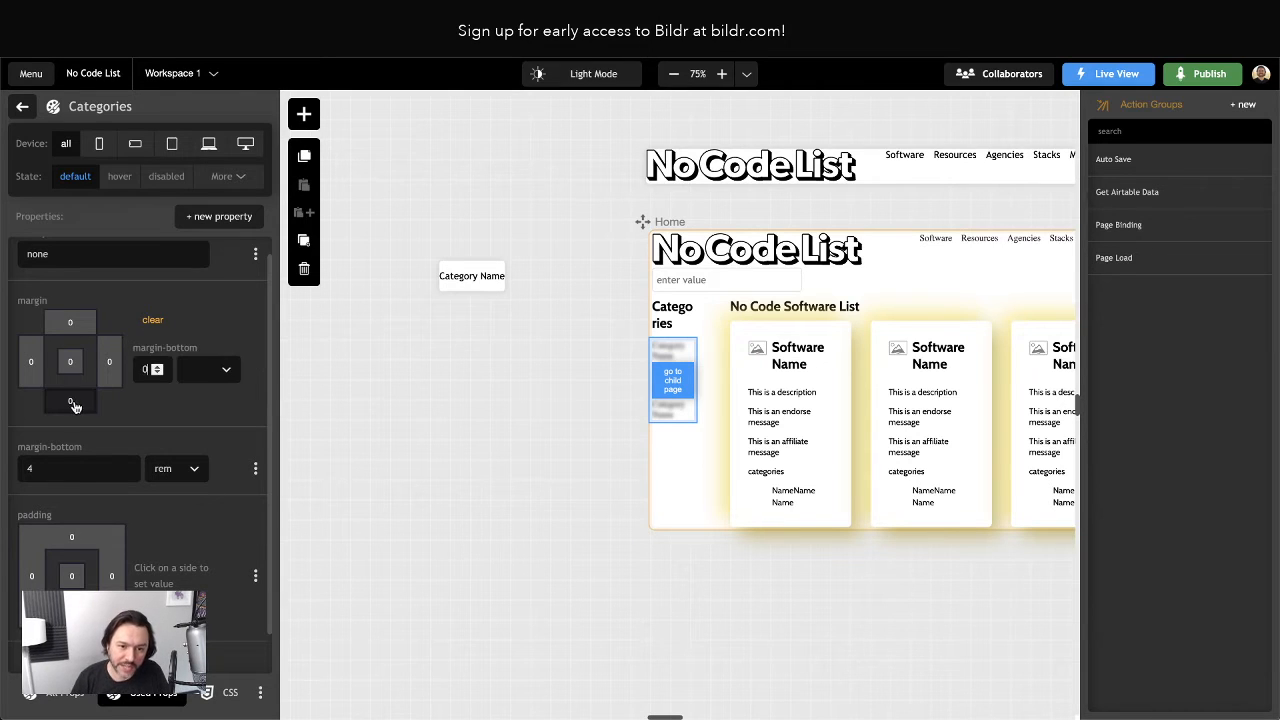
{"action": "double_click", "coordinate": [146, 370]}
{"action": "type", "text": "4"}
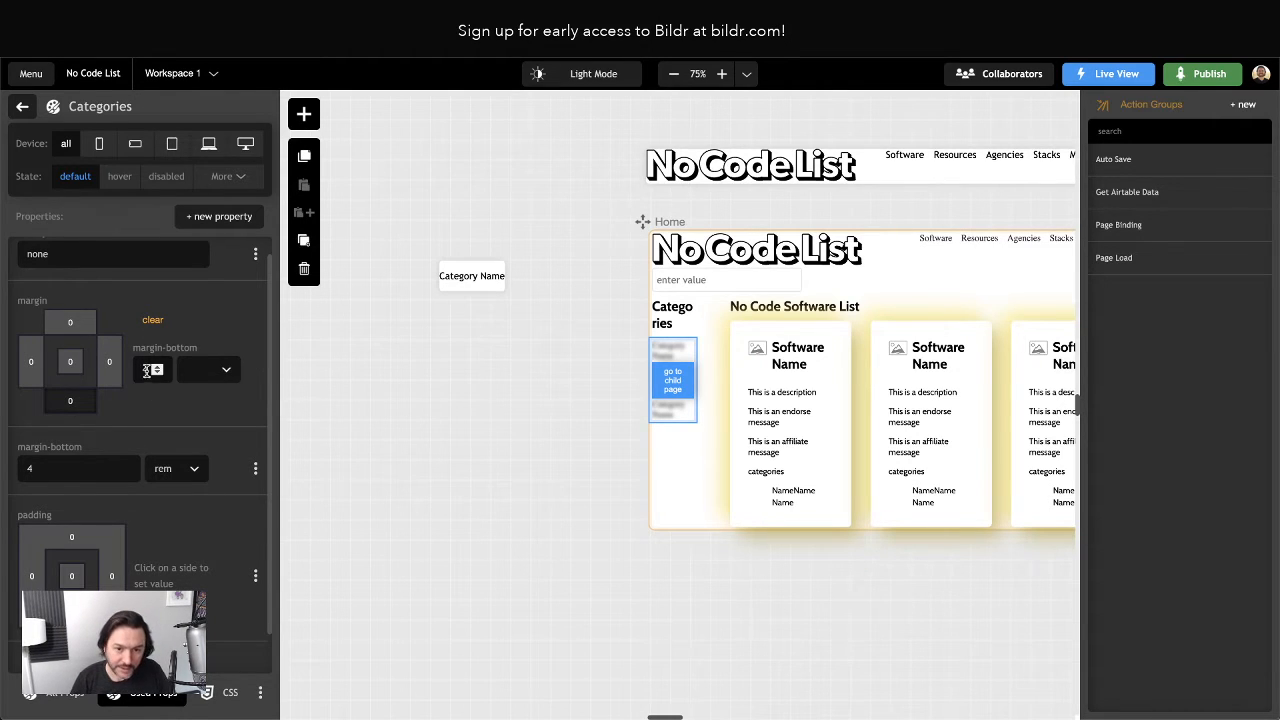
{"action": "left_click", "coordinate": [222, 372]}
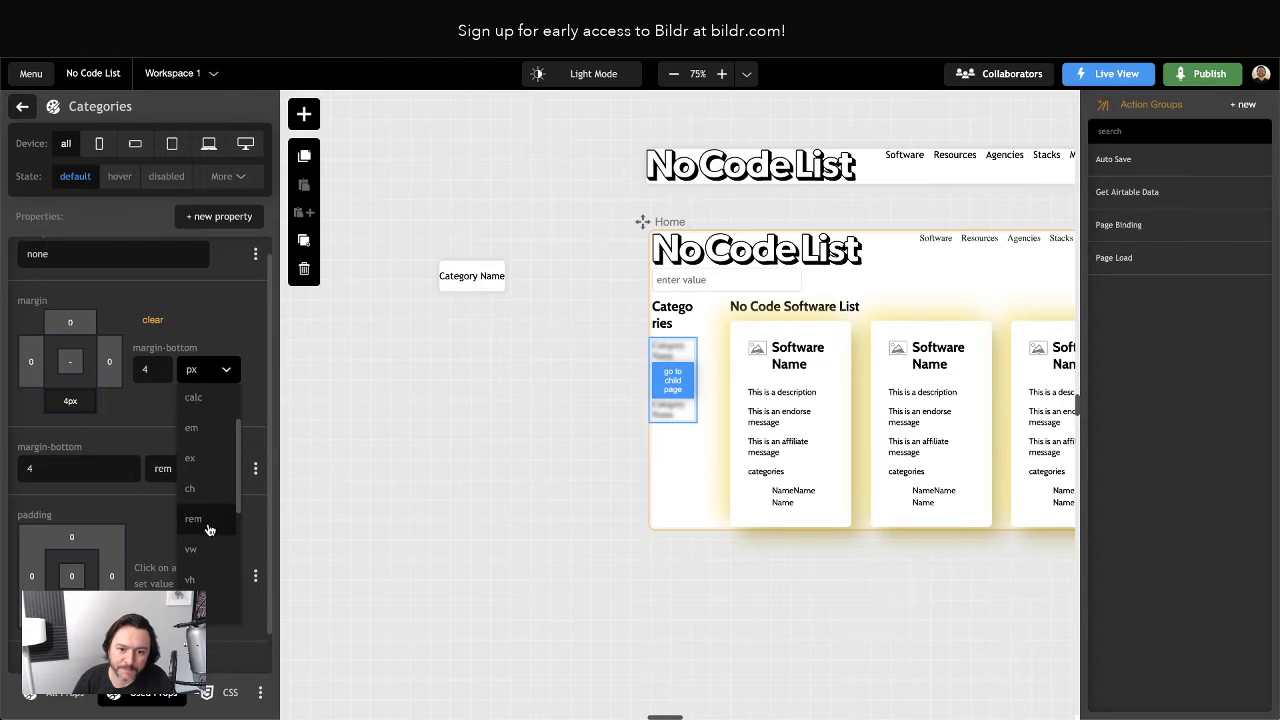
{"action": "left_click", "coordinate": [198, 519]}
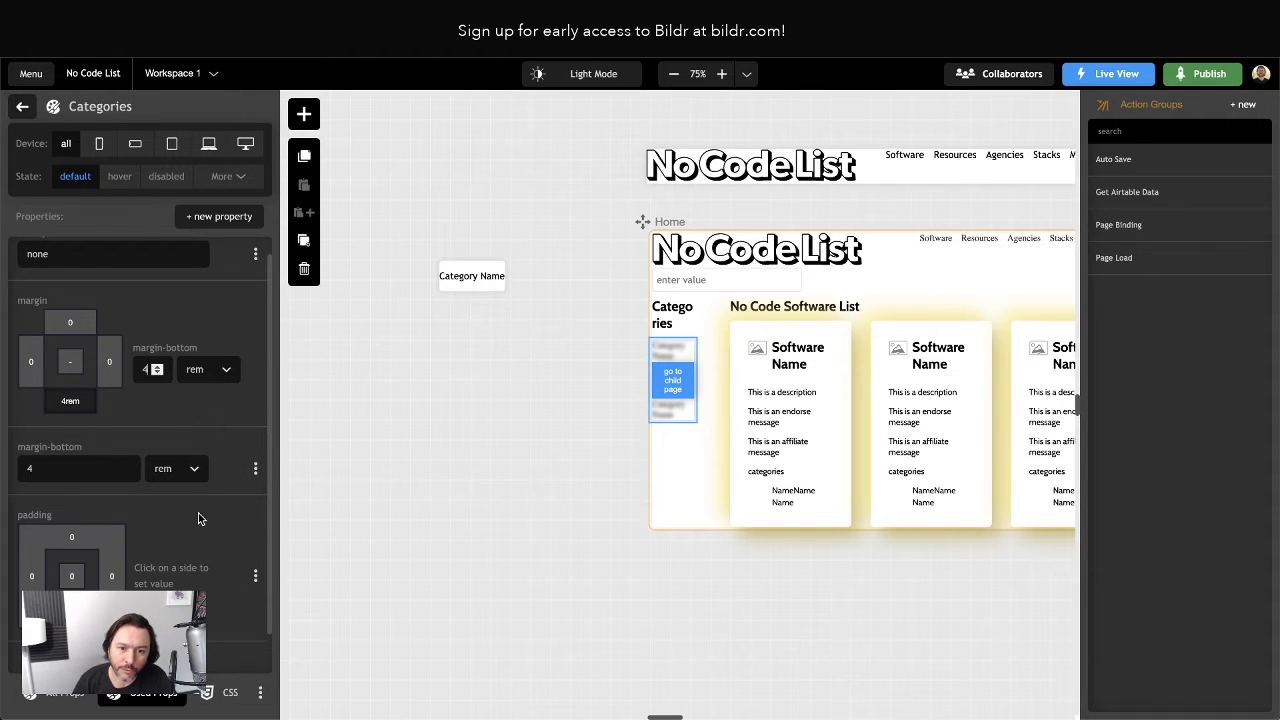
{"action": "left_click", "coordinate": [255, 469]}
{"action": "left_click", "coordinate": [183, 562]}
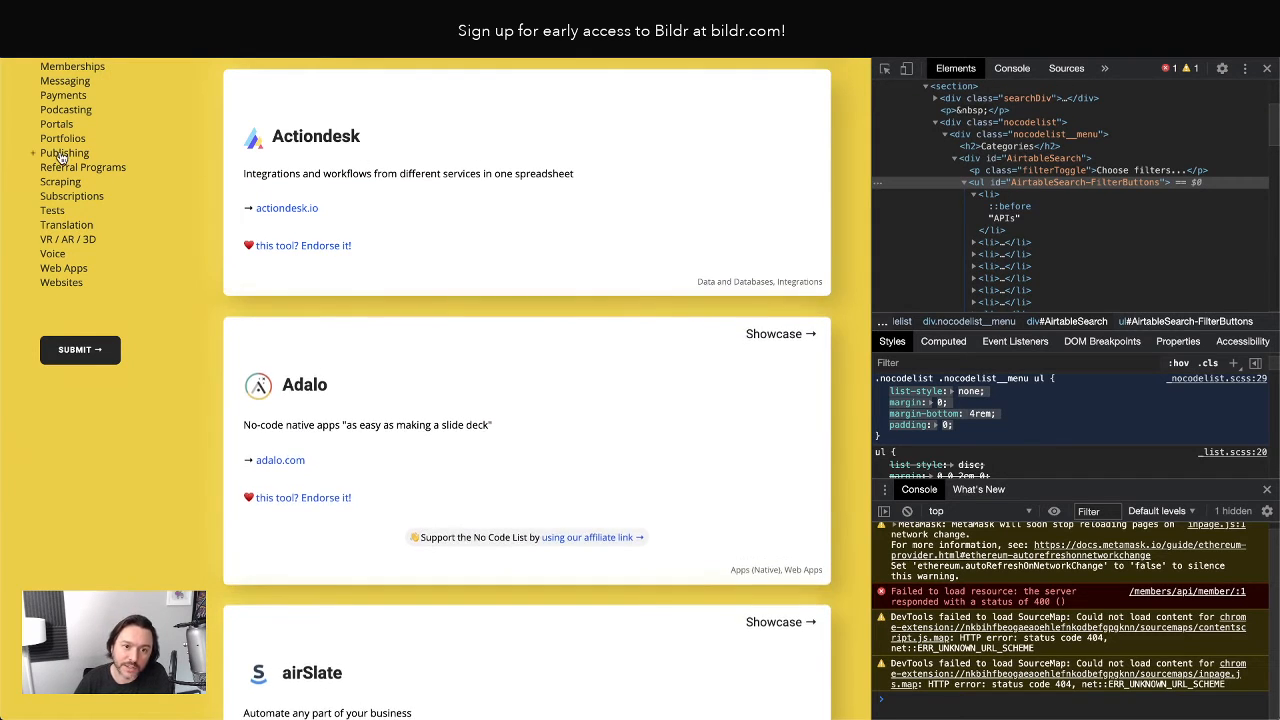
Switch to the original No Code List site and toggle the Animation category filter on and off twice to examine its behaviour.
{"action": "scroll", "coordinate": [208, 187], "scroll_direction": "up", "scroll_amount": 8}
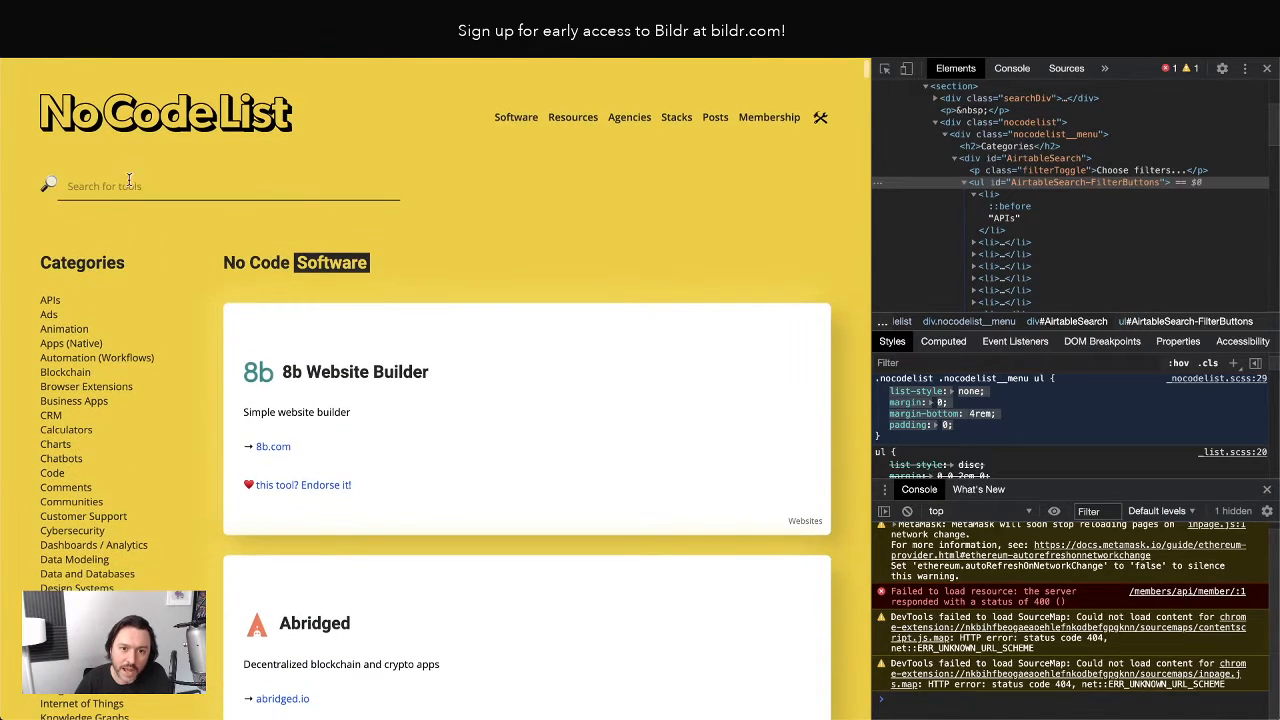
{"action": "left_click", "coordinate": [60, 329]}
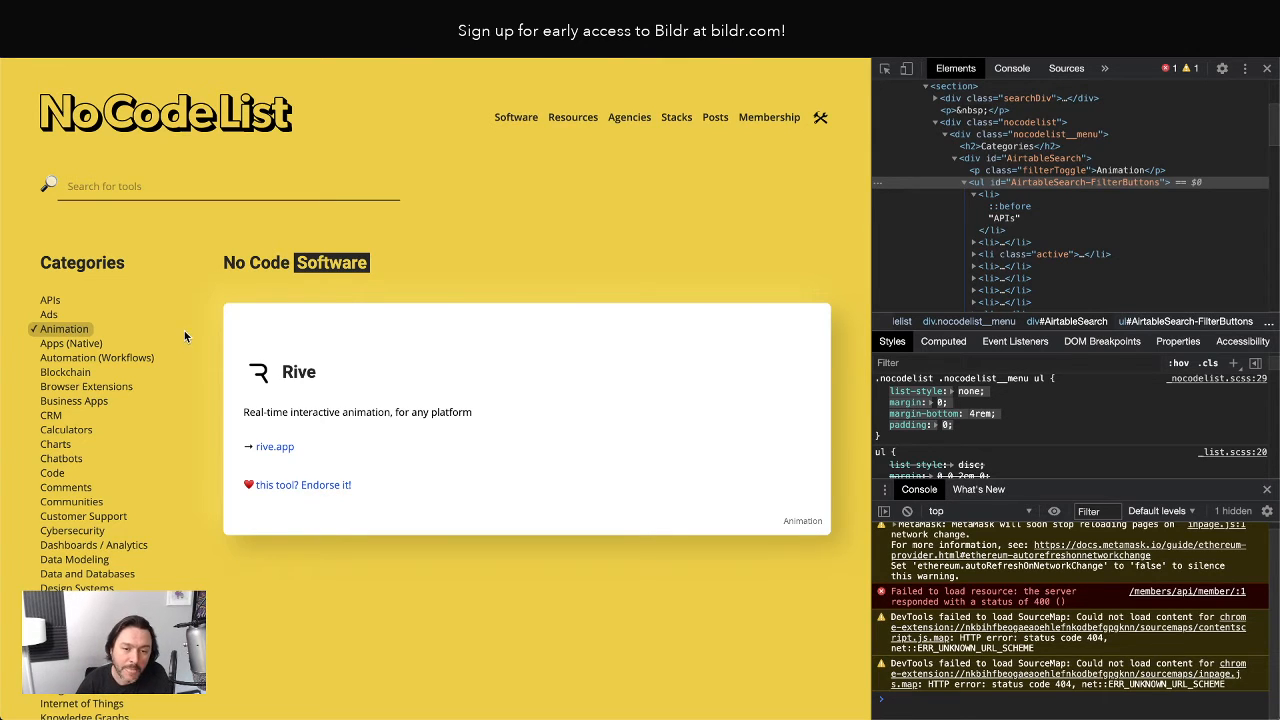
{"action": "left_click", "coordinate": [52, 331]}
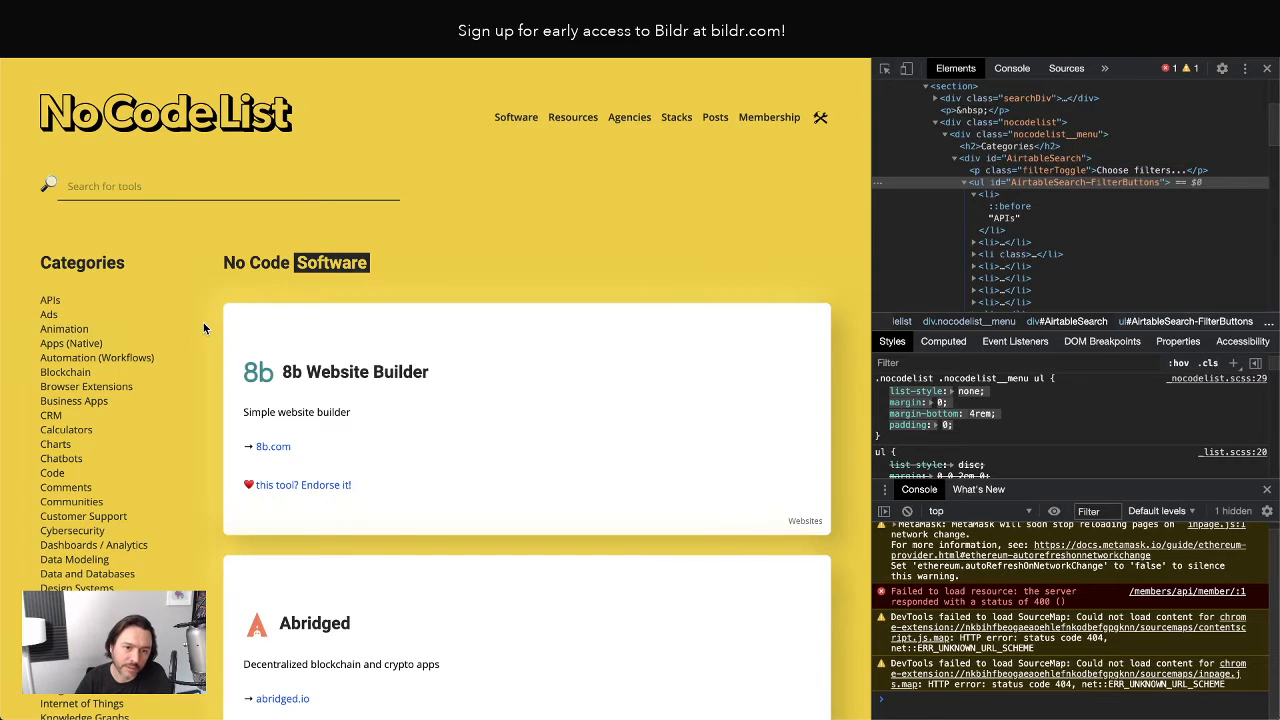
{"action": "left_click", "coordinate": [50, 331]}
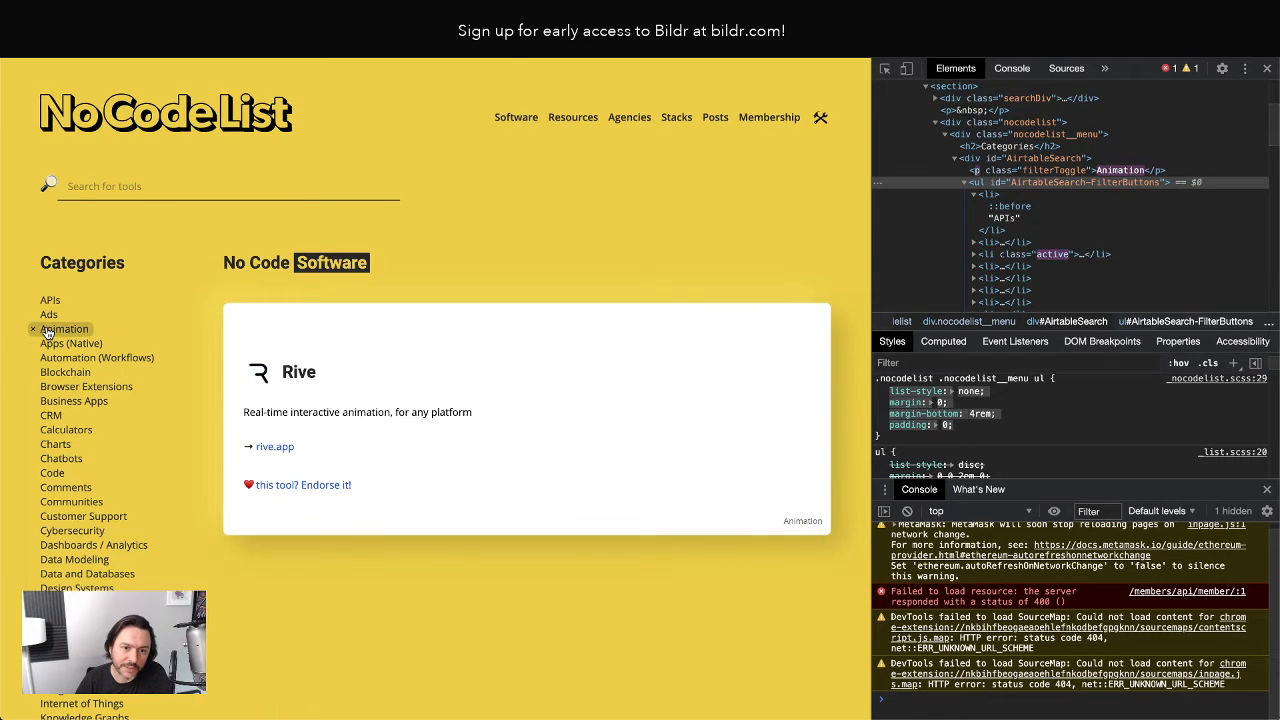
{"action": "left_click", "coordinate": [48, 331]}
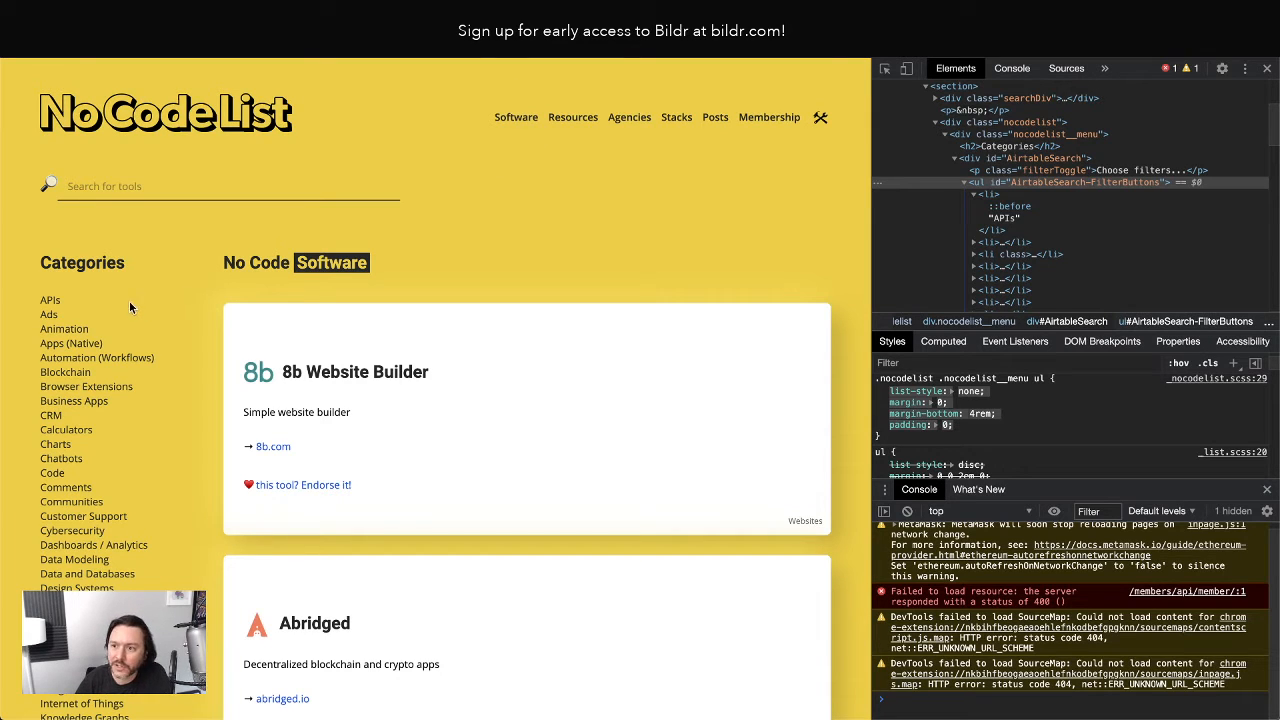
Force the hover state on the APIs list item and inspect its style rules.
{"action": "left_click", "coordinate": [988, 197]}
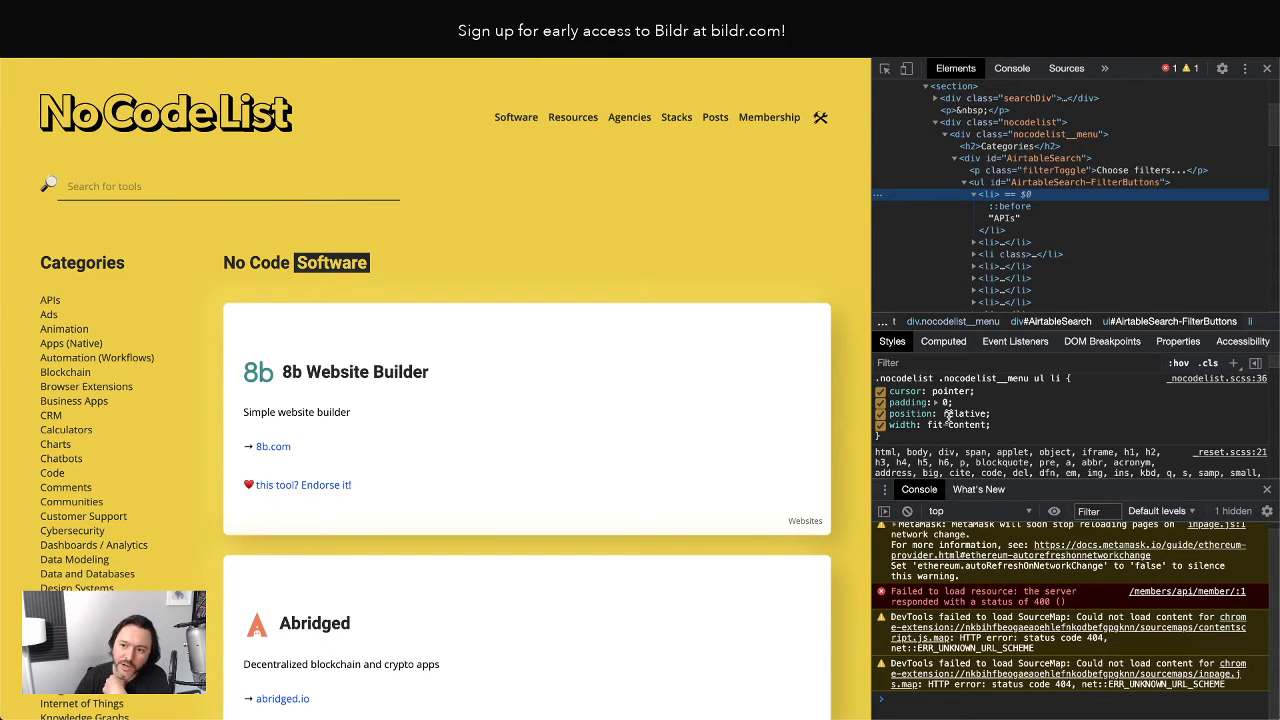
{"action": "right_click", "coordinate": [988, 197]}
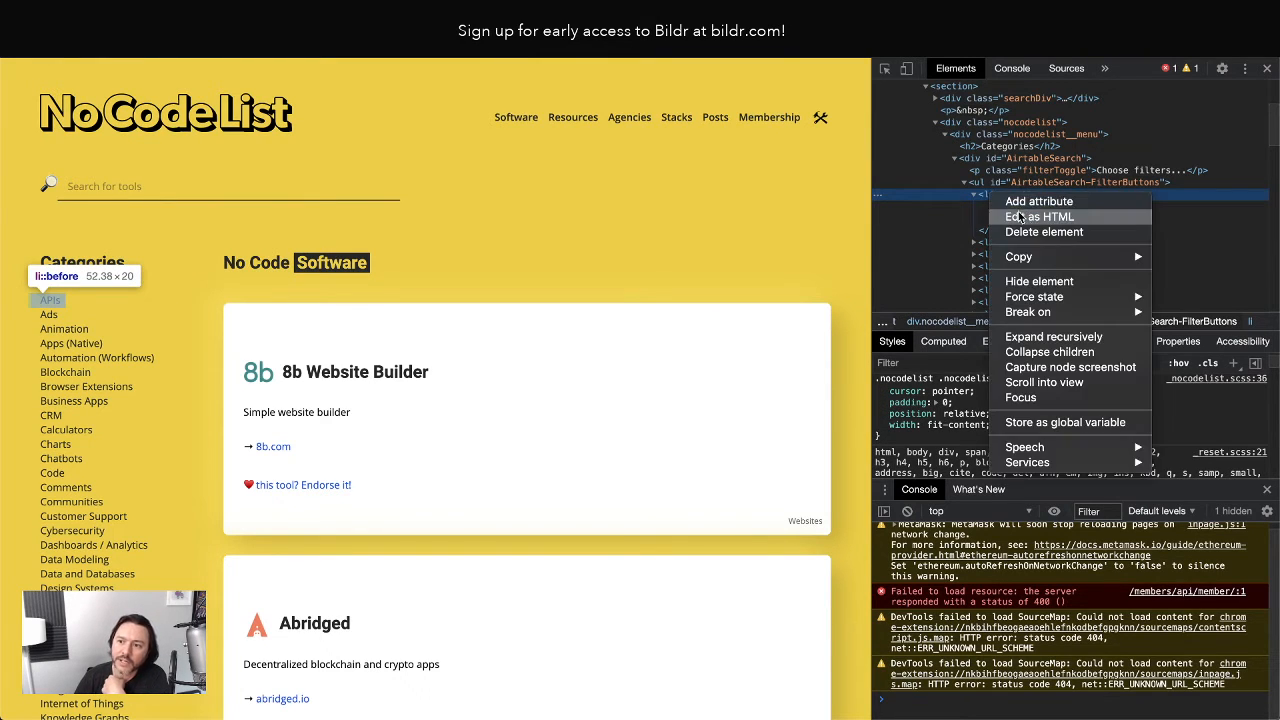
{"action": "mouse_move", "coordinate": [1052, 300]}
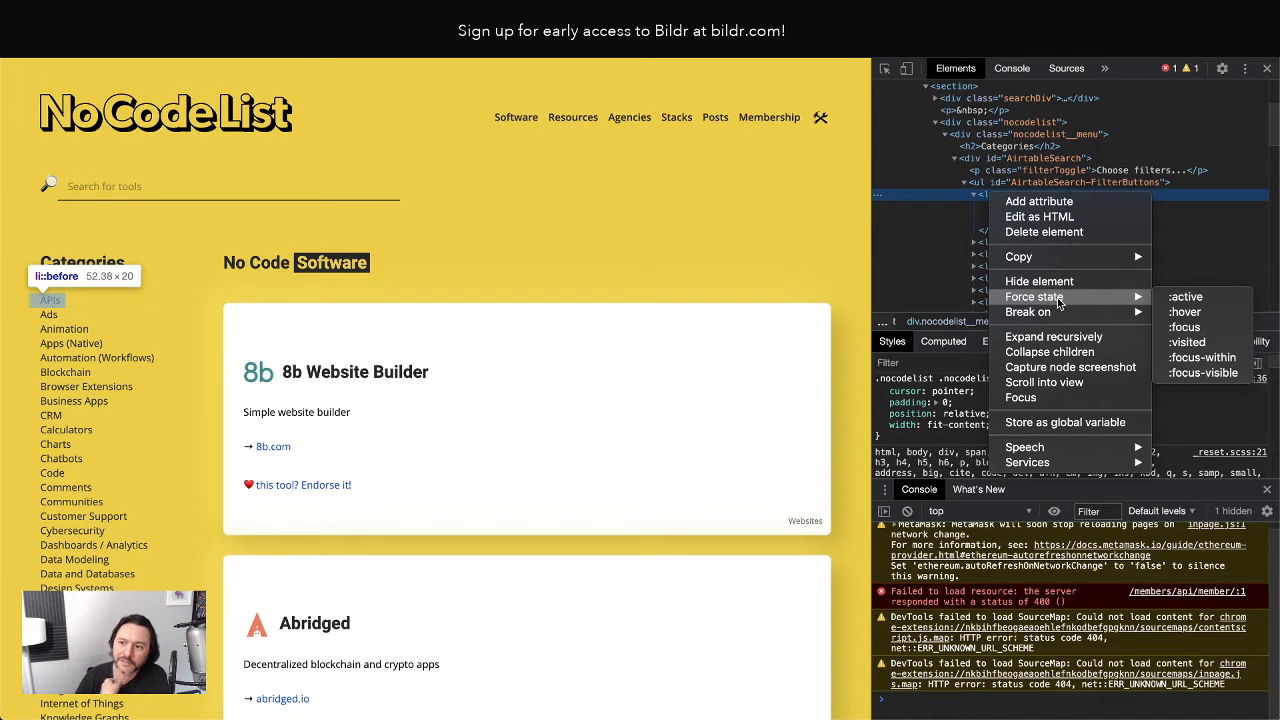
{"action": "left_click", "coordinate": [1183, 314]}
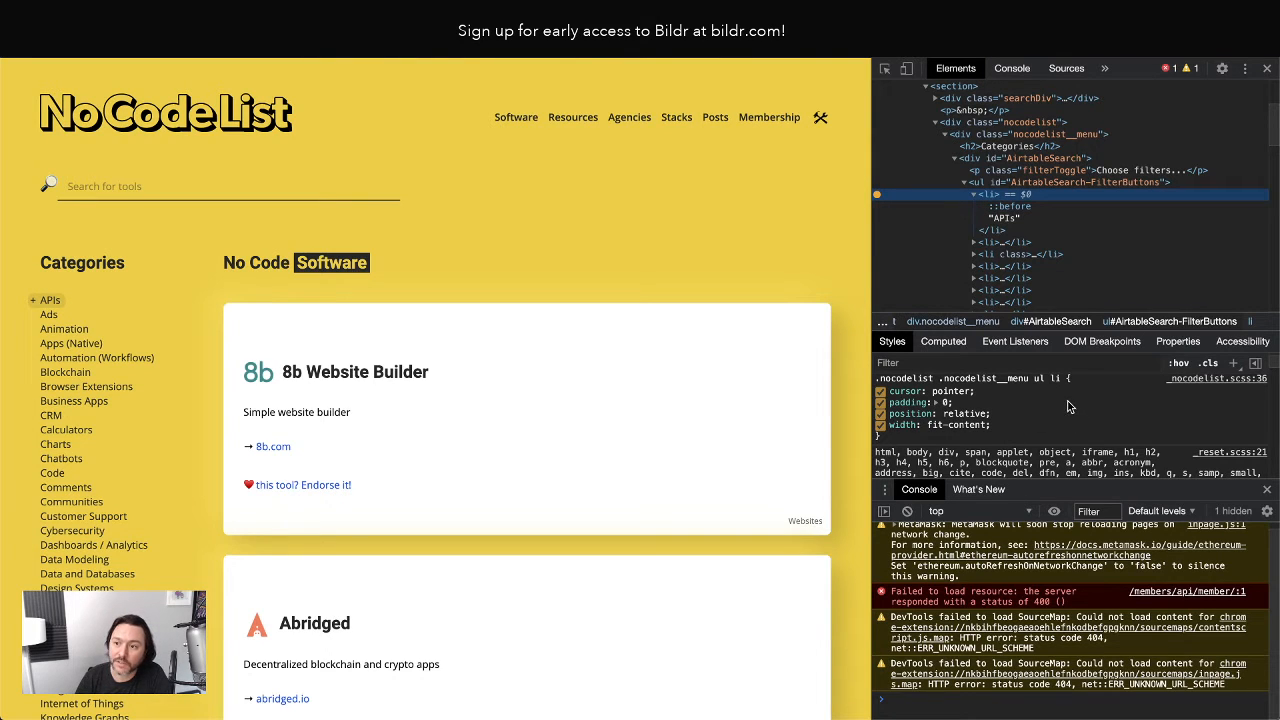
{"action": "scroll", "coordinate": [1068, 406], "scroll_direction": "up", "scroll_amount": 1}
{"action": "scroll", "coordinate": [1068, 410], "scroll_direction": "down", "scroll_amount": 3}
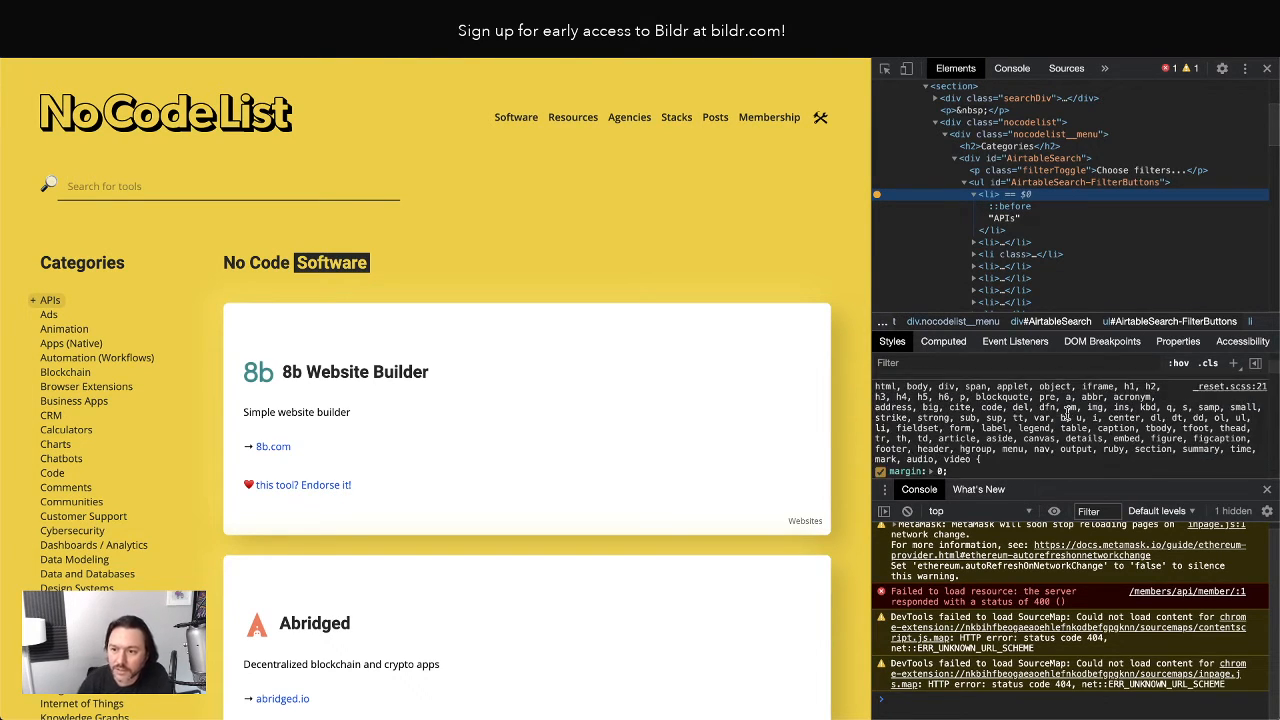
{"action": "scroll", "coordinate": [1067, 415], "scroll_direction": "down", "scroll_amount": 5}
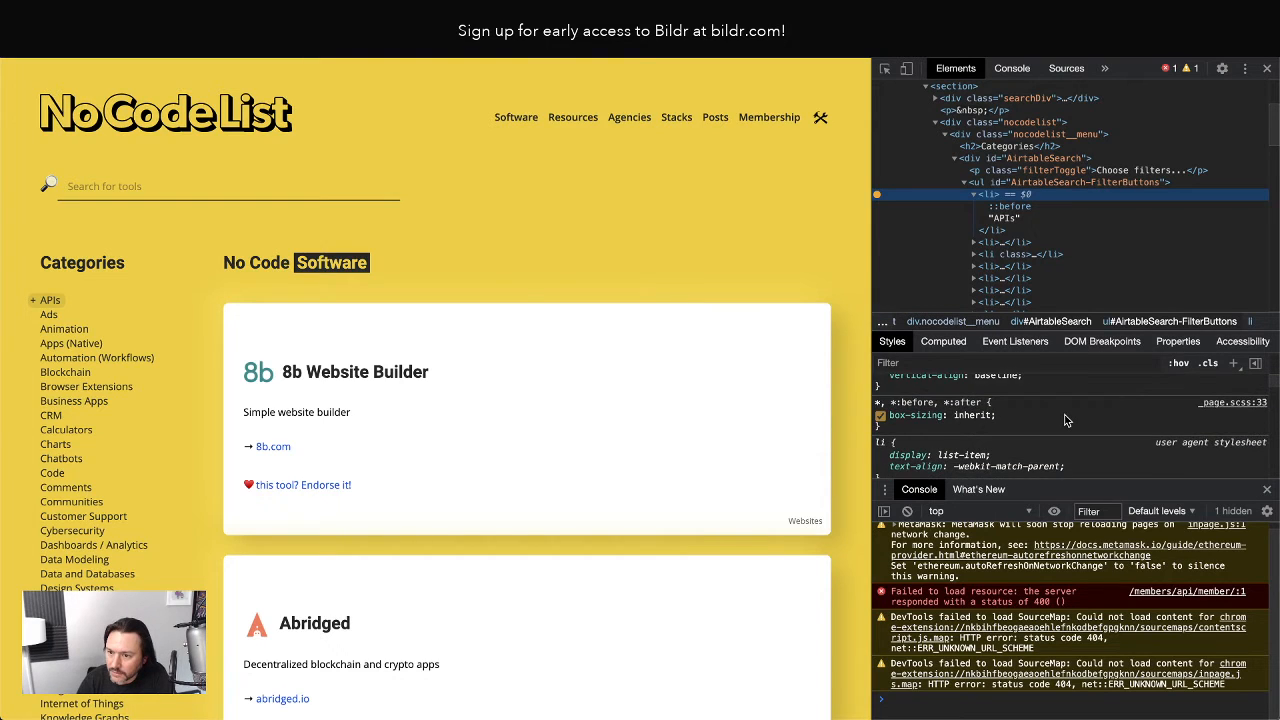
{"action": "scroll", "coordinate": [1066, 421], "scroll_direction": "up", "scroll_amount": 7}
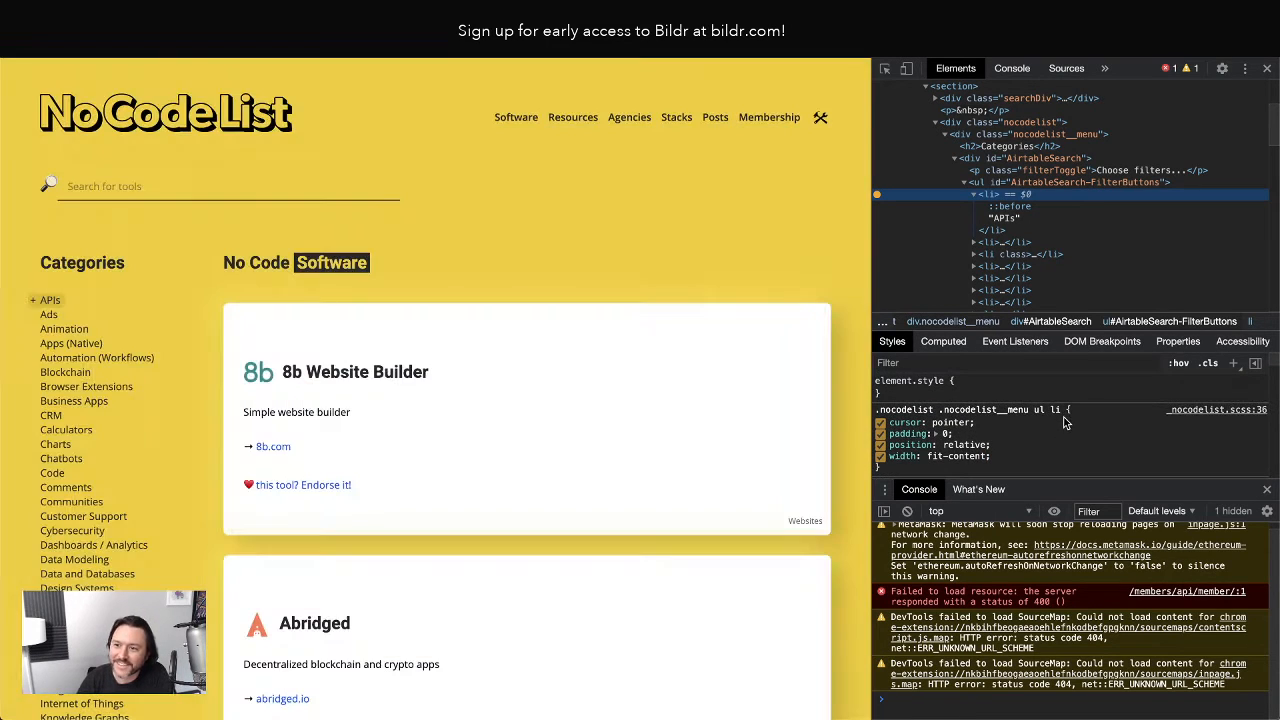
{"action": "scroll", "coordinate": [1064, 423], "scroll_direction": "down", "scroll_amount": 1}
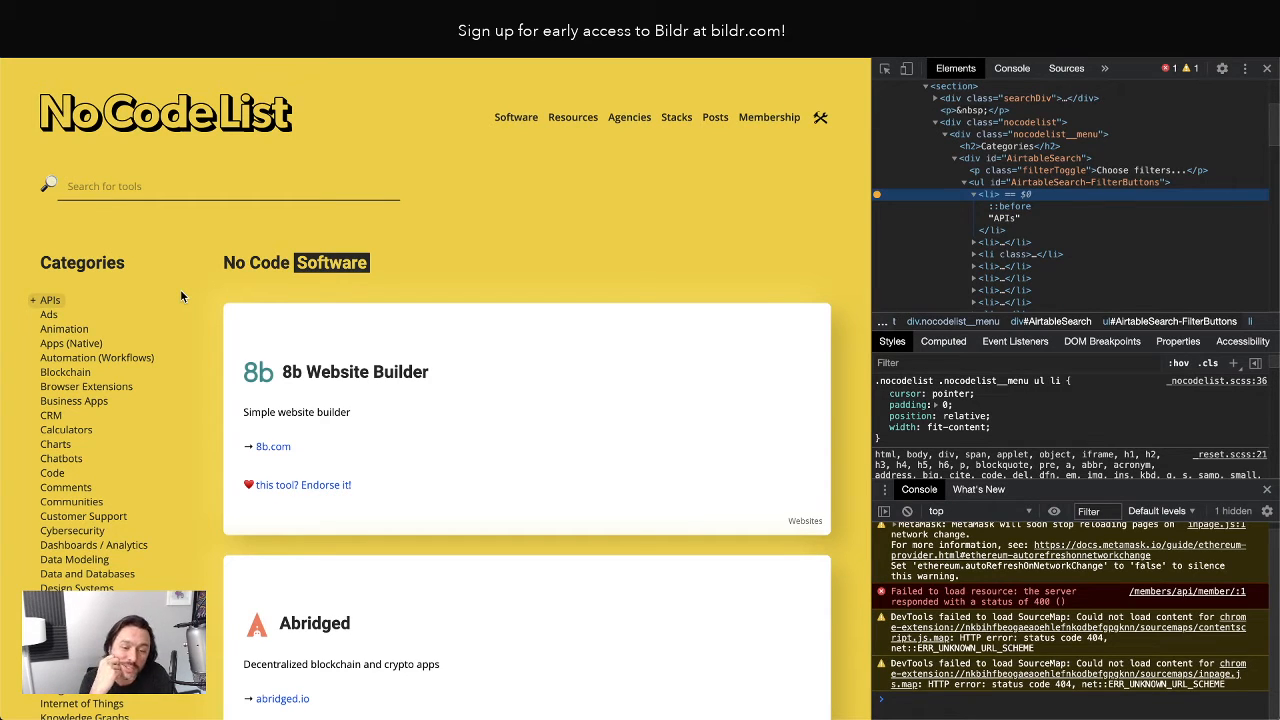
Inspect the hover and default style rules of the APIs item's ::before pseudo-element.
{"action": "left_click", "coordinate": [1015, 208]}
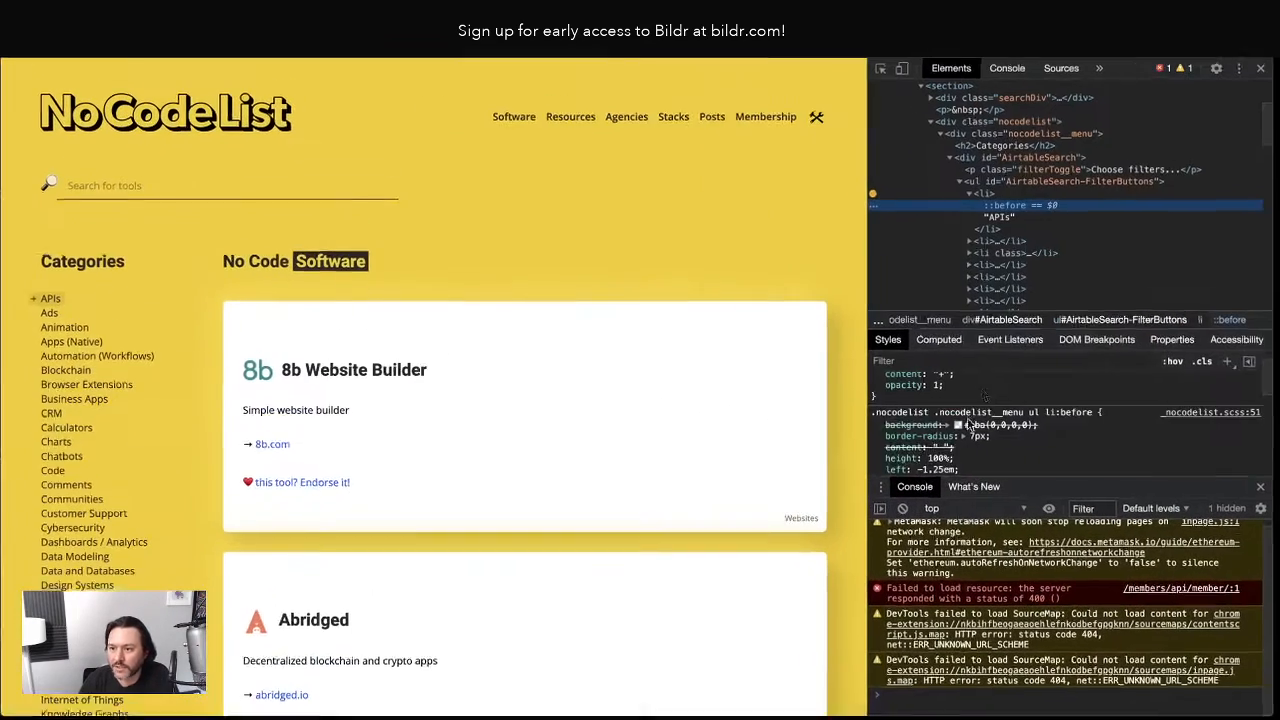
{"action": "scroll", "coordinate": [977, 432], "scroll_direction": "up", "scroll_amount": 1}
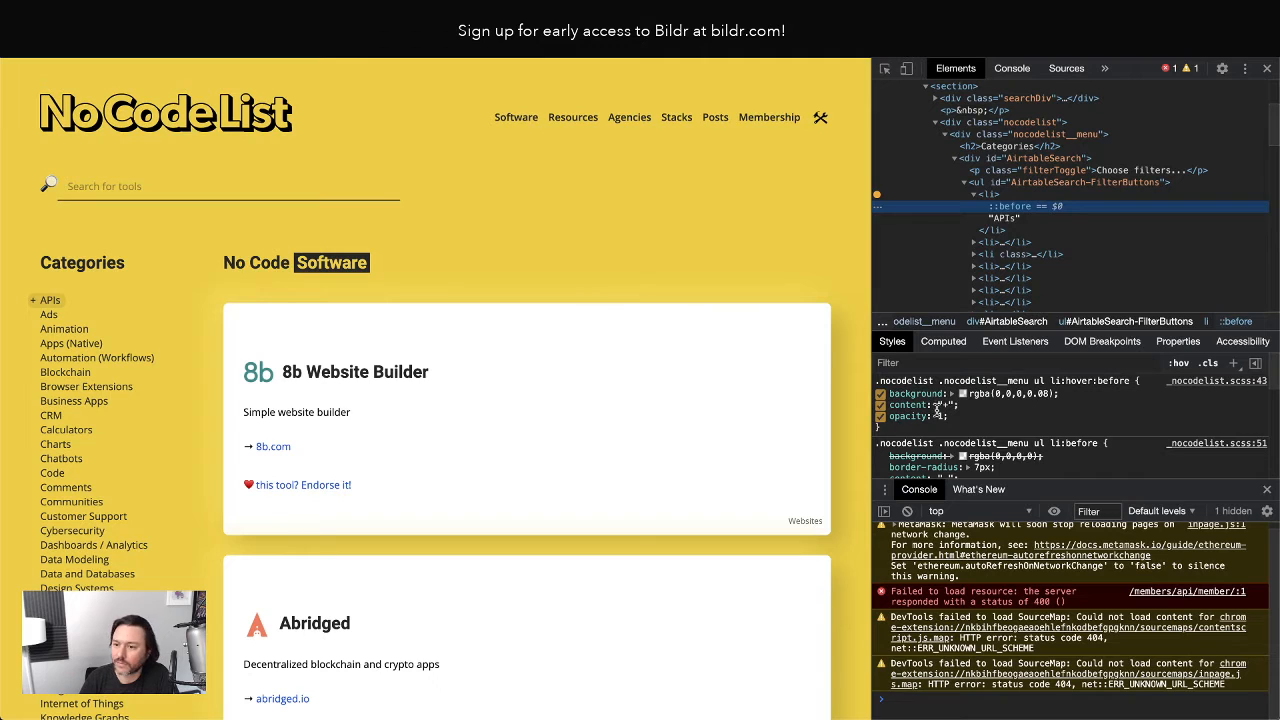
{"action": "scroll", "coordinate": [996, 418], "scroll_direction": "down", "scroll_amount": 3}
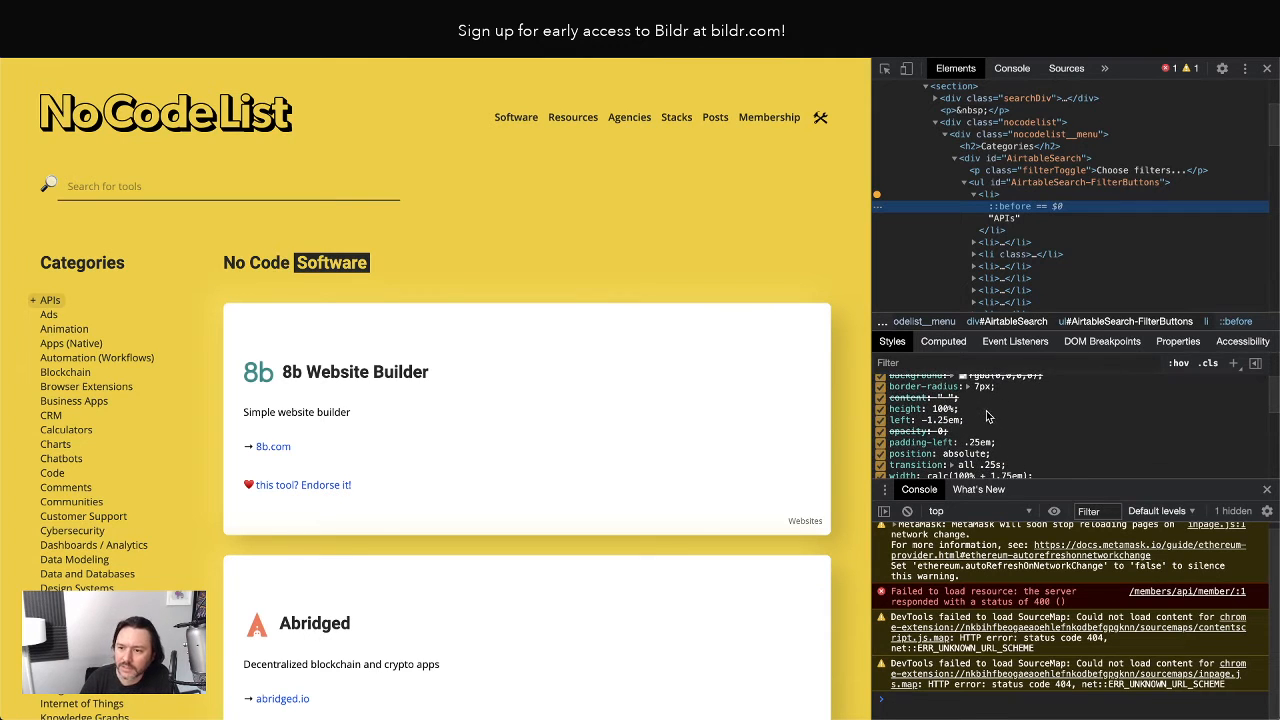
{"action": "scroll", "coordinate": [1002, 420], "scroll_direction": "up", "scroll_amount": 2}
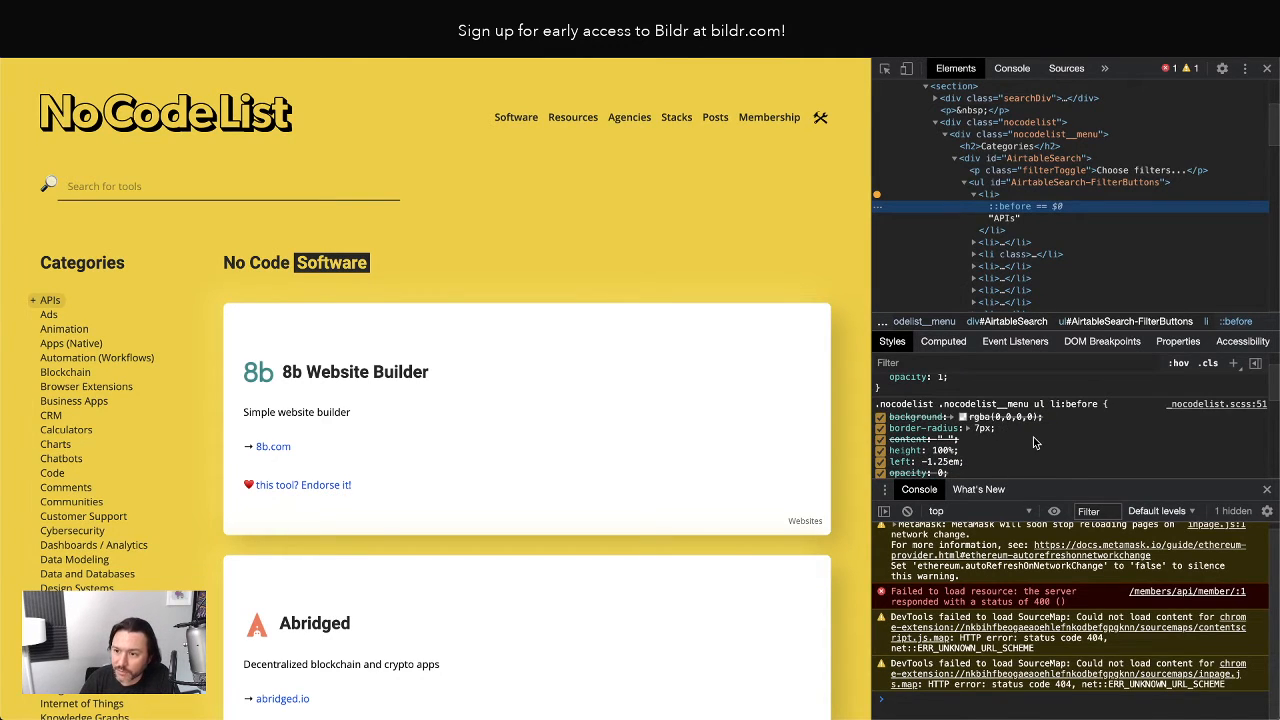
{"action": "scroll", "coordinate": [1036, 443], "scroll_direction": "up", "scroll_amount": 2}
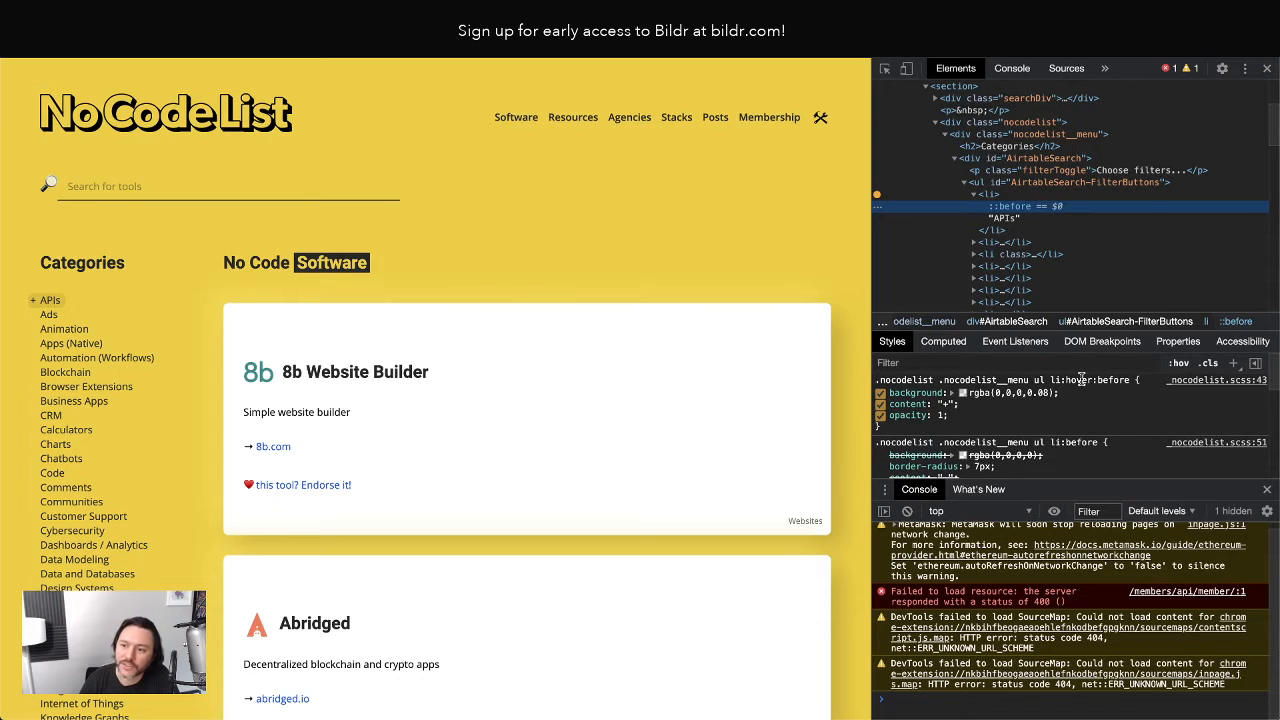
{"action": "scroll", "coordinate": [914, 407], "scroll_direction": "down", "scroll_amount": 1}
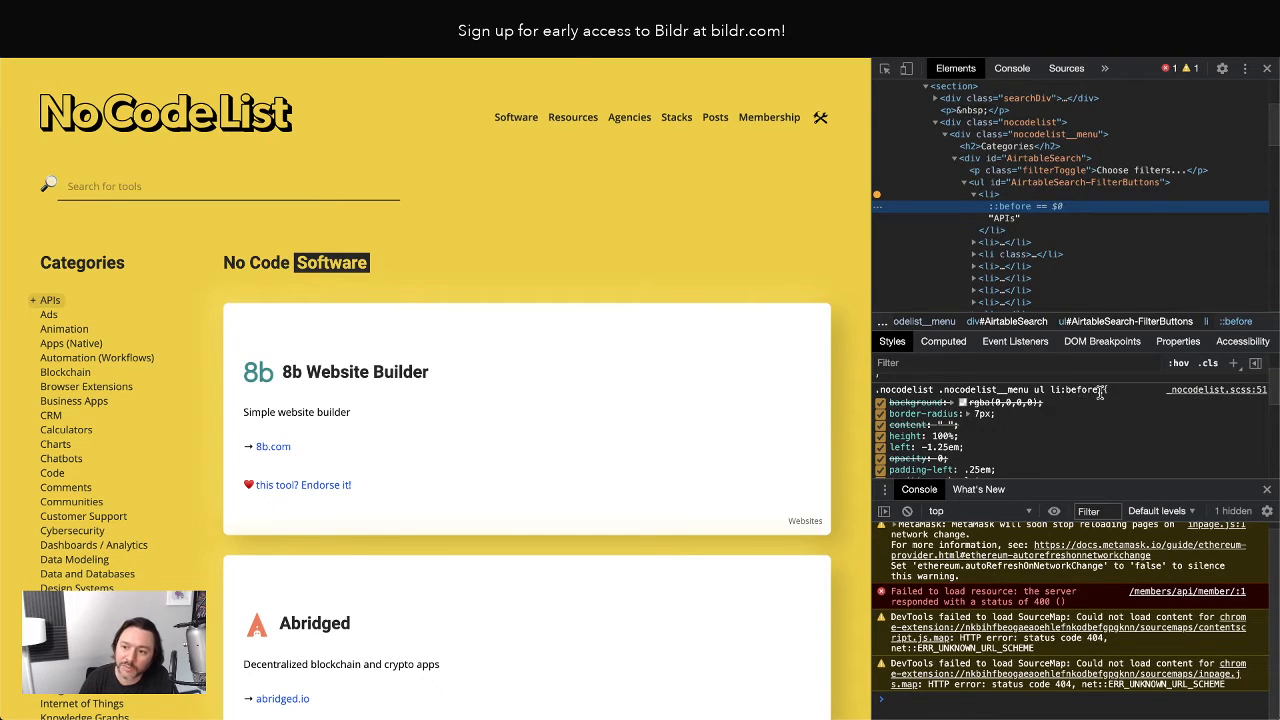
{"action": "scroll", "coordinate": [1040, 425], "scroll_direction": "down", "scroll_amount": 3}
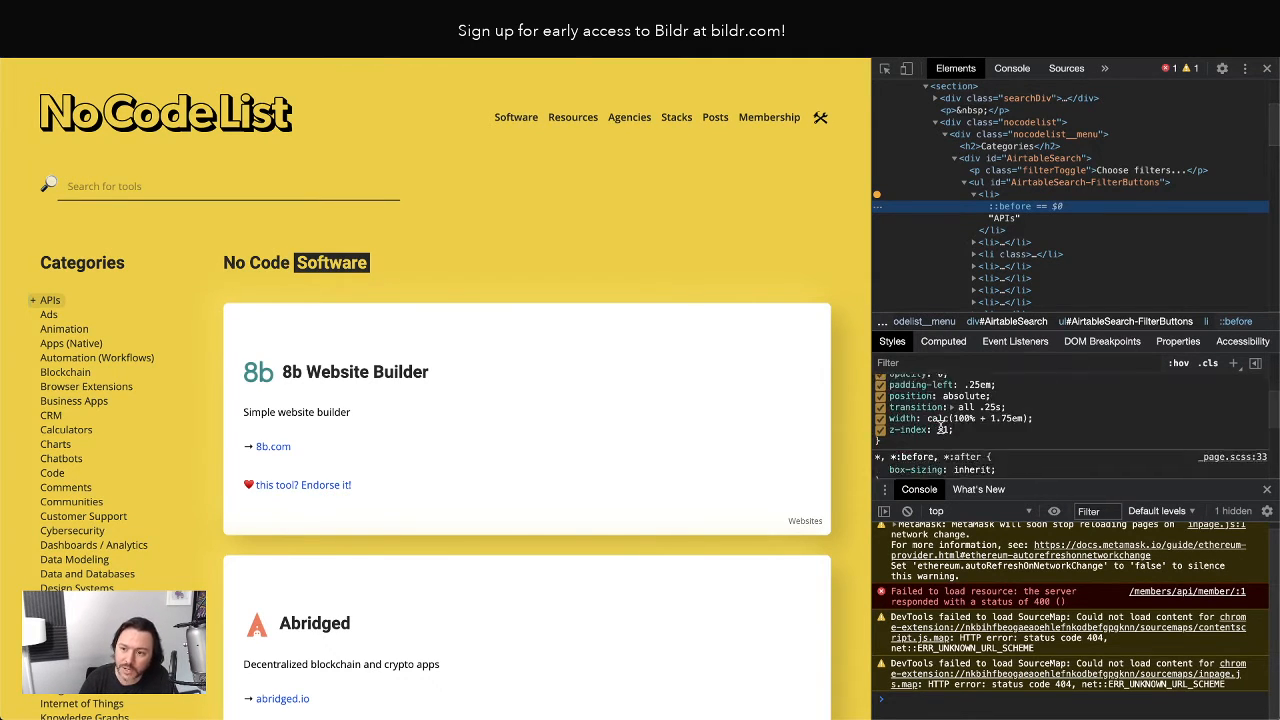
{"action": "scroll", "coordinate": [940, 428], "scroll_direction": "down", "scroll_amount": 2}
{"action": "scroll", "coordinate": [938, 428], "scroll_direction": "up", "scroll_amount": 4}
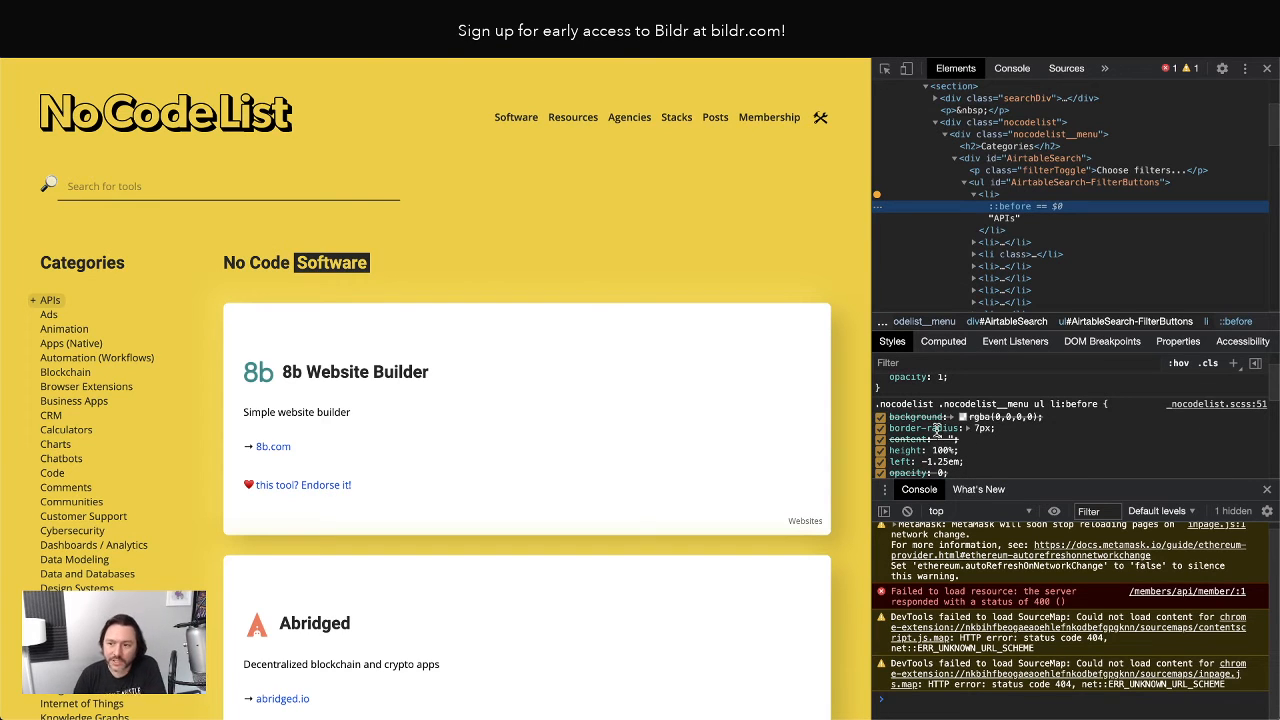
Remove the forced hover state from the APIs list item and review its base style rules.
{"action": "right_click", "coordinate": [997, 197]}
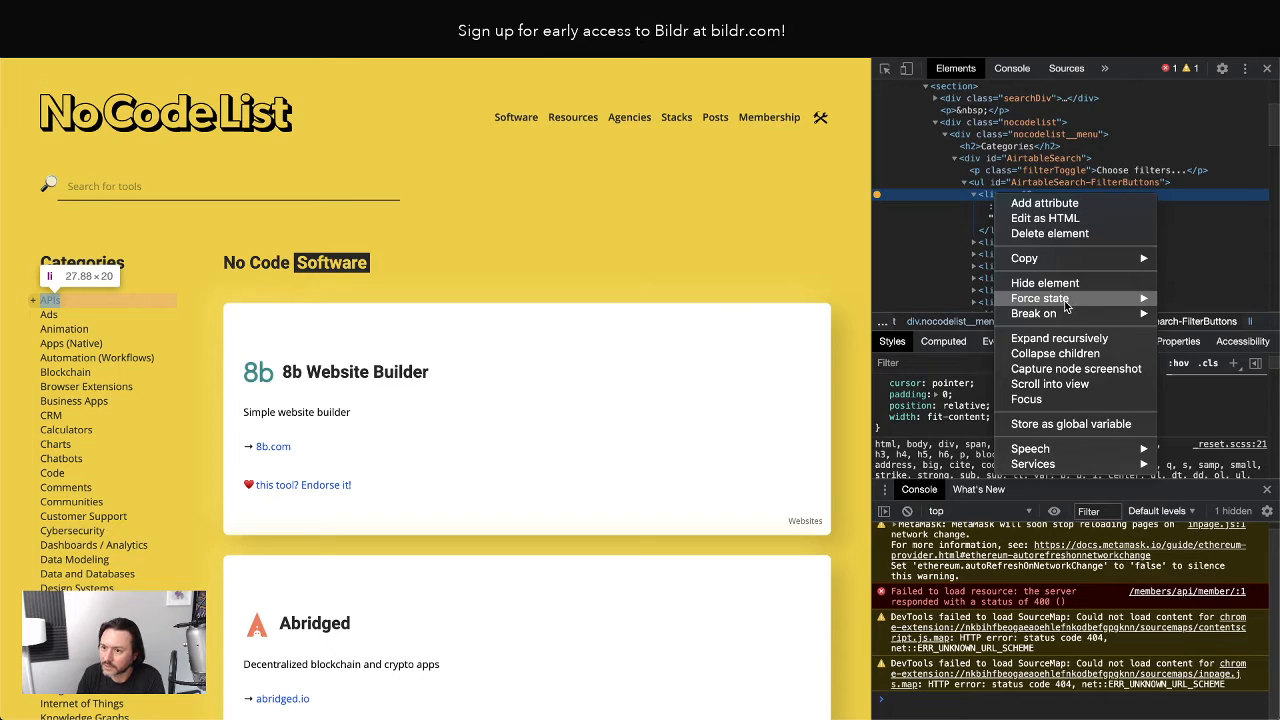
{"action": "mouse_move", "coordinate": [1066, 300]}
{"action": "left_click", "coordinate": [1198, 314]}
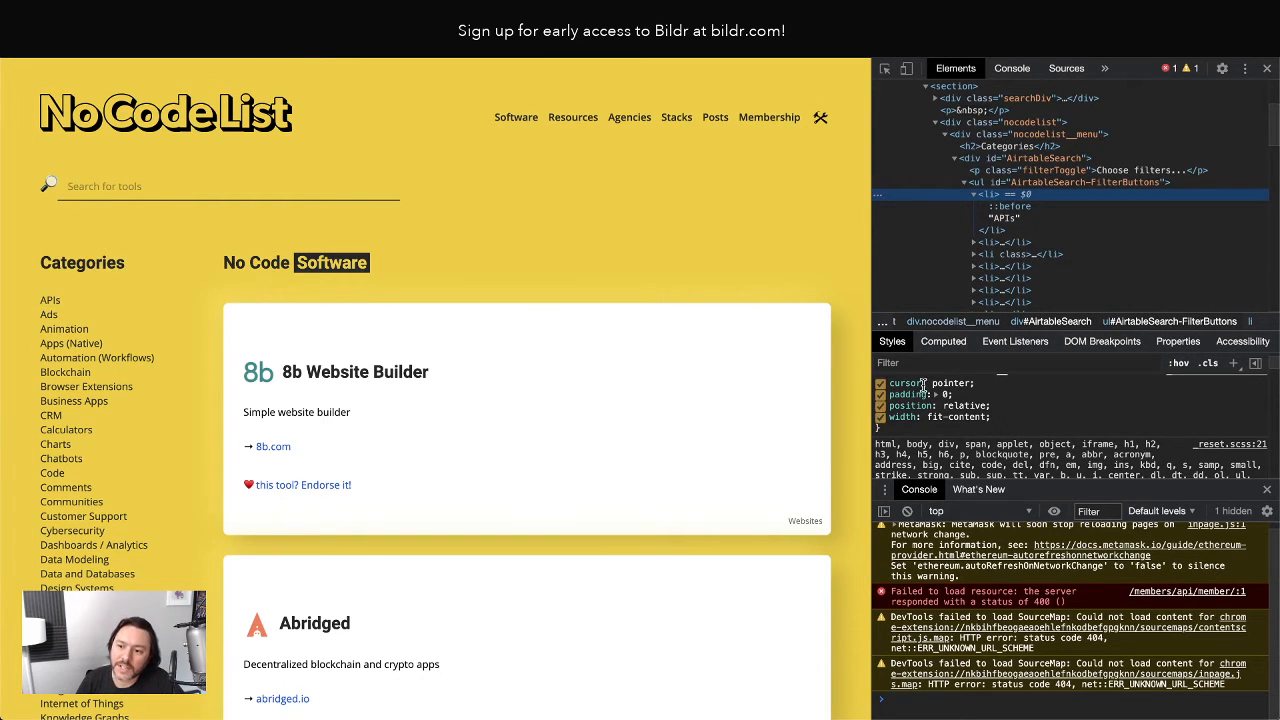
{"action": "scroll", "coordinate": [955, 407], "scroll_direction": "up", "scroll_amount": 1}
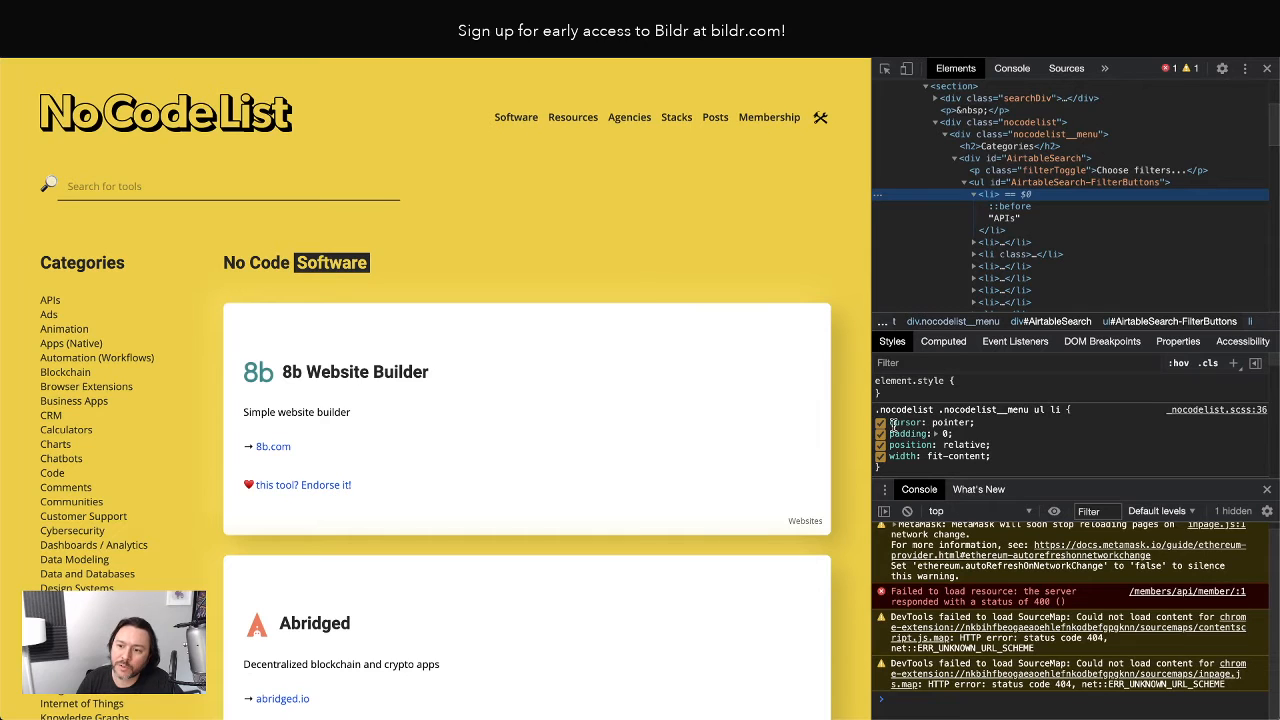
Examine the non-hover rules of the APIs item's ::before pseudo-element, from background through z-index.
{"action": "left_click", "coordinate": [1010, 207]}
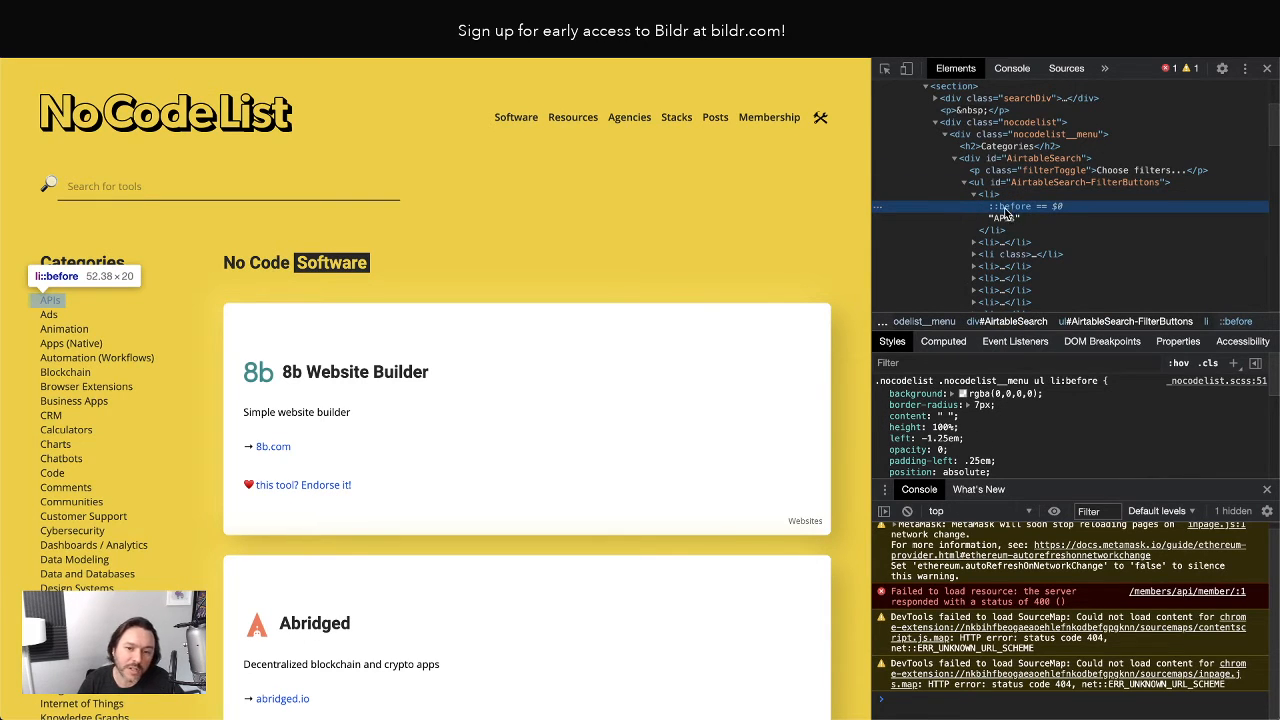
{"action": "scroll", "coordinate": [1010, 215], "scroll_direction": "down", "scroll_amount": 1}
{"action": "scroll", "coordinate": [1000, 422], "scroll_direction": "down", "scroll_amount": 5}
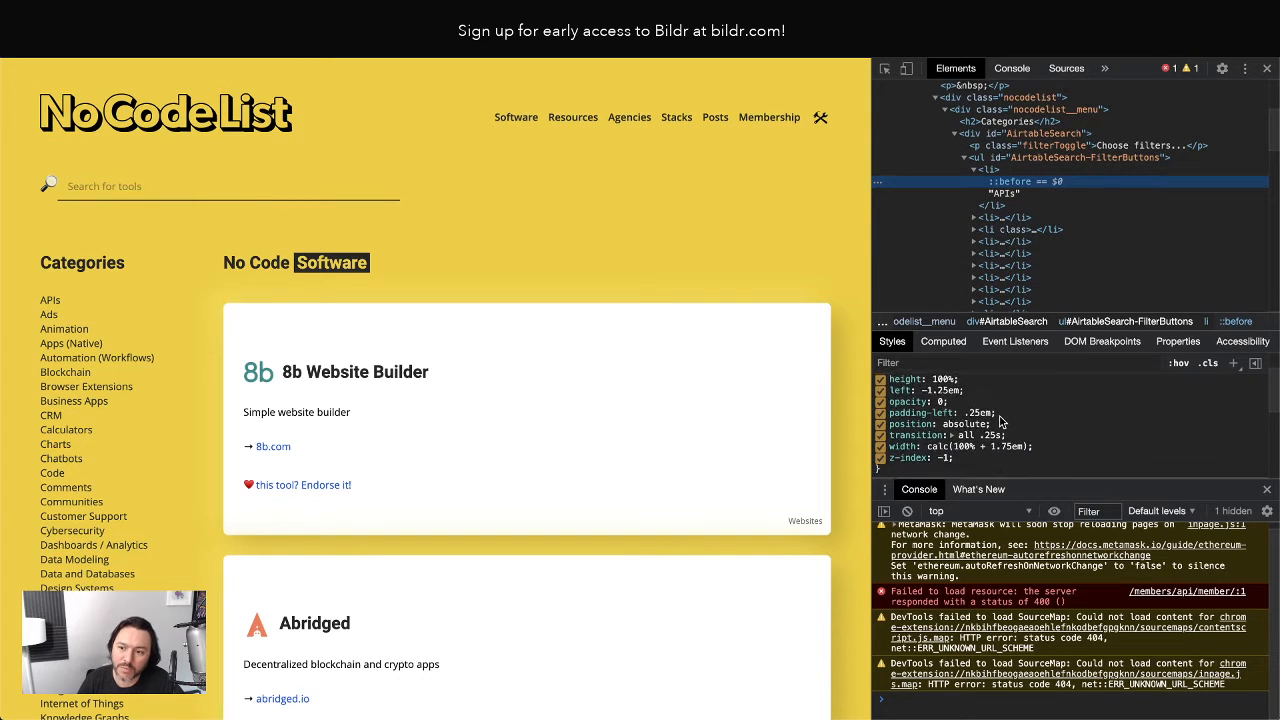
{"action": "scroll", "coordinate": [997, 422], "scroll_direction": "up", "scroll_amount": 5}
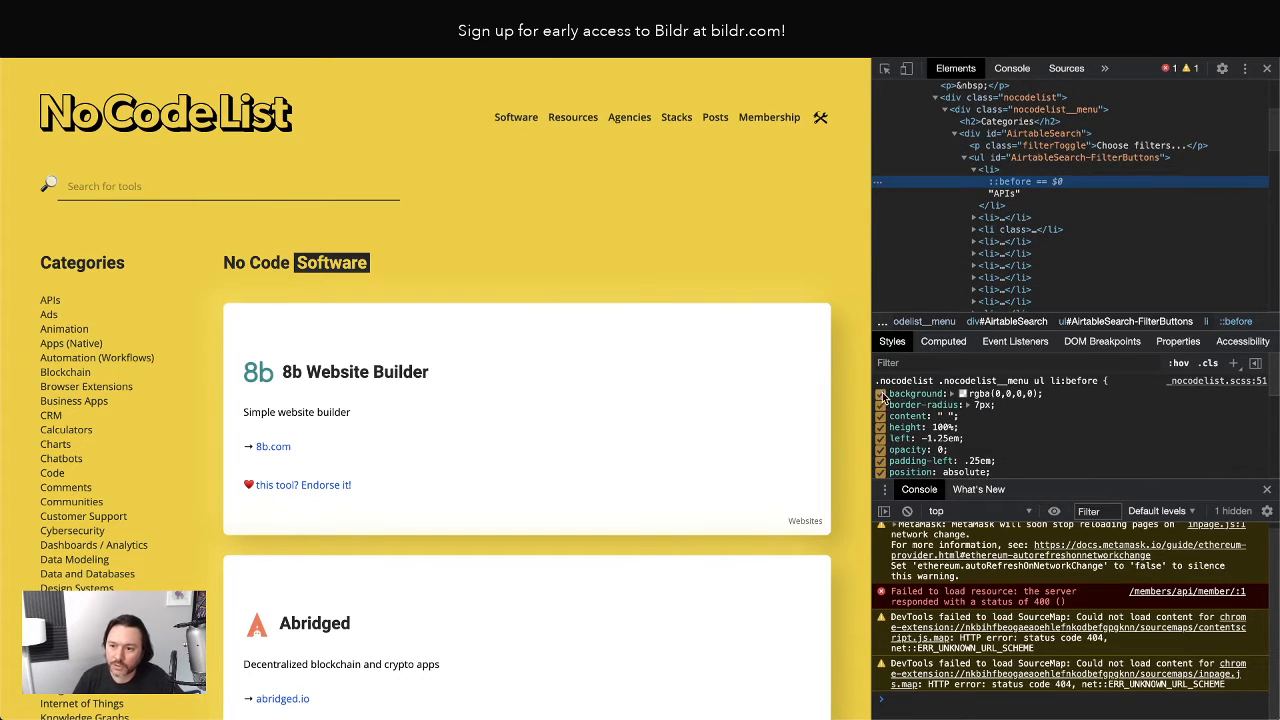
{"action": "scroll", "coordinate": [1000, 440], "scroll_direction": "down", "scroll_amount": 3}
{"action": "scroll", "coordinate": [1006, 460], "scroll_direction": "up", "scroll_amount": 3}
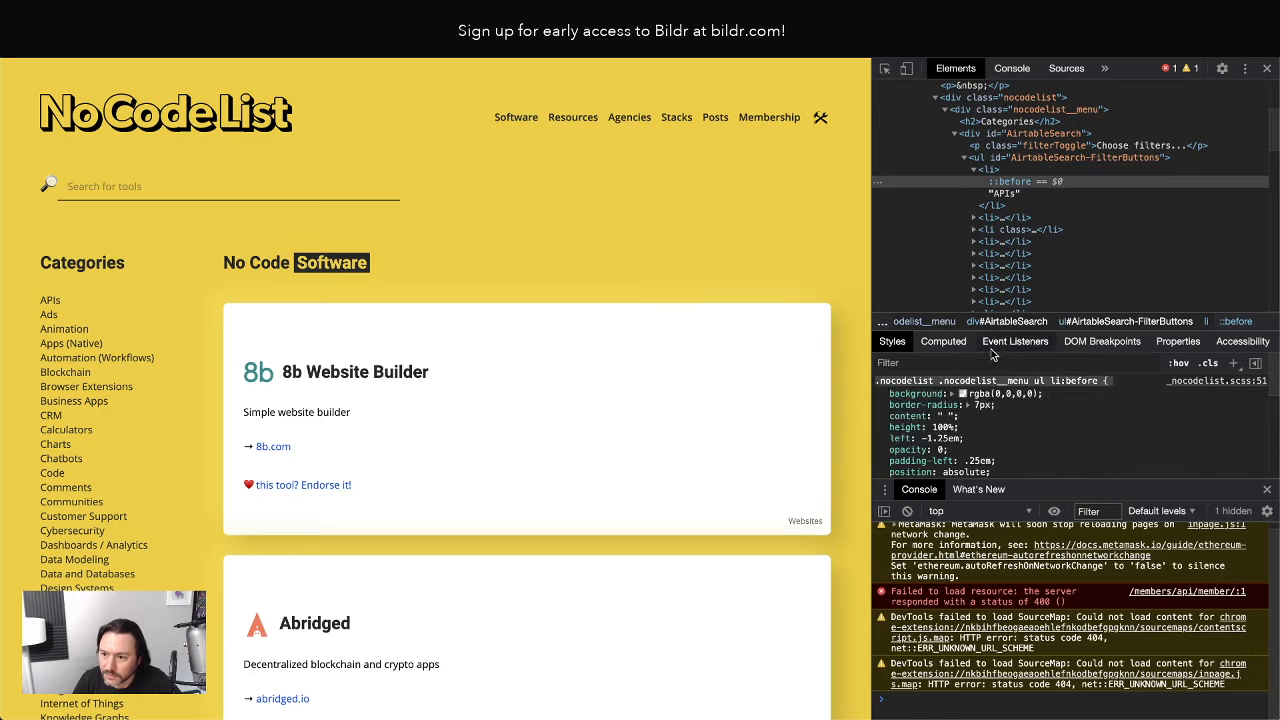
{"action": "left_click", "coordinate": [917, 277]}
{"action": "left_click", "coordinate": [1012, 181]}
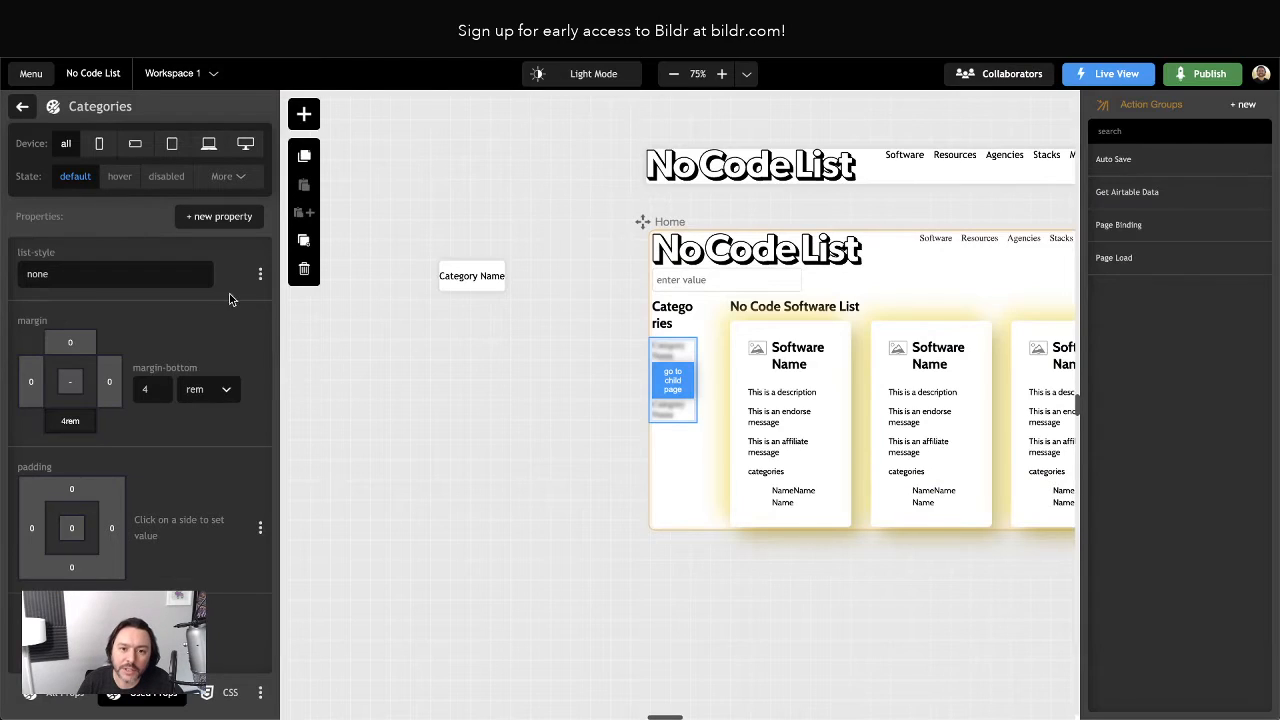
Switch to Bildr and open the Category Row style class of the Category Name element in its default state.
{"action": "left_click", "coordinate": [465, 284]}
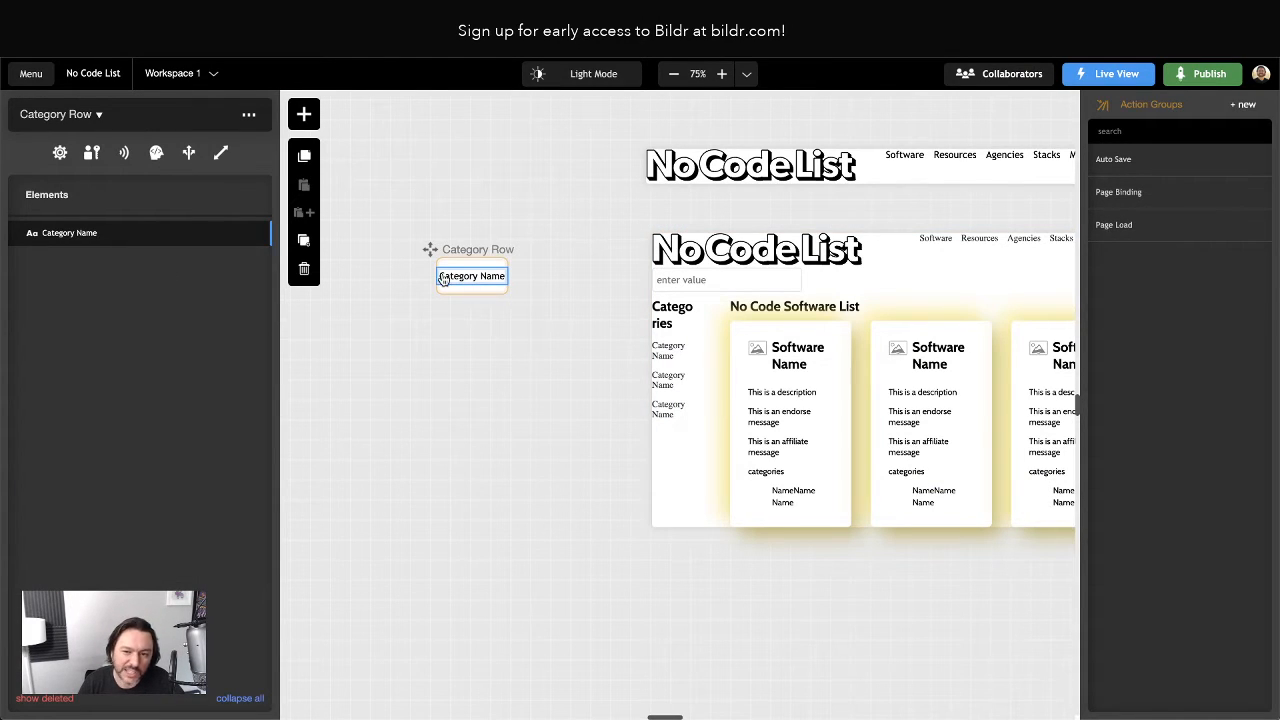
{"action": "left_click", "coordinate": [44, 236]}
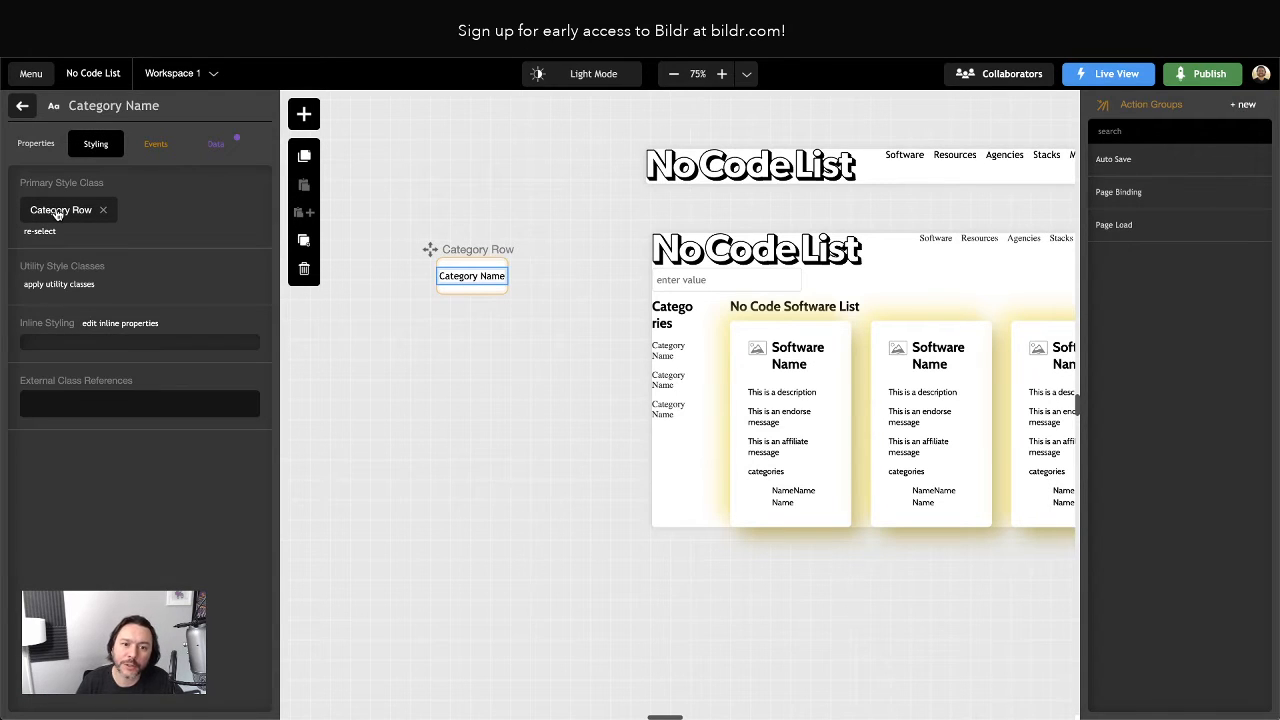
{"action": "left_click", "coordinate": [58, 212]}
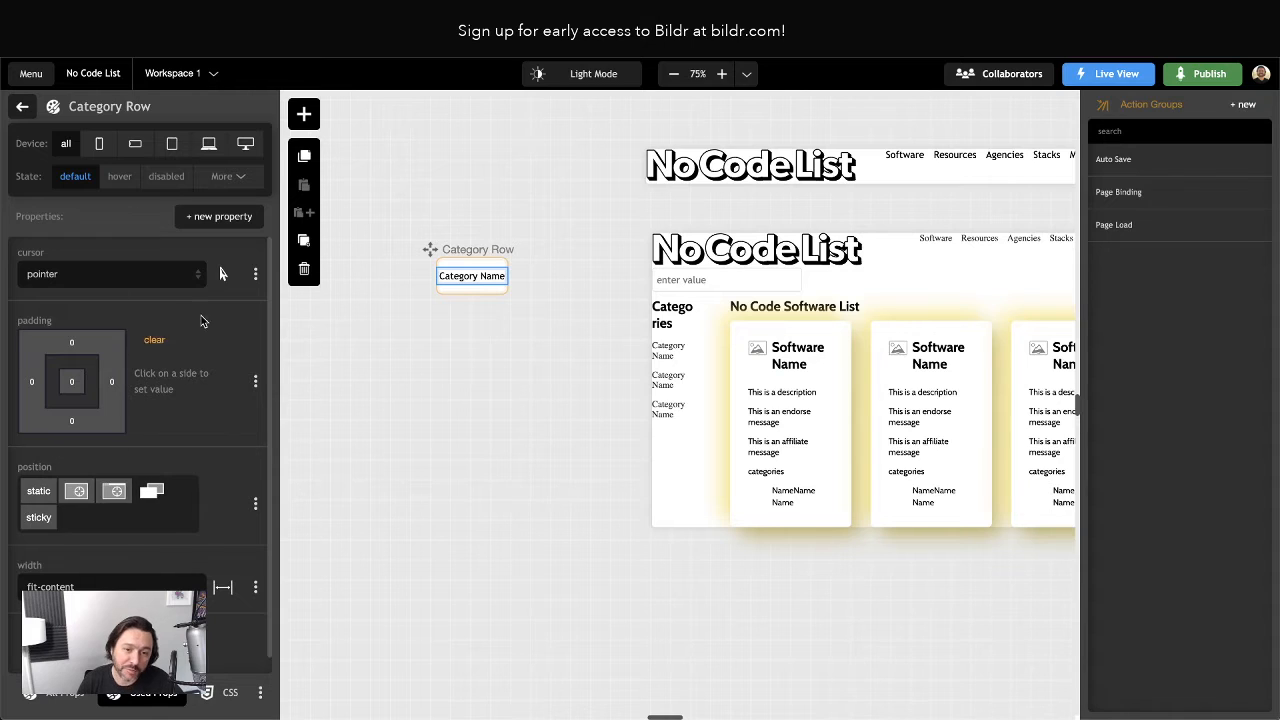
{"action": "left_click", "coordinate": [211, 217]}
{"action": "left_click", "coordinate": [84, 180]}
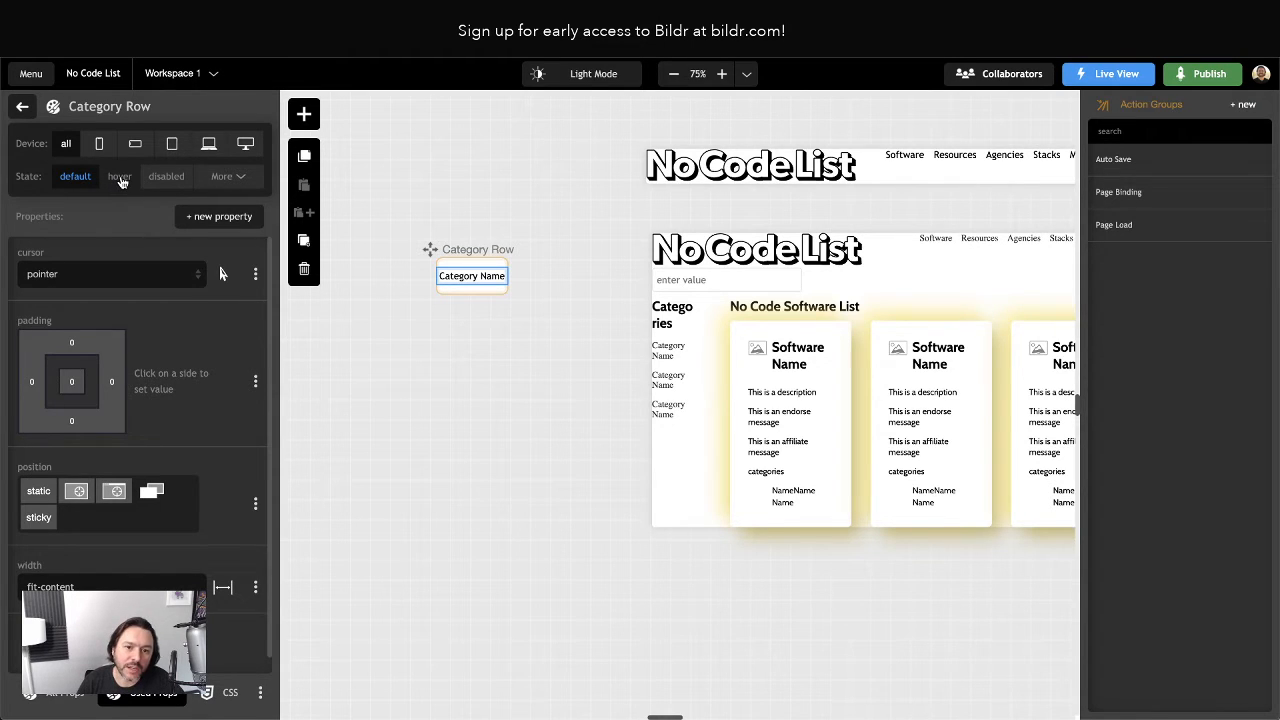
Create a new style class state named :before for the Category Row class, matching the original site's pseudo-element.
{"action": "left_click", "coordinate": [224, 178]}
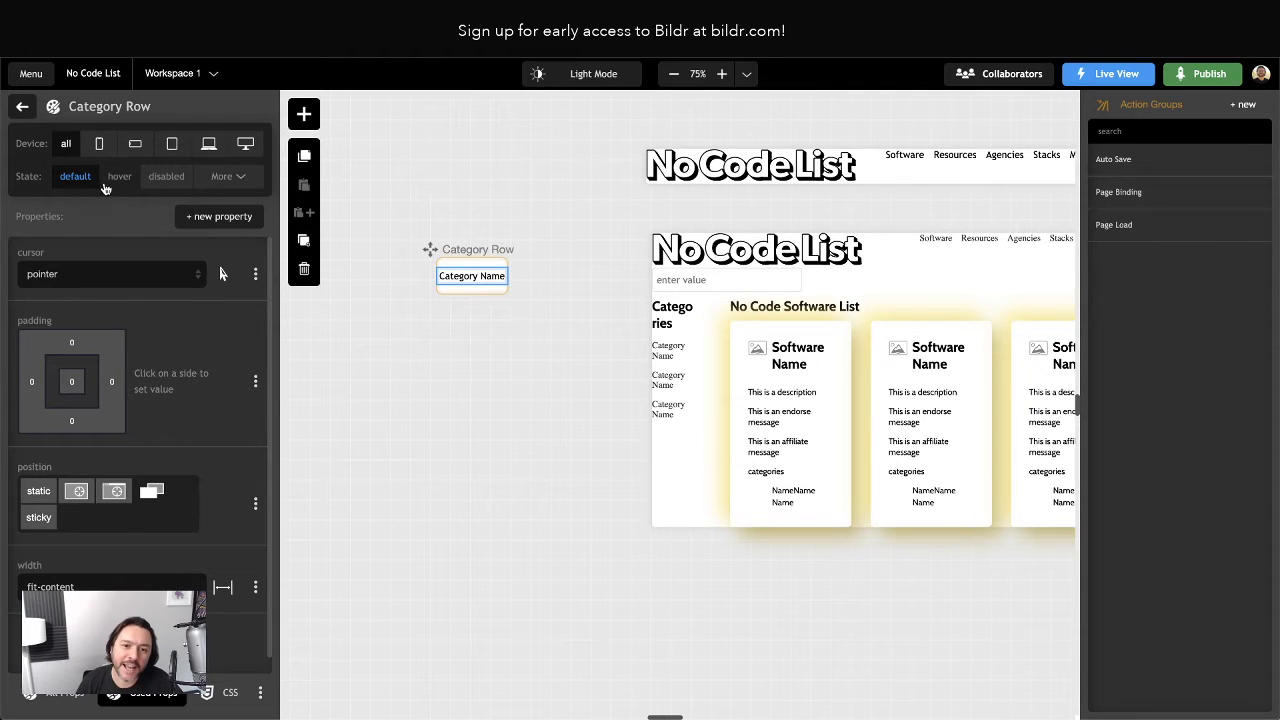
{"action": "left_click", "coordinate": [228, 176]}
{"action": "left_click", "coordinate": [228, 203]}
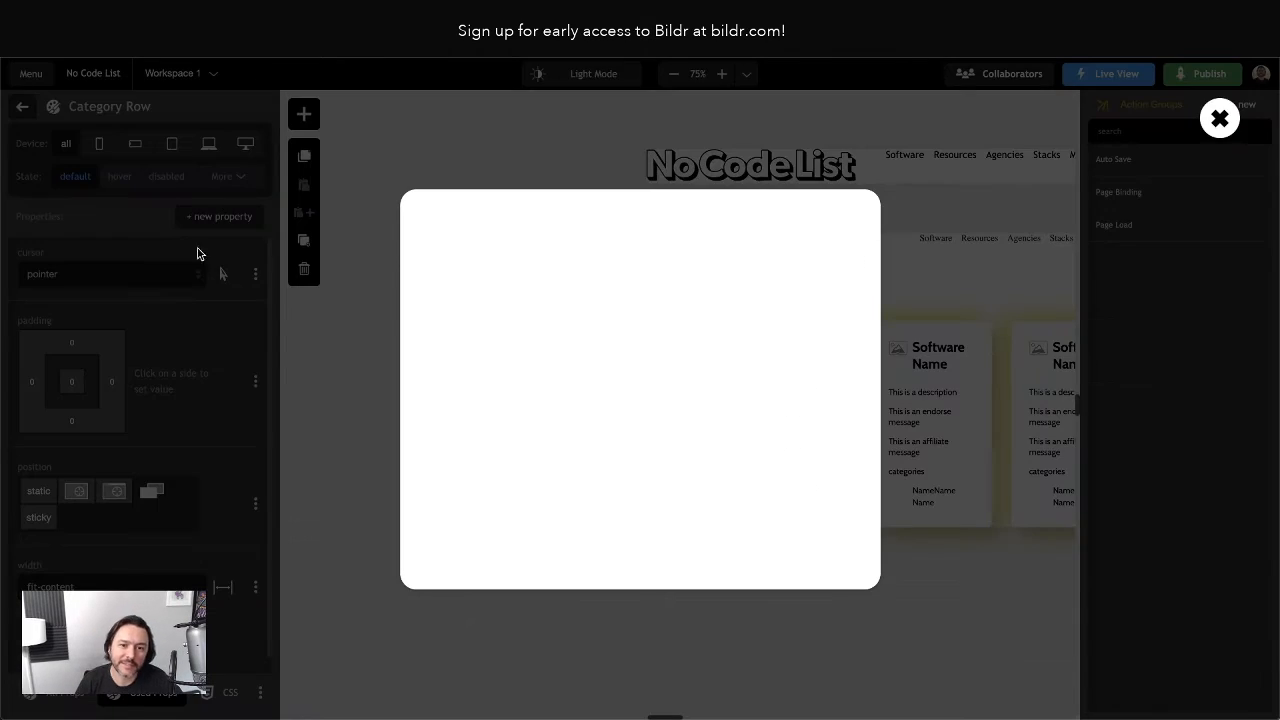
{"action": "type", "text": "before"}
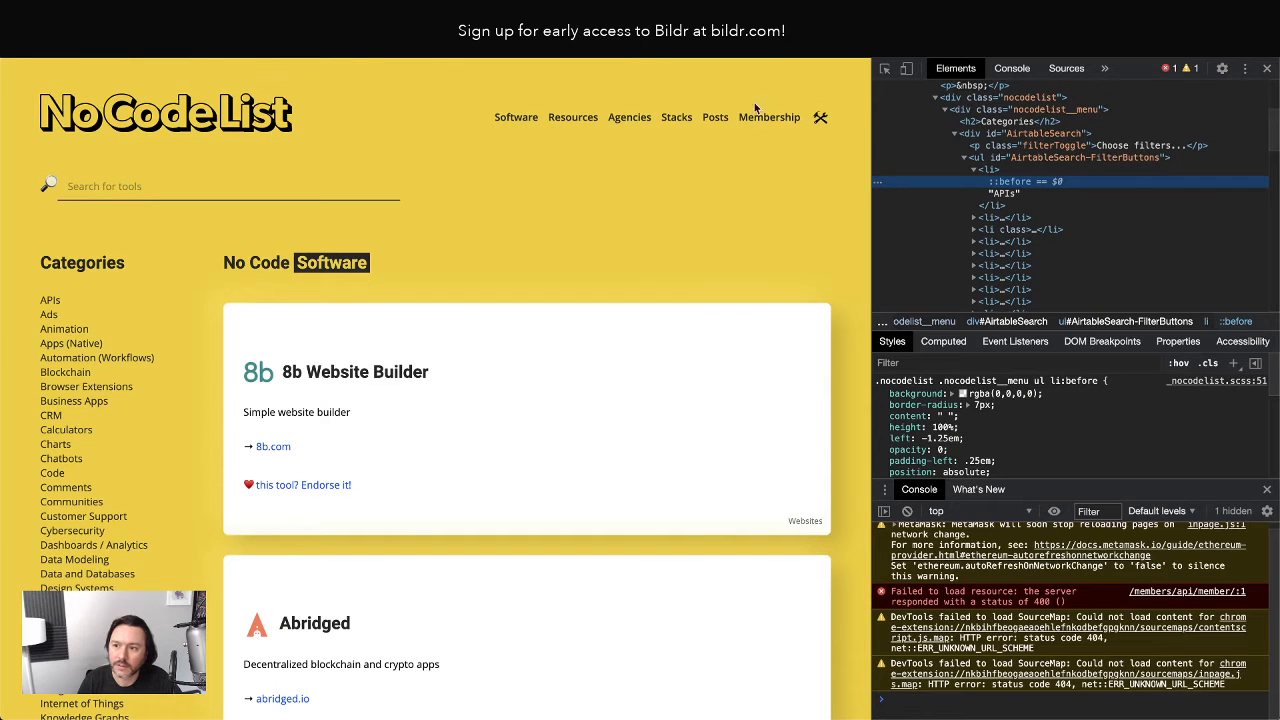
{"action": "mouse_move", "coordinate": [1008, 185]}
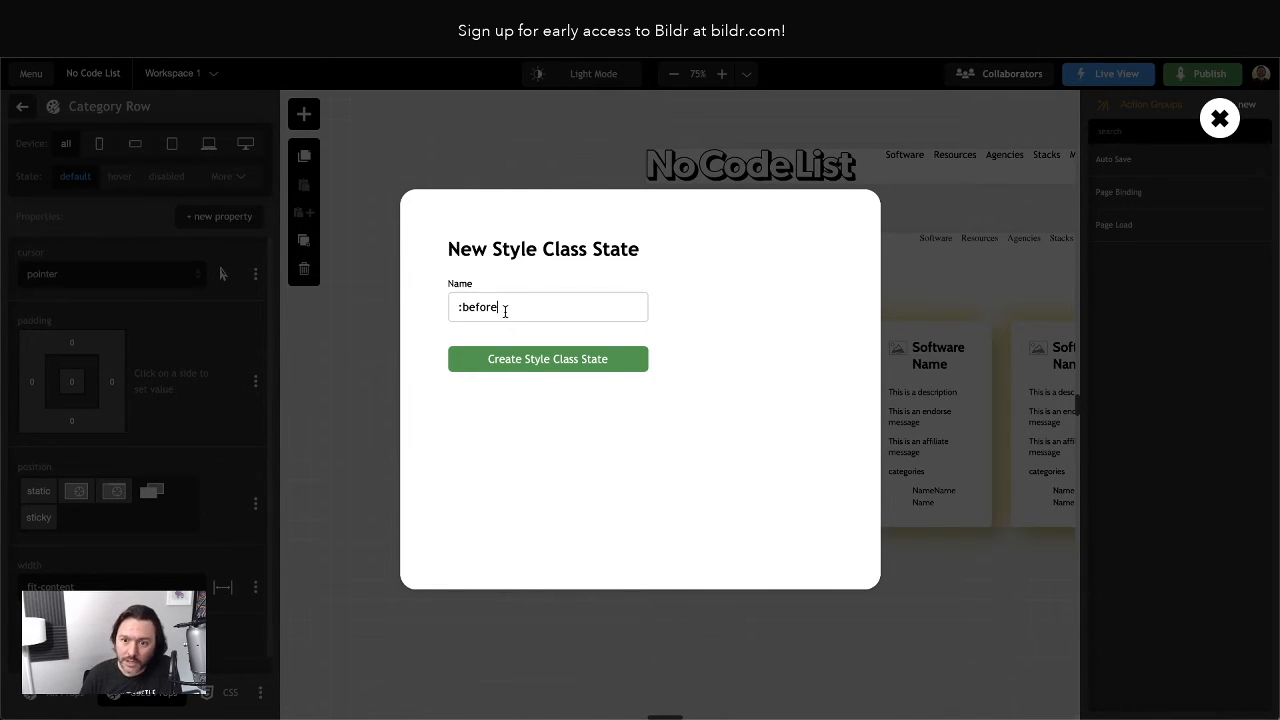
{"action": "left_click", "coordinate": [563, 364]}
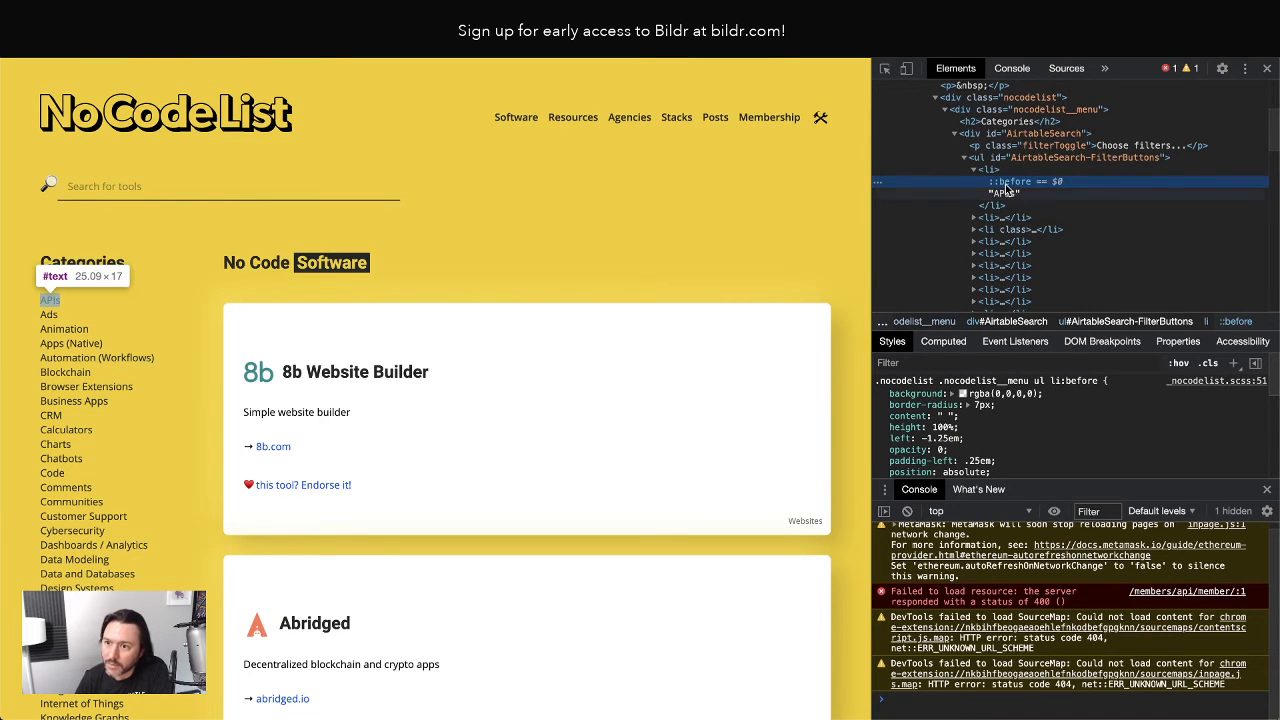
Copy the original background declaration by adding a background property of rgba(0,0,0,0) to Category Row's :before state.
{"action": "left_click_drag", "start_coordinate": [1047, 395], "coordinate": [889, 394]}
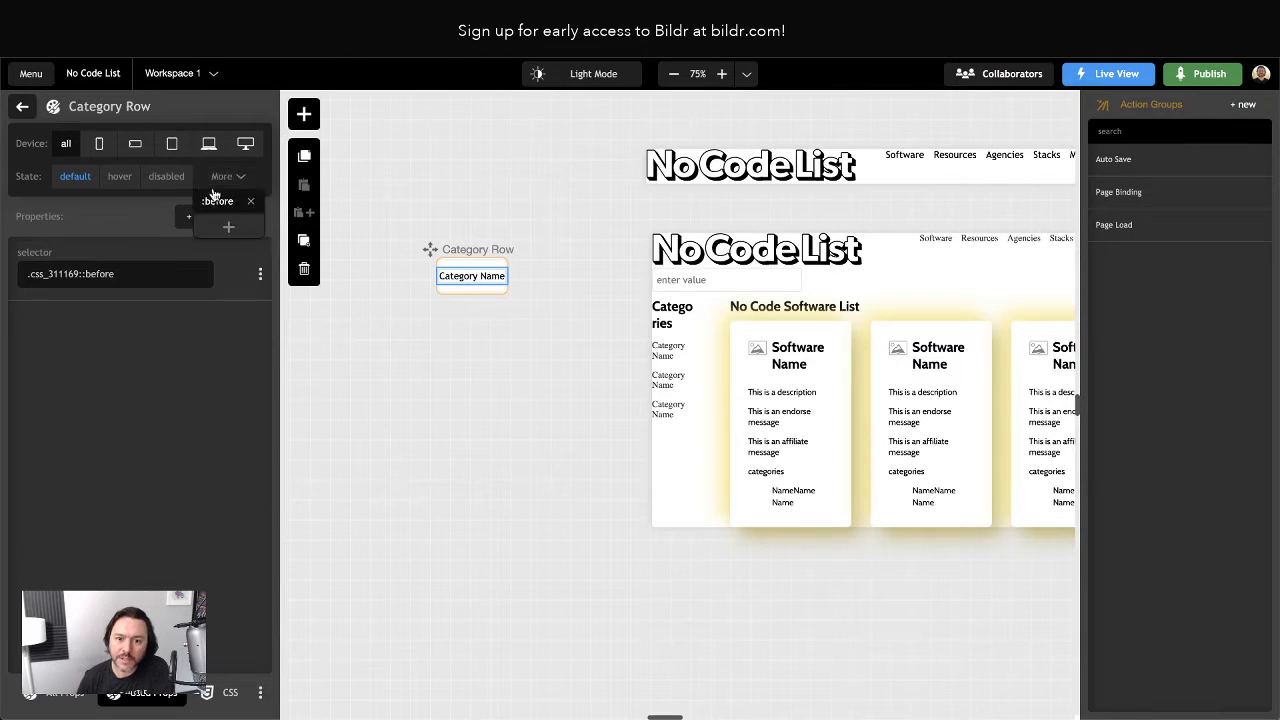
{"action": "left_click", "coordinate": [192, 217]}
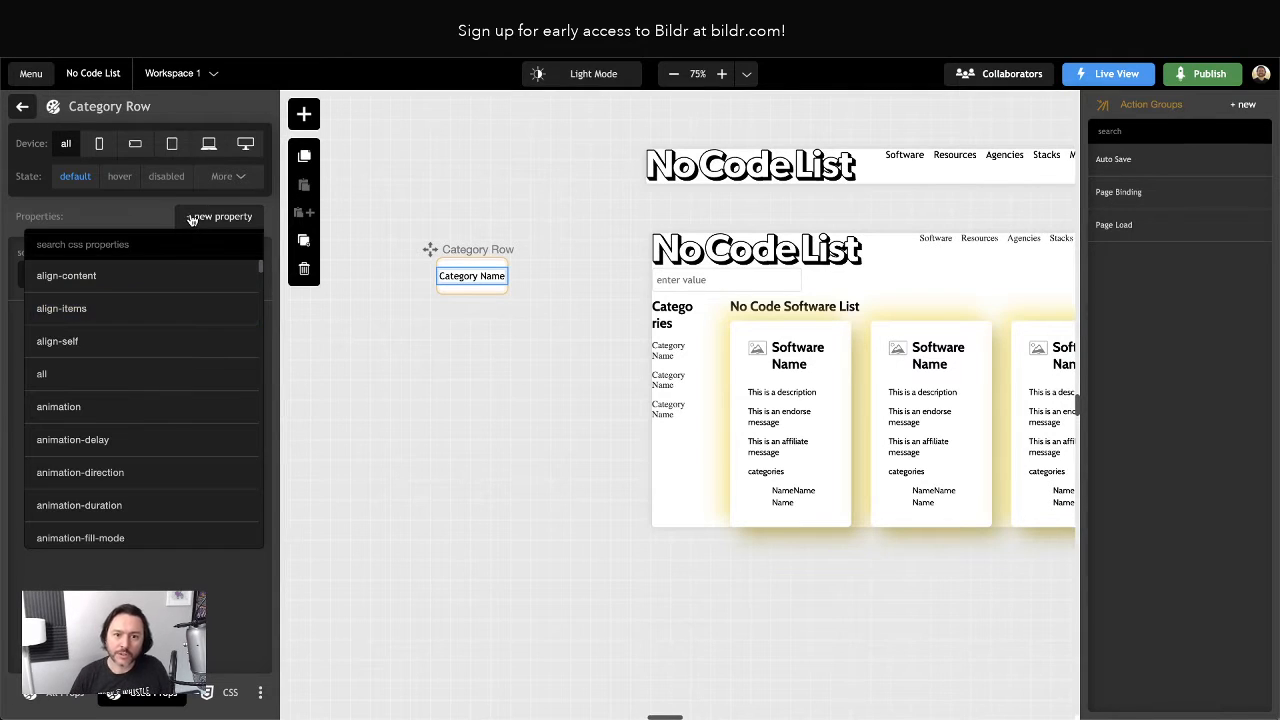
{"action": "type", "text": "bacg"}
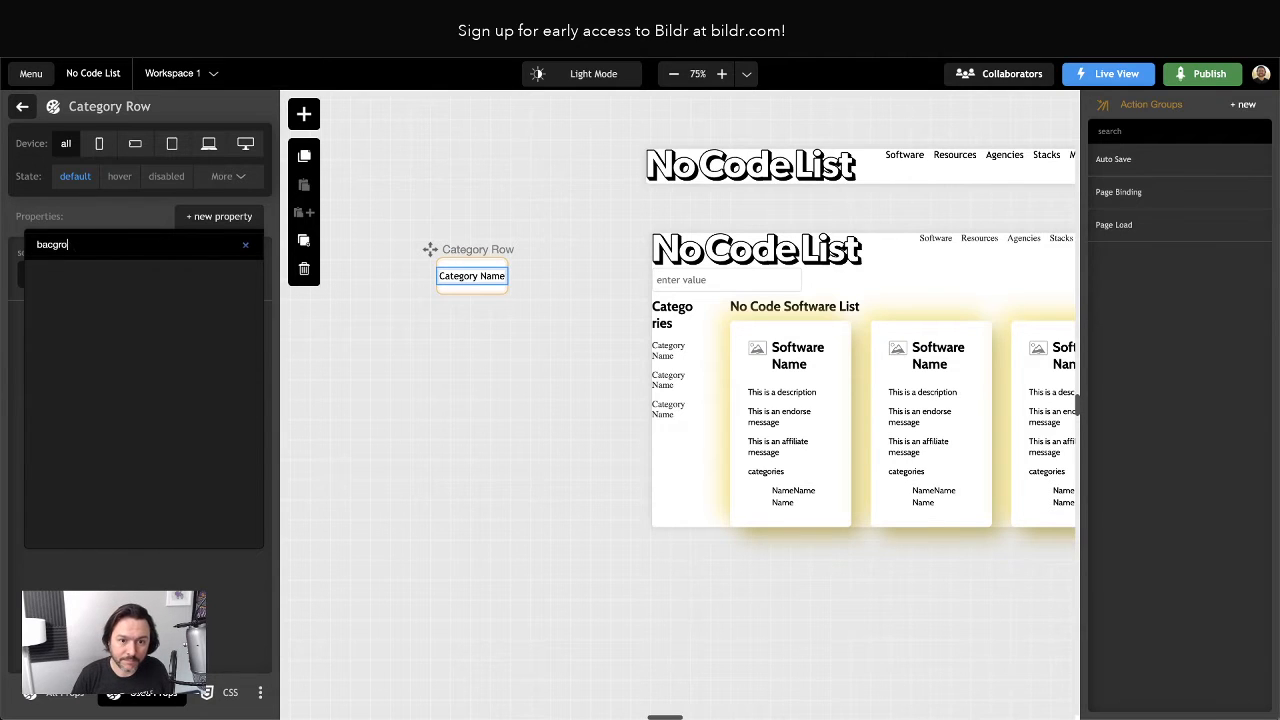
{"action": "type", "text": "ro"}
{"action": "key", "text": "BackSpace"}
{"action": "key", "text": "BackSpace"}
{"action": "key", "text": "BackSpace"}
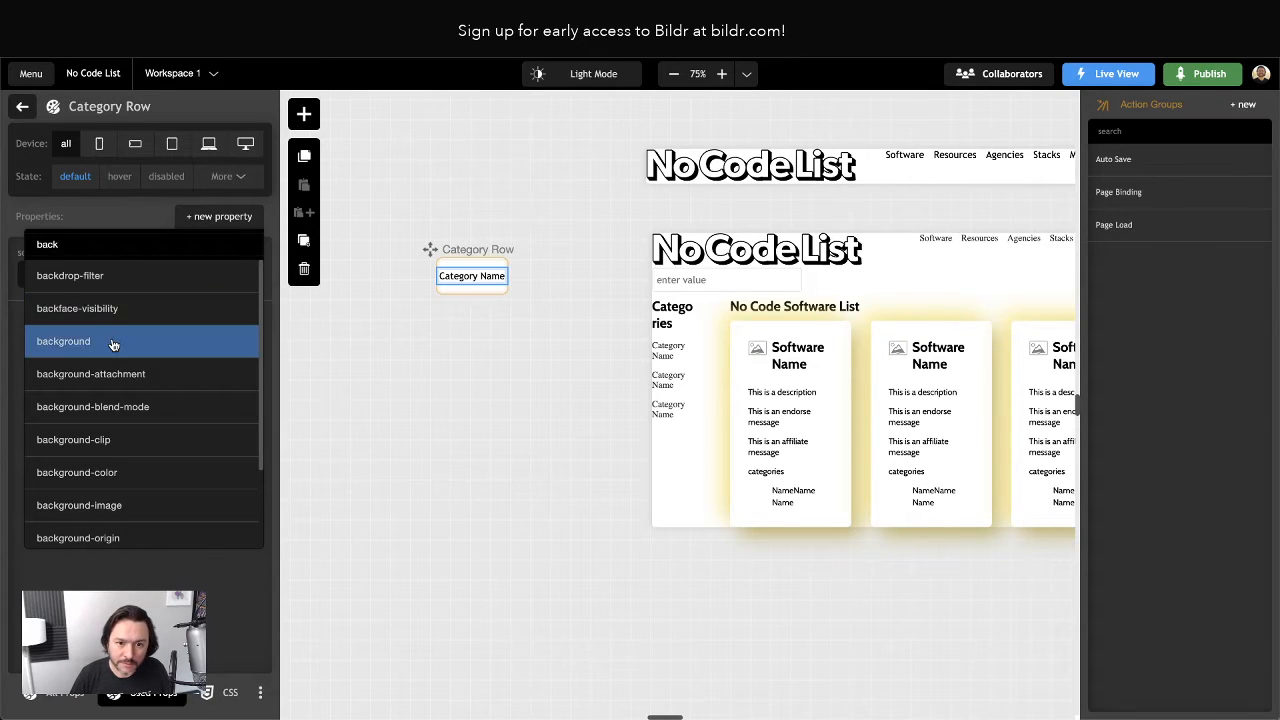
{"action": "left_click", "coordinate": [112, 341]}
{"action": "type", "text": "rgba(0,0,0,0"}
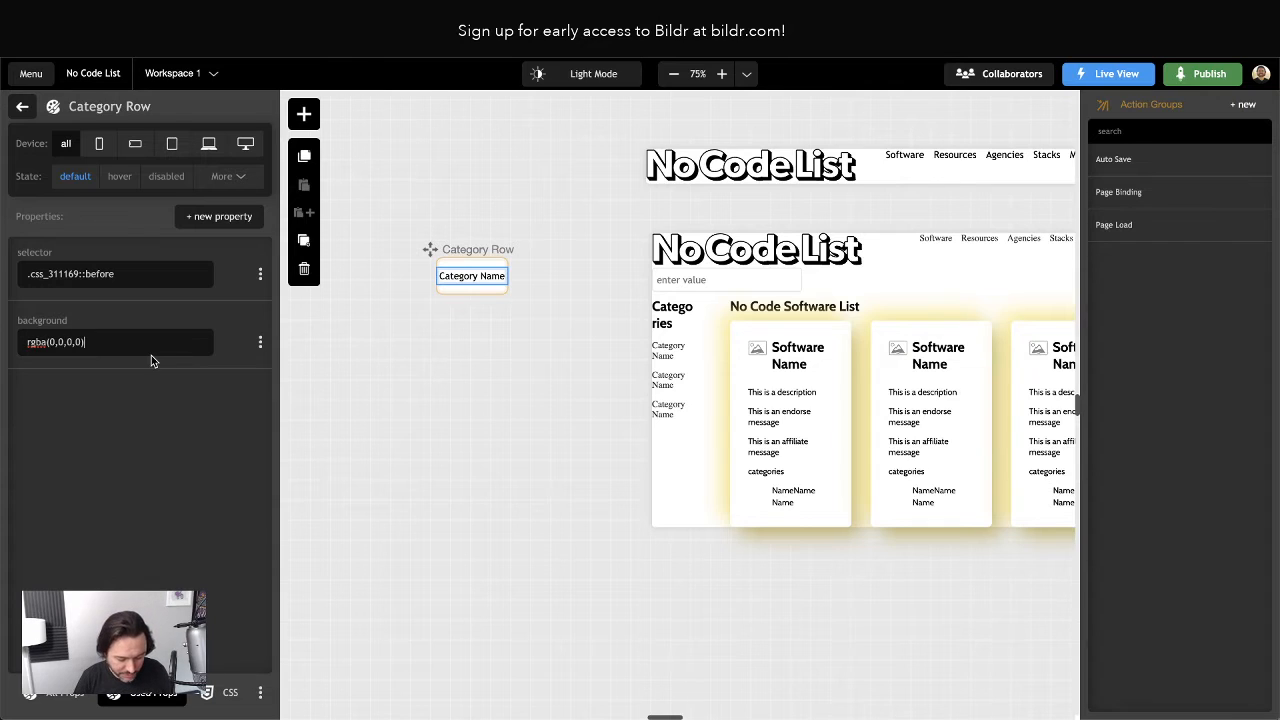
Try appending a hex colour code after the rgba value in the background property.
{"action": "type", "text": "#00000"}
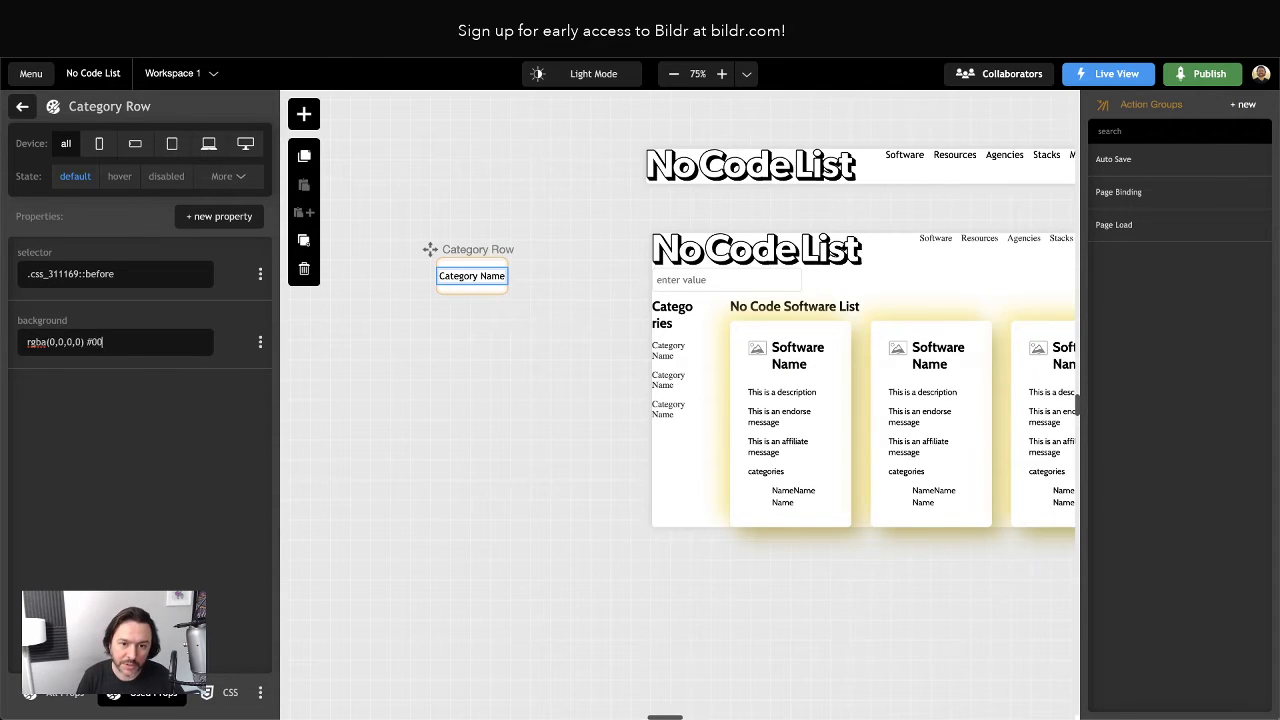
{"action": "key", "text": "BackSpace"}
{"action": "key", "text": "BackSpace"}
{"action": "key", "text": "BackSpace"}
{"action": "key", "text": "BackSpace"}
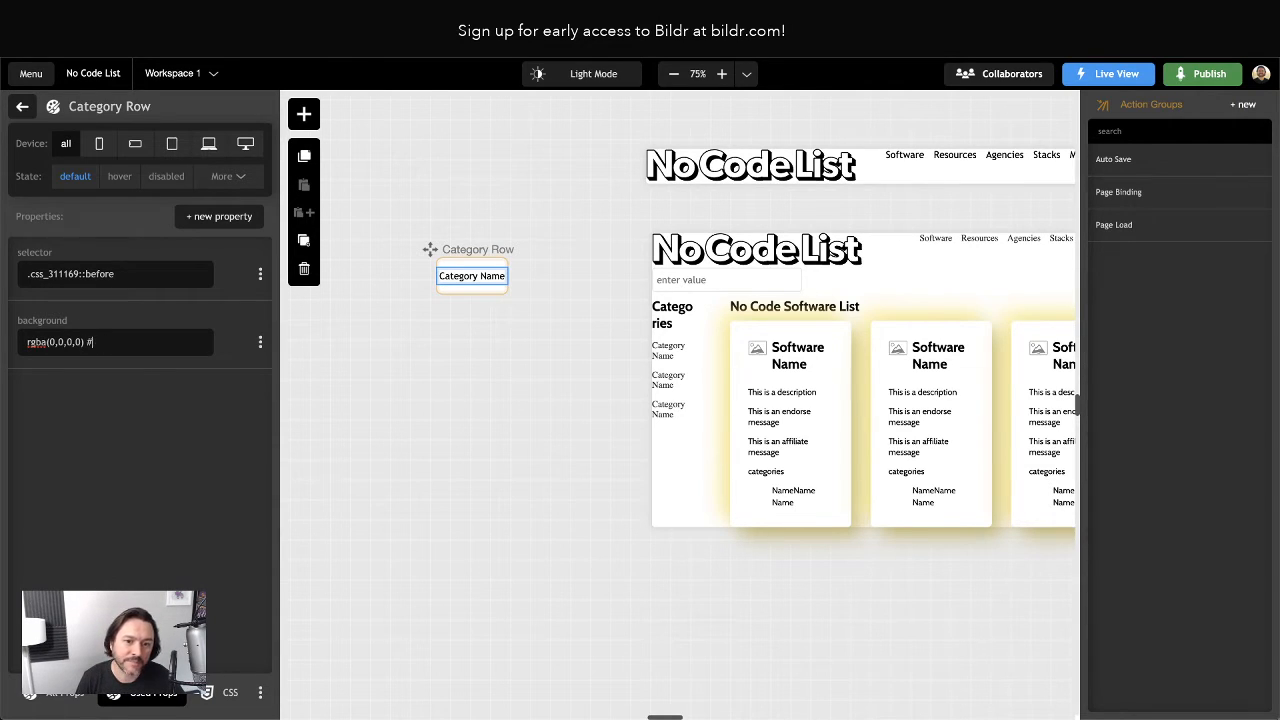
Try a first channel value of 255 in the background's rgba colour.
{"action": "left_click", "coordinate": [31, 342]}
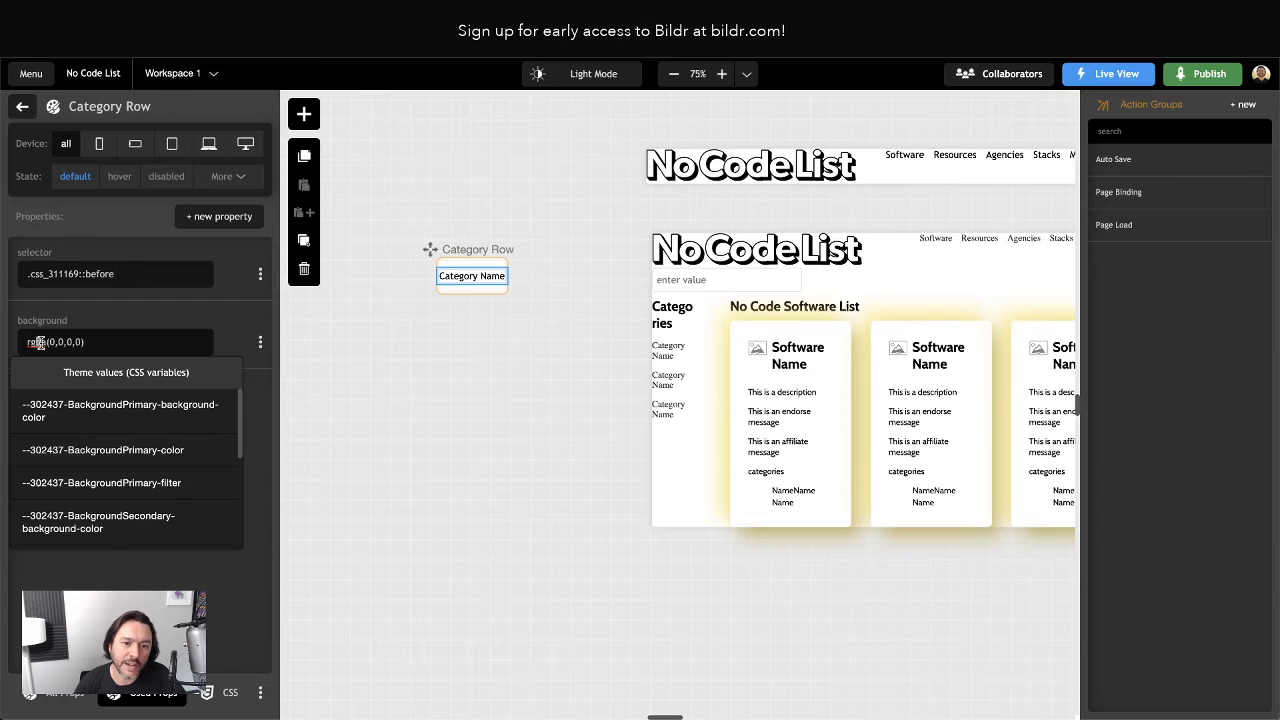
{"action": "left_click", "coordinate": [121, 317]}
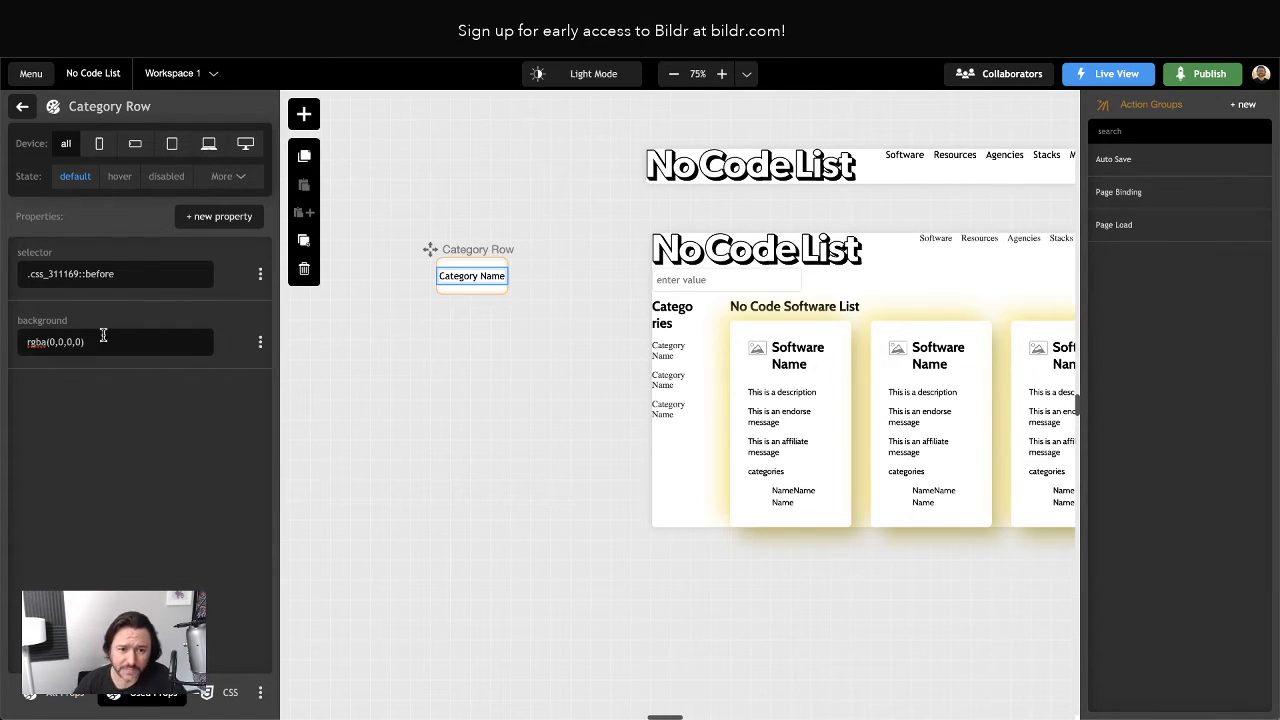
{"action": "left_click", "coordinate": [55, 345]}
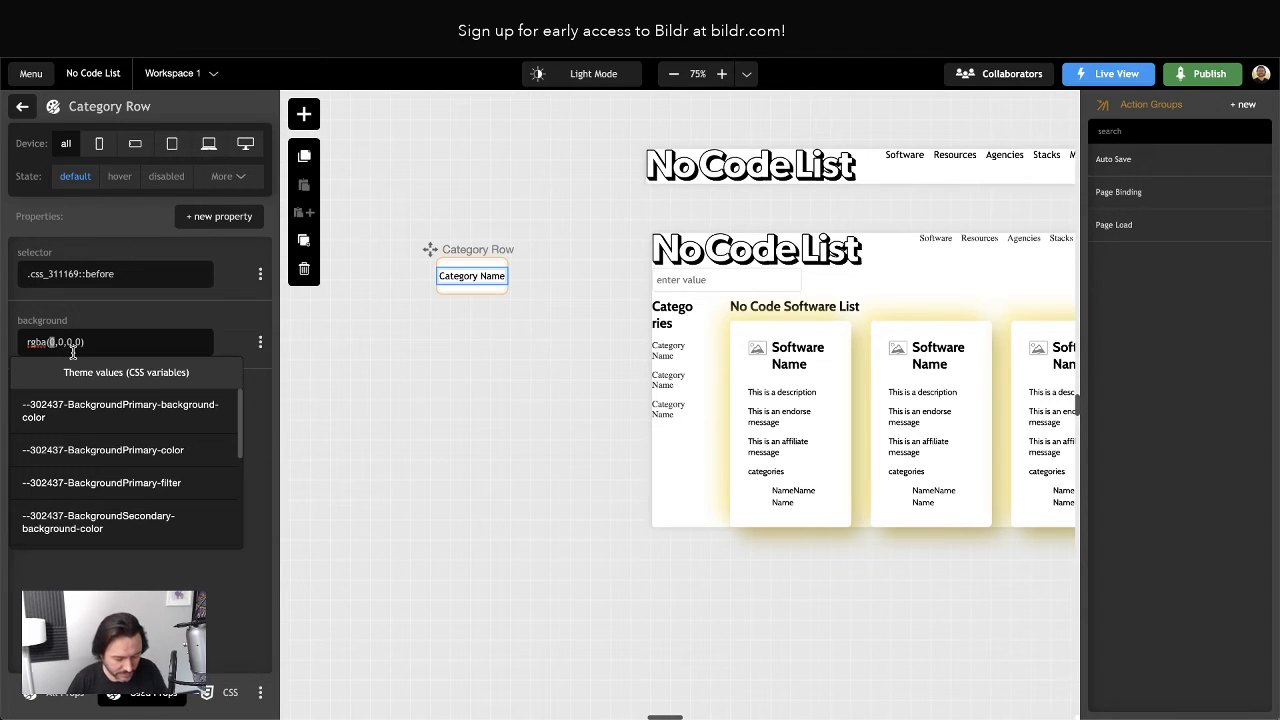
{"action": "type", "text": "255"}
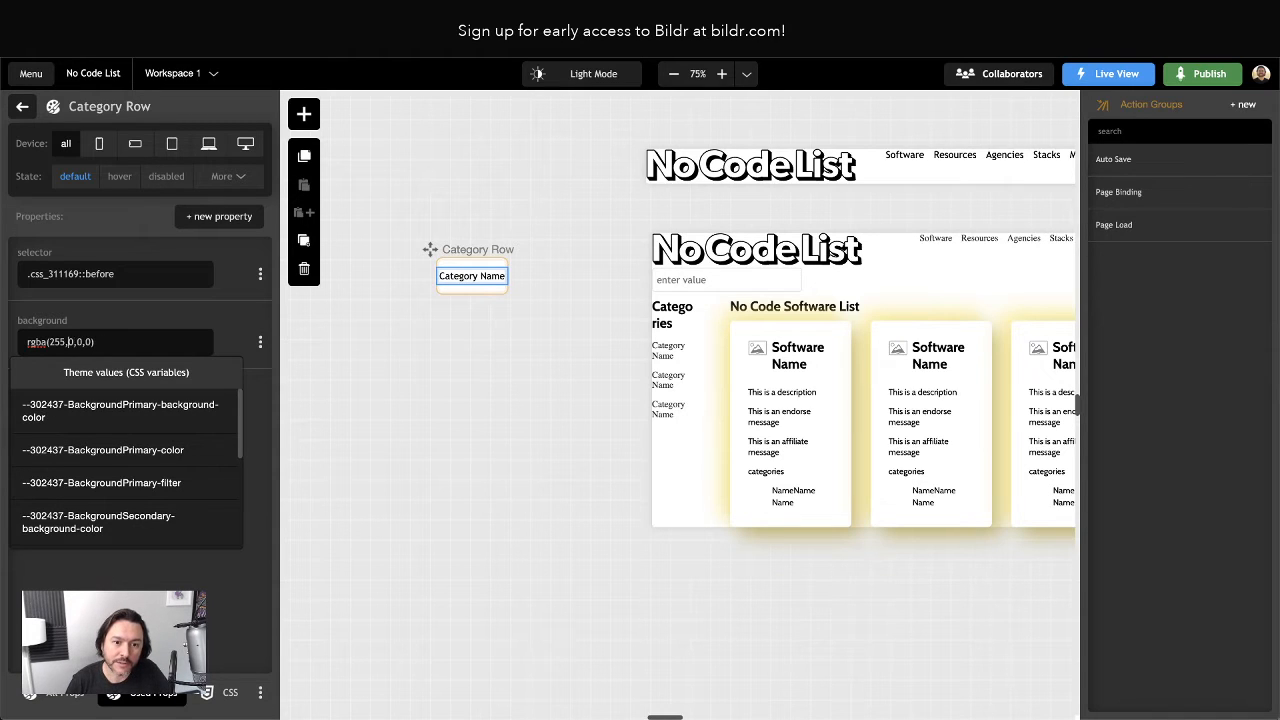
{"action": "key", "text": "BackSpace"}
{"action": "key", "text": "BackSpace"}
{"action": "left_click", "coordinate": [125, 282]}
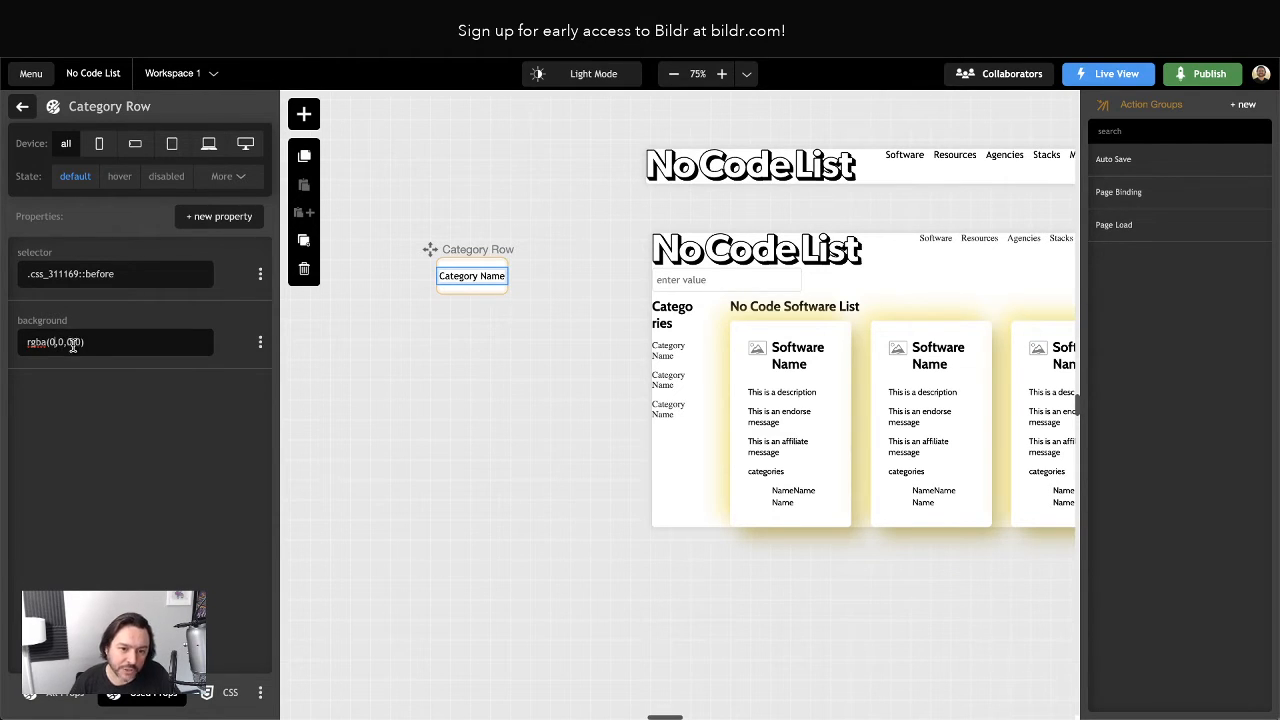
Try alpha values of 1 and .5 in the background's rgba colour, then restore the alpha to 0.
{"action": "left_click_drag", "start_coordinate": [74, 343], "coordinate": [80, 343]}
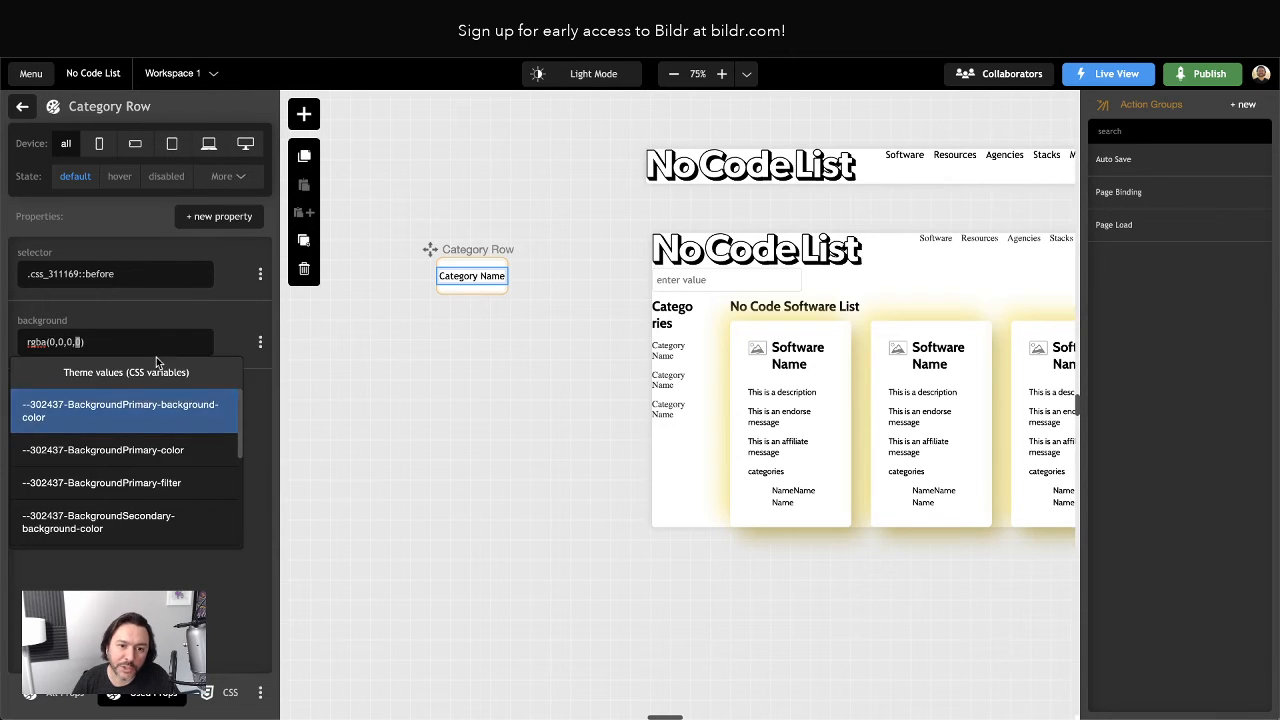
{"action": "left_click", "coordinate": [102, 322]}
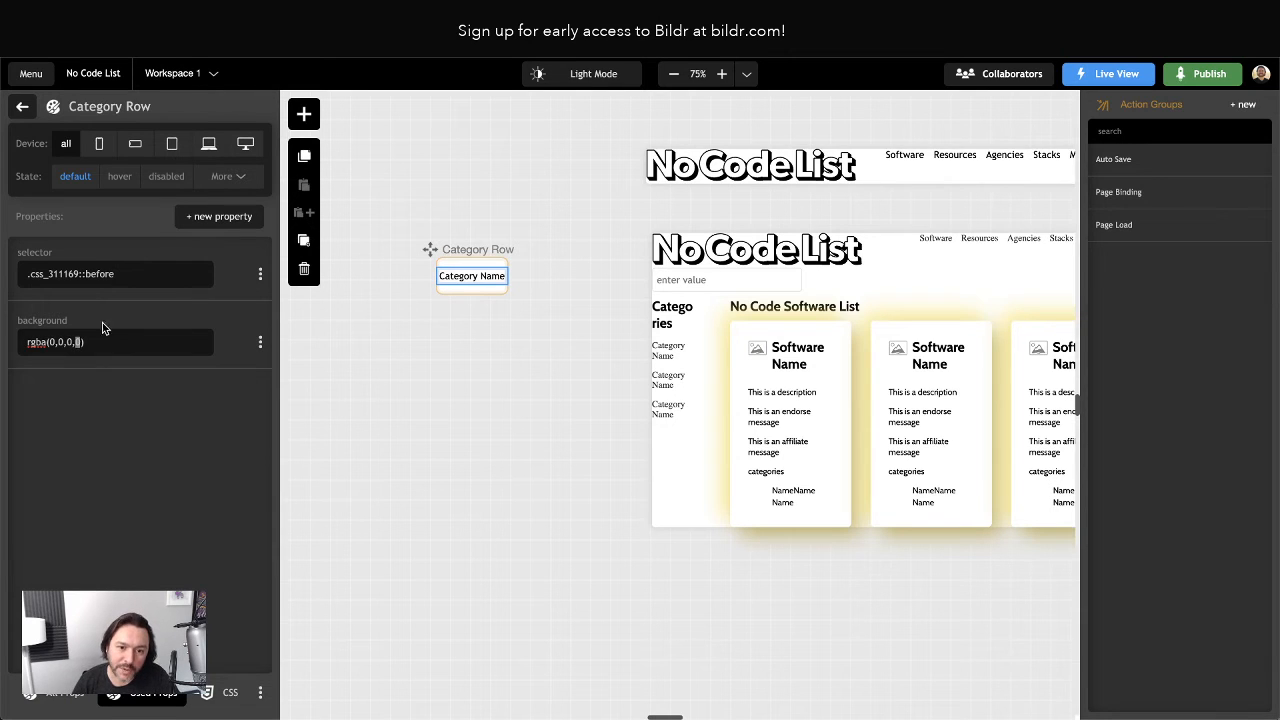
{"action": "left_click", "coordinate": [50, 343]}
{"action": "left_click_drag", "start_coordinate": [50, 343], "coordinate": [76, 343]}
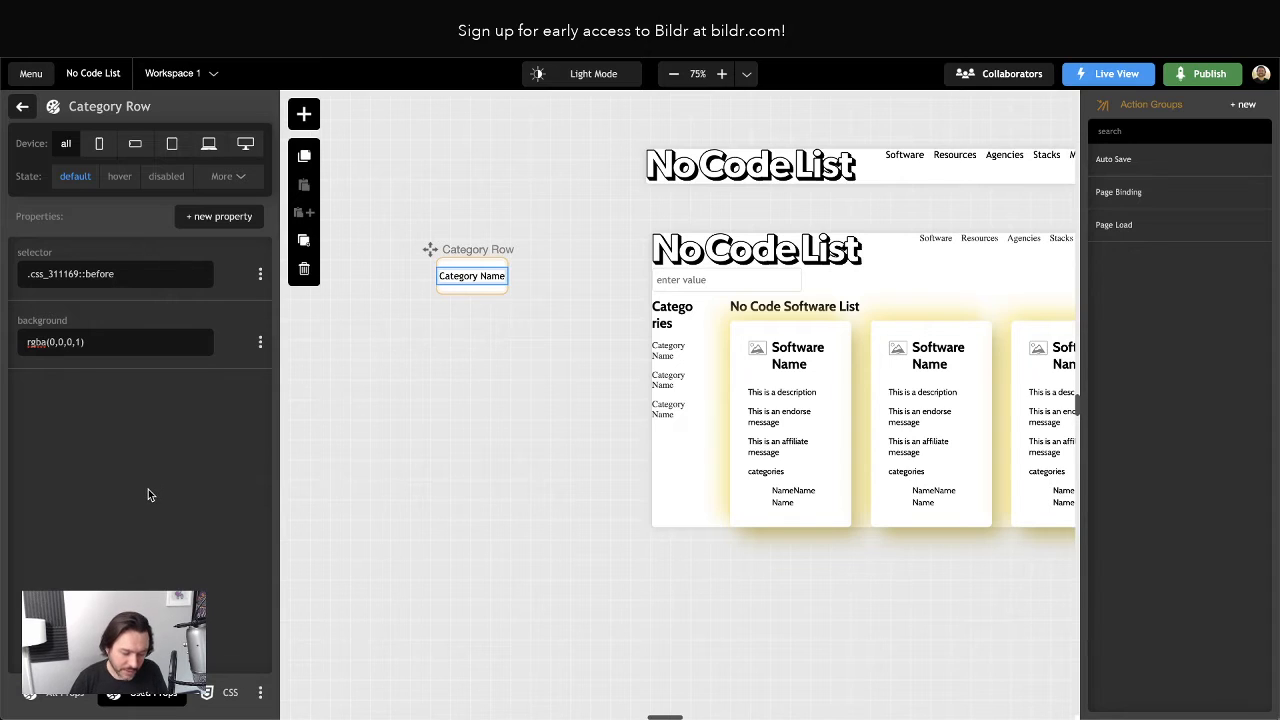
{"action": "type", "text": ".5"}
{"action": "key", "text": "BackSpace"}
{"action": "key", "text": "BackSpace"}
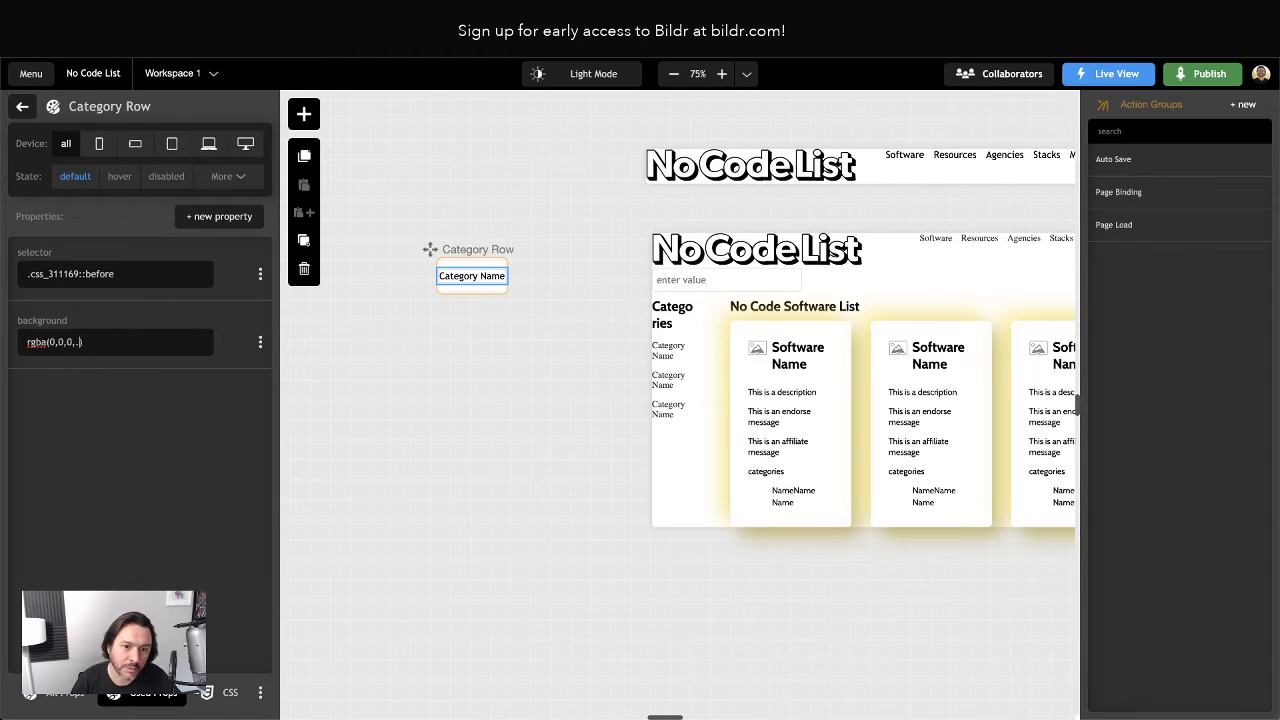
{"action": "type", "text": "0"}
{"action": "left_click", "coordinate": [102, 437]}
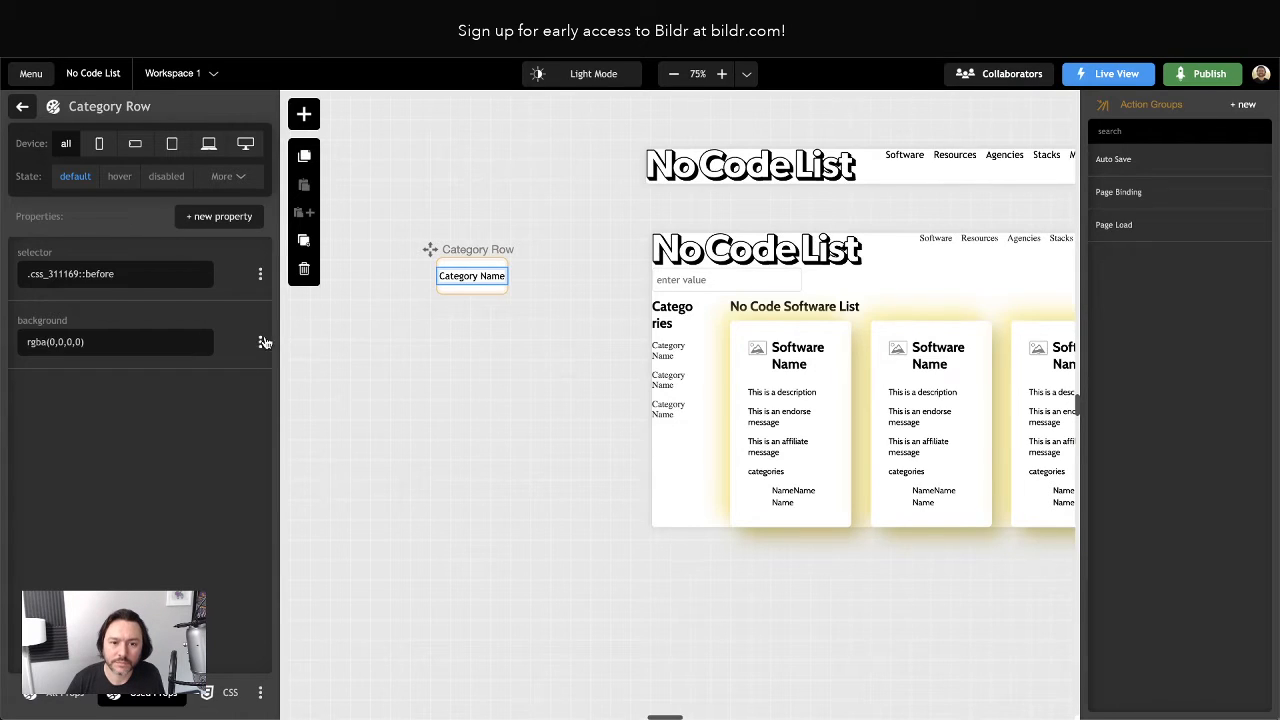
{"action": "left_click", "coordinate": [245, 218]}
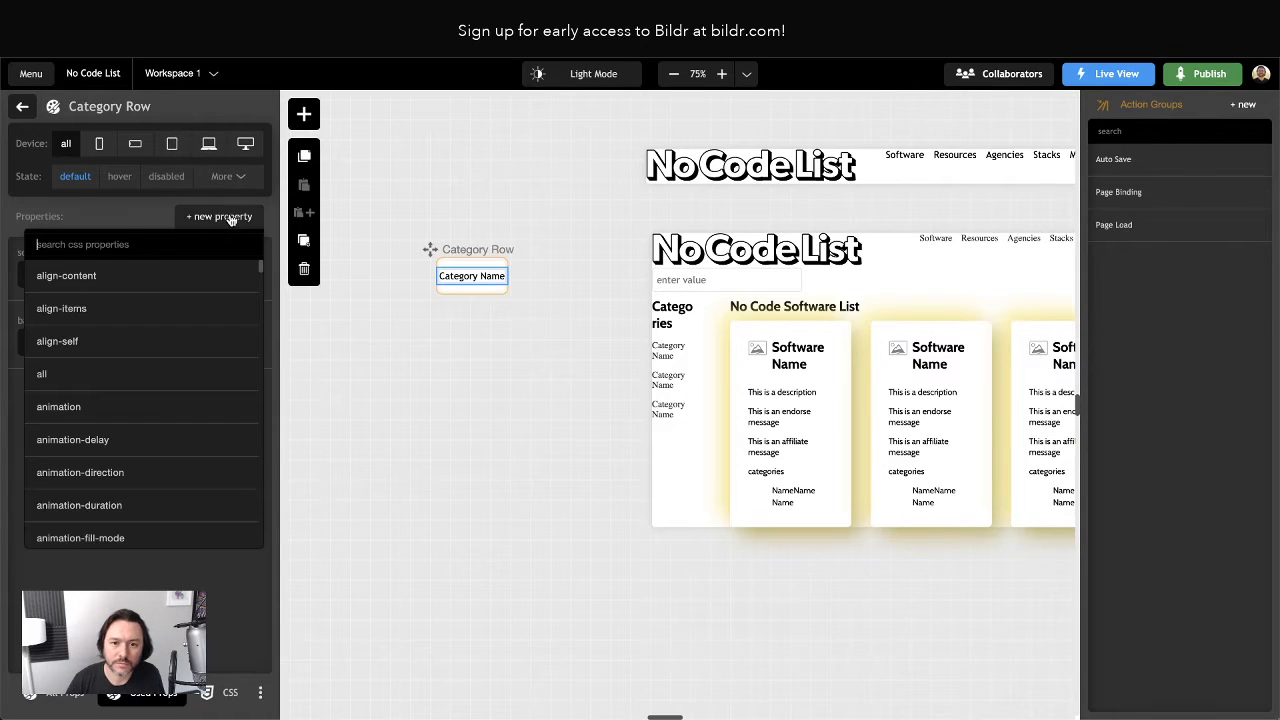
{"action": "type", "text": "border-rad"}
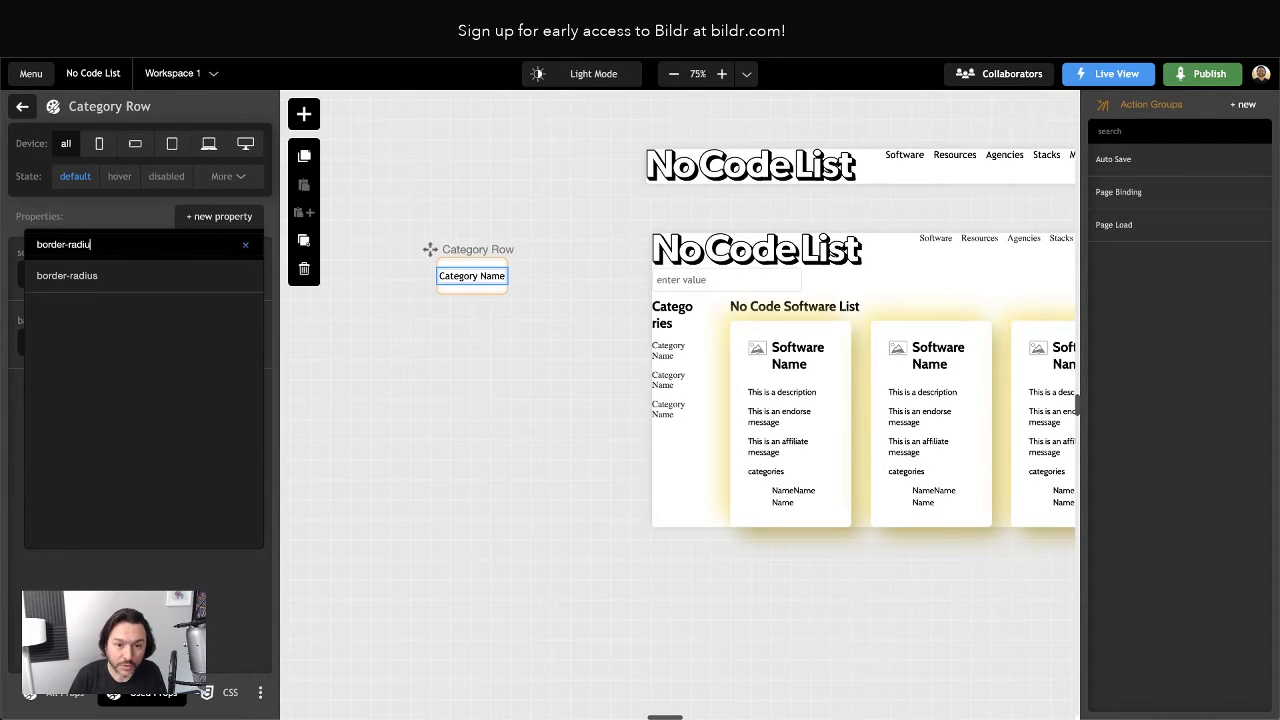
{"action": "type", "text": "iu"}
{"action": "key", "text": "Return"}
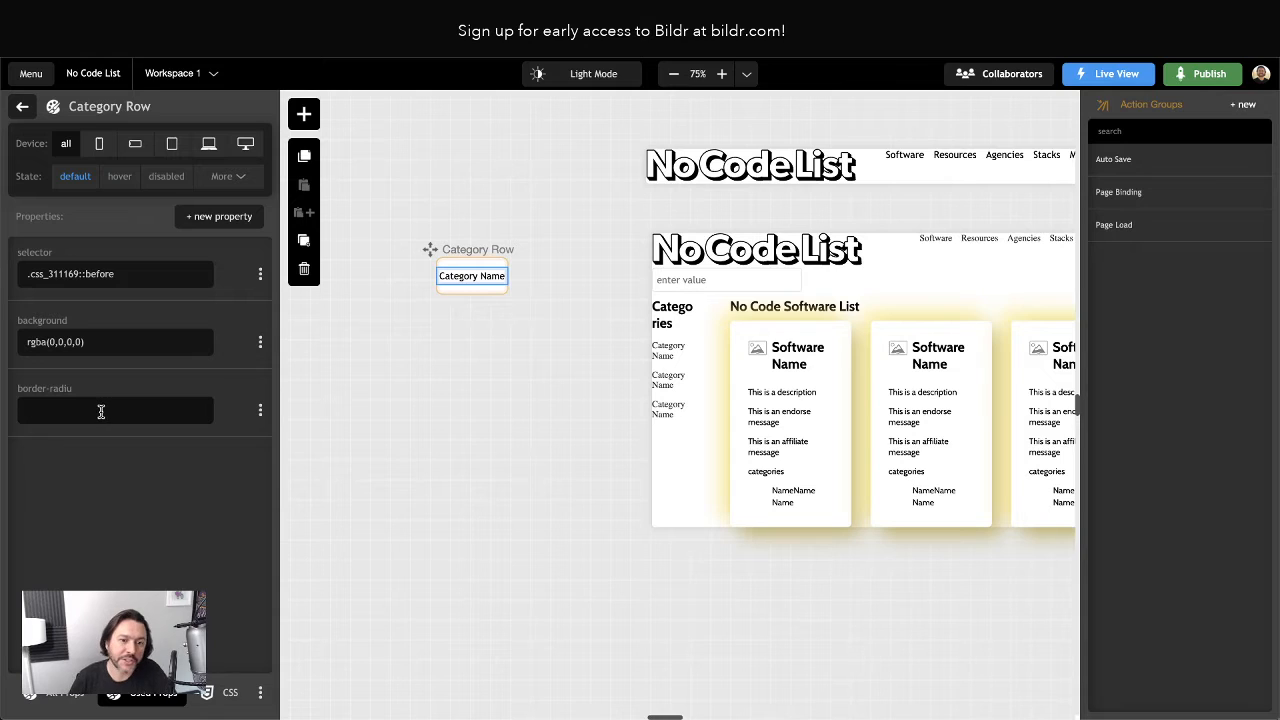
{"action": "left_click_drag", "start_coordinate": [20, 390], "coordinate": [44, 390]}
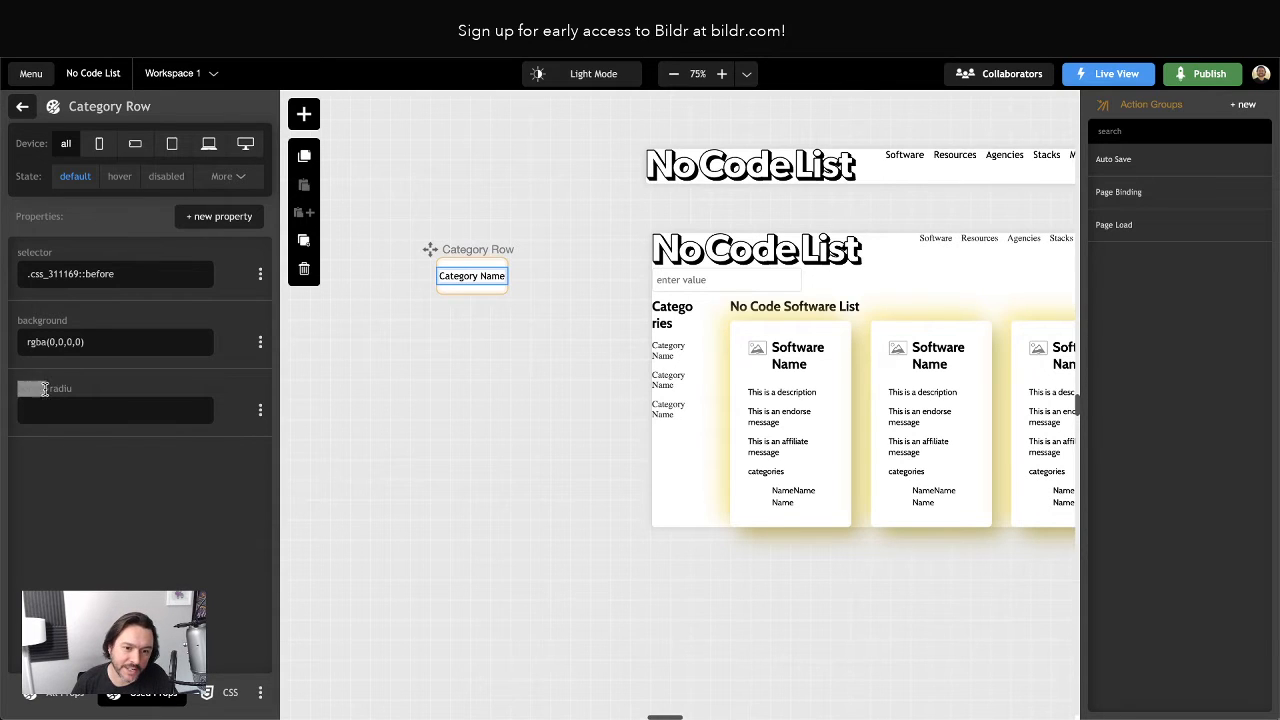
{"action": "left_click", "coordinate": [78, 390]}
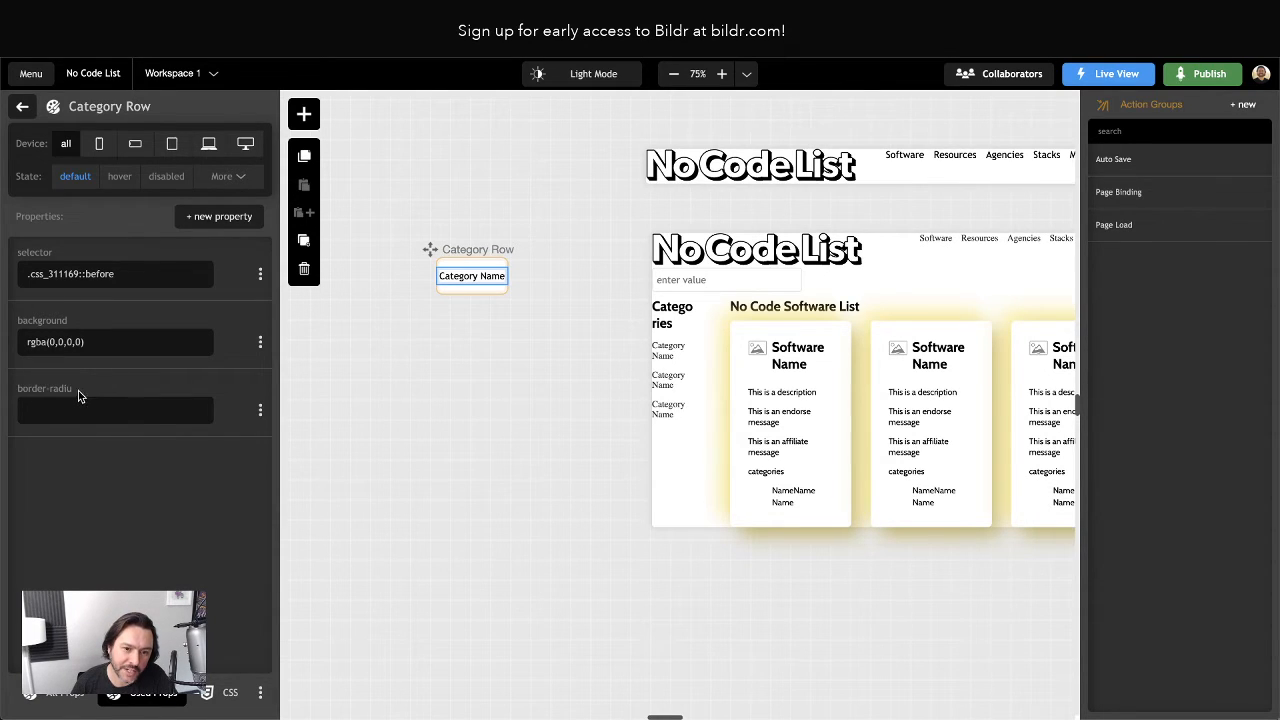
{"action": "left_click", "coordinate": [259, 416]}
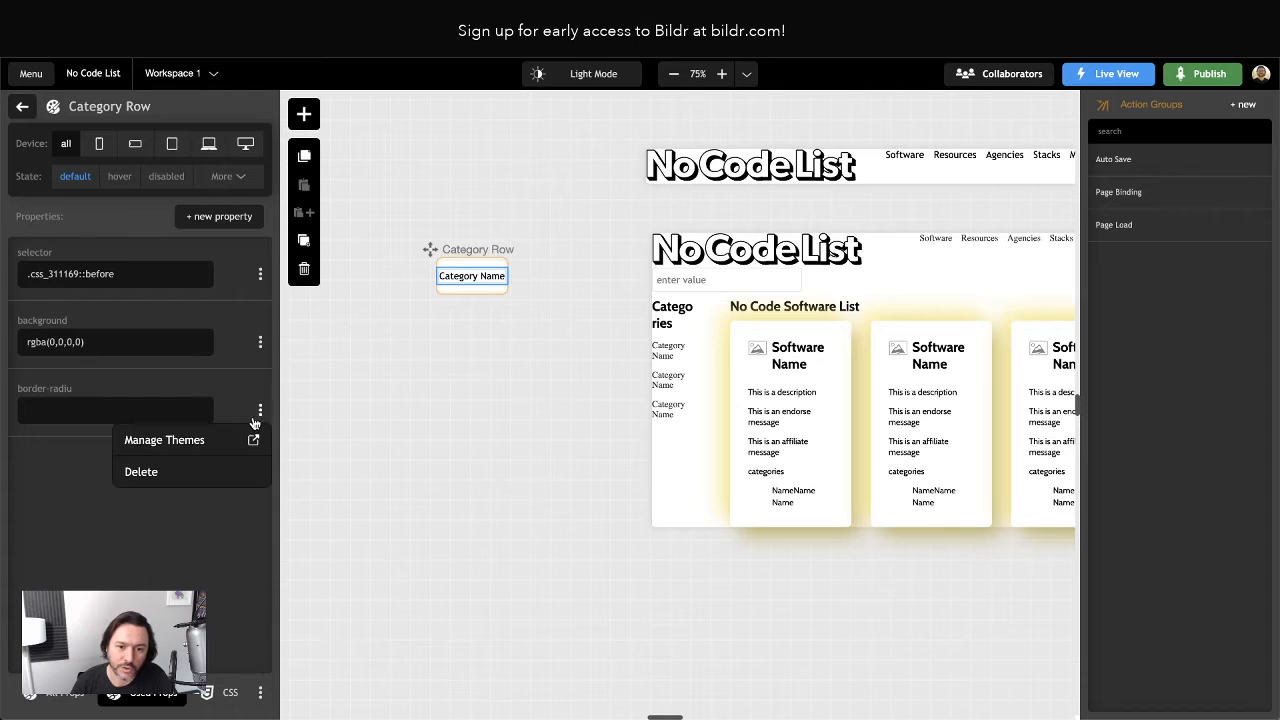
{"action": "left_click", "coordinate": [200, 472]}
Add a border-radius property to Category Row's ::before style and set all corners to 7px.
{"action": "left_click", "coordinate": [200, 218]}
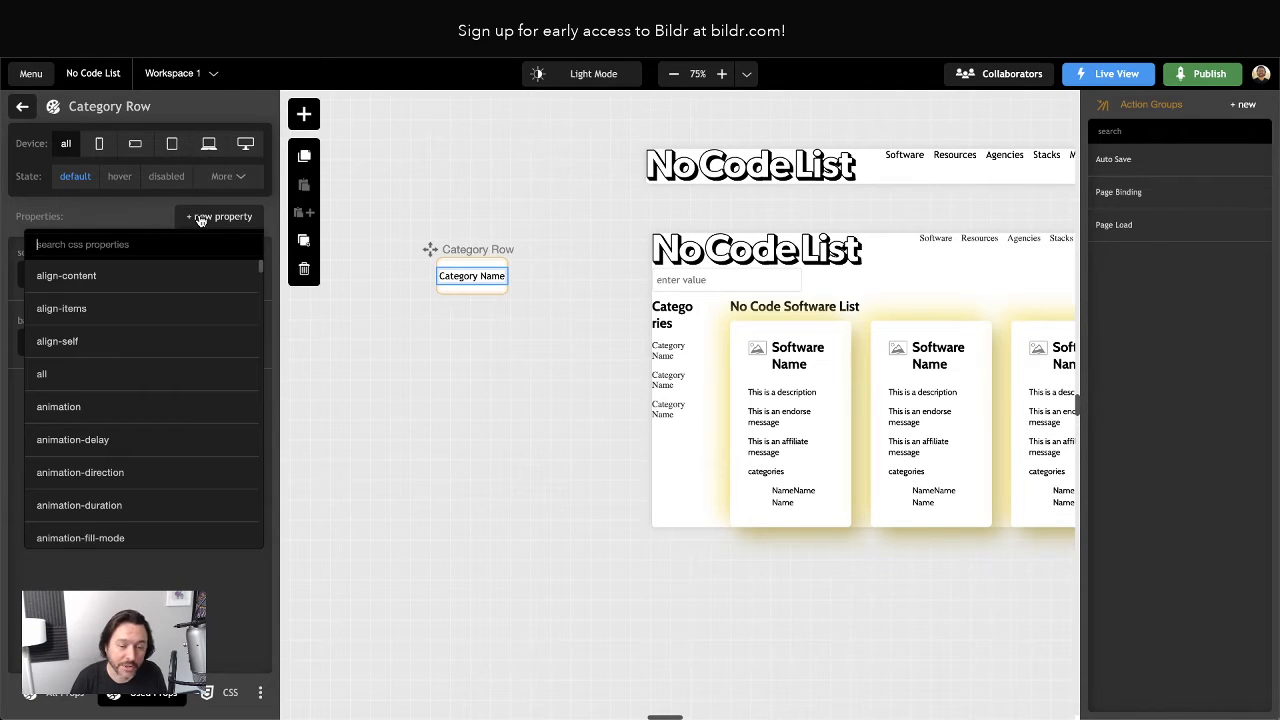
{"action": "type", "text": "bord"}
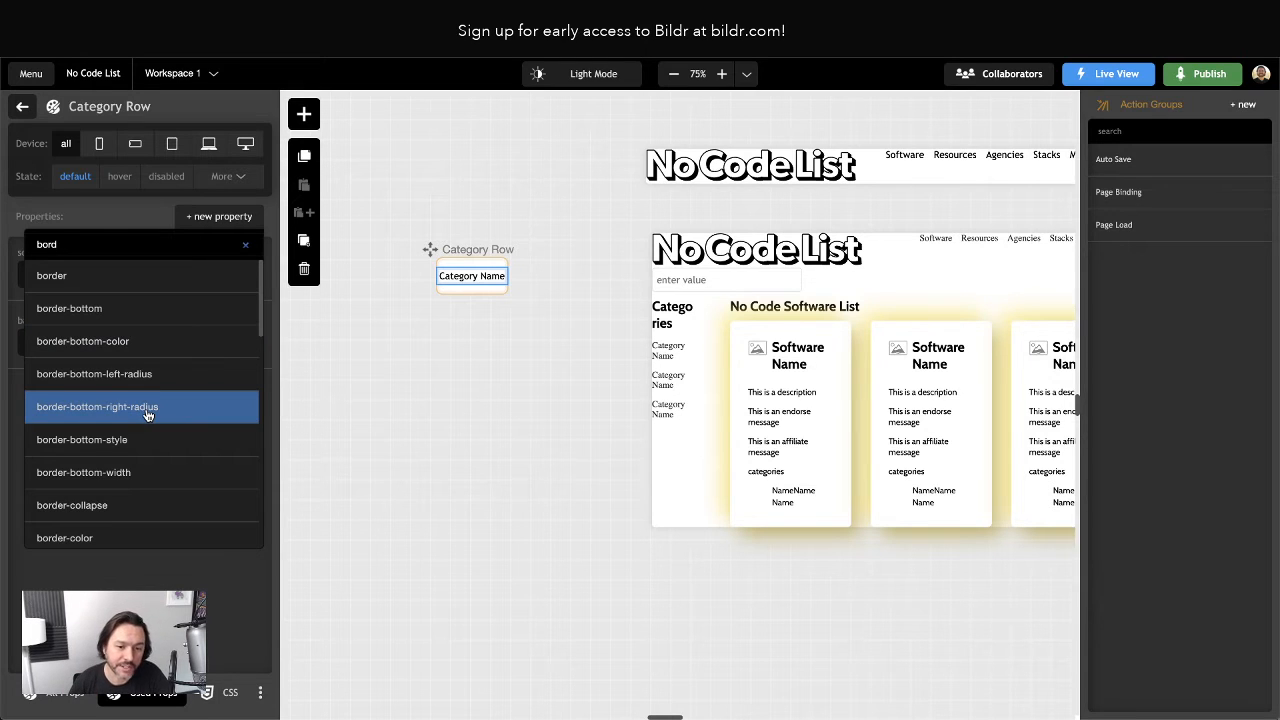
{"action": "scroll", "coordinate": [147, 415], "scroll_direction": "down", "scroll_amount": 10}
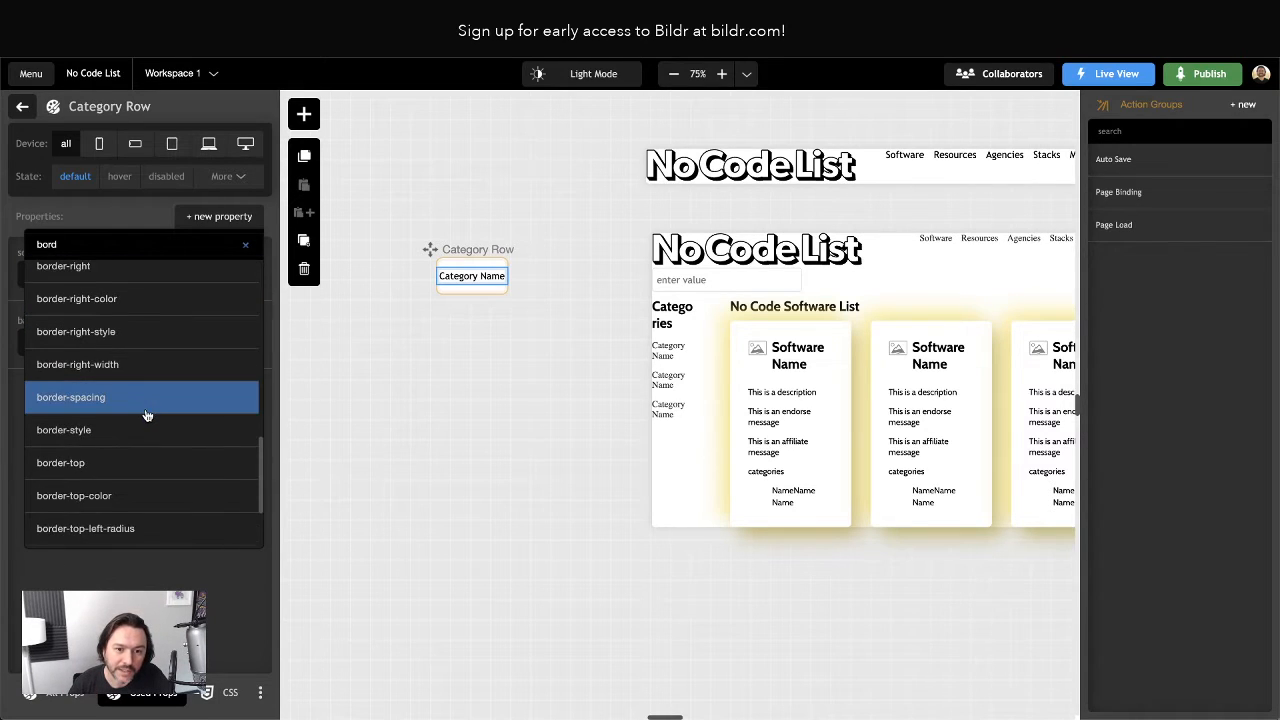
{"action": "scroll", "coordinate": [147, 415], "scroll_direction": "up", "scroll_amount": 3}
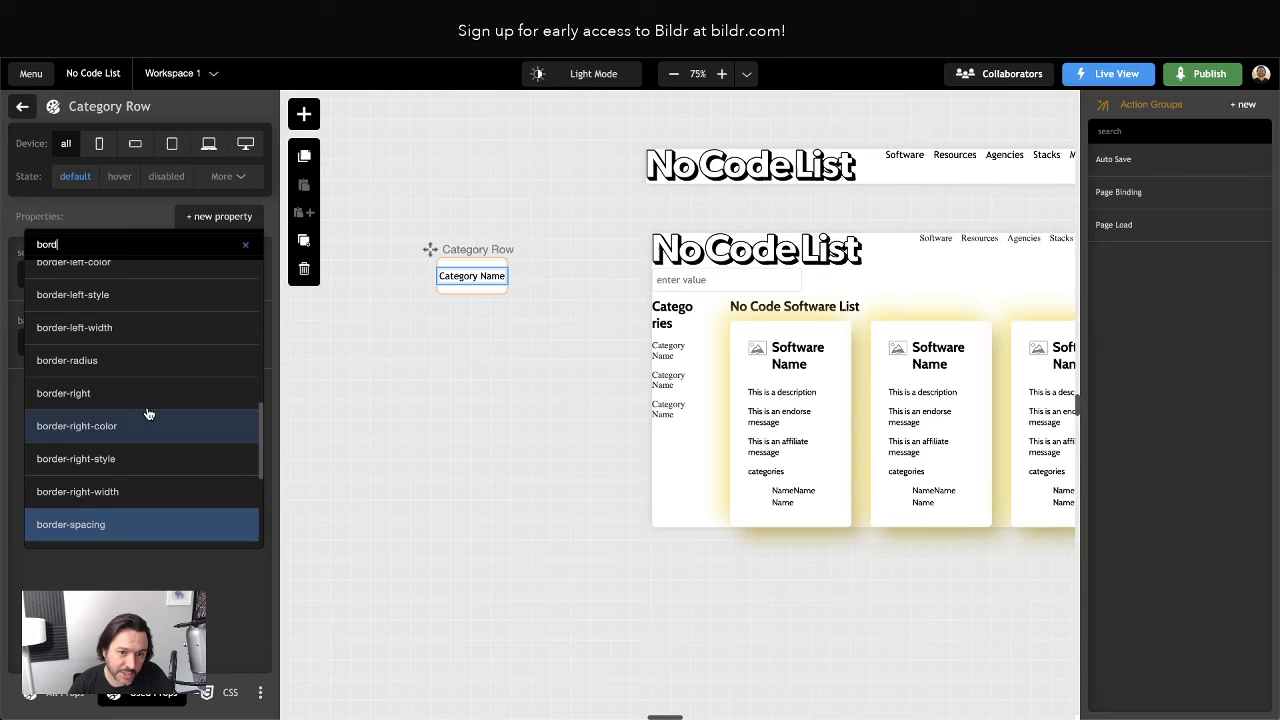
{"action": "left_click", "coordinate": [92, 362]}
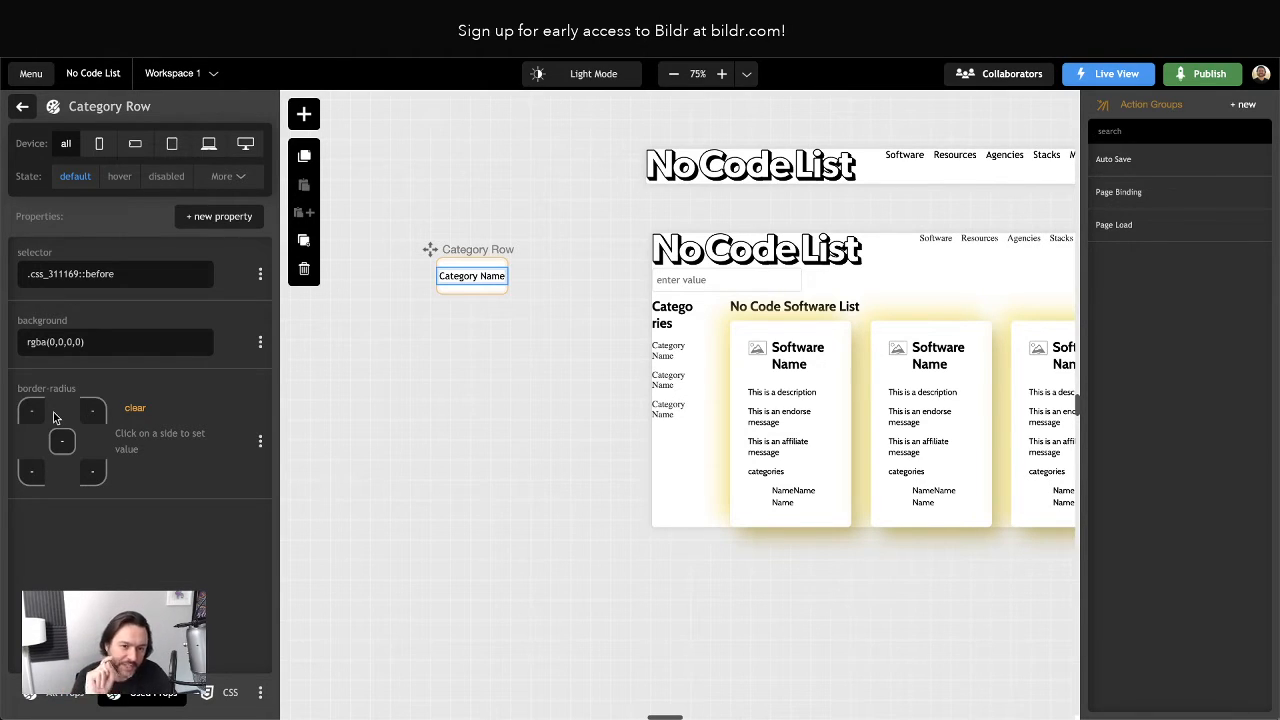
{"action": "left_click", "coordinate": [62, 441]}
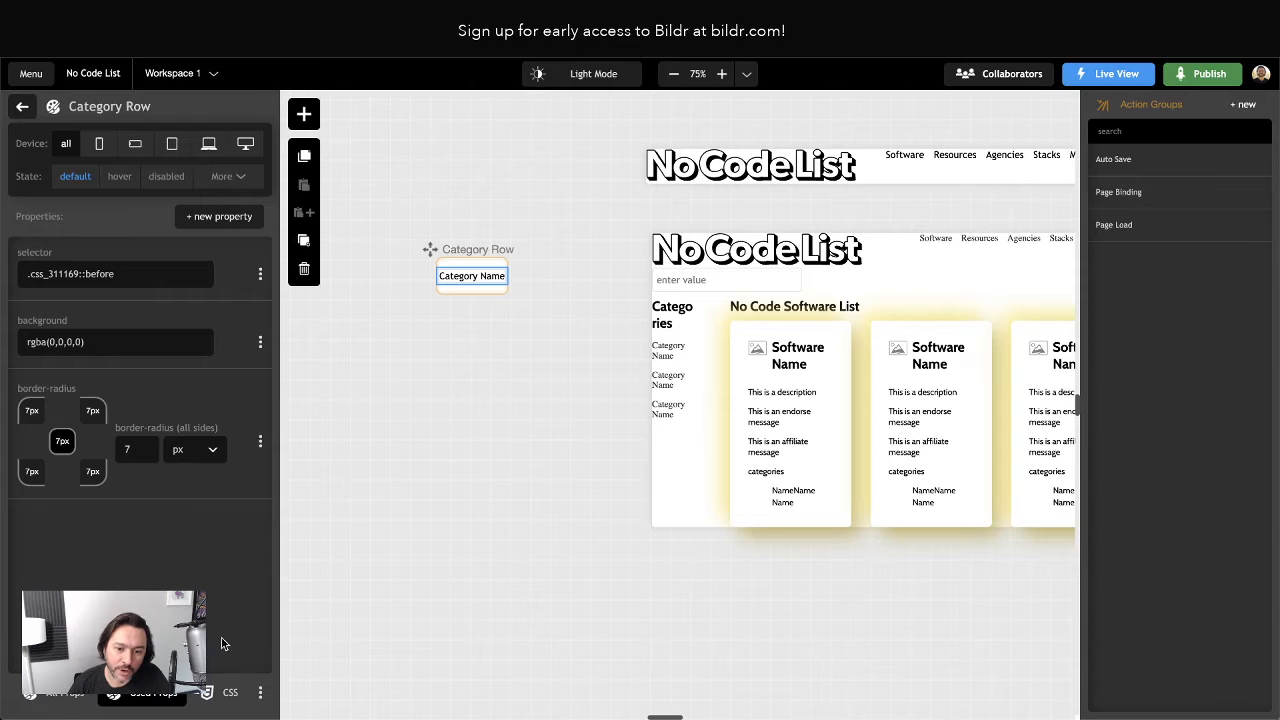
{"action": "left_click", "coordinate": [228, 692]}
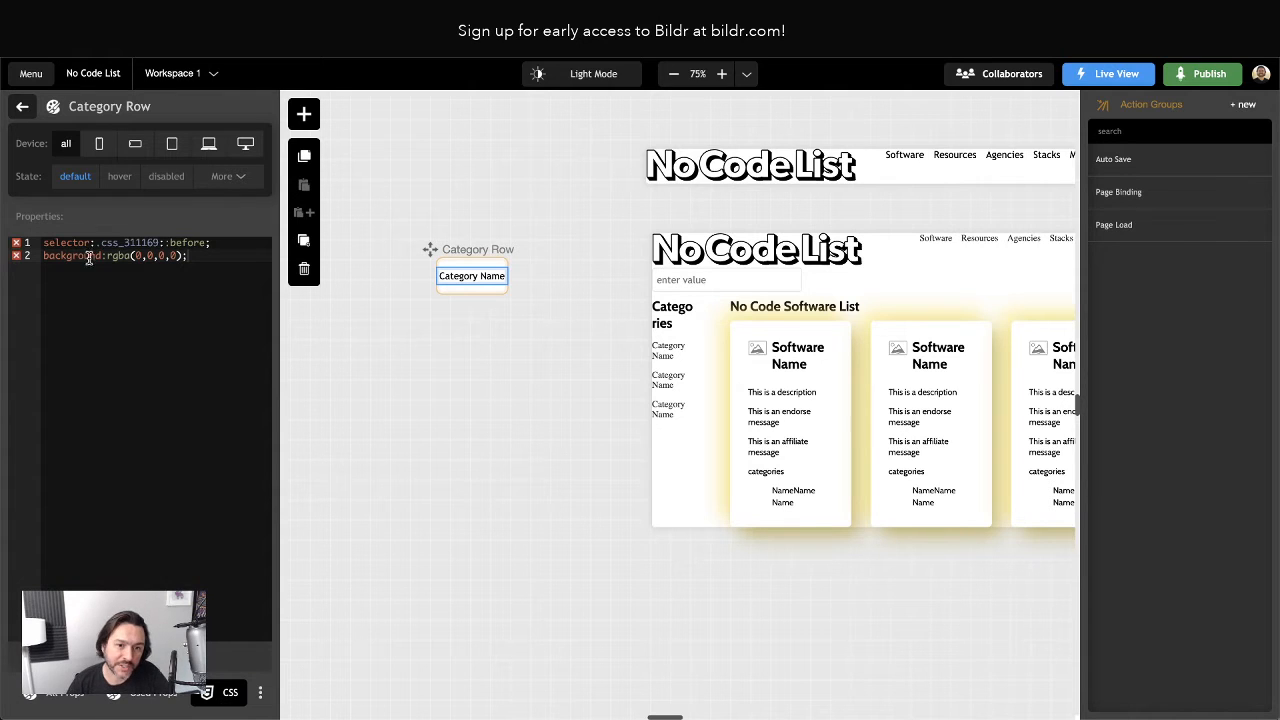
{"action": "left_click", "coordinate": [155, 692]}
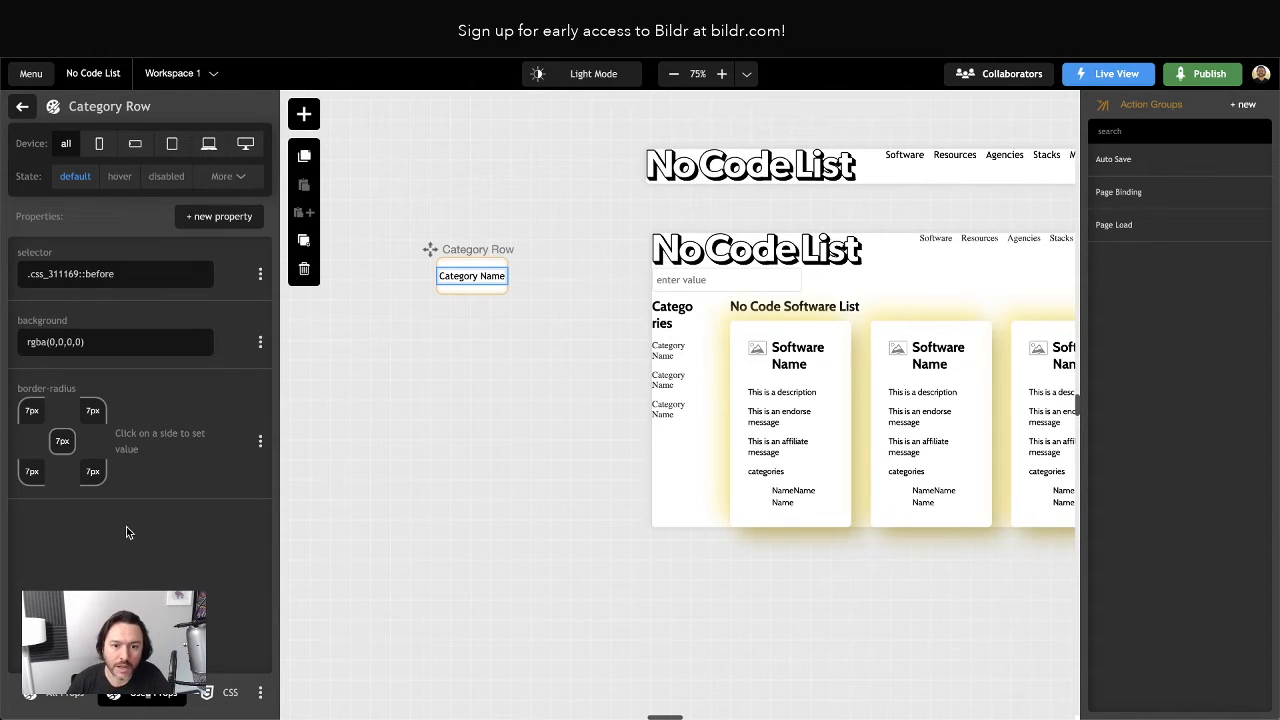
Add height and margin-left properties, without values, to Category Row's ::before style.
{"action": "left_click", "coordinate": [219, 216]}
{"action": "type", "text": "height"}
{"action": "key", "text": "Return"}
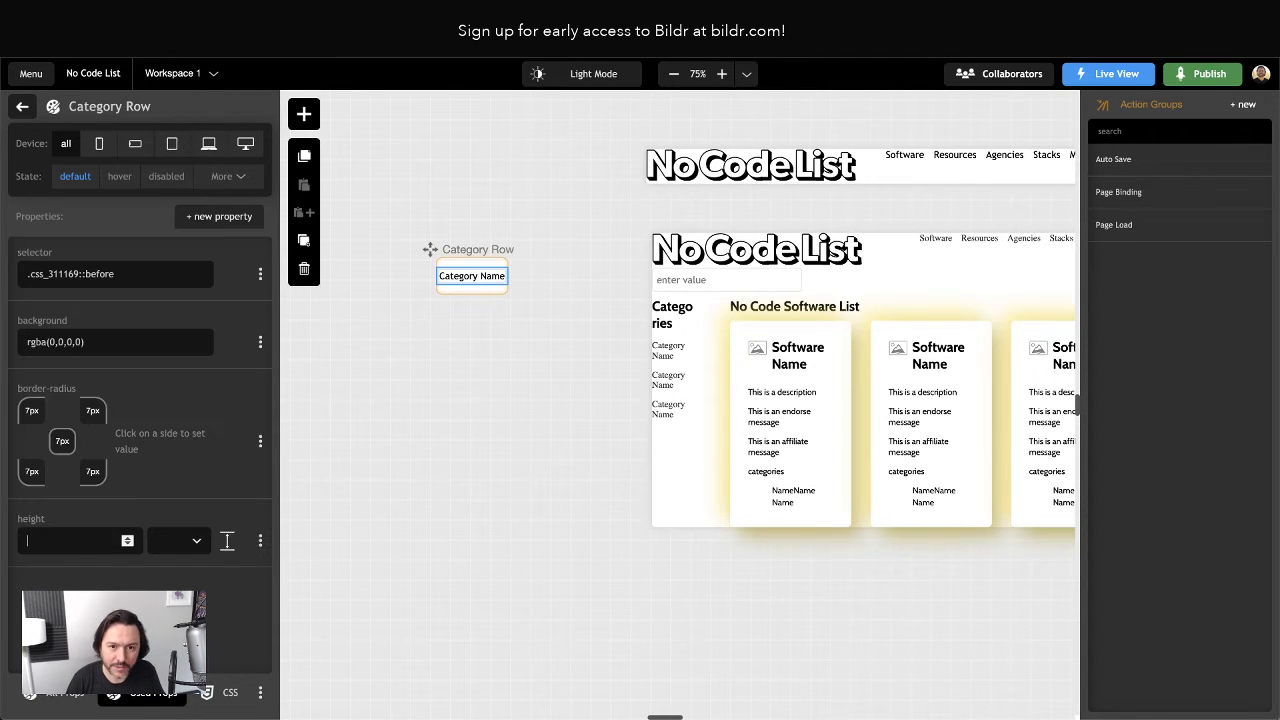
{"action": "left_click", "coordinate": [219, 218]}
{"action": "type", "text": "m"}
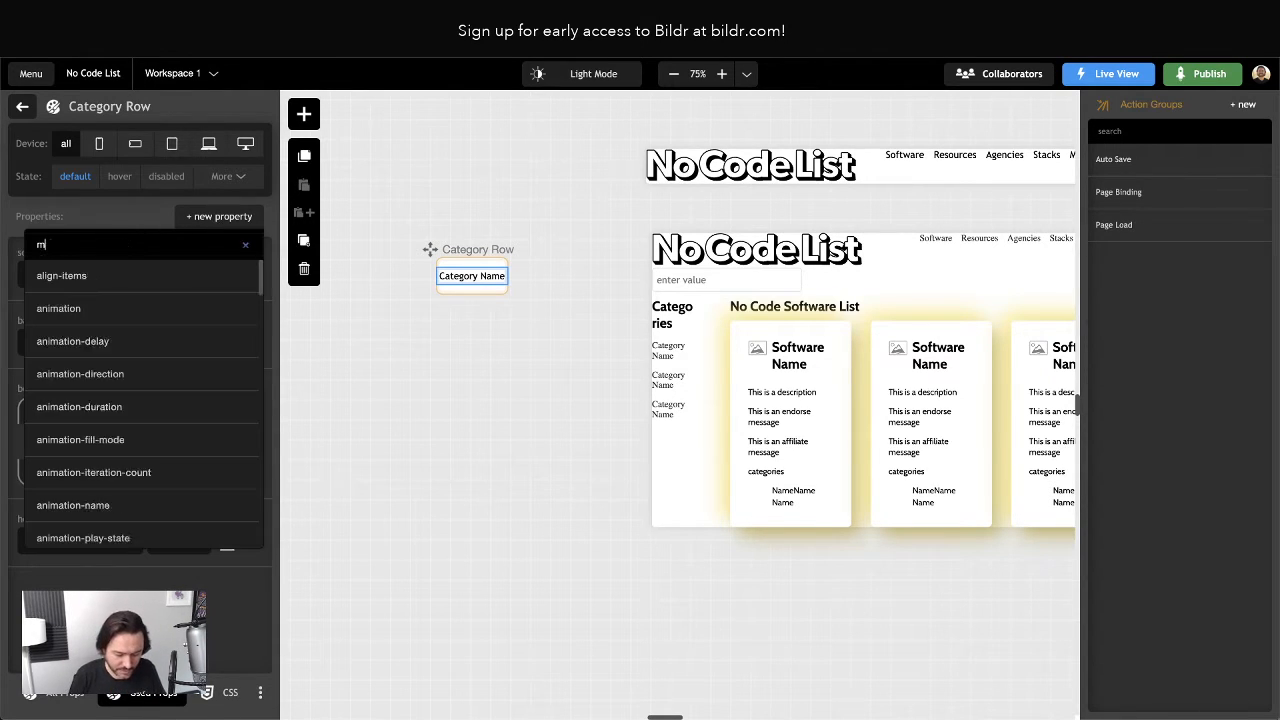
{"action": "type", "text": "argin-left"}
{"action": "key", "text": "Return"}
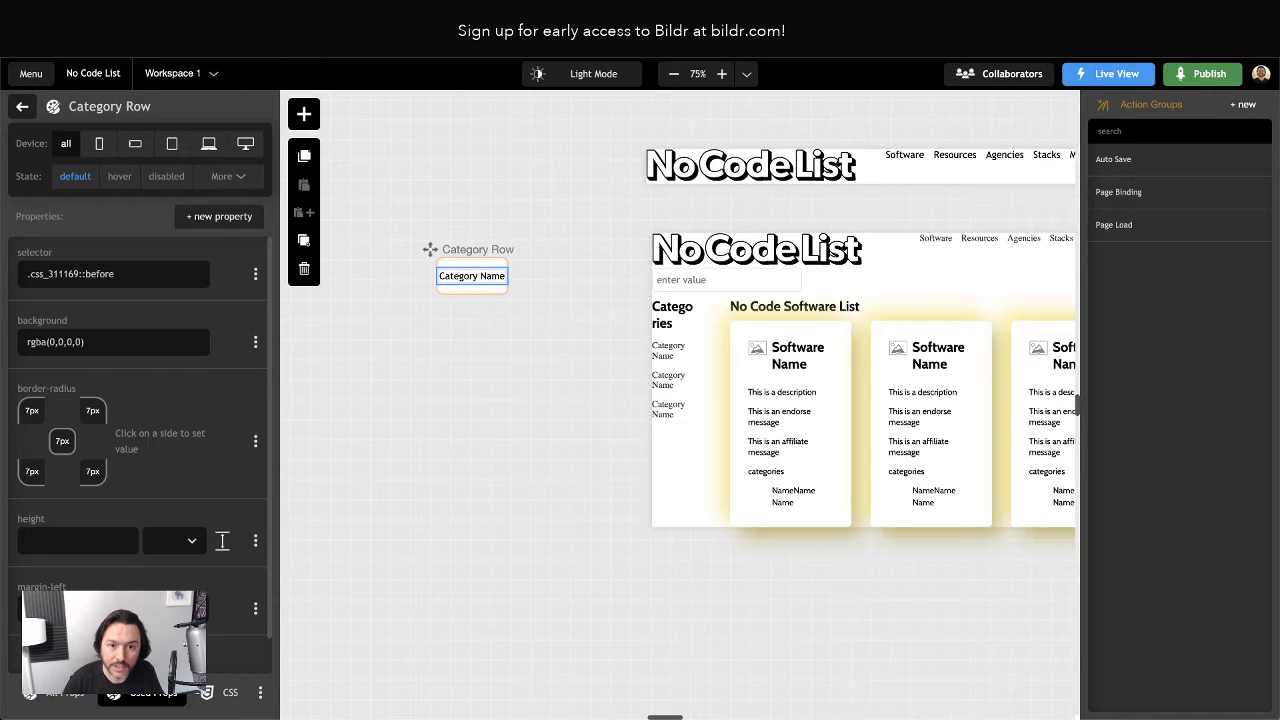
Following the original site's ::before rule, add opacity, position and padding-left properties without values to Category Row's ::before style.
{"action": "left_click", "coordinate": [612, 14]}
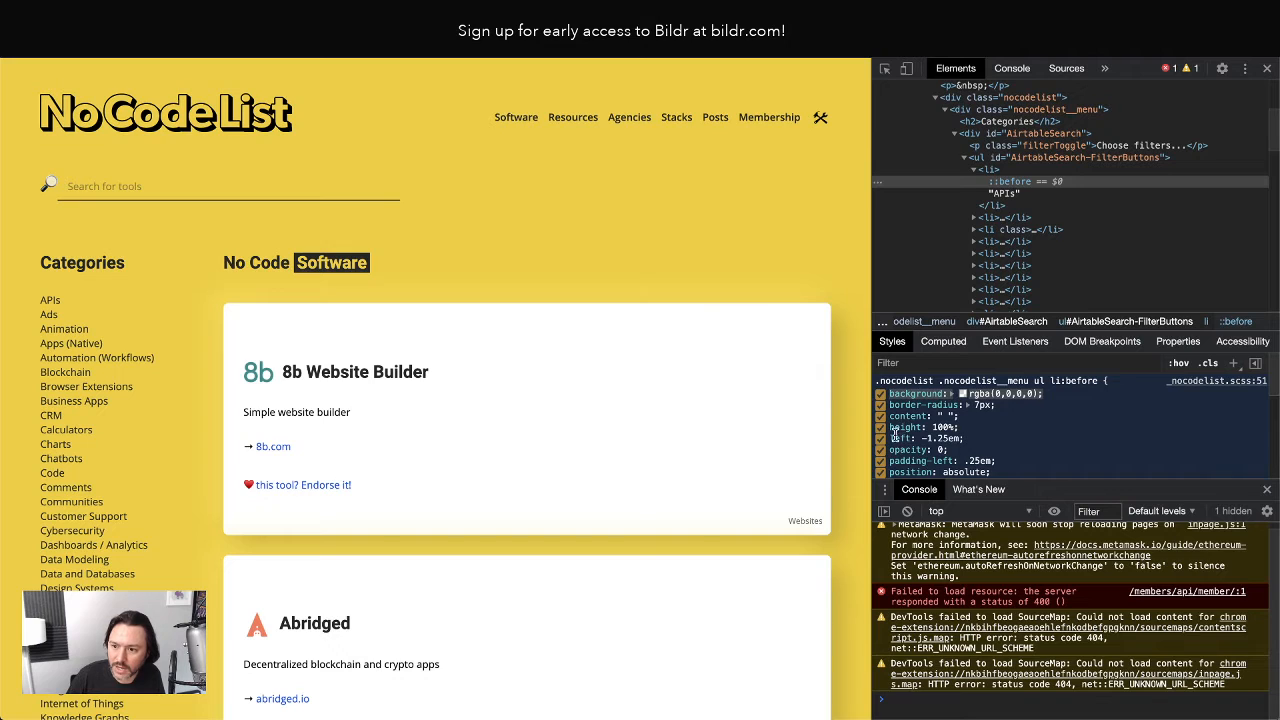
{"action": "scroll", "coordinate": [897, 432], "scroll_direction": "down", "scroll_amount": 3}
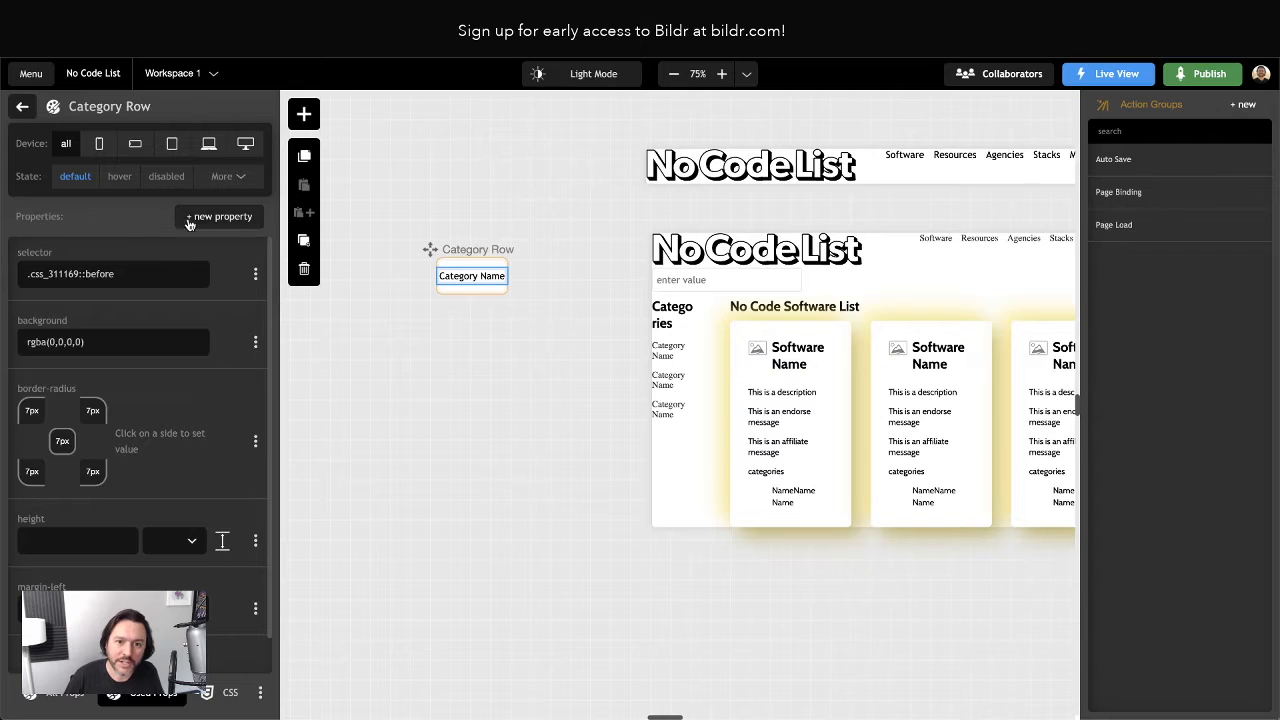
{"action": "left_click", "coordinate": [191, 222]}
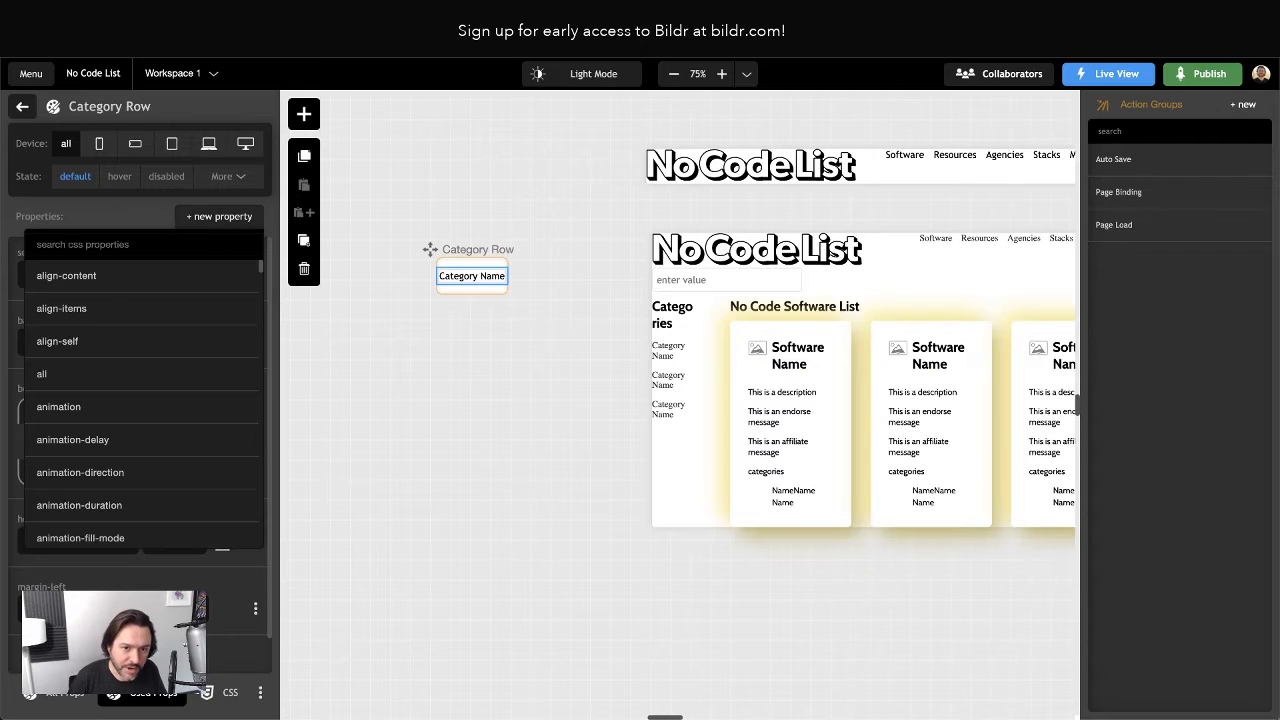
{"action": "type", "text": "opac"}
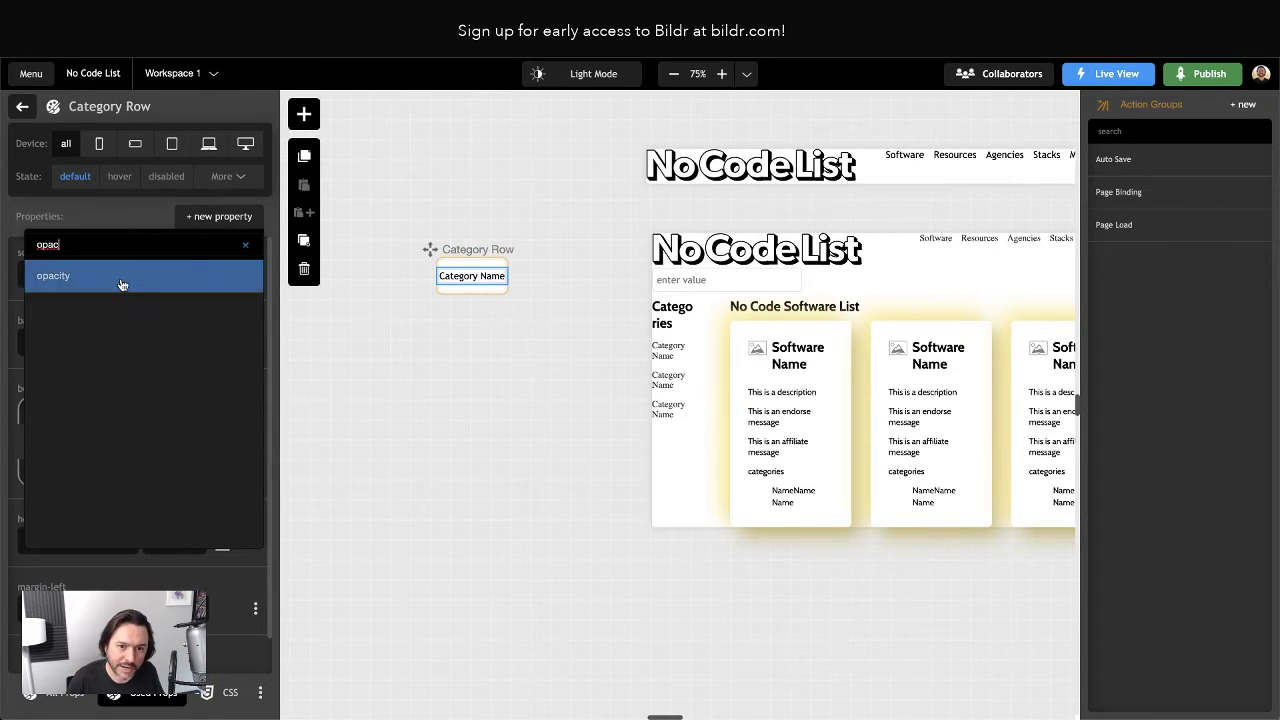
{"action": "left_click", "coordinate": [120, 276]}
{"action": "left_click", "coordinate": [216, 216]}
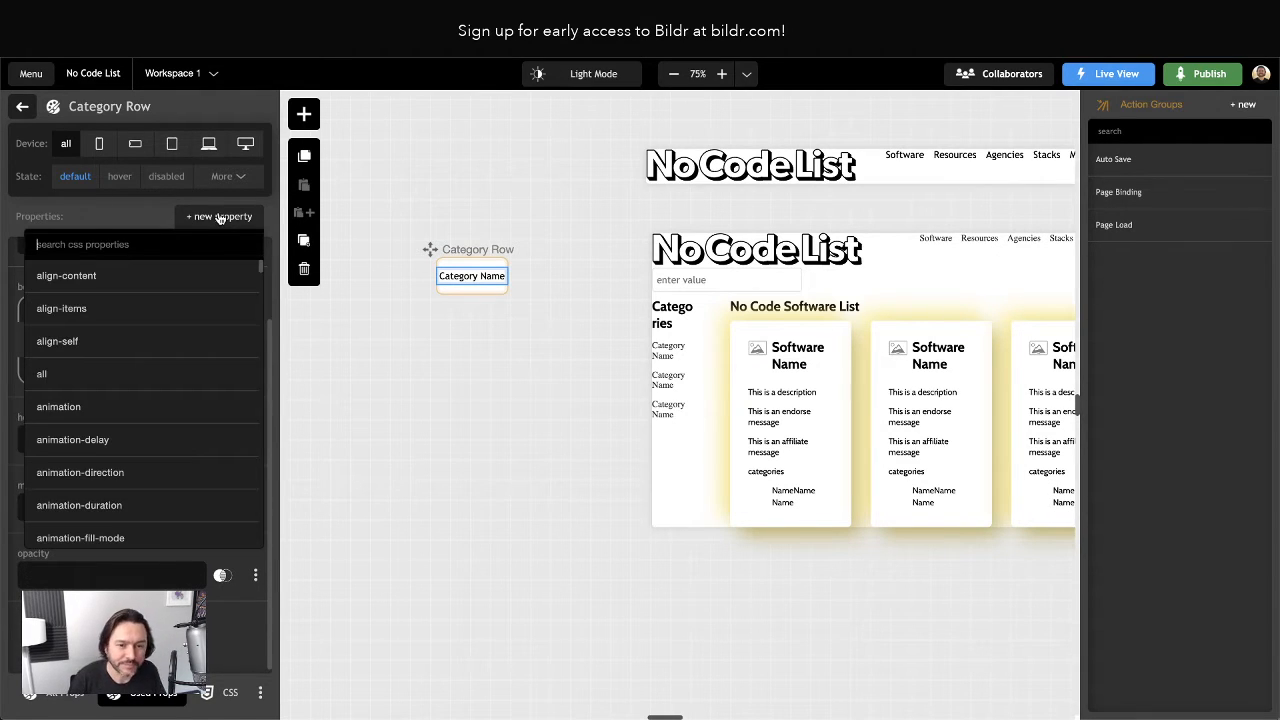
{"action": "type", "text": "position"}
{"action": "left_click", "coordinate": [54, 406]}
{"action": "left_click", "coordinate": [218, 216]}
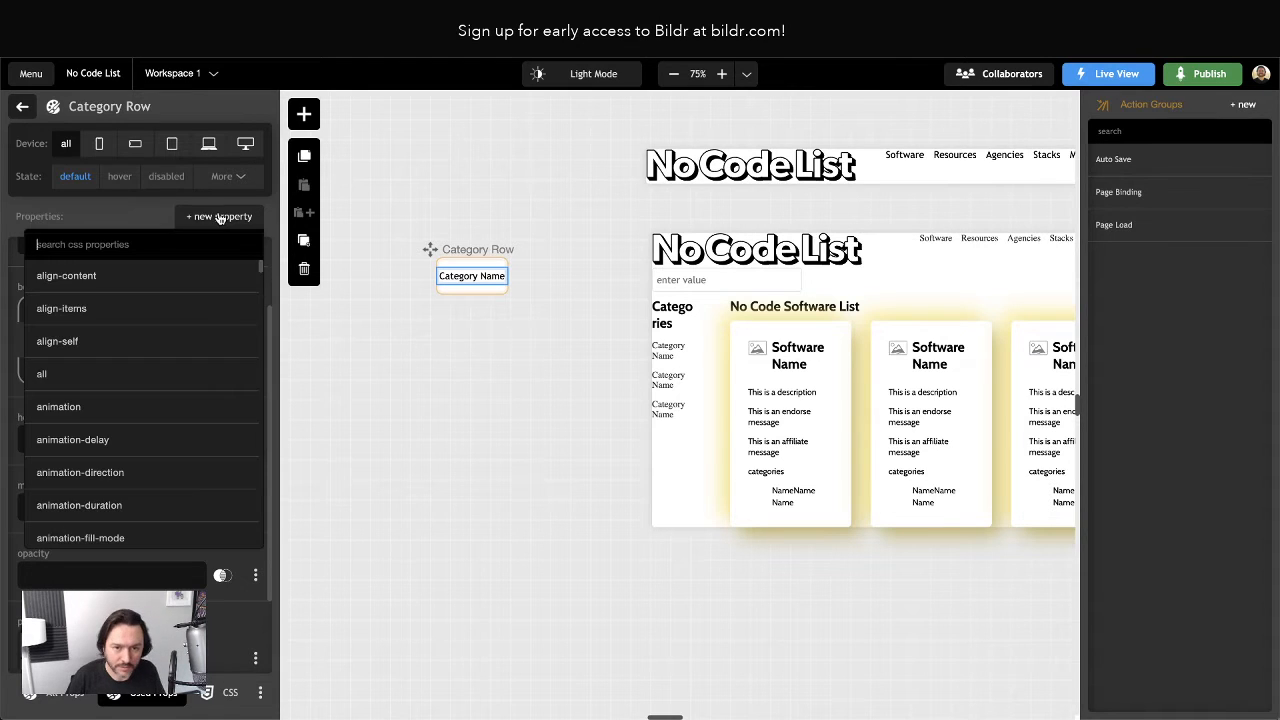
{"action": "type", "text": "padding-l"}
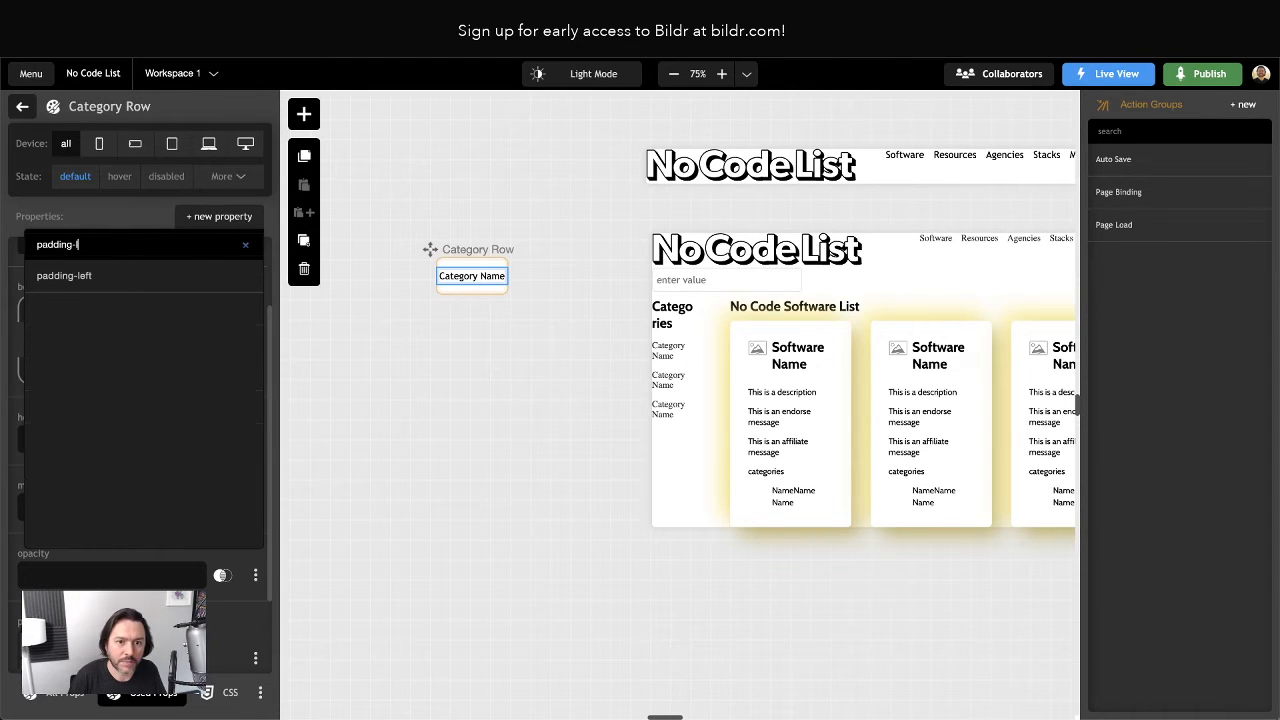
{"action": "left_click", "coordinate": [180, 273]}
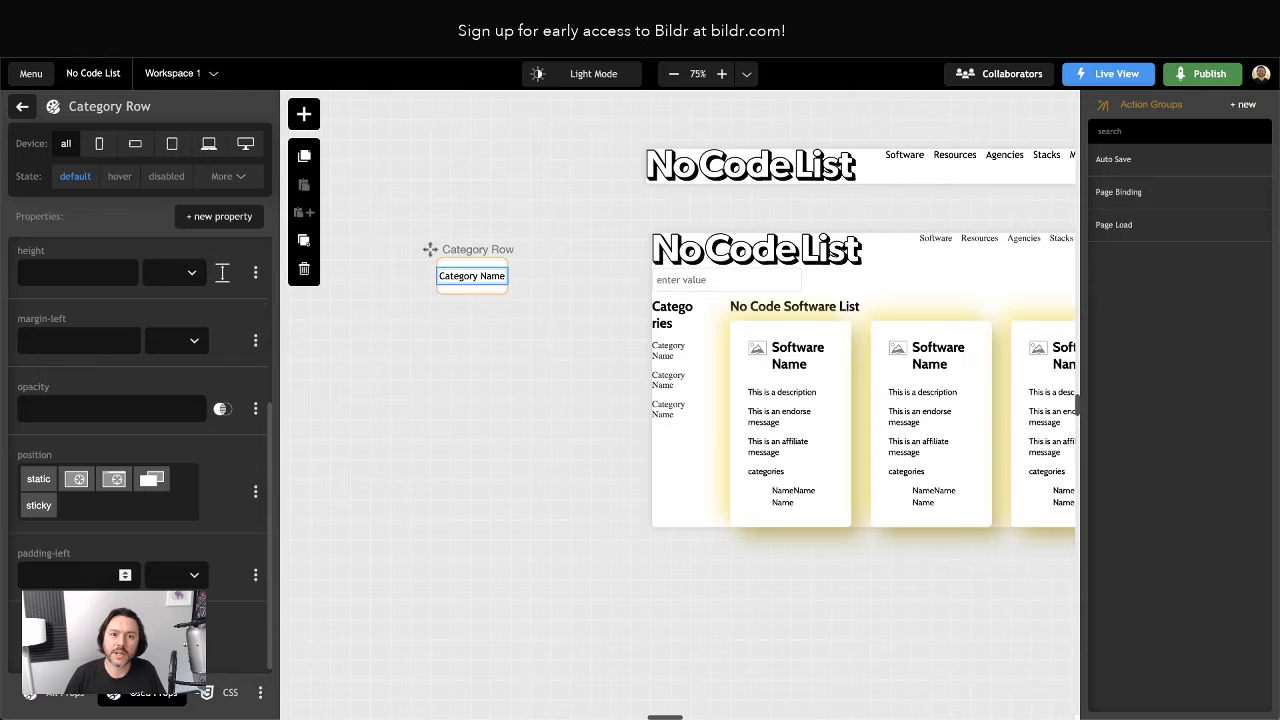
Add transition, width and z-index properties, without values, to Category Row's ::before style.
{"action": "left_click", "coordinate": [215, 216]}
{"action": "type", "text": "transition"}
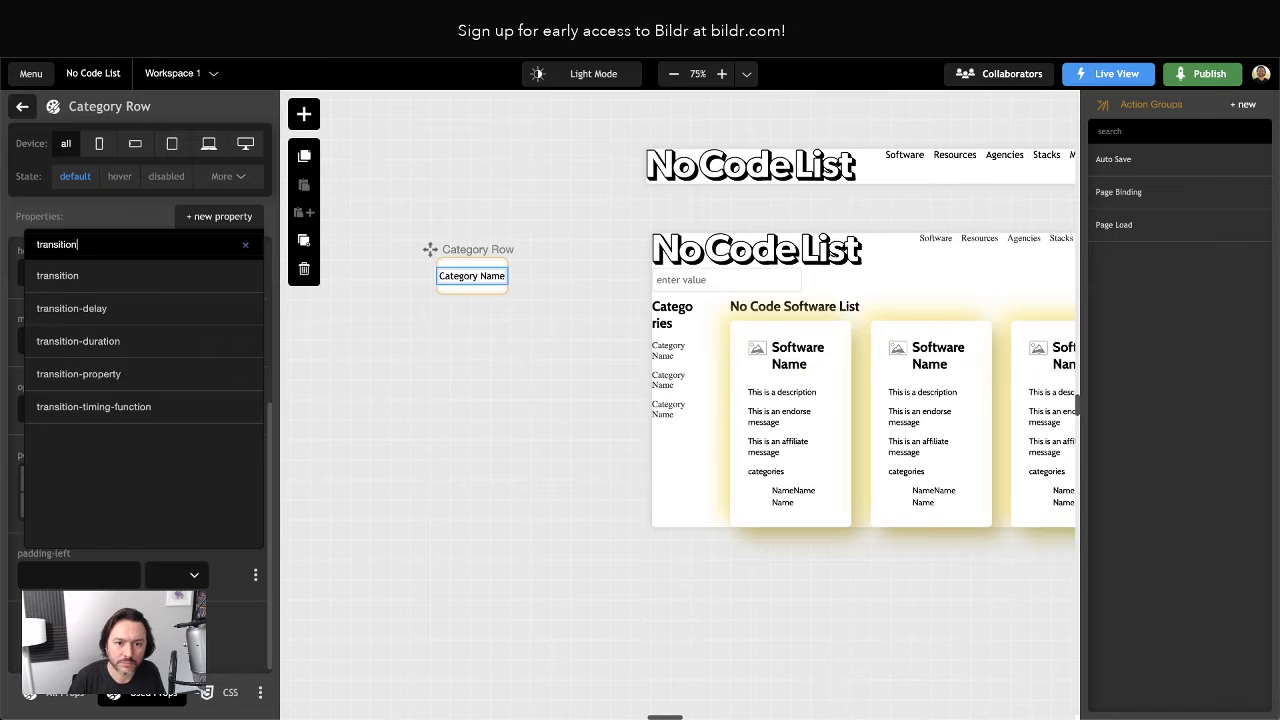
{"action": "key", "text": "Return"}
{"action": "left_click", "coordinate": [207, 220]}
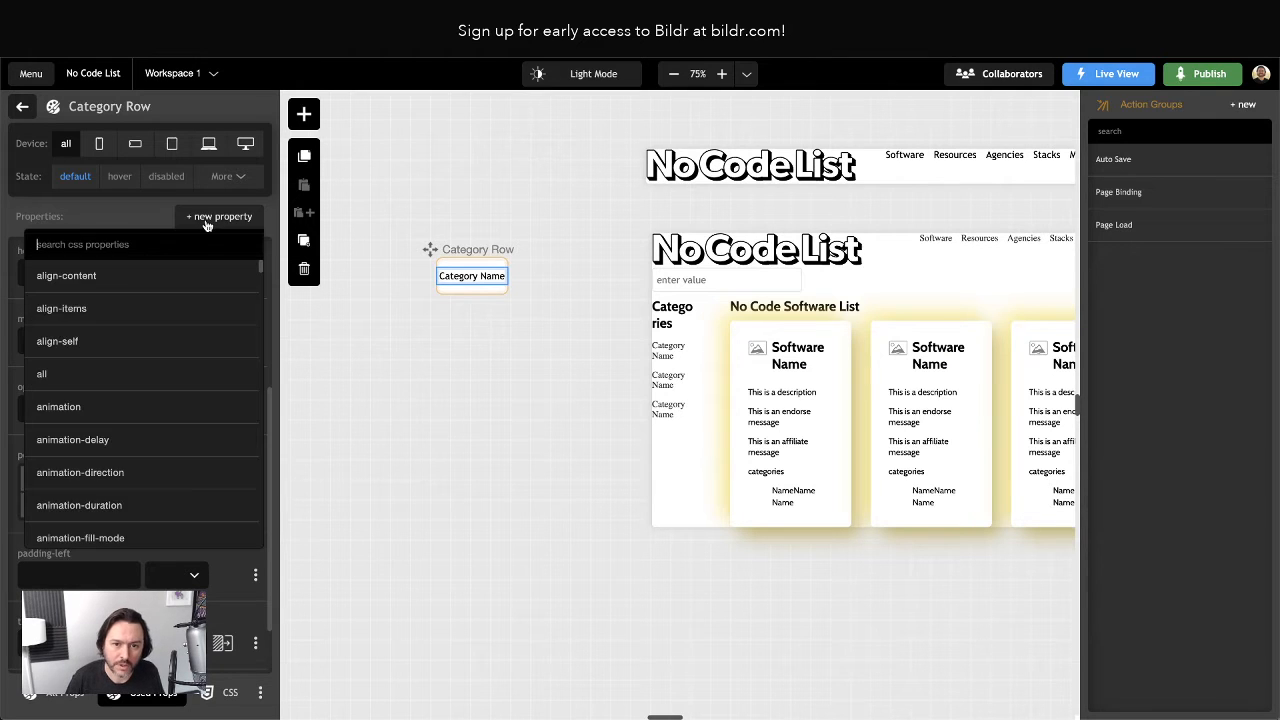
{"action": "type", "text": "width"}
{"action": "key", "text": "Return"}
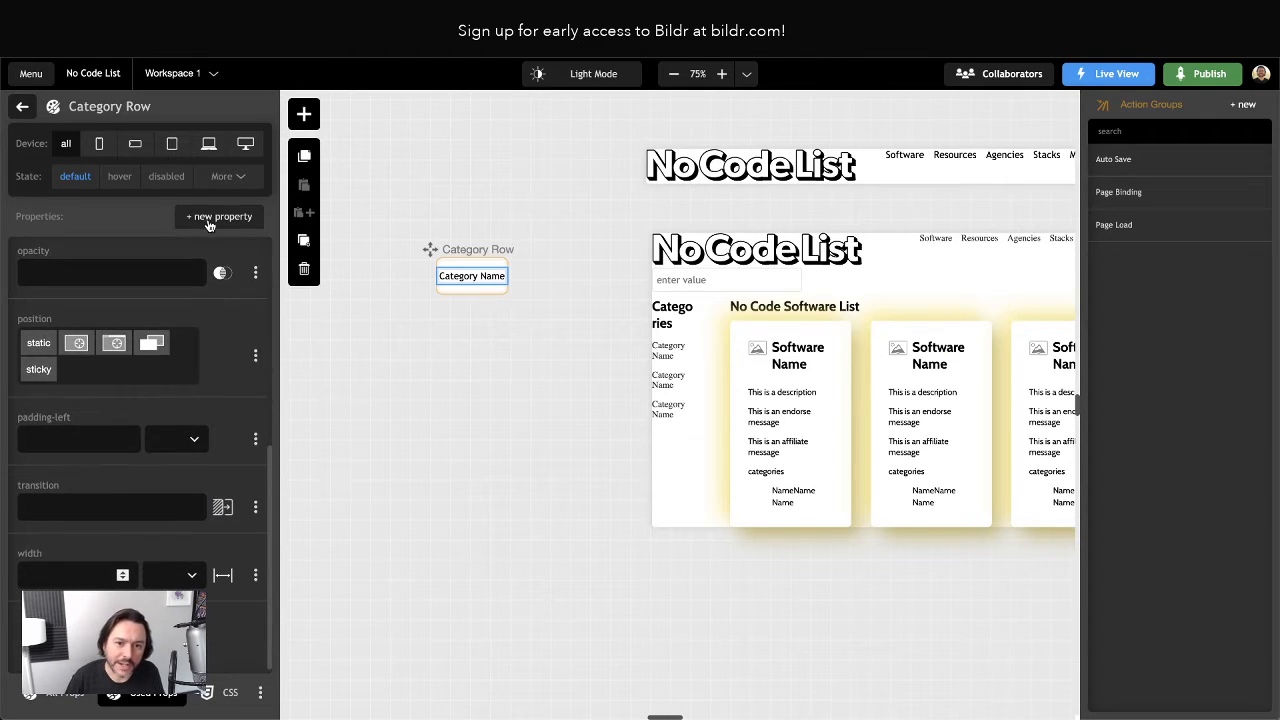
{"action": "left_click", "coordinate": [210, 218]}
{"action": "type", "text": "z-index"}
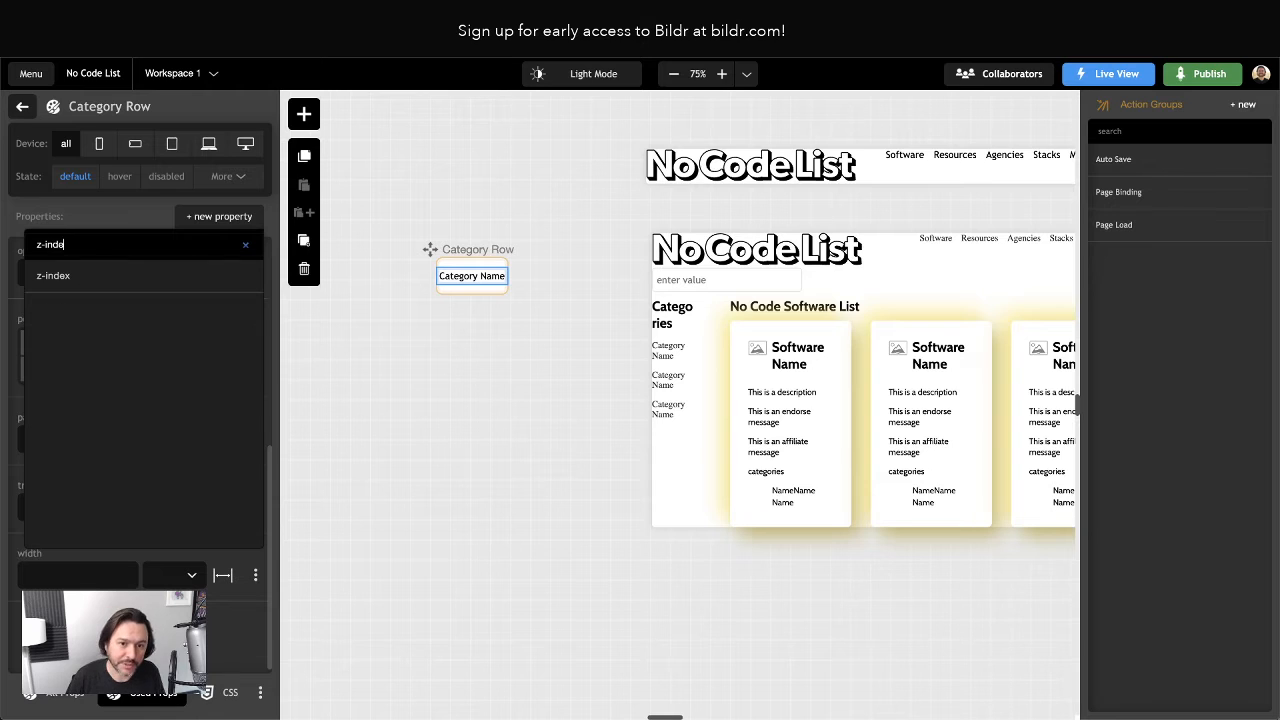
{"action": "left_click", "coordinate": [109, 274]}
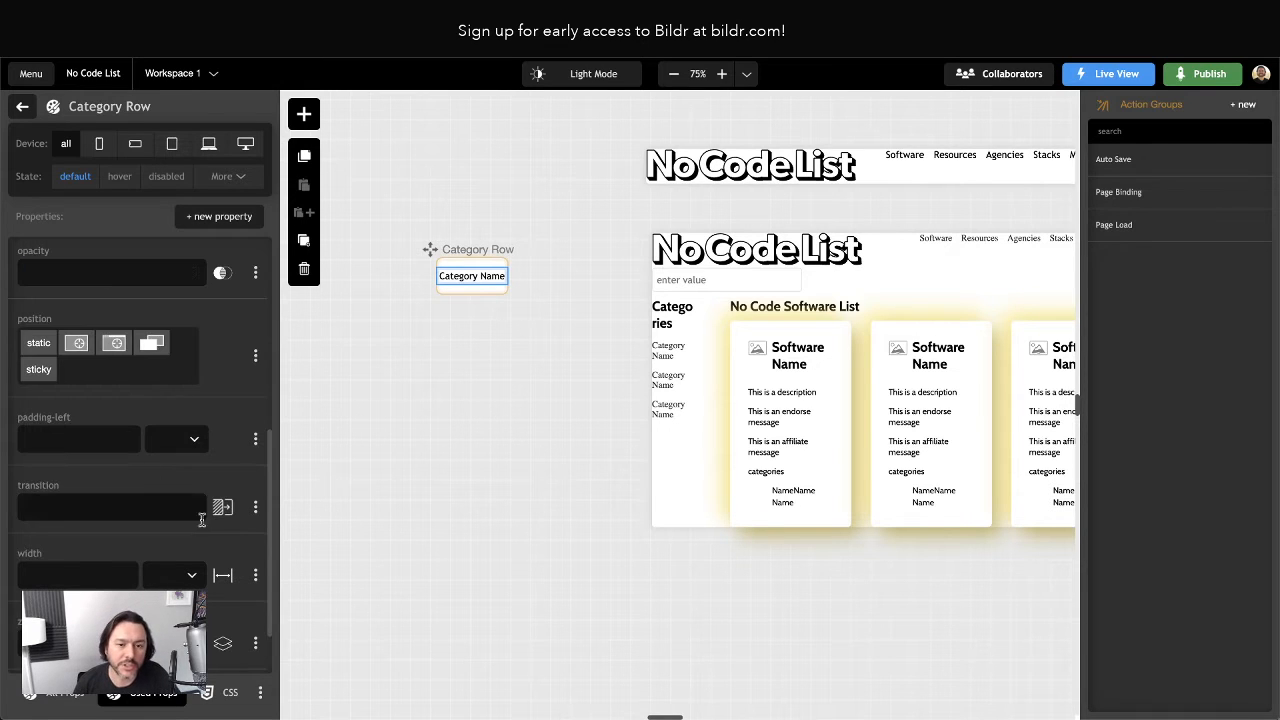
Set the ::before style's height to 100% and compare the remaining declarations with the original site's rule.
{"action": "scroll", "coordinate": [118, 468], "scroll_direction": "up", "scroll_amount": 5}
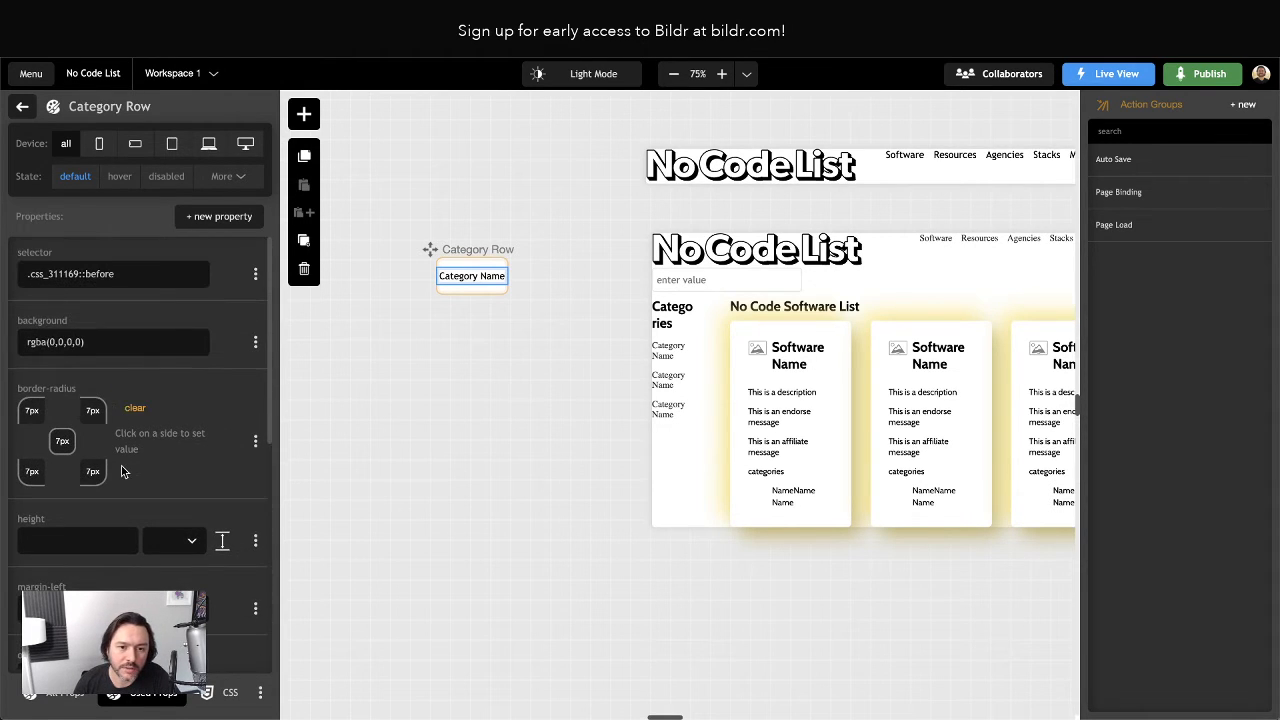
{"action": "left_click", "coordinate": [52, 538]}
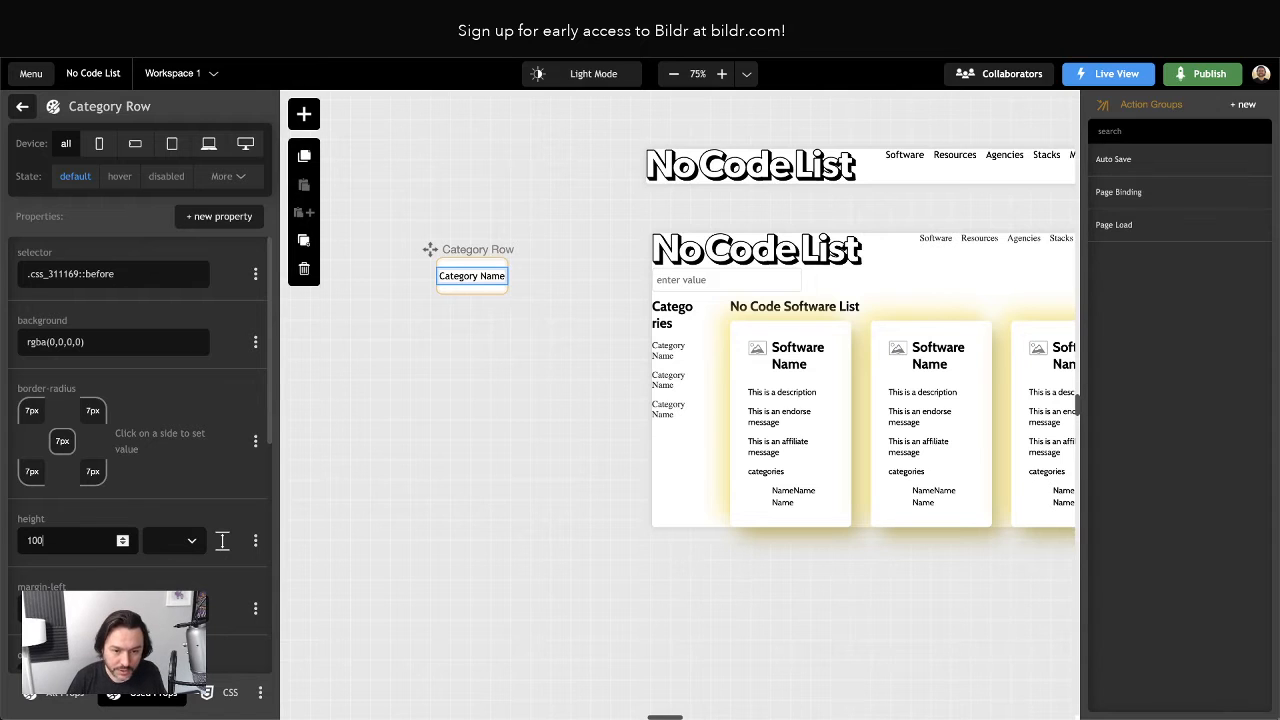
{"action": "left_click", "coordinate": [186, 543]}
{"action": "left_click", "coordinate": [158, 598]}
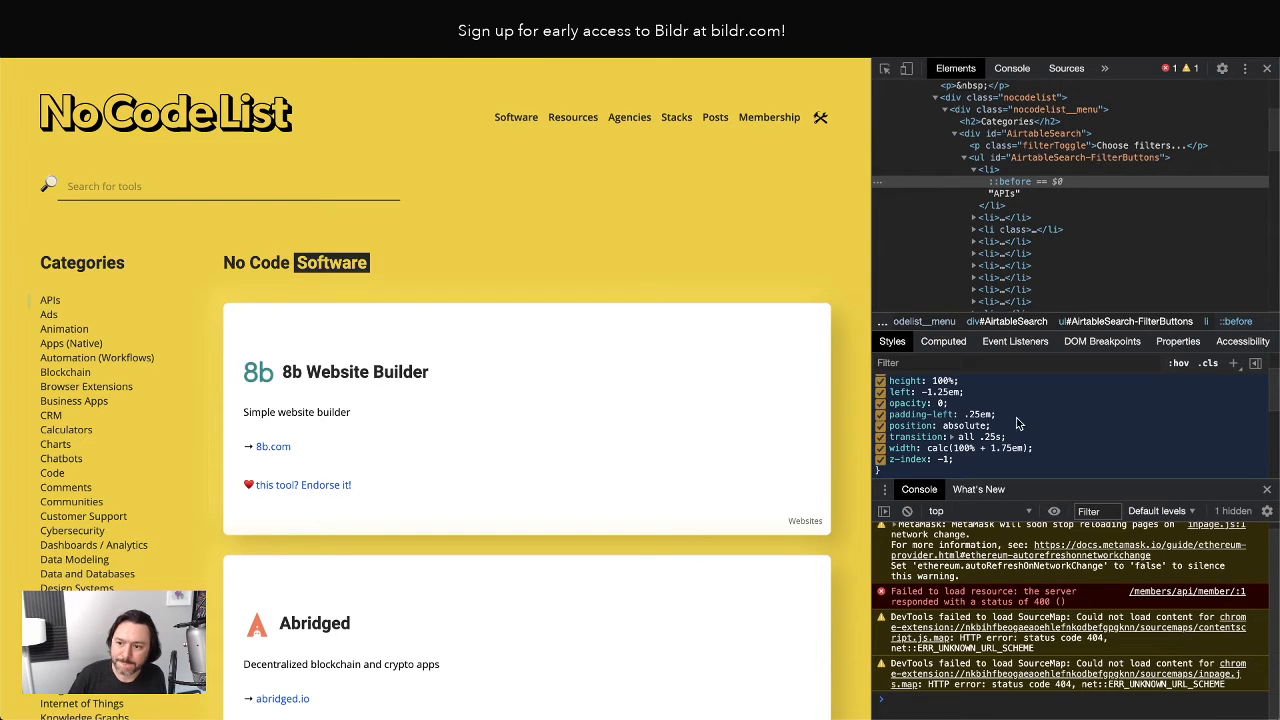
{"action": "scroll", "coordinate": [938, 414], "scroll_direction": "up", "scroll_amount": 1}
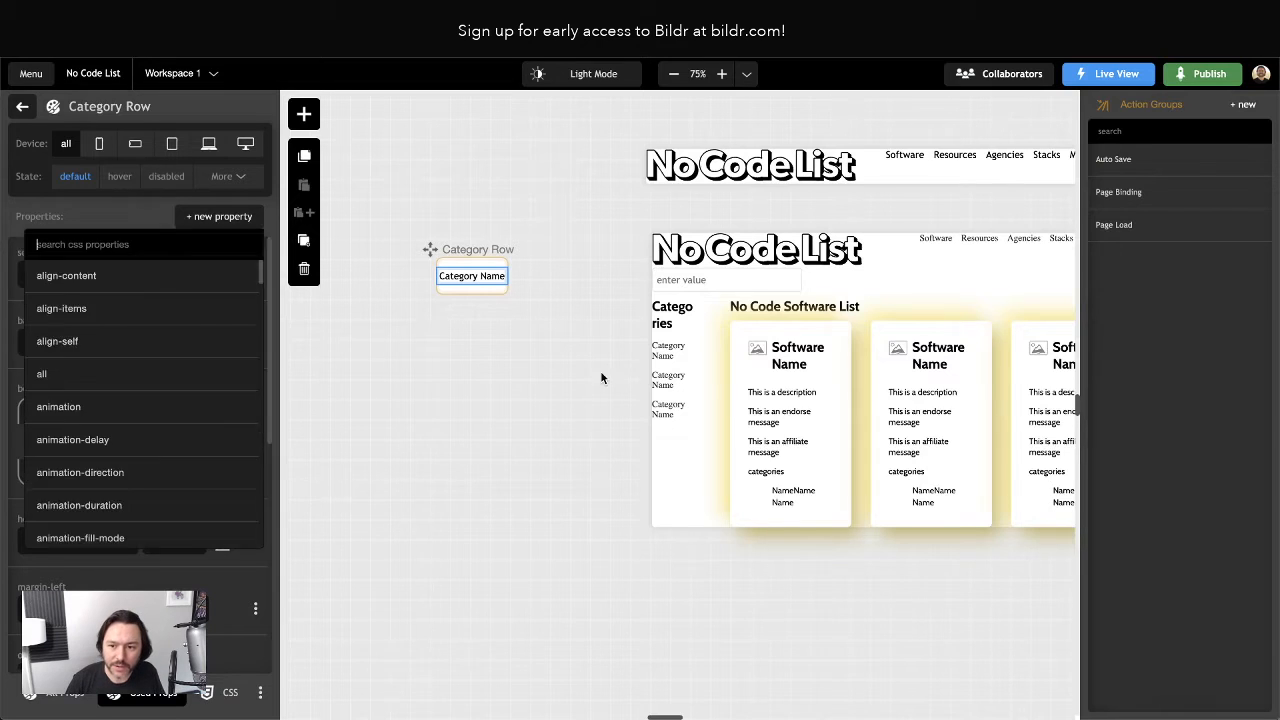
{"action": "left_click", "coordinate": [602, 378]}
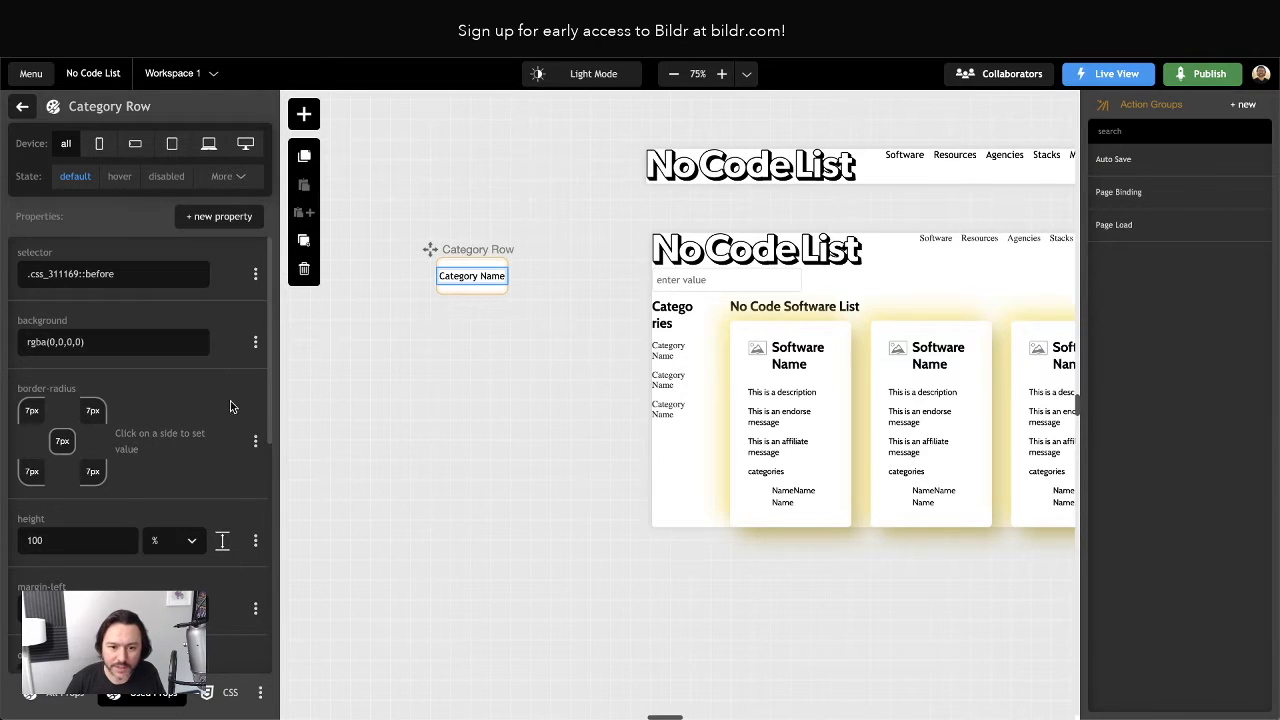
Following the original site's rule, set the ::before style's margin-left to -1.25 em and opacity to 0.
{"action": "scroll", "coordinate": [138, 440], "scroll_direction": "down", "scroll_amount": 1}
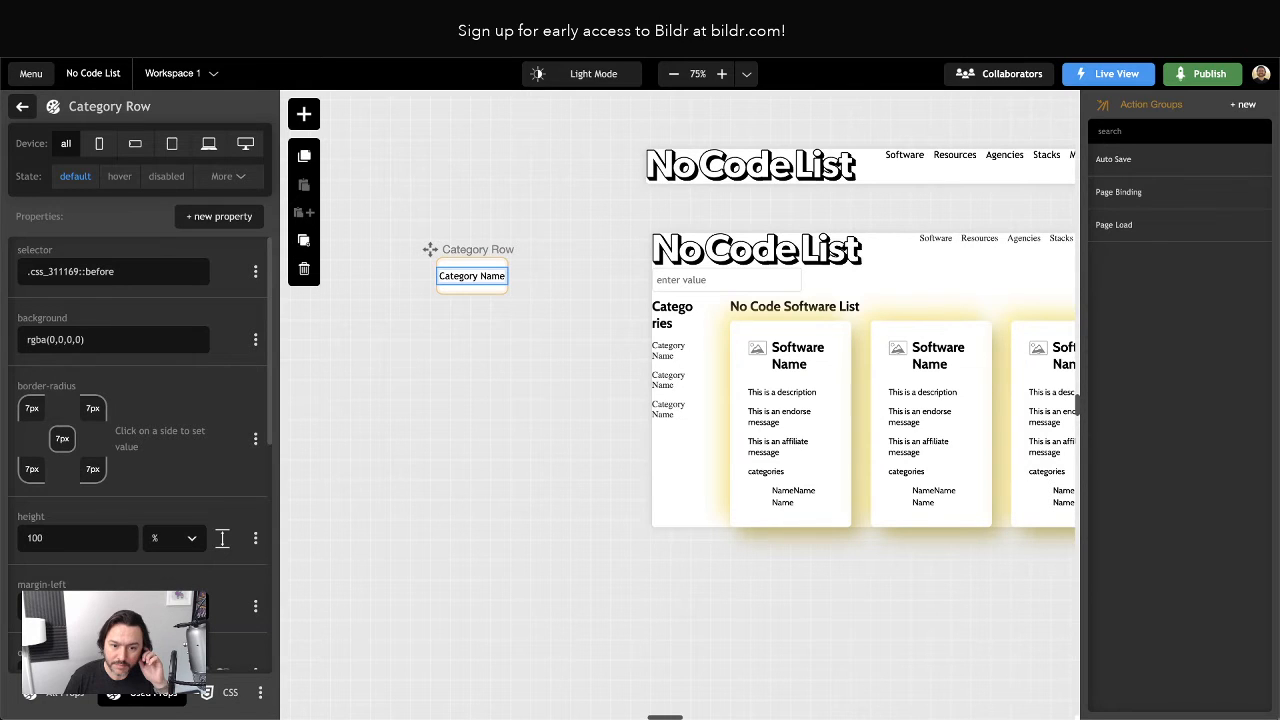
{"action": "scroll", "coordinate": [138, 440], "scroll_direction": "down", "scroll_amount": 5}
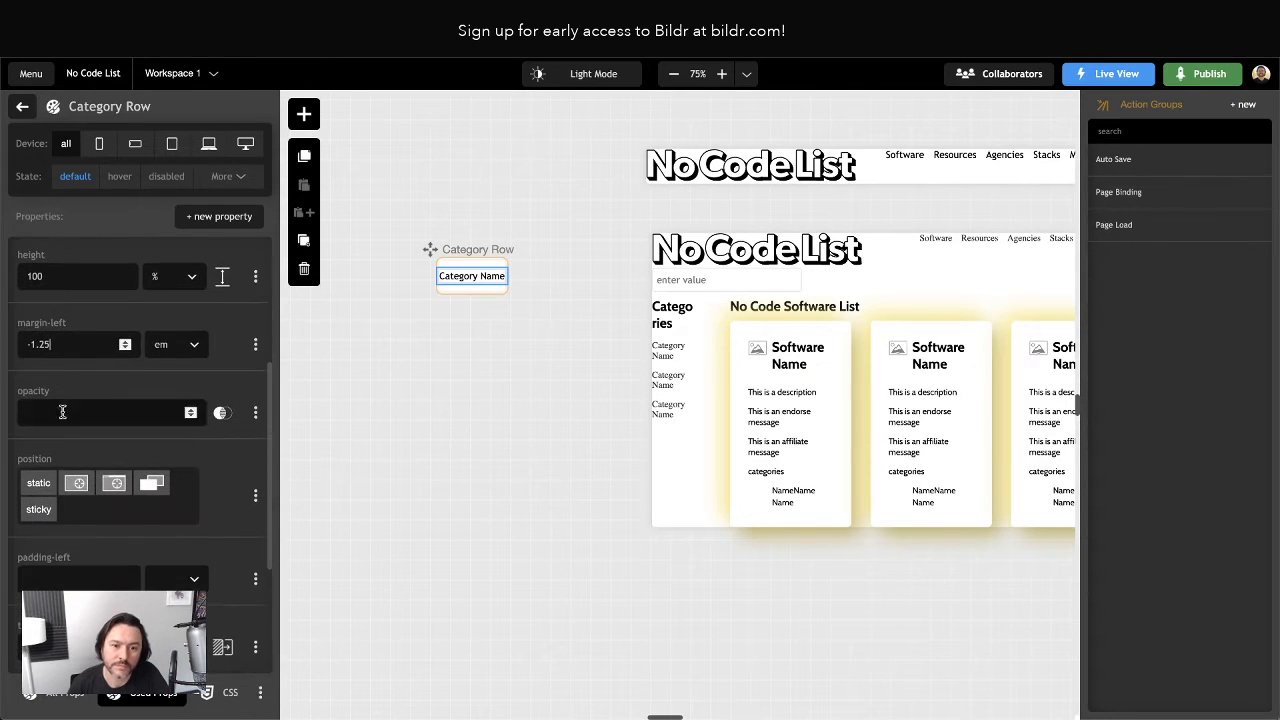
{"action": "key", "text": "ctrl+Tab"}
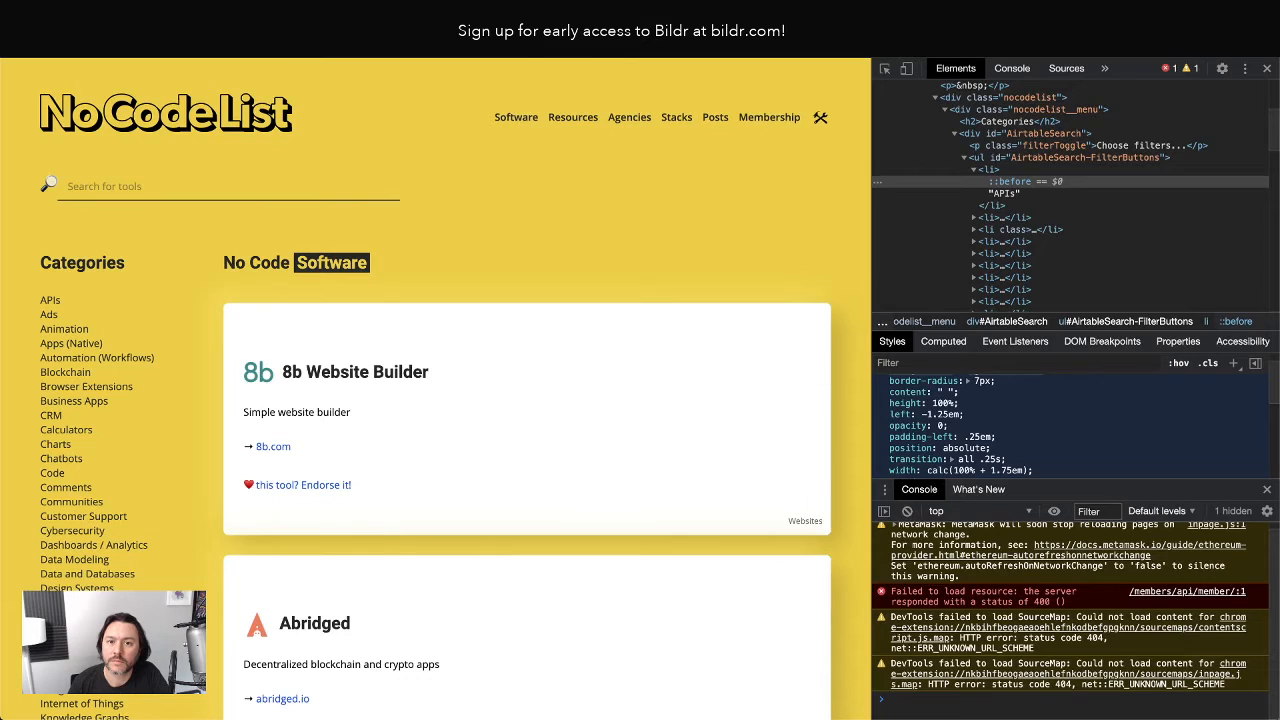
{"action": "scroll", "coordinate": [1101, 450], "scroll_direction": "down", "scroll_amount": 3}
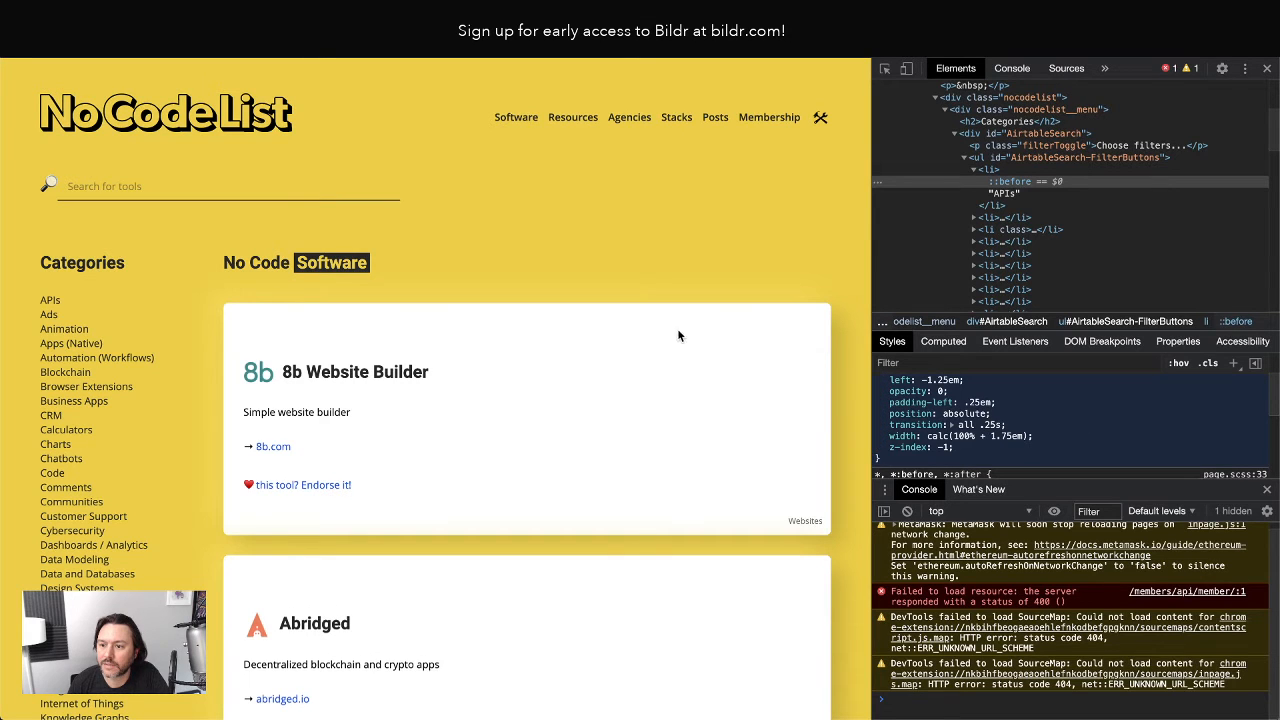
{"action": "left_click", "coordinate": [190, 12]}
{"action": "left_click", "coordinate": [96, 408]}
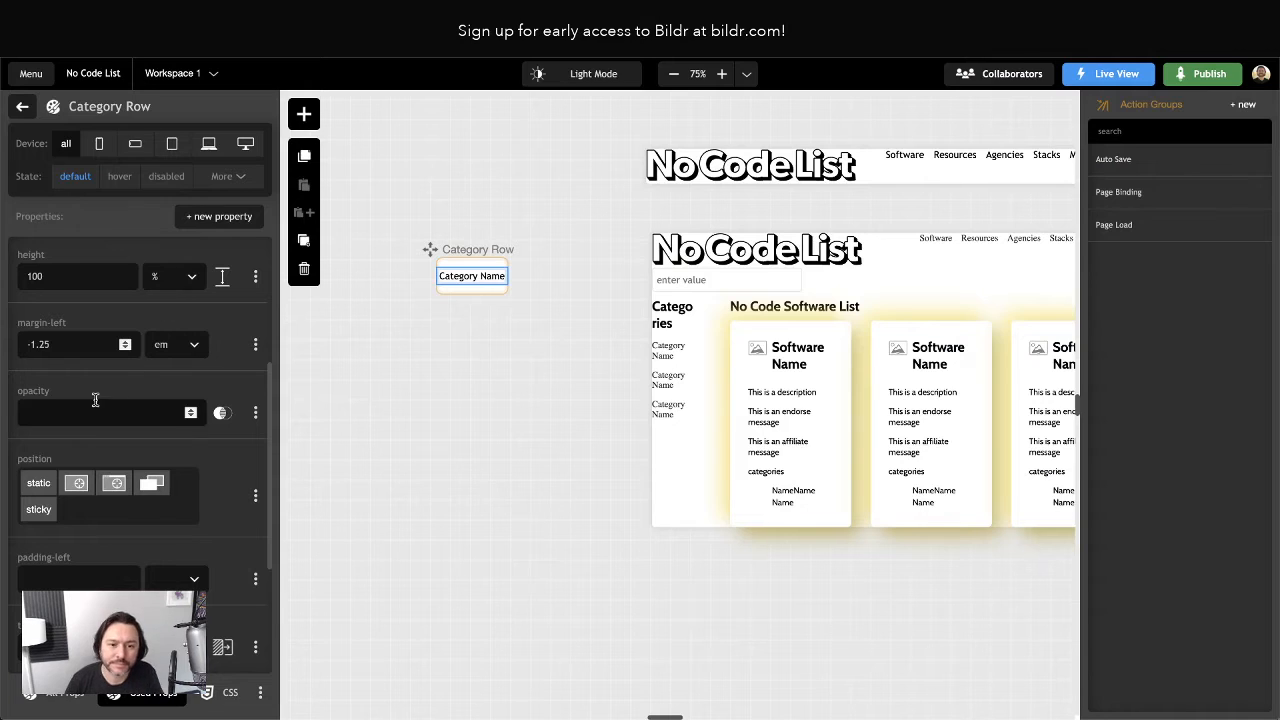
Set the ::before style's position to absolute and its padding-left to .25 em.
{"action": "left_click", "coordinate": [77, 488]}
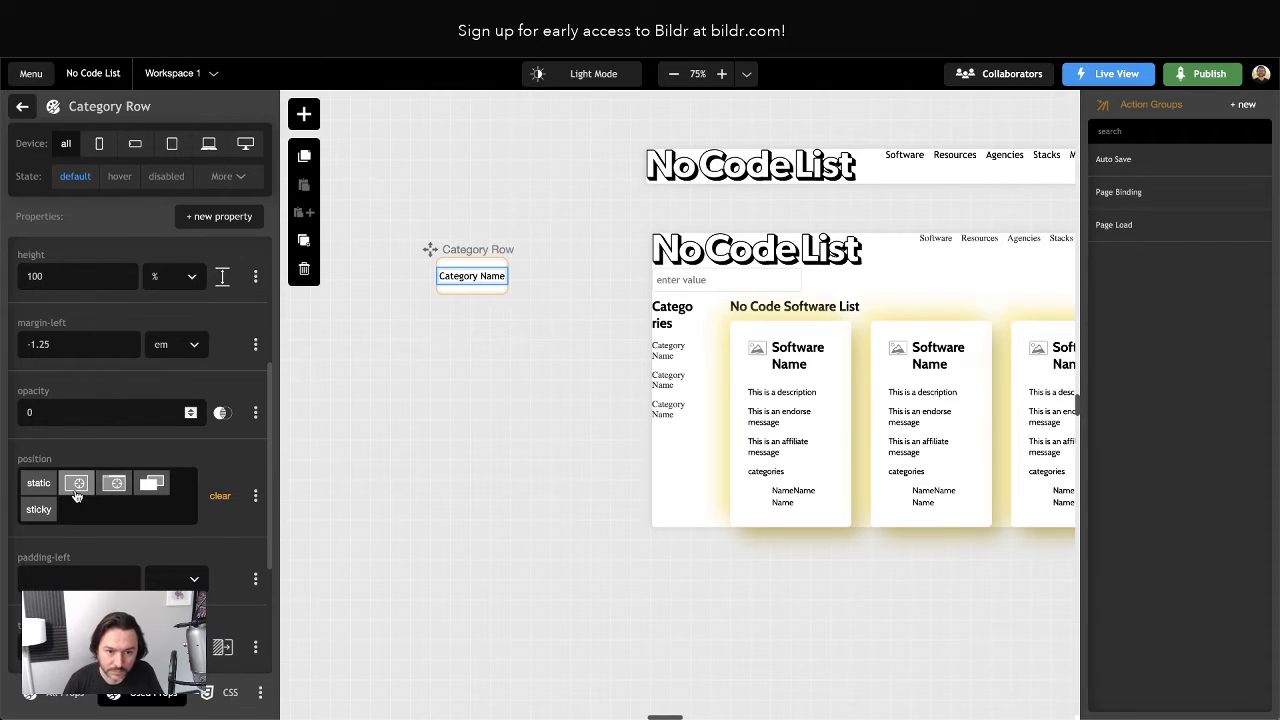
{"action": "left_click", "coordinate": [151, 488]}
{"action": "left_click", "coordinate": [75, 488]}
{"action": "left_click", "coordinate": [67, 570]}
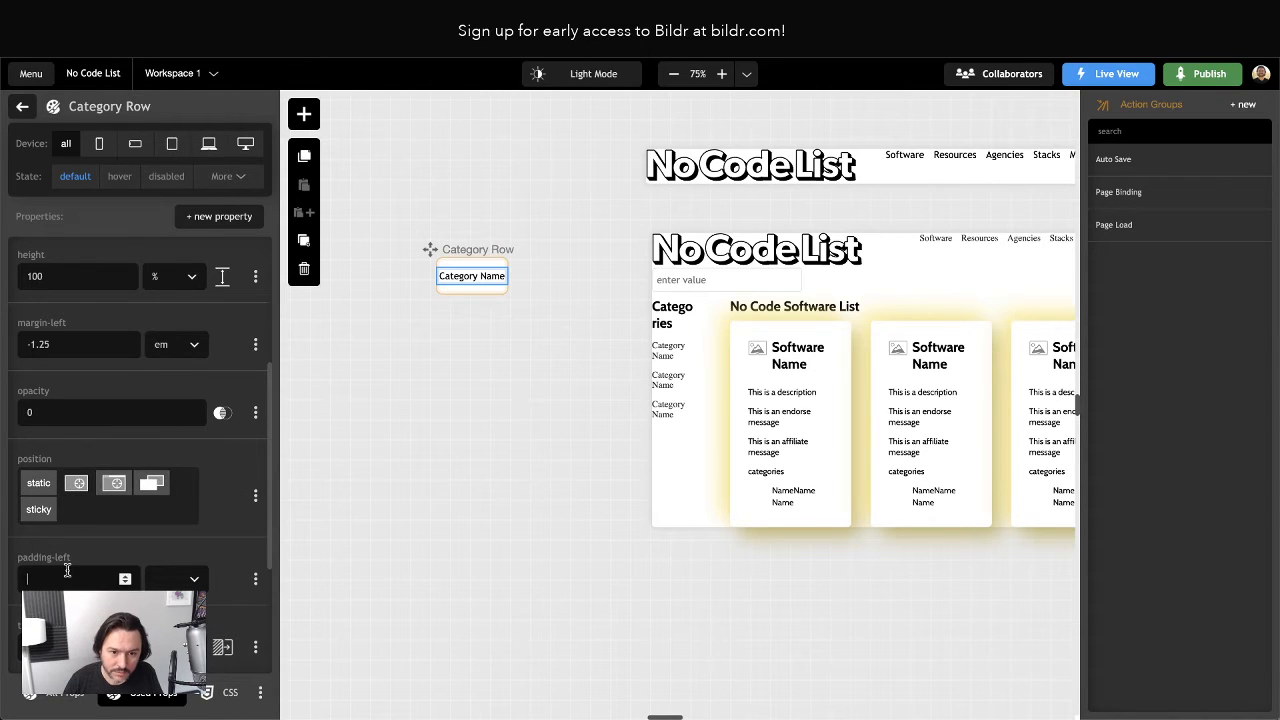
{"action": "key", "text": "Return"}
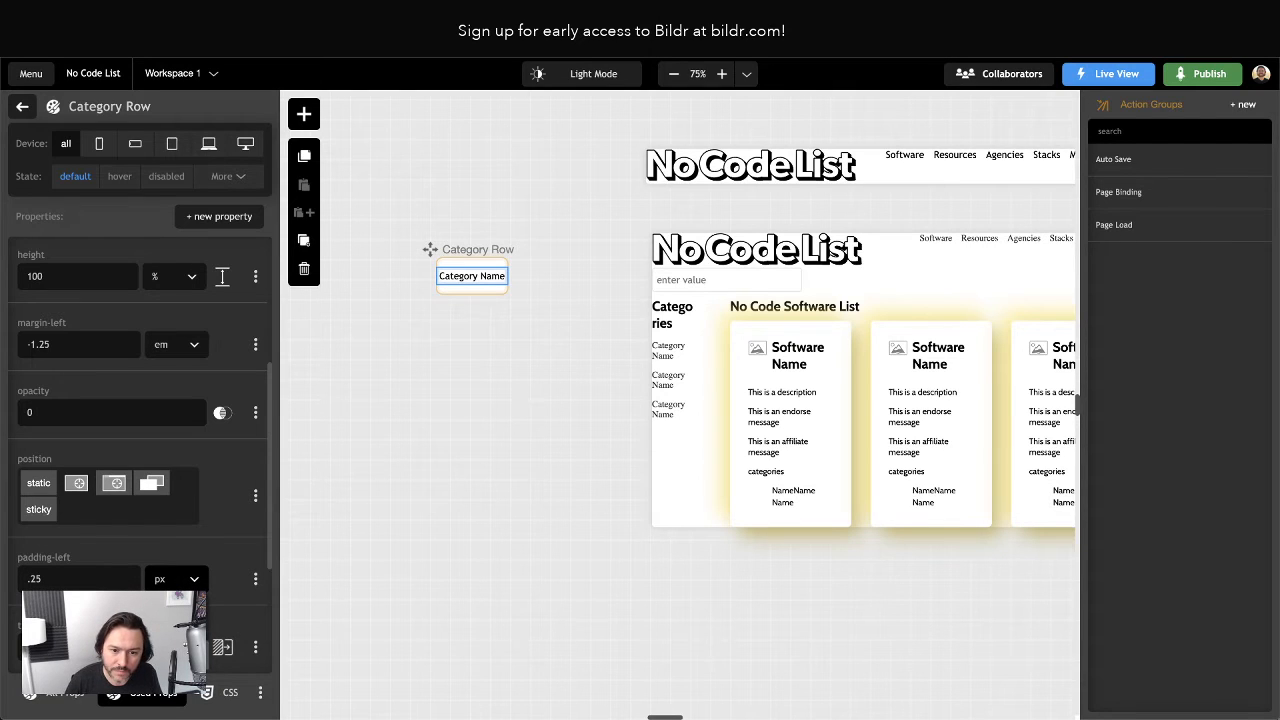
{"action": "key", "text": "e"}
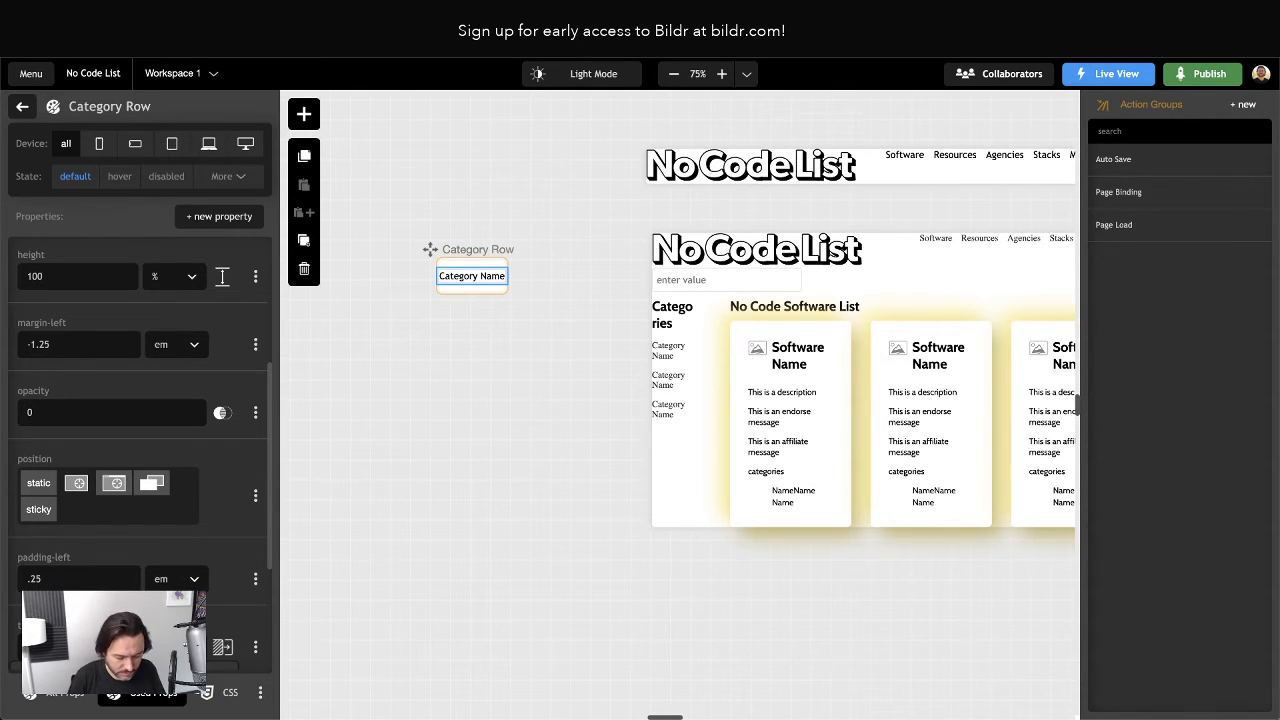
Set the ::before style's transition to all .25s and z-index to -1, and copy the width expression from the original site's rule.
{"action": "scroll", "coordinate": [135, 450], "scroll_direction": "down", "scroll_amount": 3}
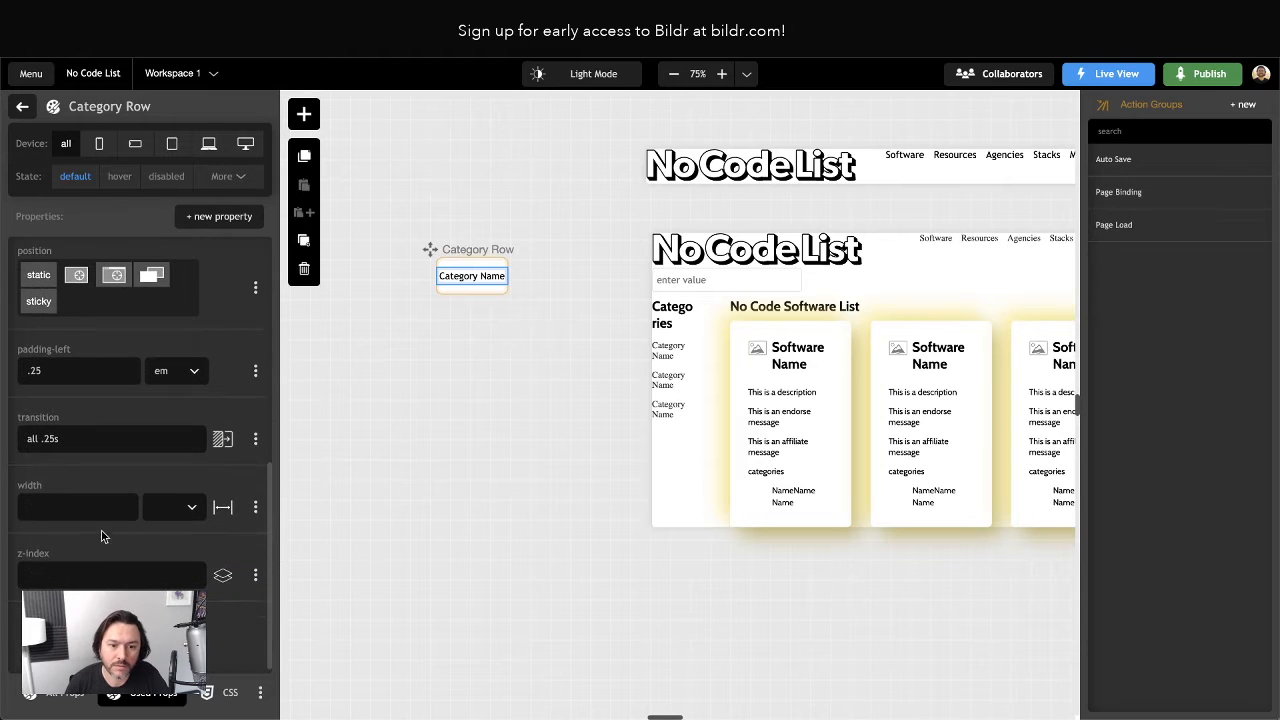
{"action": "left_click", "coordinate": [78, 508]}
{"action": "type", "text": "-1"}
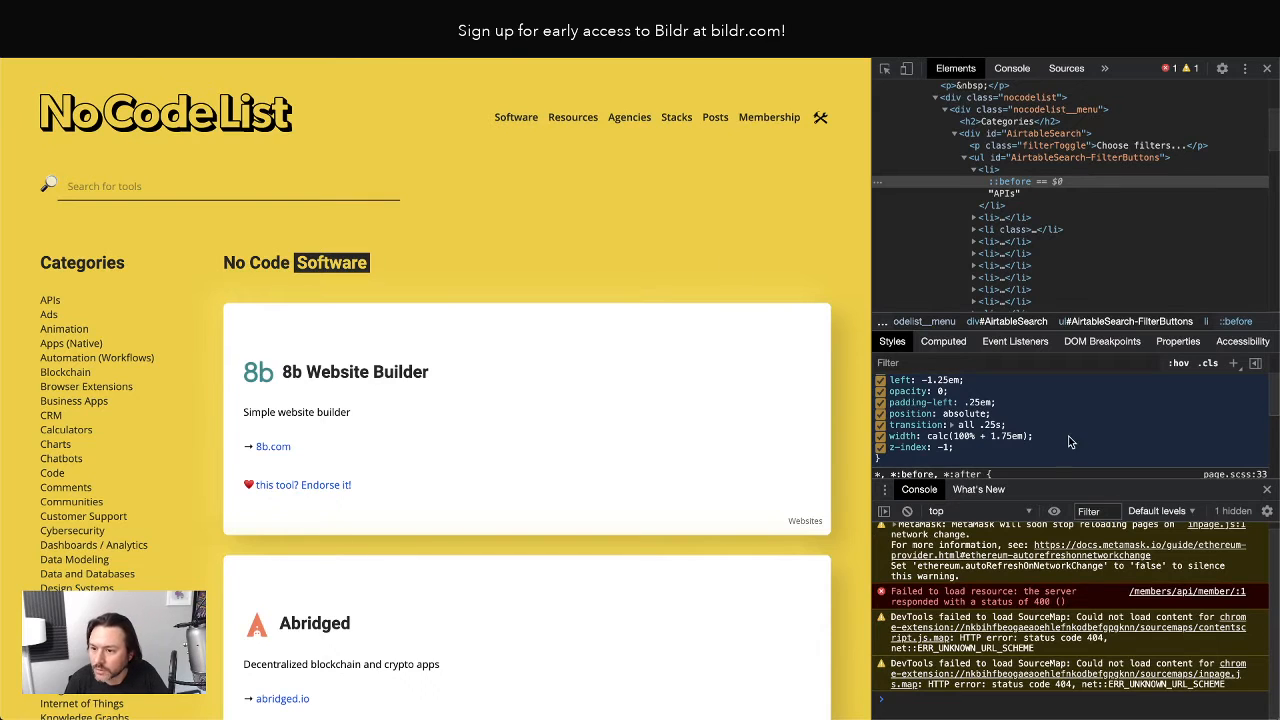
{"action": "scroll", "coordinate": [1075, 447], "scroll_direction": "down", "scroll_amount": 1}
{"action": "left_click", "coordinate": [972, 422]}
{"action": "key", "text": "ctrl+c"}
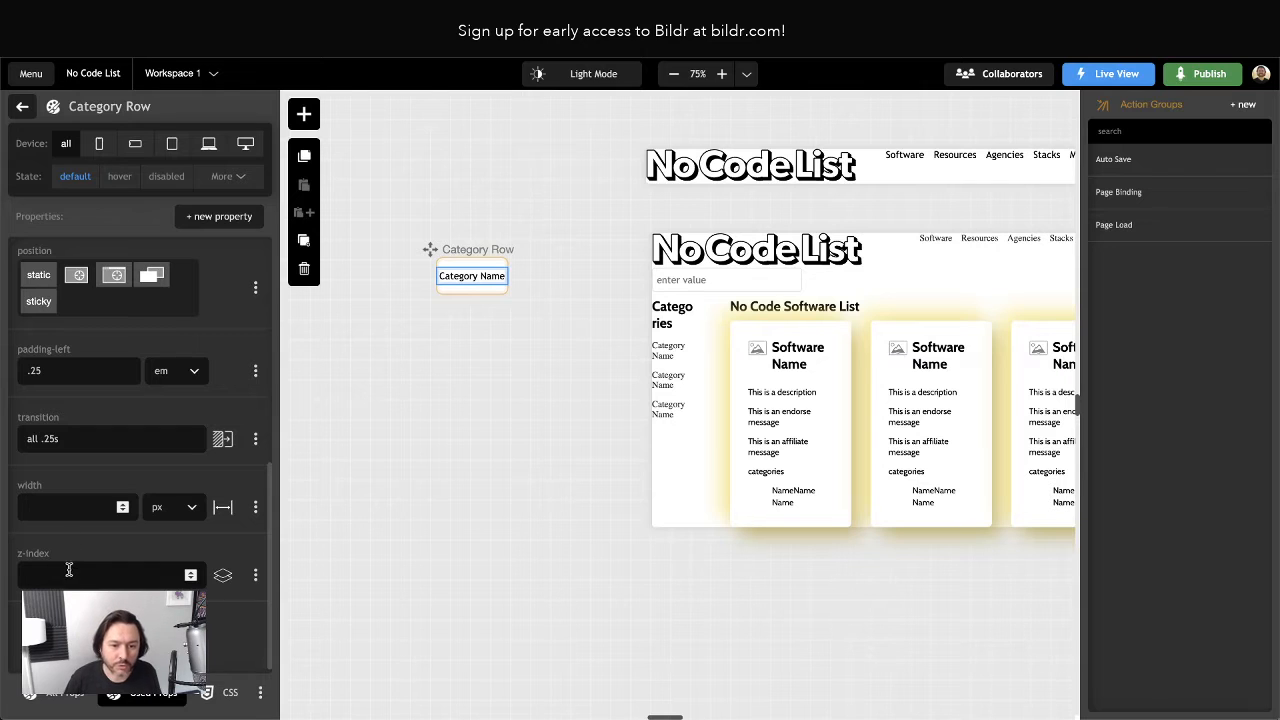
{"action": "left_click", "coordinate": [55, 573]}
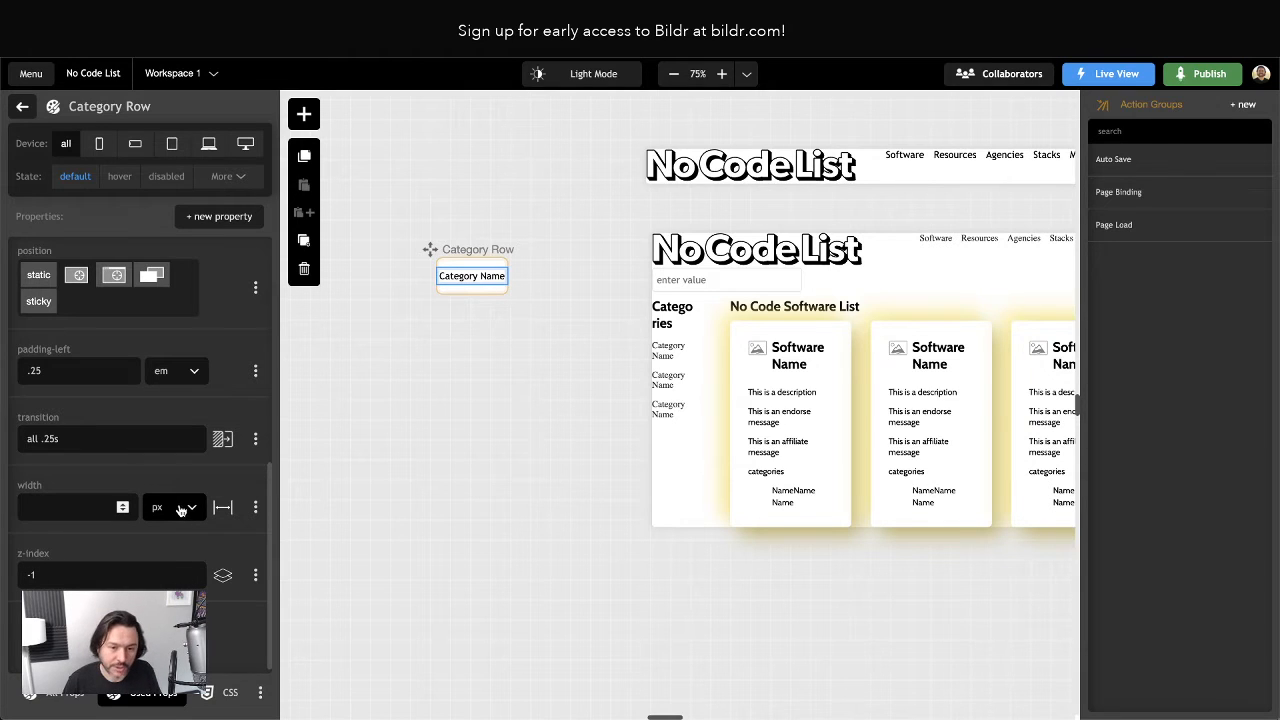
Set the ::before style's width to a calc value of 100% + 1.75em, without the surrounding calc() wrapper.
{"action": "type", "text": "100+1.75e"}
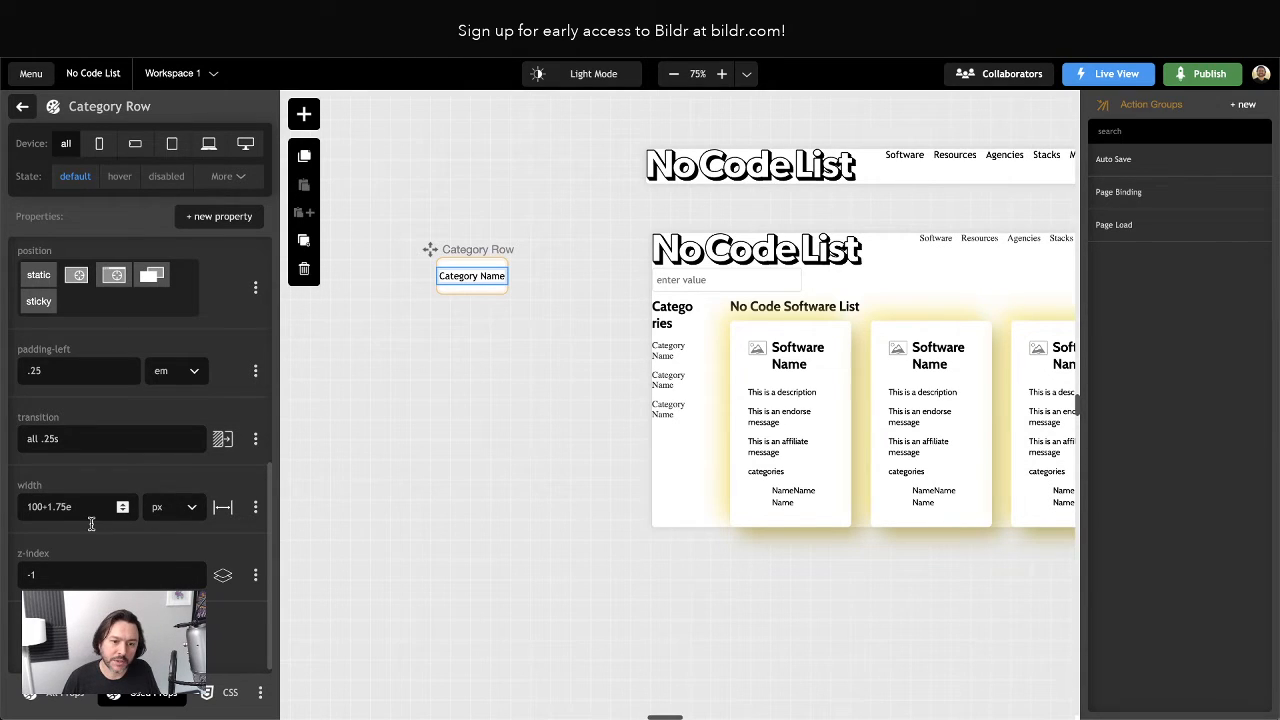
{"action": "left_click", "coordinate": [175, 507]}
{"action": "left_click", "coordinate": [160, 587]}
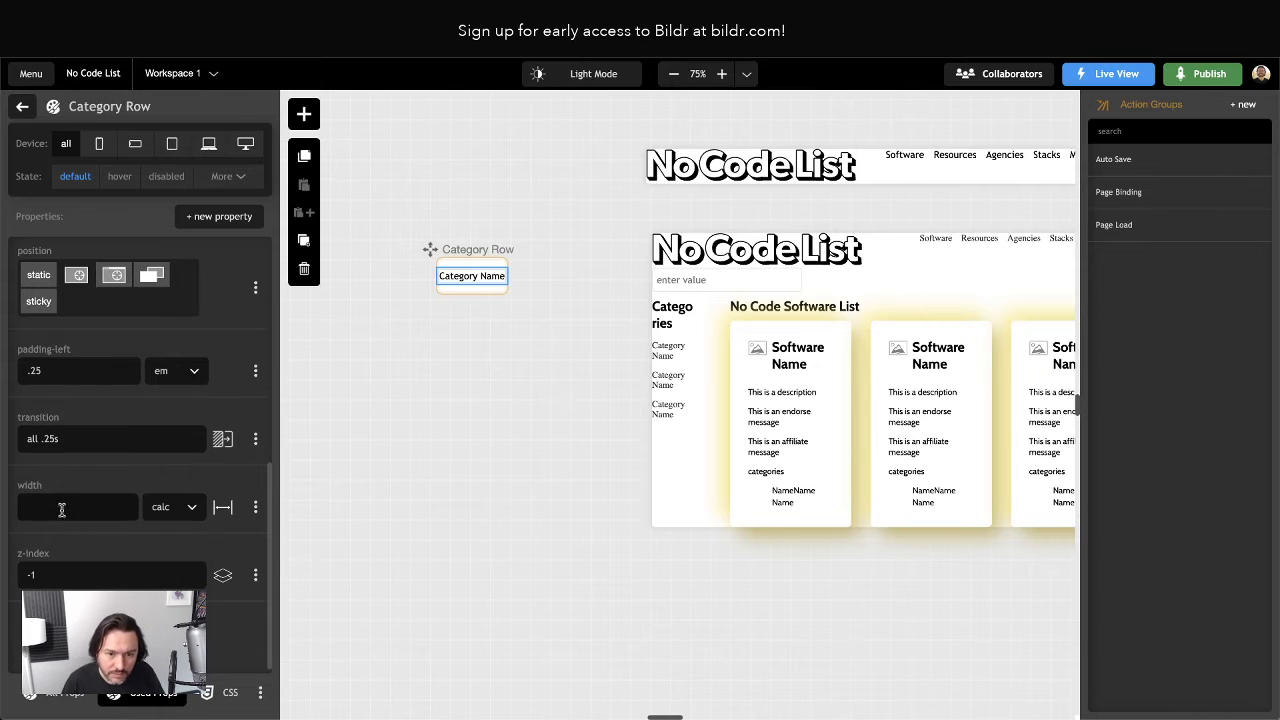
{"action": "key", "text": "ctrl+v"}
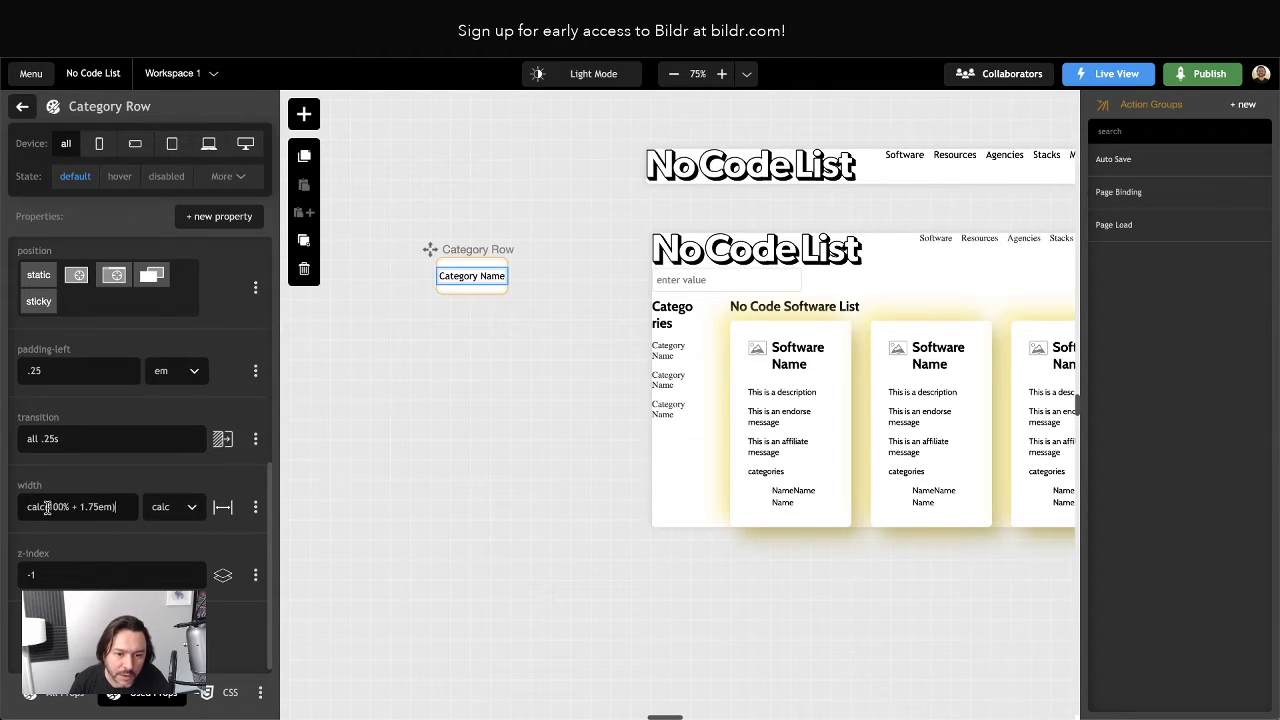
{"action": "left_click_drag", "start_coordinate": [49, 508], "coordinate": [23, 512]}
{"action": "key", "text": "BackSpace"}
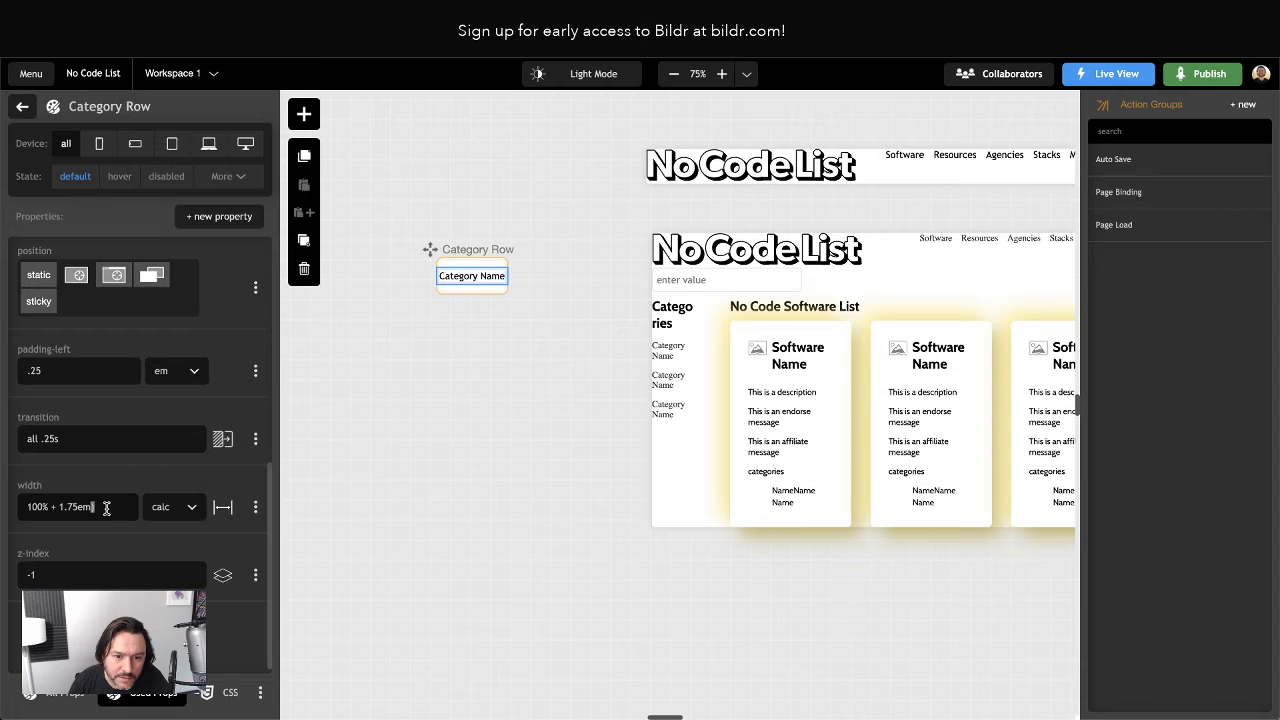
{"action": "left_click", "coordinate": [106, 508]}
{"action": "key", "text": "BackSpace"}
{"action": "scroll", "coordinate": [121, 537], "scroll_direction": "up", "scroll_amount": 10}
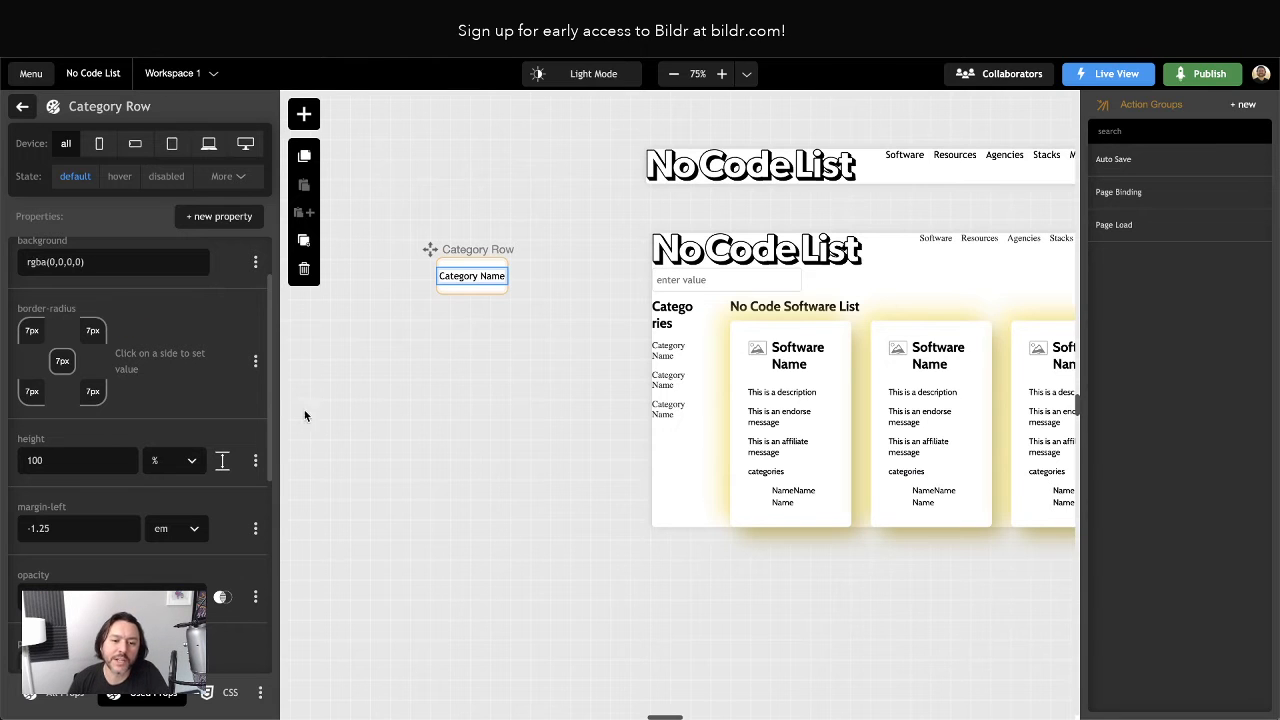
{"action": "scroll", "coordinate": [152, 392], "scroll_direction": "up", "scroll_amount": 2}
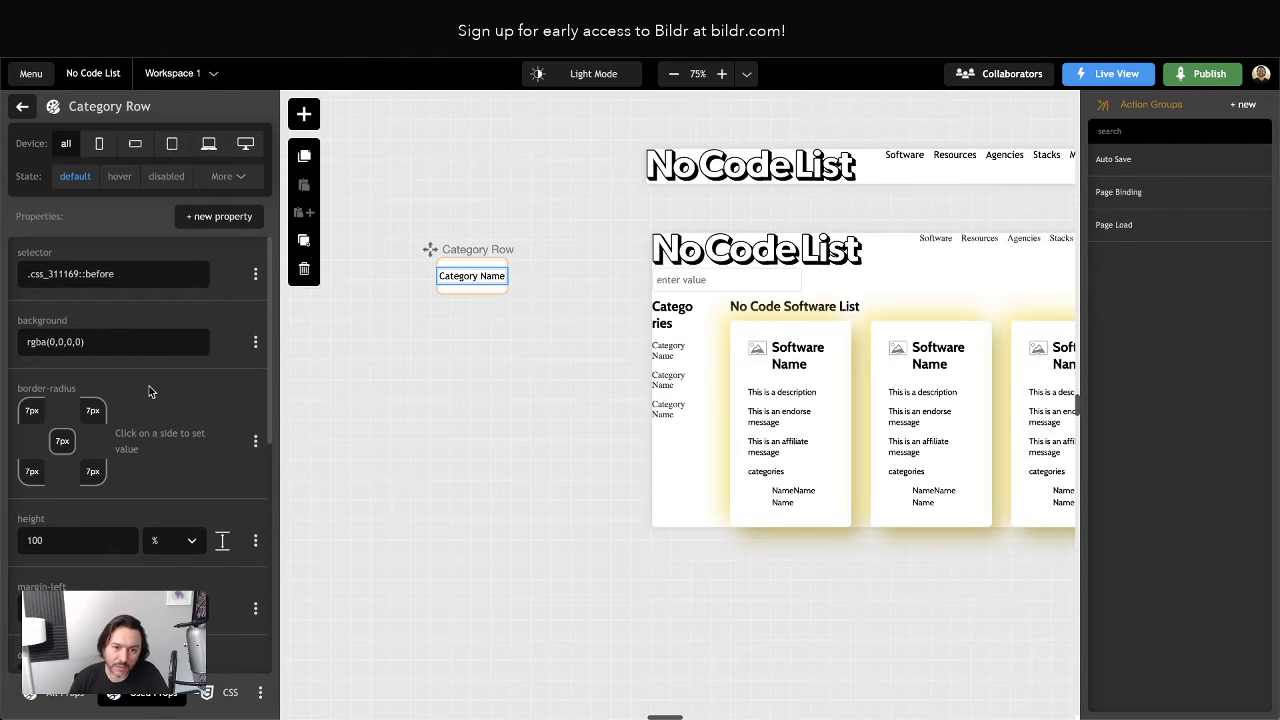
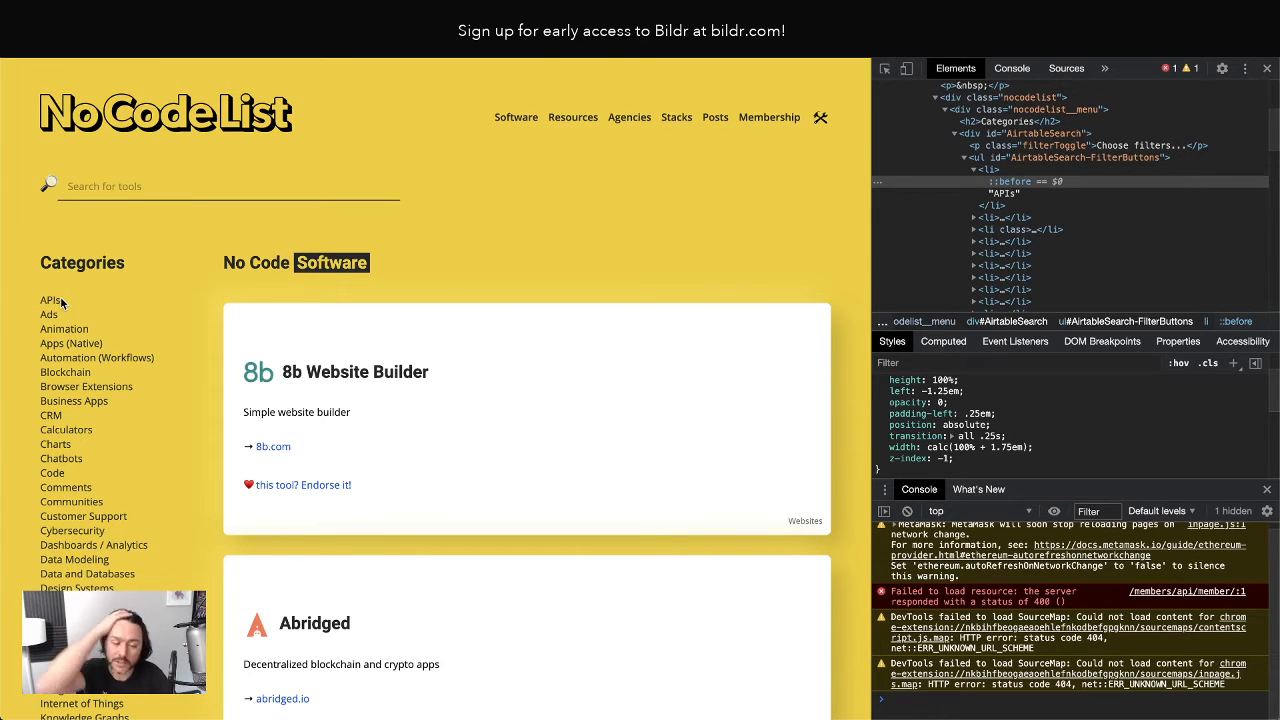
On the original site, force the hover state on the APIs list item and inspect its ::before rule.
{"action": "left_click", "coordinate": [993, 166]}
{"action": "right_click", "coordinate": [993, 166]}
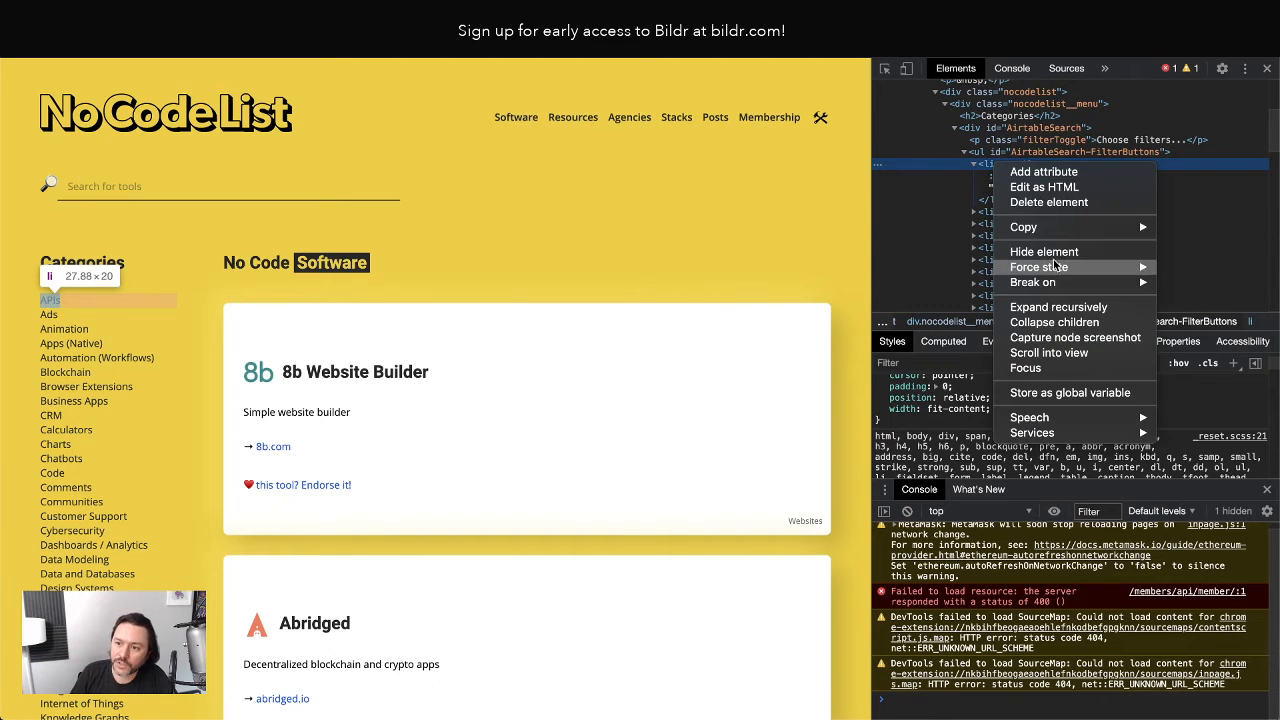
{"action": "mouse_move", "coordinate": [1058, 267]}
{"action": "left_click", "coordinate": [1189, 282]}
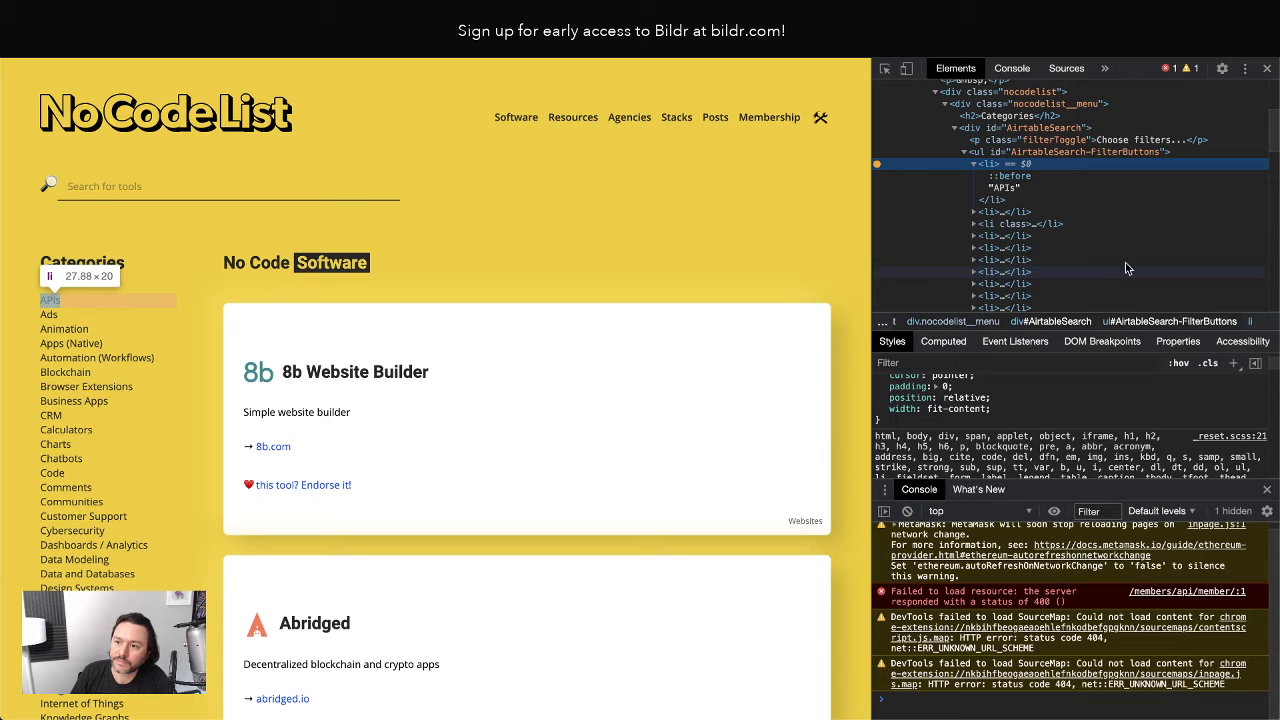
{"action": "left_click", "coordinate": [1010, 177]}
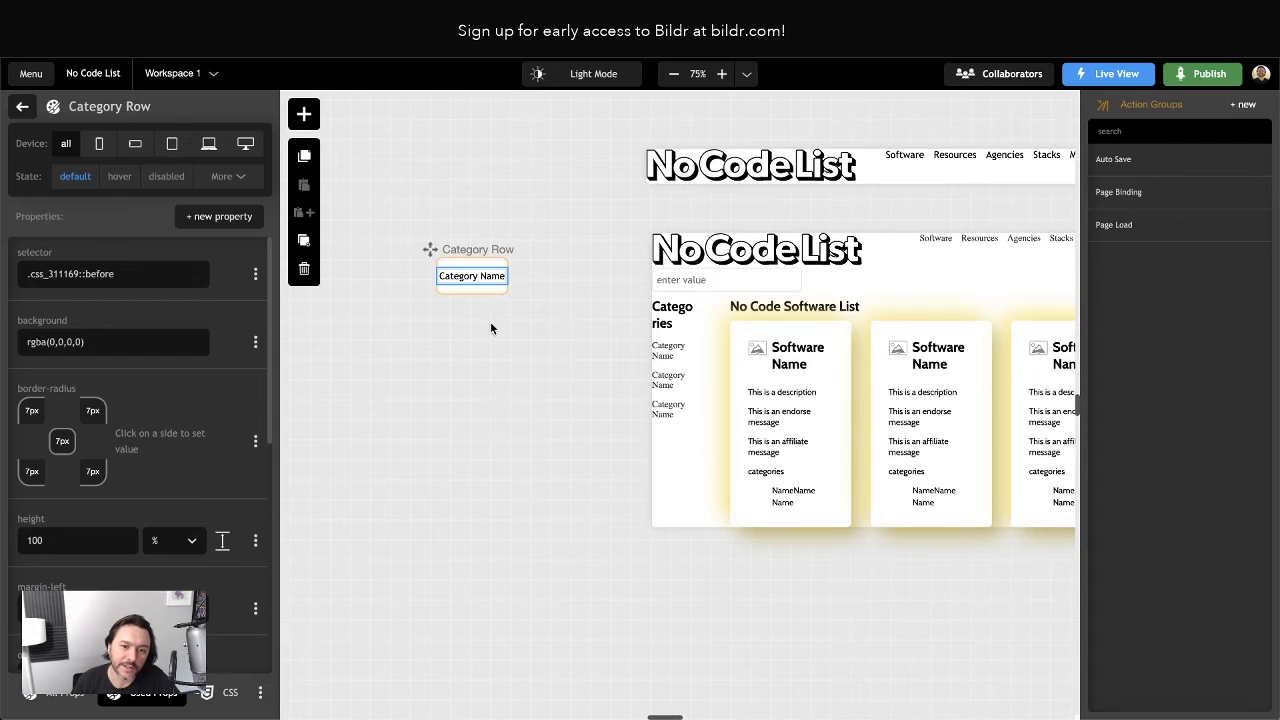
Add a content property with no value to the ::before state of the Category Row style class.
{"action": "left_click", "coordinate": [218, 216]}
{"action": "left_click", "coordinate": [215, 209]}
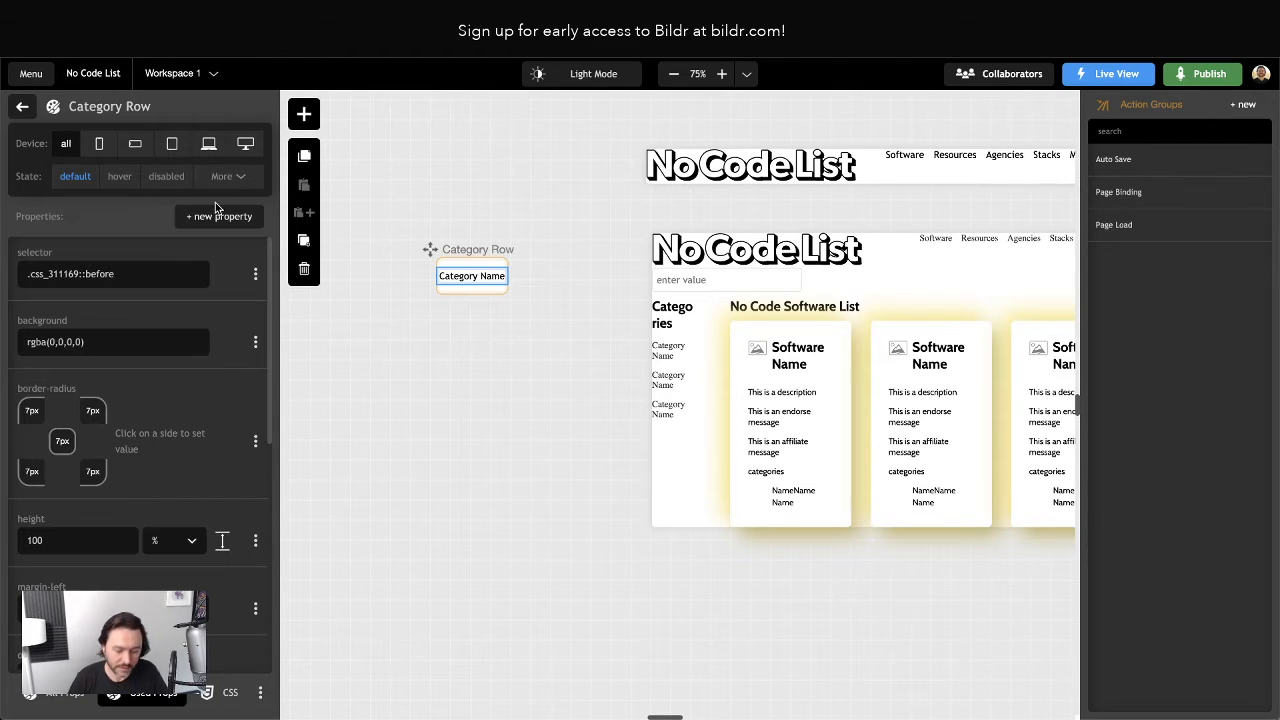
{"action": "left_click", "coordinate": [210, 216]}
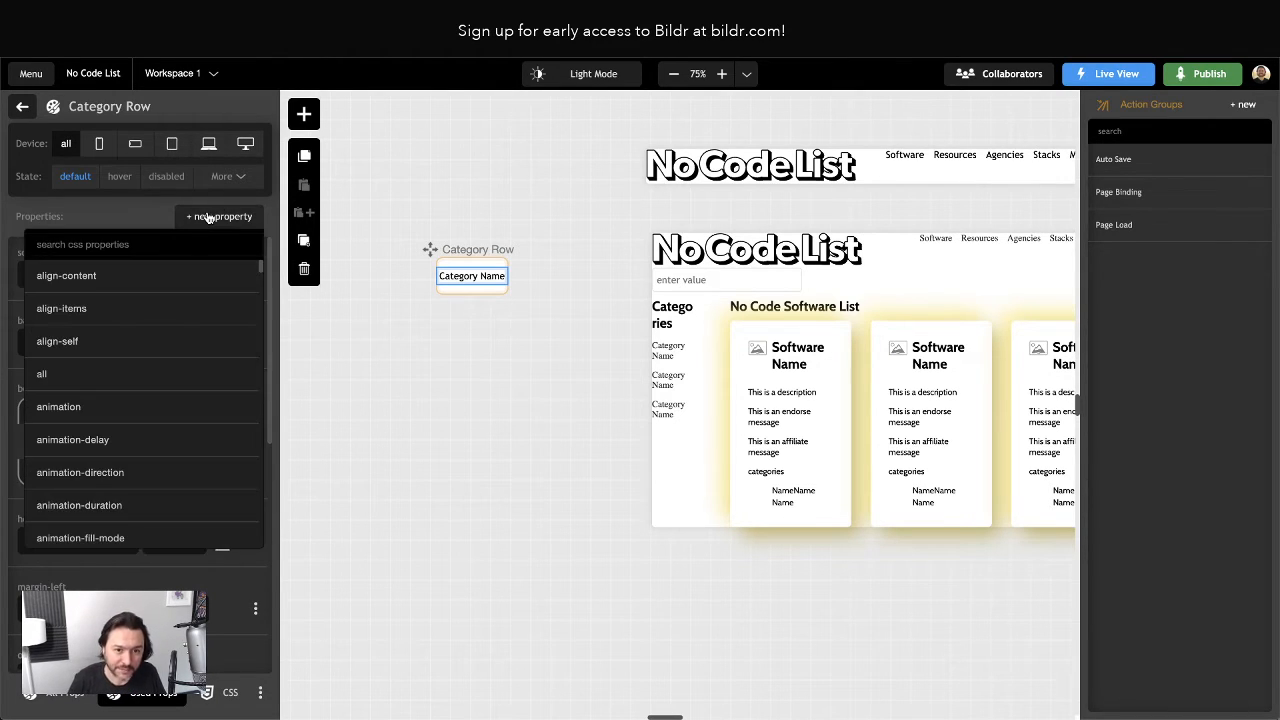
{"action": "type", "text": "content"}
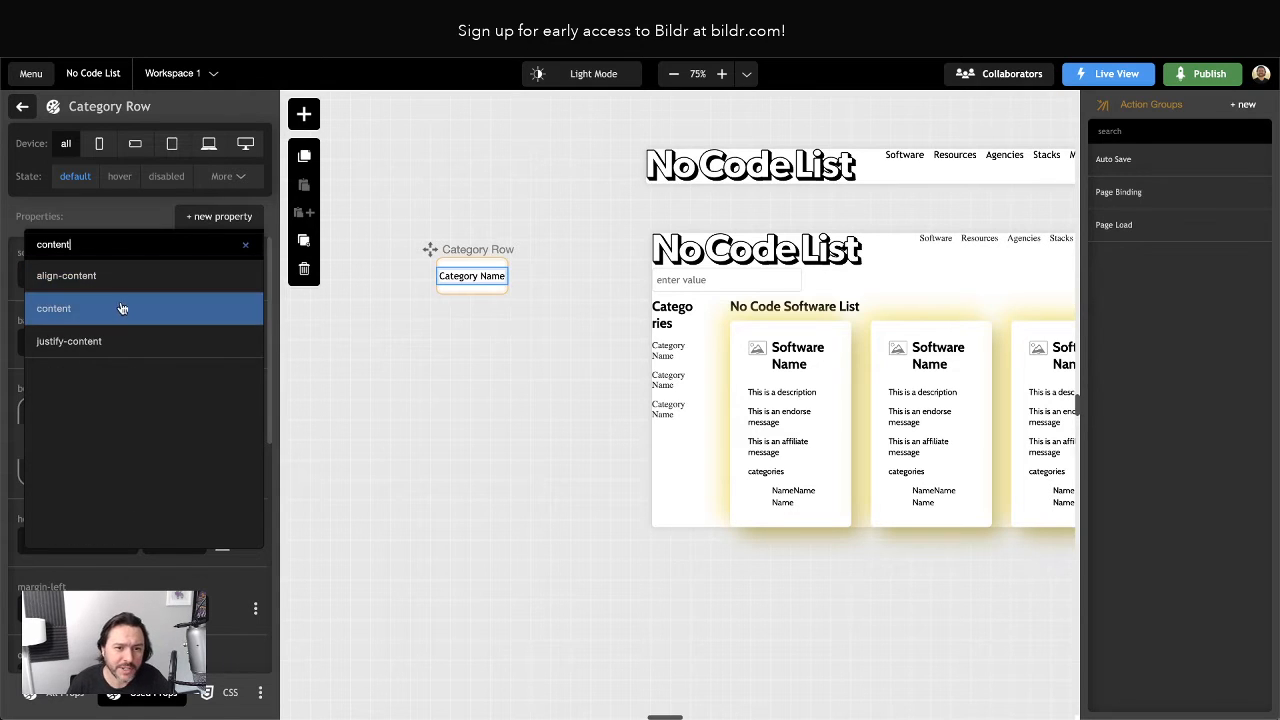
{"action": "left_click", "coordinate": [121, 308]}
{"action": "scroll", "coordinate": [157, 340], "scroll_direction": "down", "scroll_amount": 5}
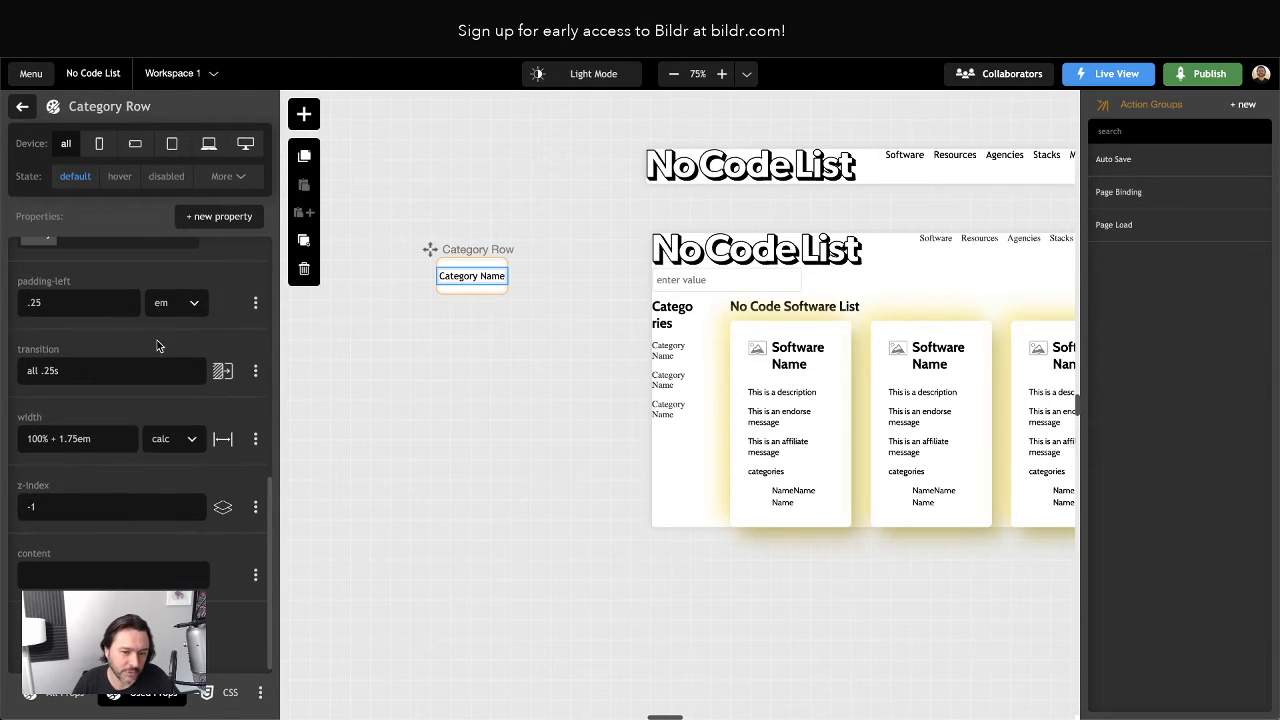
{"action": "left_click", "coordinate": [45, 577]}
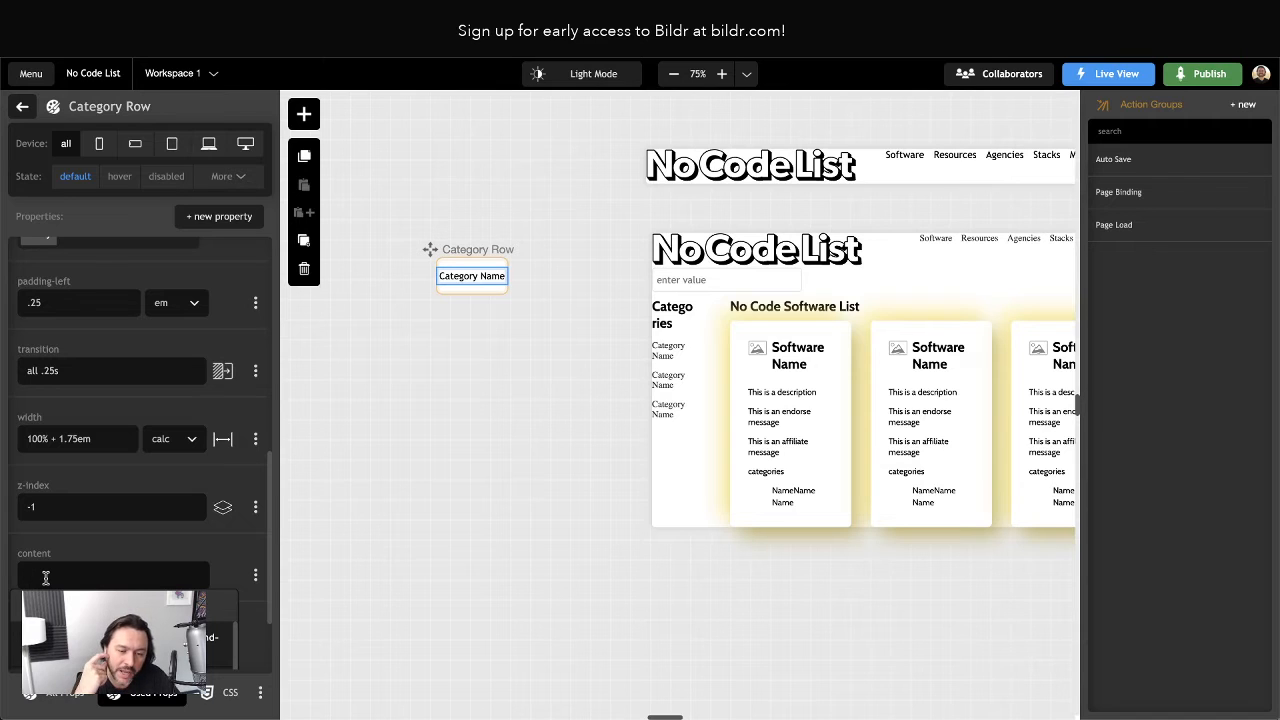
{"action": "left_click", "coordinate": [76, 530]}
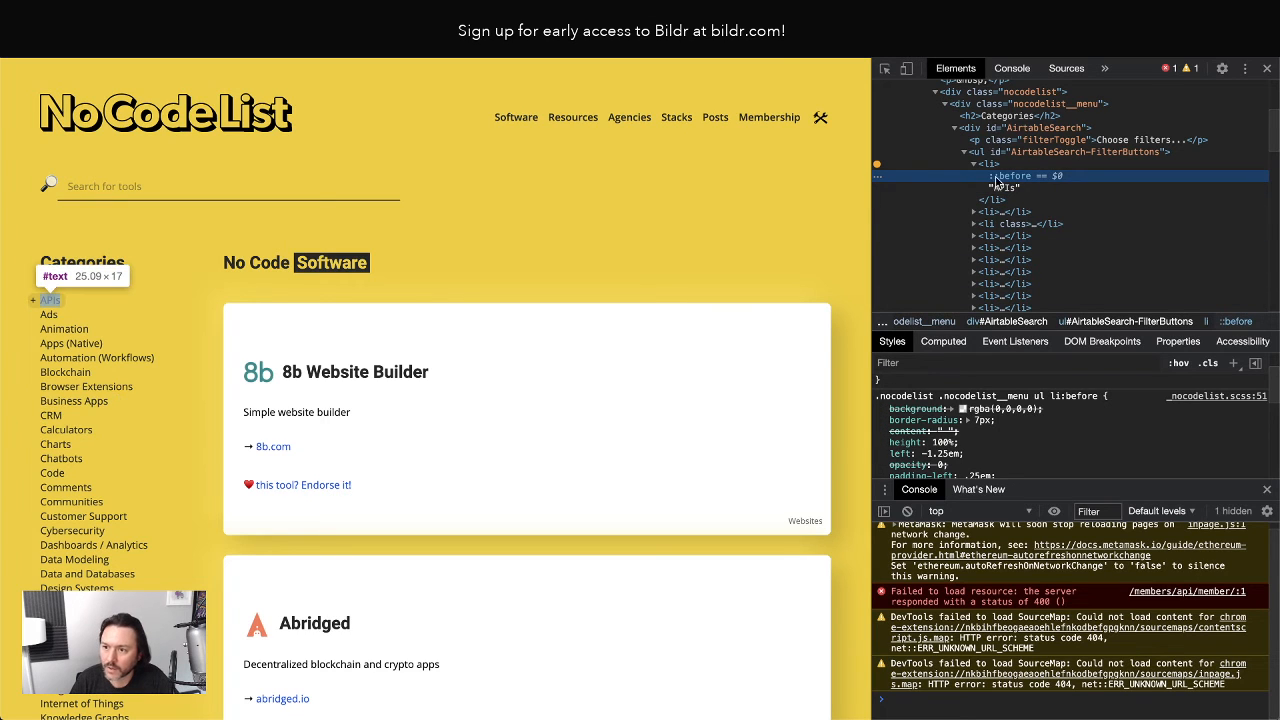
On the original No Code List site, examine the ::before style rules of the Ads and APIs category items in the browser's developer tools.
{"action": "left_click", "coordinate": [1000, 212]}
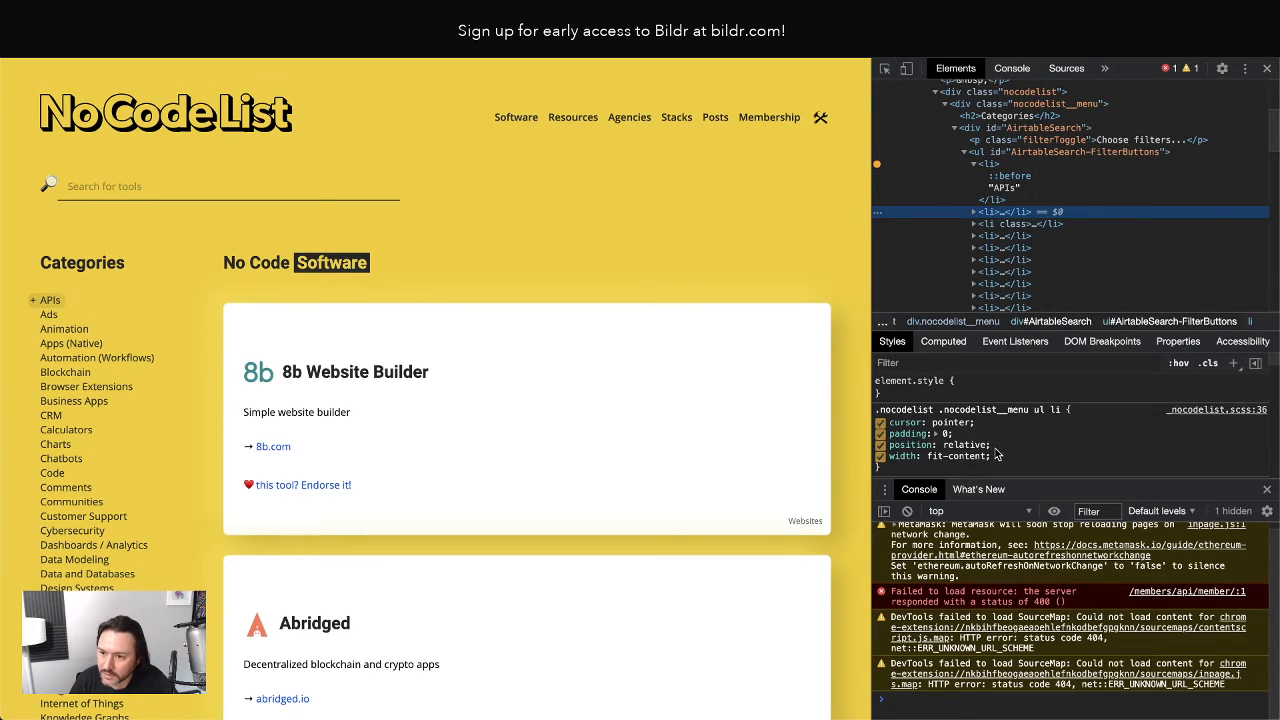
{"action": "scroll", "coordinate": [995, 455], "scroll_direction": "down", "scroll_amount": 1}
{"action": "left_click", "coordinate": [973, 212]}
{"action": "left_click", "coordinate": [997, 224]}
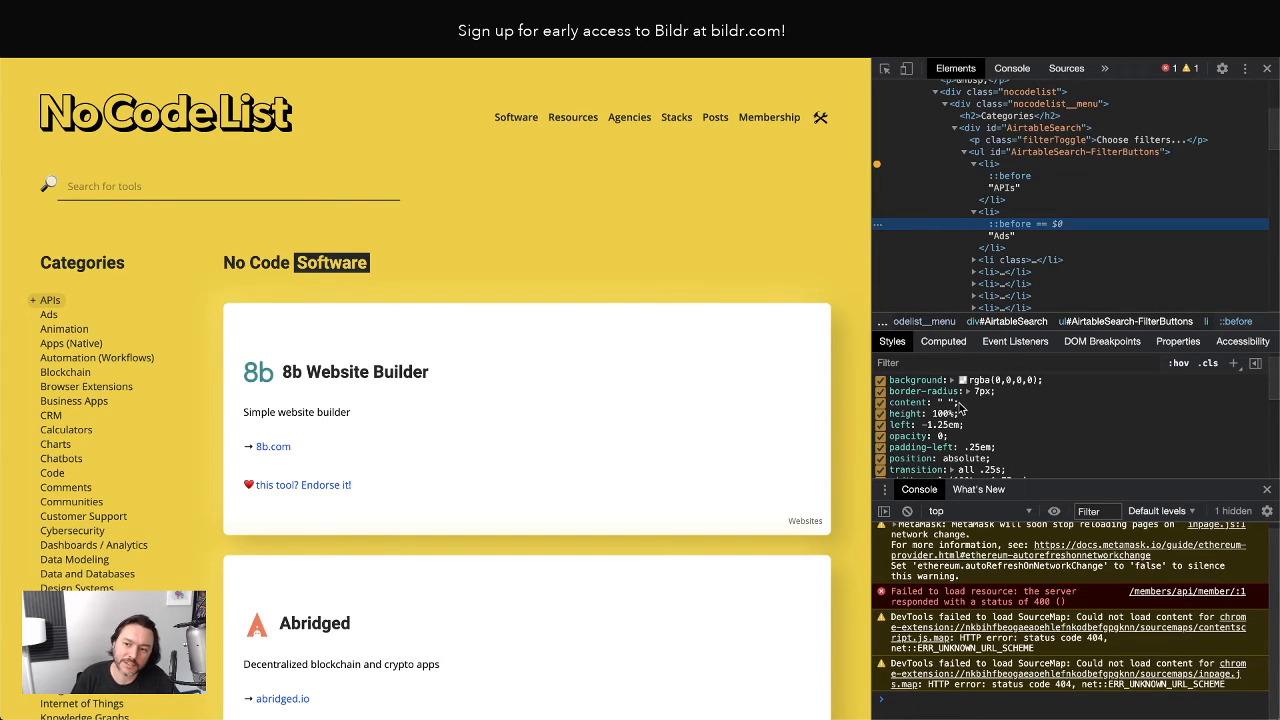
{"action": "left_click", "coordinate": [973, 211]}
{"action": "left_click", "coordinate": [1010, 175]}
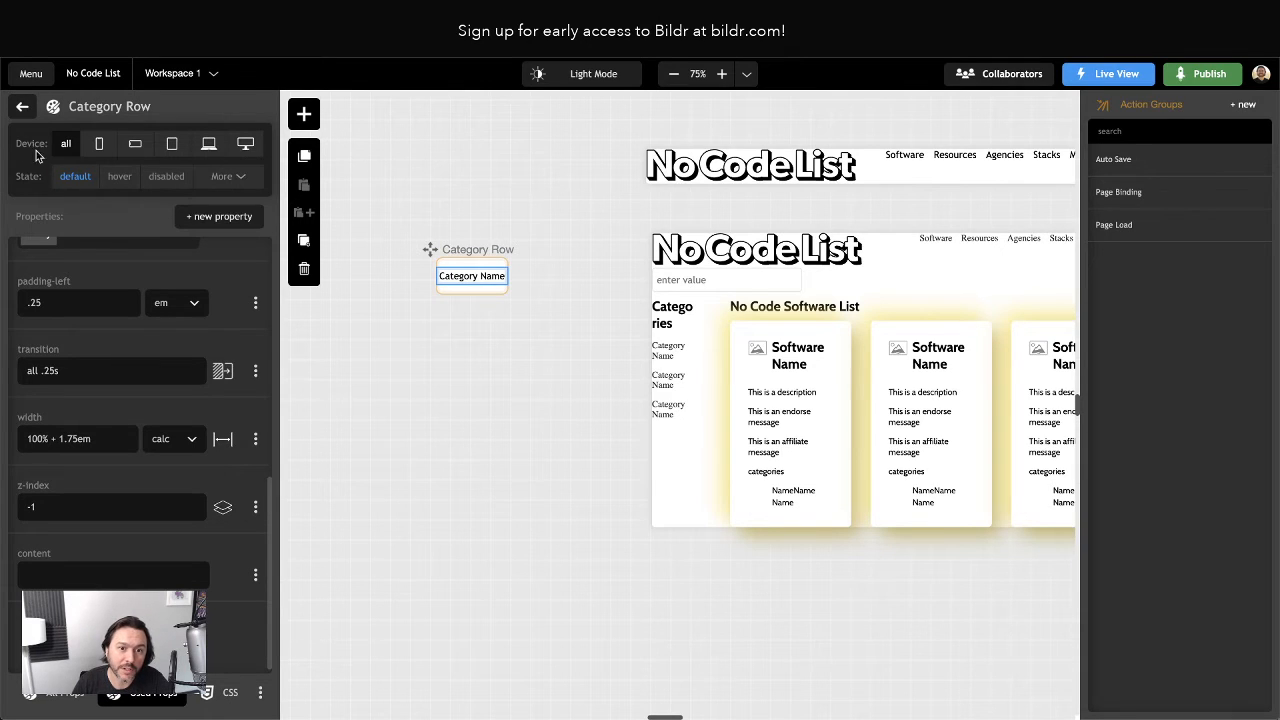
{"action": "left_click", "coordinate": [22, 106]}
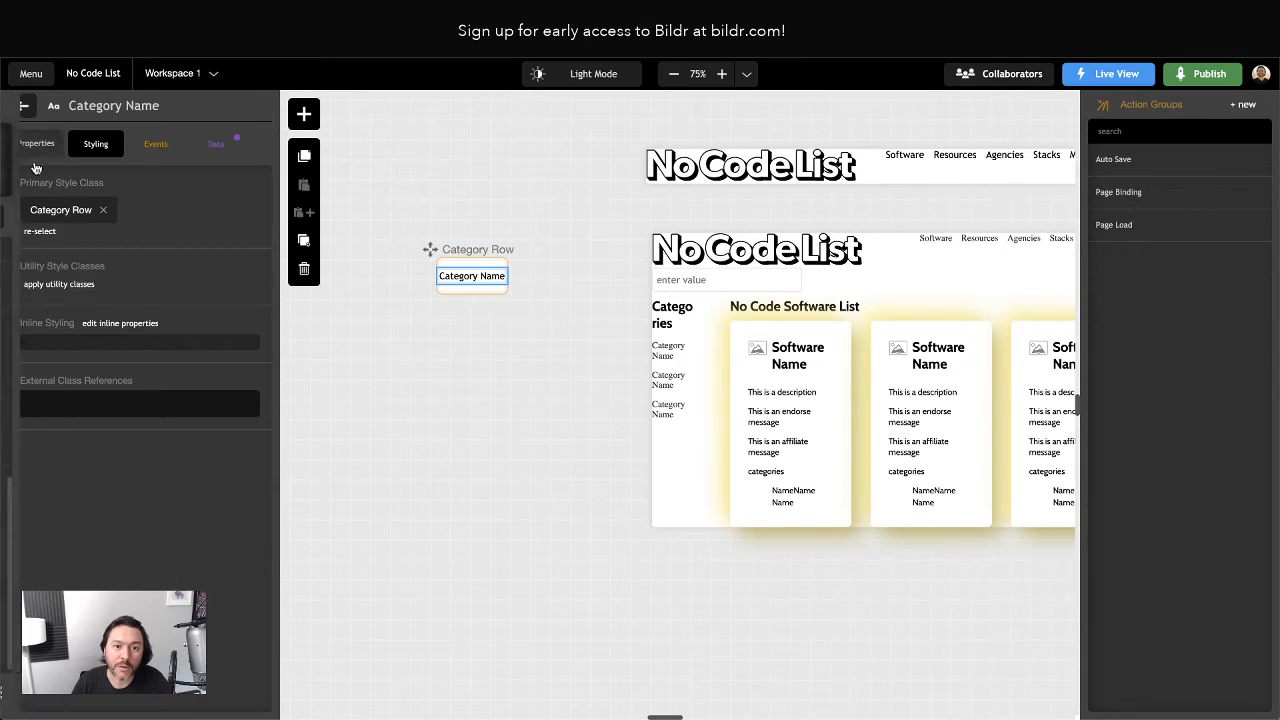
{"action": "left_click", "coordinate": [57, 208]}
{"action": "left_click", "coordinate": [120, 180]}
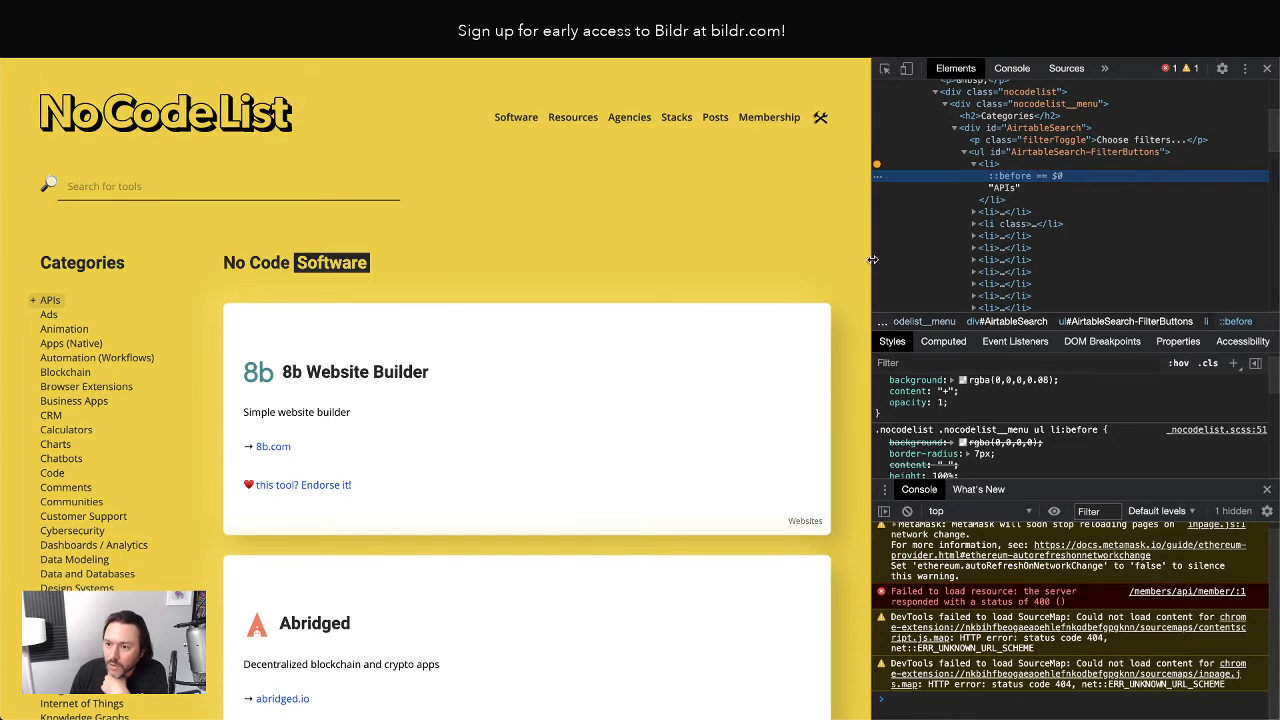
{"action": "scroll", "coordinate": [1120, 436], "scroll_direction": "up", "scroll_amount": 1}
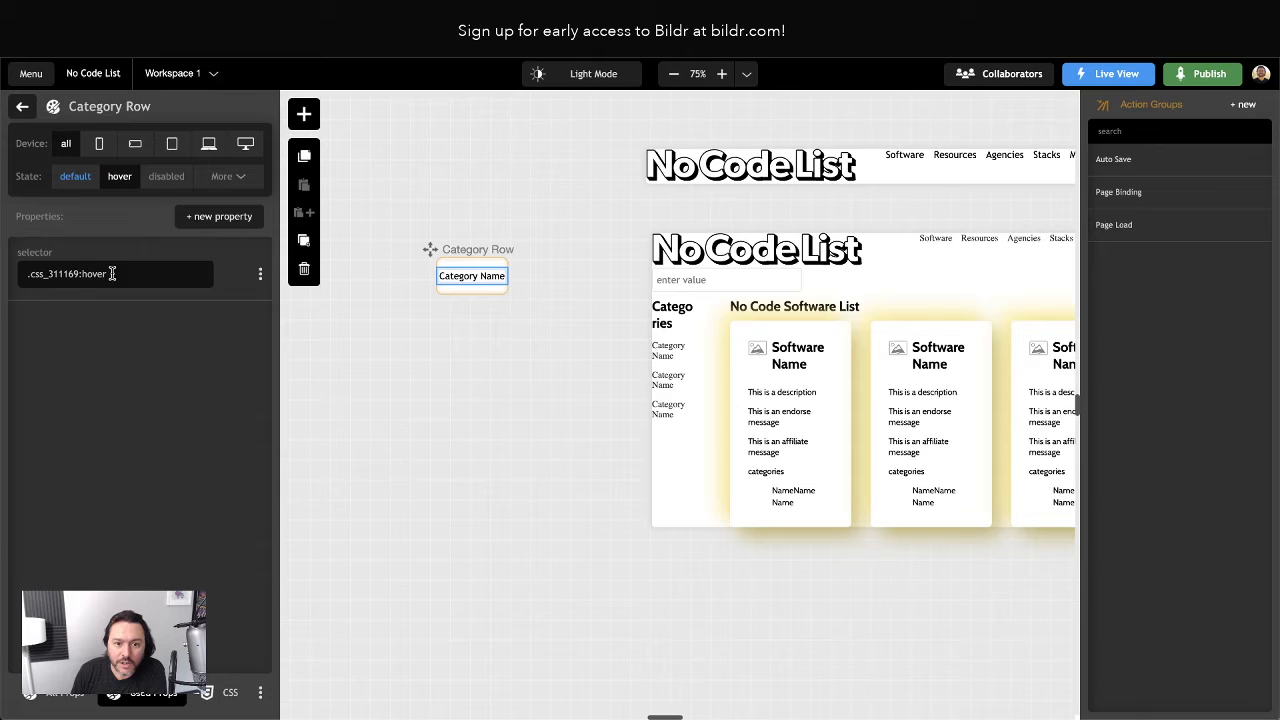
{"action": "left_click", "coordinate": [219, 216]}
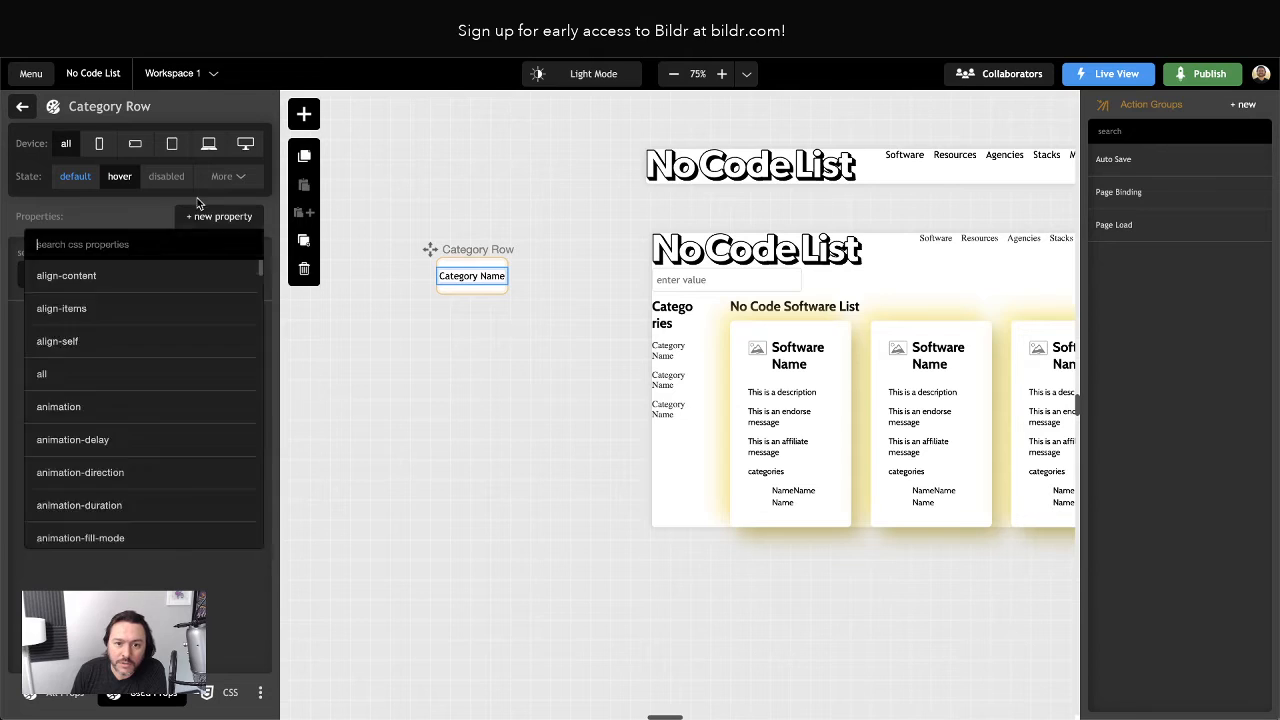
{"action": "left_click", "coordinate": [228, 176]}
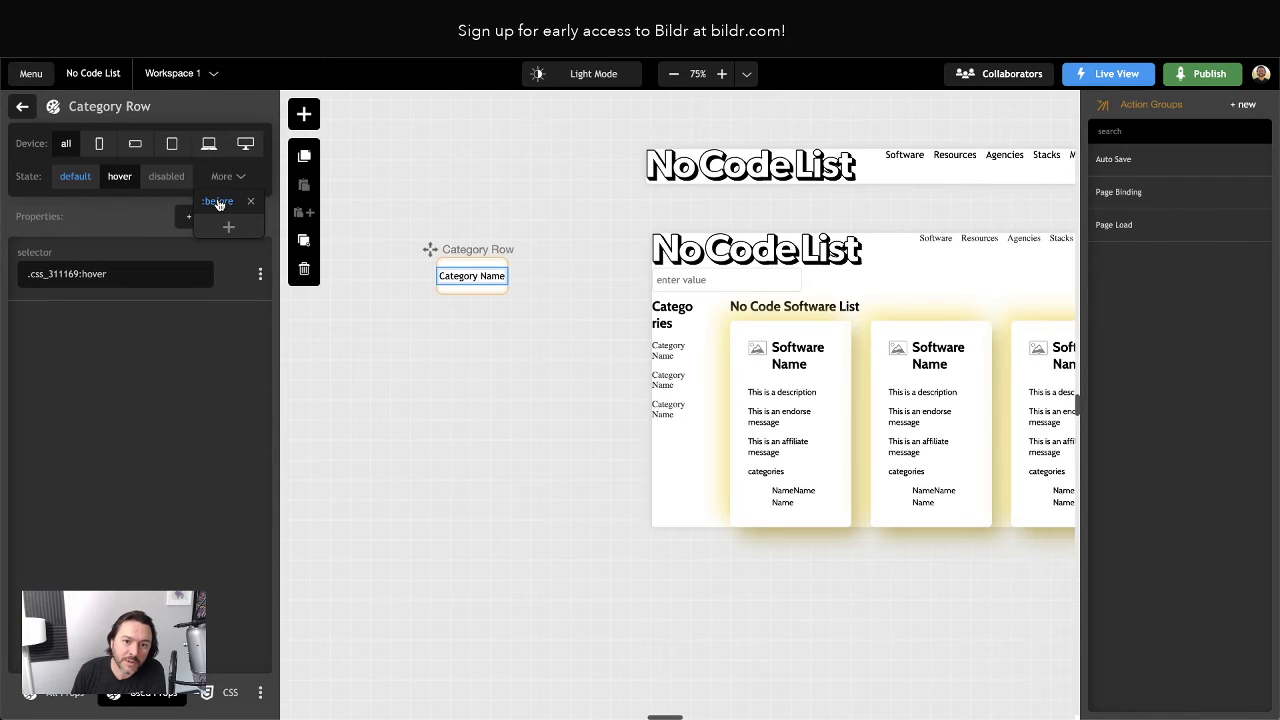
Create a new state named hover::before for the Category Row style class, starting from its default state.
{"action": "left_click", "coordinate": [75, 176]}
{"action": "left_click", "coordinate": [228, 176]}
{"action": "left_click", "coordinate": [228, 225]}
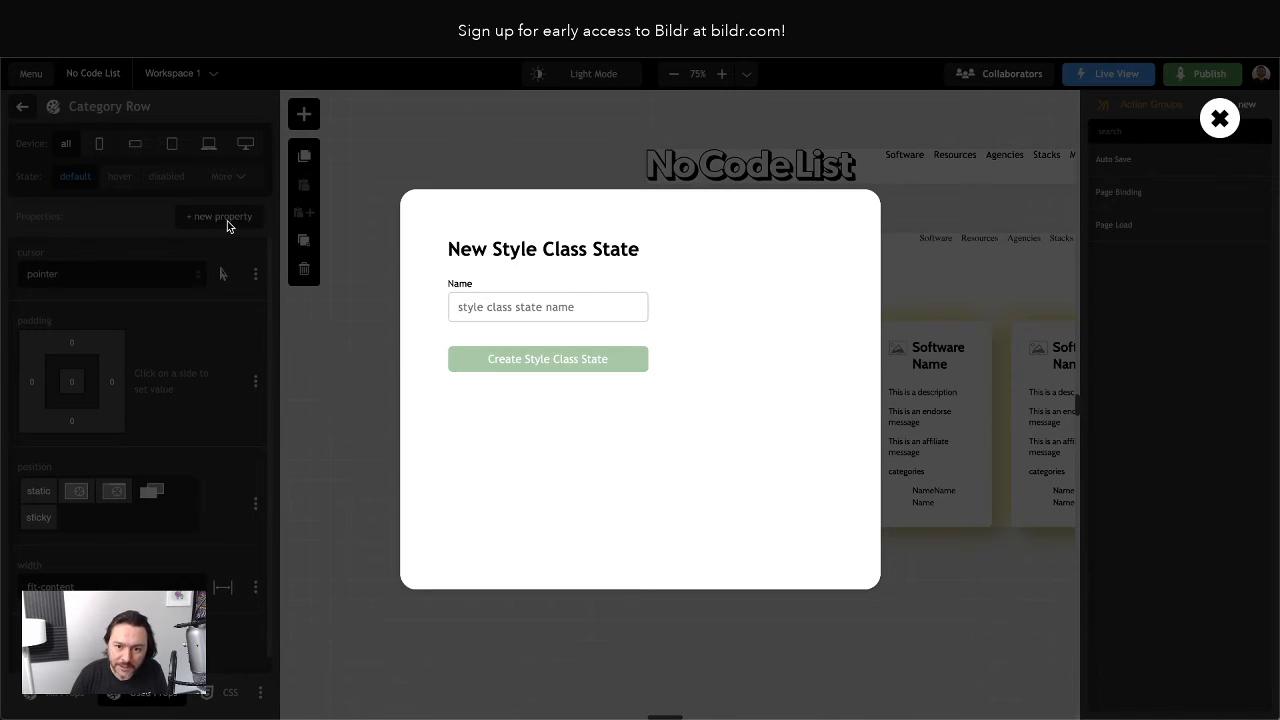
{"action": "type", "text": "hover:before"}
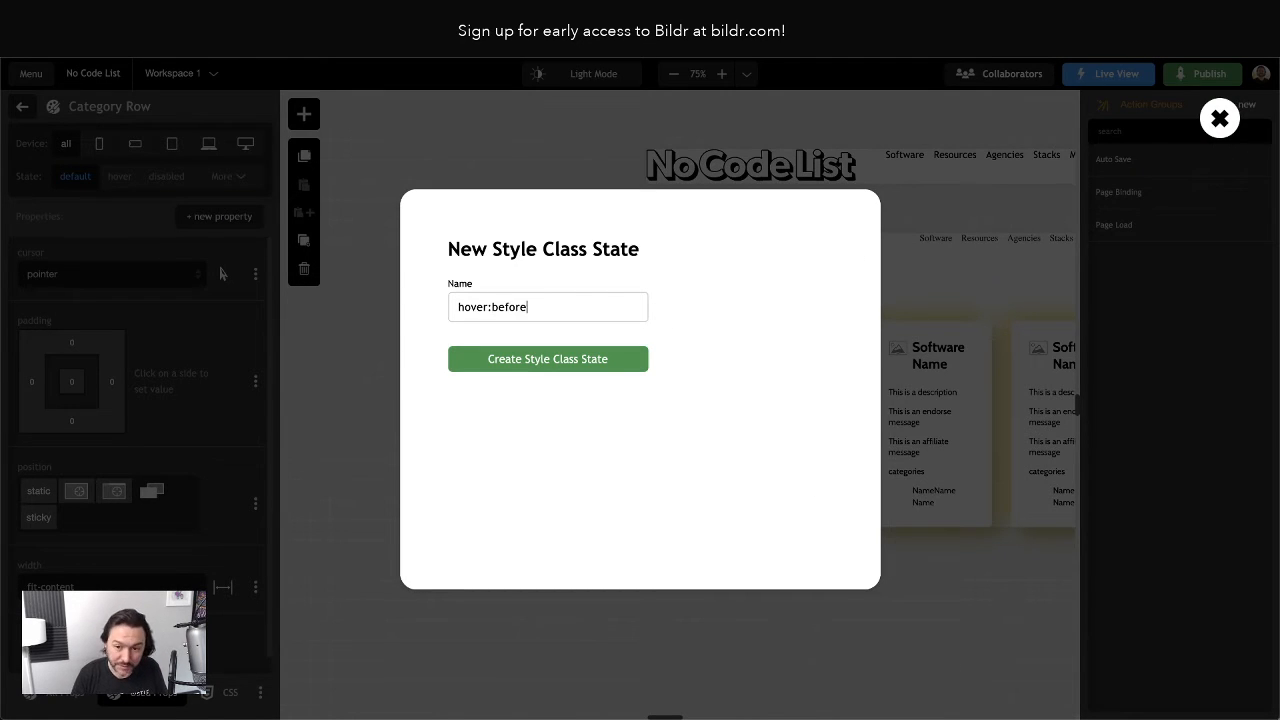
{"action": "key", "text": "Left"}
{"action": "key", "text": "Left"}
{"action": "key", "text": "Left"}
{"action": "key", "text": "Left"}
{"action": "key", "text": "Left"}
{"action": "key", "text": "Left"}
{"action": "type", "text": ":"}
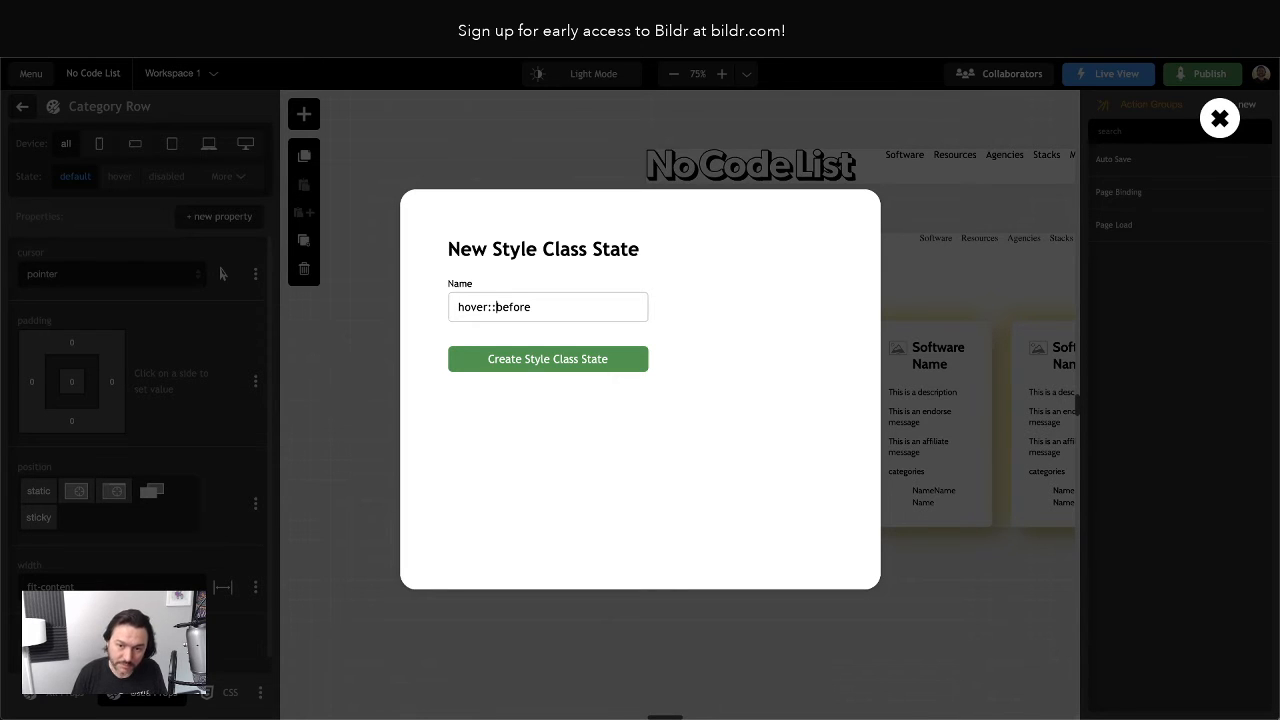
{"action": "left_click", "coordinate": [566, 360]}
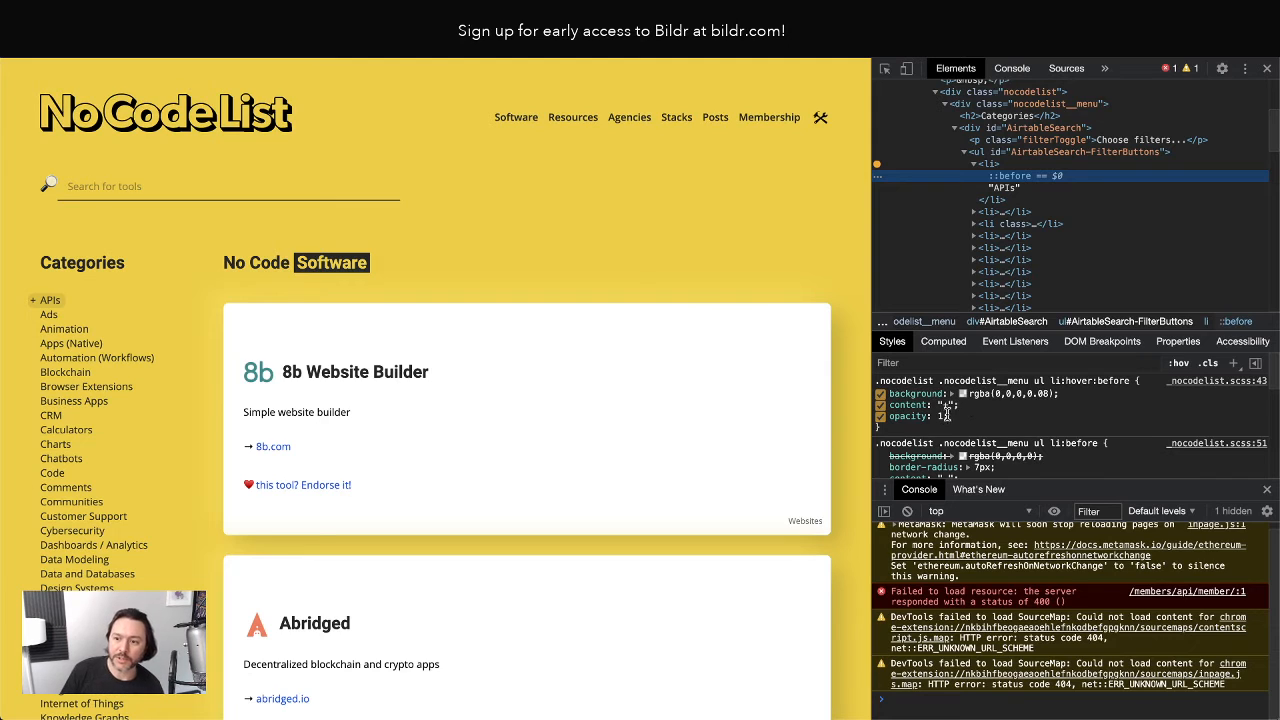
Add a content property with the value + to the hover::before state of Category Row.
{"action": "left_click_drag", "start_coordinate": [1047, 394], "coordinate": [1040, 394]}
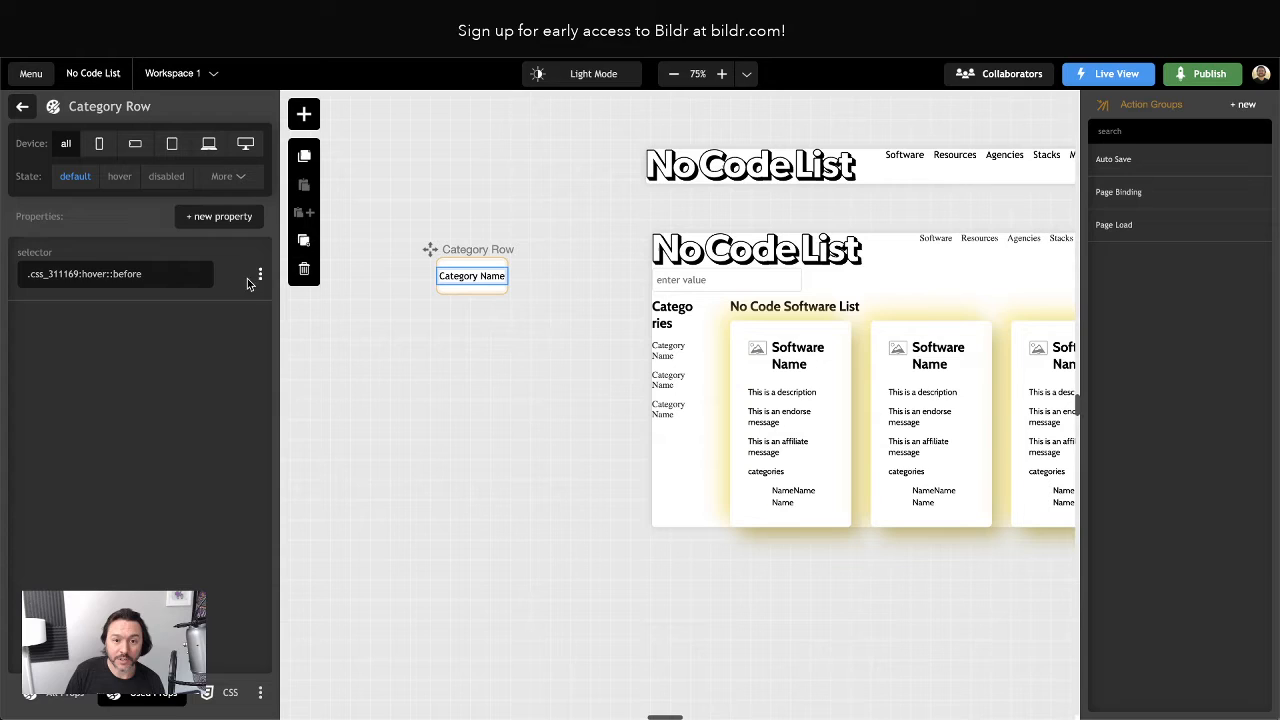
{"action": "left_click", "coordinate": [228, 217]}
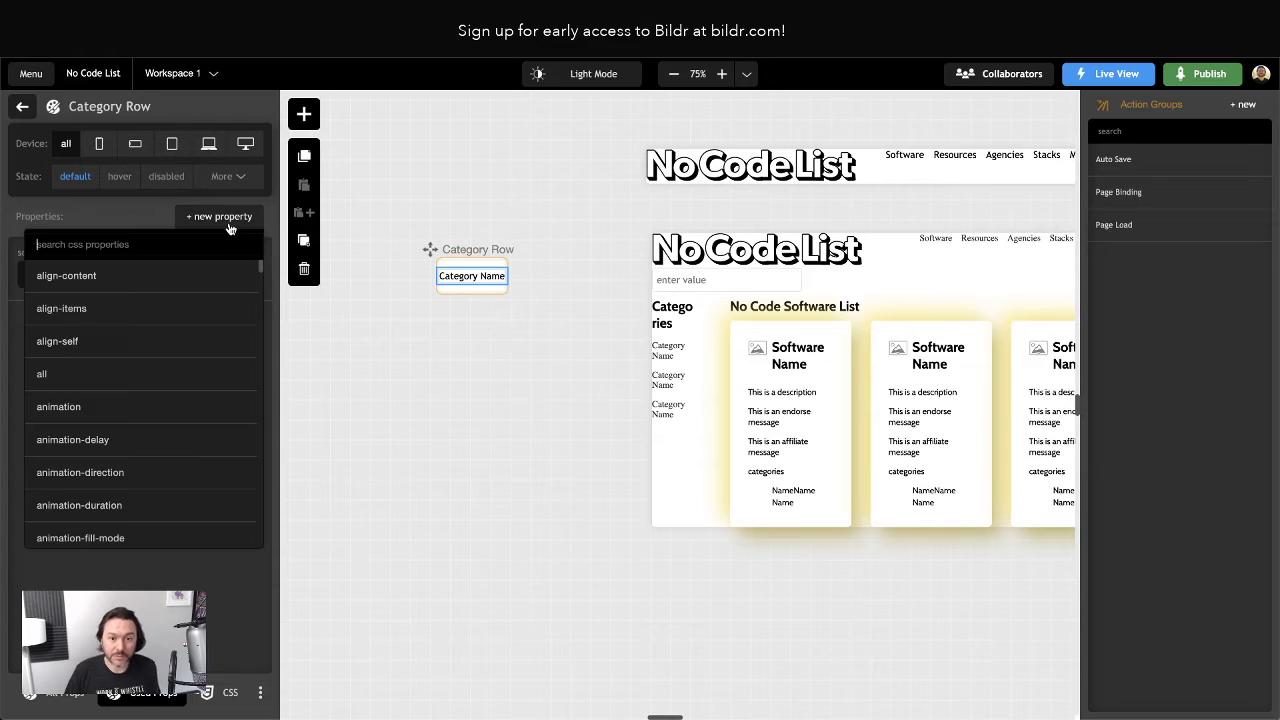
{"action": "type", "text": "content"}
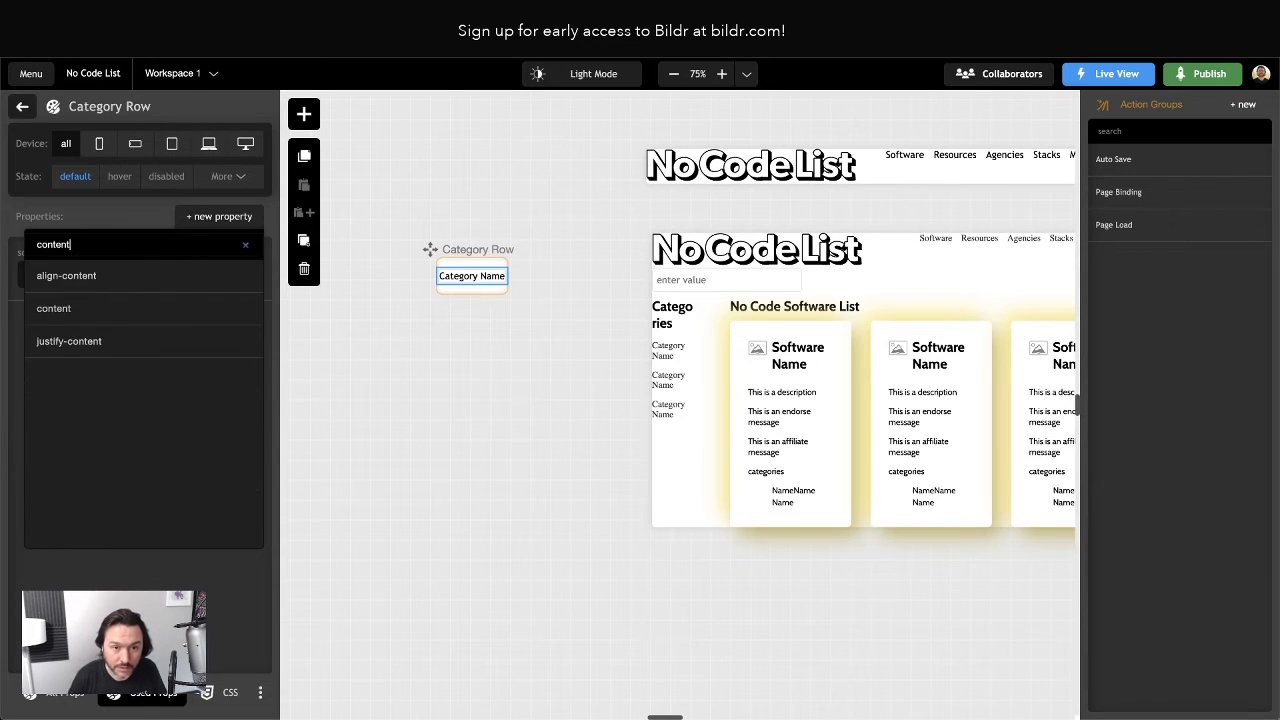
{"action": "left_click", "coordinate": [94, 312]}
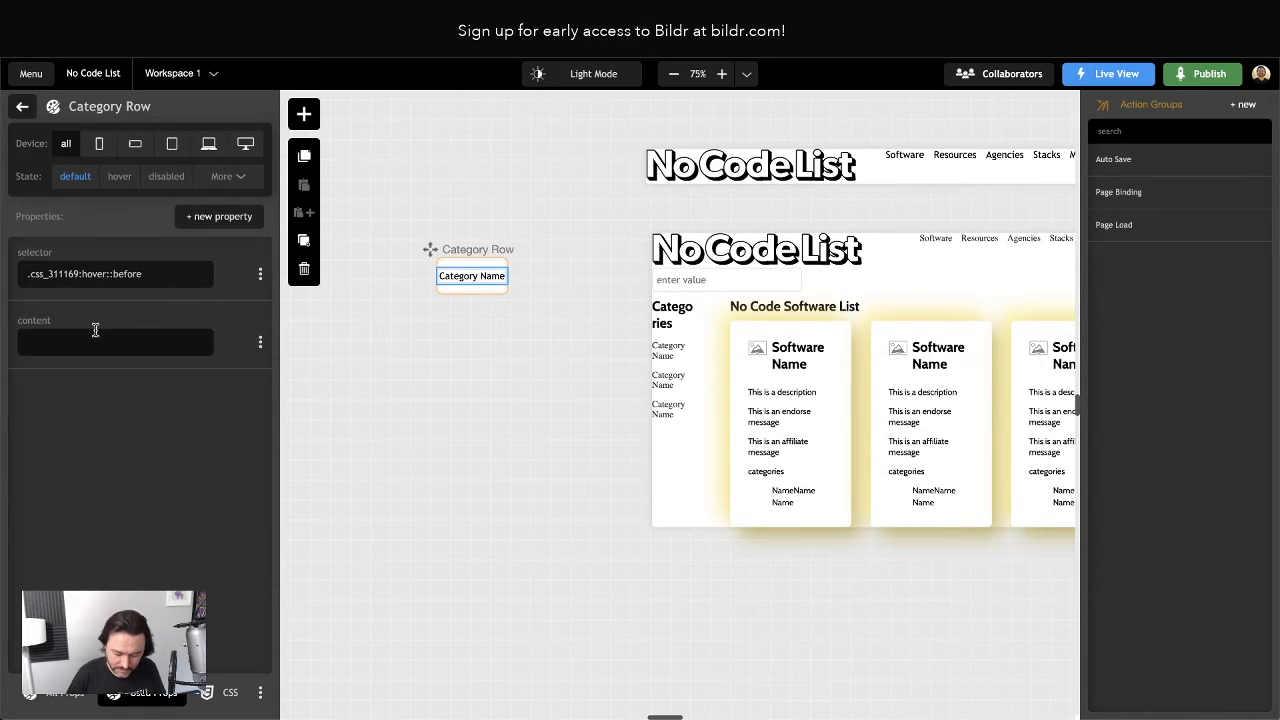
{"action": "type", "text": "+"}
Add an opacity property set to 1 to the hover::before state.
{"action": "left_click", "coordinate": [224, 217]}
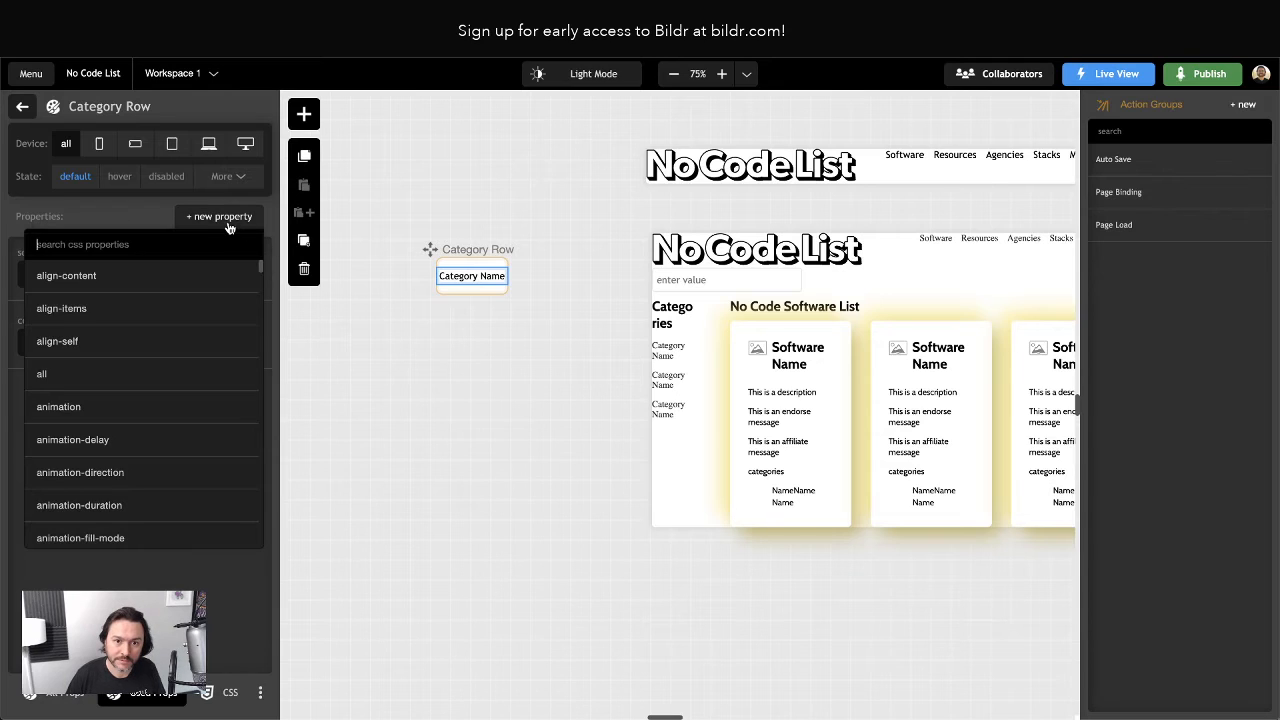
{"action": "type", "text": "opacity"}
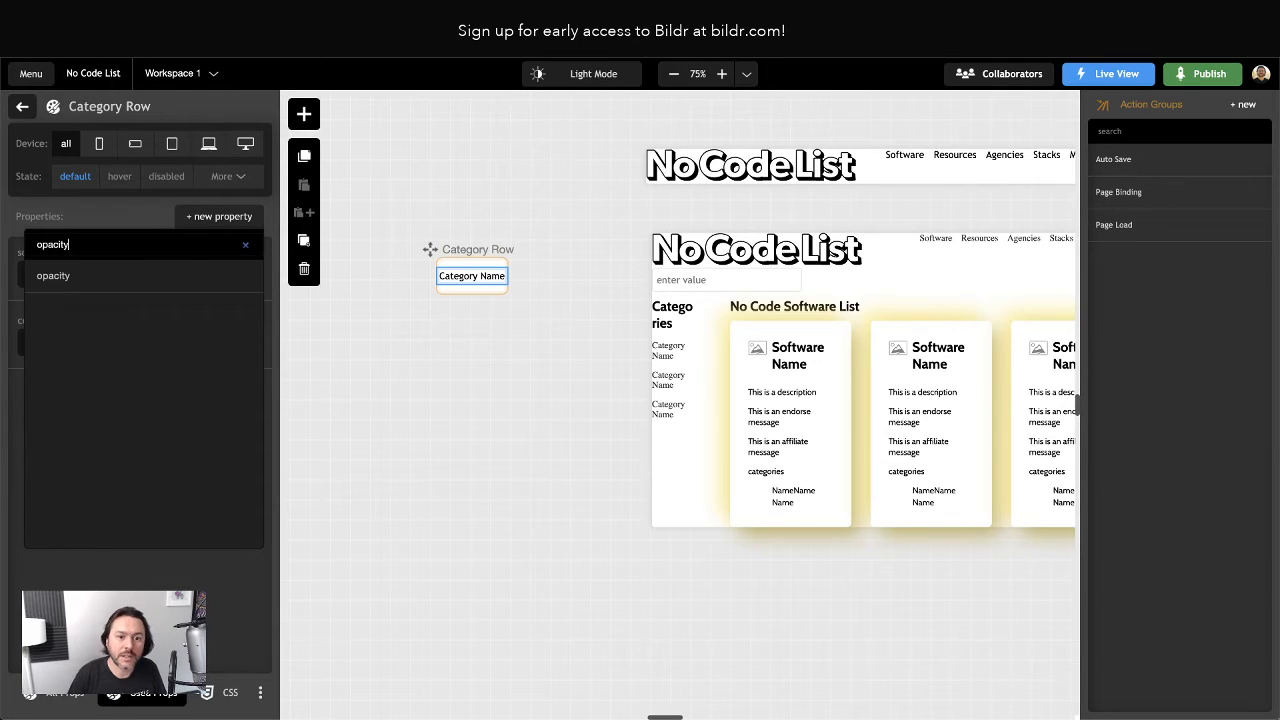
{"action": "left_click", "coordinate": [60, 276]}
{"action": "left_click", "coordinate": [57, 405]}
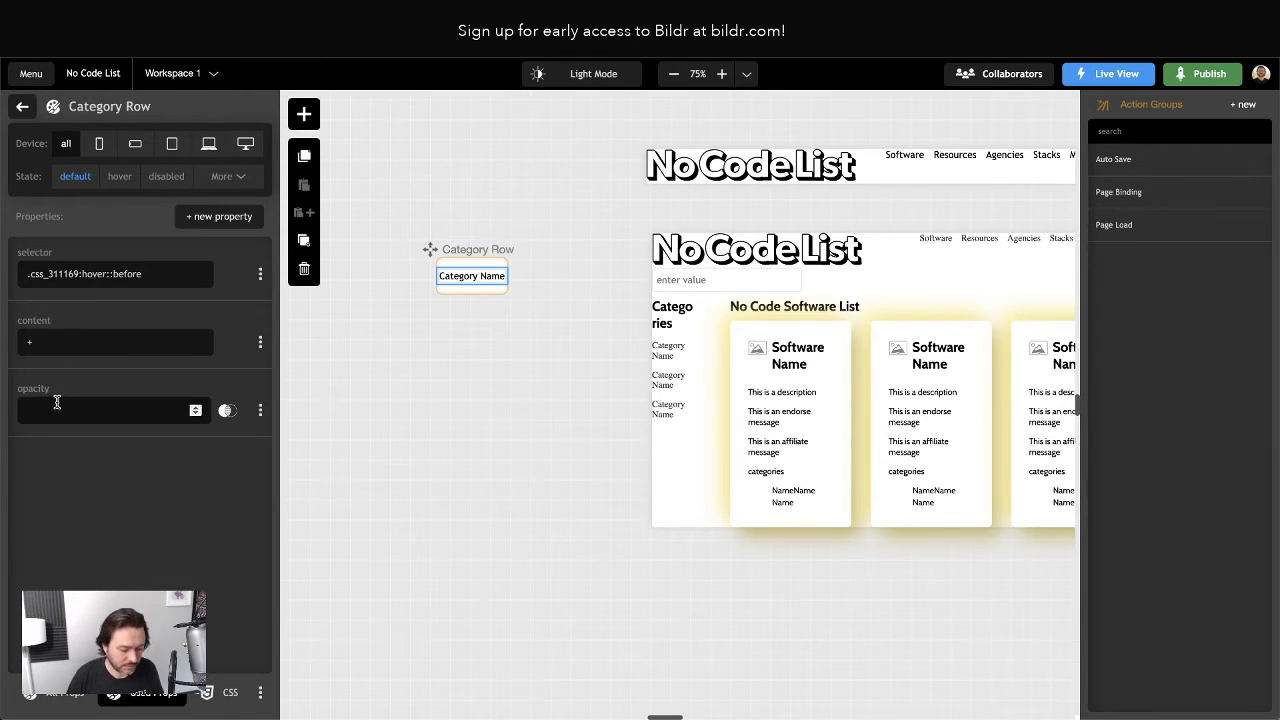
{"action": "type", "text": "1"}
{"action": "left_click", "coordinate": [62, 495]}
Add a background-color of rgba(0,0,0,.8) to the hover::before state and leave the style class editor.
{"action": "left_click", "coordinate": [197, 222]}
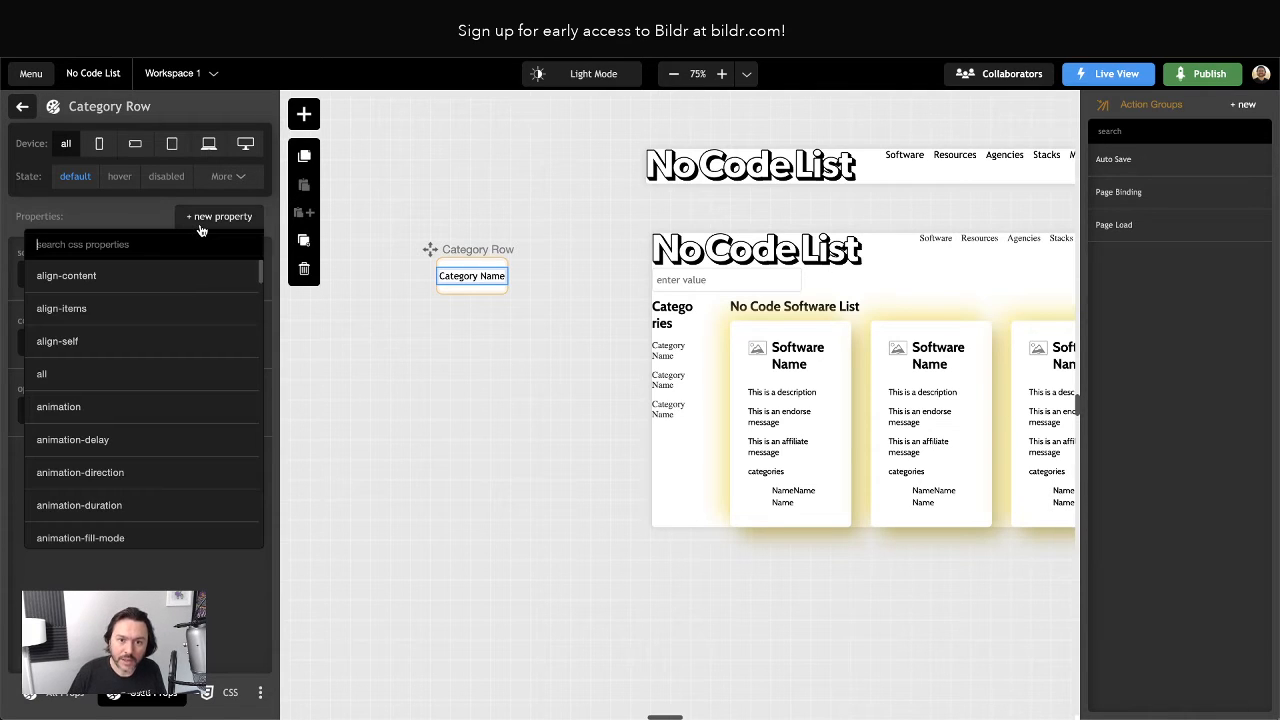
{"action": "type", "text": "background-color"}
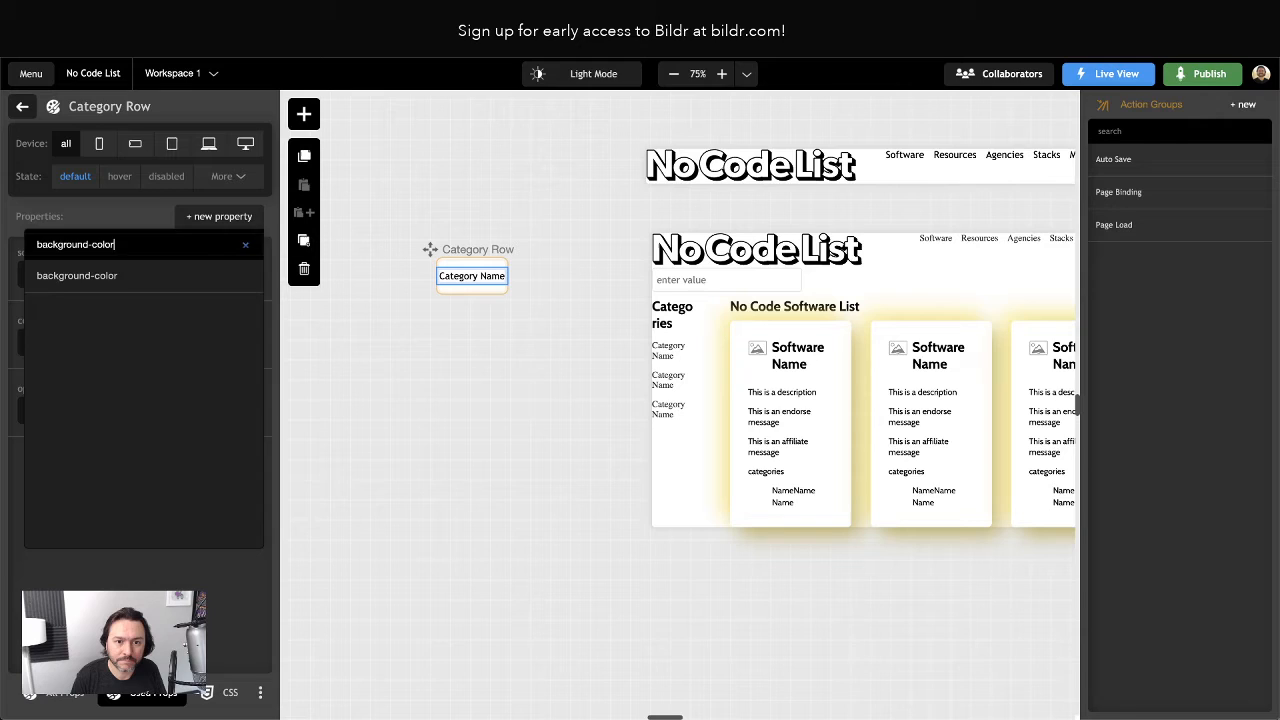
{"action": "key", "text": "Return"}
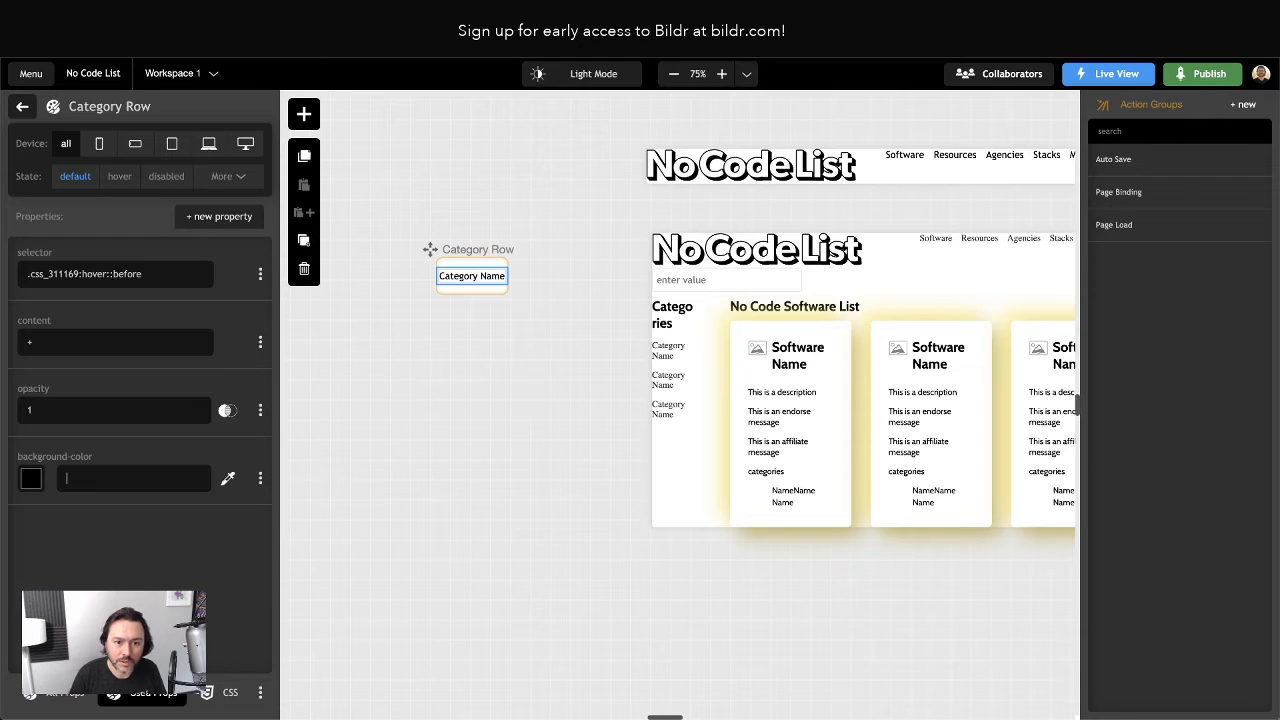
{"action": "type", "text": "rgba(0,0,0,"}
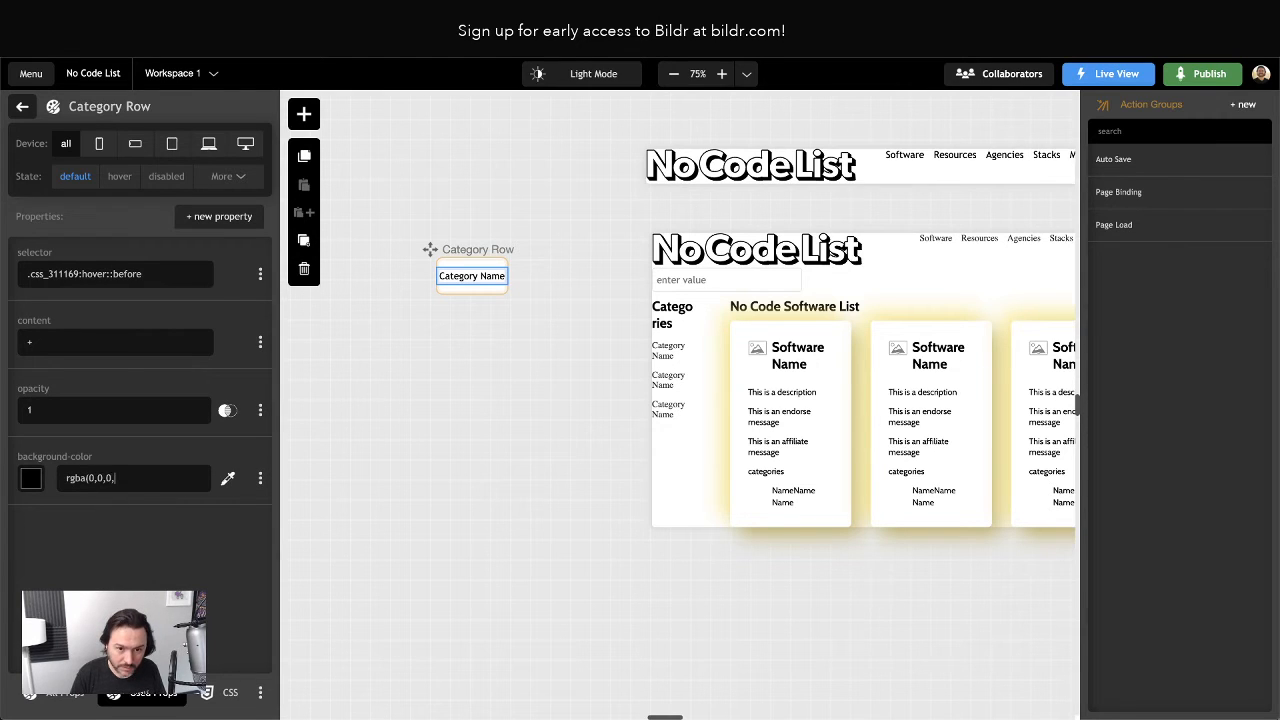
{"action": "type", "text": ".8"}
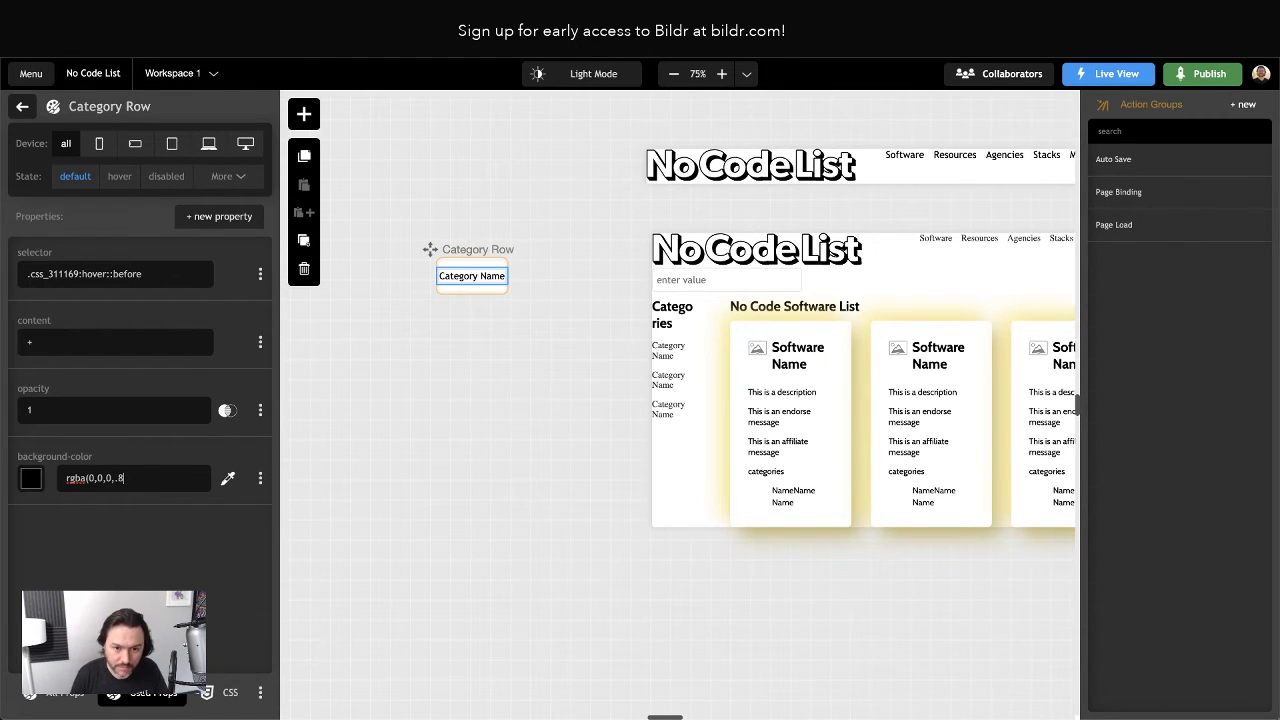
{"action": "type", "text": ")"}
{"action": "key", "text": "Return"}
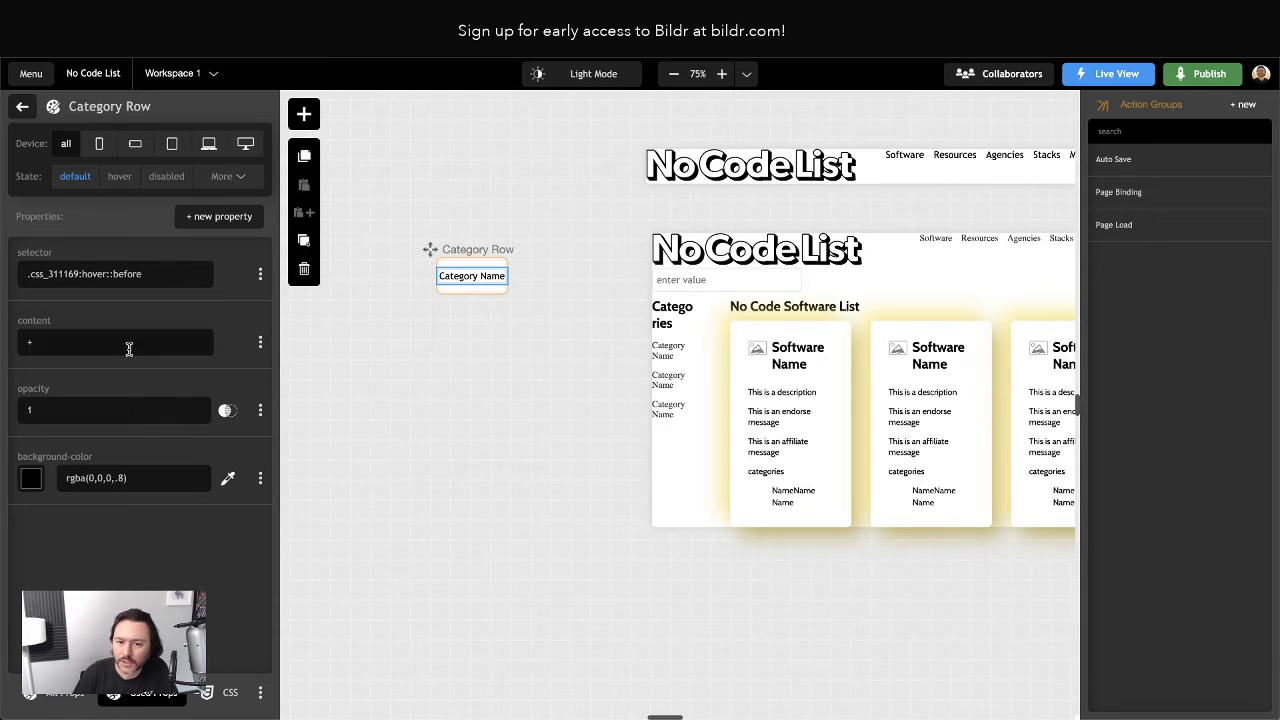
{"action": "left_click", "coordinate": [23, 107]}
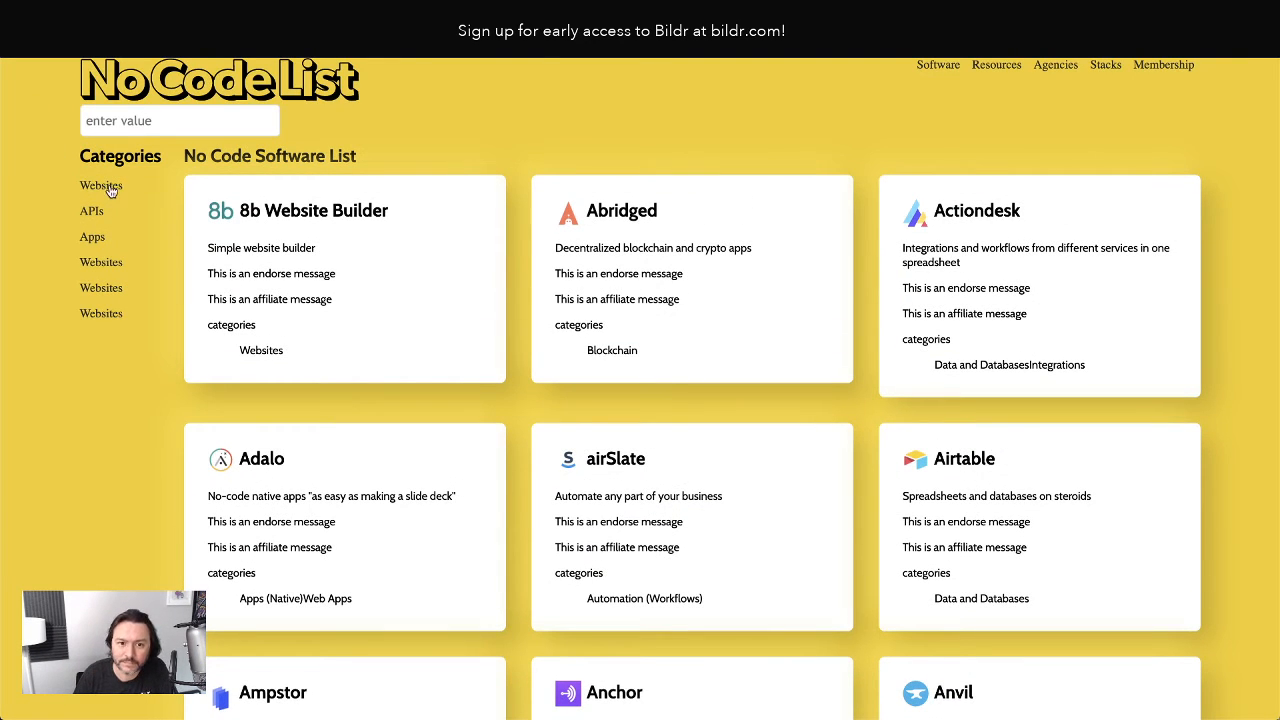
Inspect the APIs category entry and its parent list item on the live page with the browser's developer tools.
{"action": "right_click", "coordinate": [95, 211]}
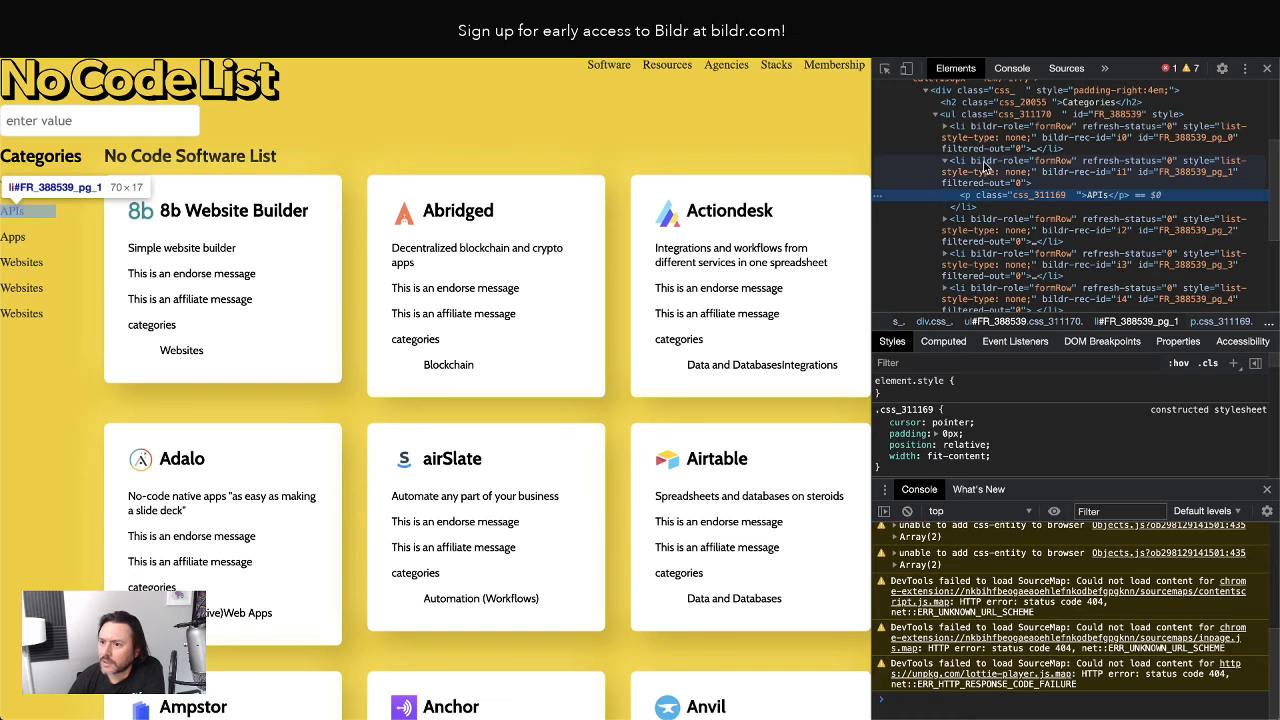
{"action": "left_click", "coordinate": [985, 167]}
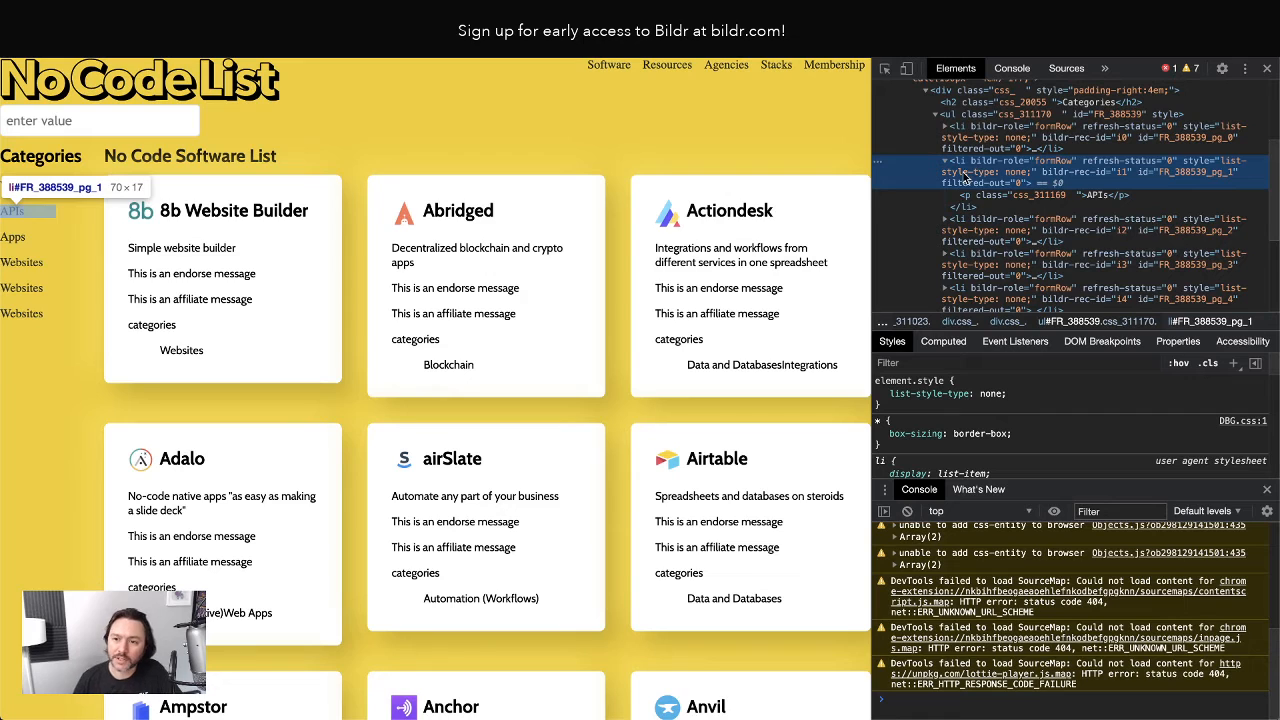
{"action": "right_click", "coordinate": [440, 130]}
{"action": "left_click", "coordinate": [493, 277]}
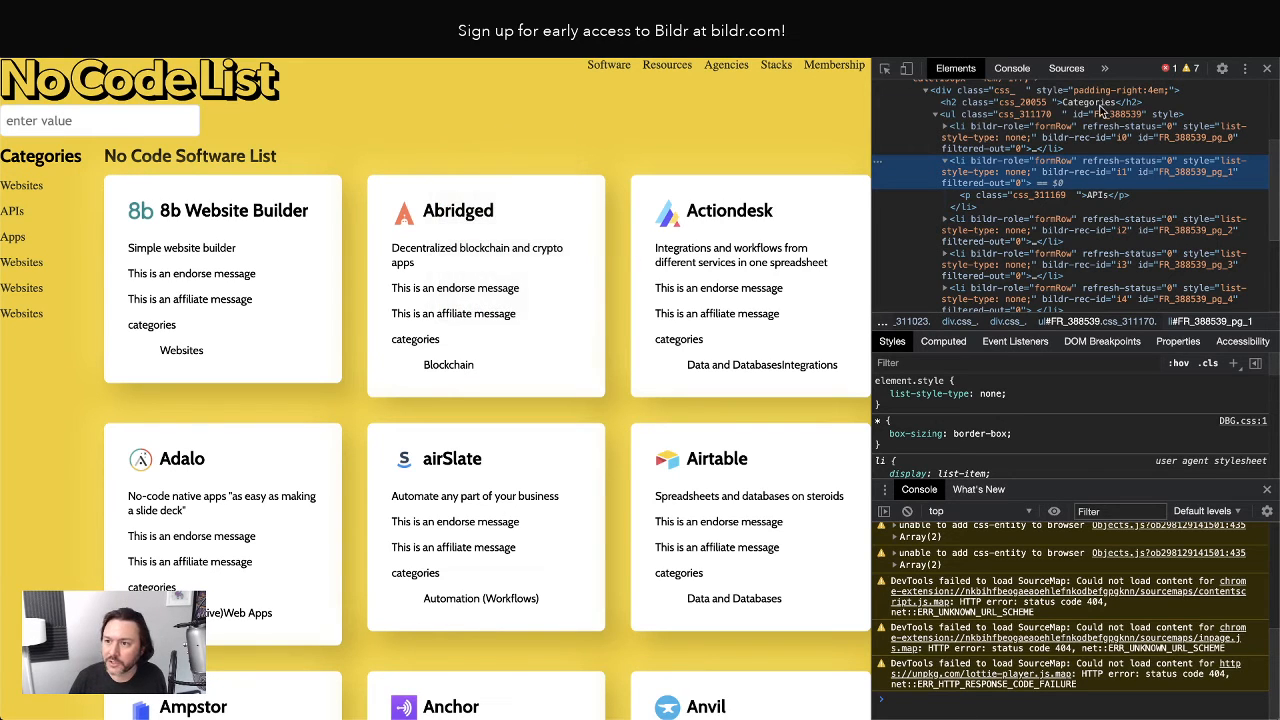
Clear the site data stored for the live page in the developer tools and reload the page.
{"action": "left_click", "coordinate": [1104, 68]}
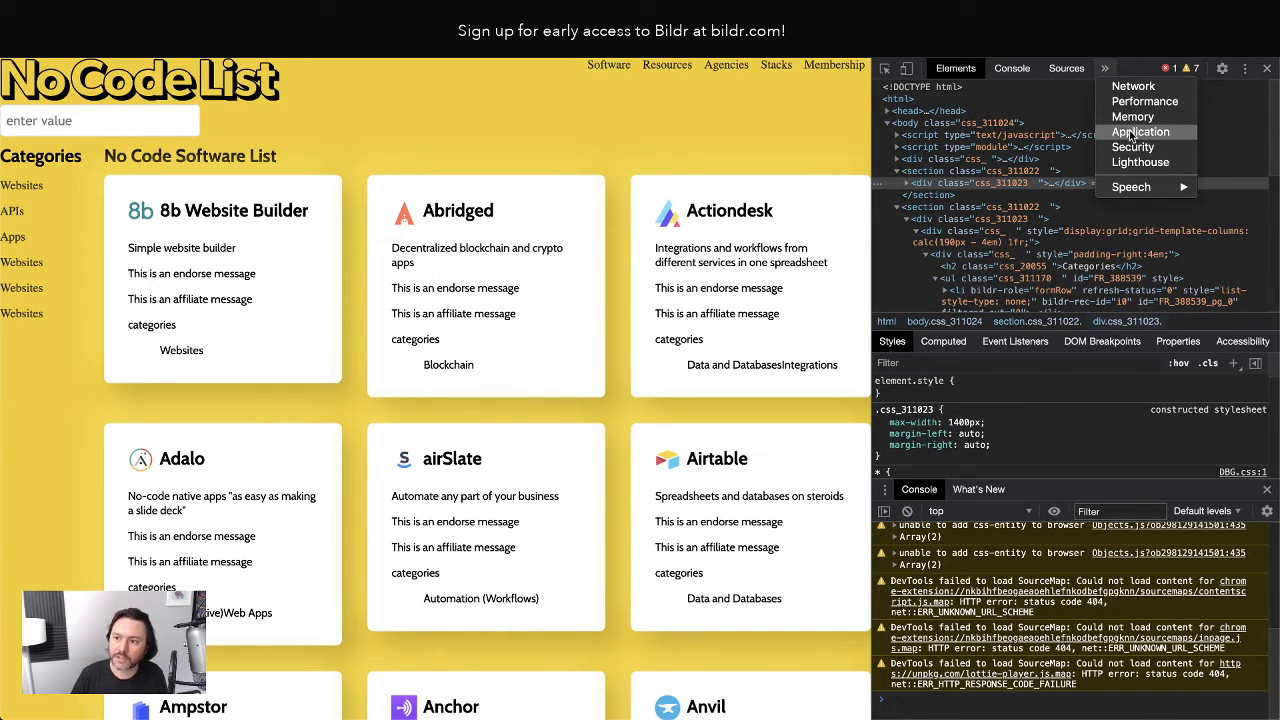
{"action": "left_click", "coordinate": [1130, 133]}
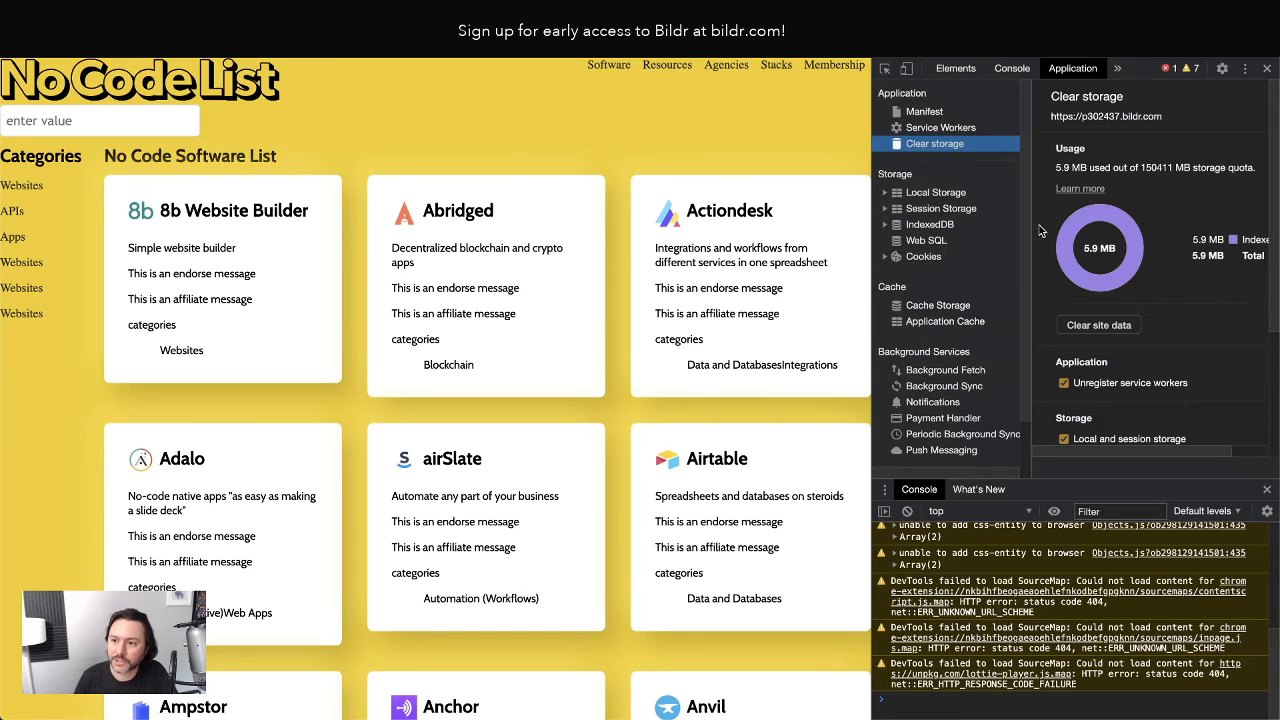
{"action": "left_click", "coordinate": [1086, 328]}
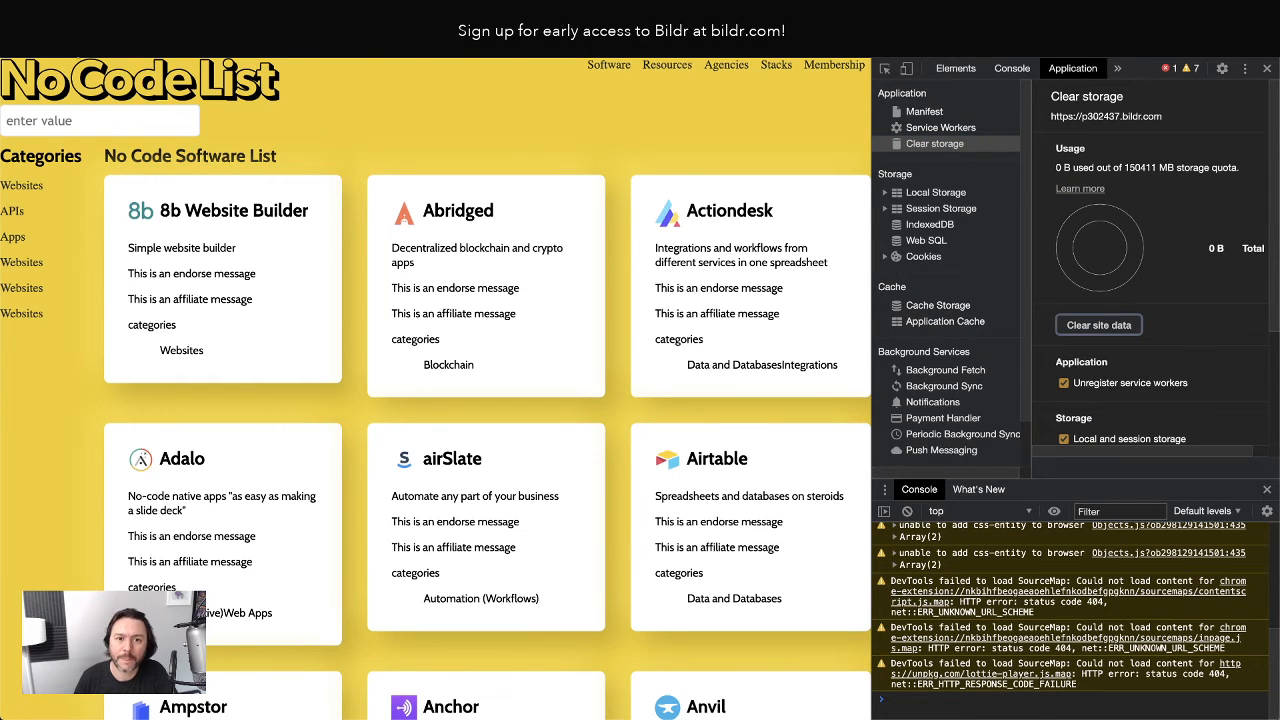
{"action": "left_click", "coordinate": [74, 47]}
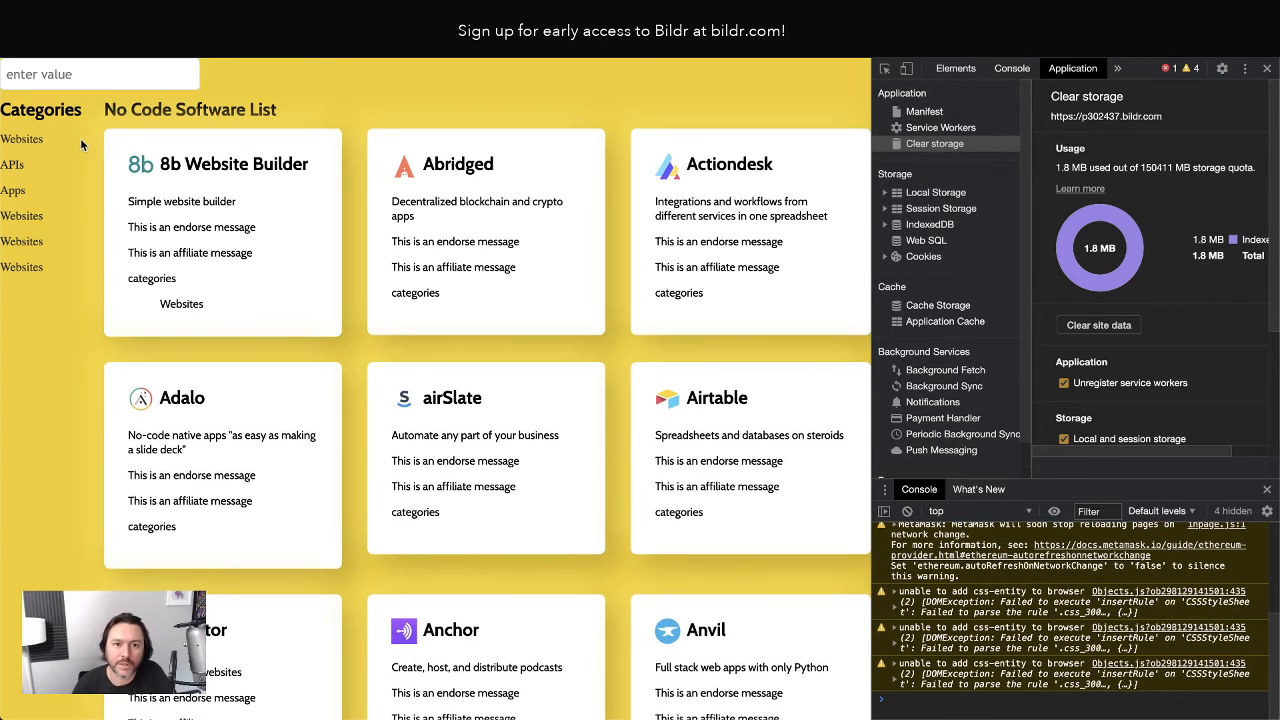
Inspect the first Websites category entry on the live page and examine its parent list item's markup.
{"action": "right_click", "coordinate": [28, 143]}
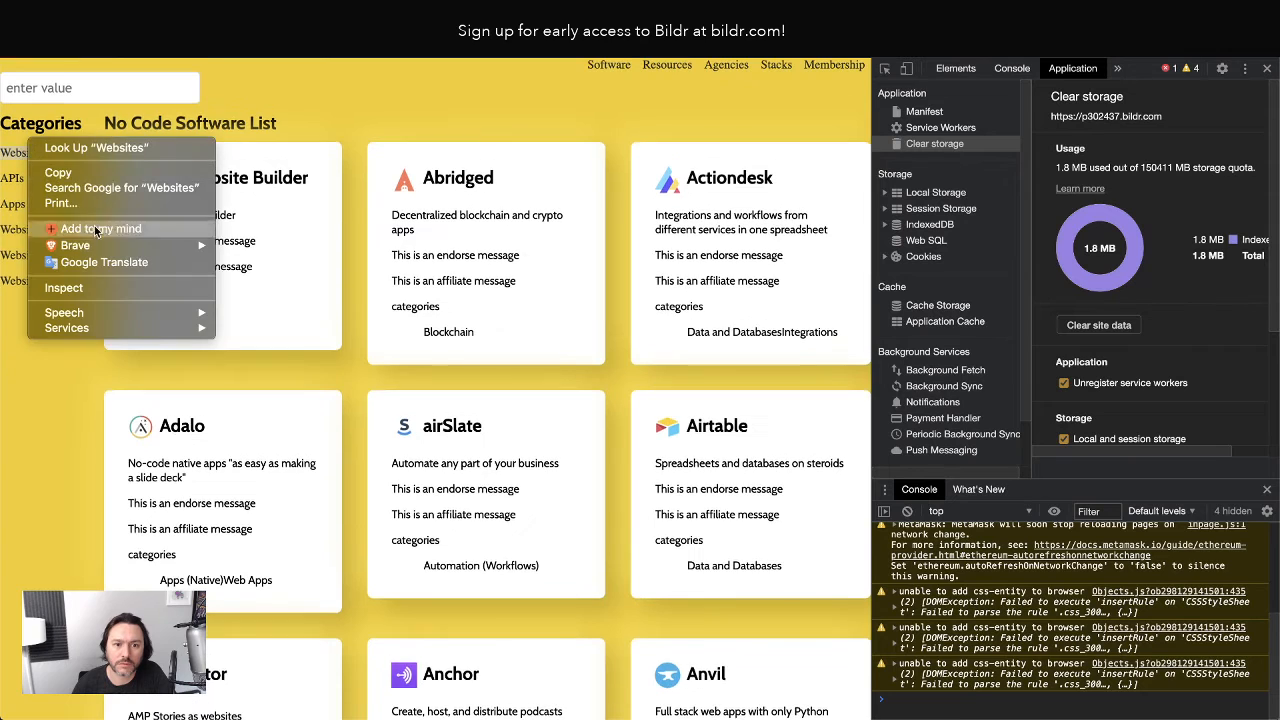
{"action": "left_click", "coordinate": [98, 286]}
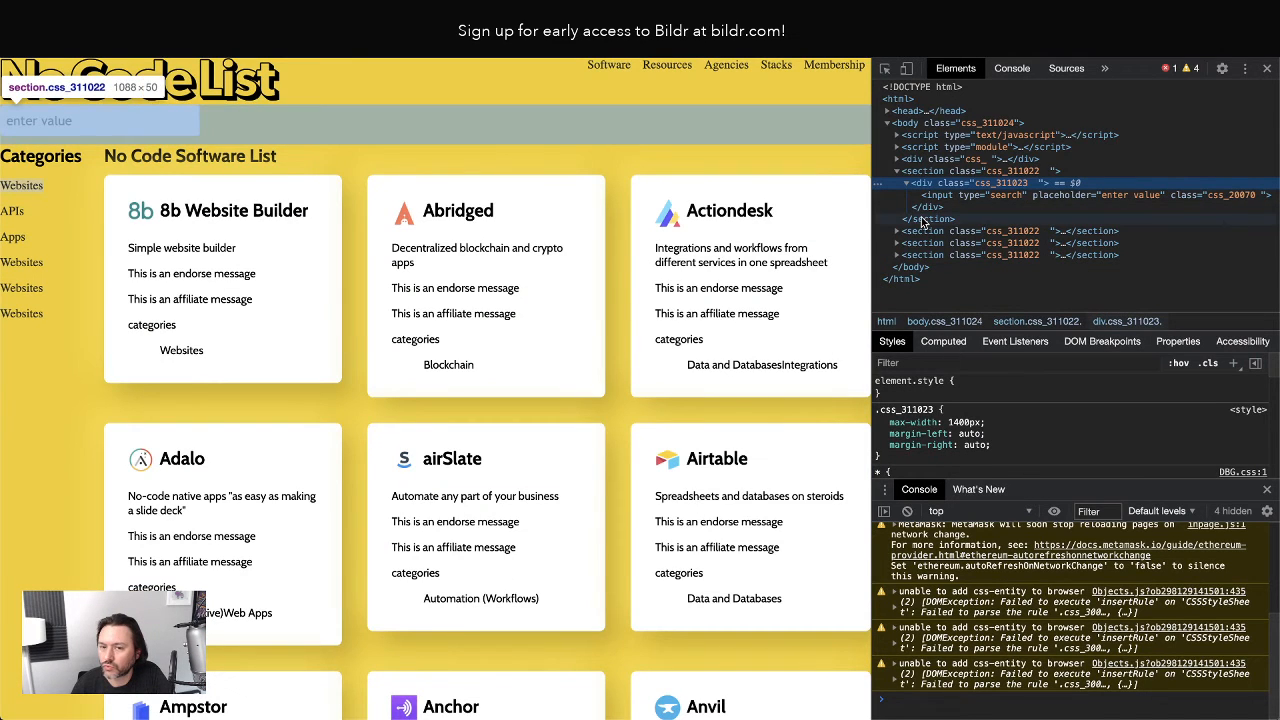
{"action": "right_click", "coordinate": [33, 189]}
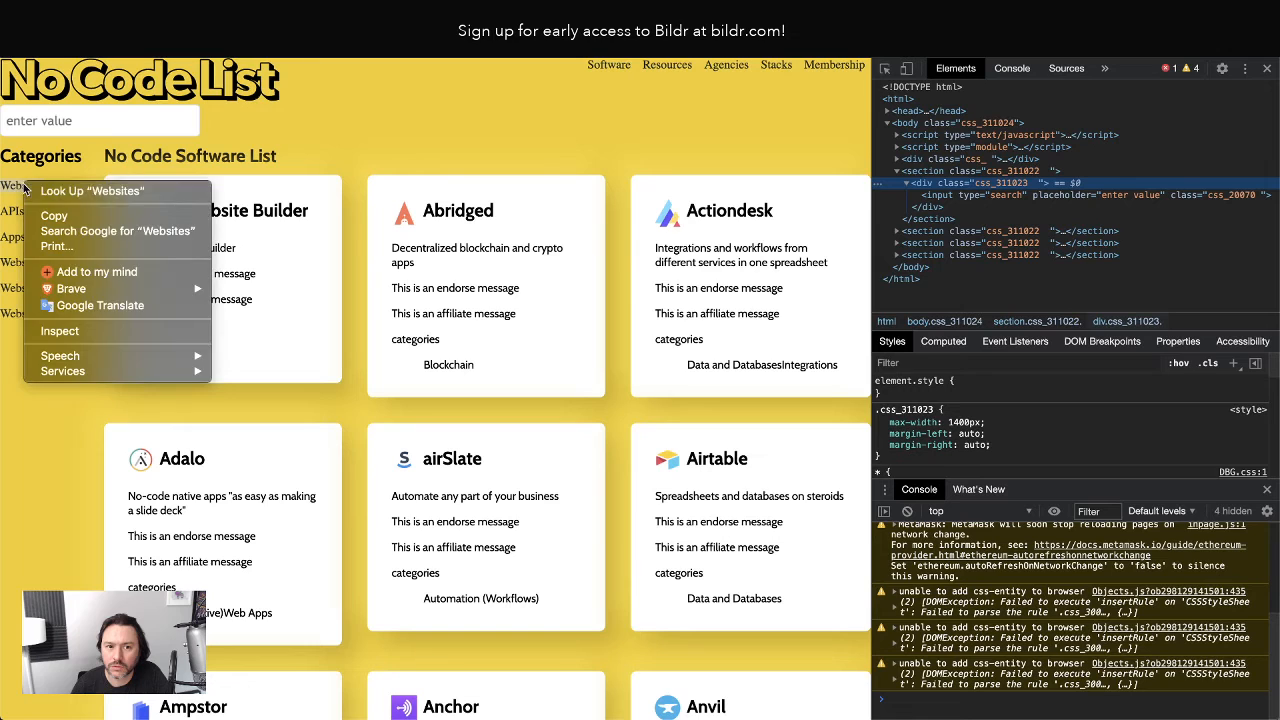
{"action": "left_click", "coordinate": [80, 332]}
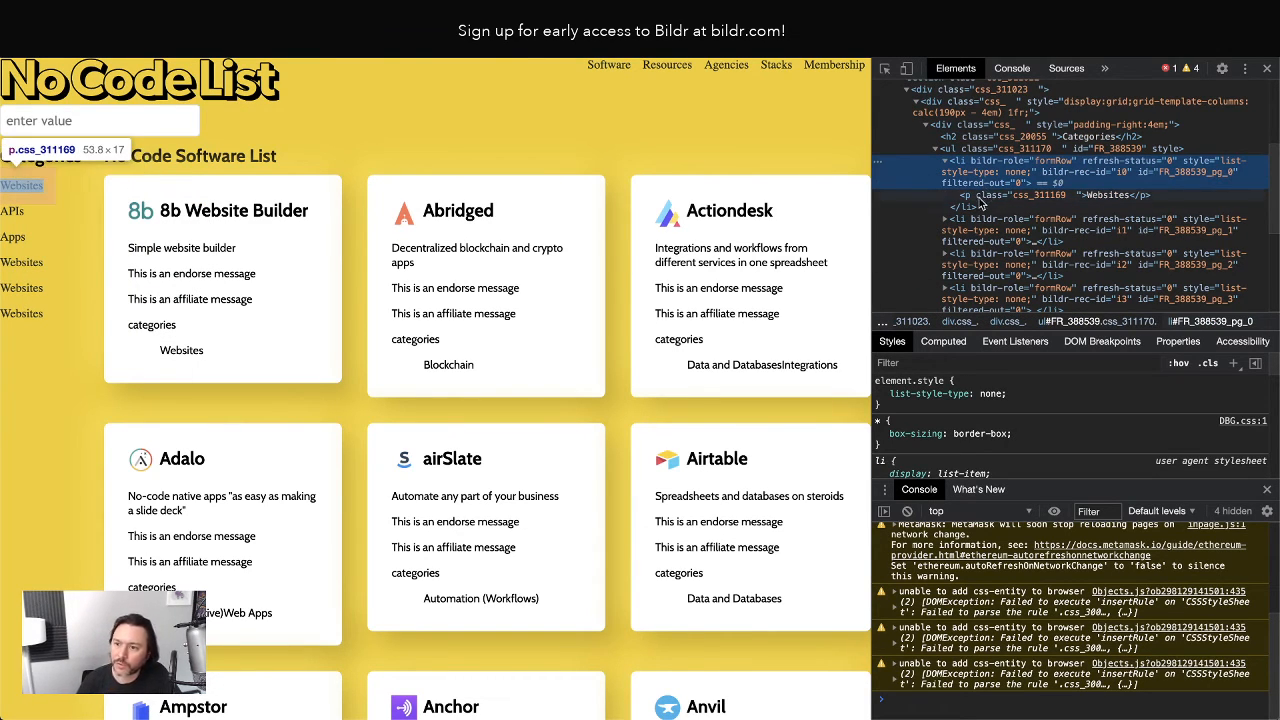
{"action": "scroll", "coordinate": [1000, 200], "scroll_direction": "down", "scroll_amount": 3}
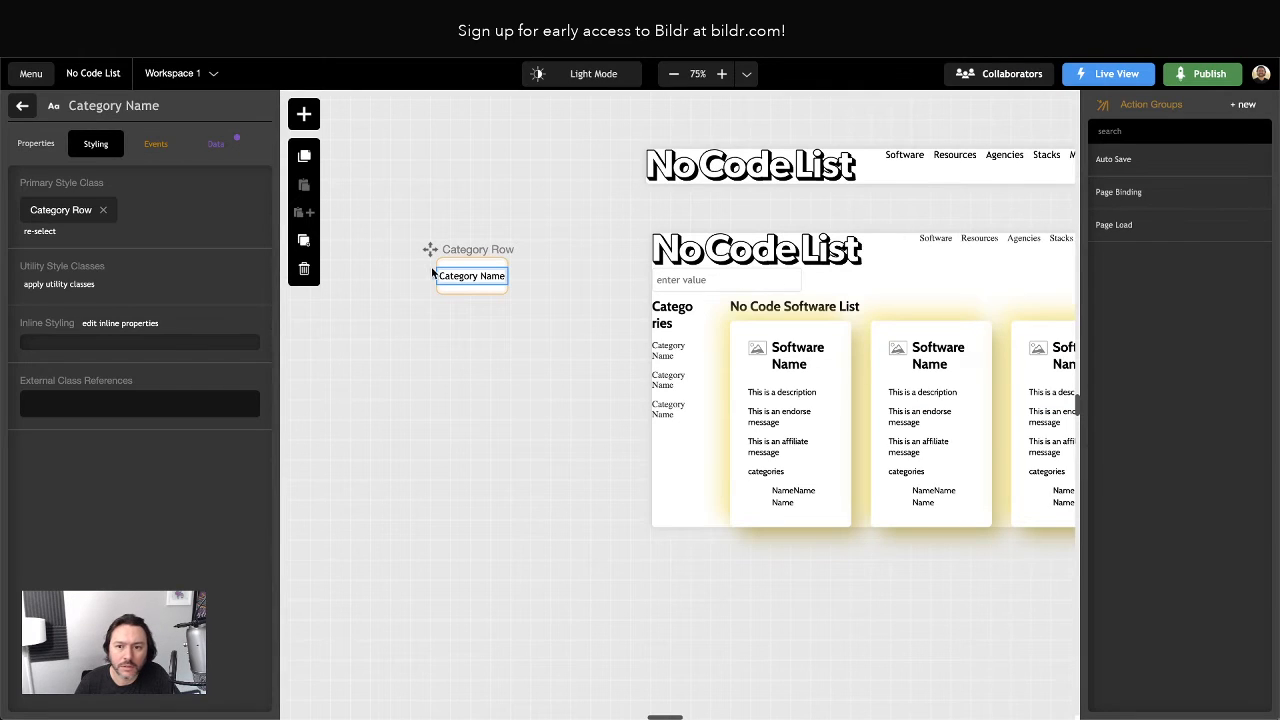
Switch to the Bildr editor and open the :before state of the Category Row style class.
{"action": "left_click", "coordinate": [70, 211]}
{"action": "left_click", "coordinate": [120, 177]}
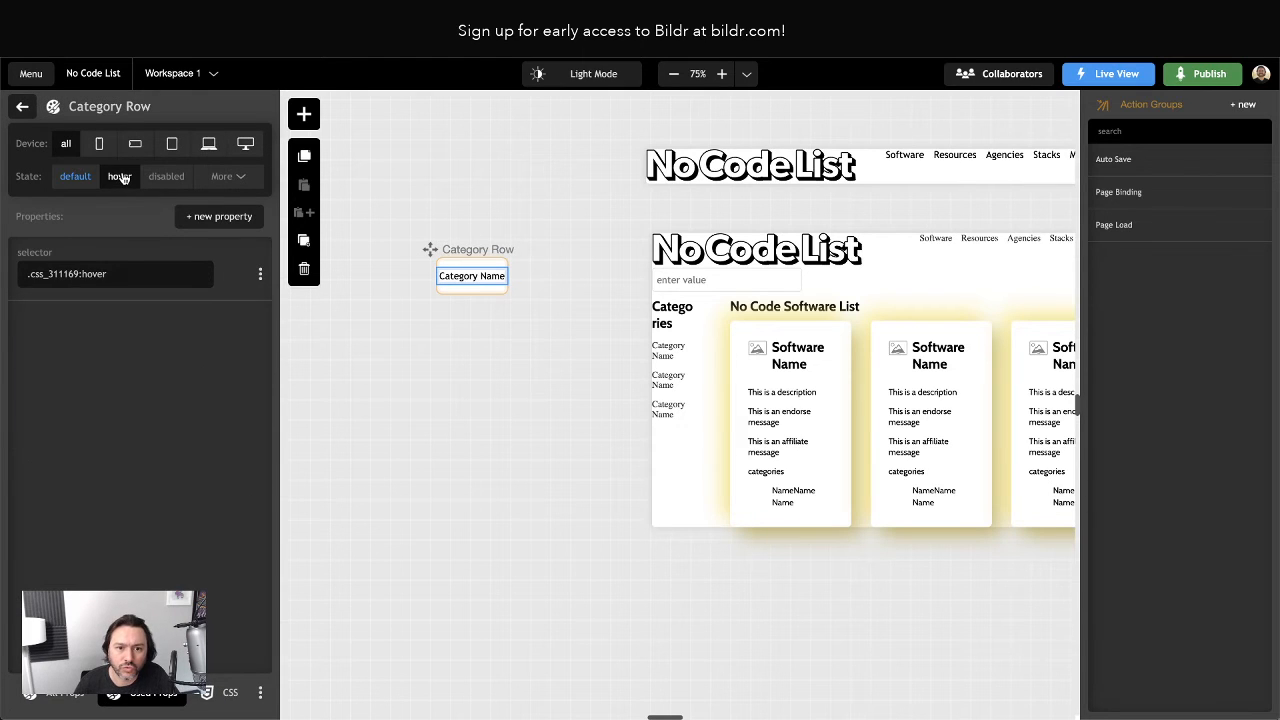
{"action": "left_click", "coordinate": [75, 176]}
{"action": "left_click", "coordinate": [224, 176]}
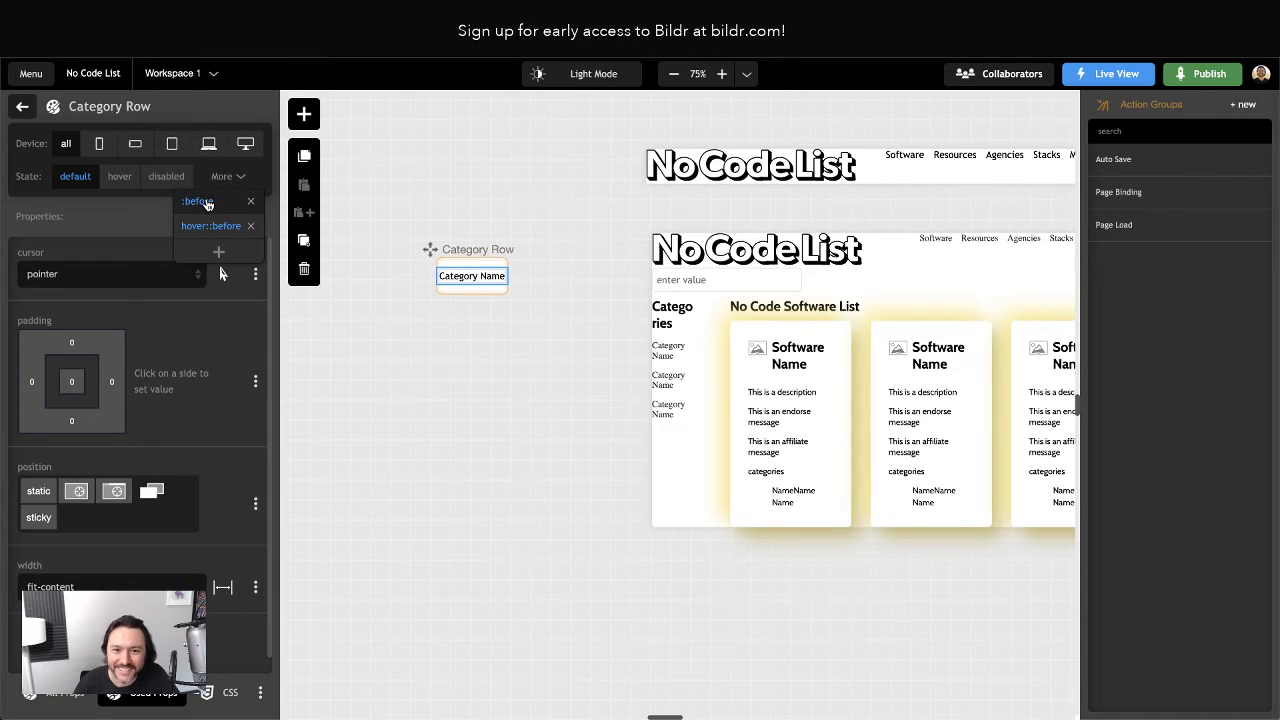
{"action": "left_click", "coordinate": [208, 204]}
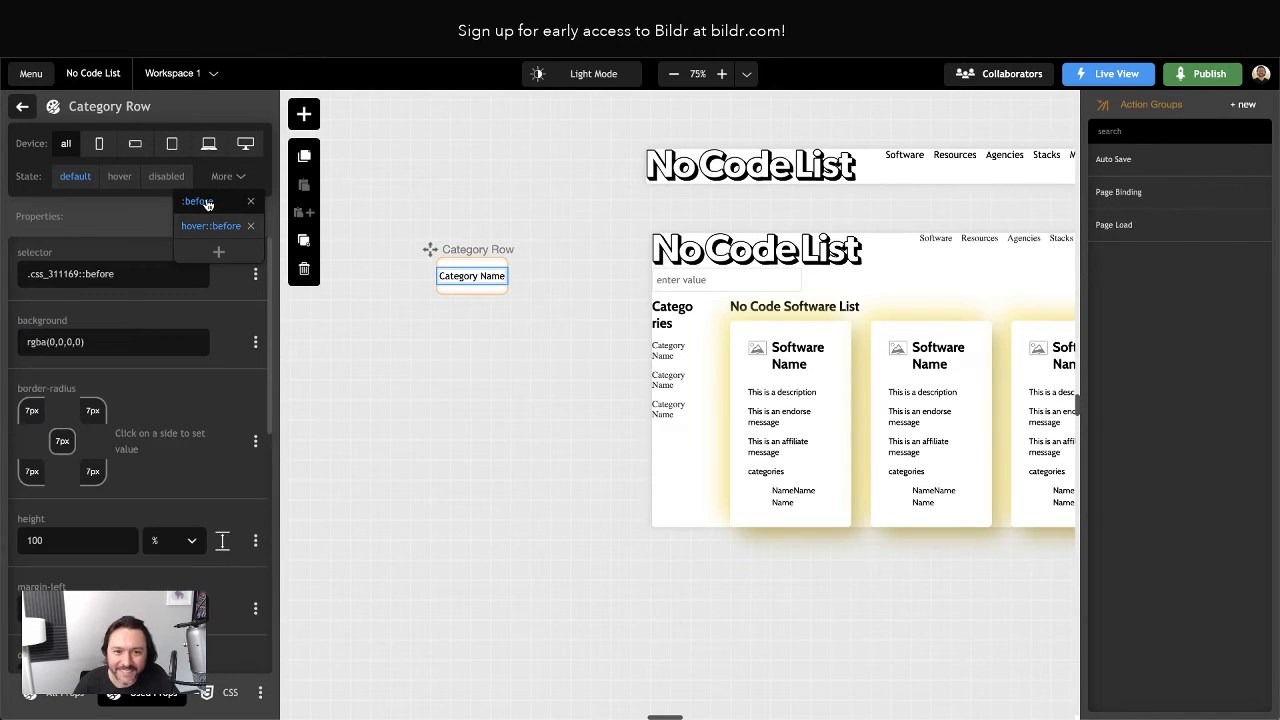
{"action": "left_click", "coordinate": [84, 274]}
{"action": "key", "text": "BackSpace"}
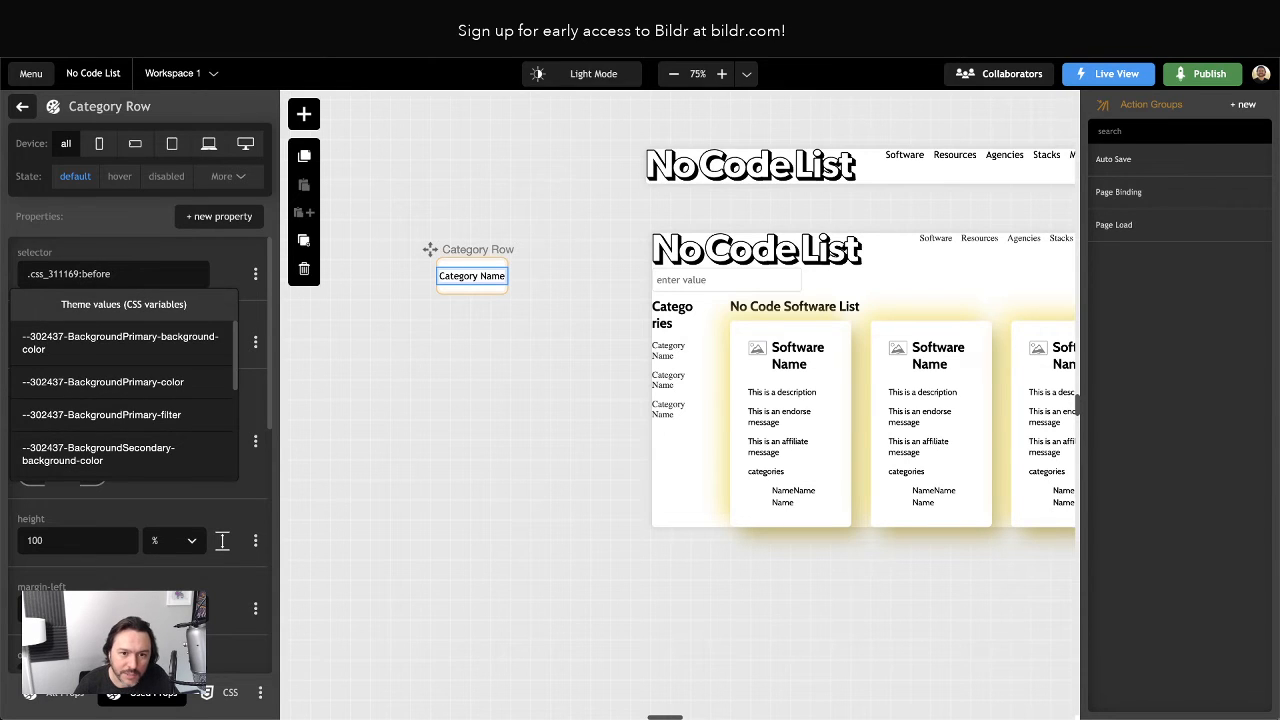
{"action": "type", "text": ":"}
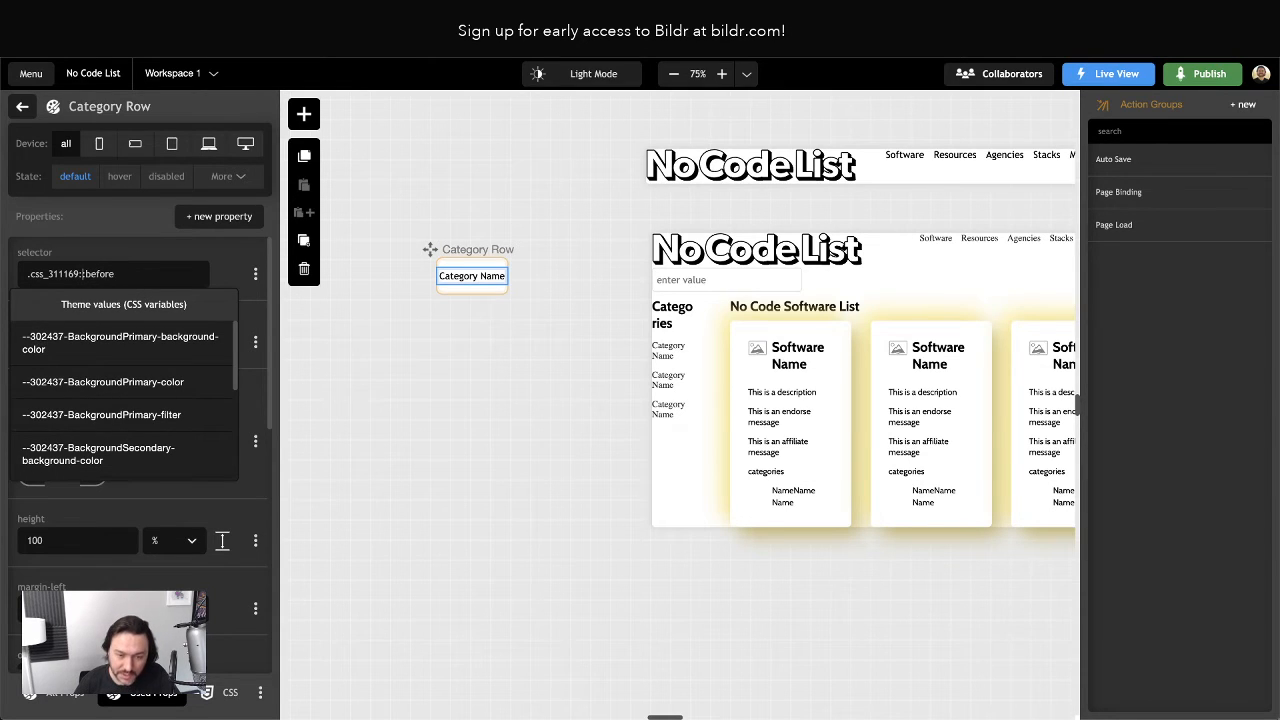
{"action": "left_click", "coordinate": [129, 246]}
{"action": "left_click", "coordinate": [248, 219]}
{"action": "left_click", "coordinate": [129, 222]}
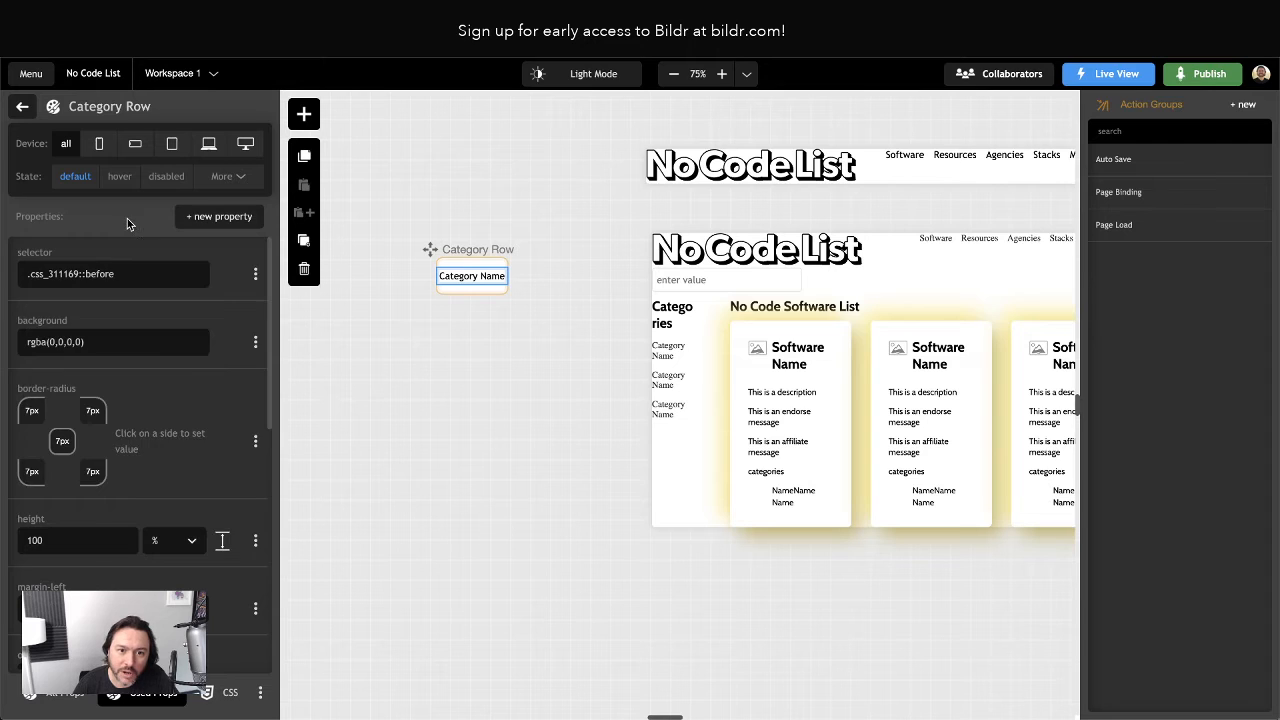
Set the :before state's selector to .css_311169:before with a single colon.
{"action": "left_click", "coordinate": [93, 272]}
{"action": "key", "text": "BackSpace"}
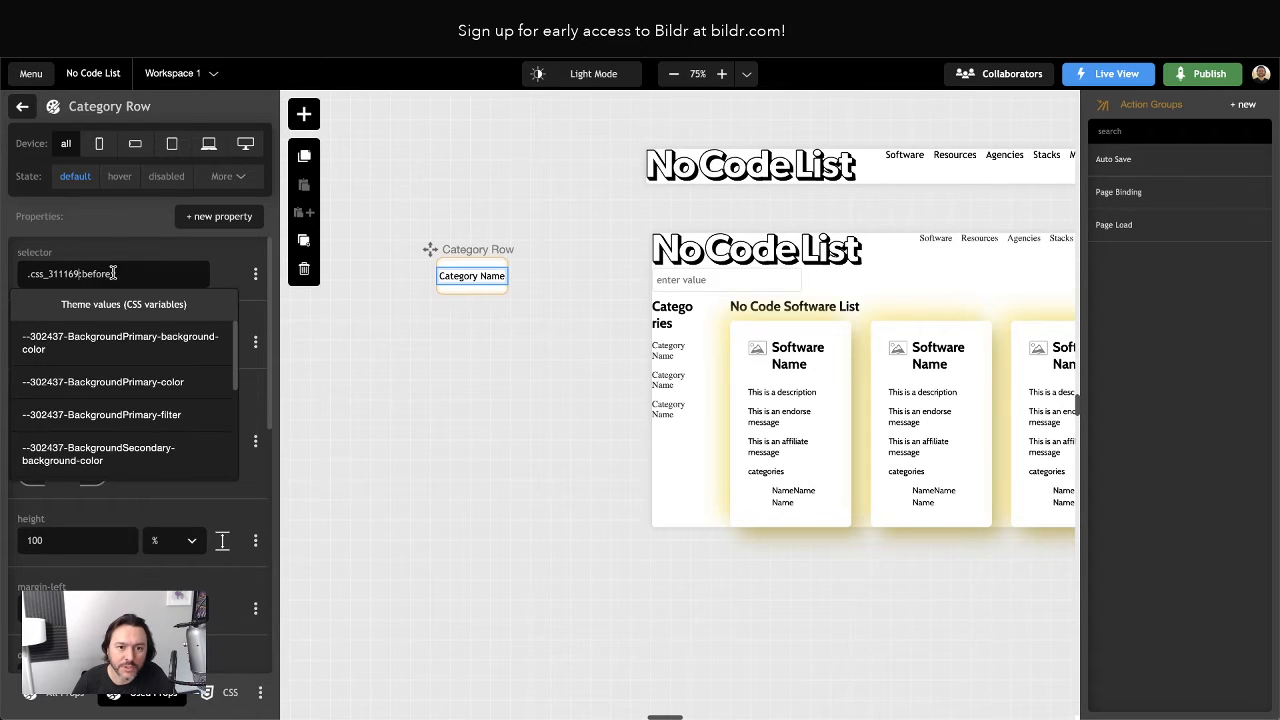
{"action": "left_click", "coordinate": [122, 254]}
Reload the live page and check the Websites category paragraph and its list item for a before pseudo-element.
{"action": "key", "text": "ctrl+Tab"}
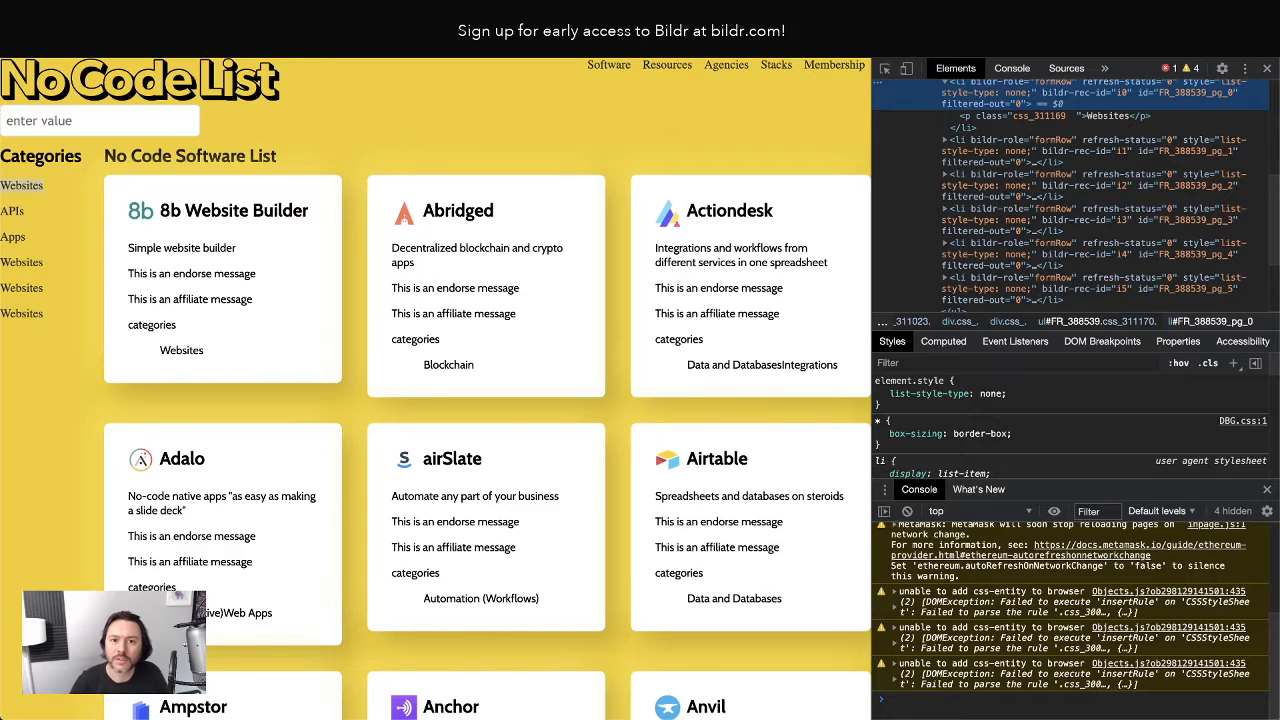
{"action": "key", "text": "ctrl+r"}
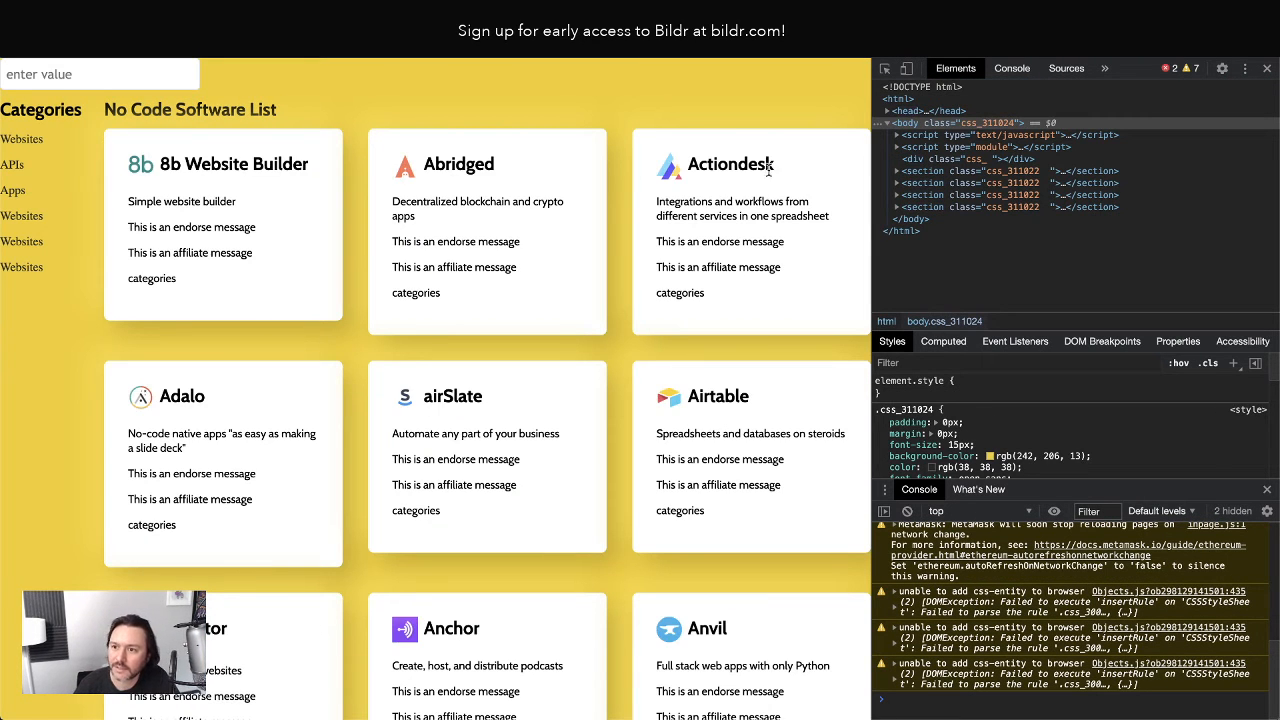
{"action": "right_click", "coordinate": [8, 143]}
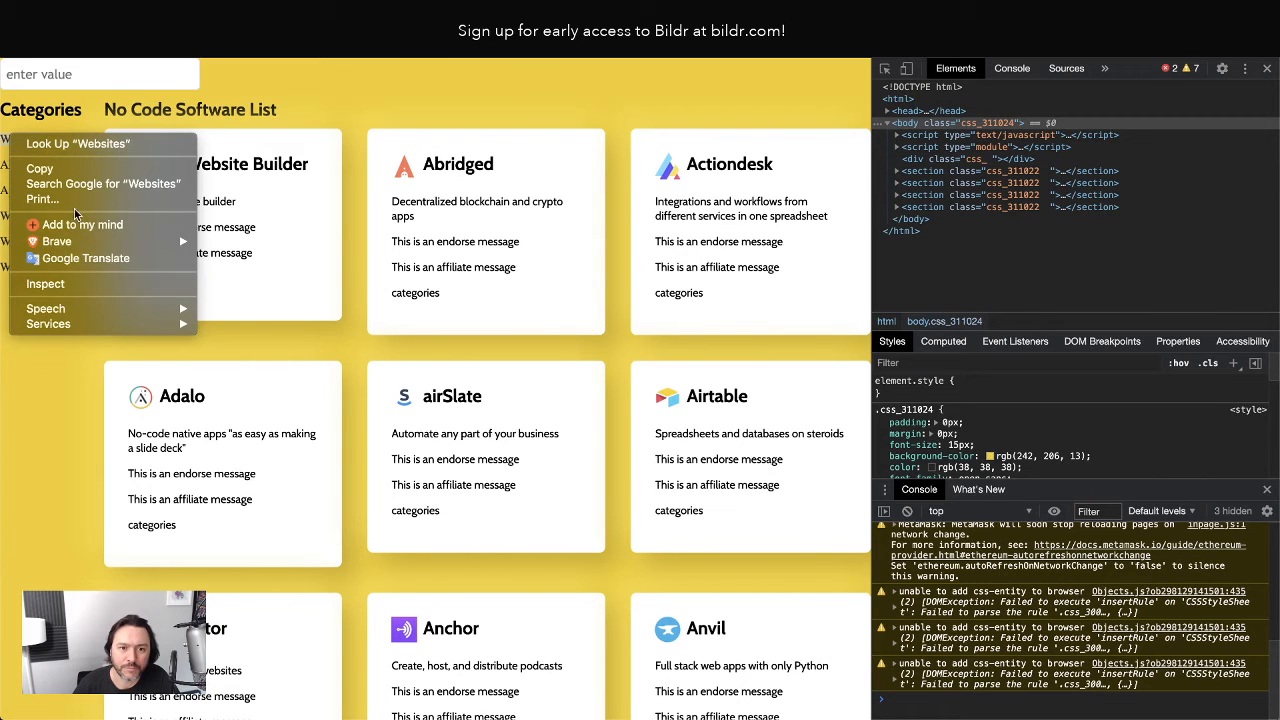
{"action": "left_click", "coordinate": [95, 284]}
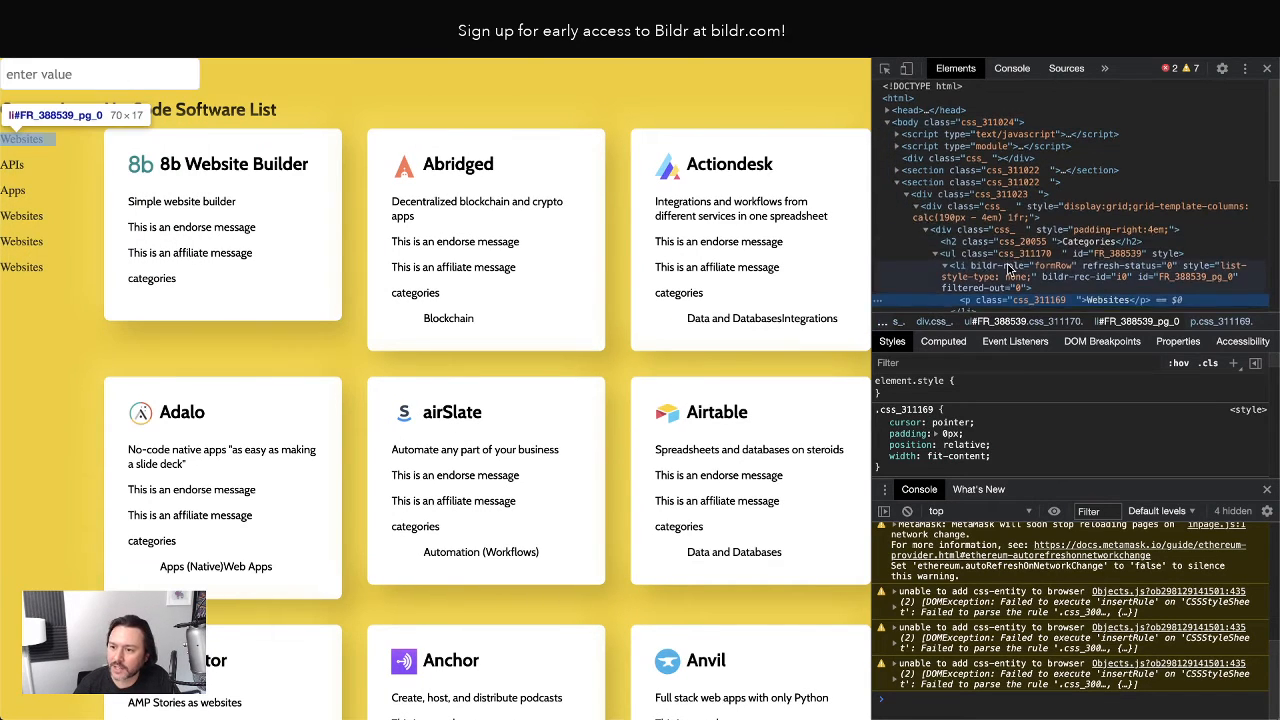
{"action": "left_click", "coordinate": [984, 216]}
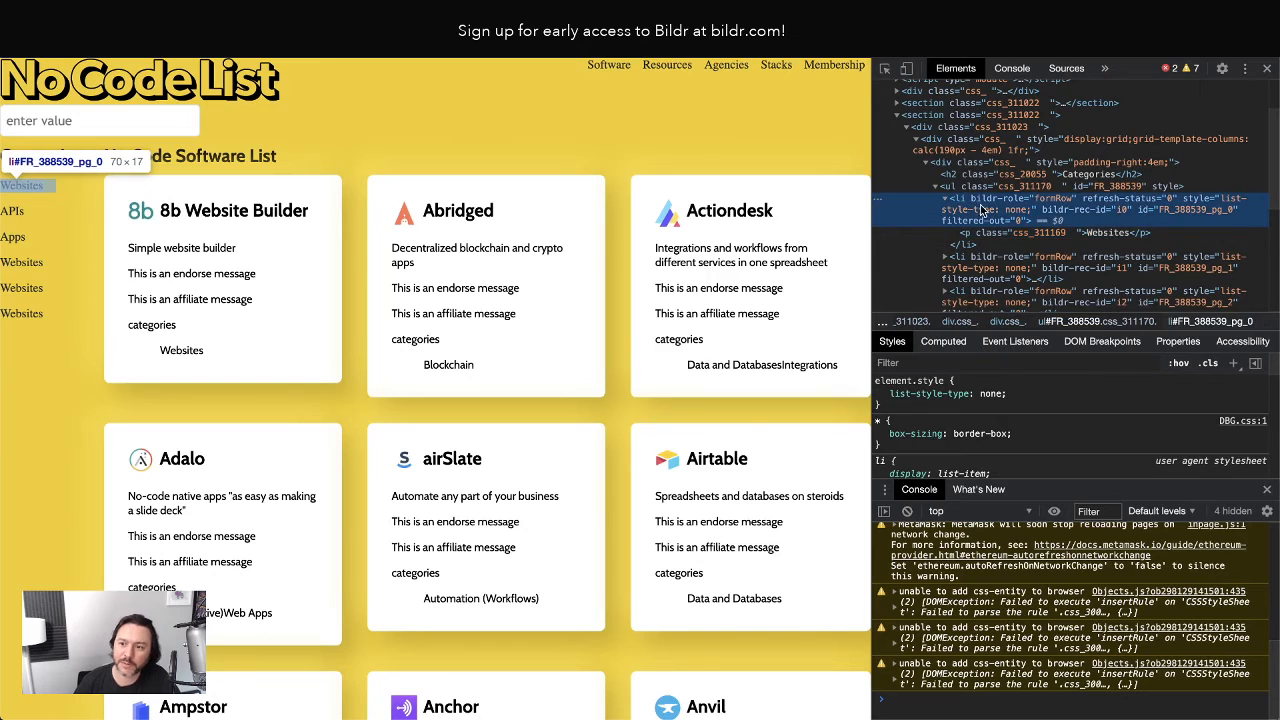
{"action": "scroll", "coordinate": [983, 213], "scroll_direction": "down", "scroll_amount": 2}
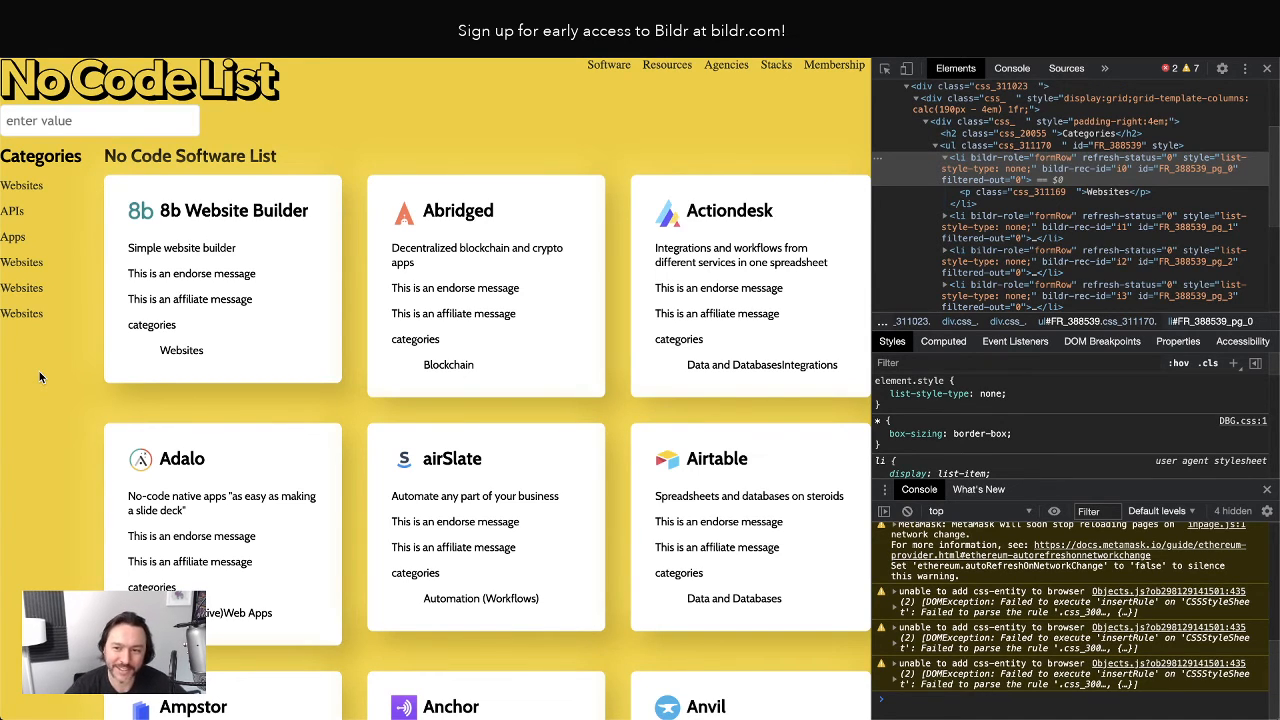
Close the developer tools on the live page and look over the search field and layout.
{"action": "left_click", "coordinate": [1268, 69]}
{"action": "scroll", "coordinate": [472, 137], "scroll_direction": "down", "scroll_amount": 1}
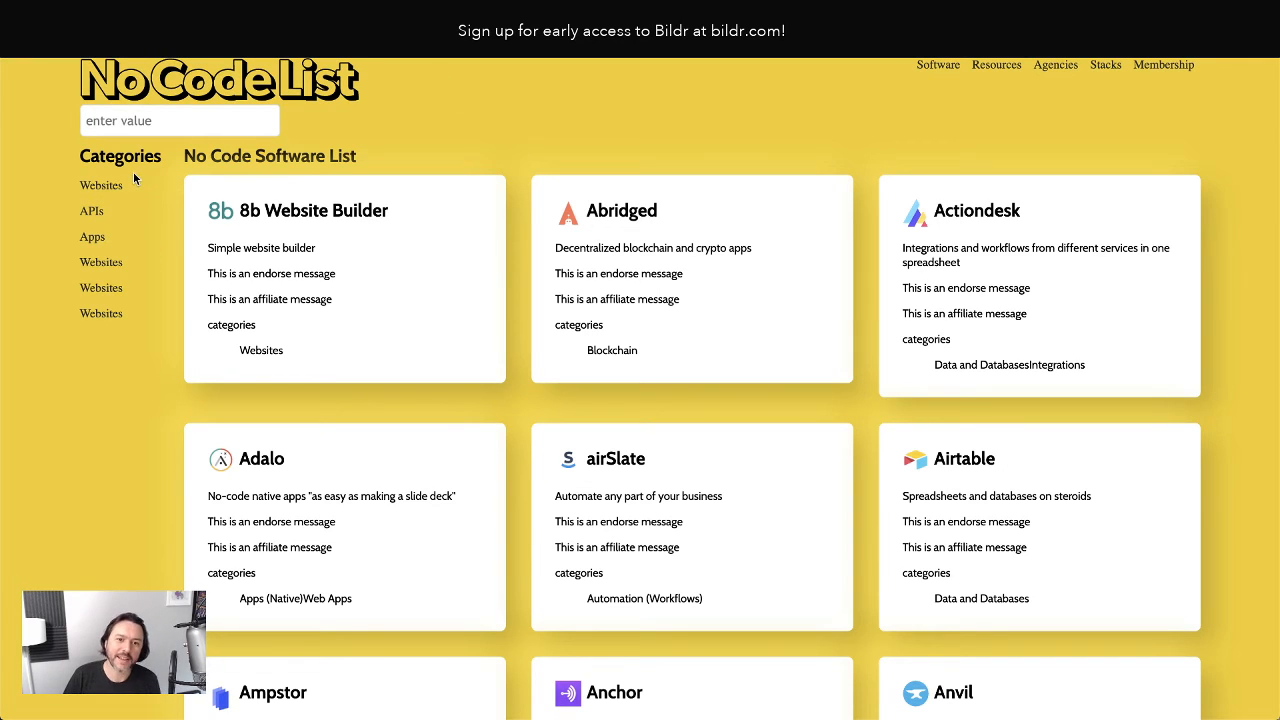
{"action": "left_click", "coordinate": [108, 115]}
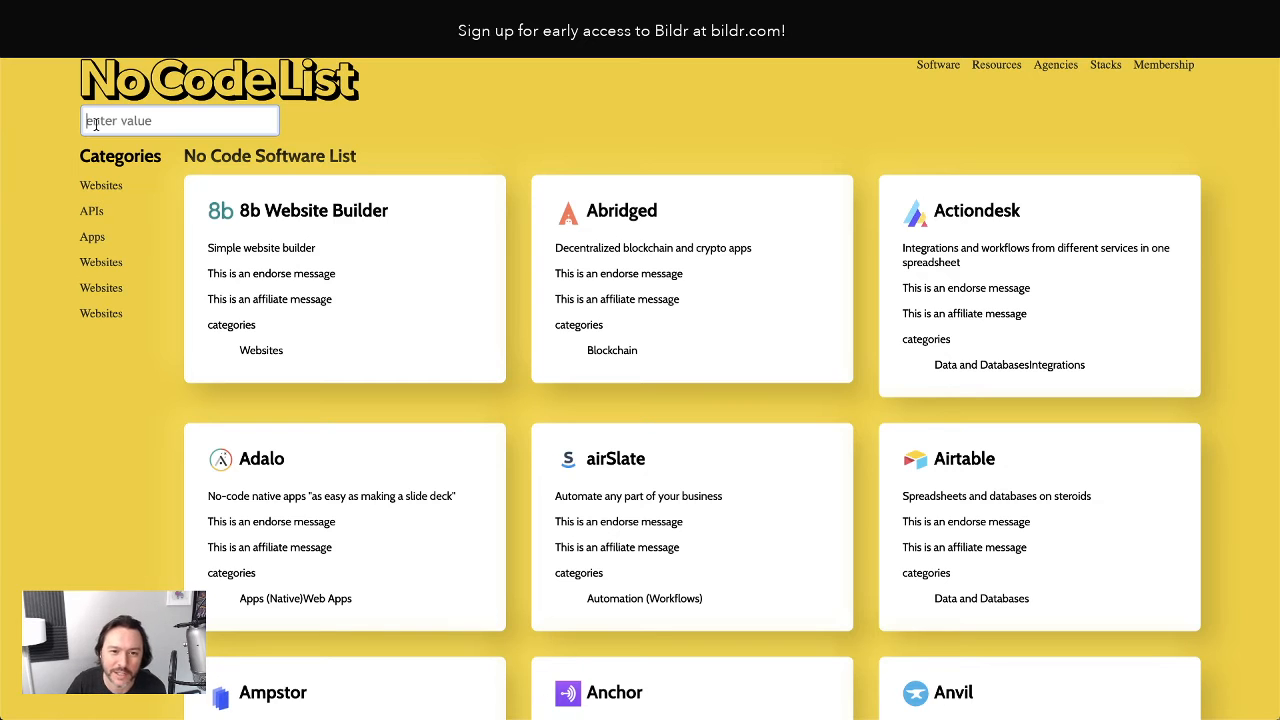
{"action": "scroll", "coordinate": [96, 124], "scroll_direction": "down", "scroll_amount": 1}
{"action": "scroll", "coordinate": [444, 119], "scroll_direction": "up", "scroll_amount": 1}
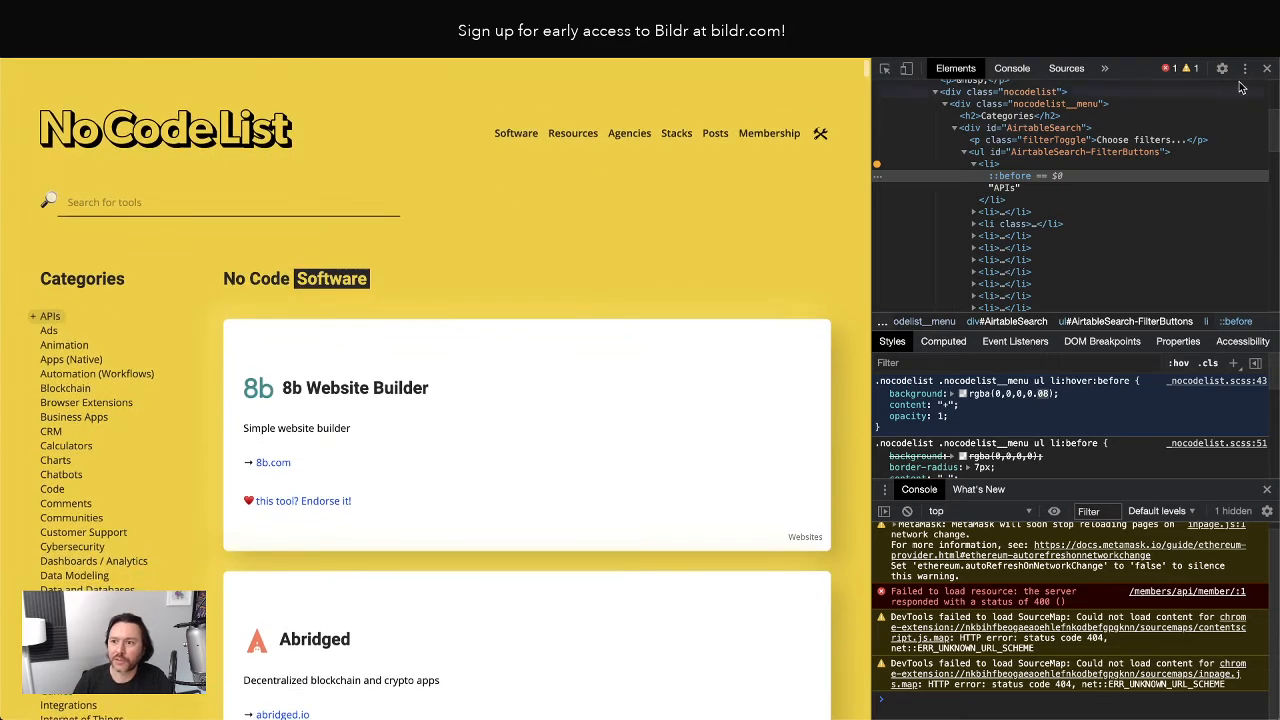
Switch to the original No Code List site, inspect its page header and expand the header element.
{"action": "left_click", "coordinate": [1268, 70]}
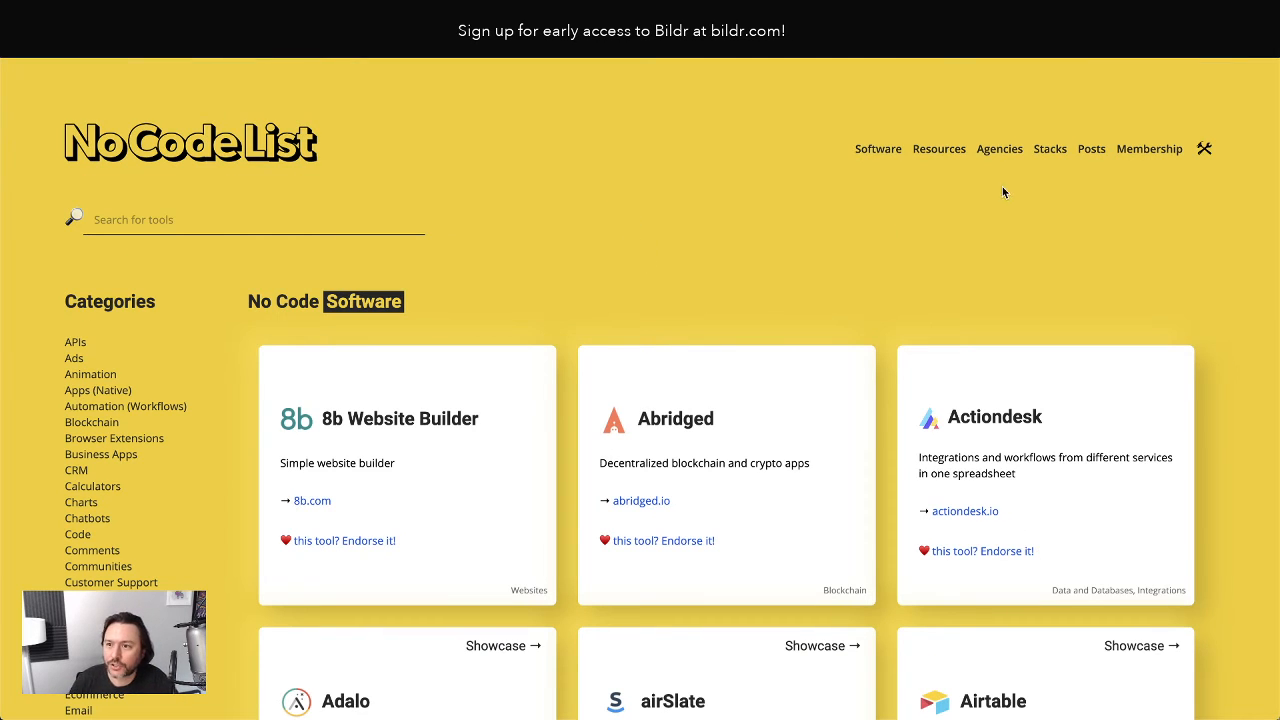
{"action": "right_click", "coordinate": [541, 143]}
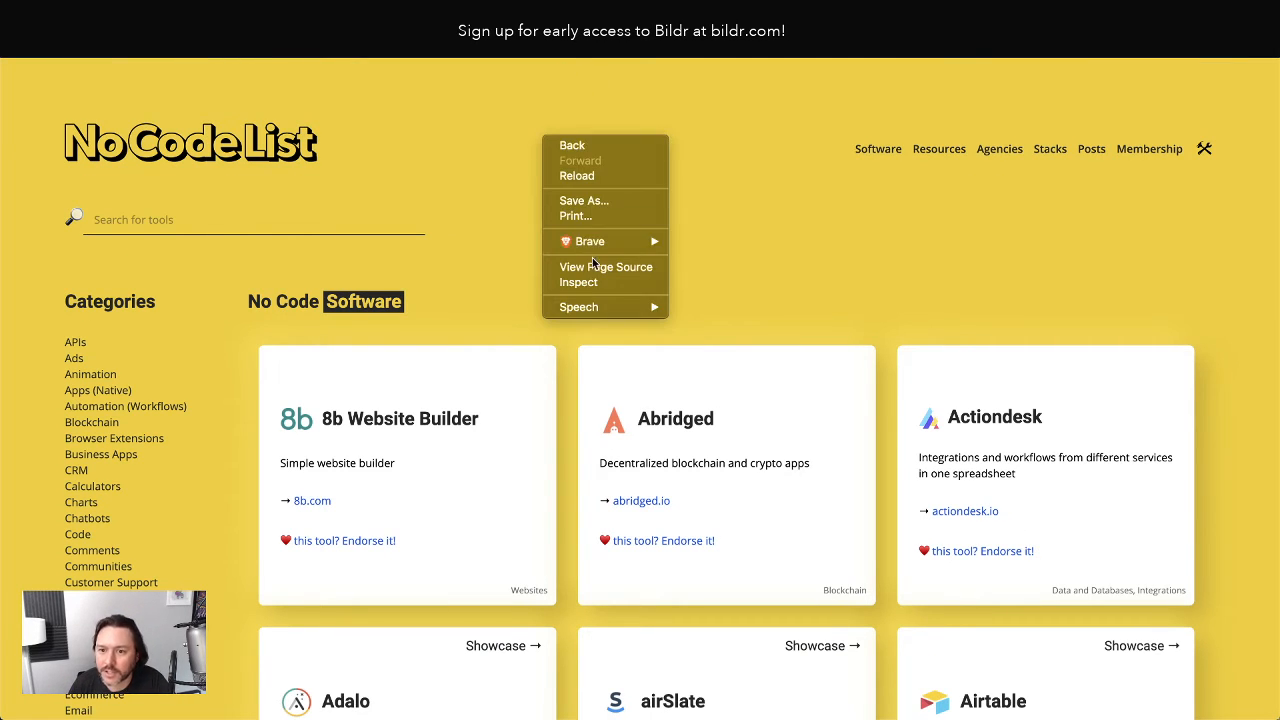
{"action": "left_click", "coordinate": [587, 285]}
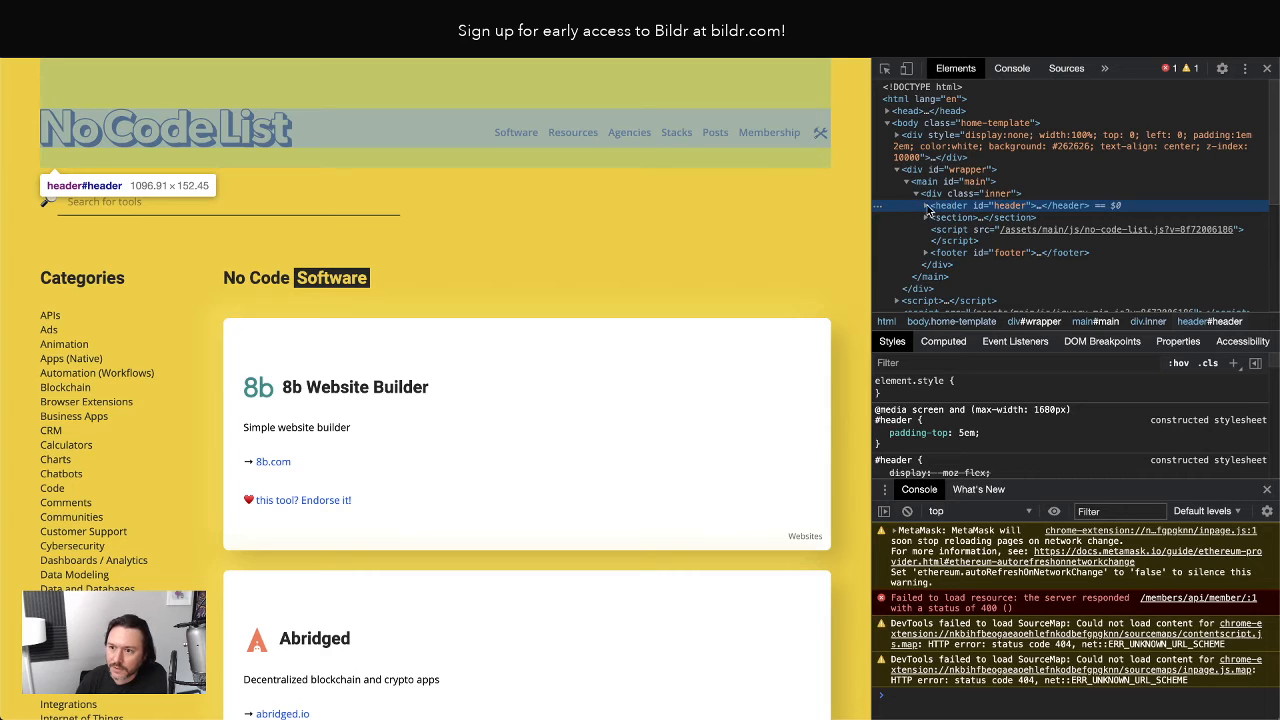
{"action": "left_click", "coordinate": [926, 205]}
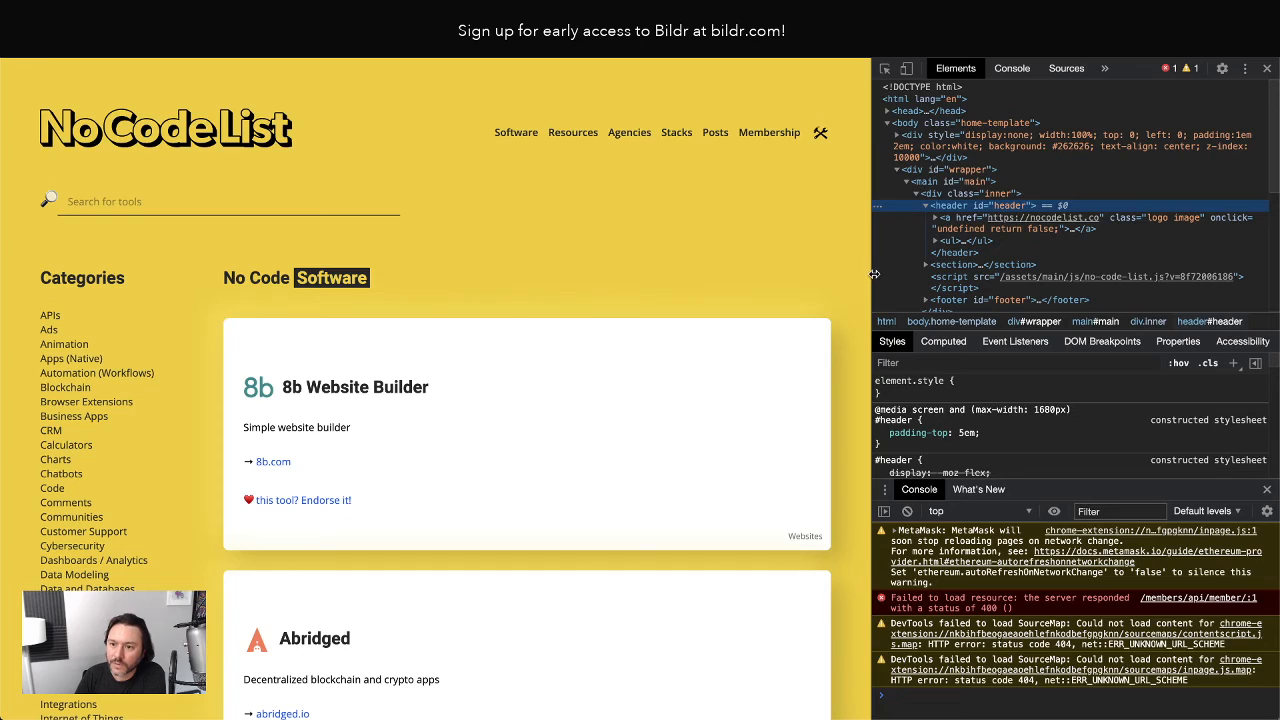
Widen the original page's viewport slightly and examine the header's style rules, especially its padding declaration.
{"action": "mouse_move", "coordinate": [876, 274]}
{"action": "left_mouse_down"}
{"action": "mouse_move", "coordinate": [1057, 274]}
{"action": "mouse_move", "coordinate": [892, 276]}
{"action": "left_mouse_up"}
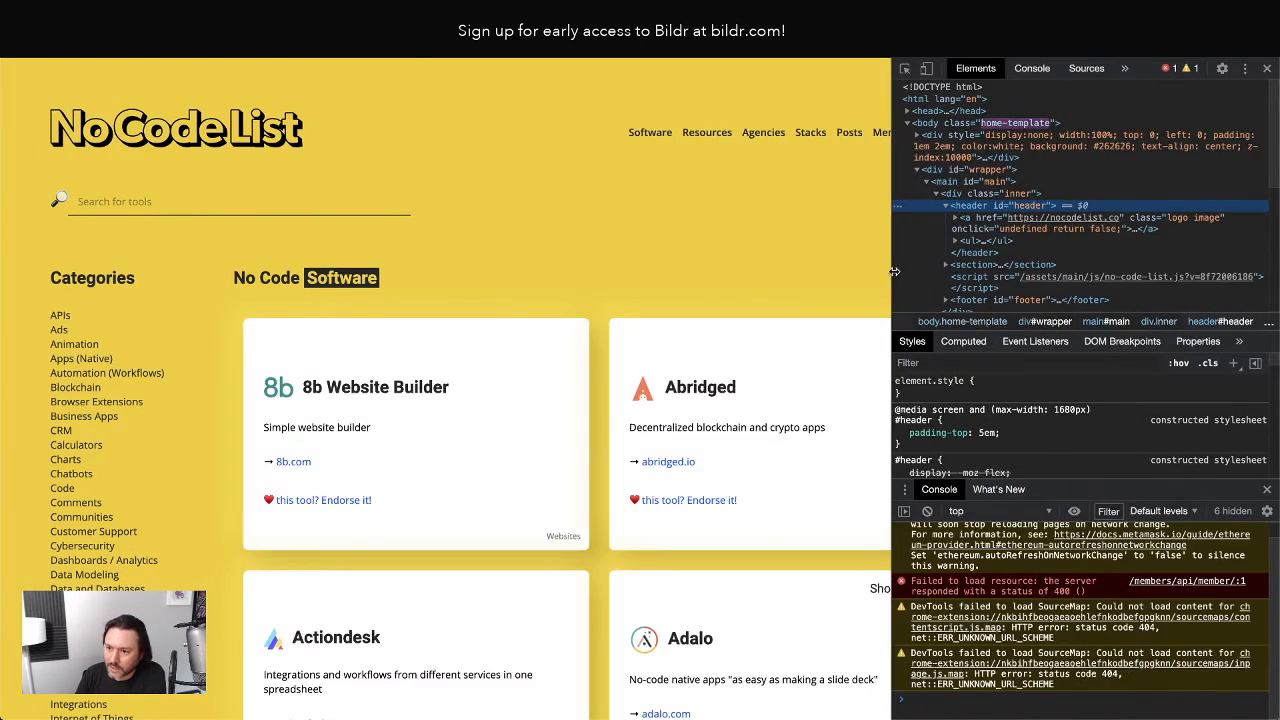
{"action": "scroll", "coordinate": [1062, 440], "scroll_direction": "down", "scroll_amount": 4}
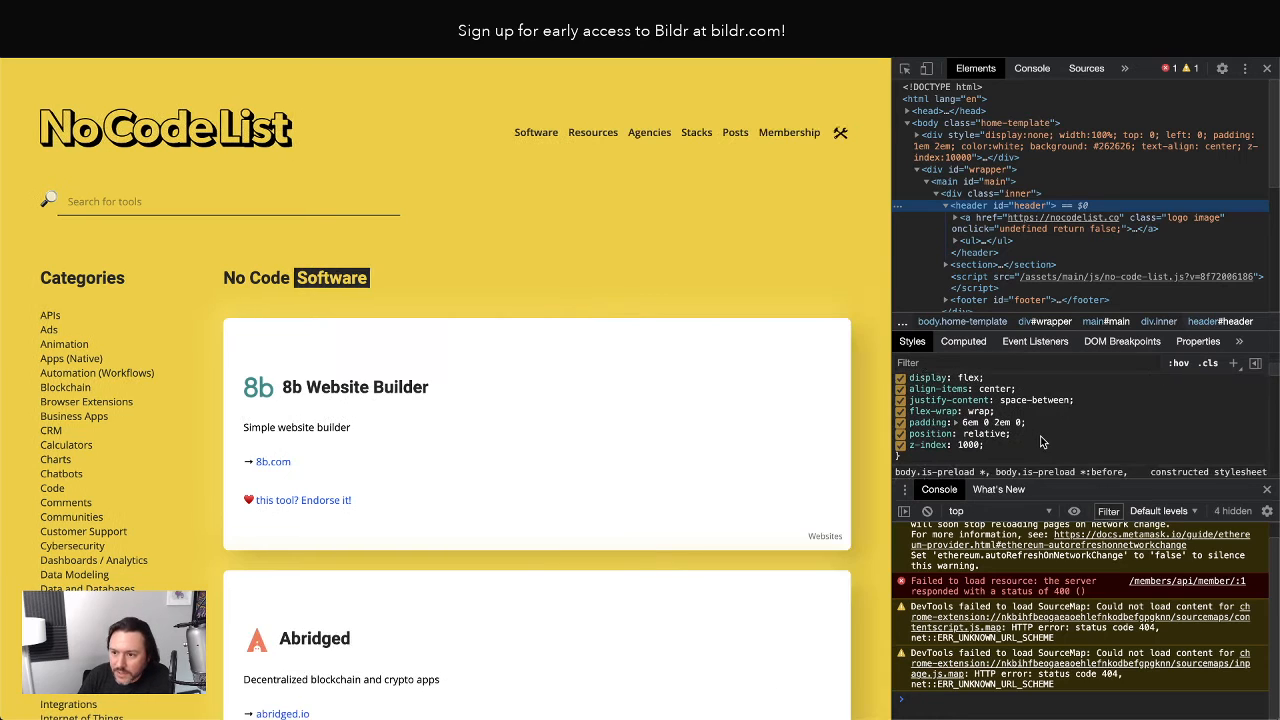
{"action": "scroll", "coordinate": [964, 430], "scroll_direction": "up", "scroll_amount": 3}
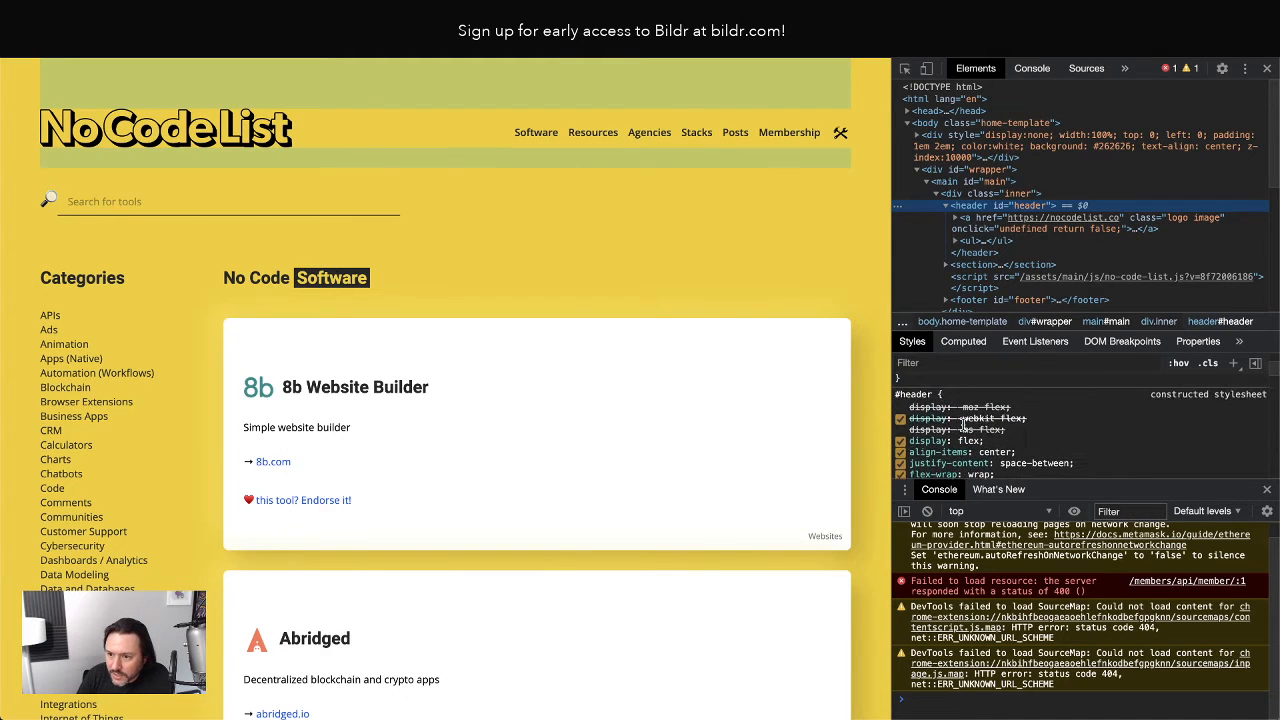
{"action": "scroll", "coordinate": [964, 425], "scroll_direction": "down", "scroll_amount": 2}
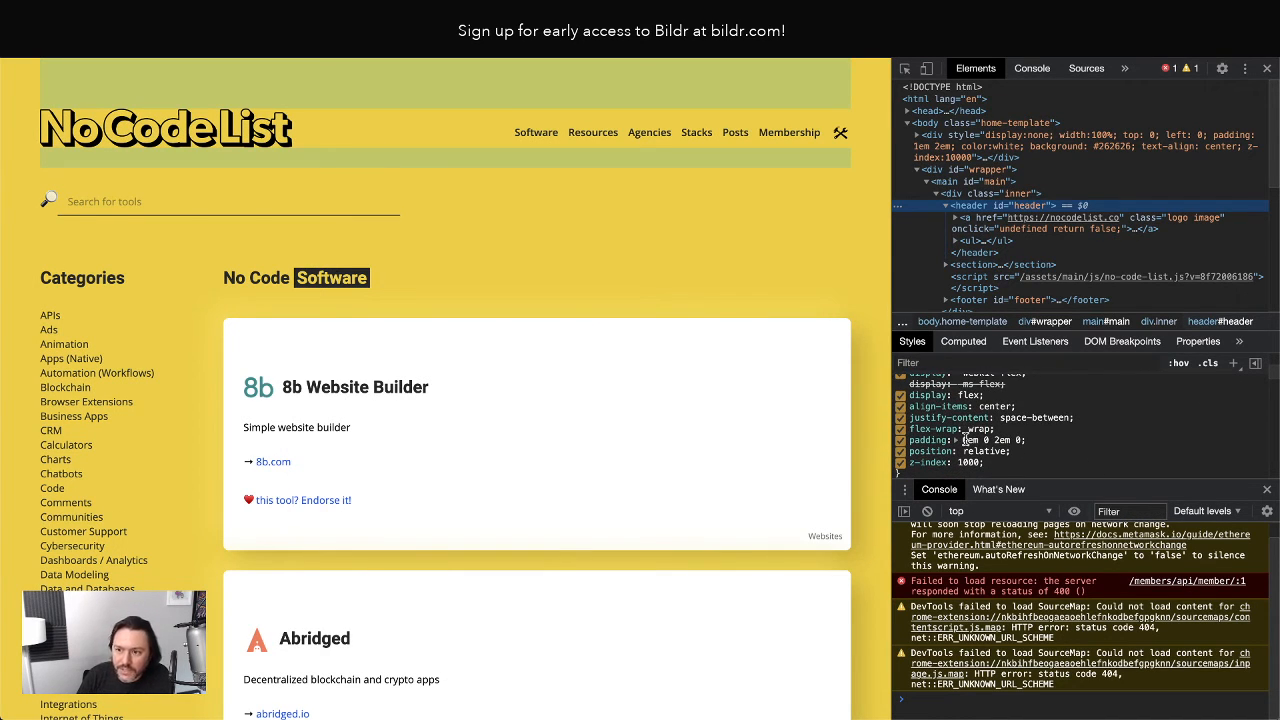
{"action": "scroll", "coordinate": [971, 440], "scroll_direction": "down", "scroll_amount": 1}
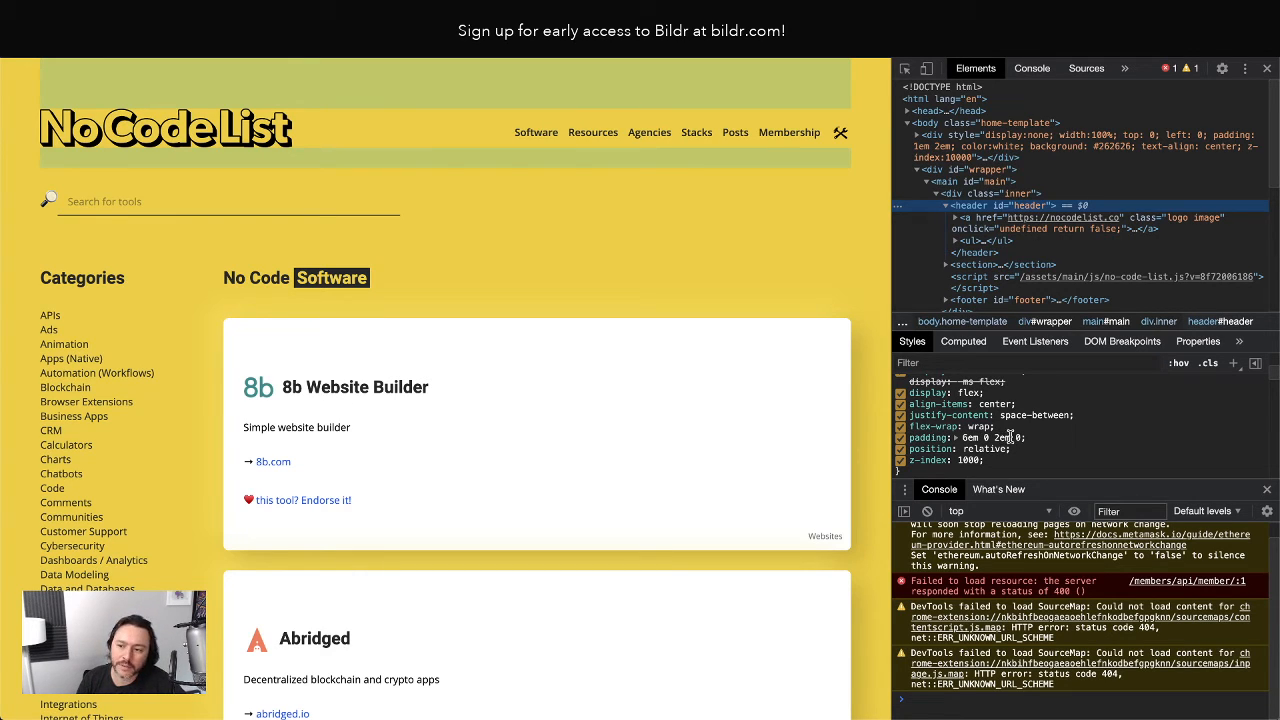
{"action": "left_click", "coordinate": [988, 440]}
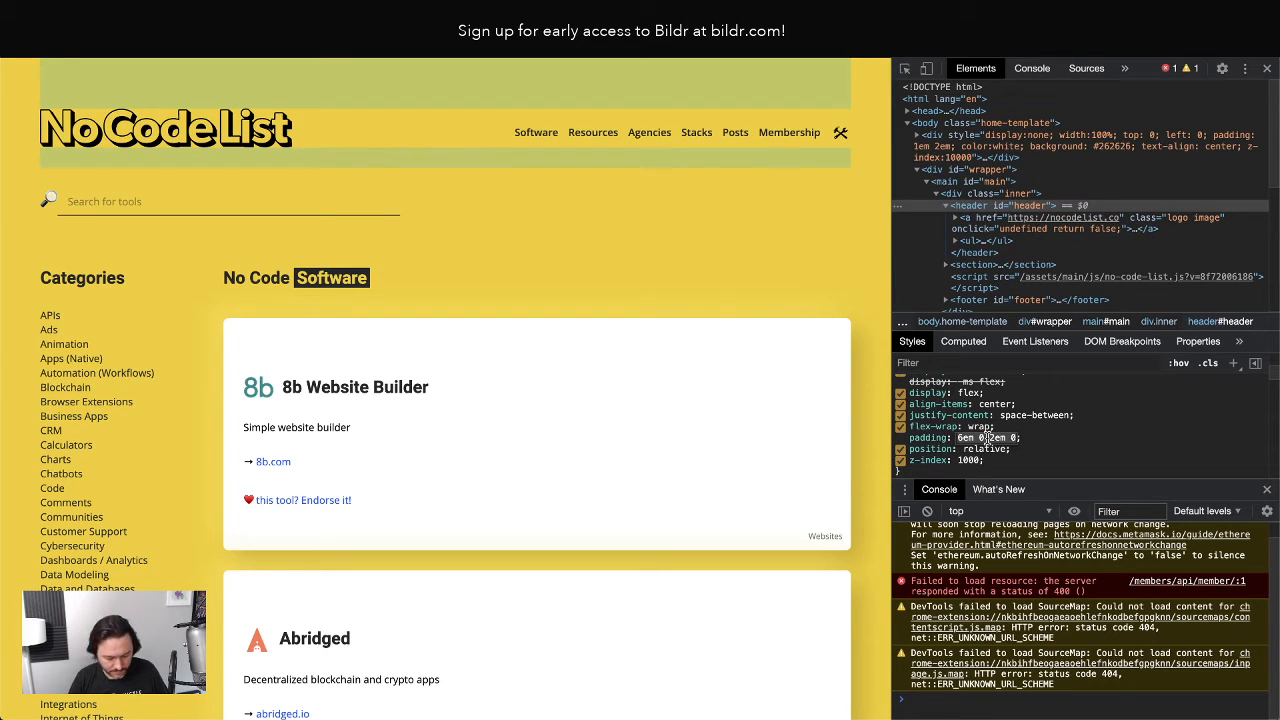
{"action": "left_click", "coordinate": [1092, 449]}
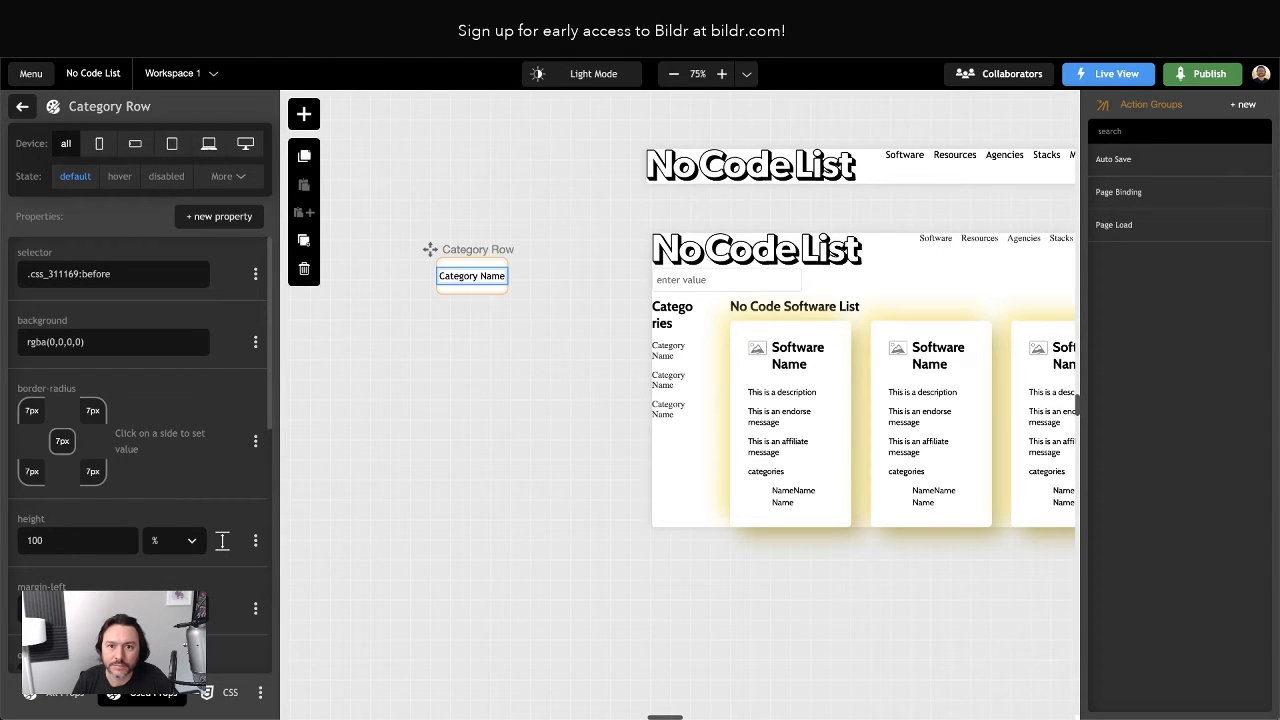
Switch to the Bildr editor and create an appending utility style class named Header on the Header component's section.
{"action": "left_click", "coordinate": [750, 165]}
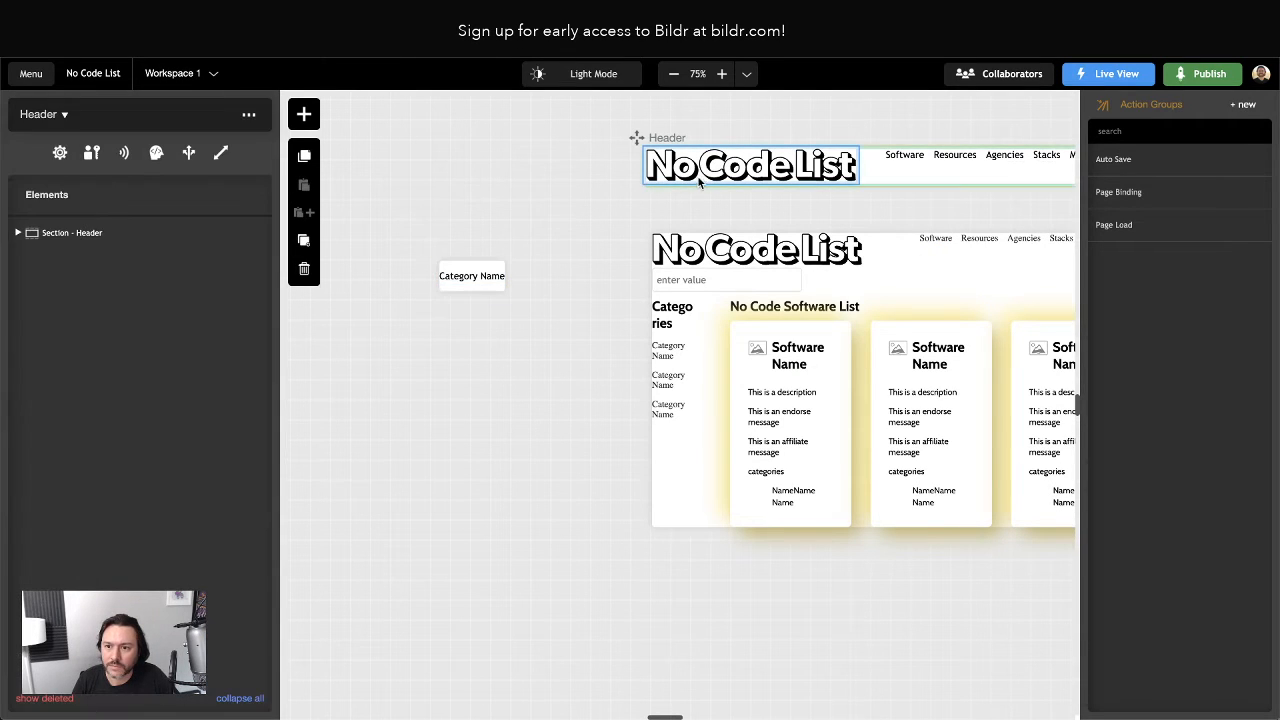
{"action": "left_click", "coordinate": [52, 236]}
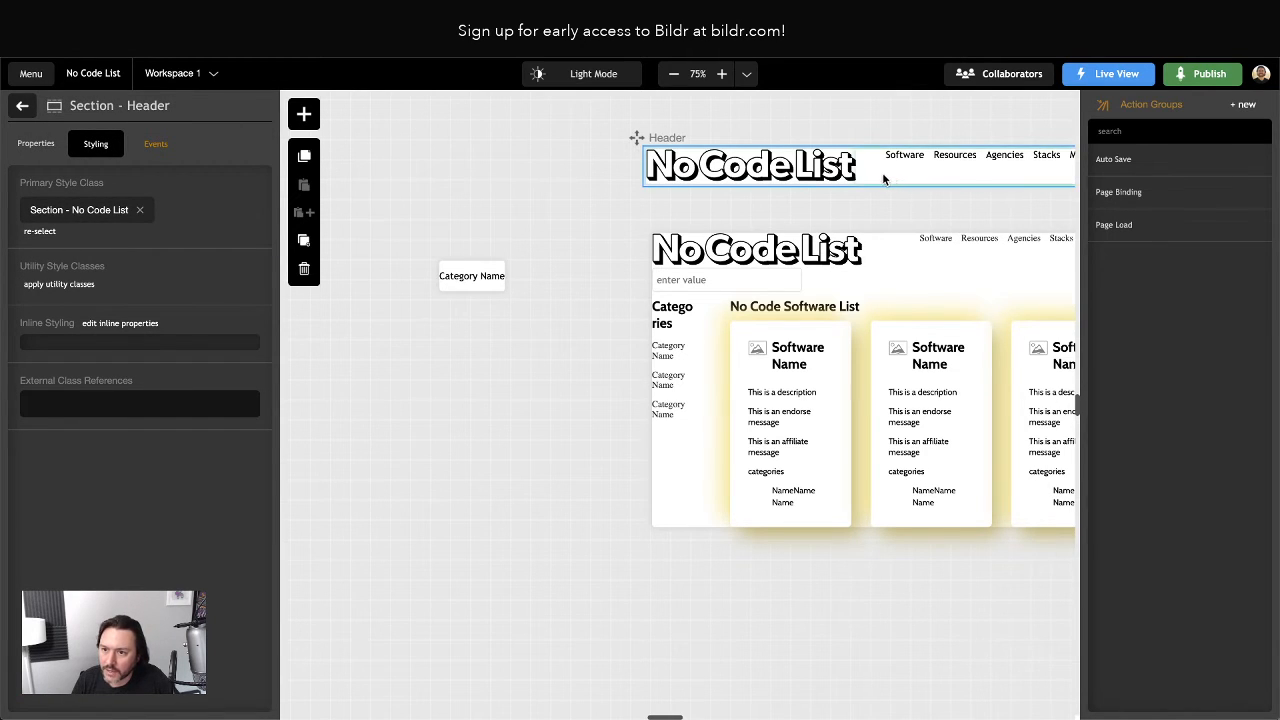
{"action": "scroll", "coordinate": [878, 172], "scroll_direction": "right", "scroll_amount": 3}
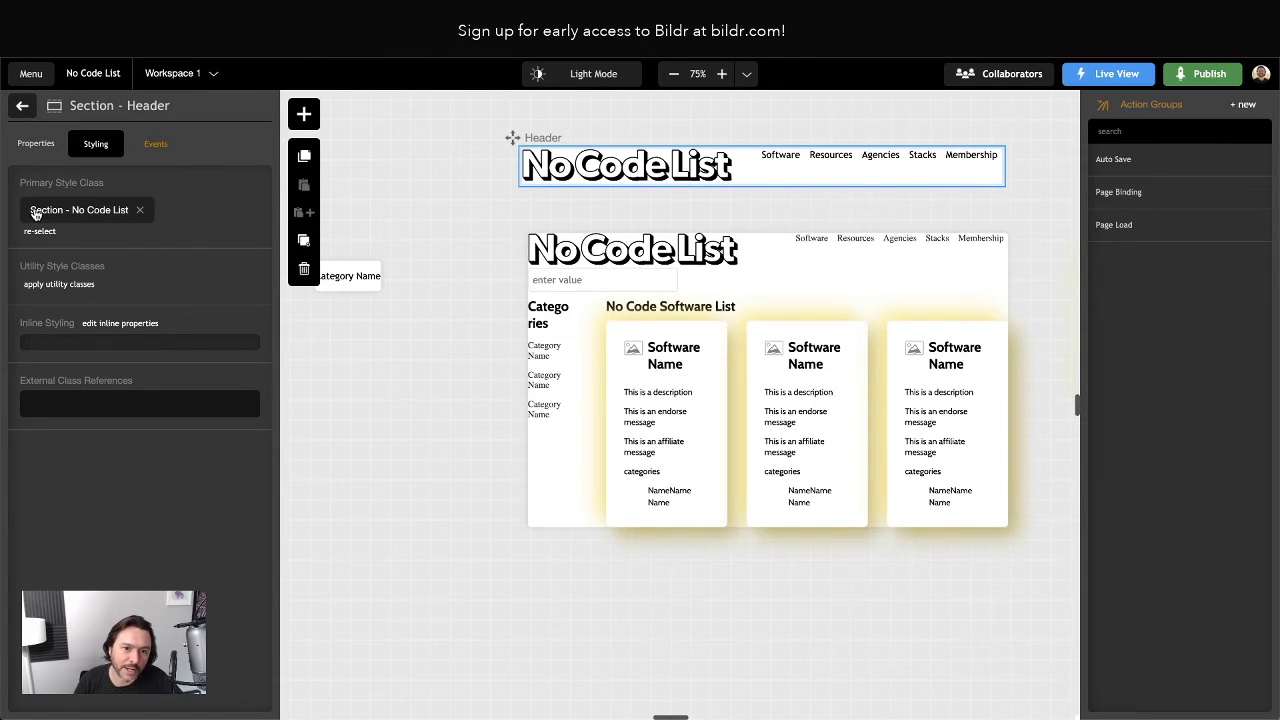
{"action": "left_click", "coordinate": [70, 286]}
{"action": "left_click", "coordinate": [88, 521]}
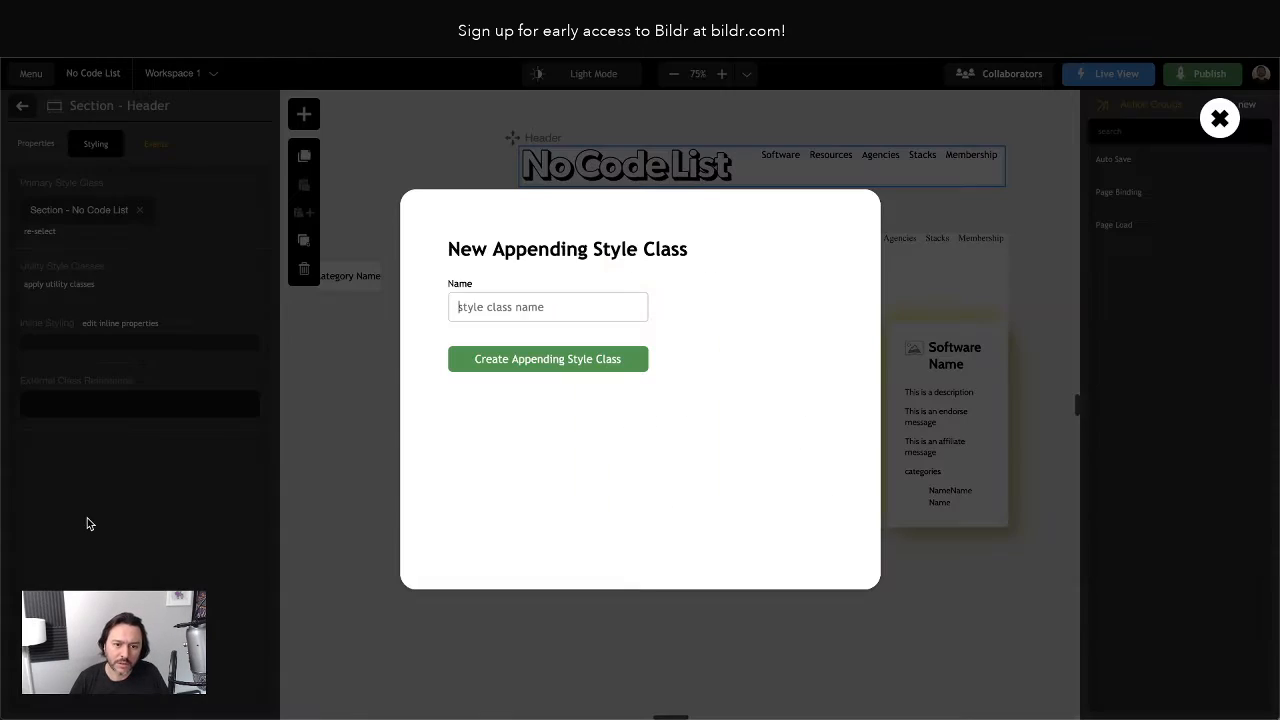
{"action": "type", "text": "Header"}
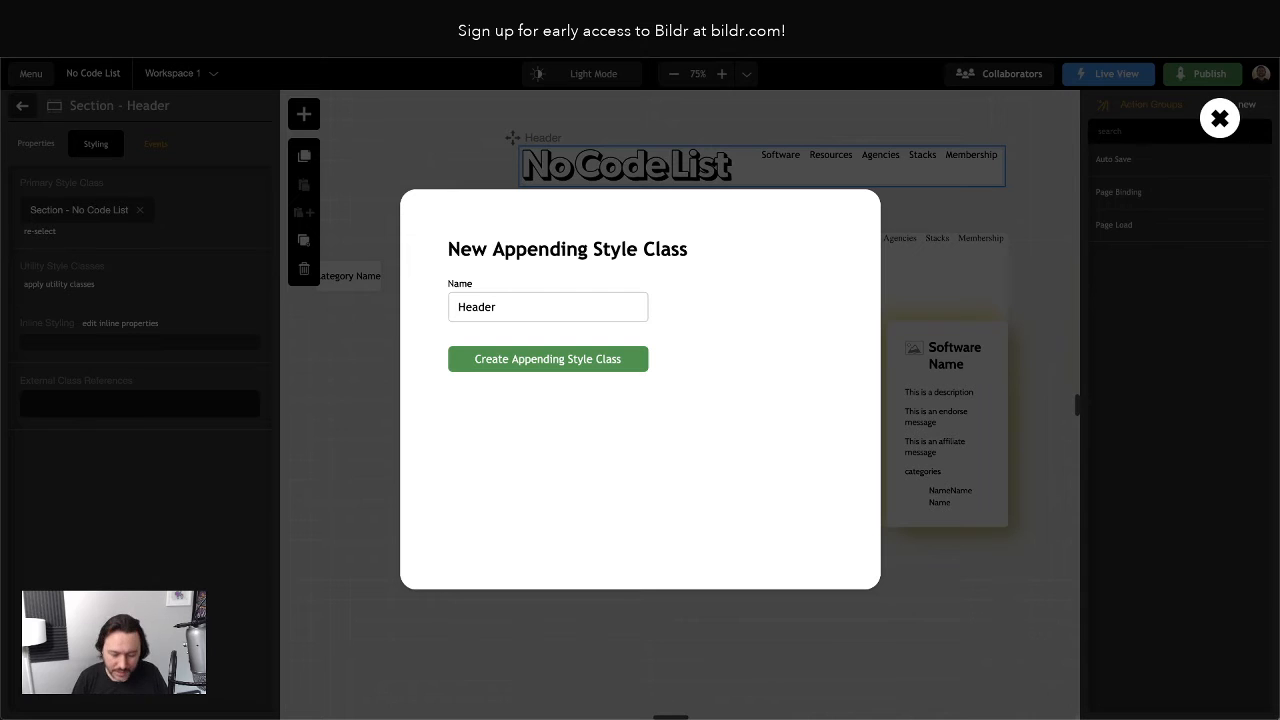
{"action": "left_click", "coordinate": [504, 364]}
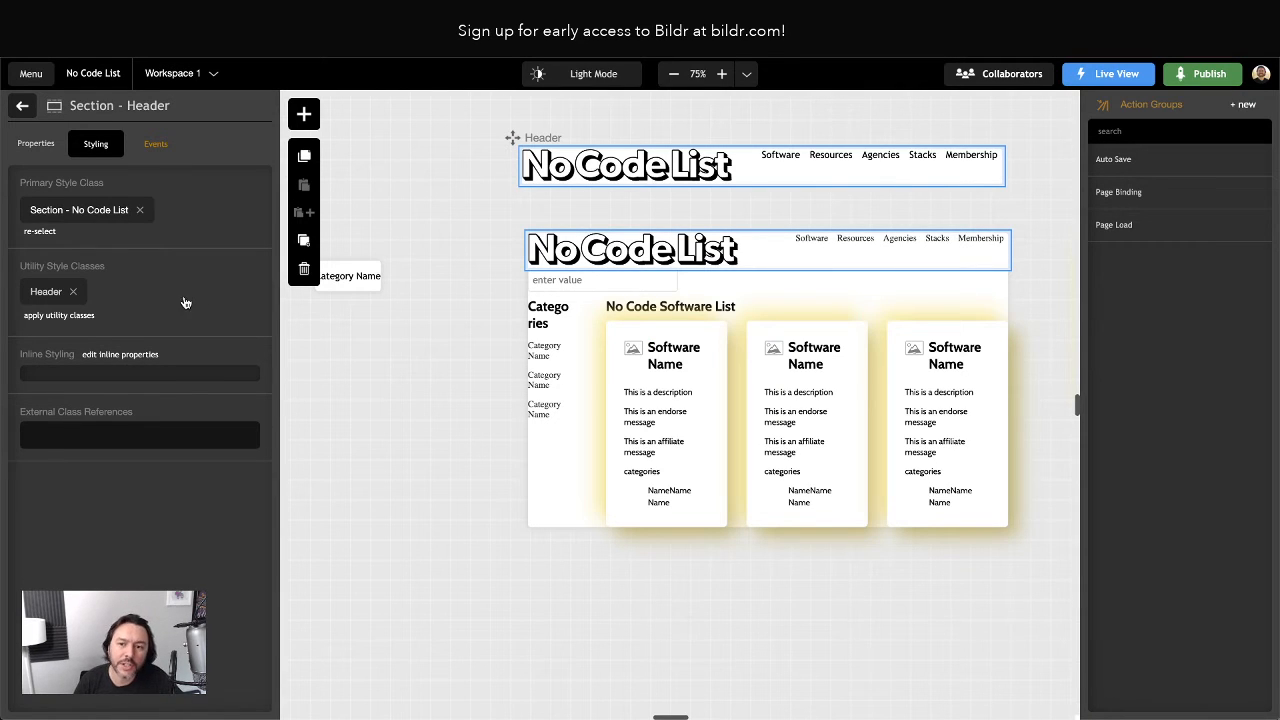
Check the section's primary style class for properties, and add a padding property to the Header utility class.
{"action": "left_click", "coordinate": [62, 212]}
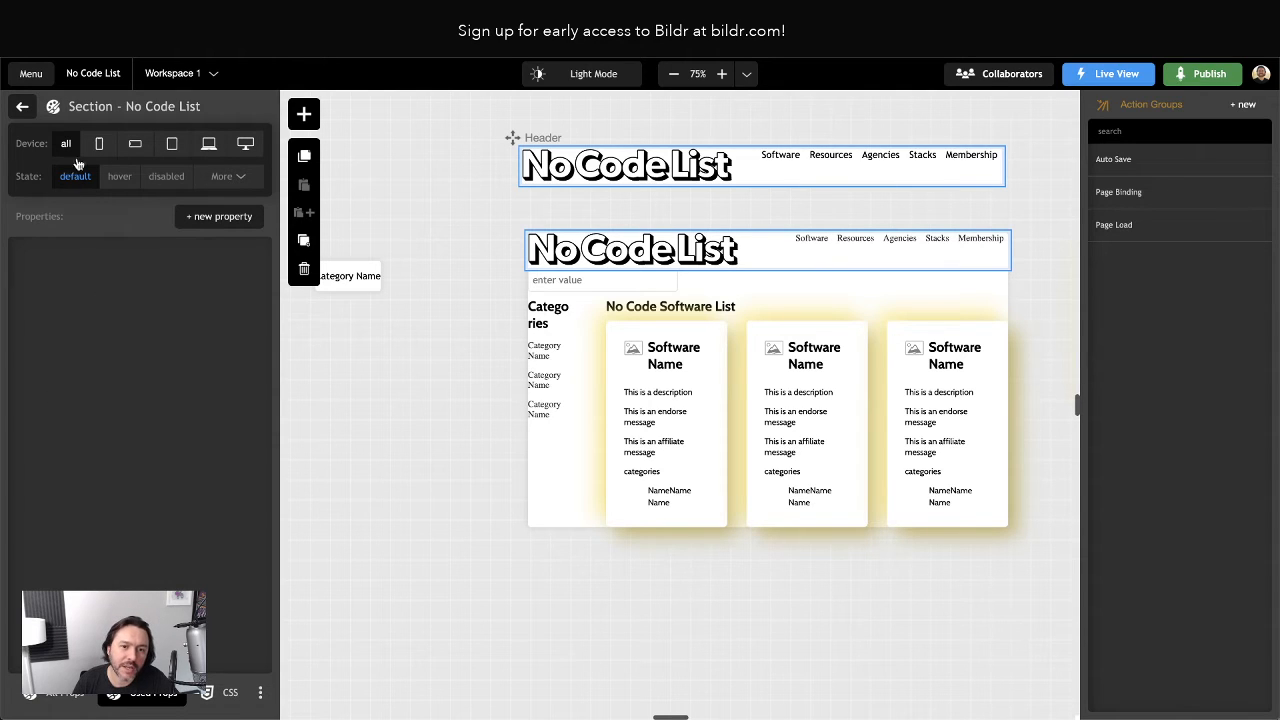
{"action": "left_click", "coordinate": [24, 108]}
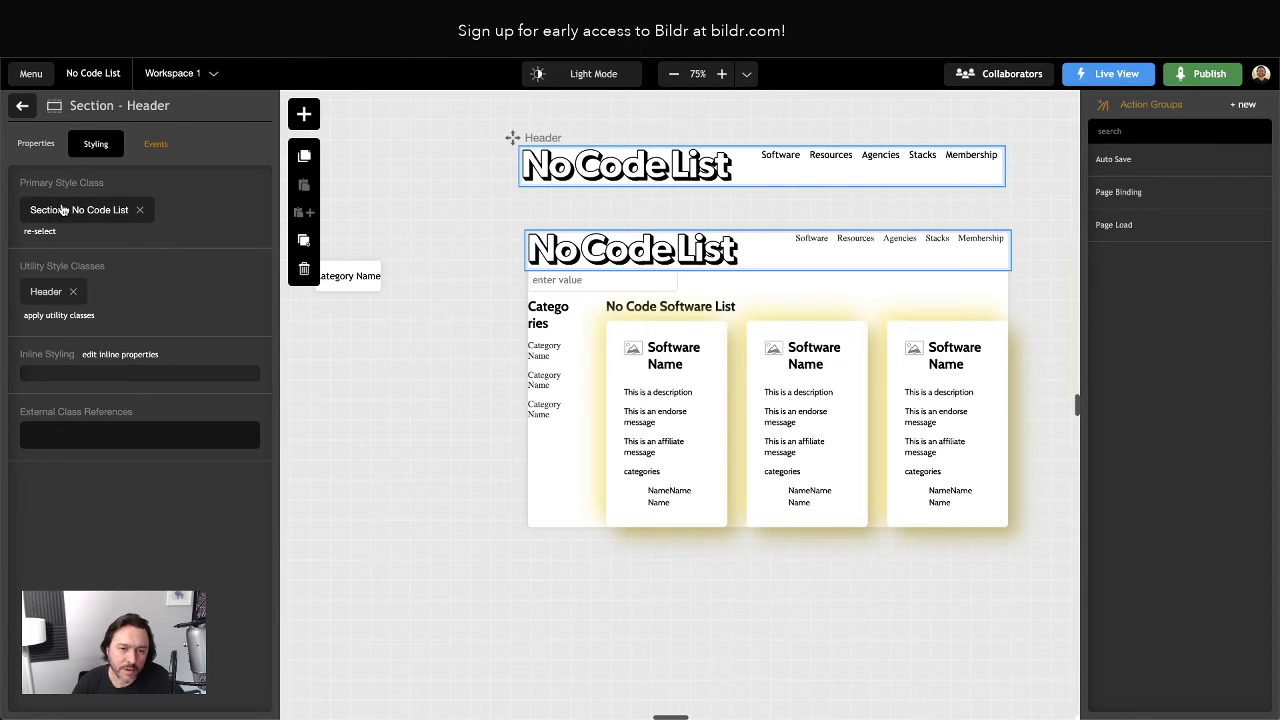
{"action": "left_click", "coordinate": [46, 292]}
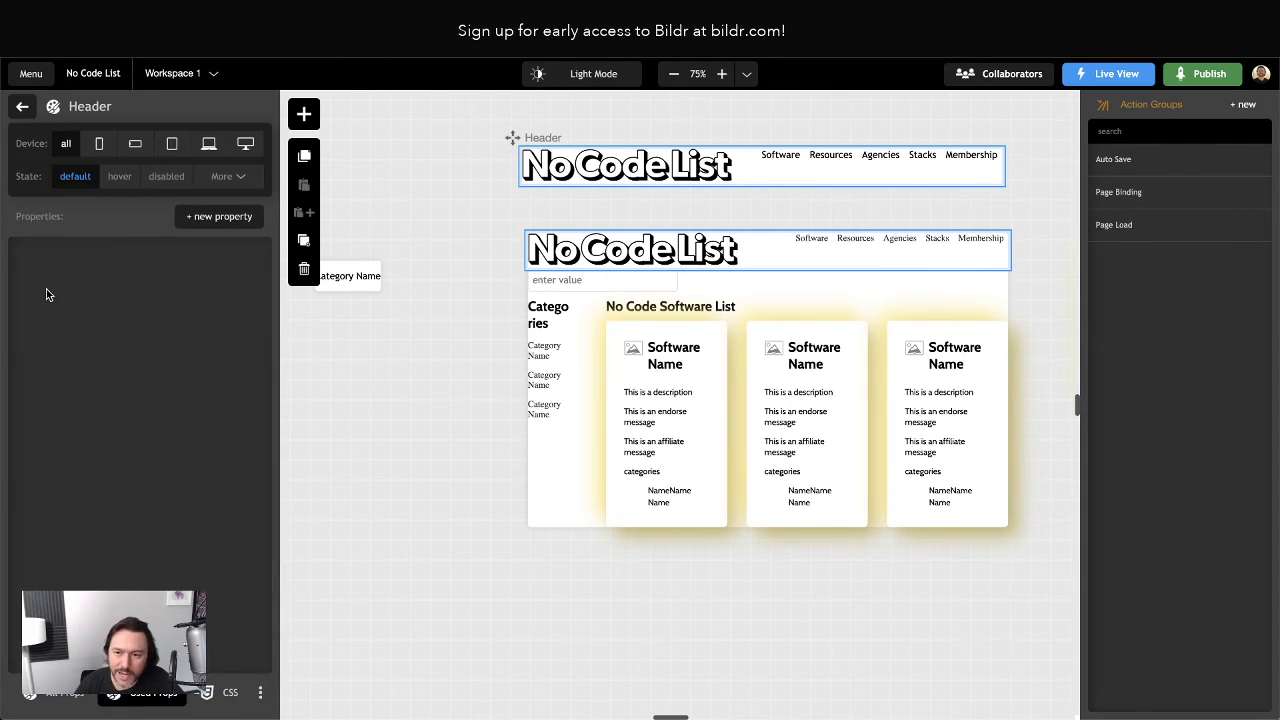
{"action": "left_click", "coordinate": [200, 218]}
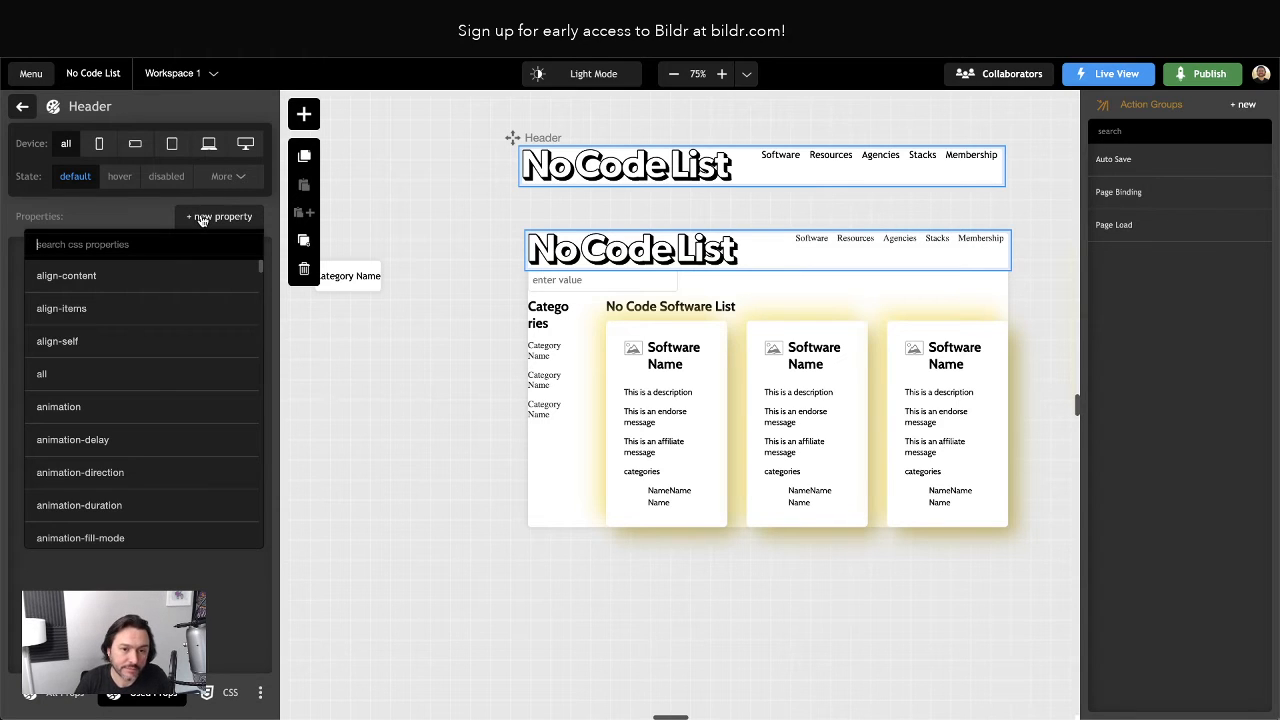
{"action": "type", "text": "pa"}
{"action": "key", "text": "BackSpace"}
{"action": "key", "text": "BackSpace"}
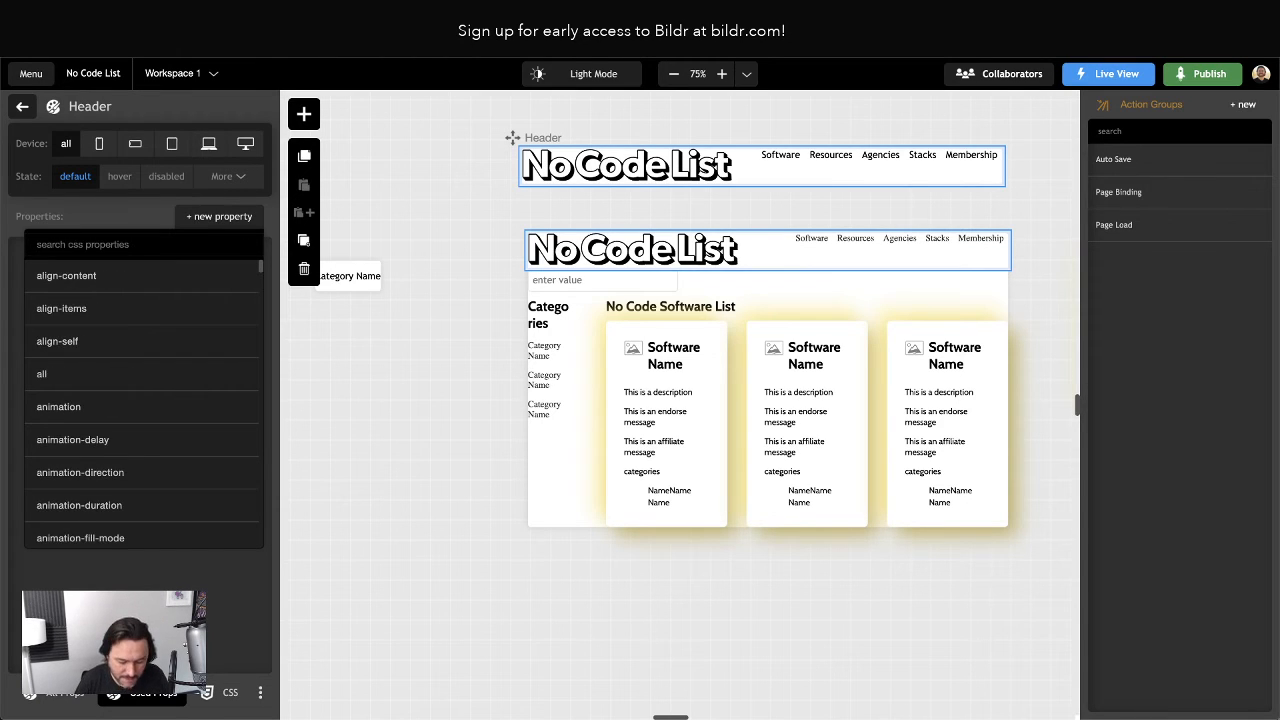
{"action": "type", "text": "padding"}
{"action": "left_click", "coordinate": [100, 281]}
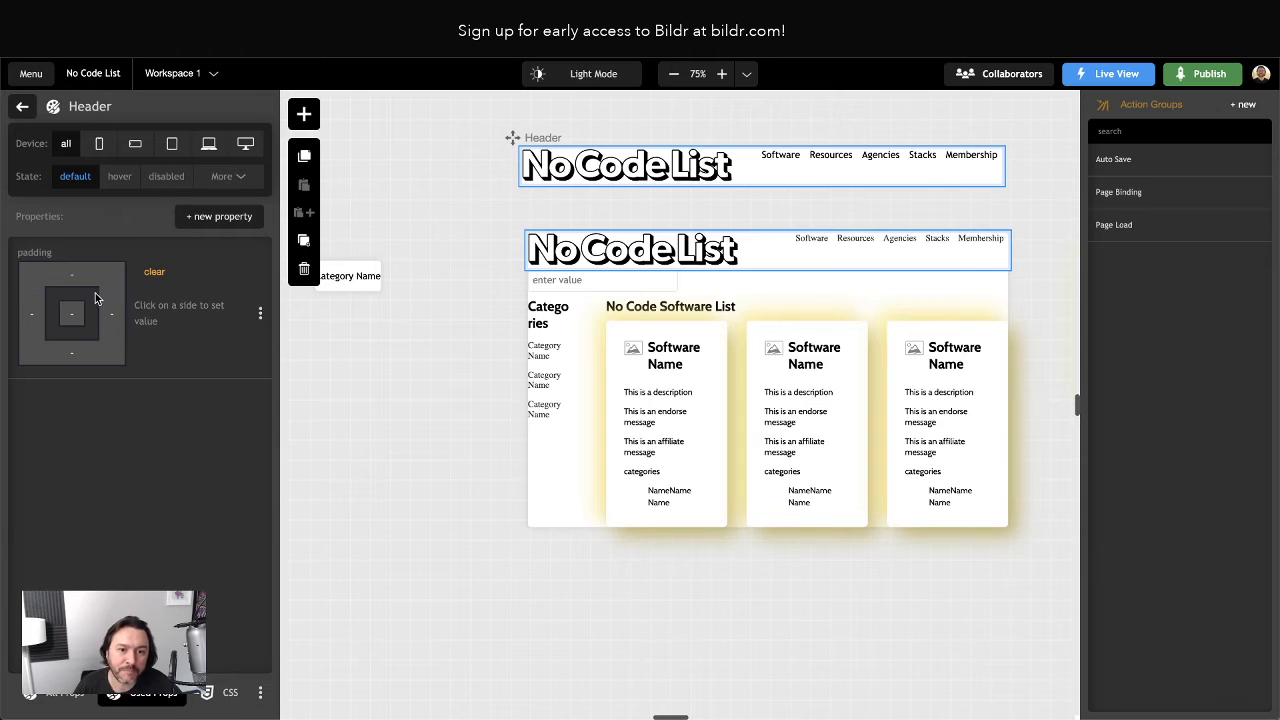
Set the Header class's top padding to 6em and its bottom padding to 2em.
{"action": "type", "text": "6"}
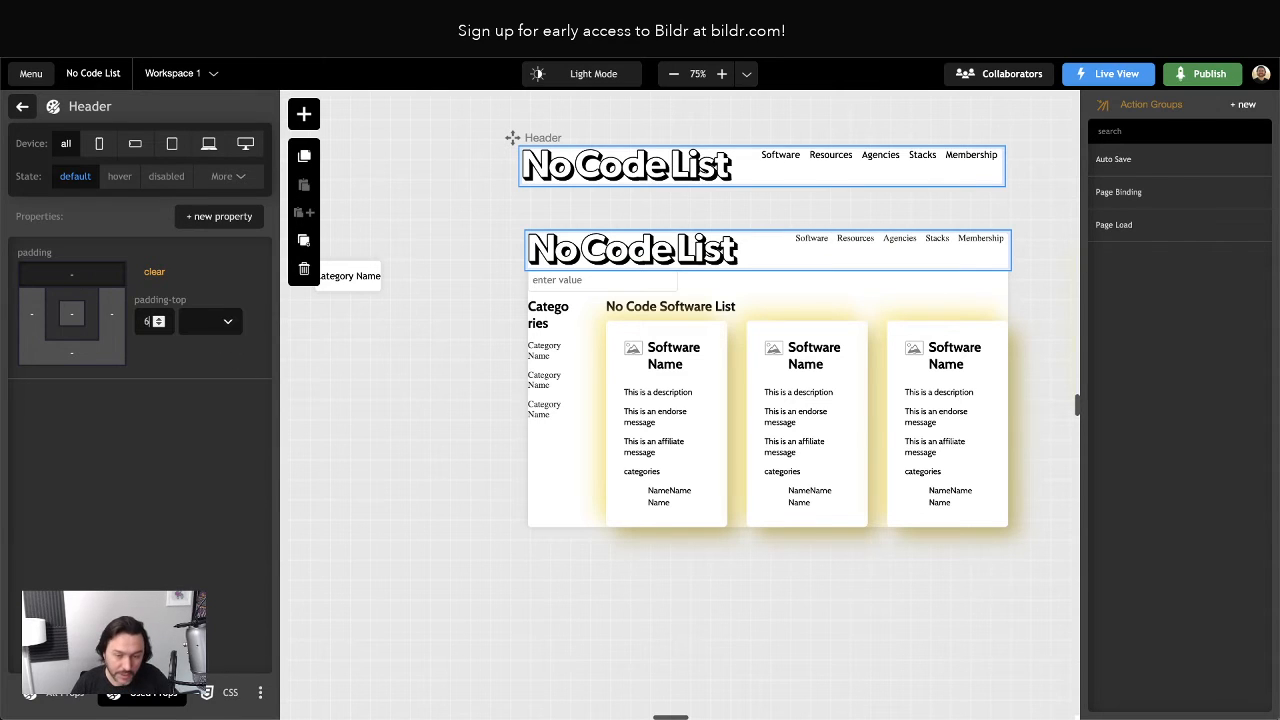
{"action": "left_click", "coordinate": [208, 326]}
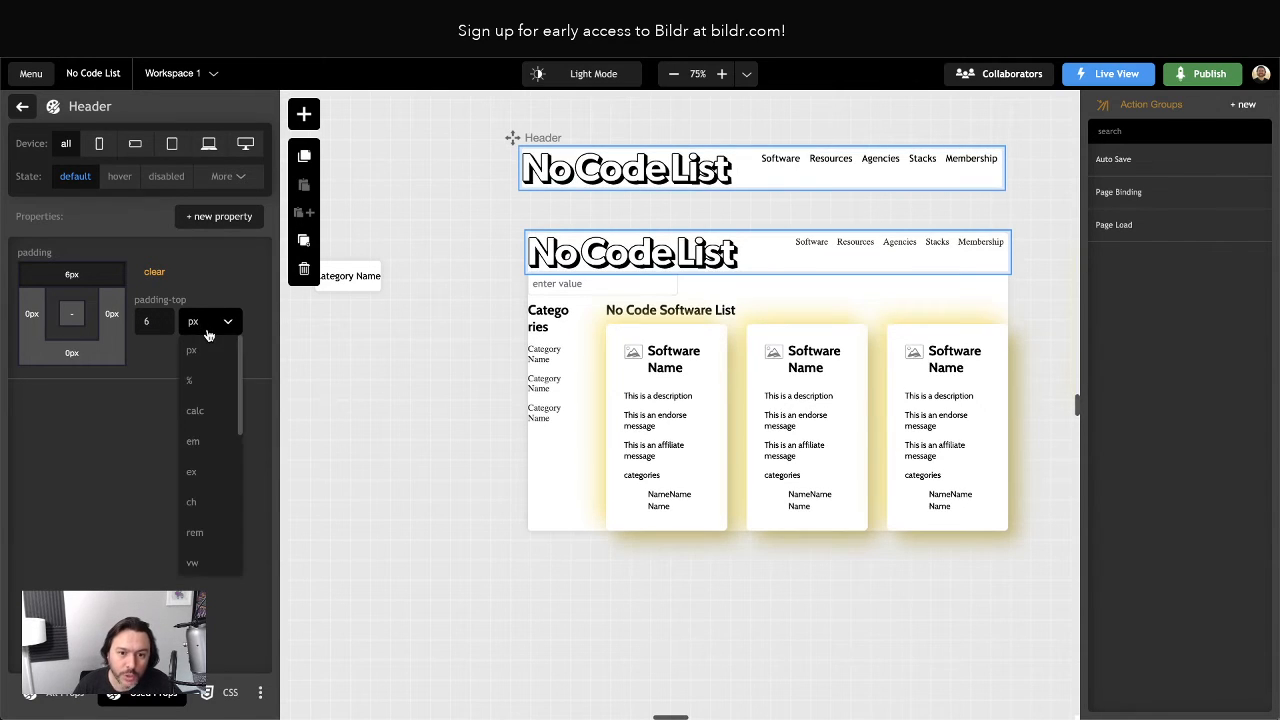
{"action": "left_click", "coordinate": [193, 441]}
{"action": "left_click", "coordinate": [72, 352]}
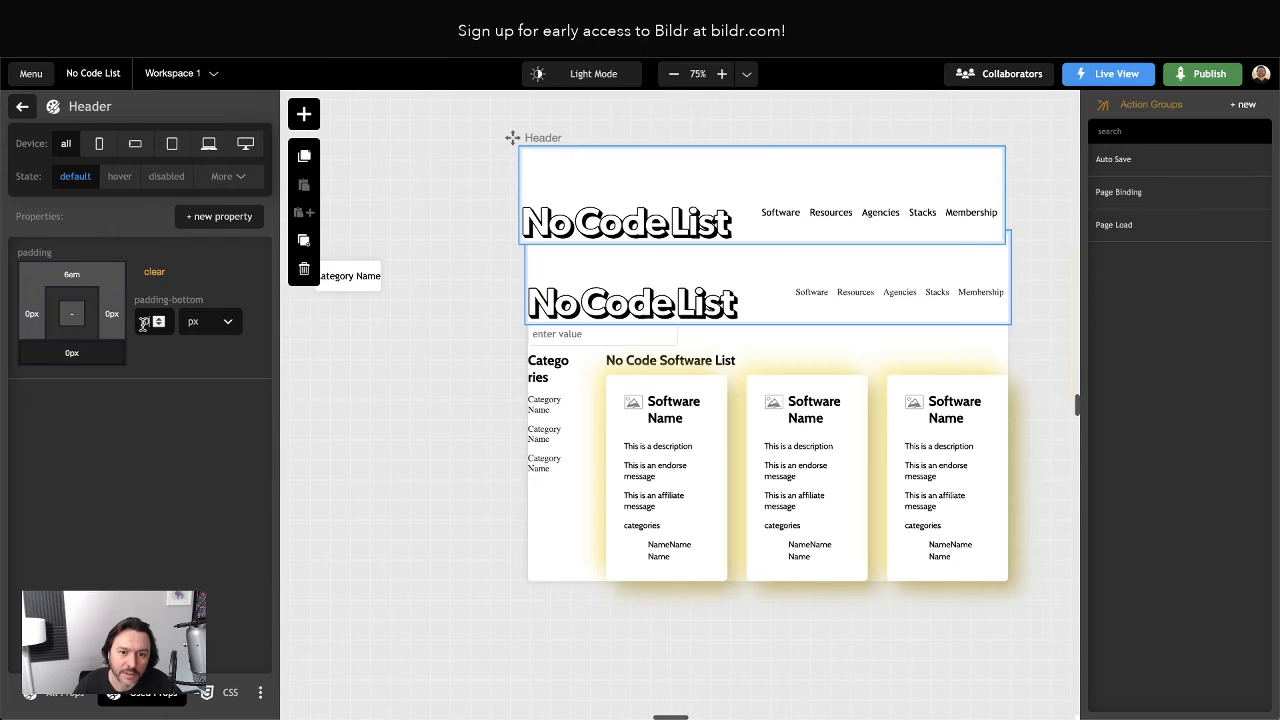
{"action": "type", "text": "2"}
{"action": "left_click", "coordinate": [193, 324]}
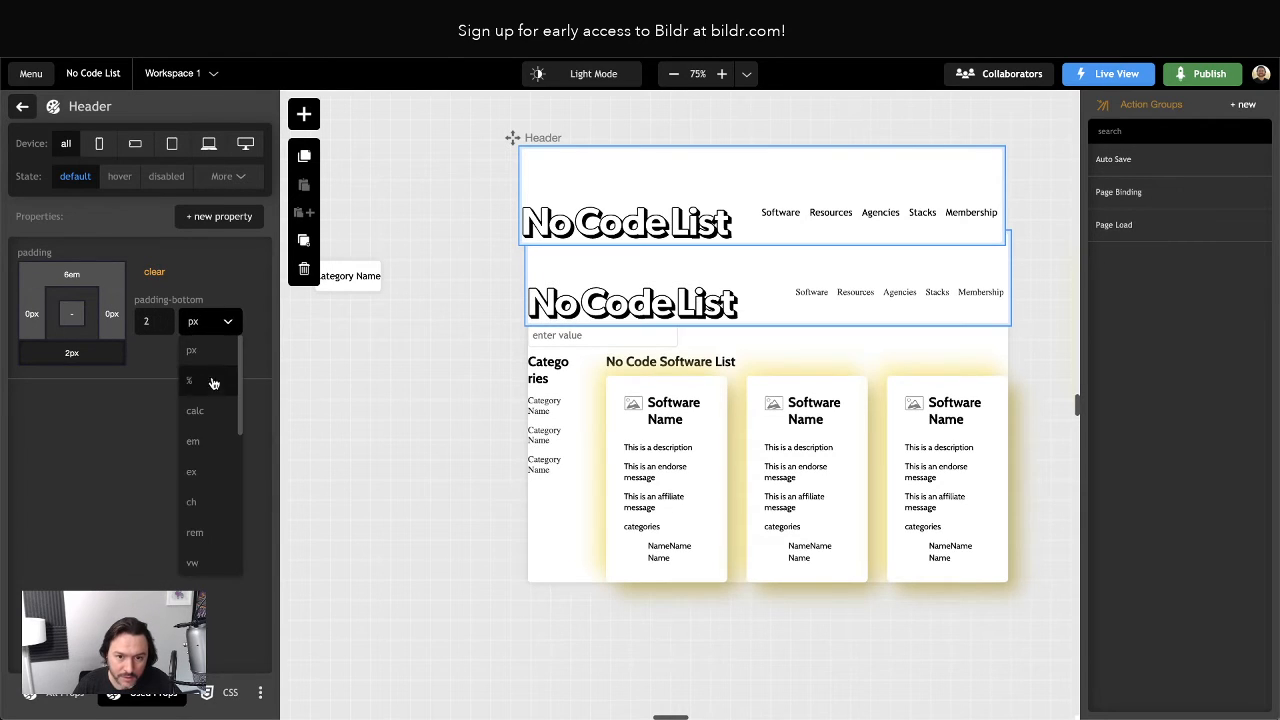
{"action": "left_click", "coordinate": [196, 442]}
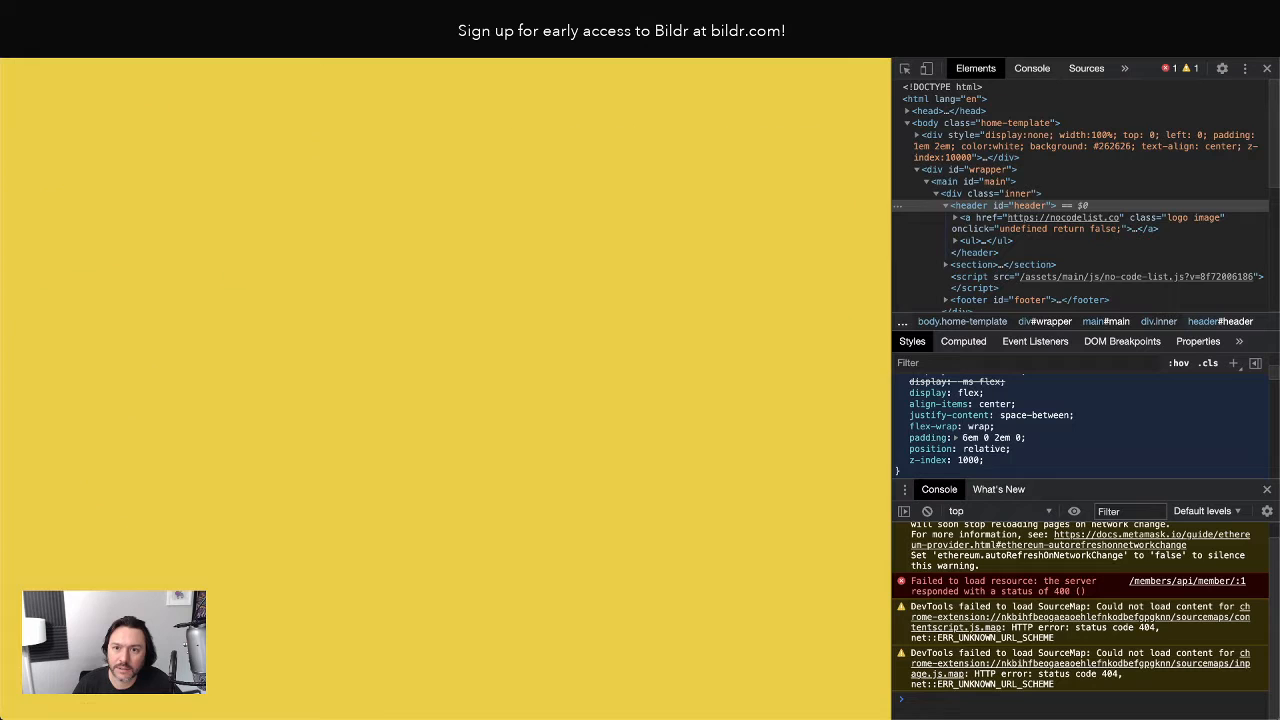
Recheck the original header's rules and try a second declaration, padding:6em 0 2em 0, in the Header class's CSS code.
{"action": "scroll", "coordinate": [998, 429], "scroll_direction": "up", "scroll_amount": 1}
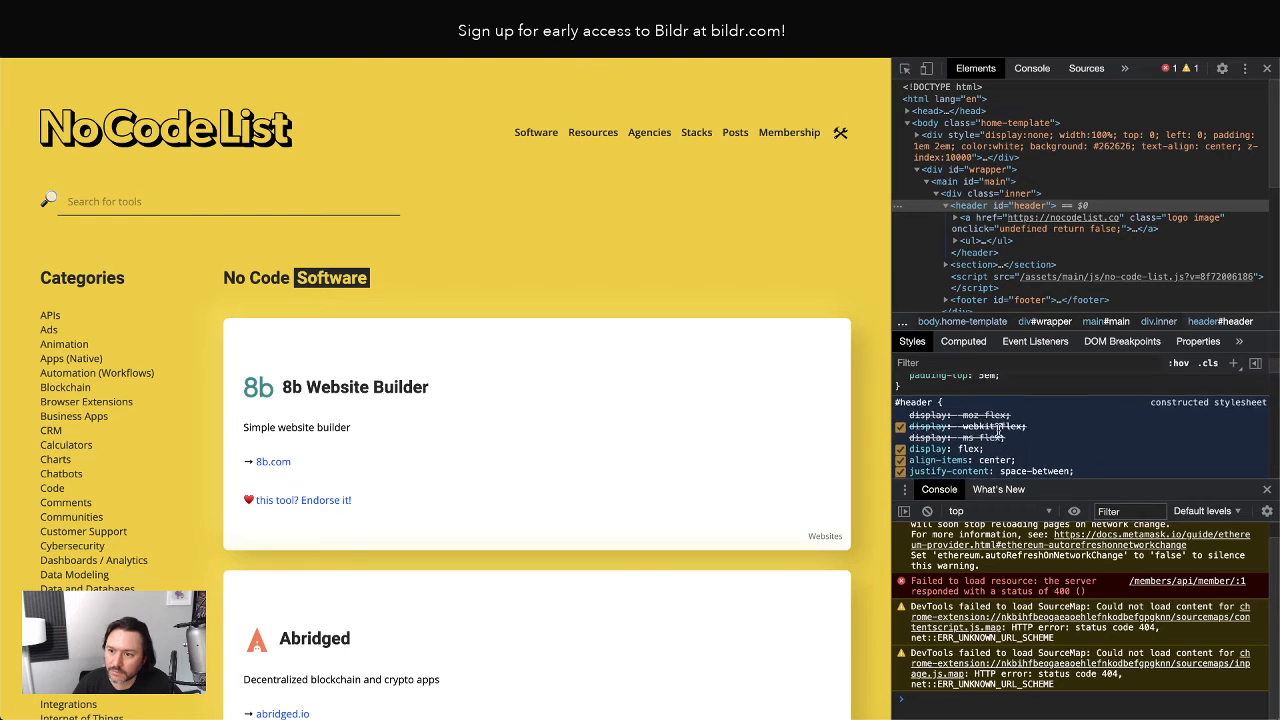
{"action": "scroll", "coordinate": [996, 431], "scroll_direction": "down", "scroll_amount": 1}
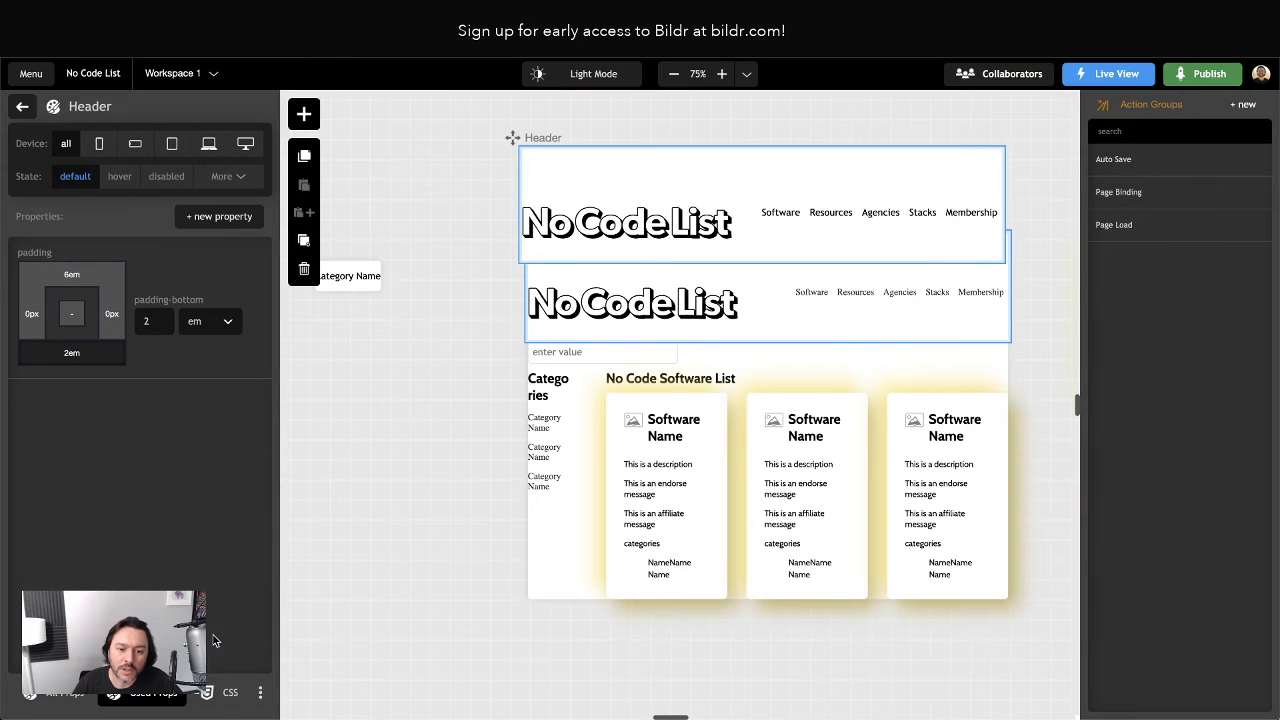
{"action": "left_click", "coordinate": [230, 692]}
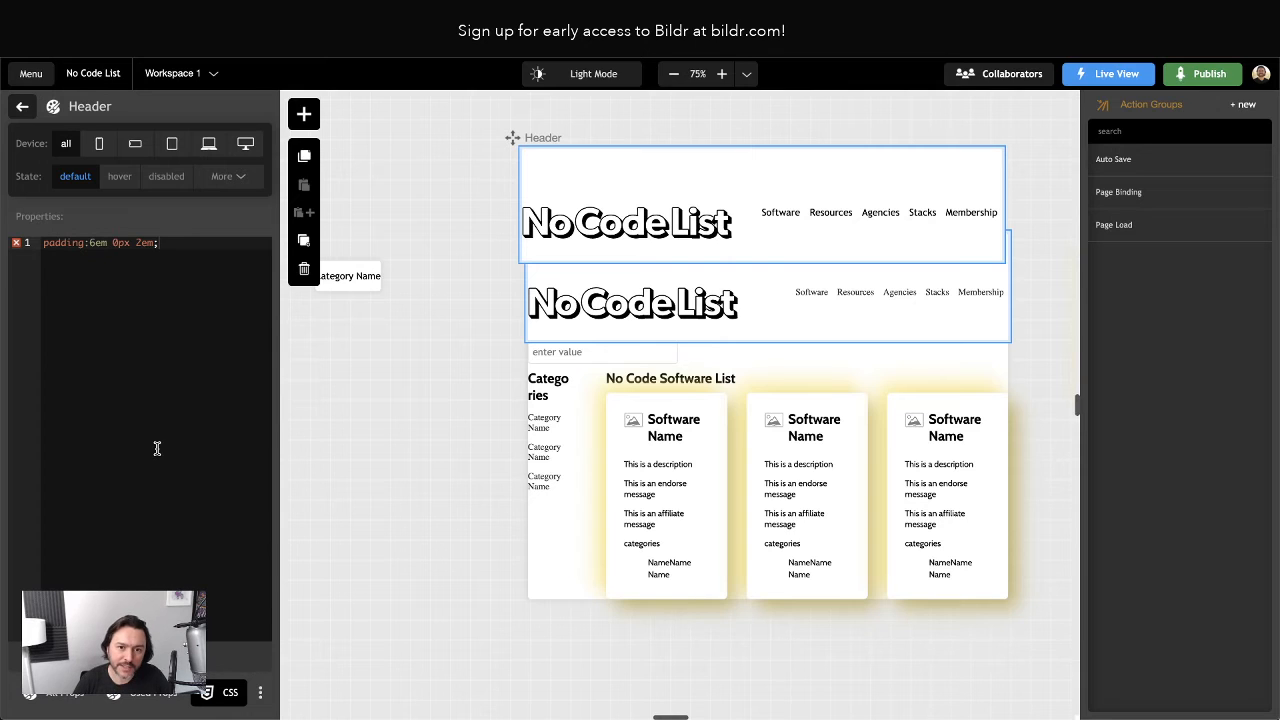
{"action": "key", "text": "Return"}
{"action": "type", "text": "padd"}
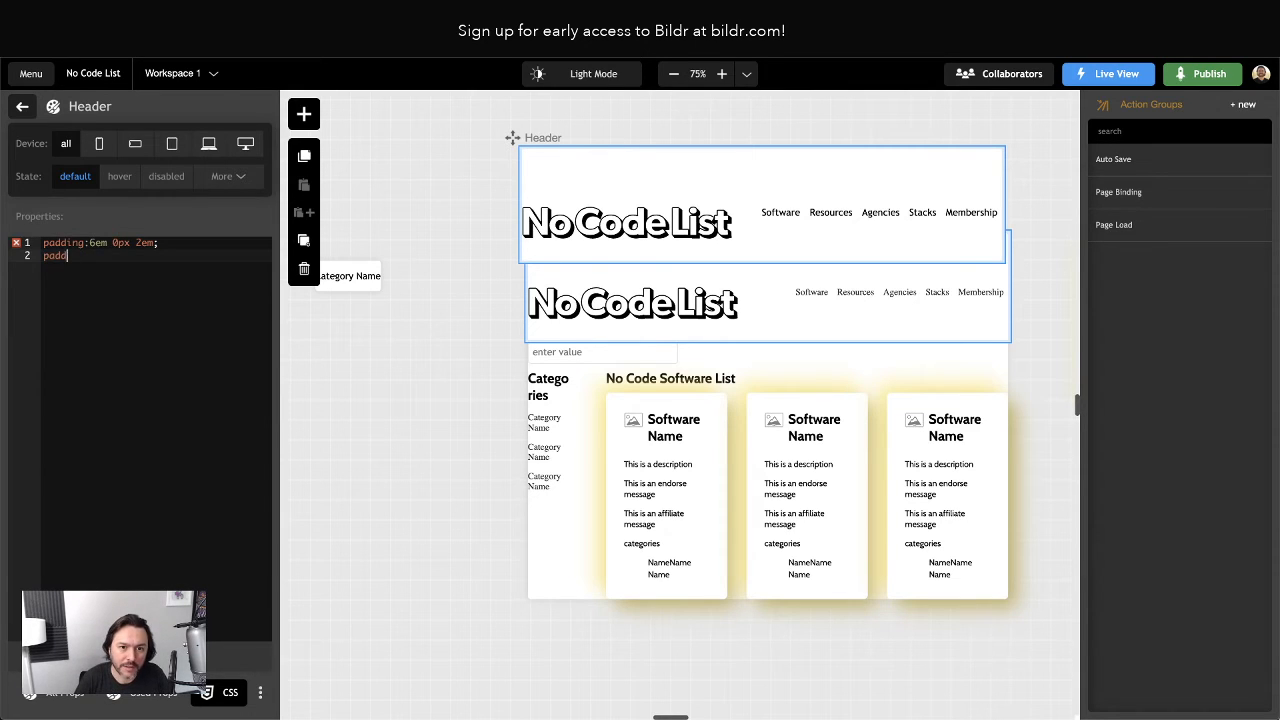
{"action": "type", "text": "ing:6em 0 2em 0"}
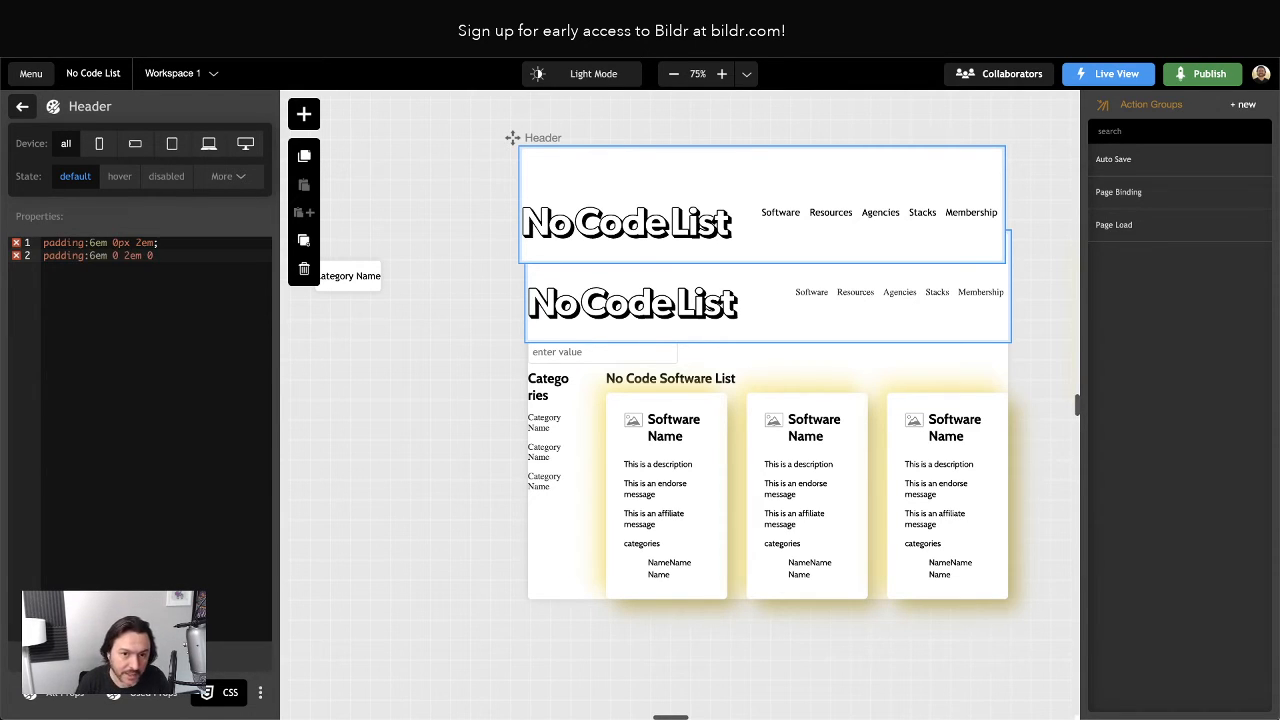
{"action": "double_click", "coordinate": [100, 252]}
{"action": "triple_click", "coordinate": [100, 255]}
{"action": "key", "text": "BackSpace"}
{"action": "key", "text": "BackSpace"}
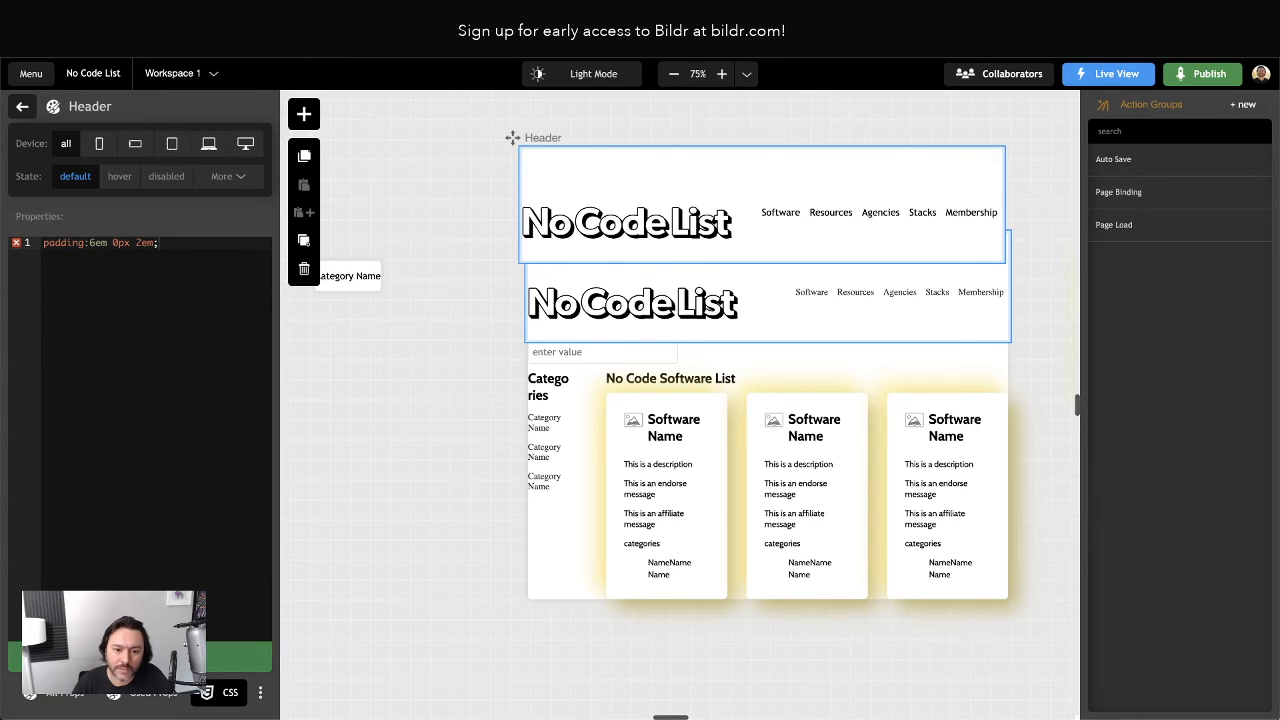
{"action": "left_click", "coordinate": [140, 692]}
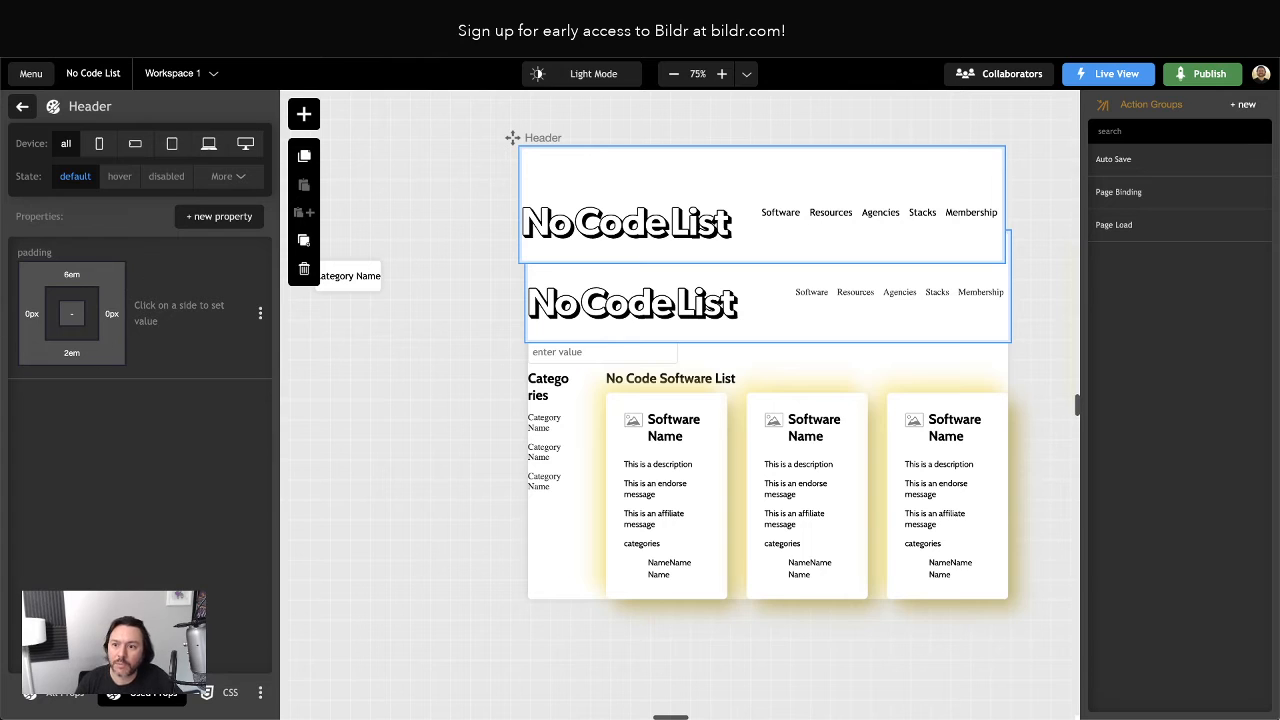
Move the Header component up on the canvas so that it no longer overlaps the page below it.
{"action": "scroll", "coordinate": [461, 203], "scroll_direction": "up", "scroll_amount": 1}
{"action": "scroll", "coordinate": [458, 207], "scroll_direction": "up", "scroll_amount": 2}
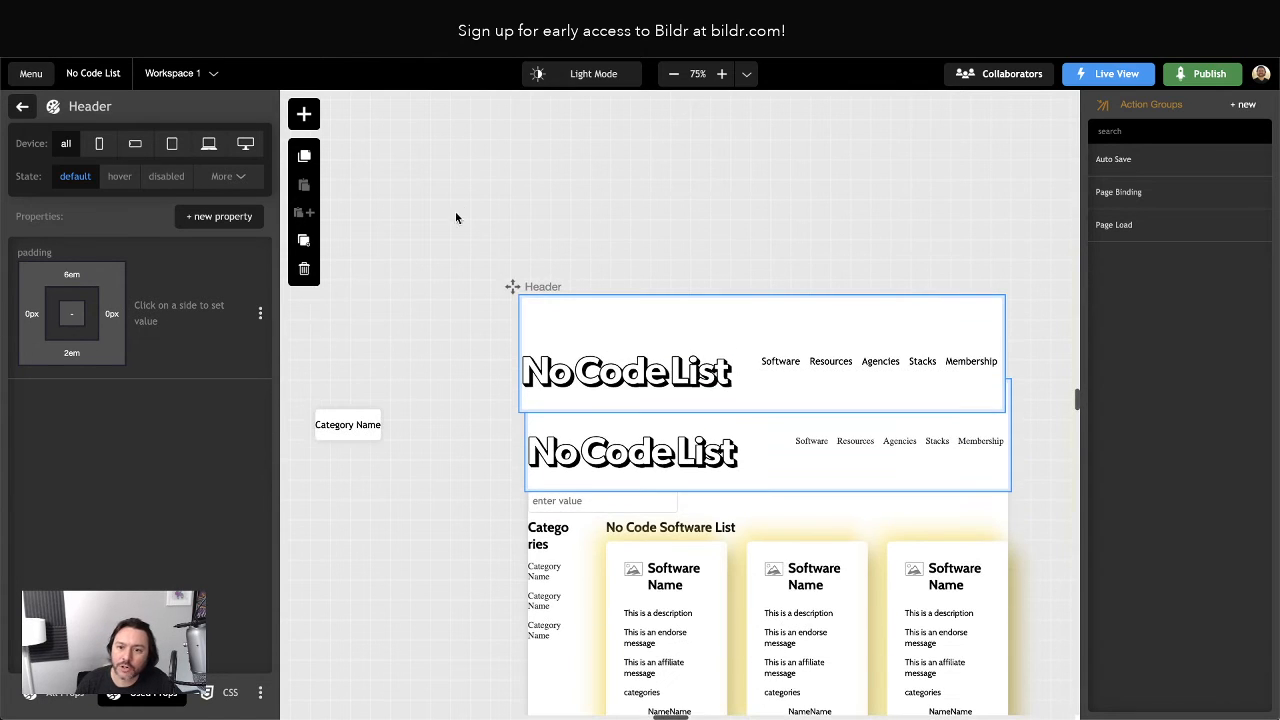
{"action": "left_click_drag", "start_coordinate": [514, 286], "coordinate": [519, 171]}
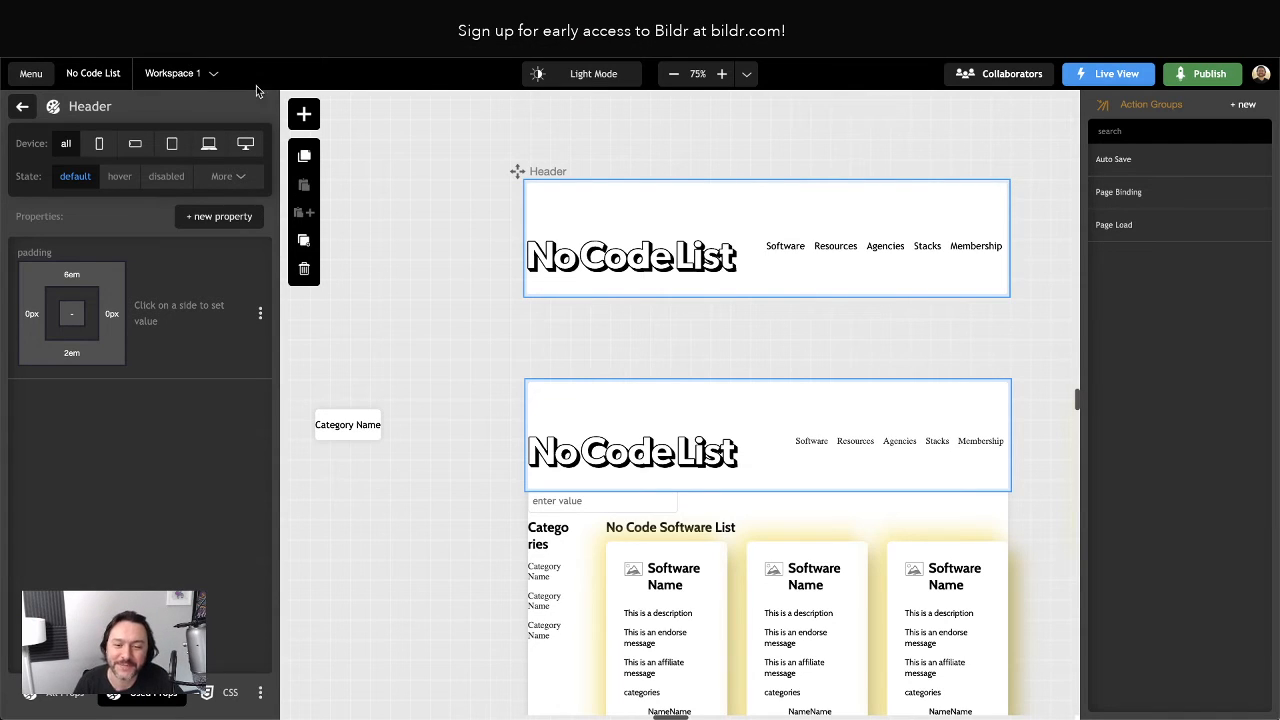
Return to the original site, adjust its viewport width and compare its header layout with the rebuilt live page.
{"action": "scroll", "coordinate": [487, 226], "scroll_direction": "up", "scroll_amount": 1}
{"action": "scroll", "coordinate": [487, 226], "scroll_direction": "left", "scroll_amount": 1}
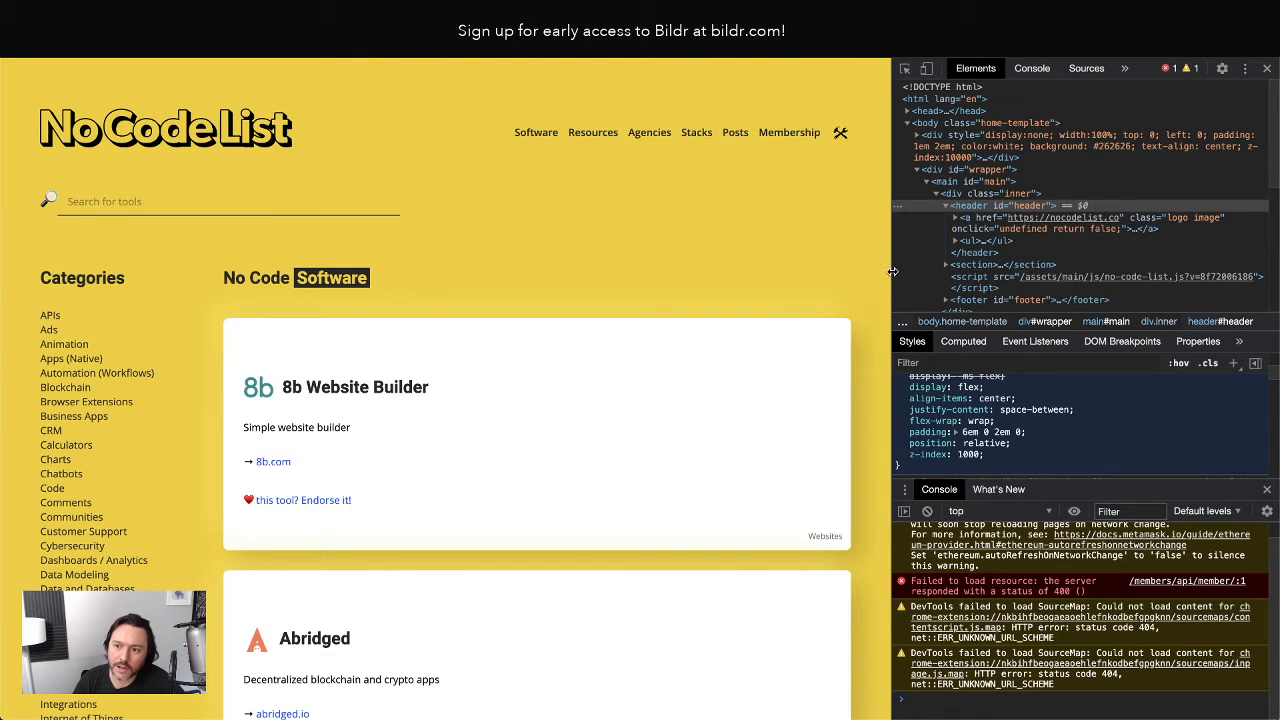
{"action": "mouse_move", "coordinate": [892, 270]}
{"action": "left_mouse_down"}
{"action": "mouse_move", "coordinate": [619, 257]}
{"action": "mouse_move", "coordinate": [905, 283]}
{"action": "left_mouse_up"}
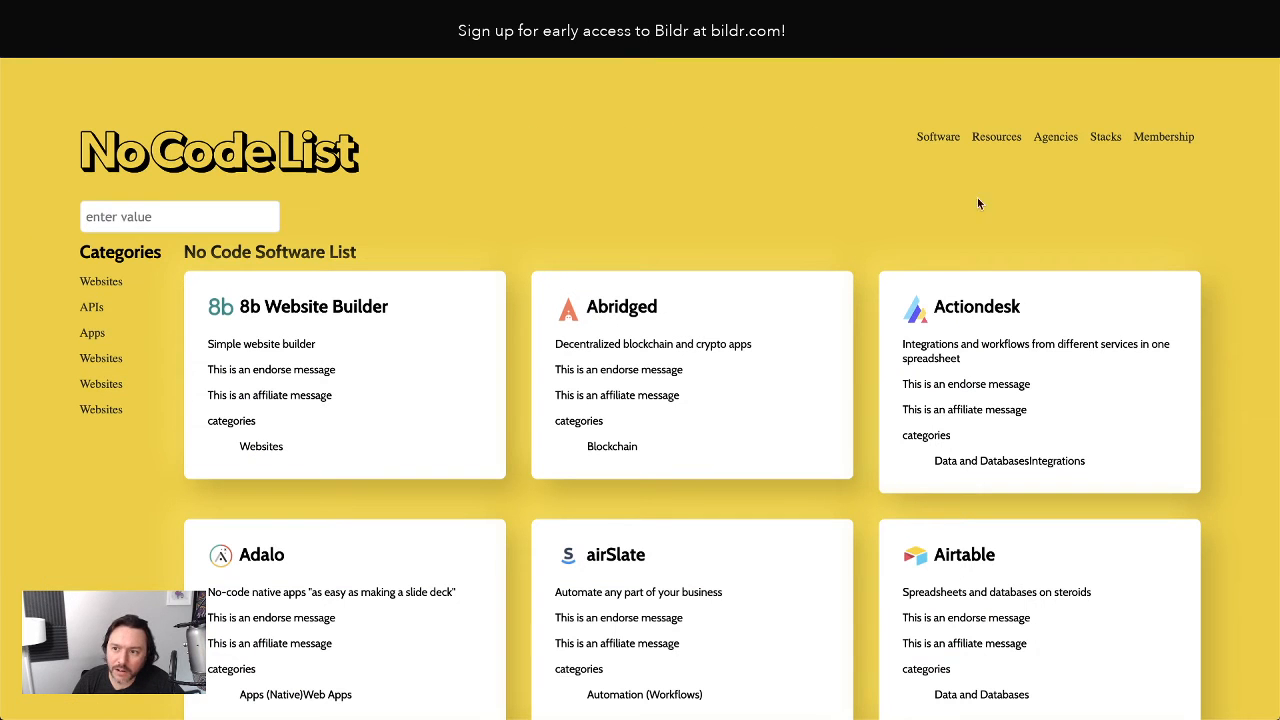
Inspect the rebuilt live page's header section and vary the page width to check how the layout responds.
{"action": "right_click", "coordinate": [1082, 196]}
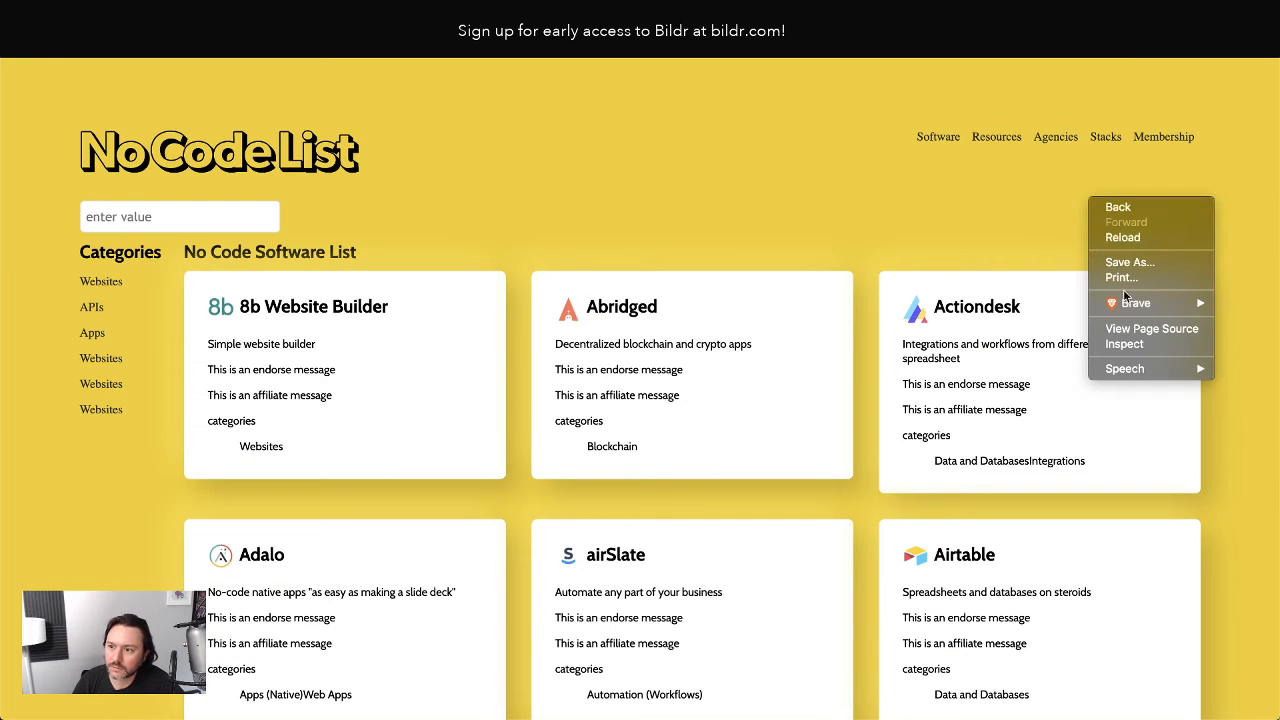
{"action": "left_click", "coordinate": [1122, 345]}
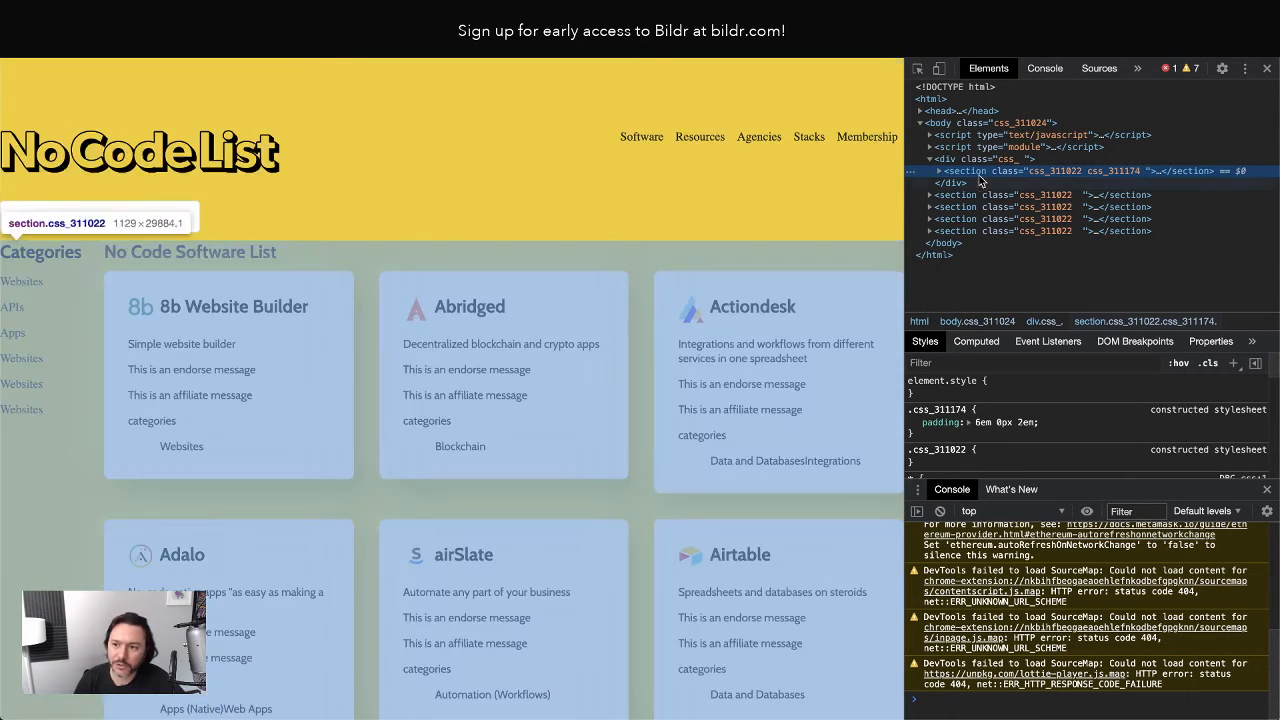
{"action": "left_click_drag", "start_coordinate": [908, 209], "coordinate": [1196, 218]}
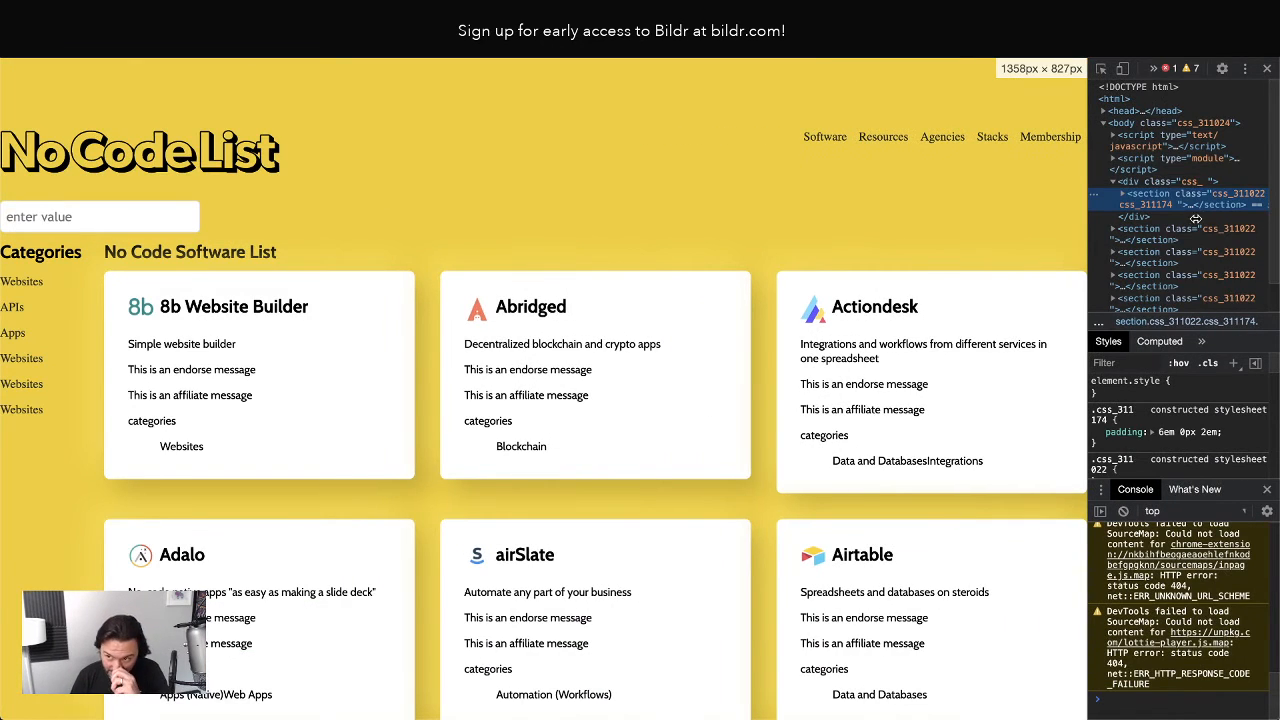
{"action": "left_click_drag", "start_coordinate": [1088, 196], "coordinate": [994, 184]}
{"action": "left_click", "coordinate": [1267, 69]}
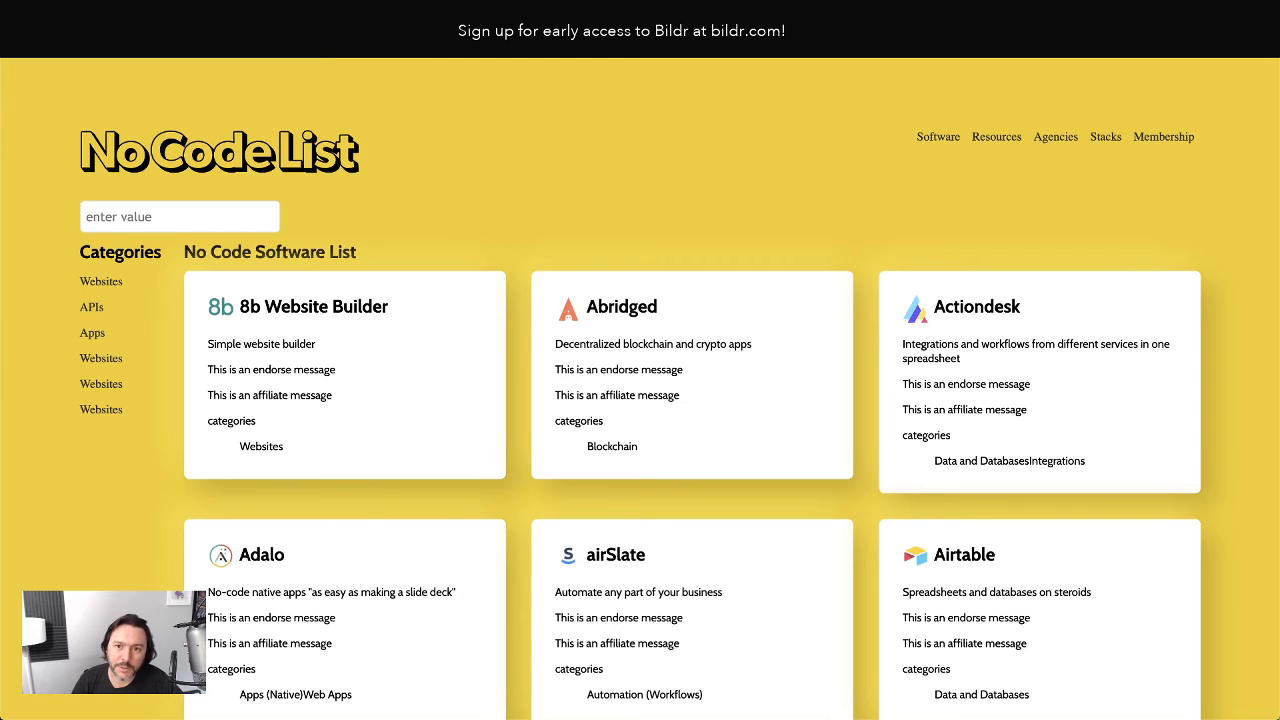
Preview the rebuilt live page in a responsive device viewport narrowed to about 339 px wide.
{"action": "right_click", "coordinate": [633, 150]}
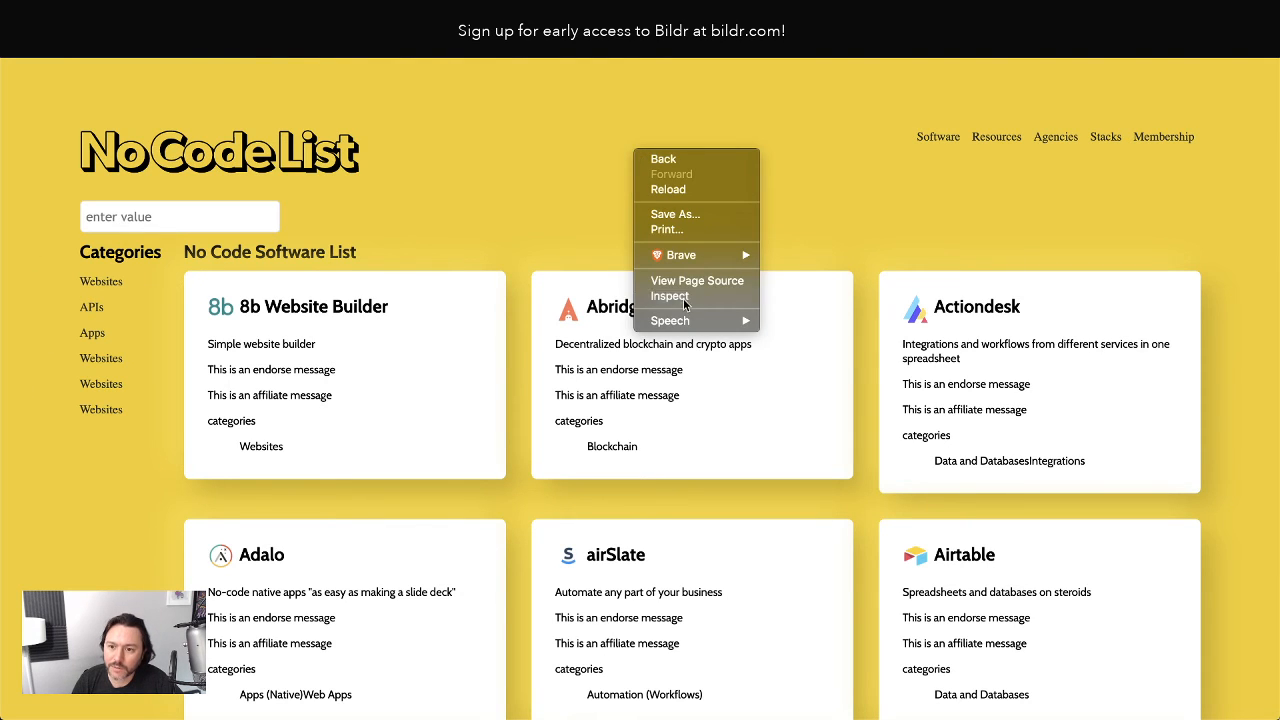
{"action": "left_click", "coordinate": [685, 300]}
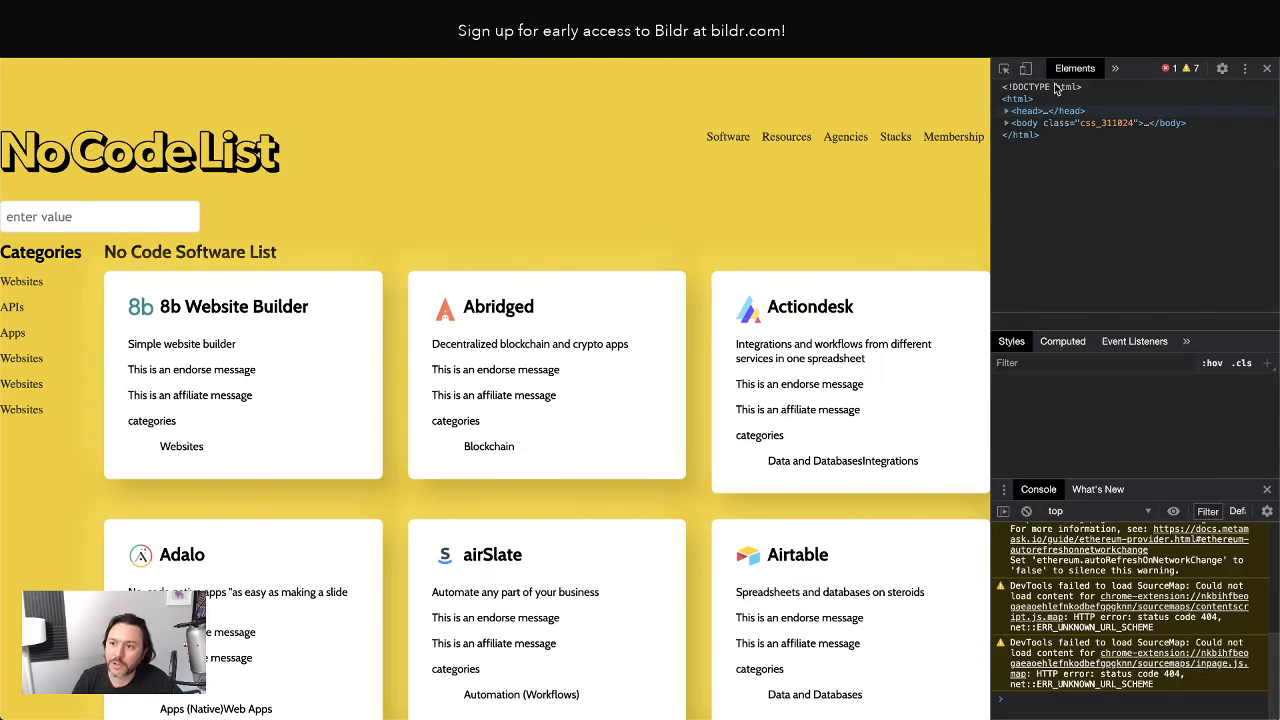
{"action": "left_click", "coordinate": [1025, 69]}
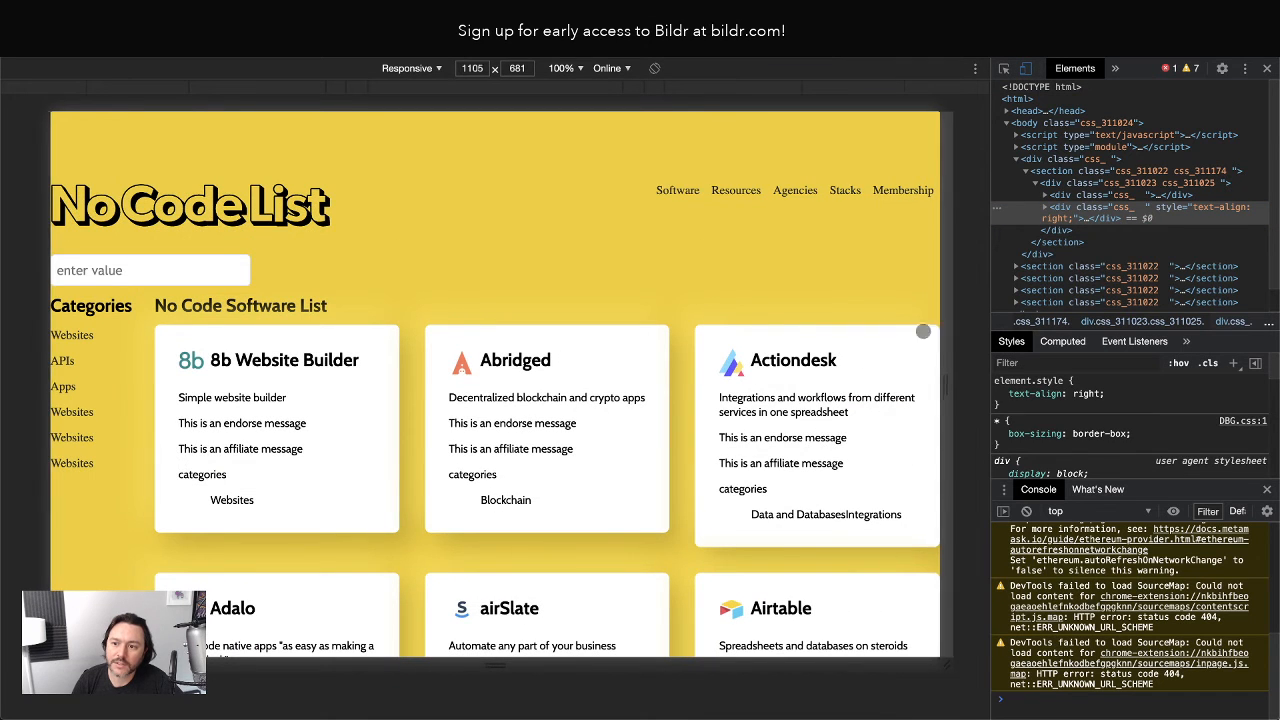
{"action": "left_click_drag", "start_coordinate": [945, 331], "coordinate": [648, 321]}
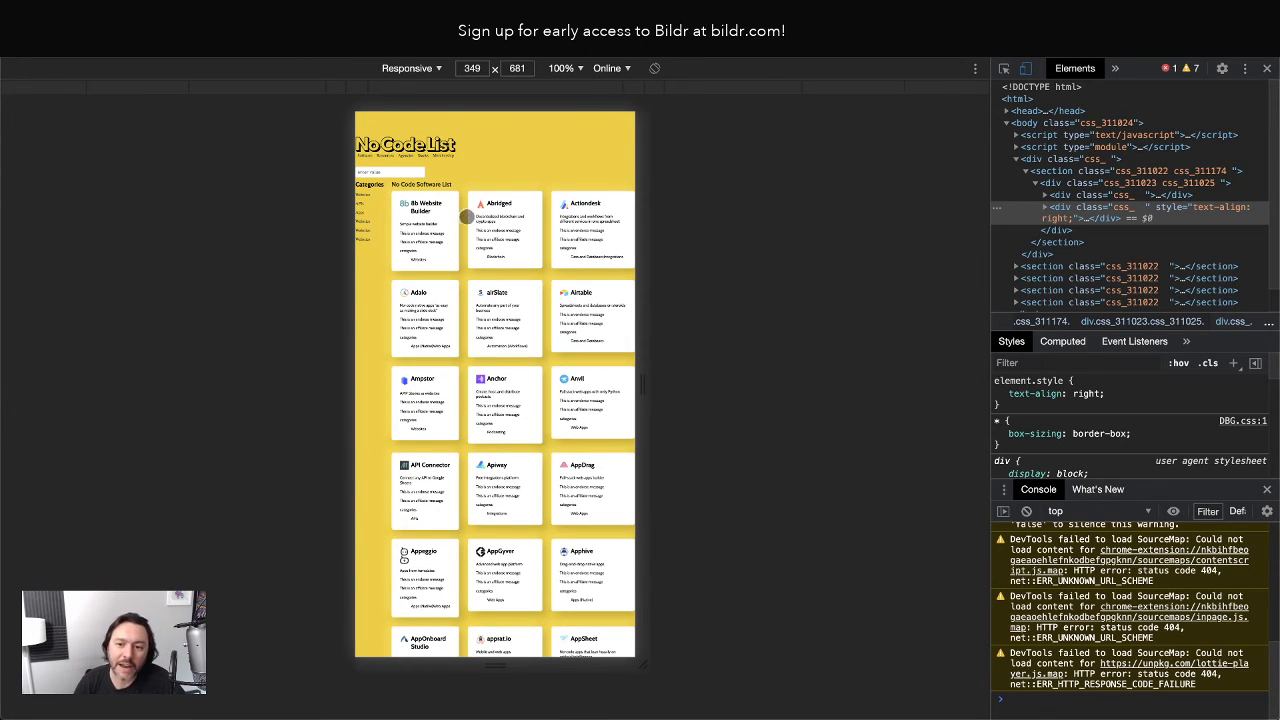
{"action": "left_click_drag", "start_coordinate": [647, 223], "coordinate": [644, 222]}
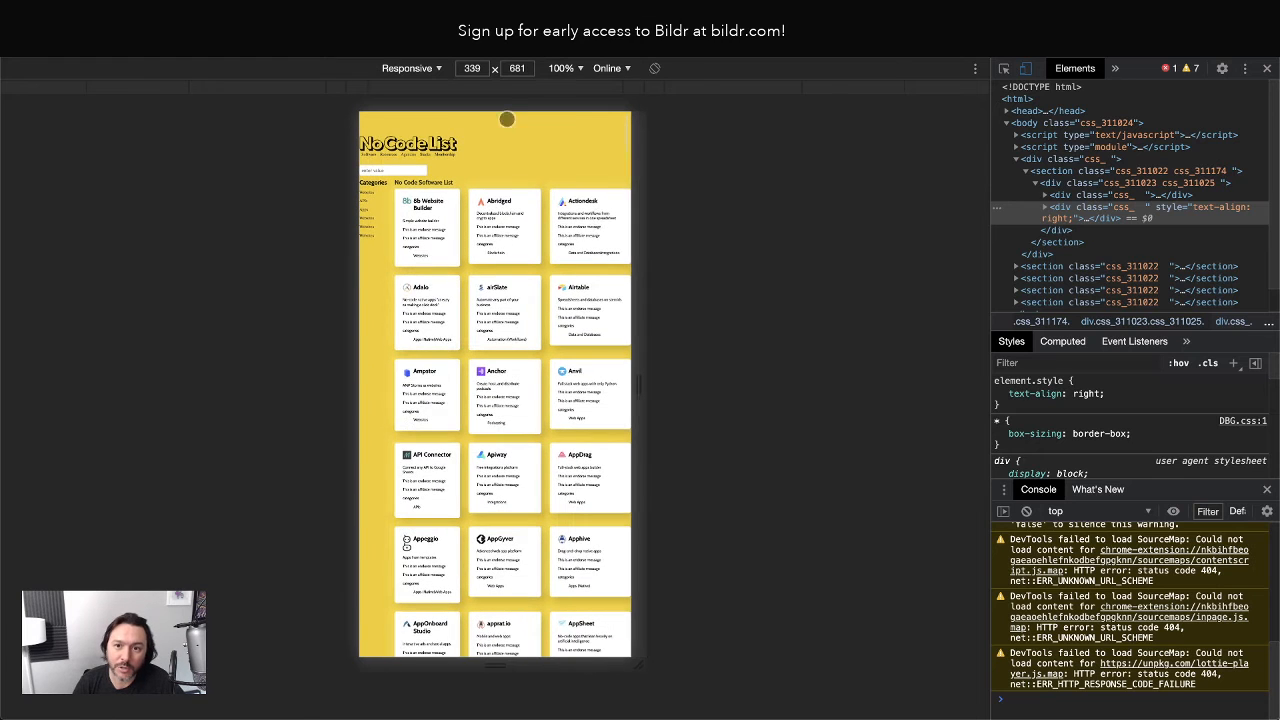
Preview the original site in a responsive viewport about 395 px wide and check its category filter.
{"action": "left_click", "coordinate": [494, 14]}
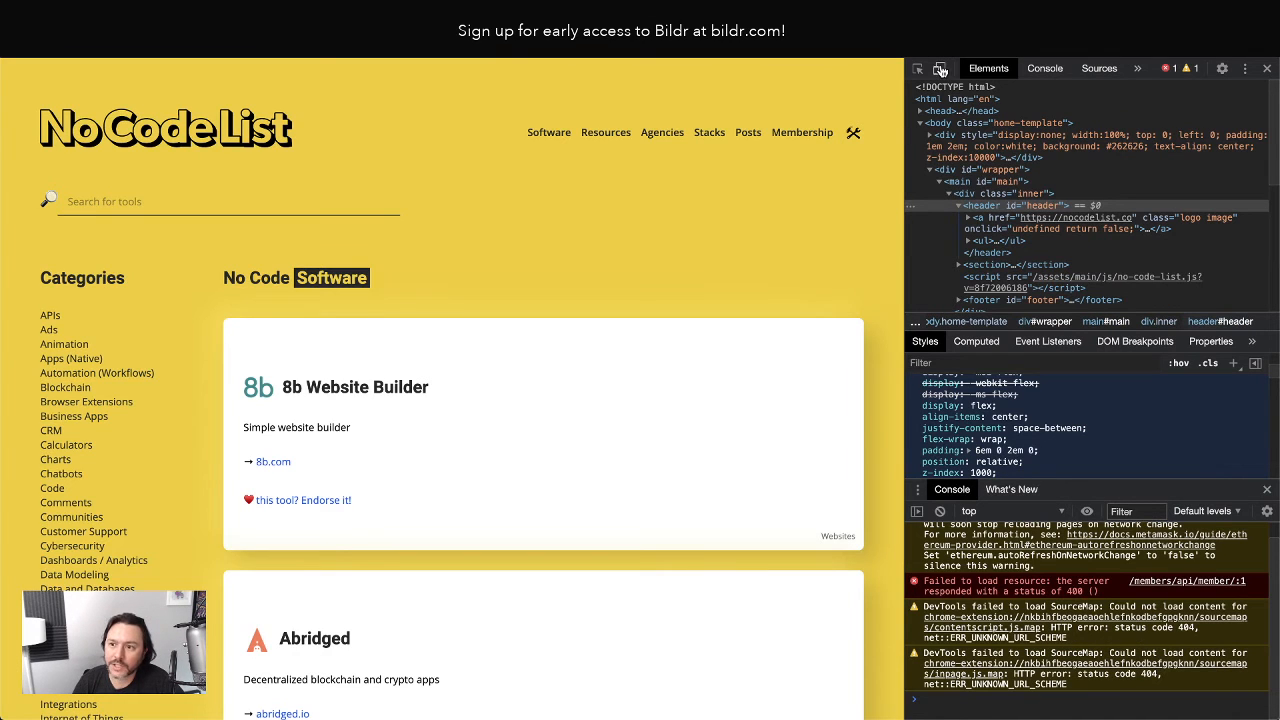
{"action": "left_click", "coordinate": [938, 68]}
{"action": "left_click_drag", "start_coordinate": [893, 225], "coordinate": [617, 228]}
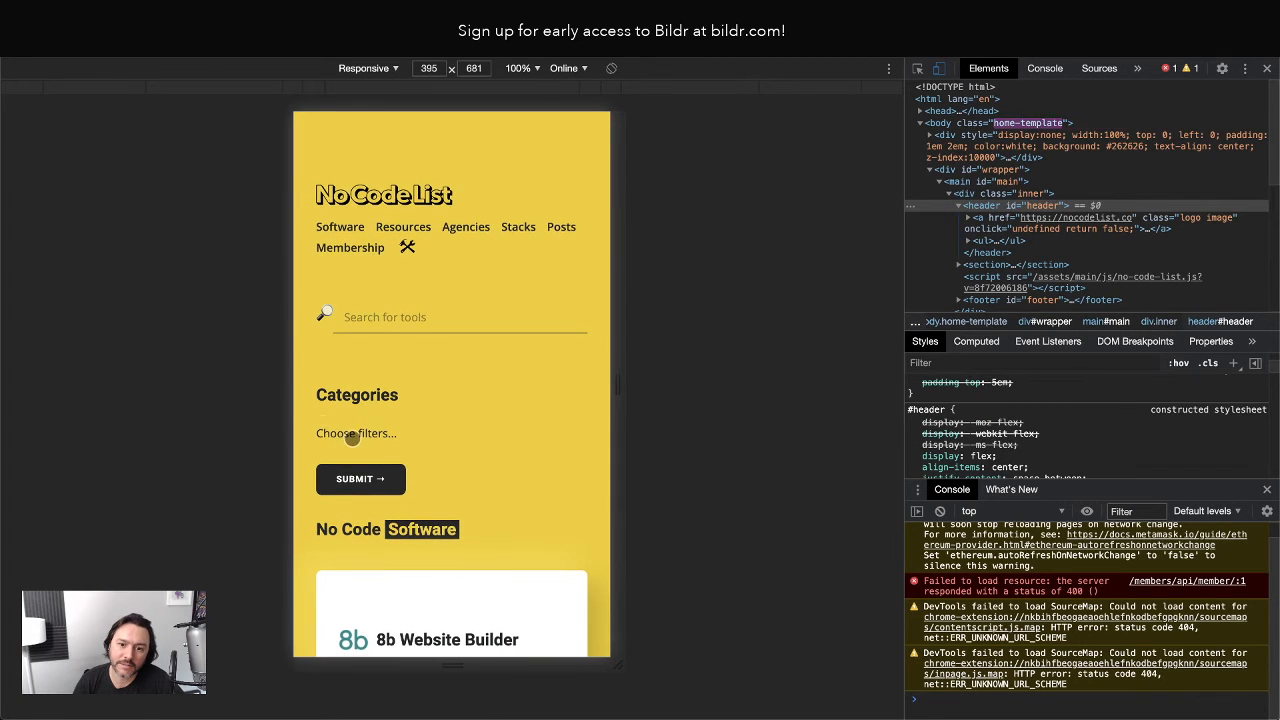
{"action": "left_click", "coordinate": [352, 435]}
{"action": "left_click", "coordinate": [330, 356]}
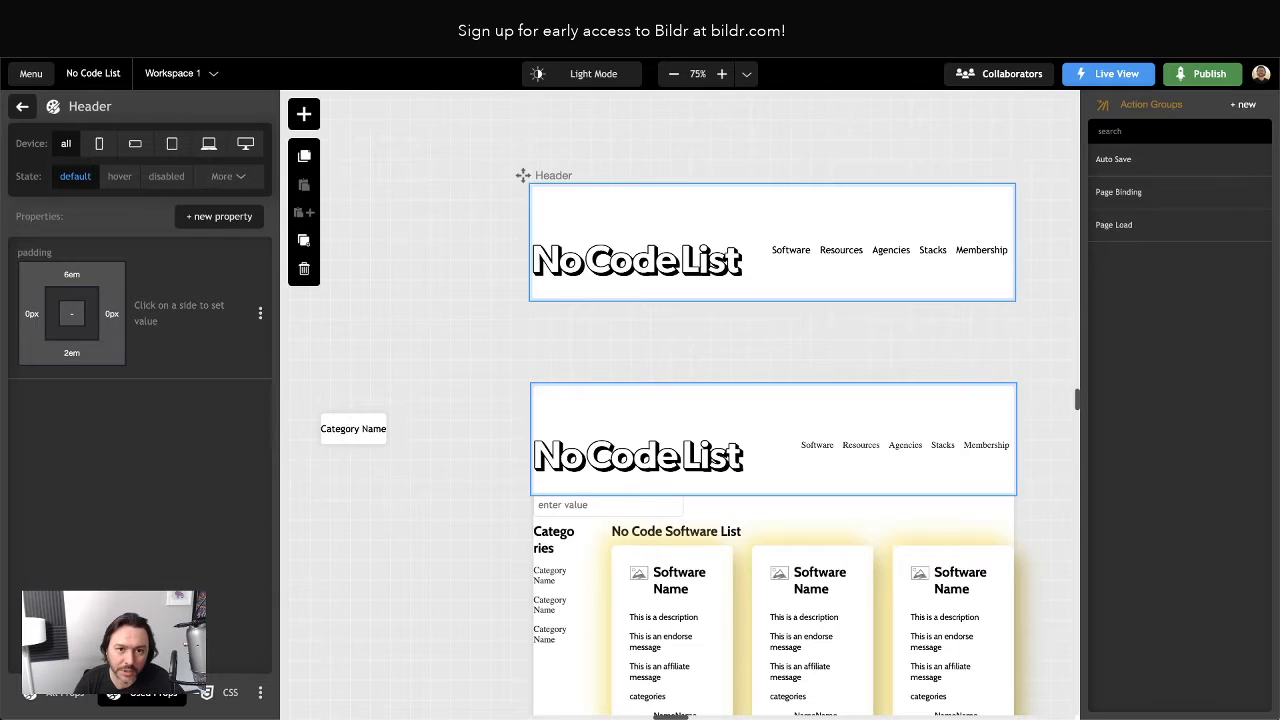
{"action": "scroll", "coordinate": [441, 266], "scroll_direction": "down", "scroll_amount": 1}
{"action": "scroll", "coordinate": [441, 272], "scroll_direction": "right", "scroll_amount": 1}
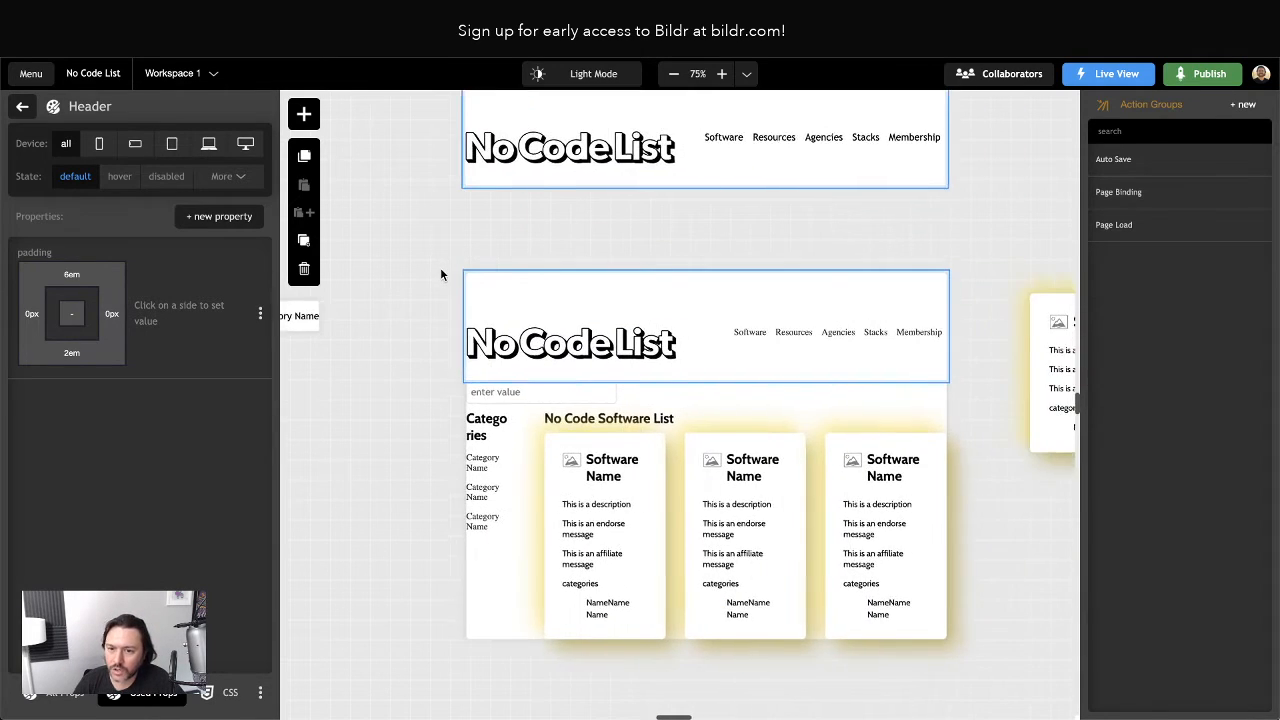
{"action": "scroll", "coordinate": [441, 272], "scroll_direction": "up", "scroll_amount": 1}
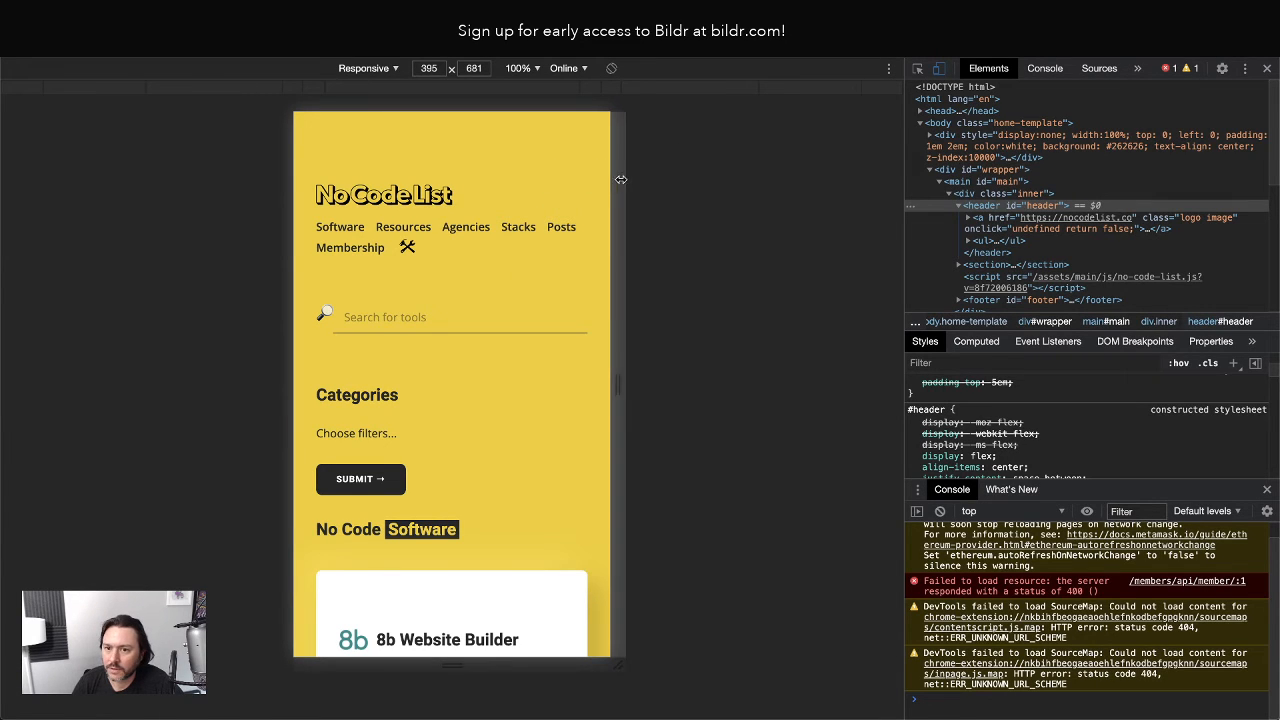
Restore the original site's desktop view and inspect the styles of its wrapper, main and inner containers.
{"action": "left_click", "coordinate": [938, 68]}
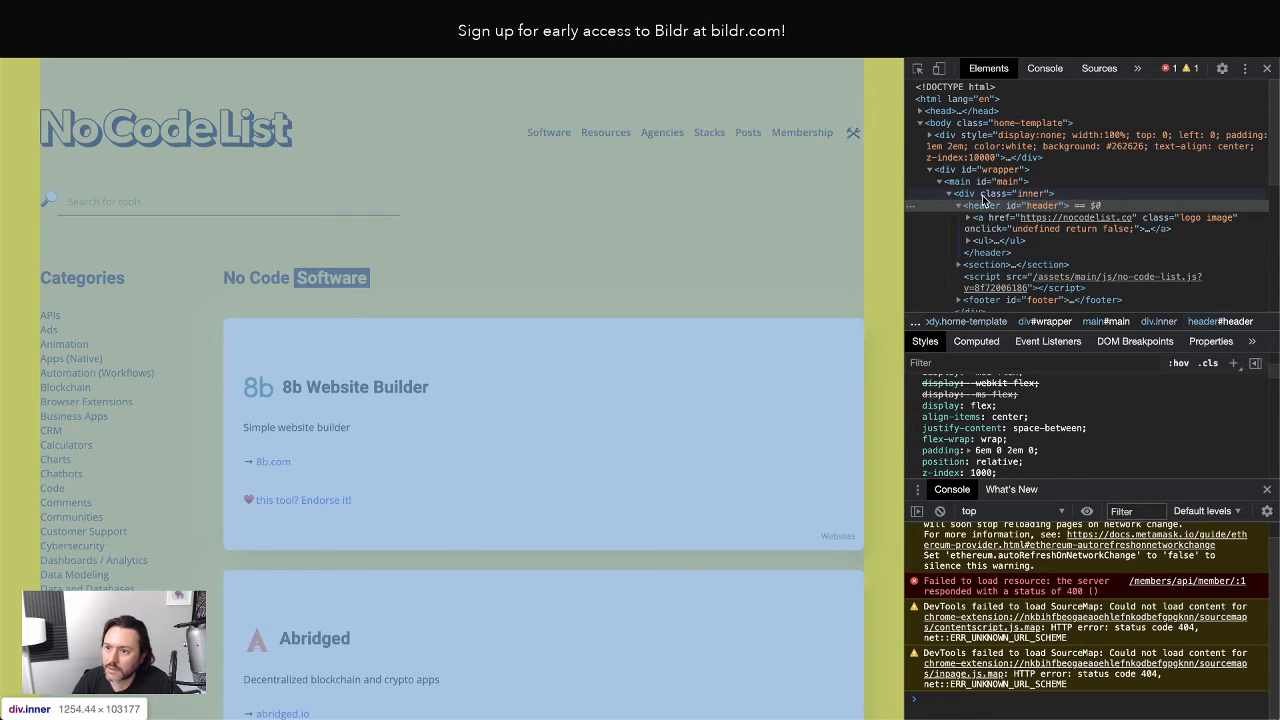
{"action": "left_click", "coordinate": [983, 194]}
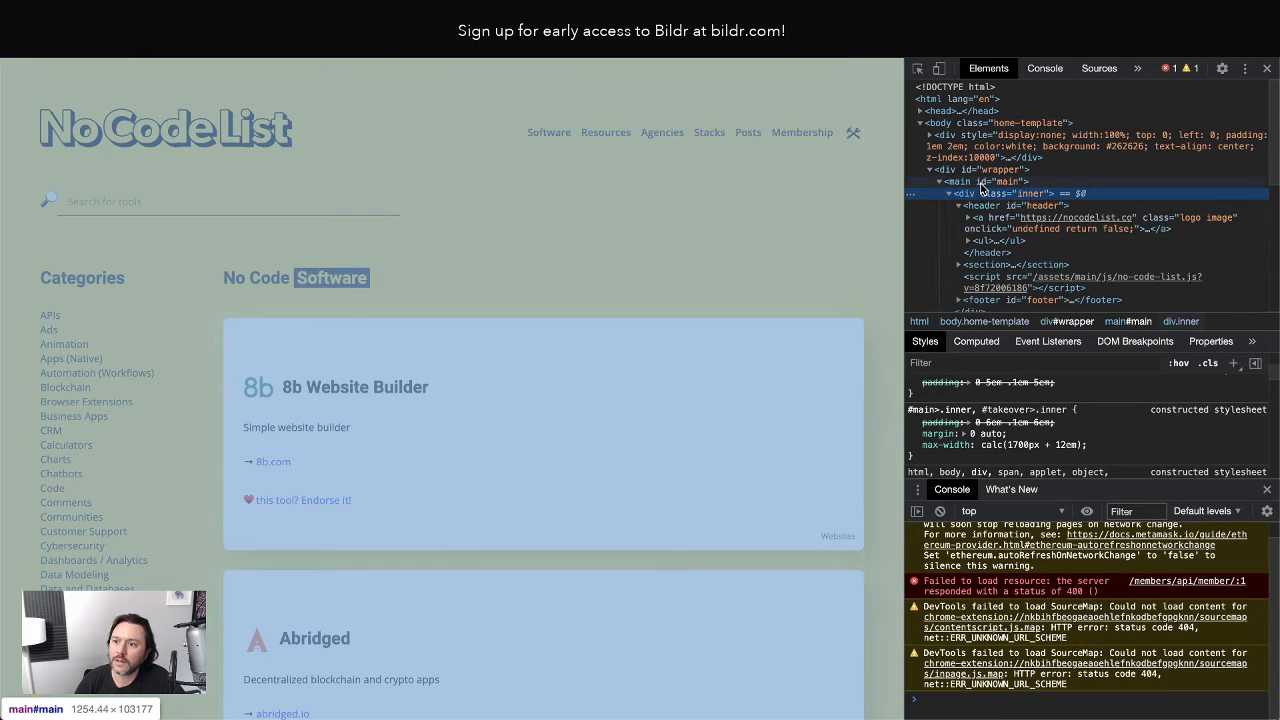
{"action": "left_click", "coordinate": [983, 183]}
{"action": "left_click", "coordinate": [980, 170]}
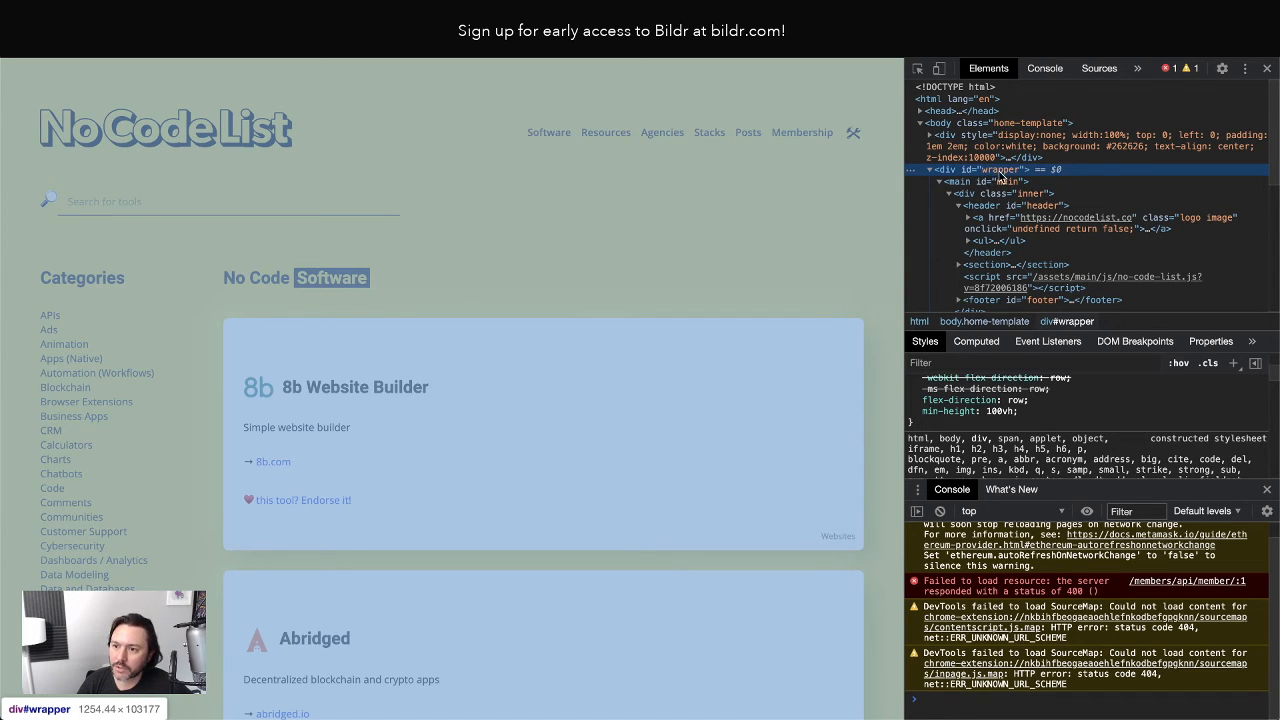
{"action": "left_click", "coordinate": [993, 183]}
{"action": "left_click", "coordinate": [994, 194]}
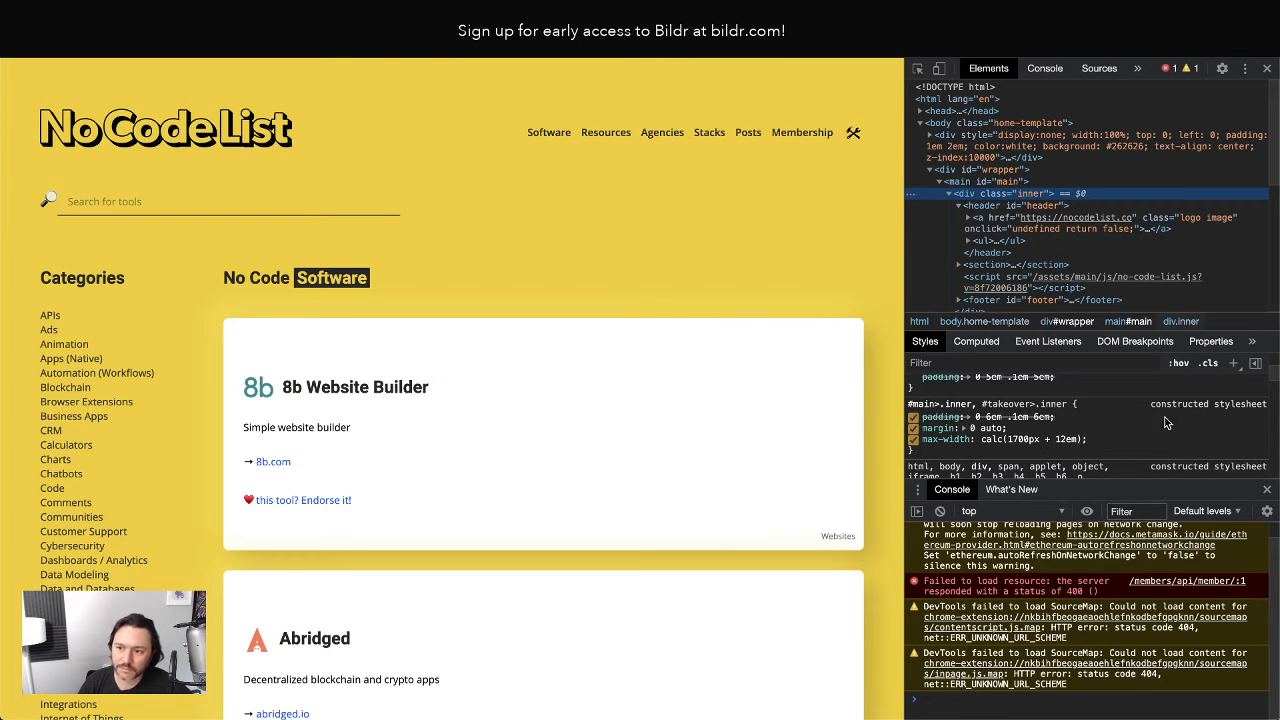
Examine the inner container's padding rules and the screen-width breakpoints of their media queries.
{"action": "scroll", "coordinate": [1157, 428], "scroll_direction": "up", "scroll_amount": 3}
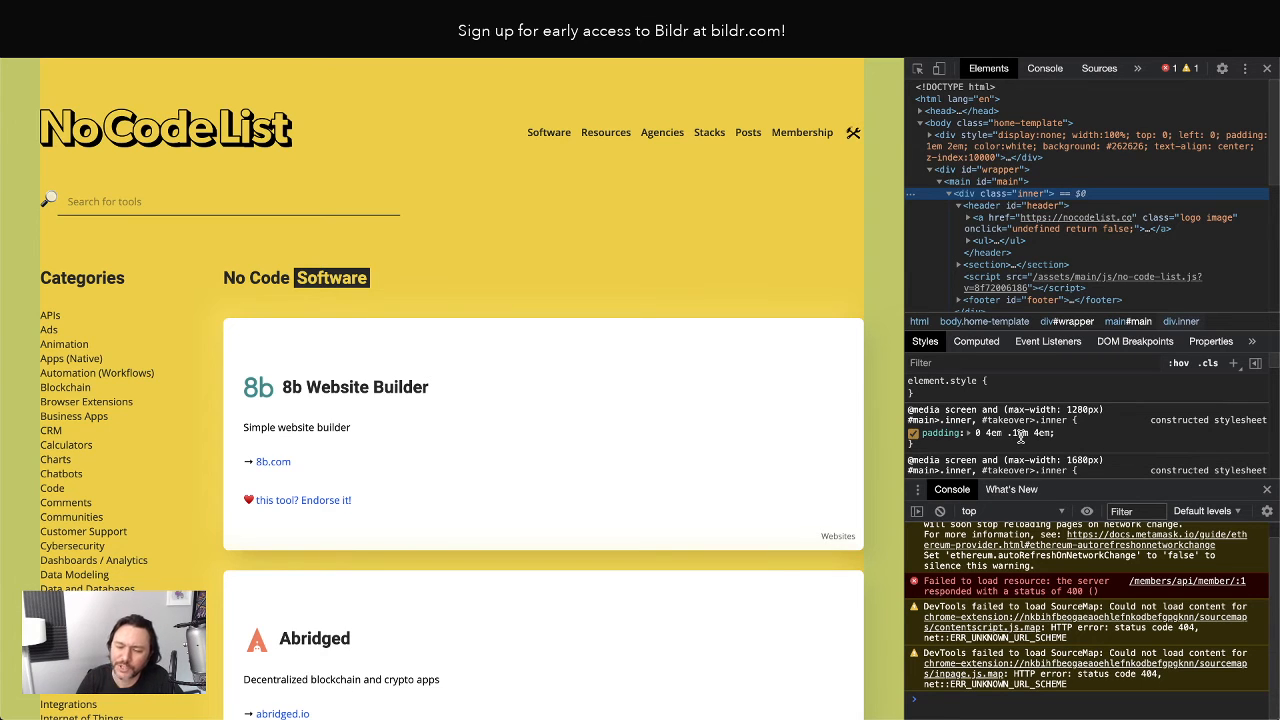
{"action": "scroll", "coordinate": [577, 400], "scroll_direction": "down", "scroll_amount": 10}
{"action": "scroll", "coordinate": [577, 400], "scroll_direction": "up", "scroll_amount": 15}
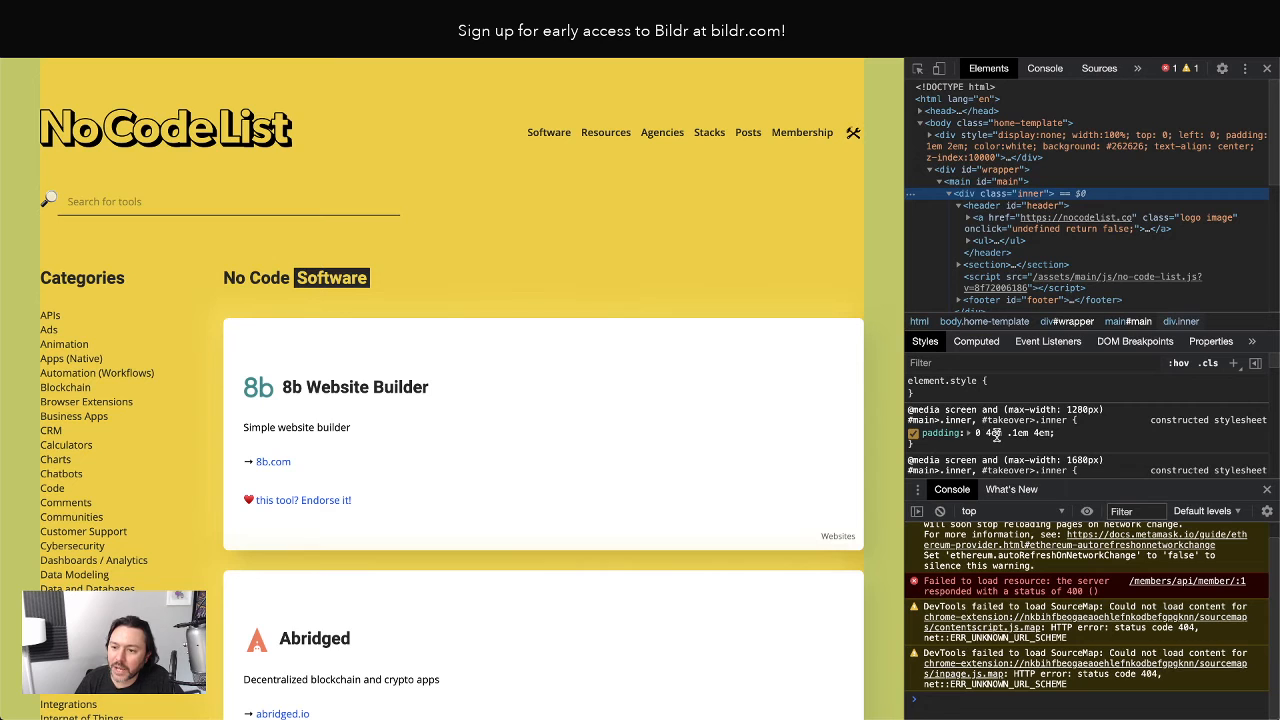
{"action": "scroll", "coordinate": [996, 434], "scroll_direction": "down", "scroll_amount": 2}
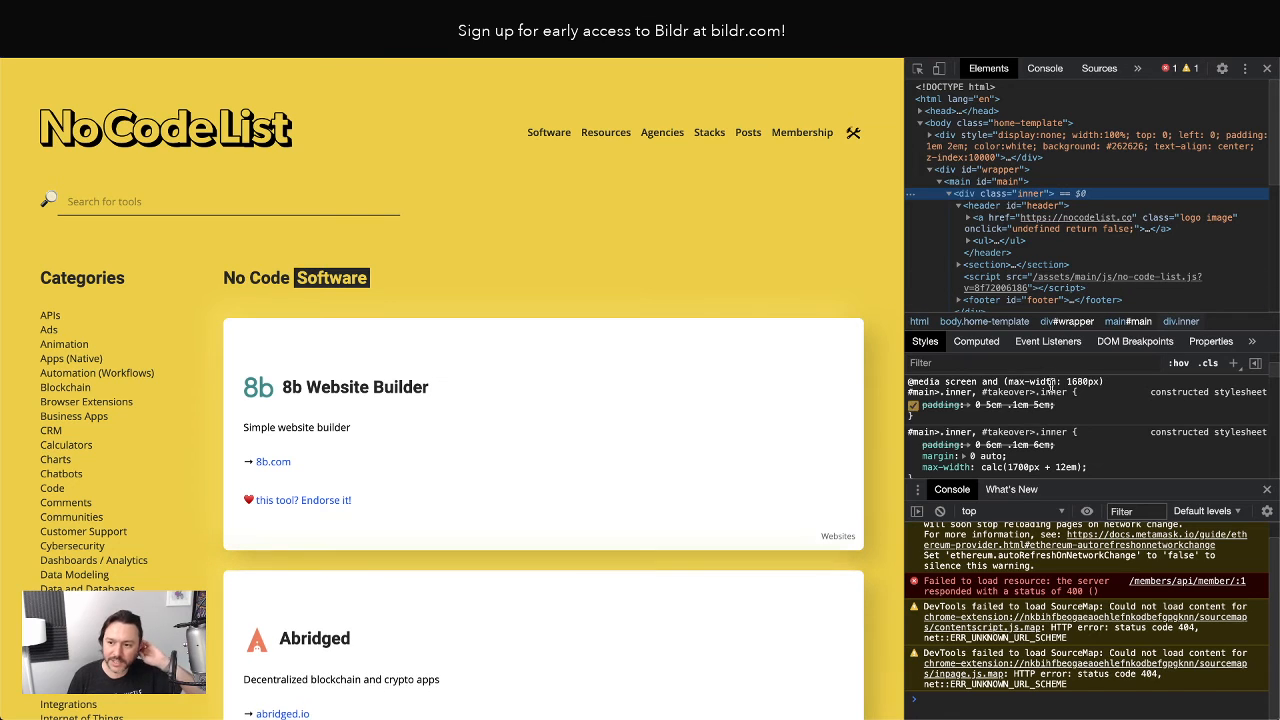
{"action": "scroll", "coordinate": [1045, 404], "scroll_direction": "up", "scroll_amount": 2}
{"action": "scroll", "coordinate": [1006, 415], "scroll_direction": "down", "scroll_amount": 1}
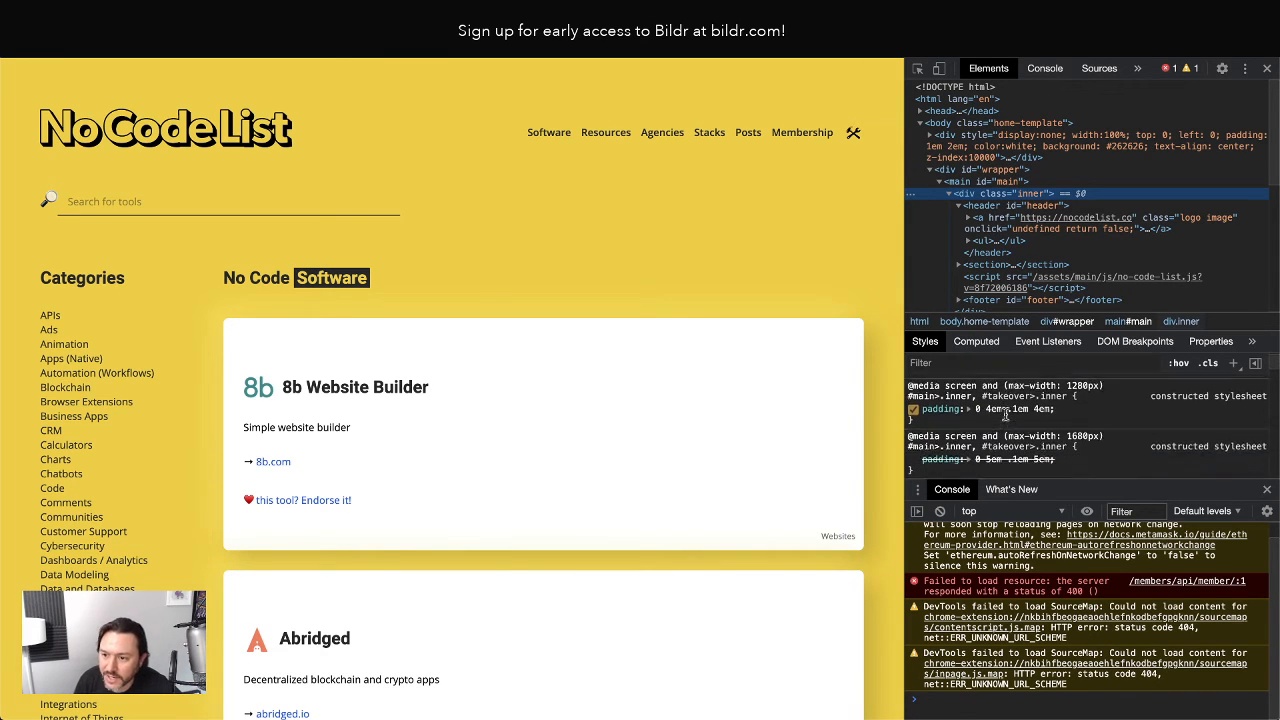
{"action": "scroll", "coordinate": [1006, 416], "scroll_direction": "down", "scroll_amount": 1}
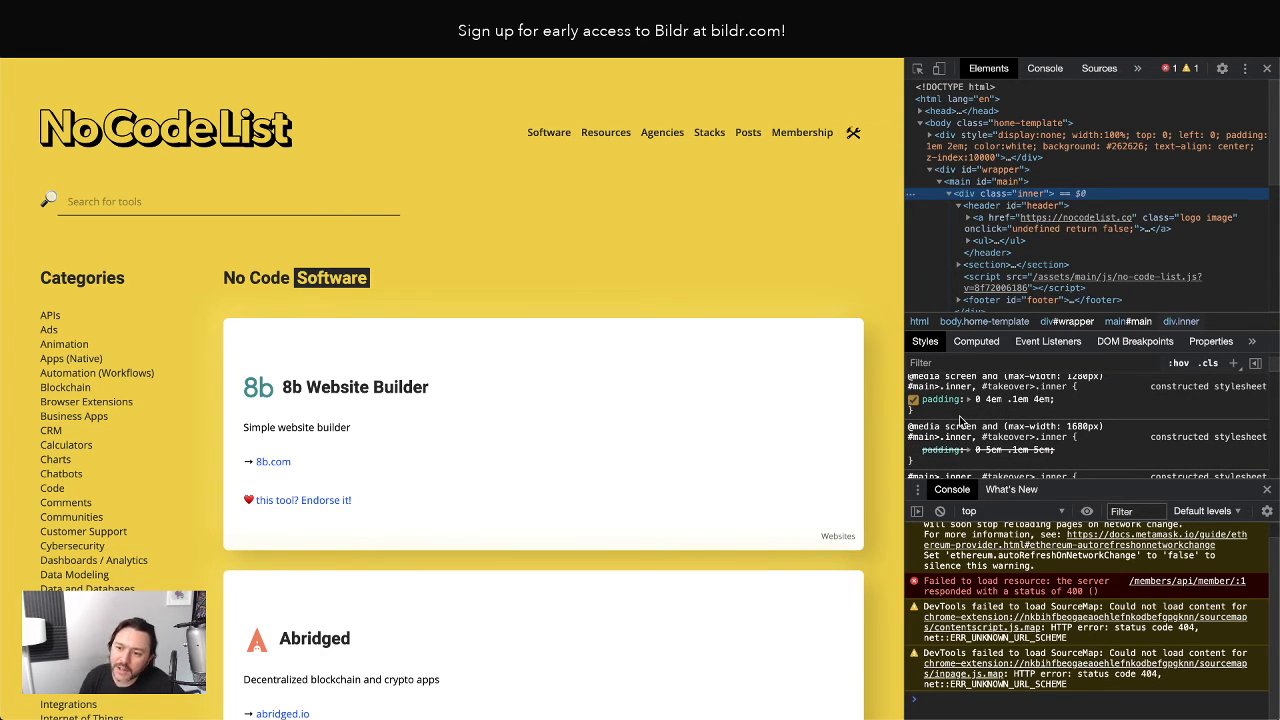
{"action": "scroll", "coordinate": [960, 420], "scroll_direction": "up", "scroll_amount": 2}
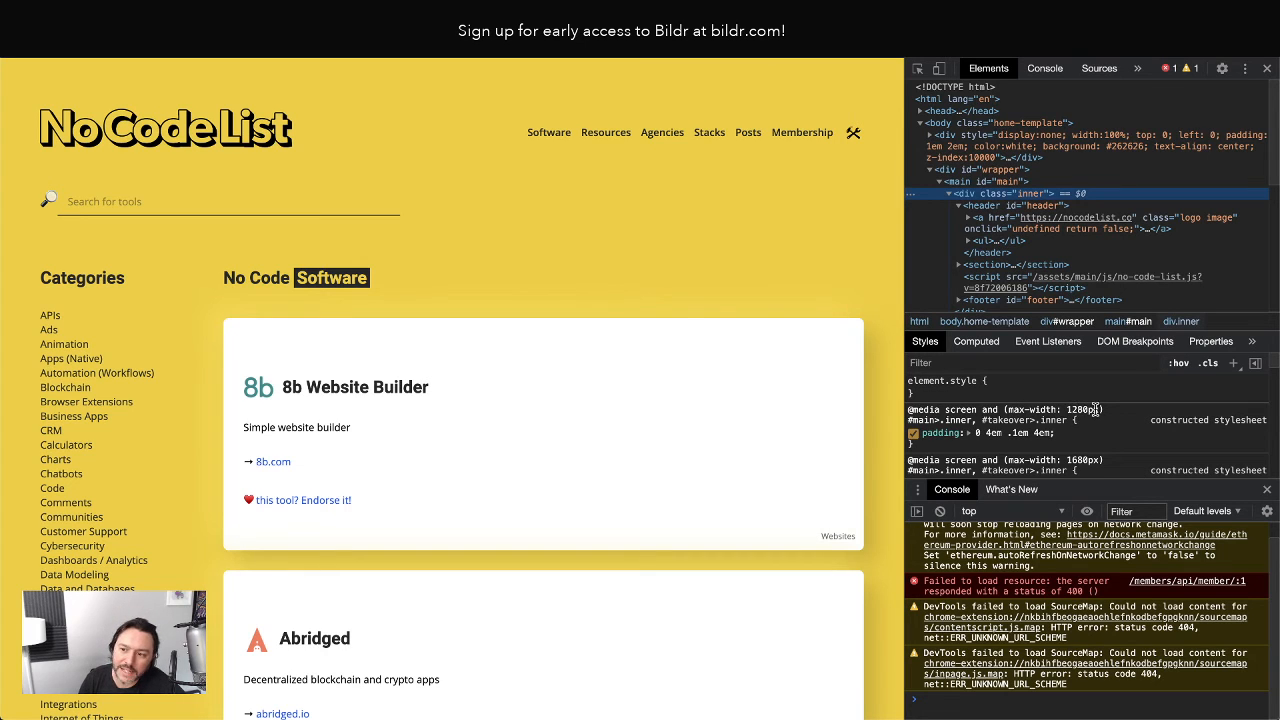
{"action": "left_click", "coordinate": [1050, 412]}
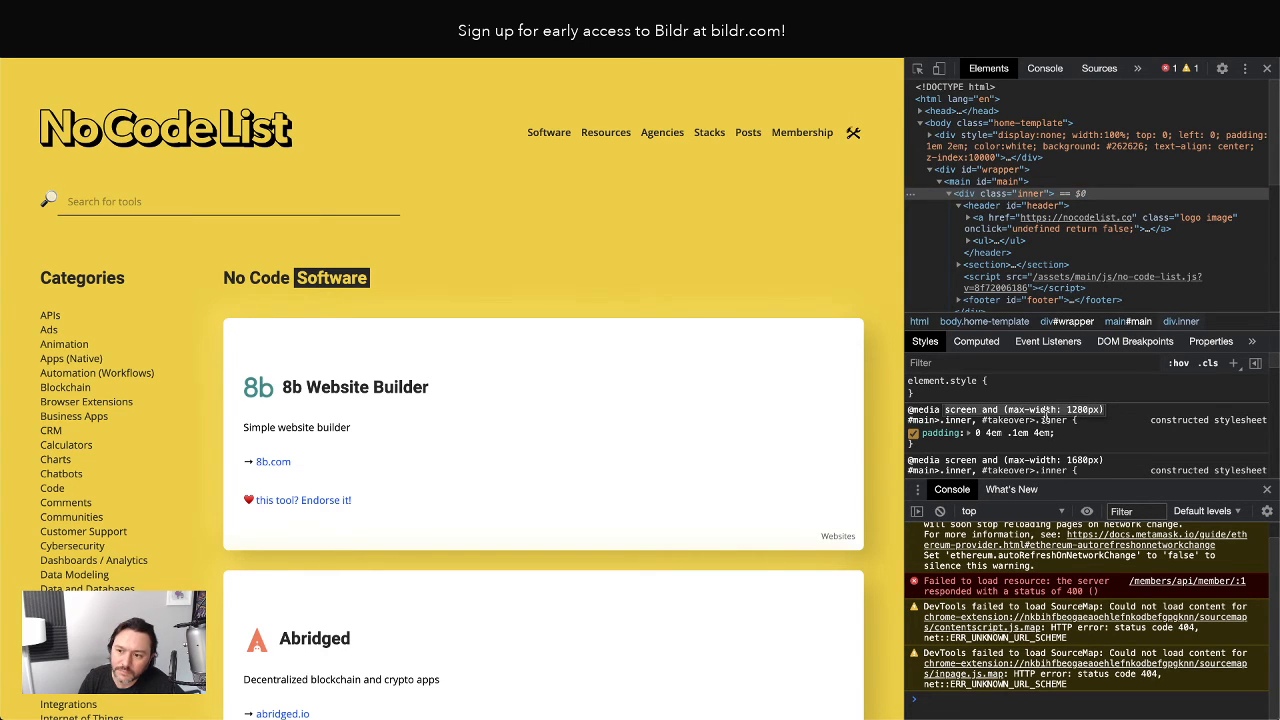
{"action": "scroll", "coordinate": [1000, 446], "scroll_direction": "down", "scroll_amount": 1}
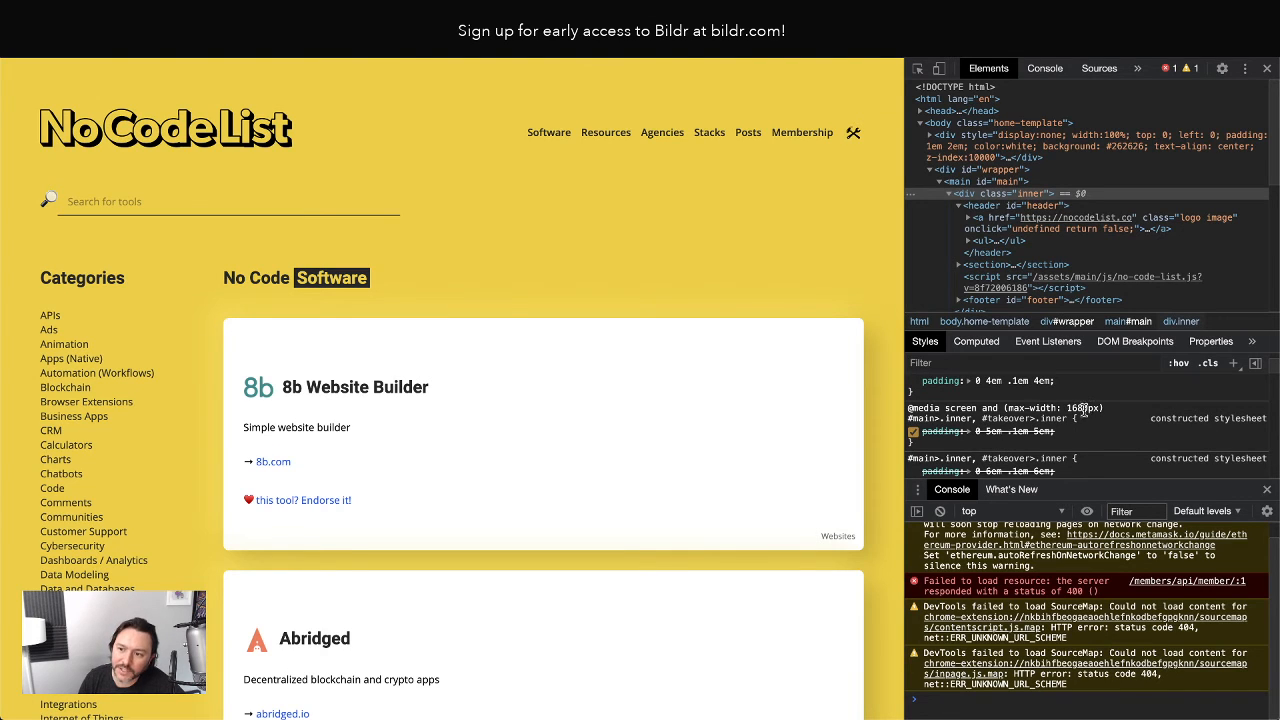
{"action": "scroll", "coordinate": [1066, 408], "scroll_direction": "up", "scroll_amount": 1}
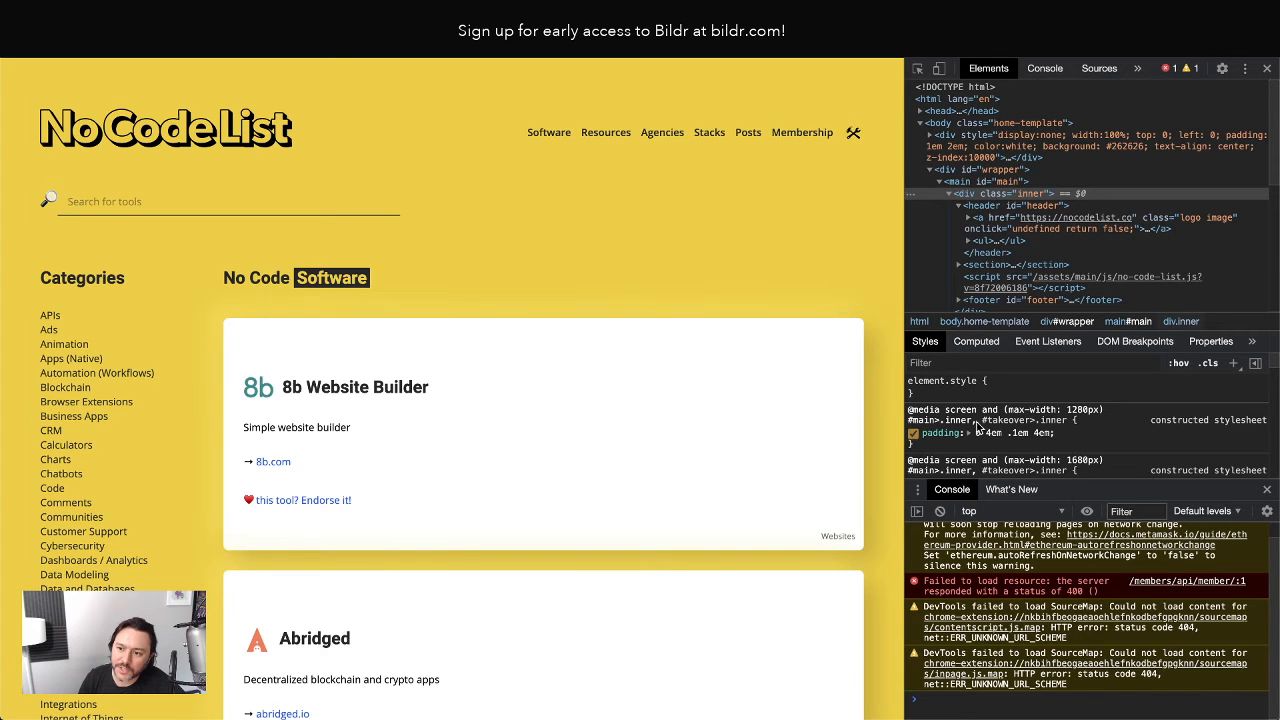
{"action": "scroll", "coordinate": [997, 405], "scroll_direction": "down", "scroll_amount": 2}
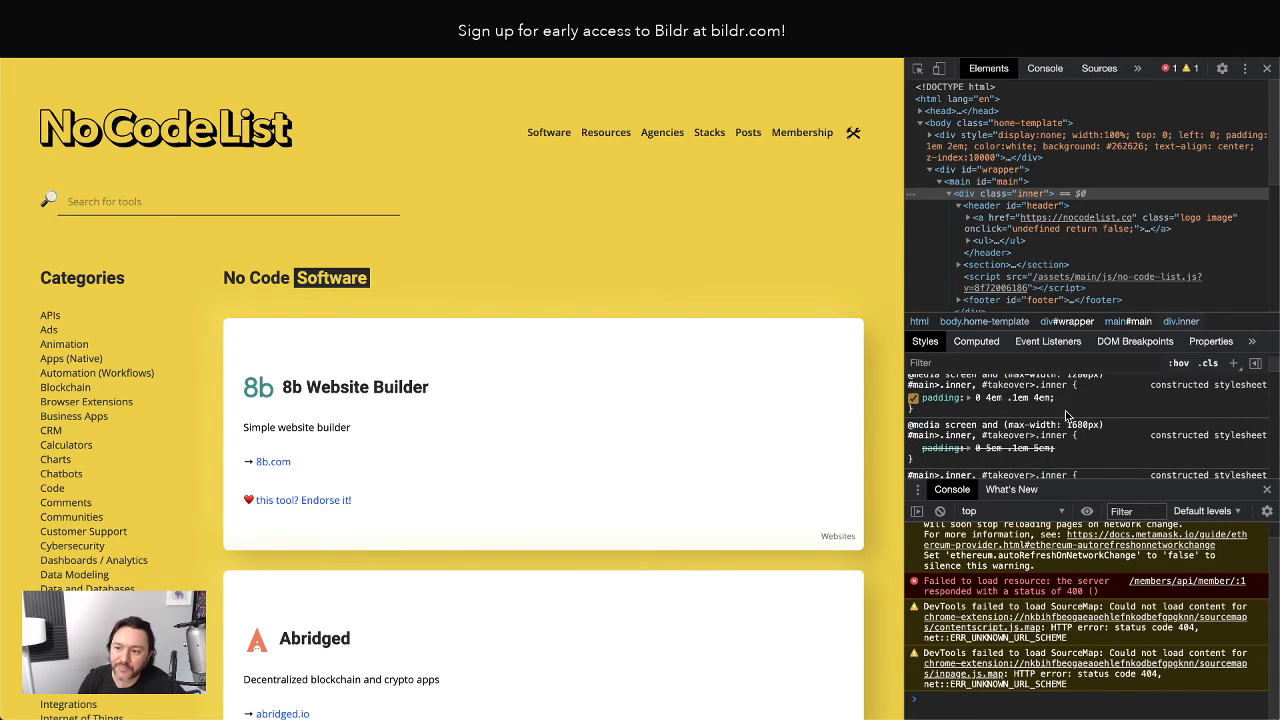
{"action": "scroll", "coordinate": [990, 445], "scroll_direction": "down", "scroll_amount": 1}
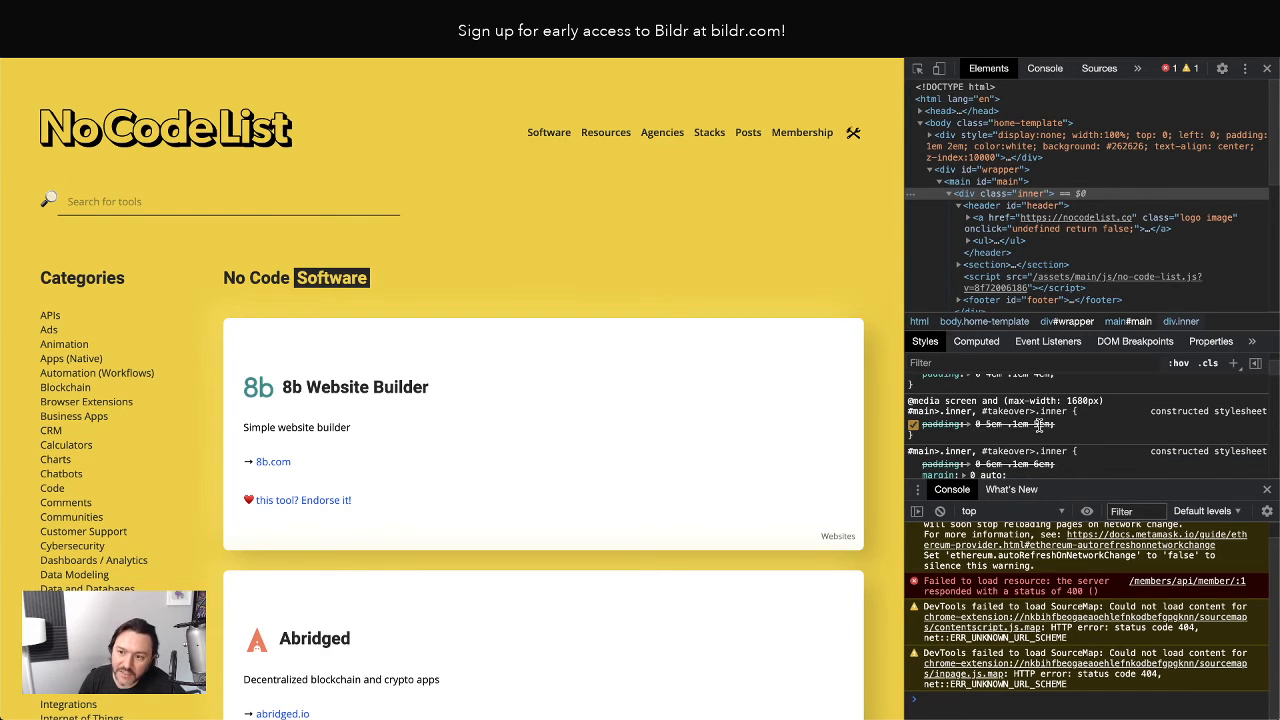
Review the inner container's base padding, margin and max-width rules alongside the site's reset styles.
{"action": "scroll", "coordinate": [1040, 432], "scroll_direction": "down", "scroll_amount": 2}
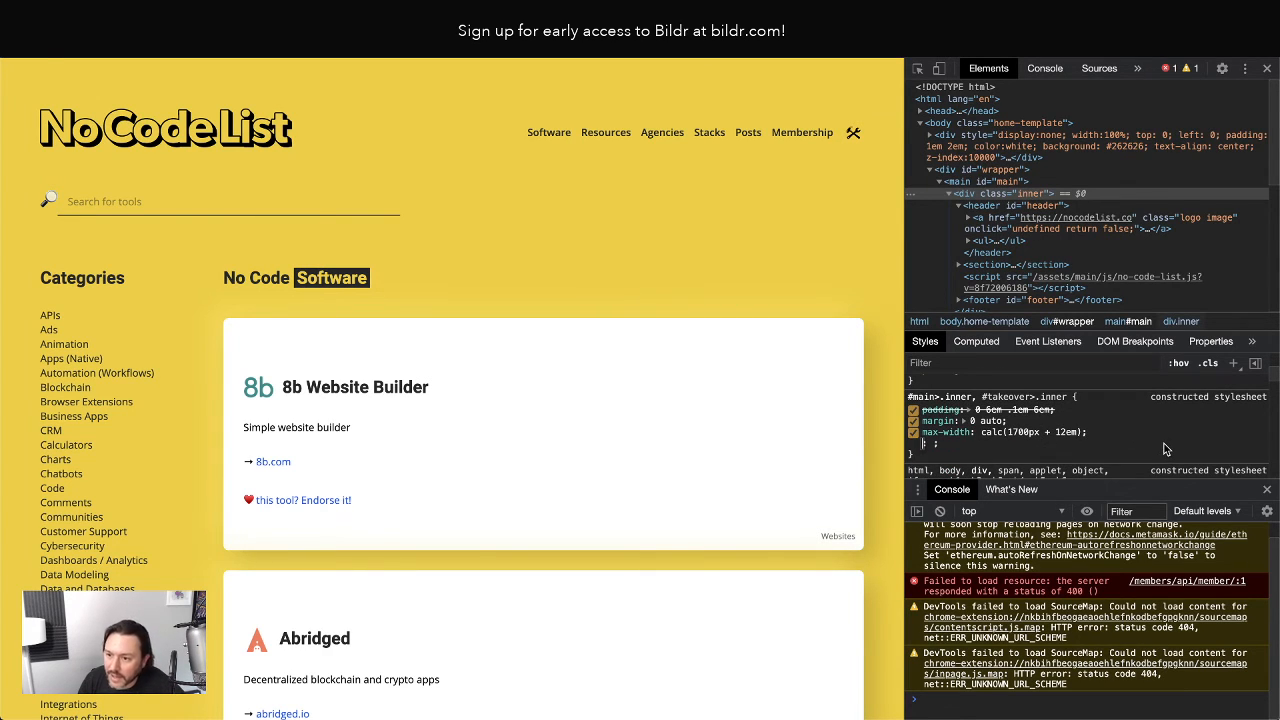
{"action": "scroll", "coordinate": [1110, 430], "scroll_direction": "down", "scroll_amount": 1}
{"action": "scroll", "coordinate": [1108, 430], "scroll_direction": "down", "scroll_amount": 2}
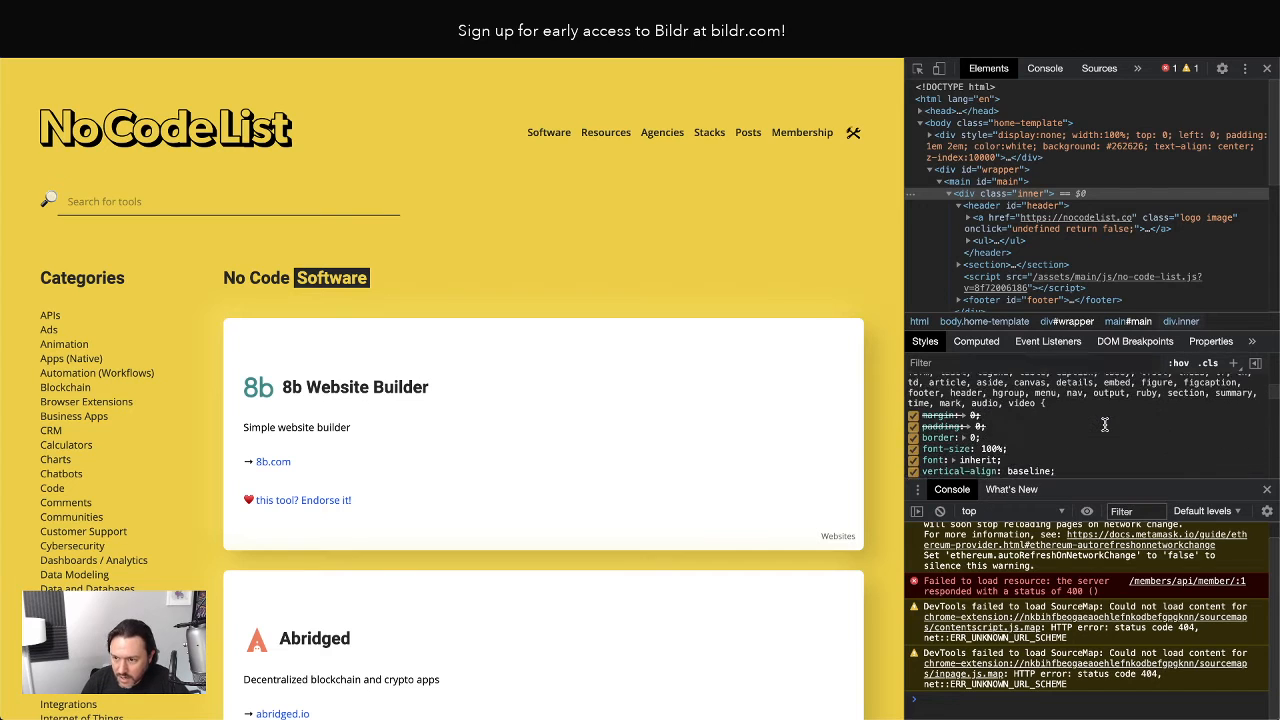
{"action": "scroll", "coordinate": [1106, 430], "scroll_direction": "up", "scroll_amount": 3}
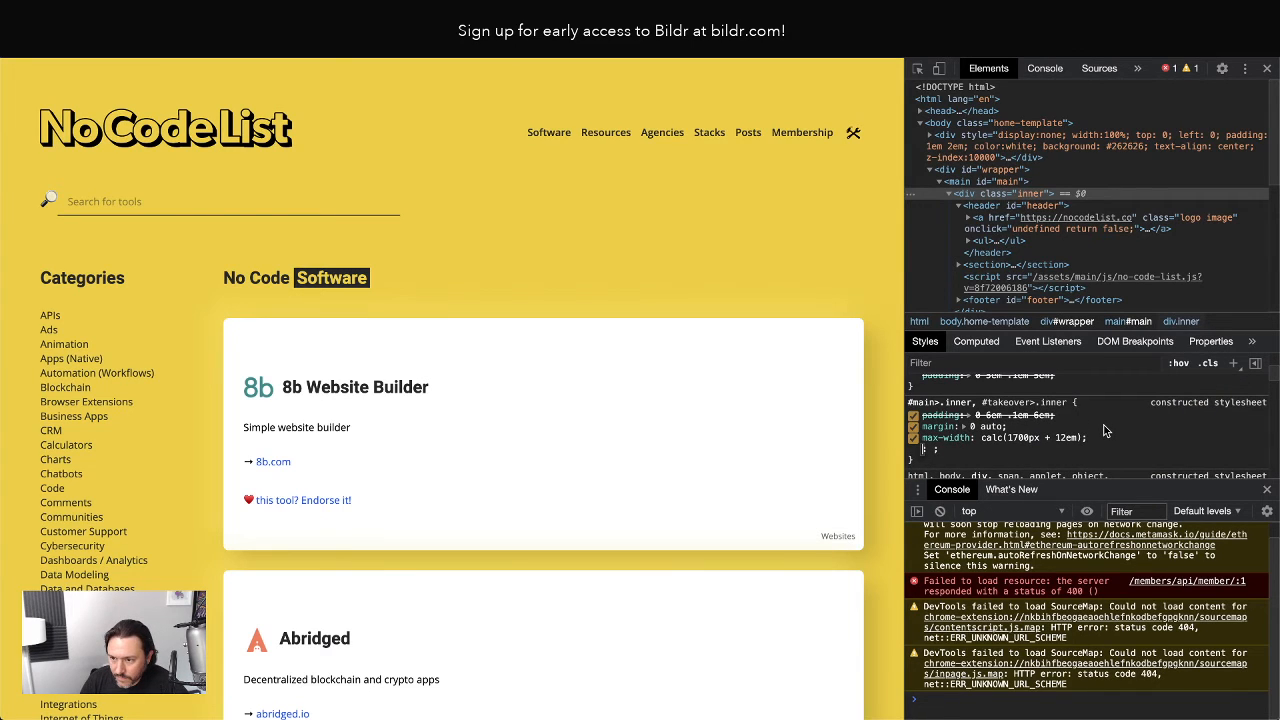
{"action": "scroll", "coordinate": [1105, 430], "scroll_direction": "down", "scroll_amount": 3}
{"action": "scroll", "coordinate": [1105, 430], "scroll_direction": "up", "scroll_amount": 3}
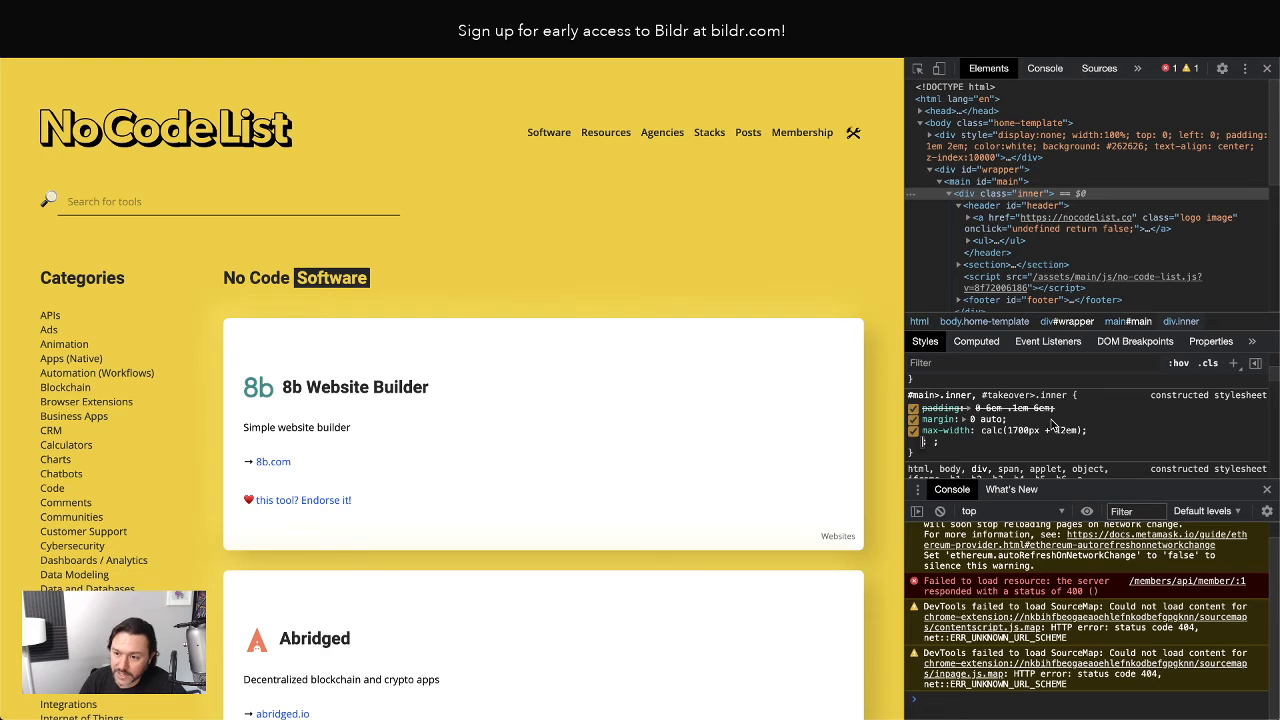
{"action": "scroll", "coordinate": [1052, 422], "scroll_direction": "down", "scroll_amount": 3}
{"action": "scroll", "coordinate": [1050, 420], "scroll_direction": "up", "scroll_amount": 4}
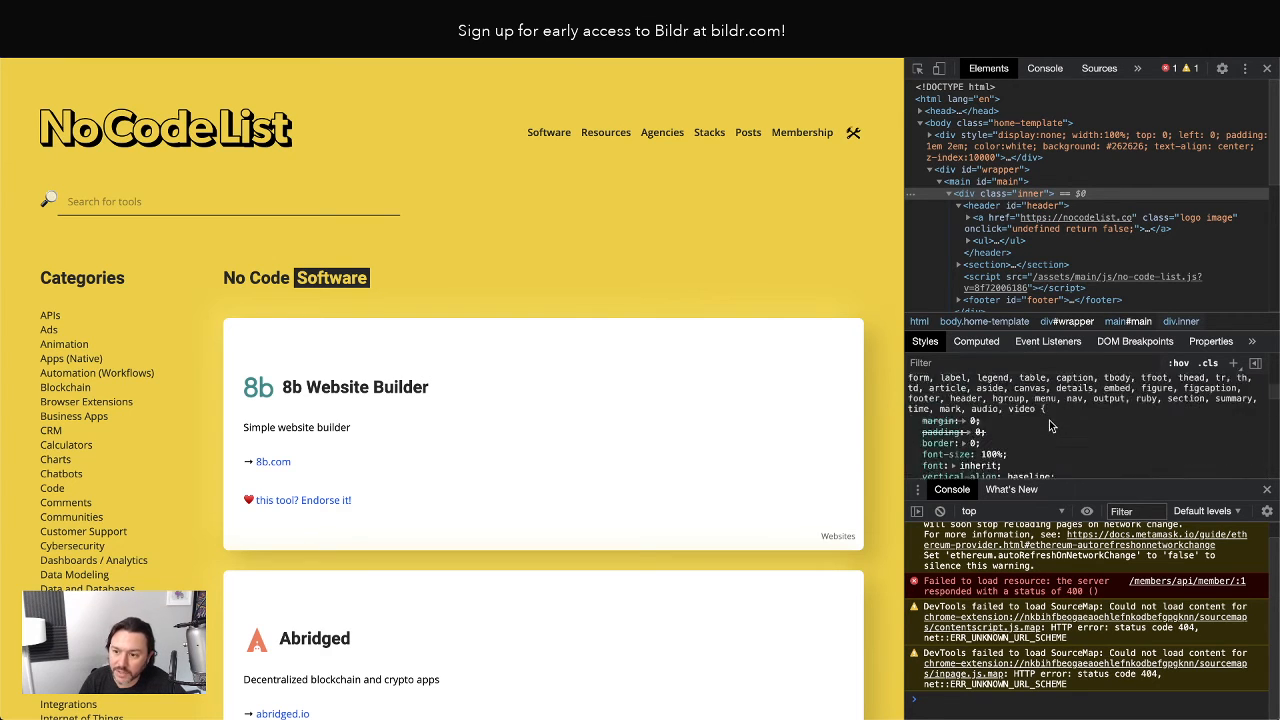
{"action": "scroll", "coordinate": [1050, 426], "scroll_direction": "up", "scroll_amount": 2}
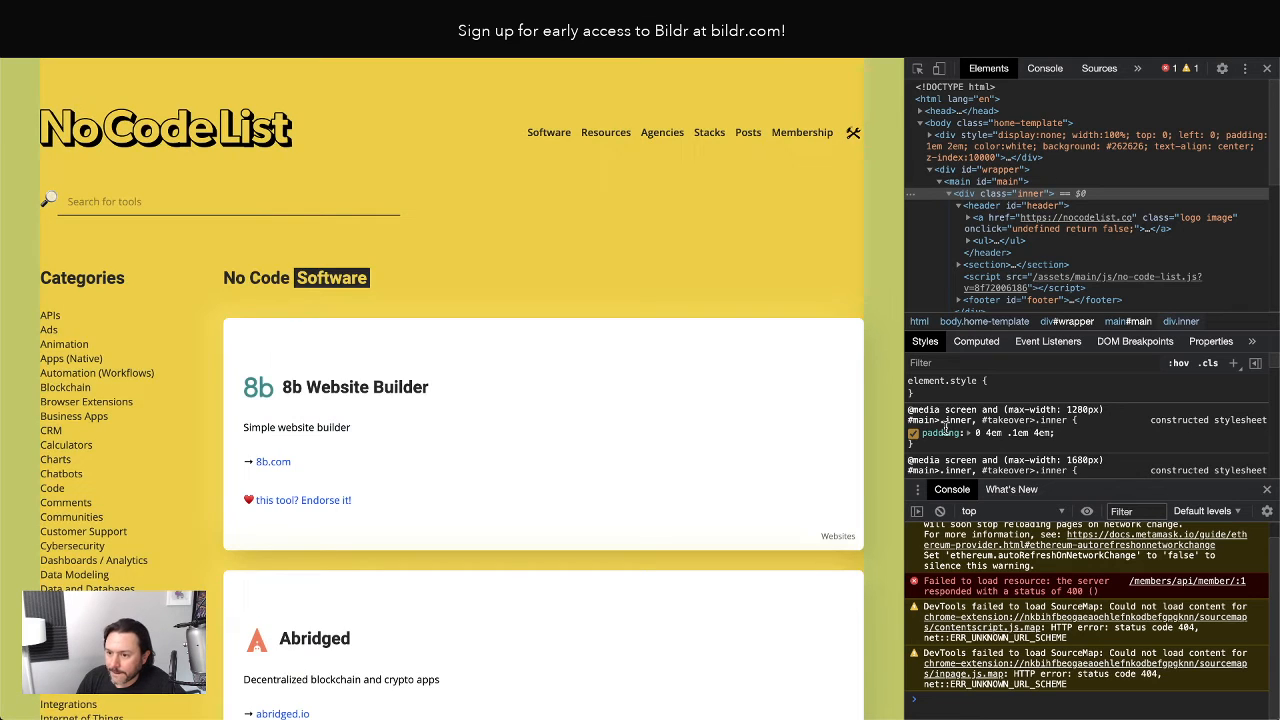
Compare the inner container's media-query padding with its base padding, margin and max-width rules and the reset styles below them.
{"action": "scroll", "coordinate": [990, 430], "scroll_direction": "down", "scroll_amount": 4}
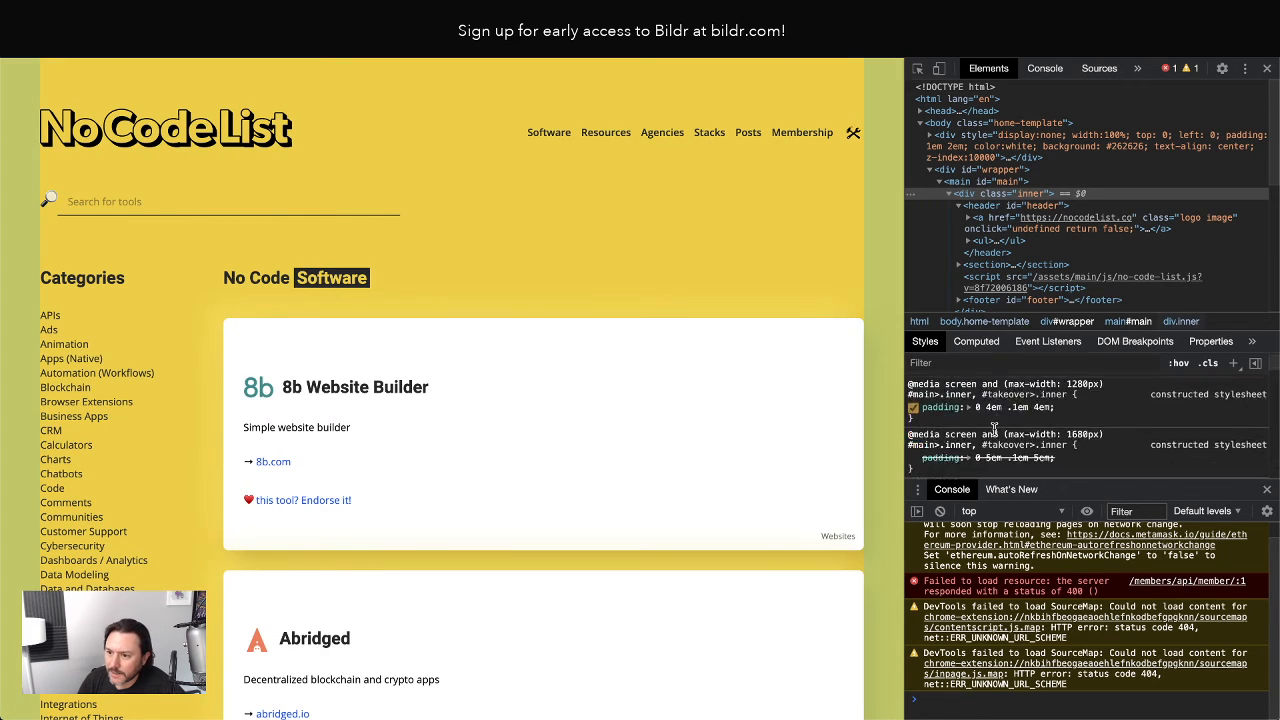
{"action": "scroll", "coordinate": [996, 433], "scroll_direction": "down", "scroll_amount": 1}
{"action": "scroll", "coordinate": [994, 431], "scroll_direction": "up", "scroll_amount": 1}
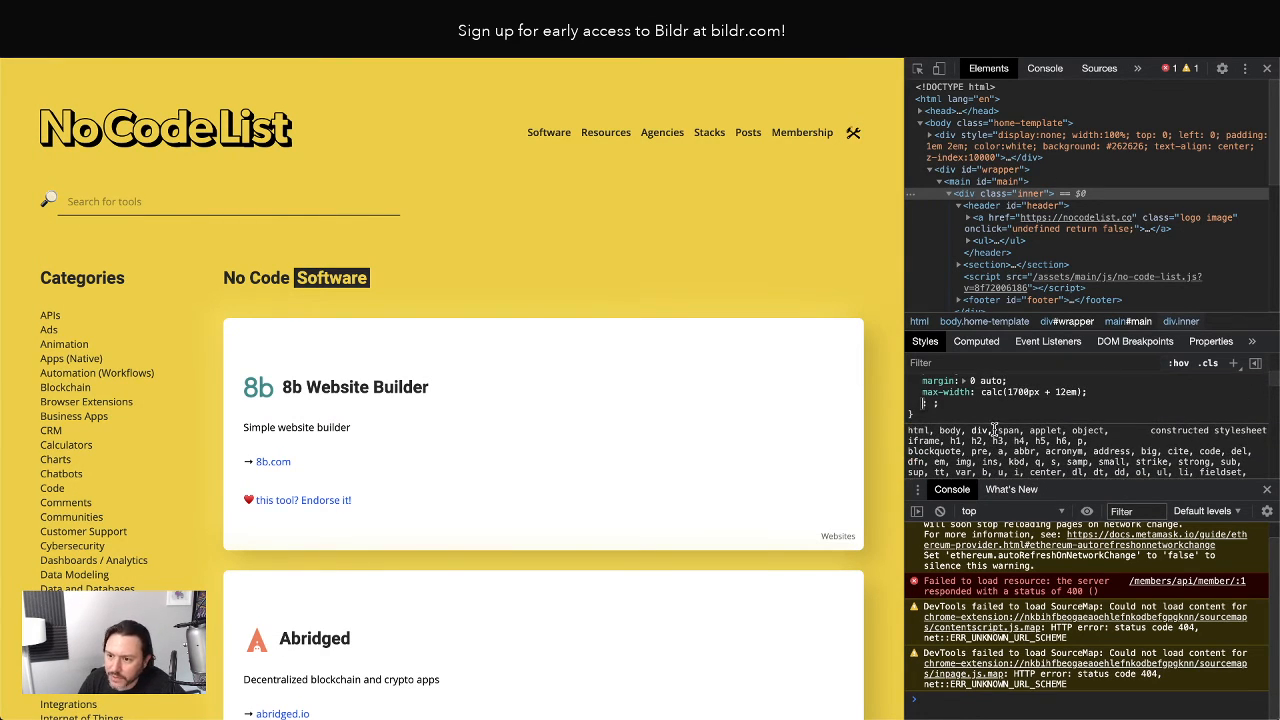
{"action": "scroll", "coordinate": [1010, 440], "scroll_direction": "up", "scroll_amount": 2}
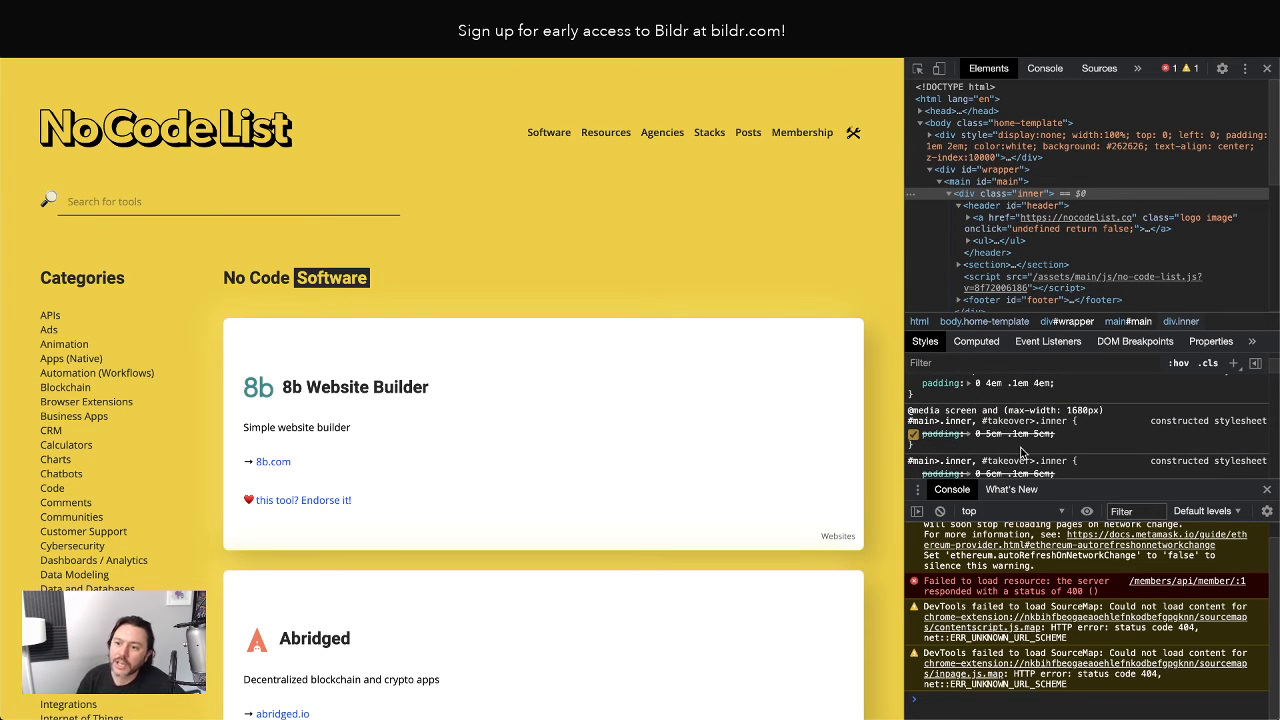
{"action": "scroll", "coordinate": [1018, 448], "scroll_direction": "down", "scroll_amount": 3}
{"action": "left_click", "coordinate": [1008, 431]}
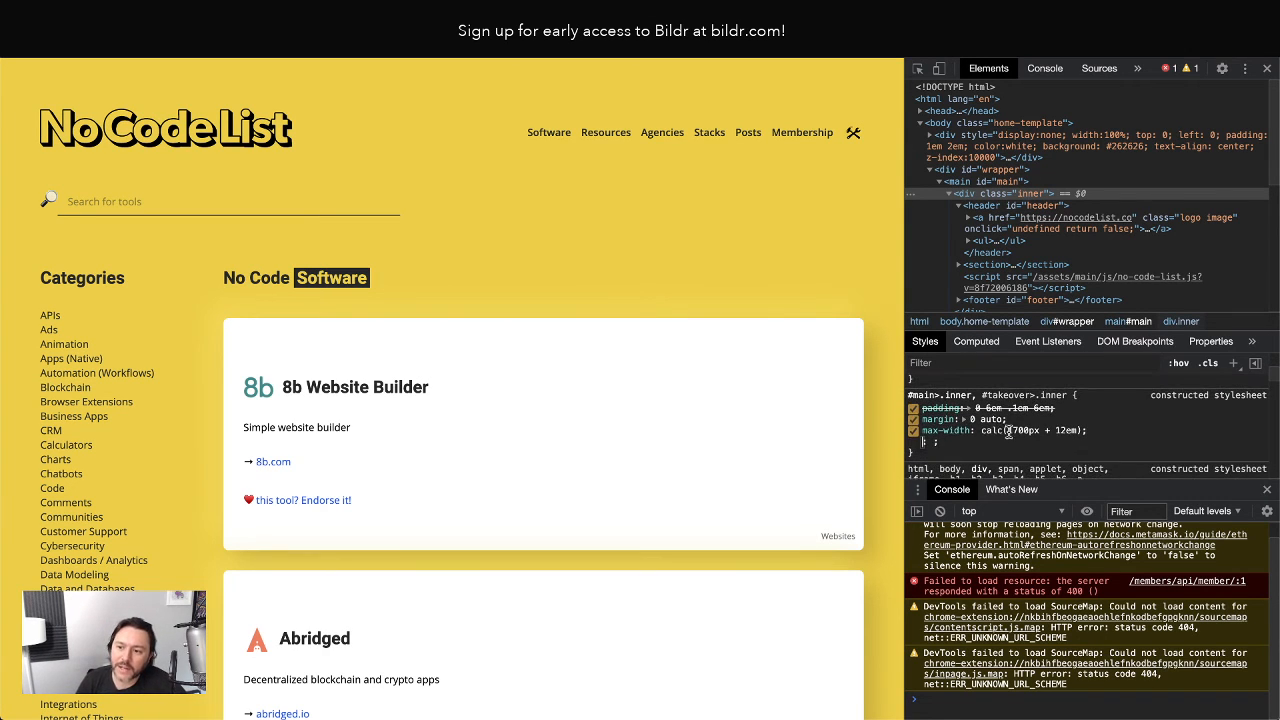
{"action": "scroll", "coordinate": [995, 405], "scroll_direction": "down", "scroll_amount": 3}
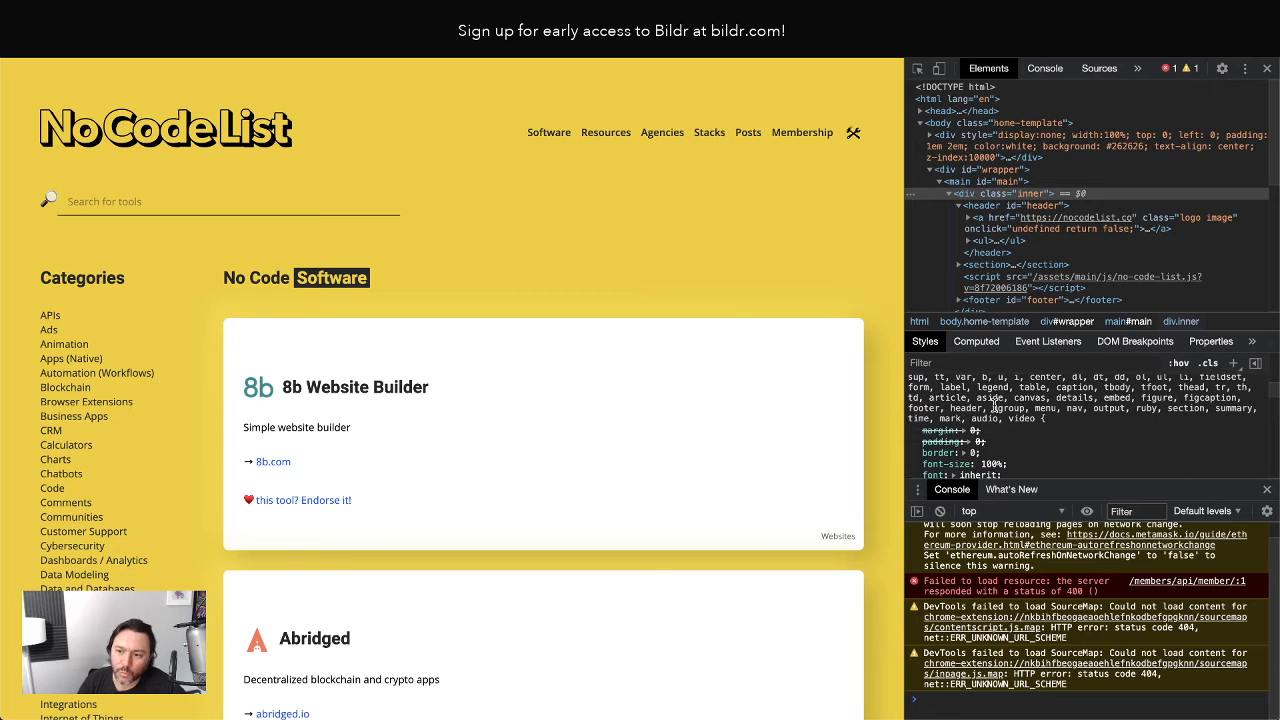
{"action": "scroll", "coordinate": [1000, 420], "scroll_direction": "down", "scroll_amount": 2}
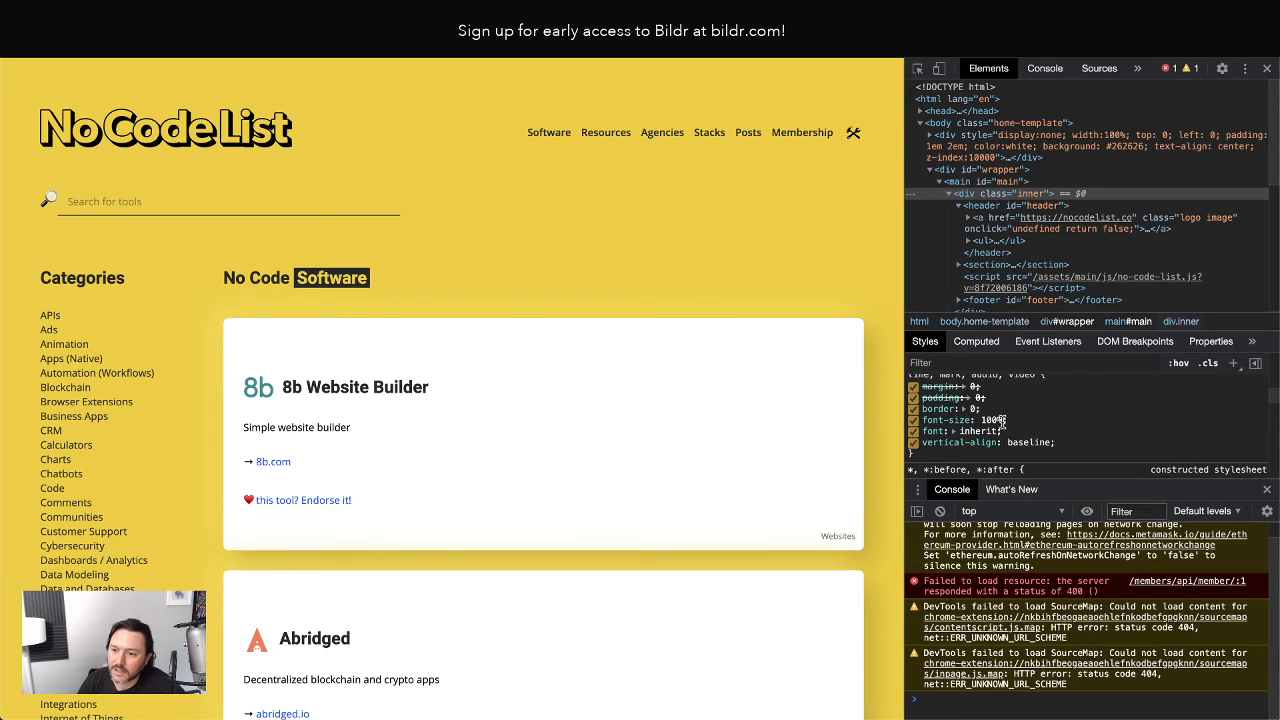
{"action": "scroll", "coordinate": [975, 425], "scroll_direction": "up", "scroll_amount": 3}
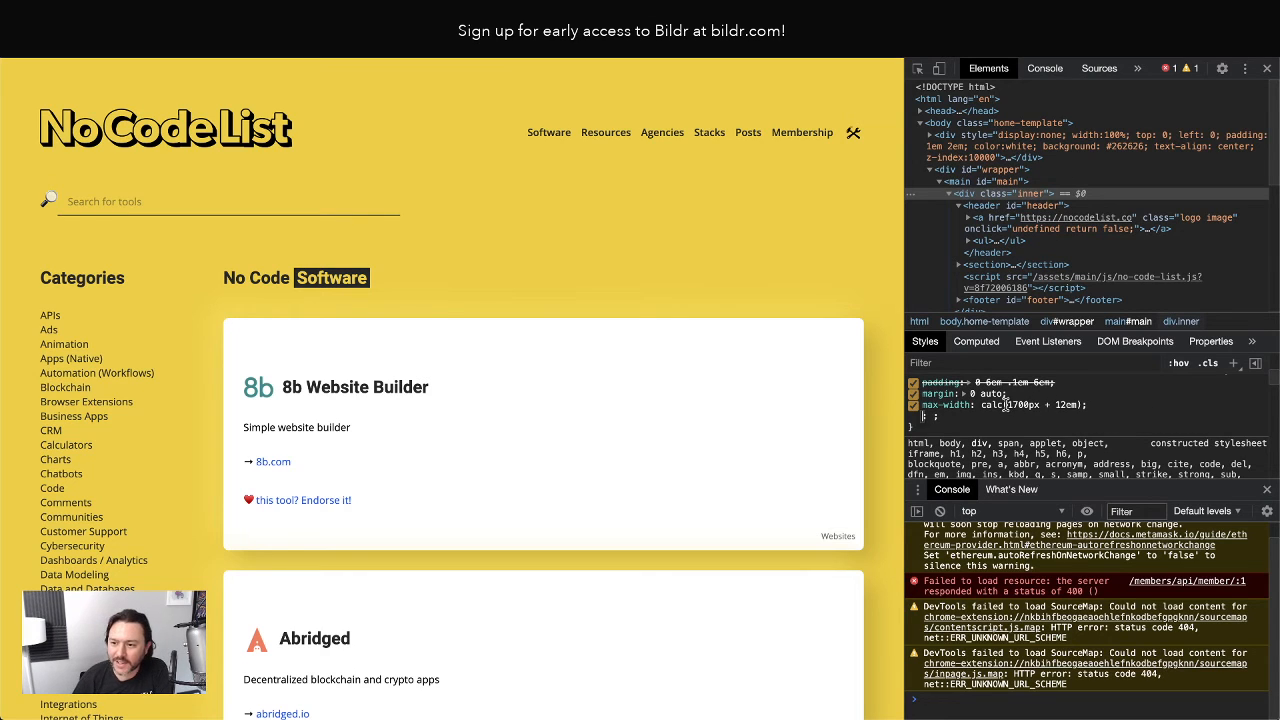
Copy the max-width expression 1700px + 12em and the base padding 0 6em .1em 6em from the inner container's rule.
{"action": "left_click_drag", "start_coordinate": [1008, 405], "coordinate": [1074, 405]}
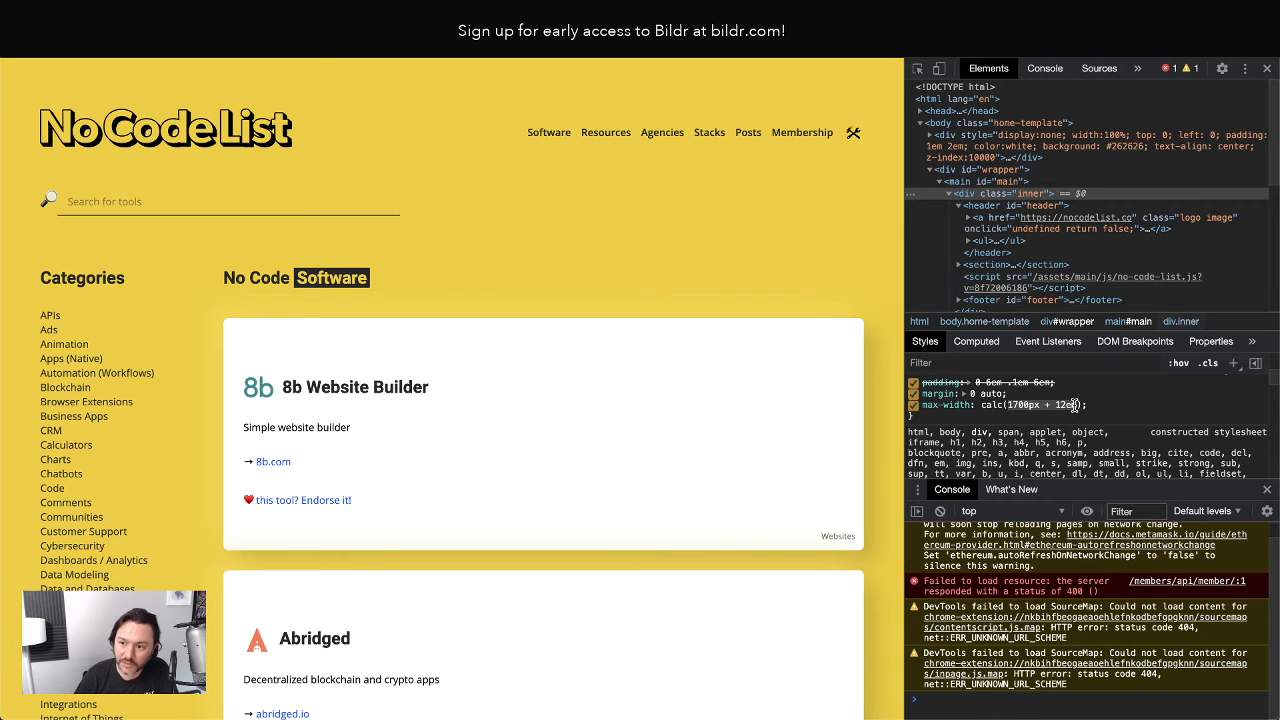
{"action": "left_click", "coordinate": [1023, 382]}
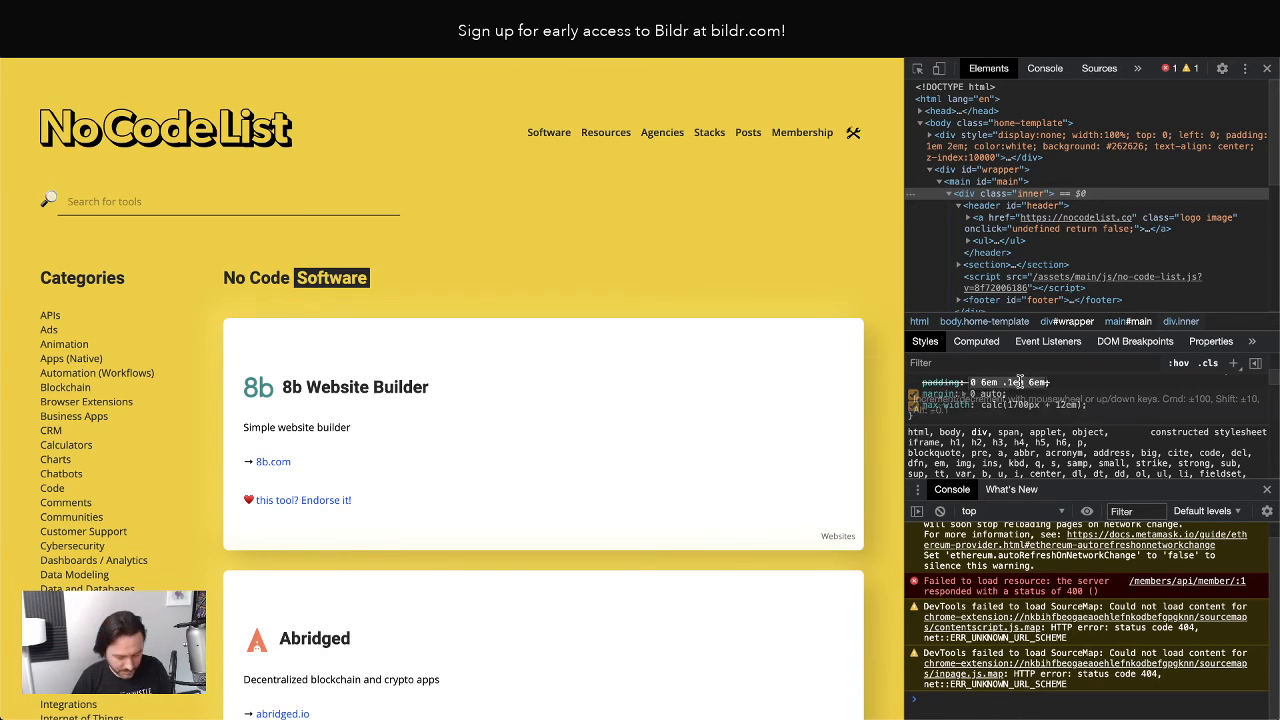
{"action": "left_click", "coordinate": [1117, 393]}
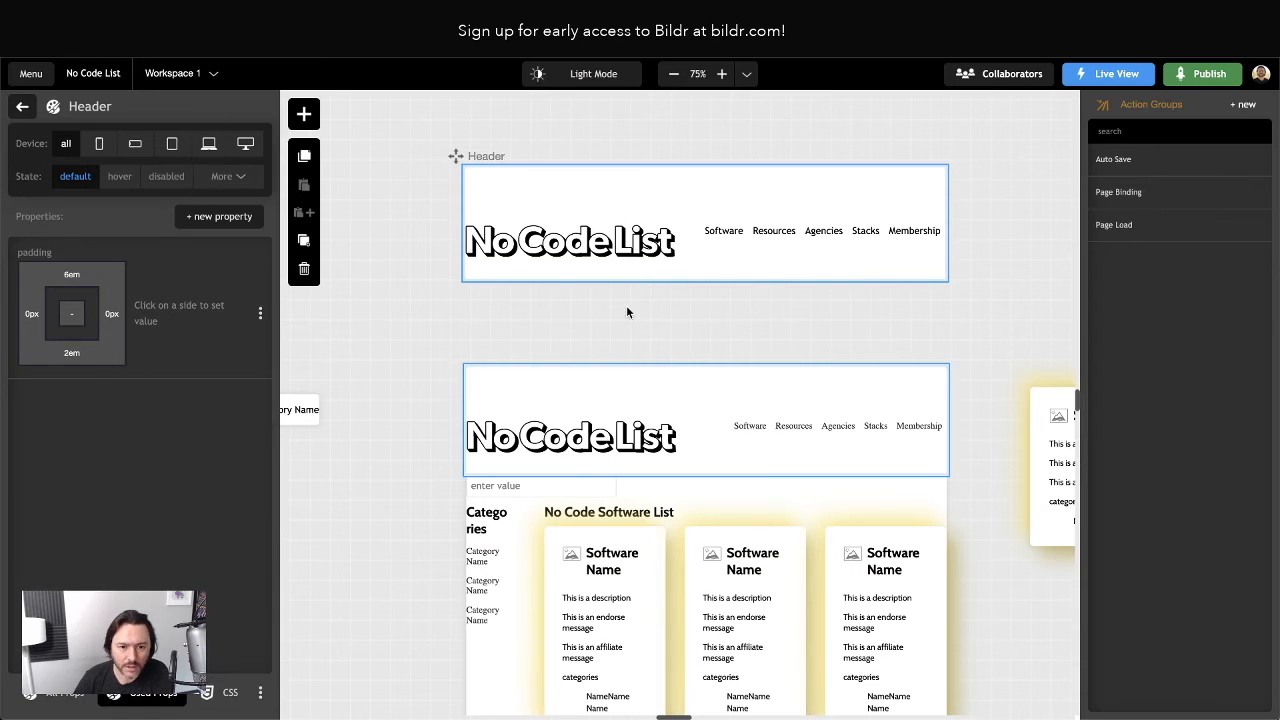
In Bildr, leave the Header style class and examine the Home page's header component, categories container and main section in the element tree.
{"action": "scroll", "coordinate": [679, 446], "scroll_direction": "down", "scroll_amount": 3}
{"action": "scroll", "coordinate": [679, 446], "scroll_direction": "up", "scroll_amount": 2}
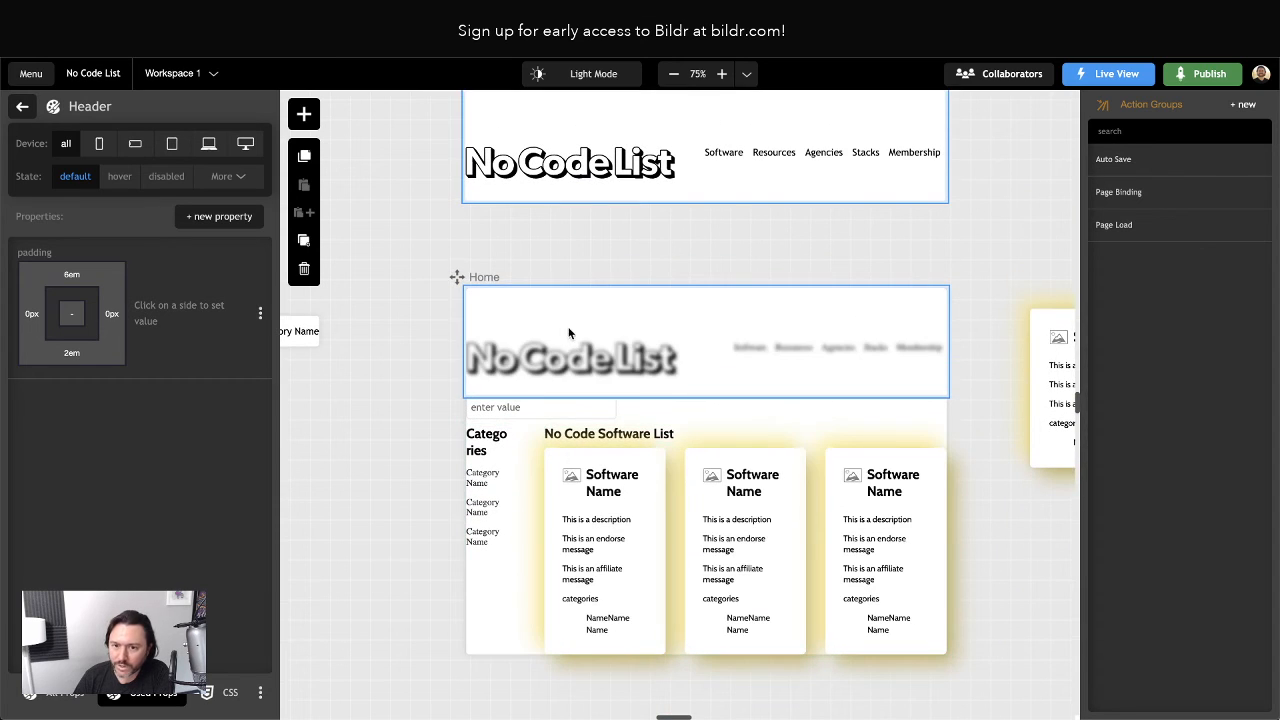
{"action": "left_click", "coordinate": [22, 105]}
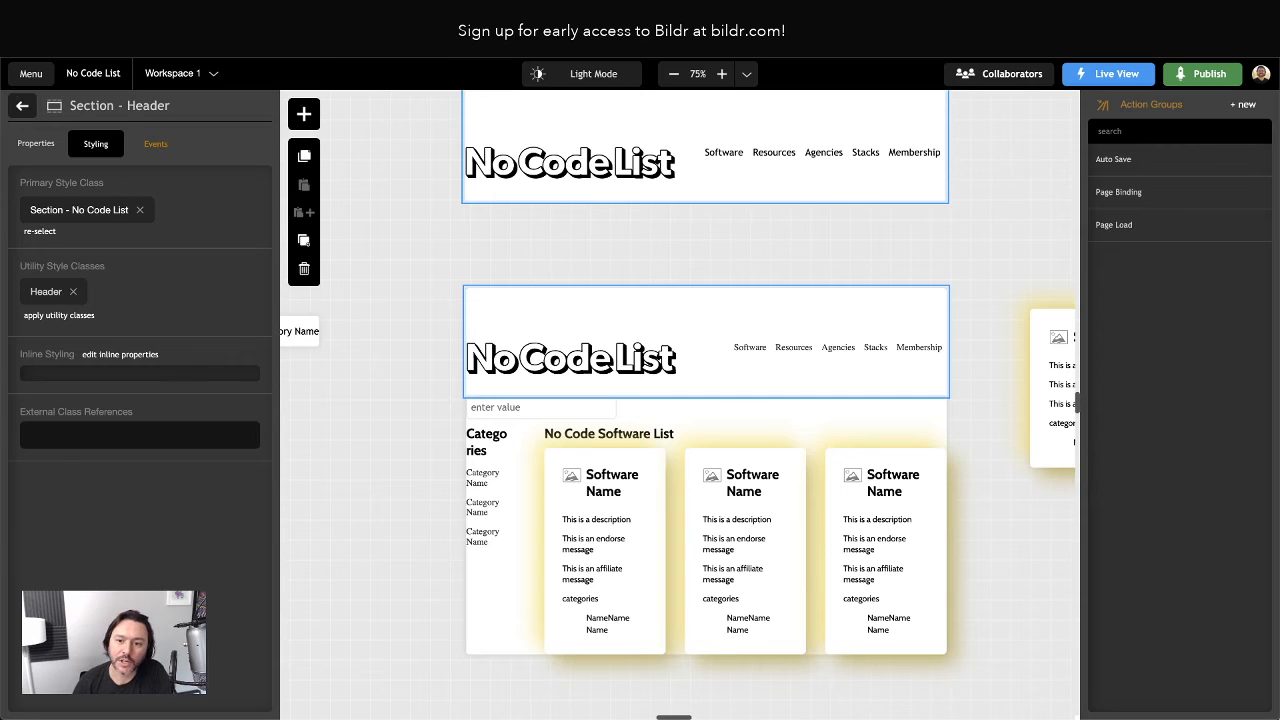
{"action": "left_click", "coordinate": [486, 310]}
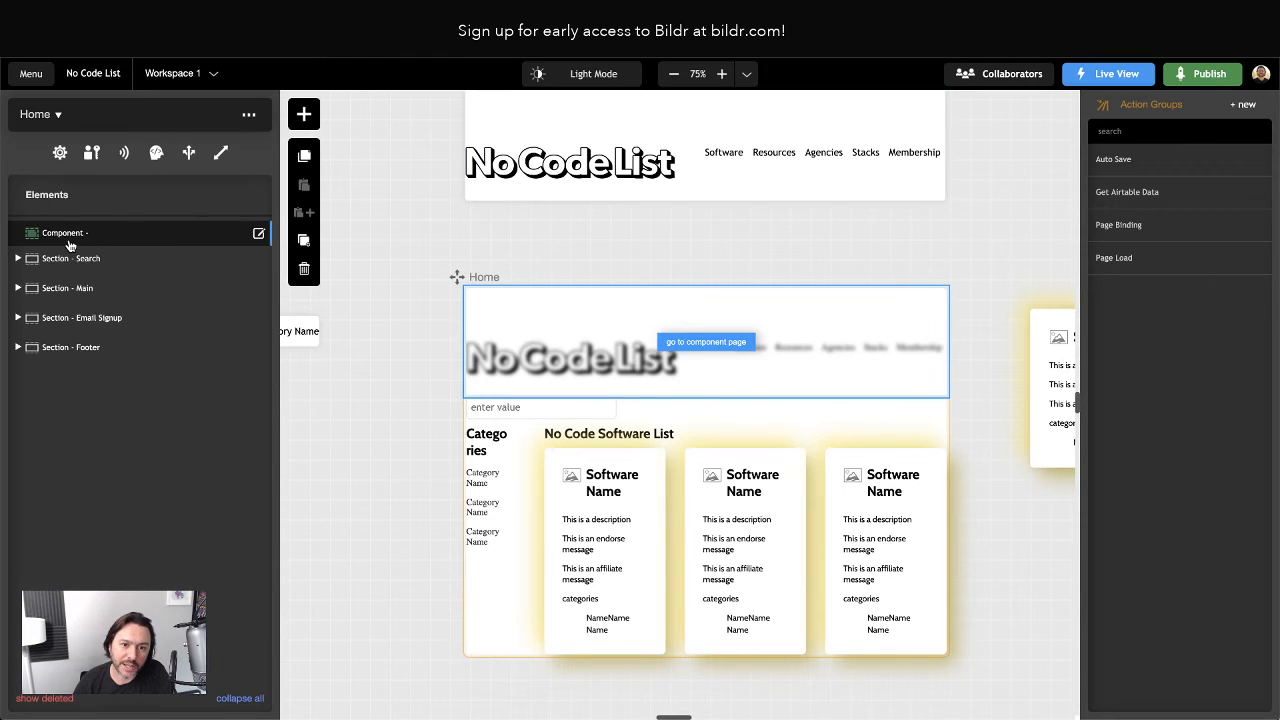
{"action": "left_click", "coordinate": [500, 515]}
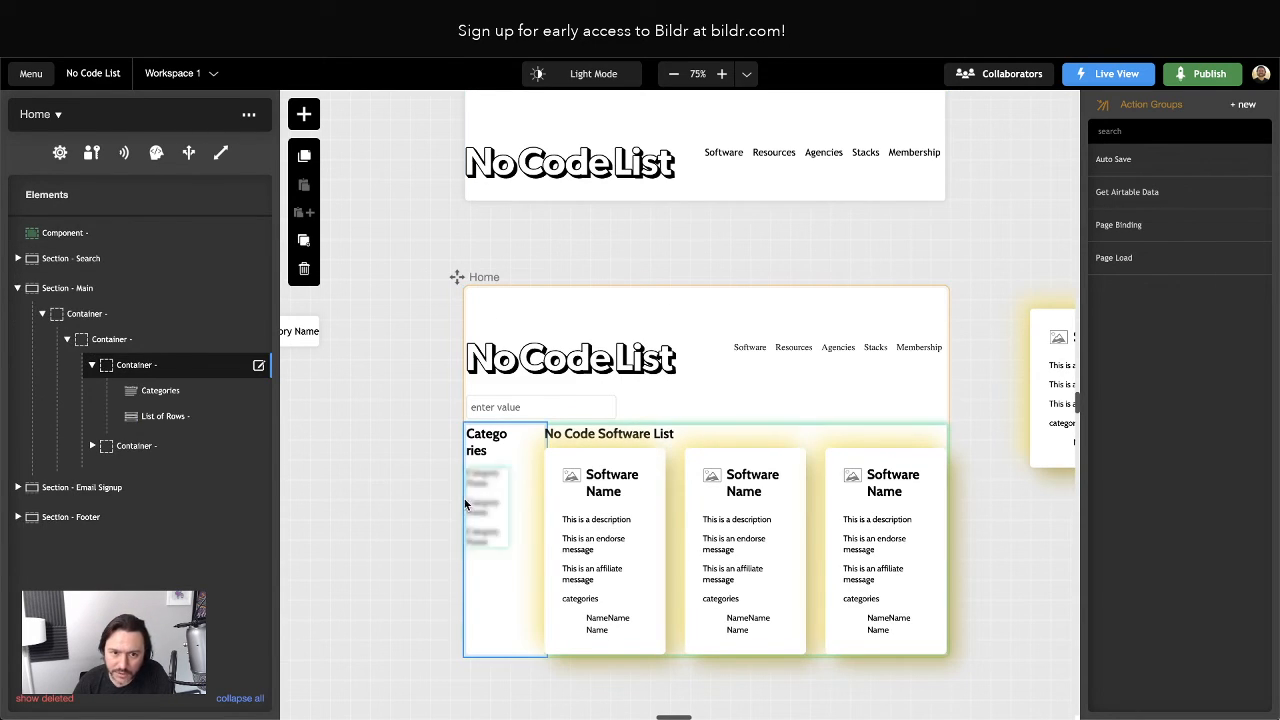
{"action": "left_click", "coordinate": [63, 295]}
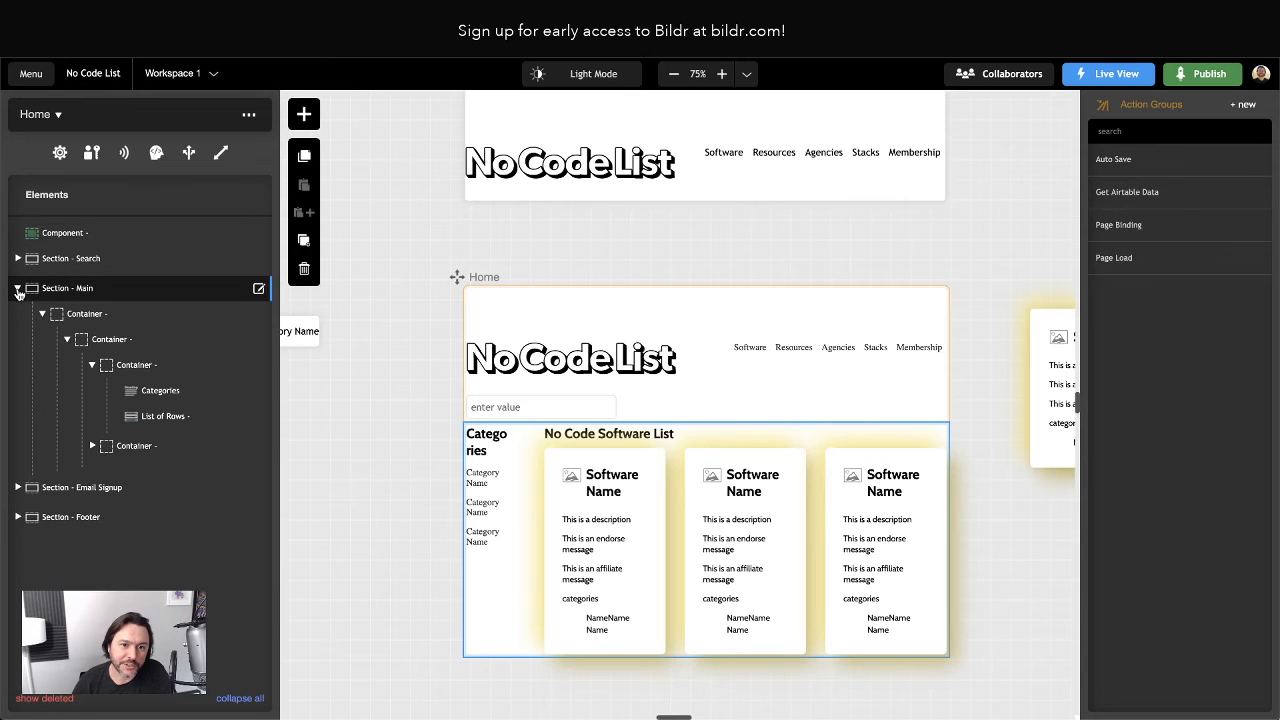
Inspect the search section's styling and the properties of the style class assigned to its container.
{"action": "left_click", "coordinate": [52, 259]}
{"action": "left_click", "coordinate": [65, 258]}
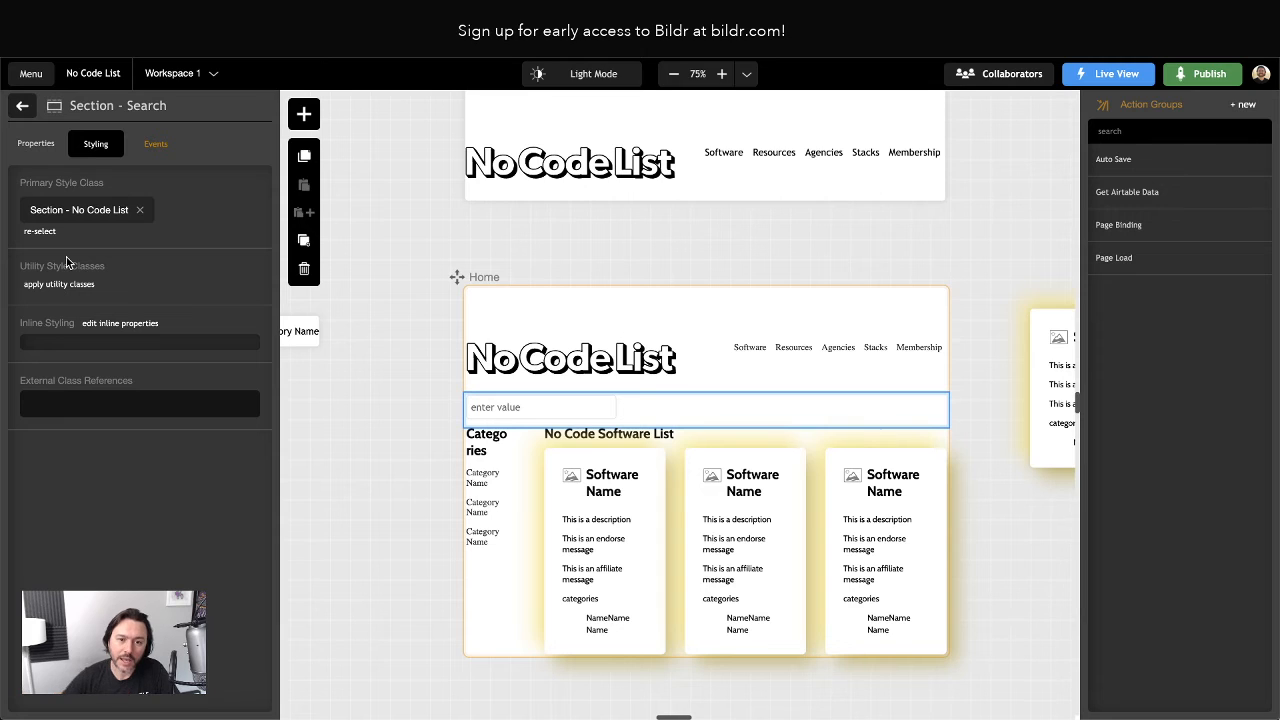
{"action": "left_click", "coordinate": [23, 106]}
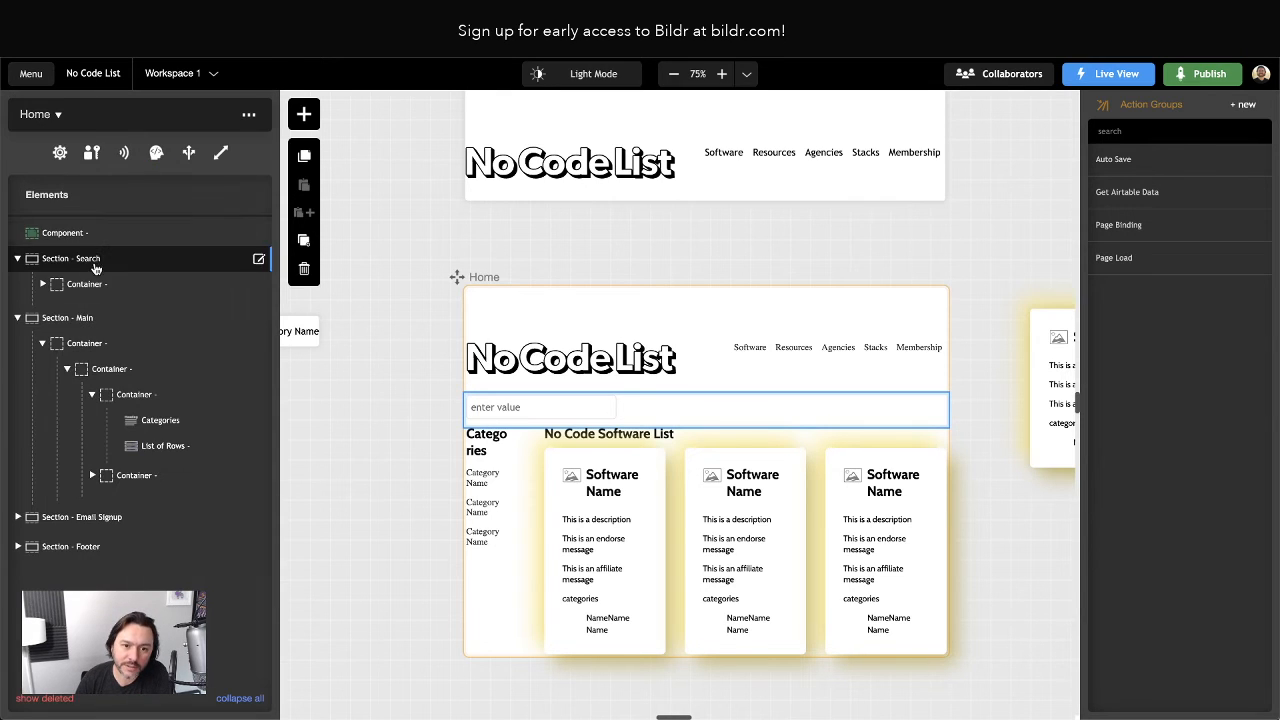
{"action": "left_click", "coordinate": [83, 287]}
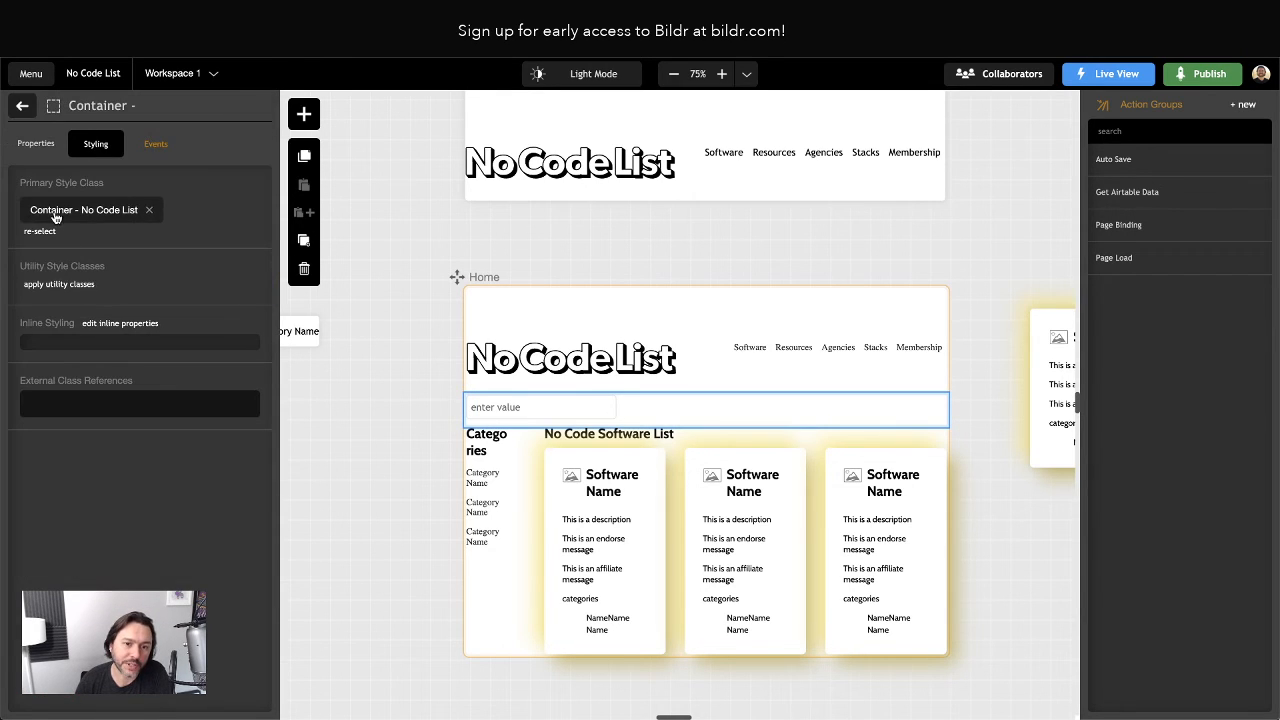
{"action": "left_click", "coordinate": [88, 212]}
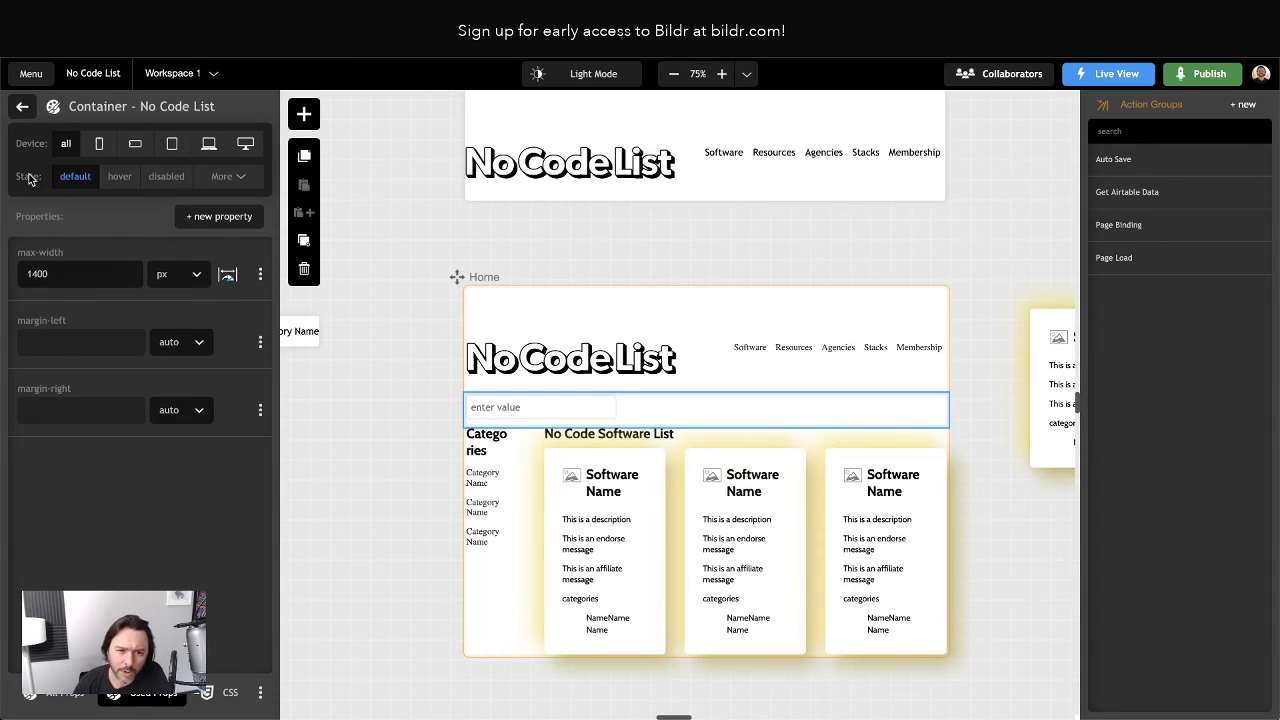
{"action": "left_click", "coordinate": [22, 106]}
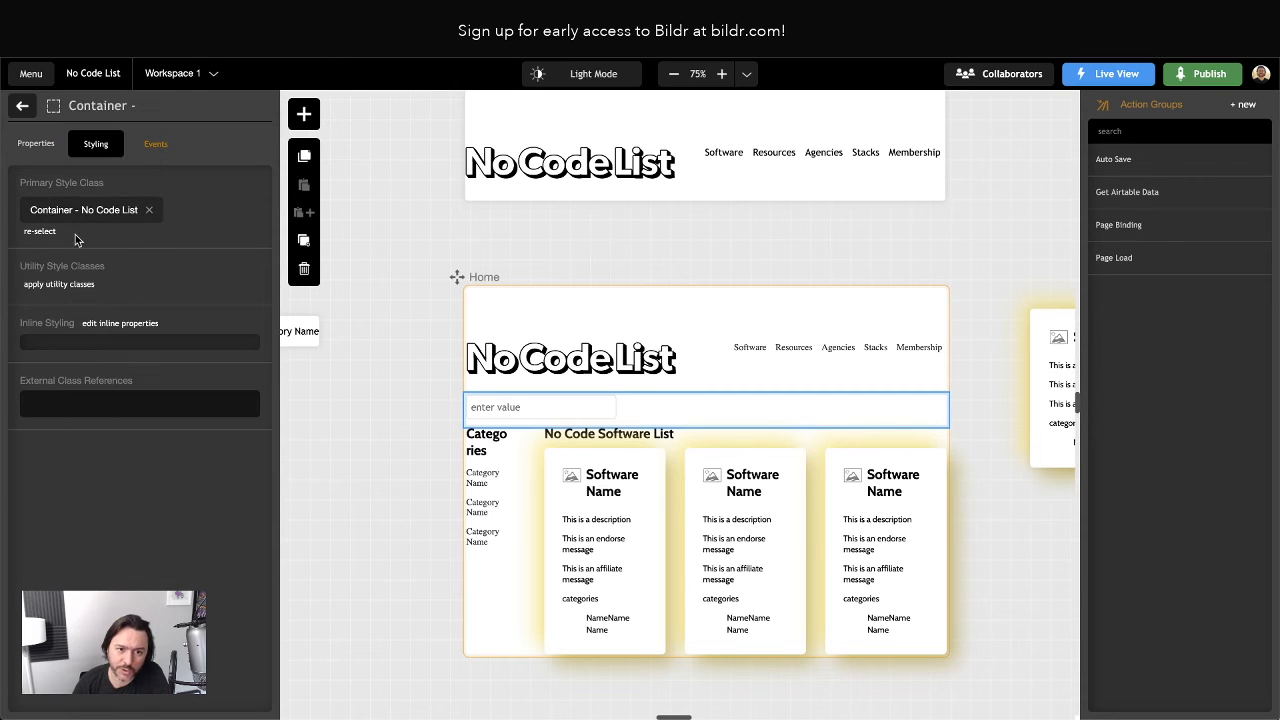
{"action": "left_click", "coordinate": [22, 106]}
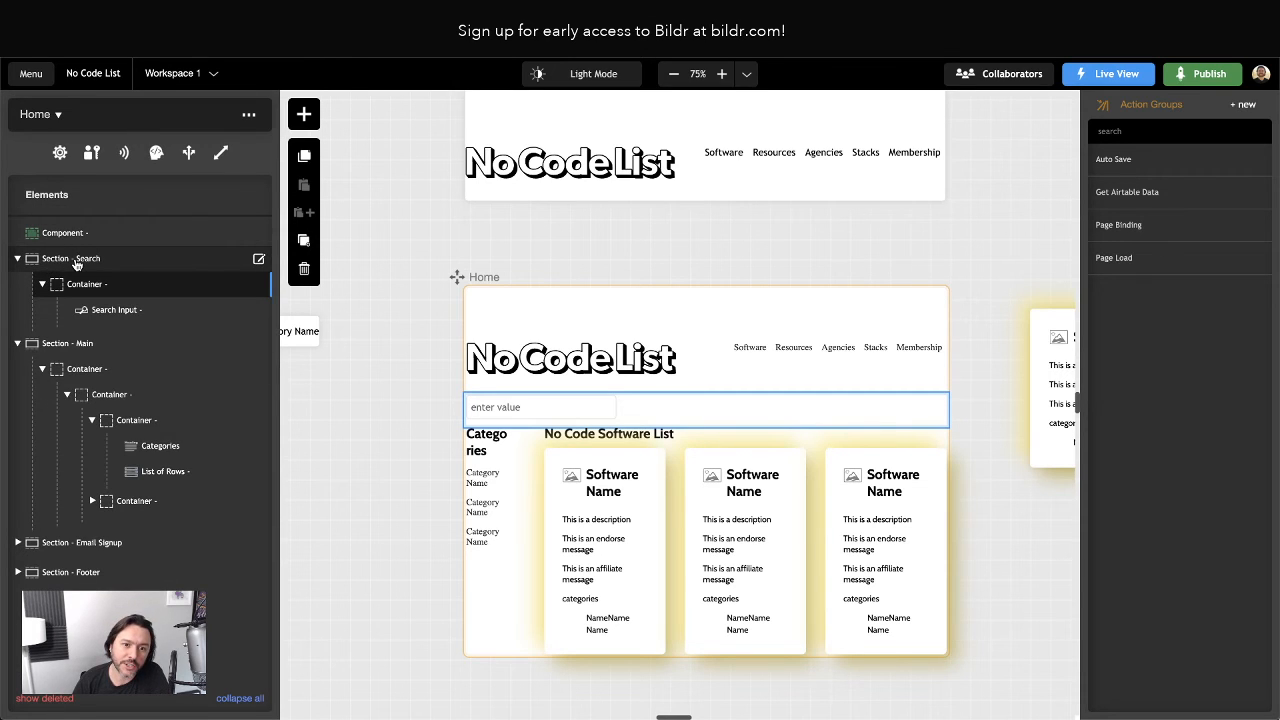
Recheck which primary style classes the search section and its nested container use.
{"action": "left_click", "coordinate": [79, 262]}
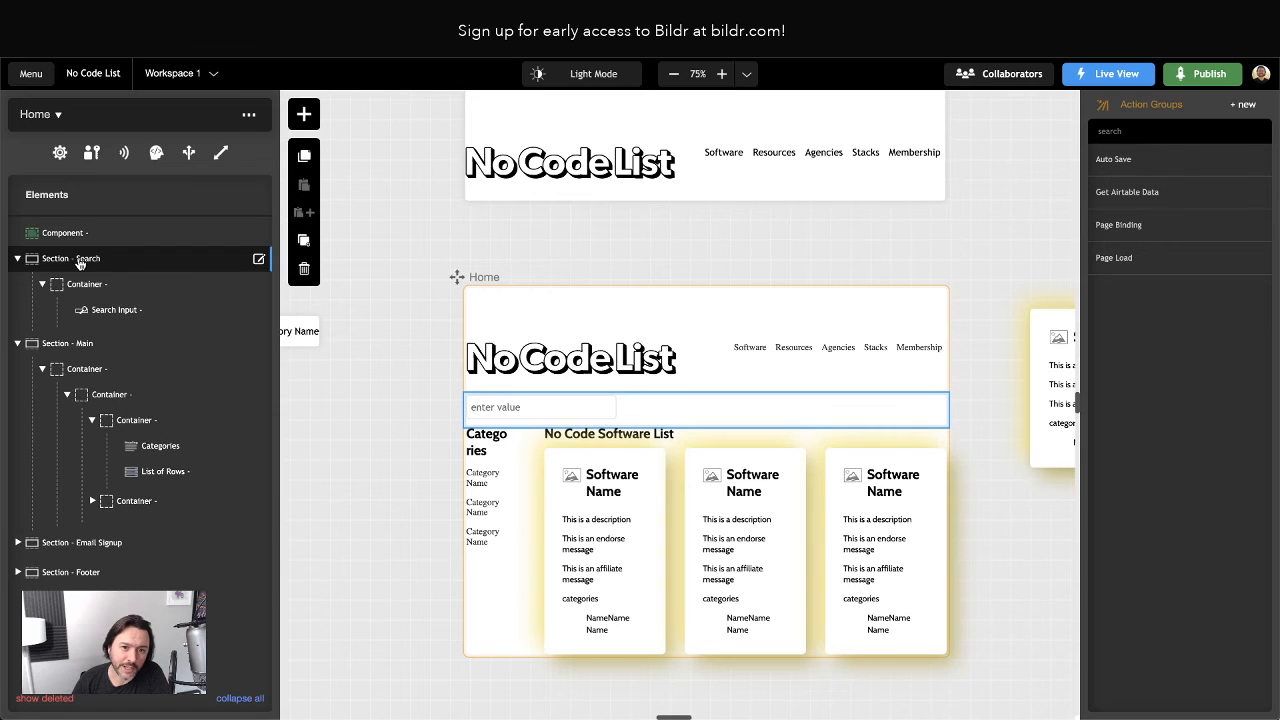
{"action": "left_click", "coordinate": [76, 258]}
{"action": "left_click", "coordinate": [24, 106]}
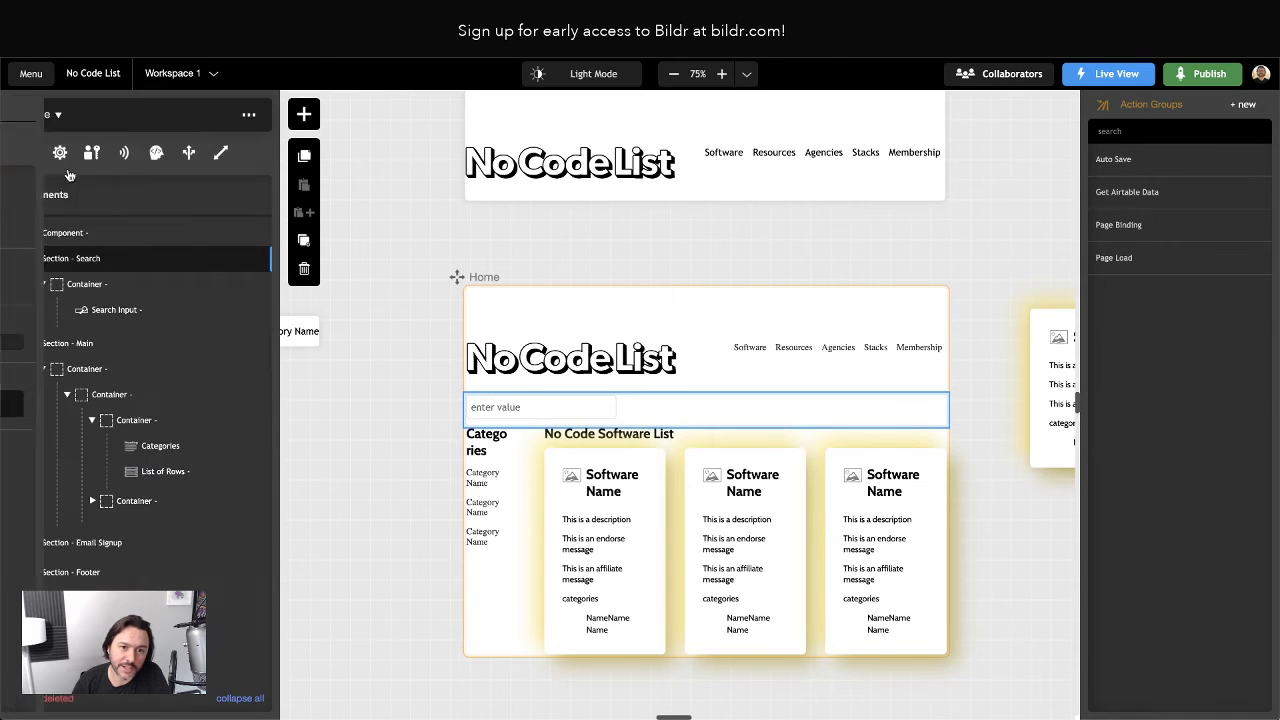
{"action": "double_click", "coordinate": [86, 288]}
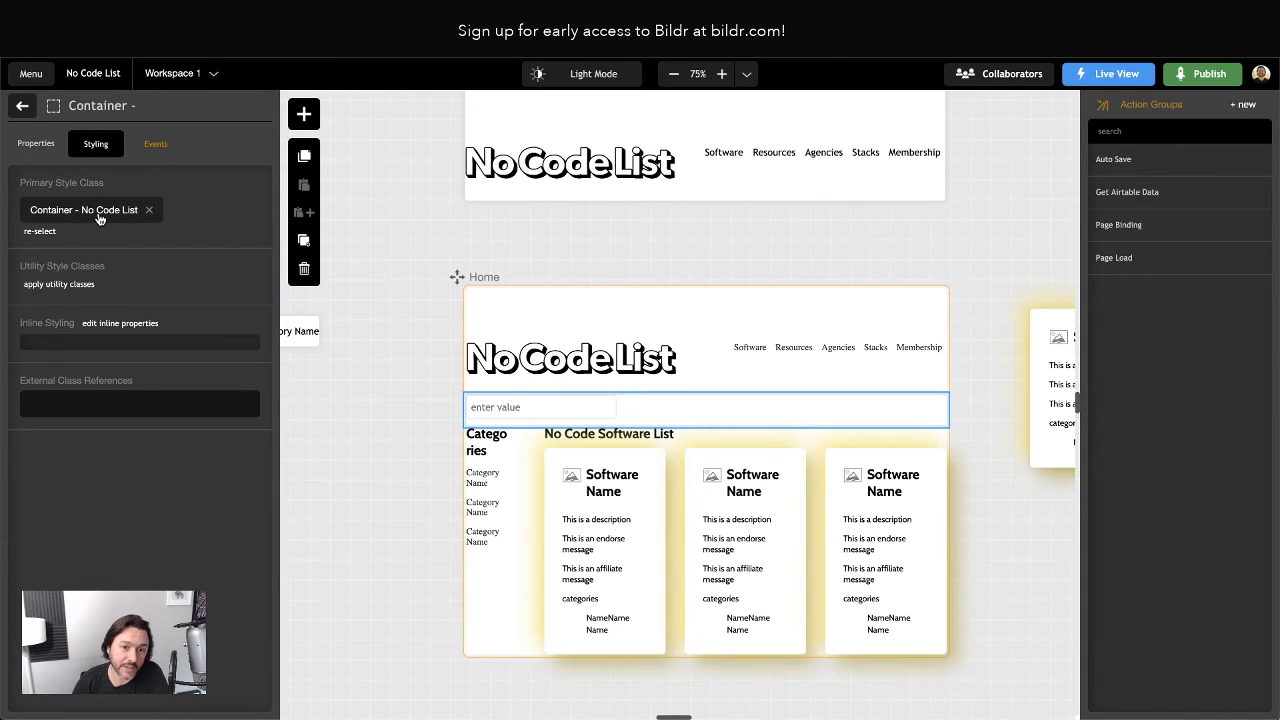
{"action": "left_click", "coordinate": [22, 106]}
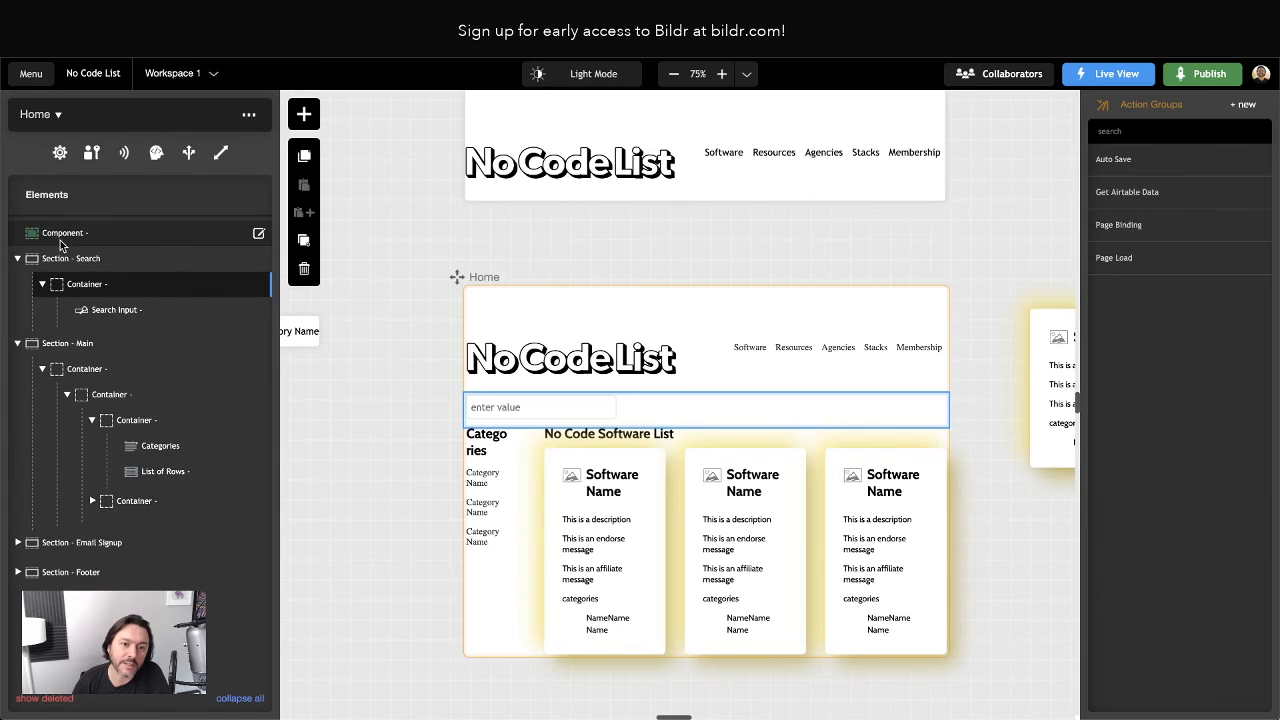
Check the style classes assigned to the main section and its outermost container.
{"action": "left_click", "coordinate": [68, 344]}
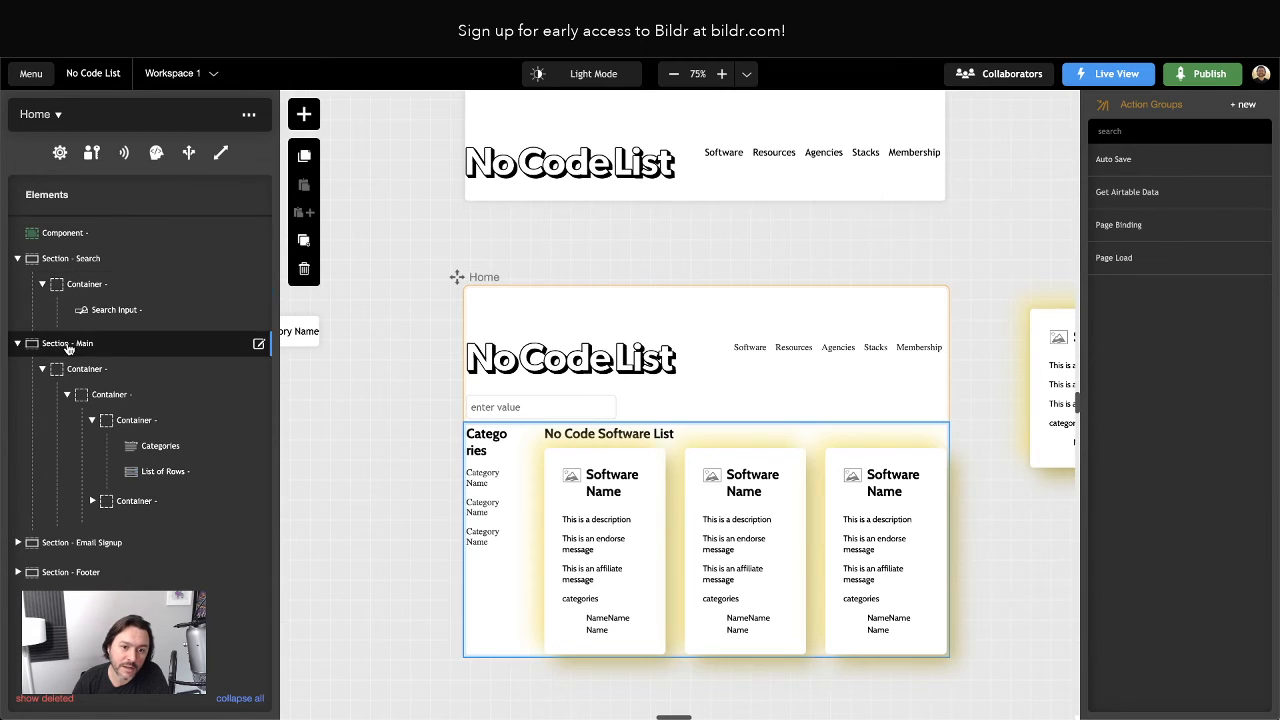
{"action": "double_click", "coordinate": [68, 344]}
{"action": "left_click", "coordinate": [22, 106]}
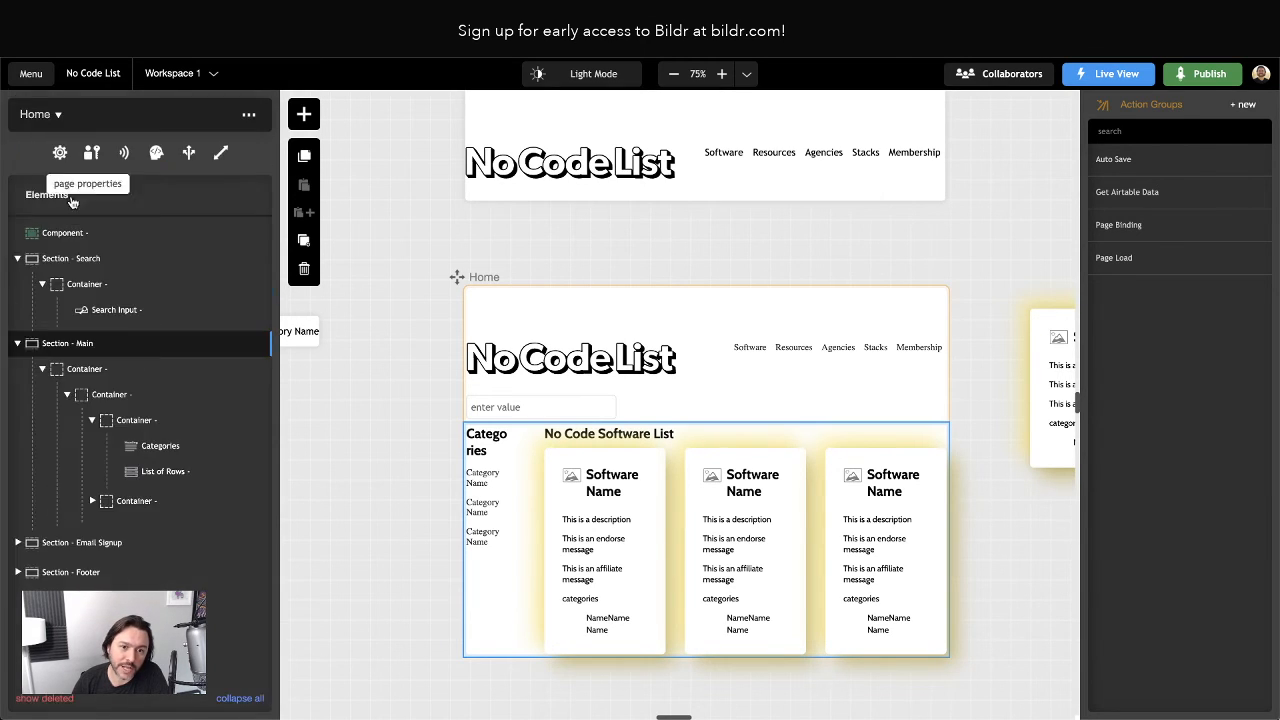
{"action": "left_click", "coordinate": [86, 370]}
{"action": "double_click", "coordinate": [87, 372]}
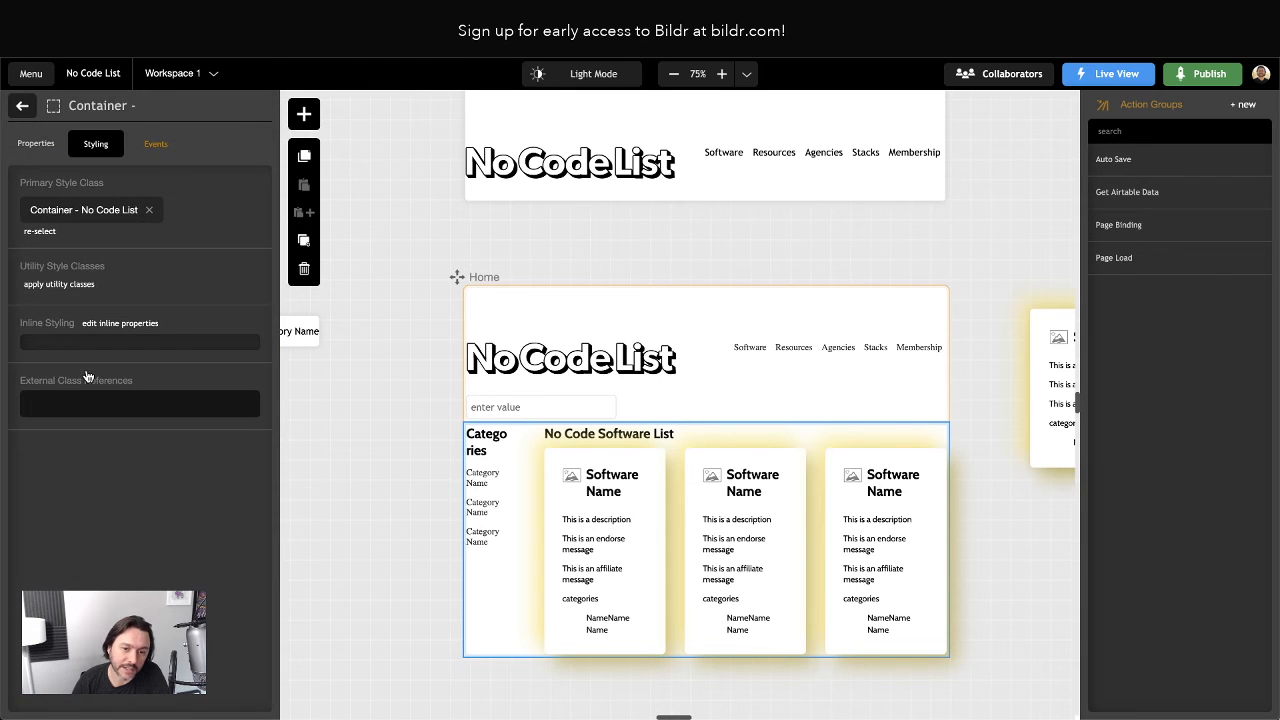
Set the max-width of the Container - No Code List style class to a calc value of 1700px + 12em.
{"action": "left_click", "coordinate": [85, 212]}
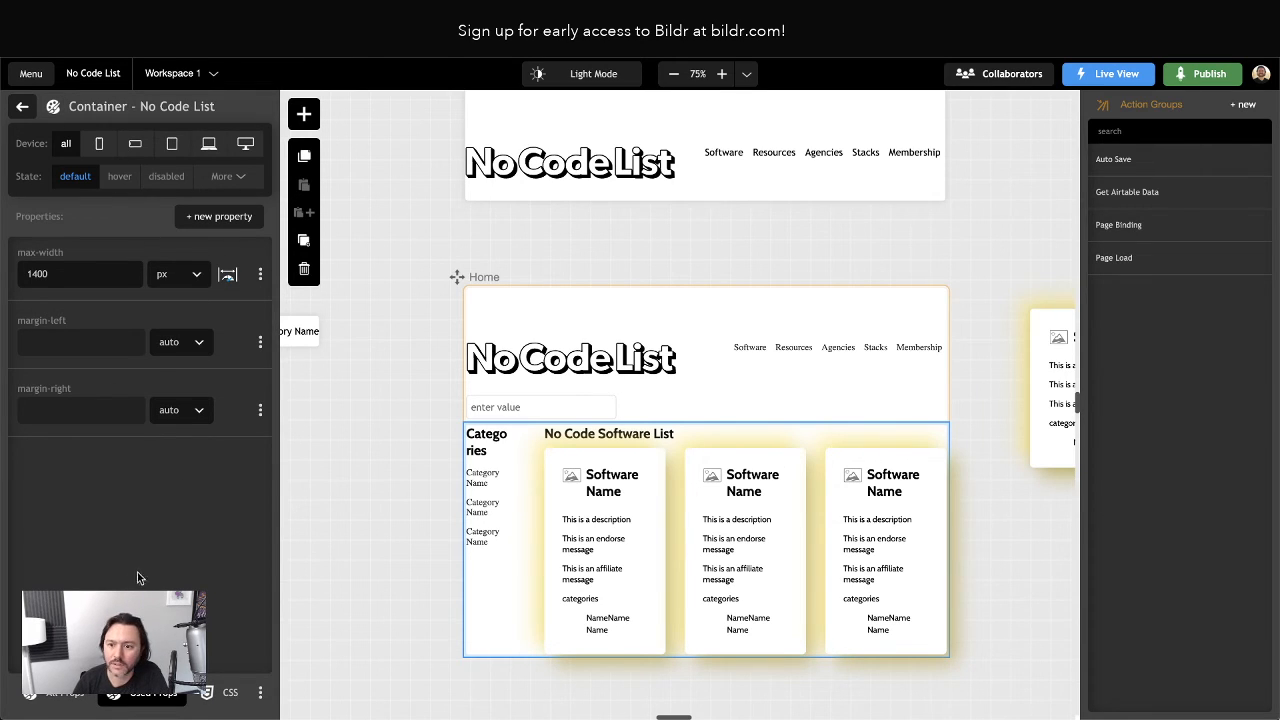
{"action": "left_click", "coordinate": [260, 275]}
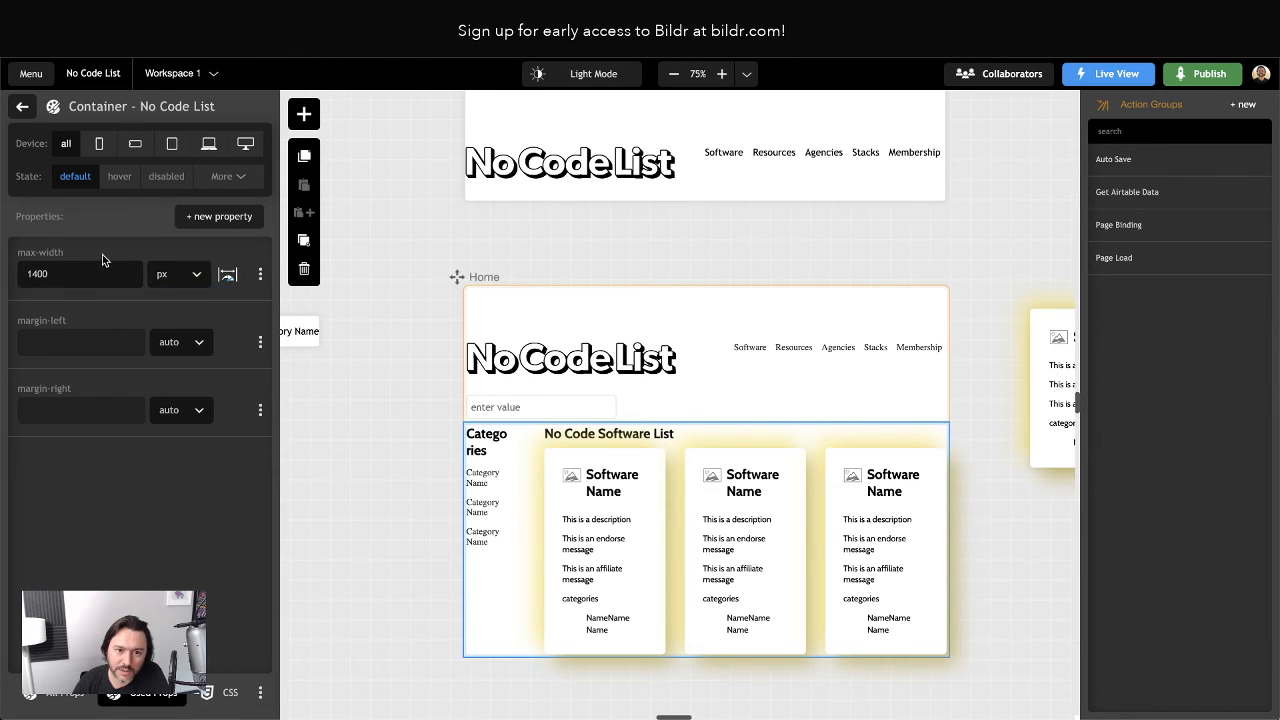
{"action": "left_click", "coordinate": [176, 274]}
{"action": "left_click", "coordinate": [175, 372]}
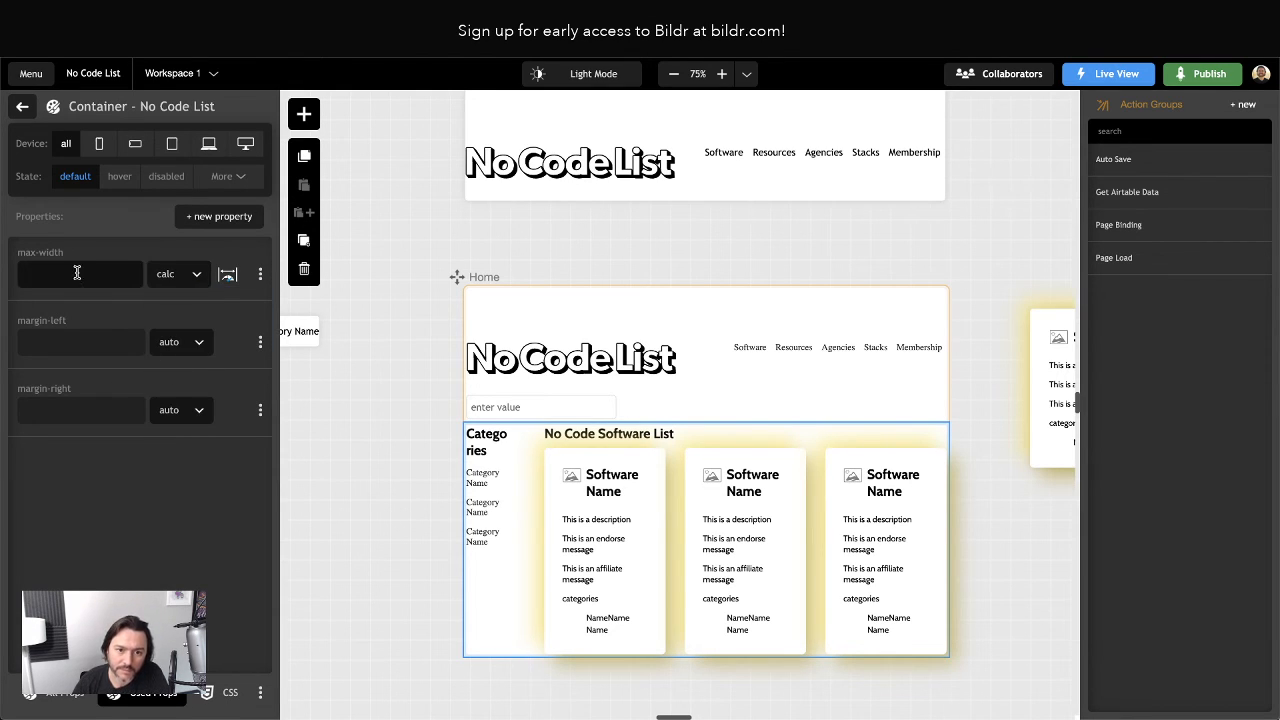
{"action": "key", "text": "super+shift+v"}
{"action": "key", "text": "Down"}
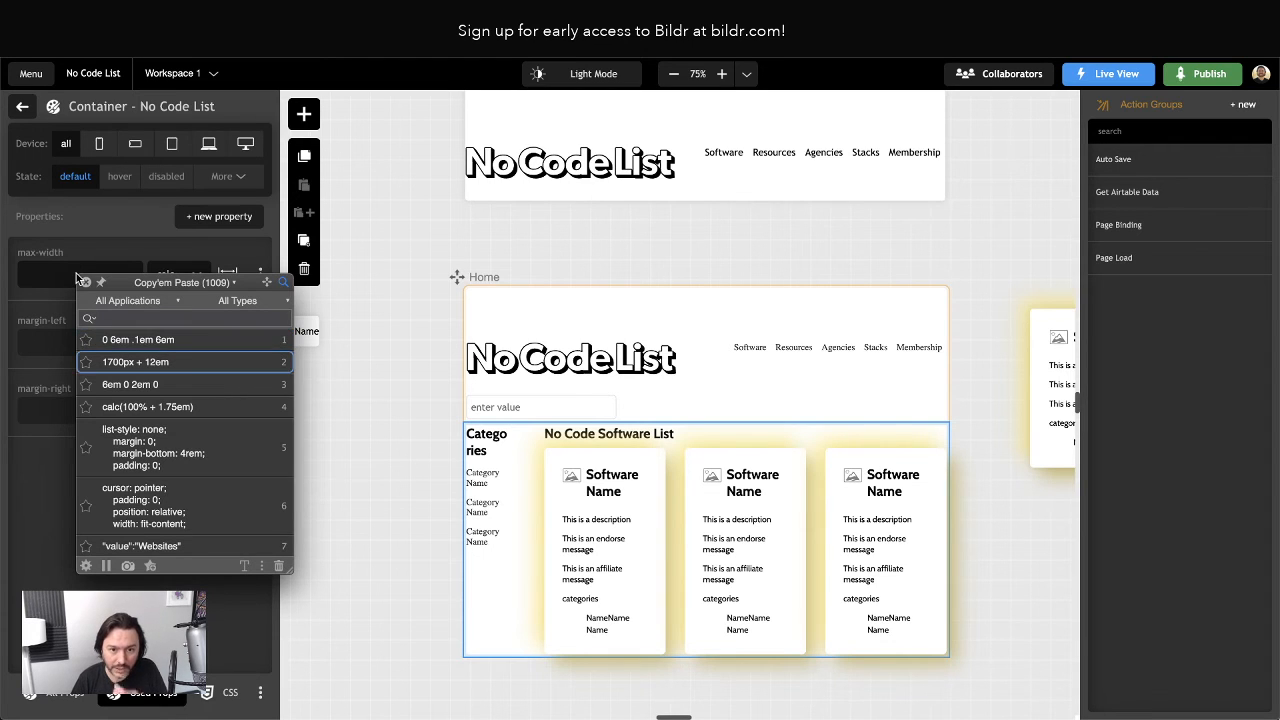
{"action": "key", "text": "Return"}
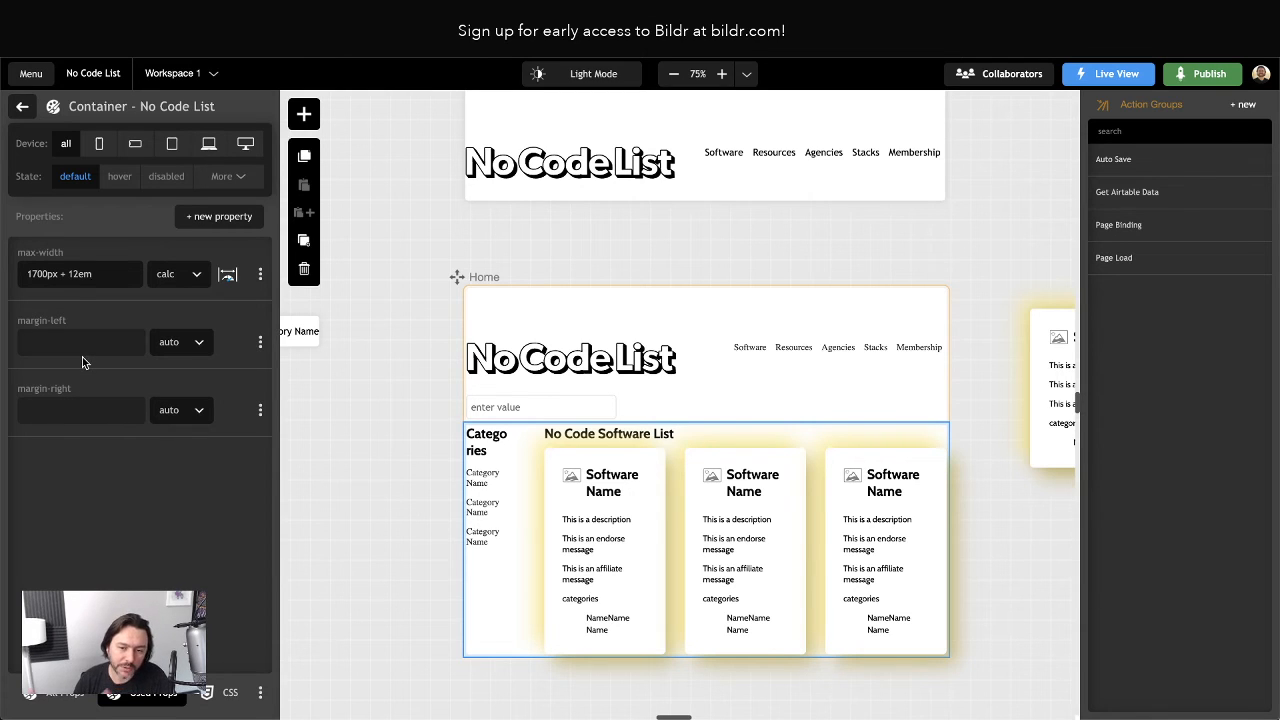
Add a padding property to the Container - No Code List style class and set its bottom padding to 0.1em.
{"action": "left_click", "coordinate": [200, 217]}
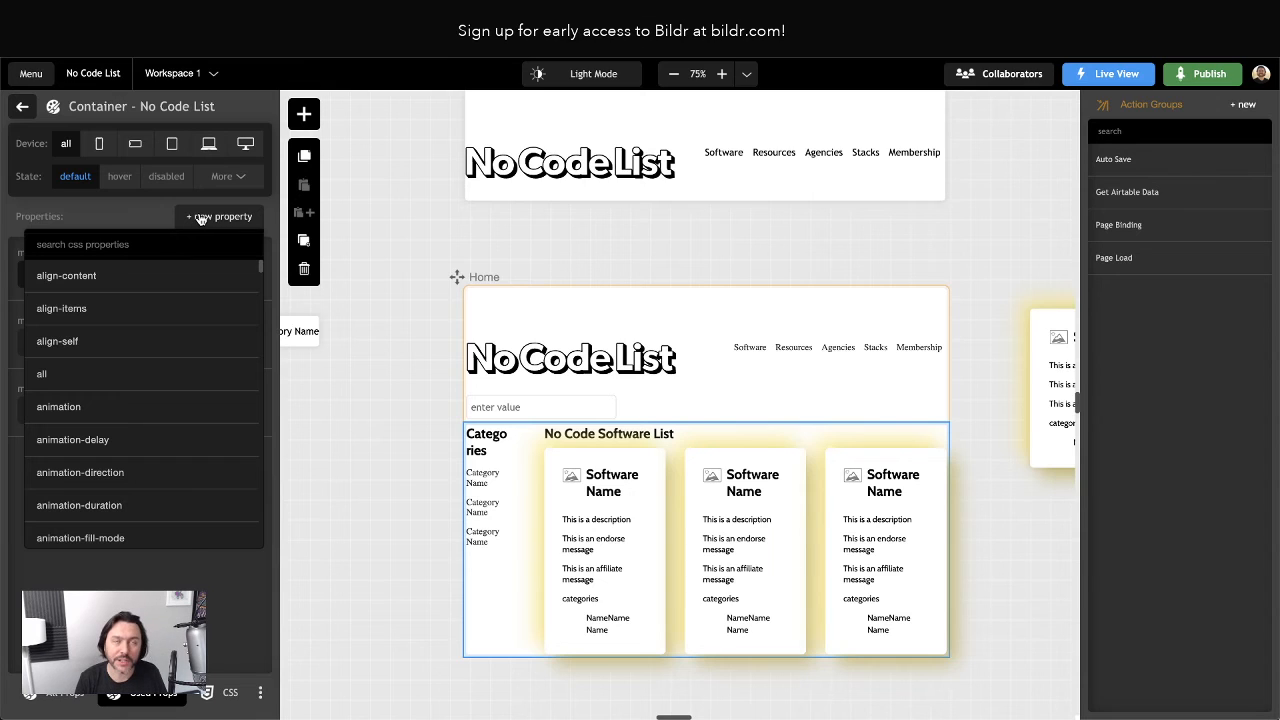
{"action": "type", "text": "padding"}
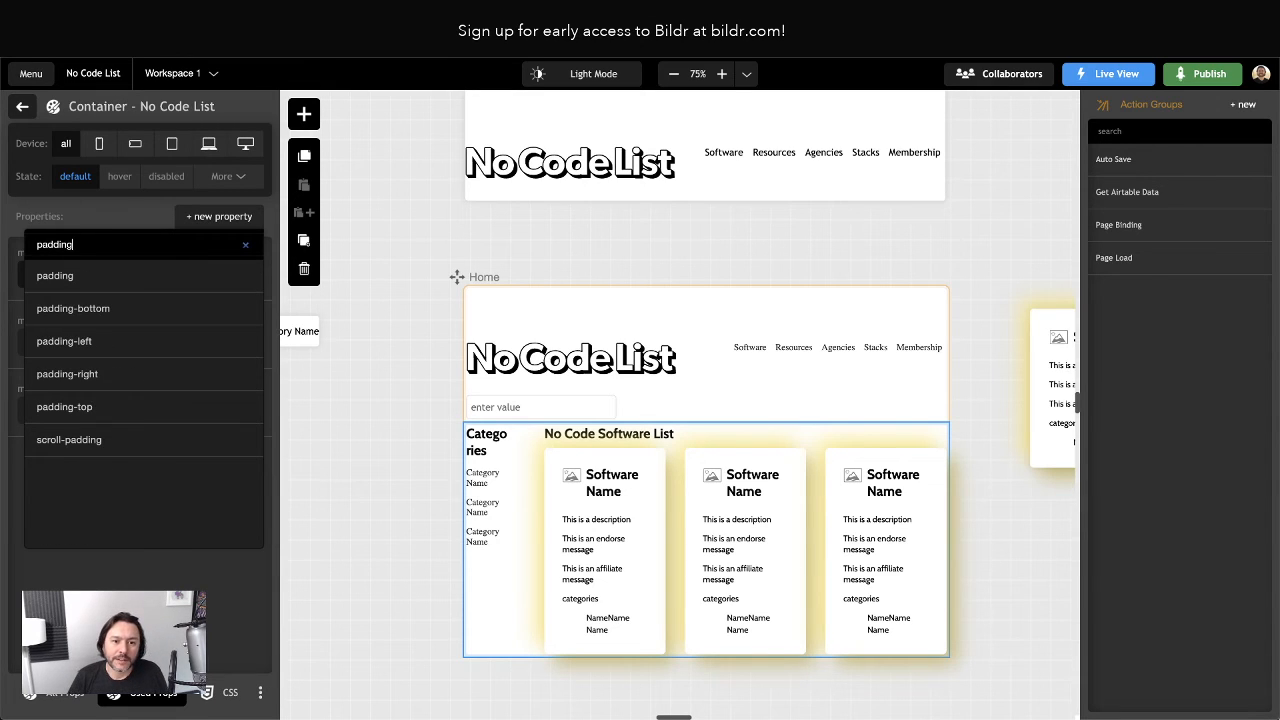
{"action": "key", "text": "Return"}
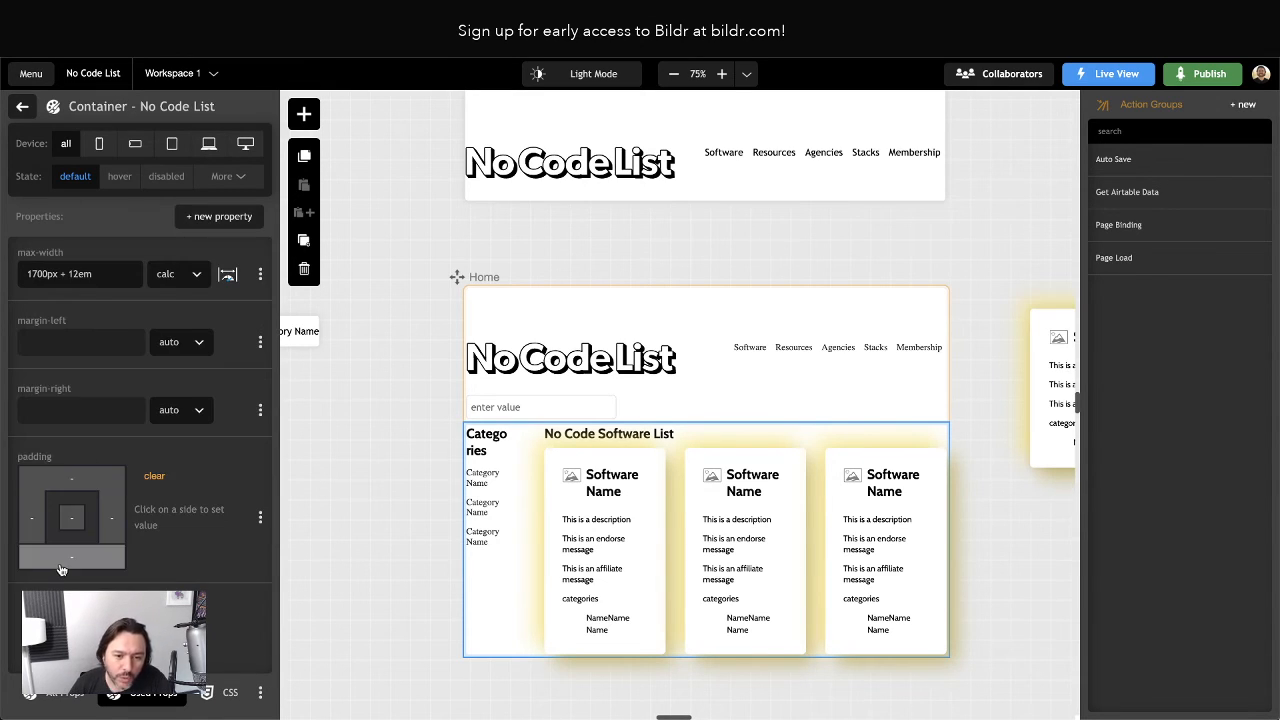
{"action": "left_click", "coordinate": [73, 485]}
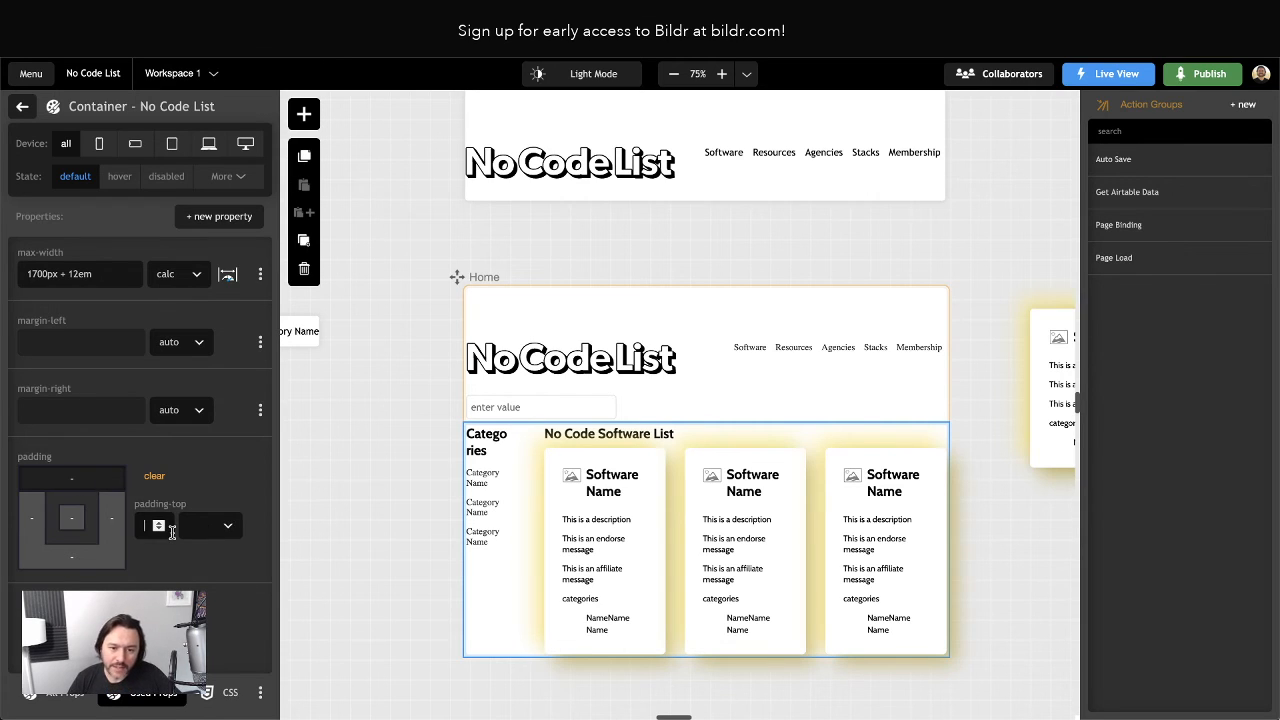
{"action": "left_click", "coordinate": [71, 562]}
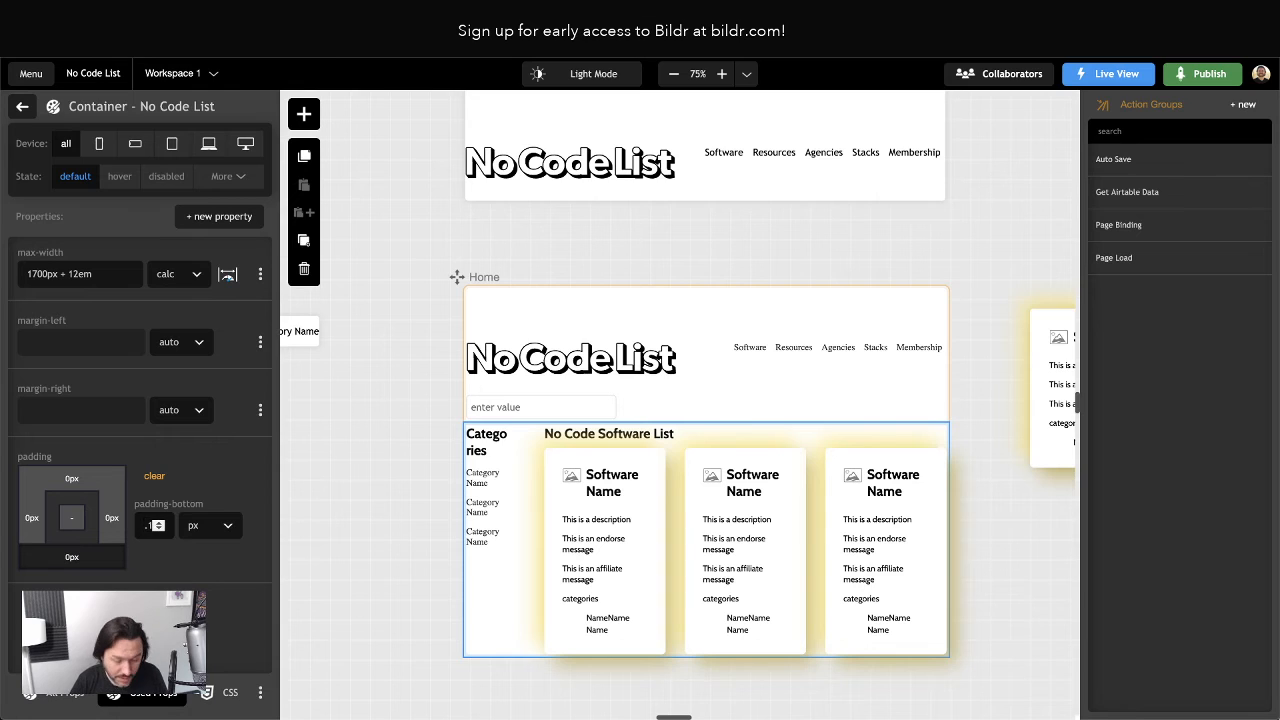
{"action": "left_click", "coordinate": [208, 525]}
{"action": "left_click", "coordinate": [207, 650]}
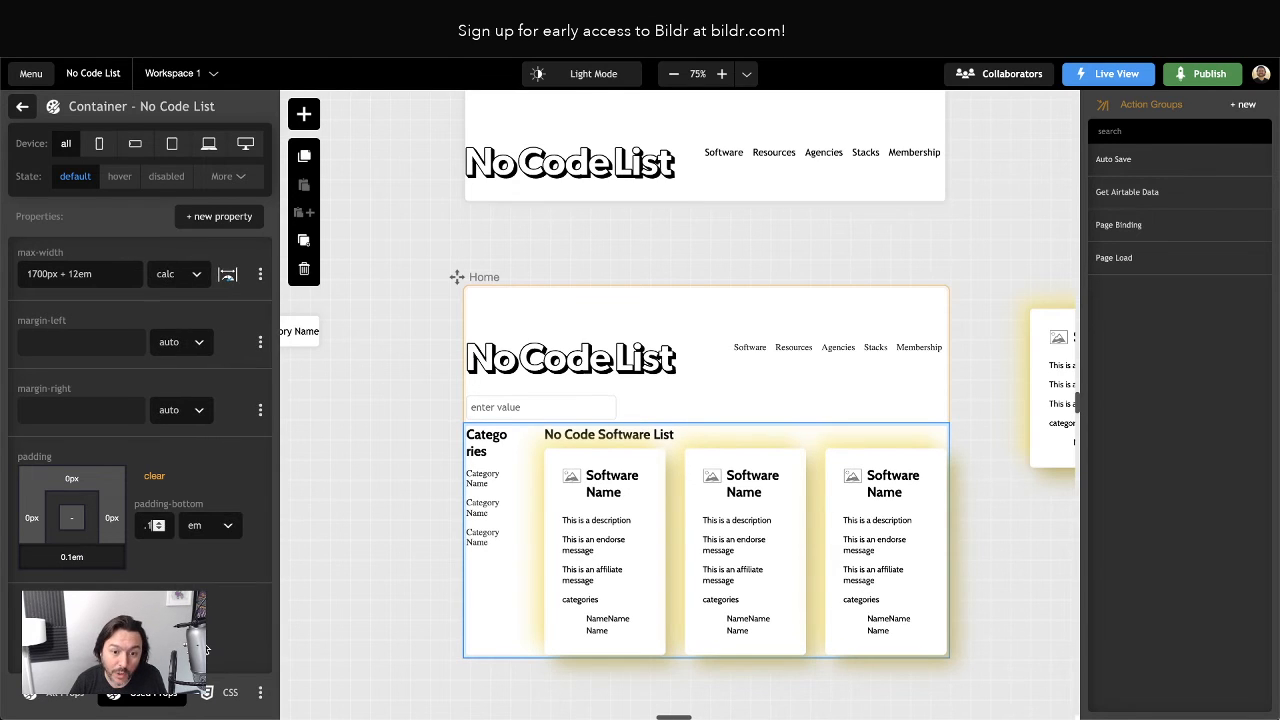
Set the right and left padding of the Container - No Code List style class to 6em each.
{"action": "left_click", "coordinate": [111, 517]}
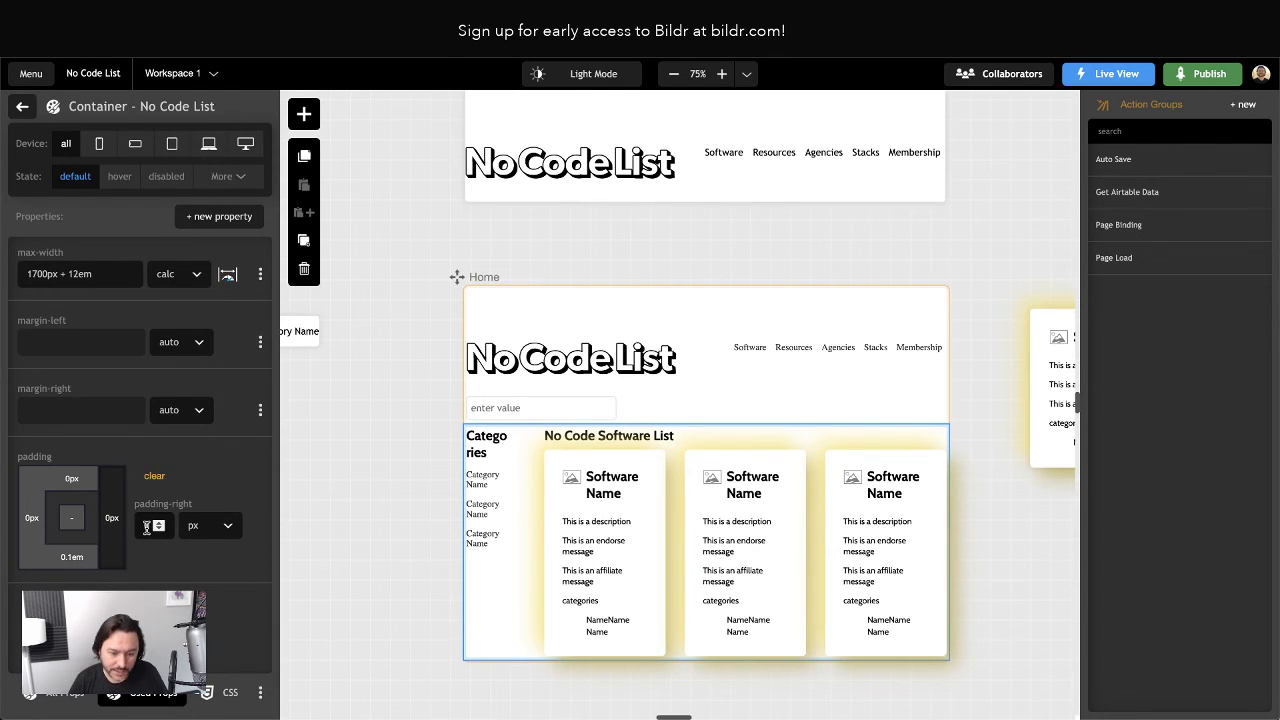
{"action": "left_click", "coordinate": [146, 527]}
{"action": "type", "text": "6"}
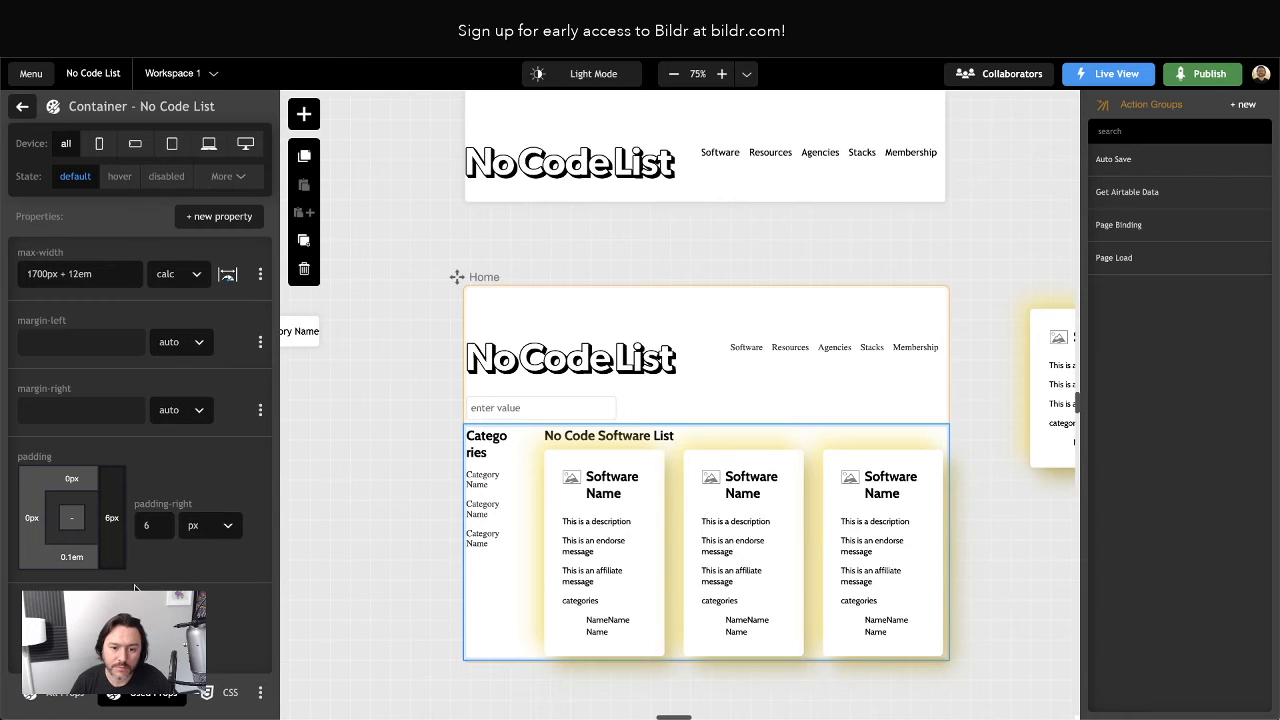
{"action": "left_click", "coordinate": [210, 525]}
{"action": "left_click", "coordinate": [210, 622]}
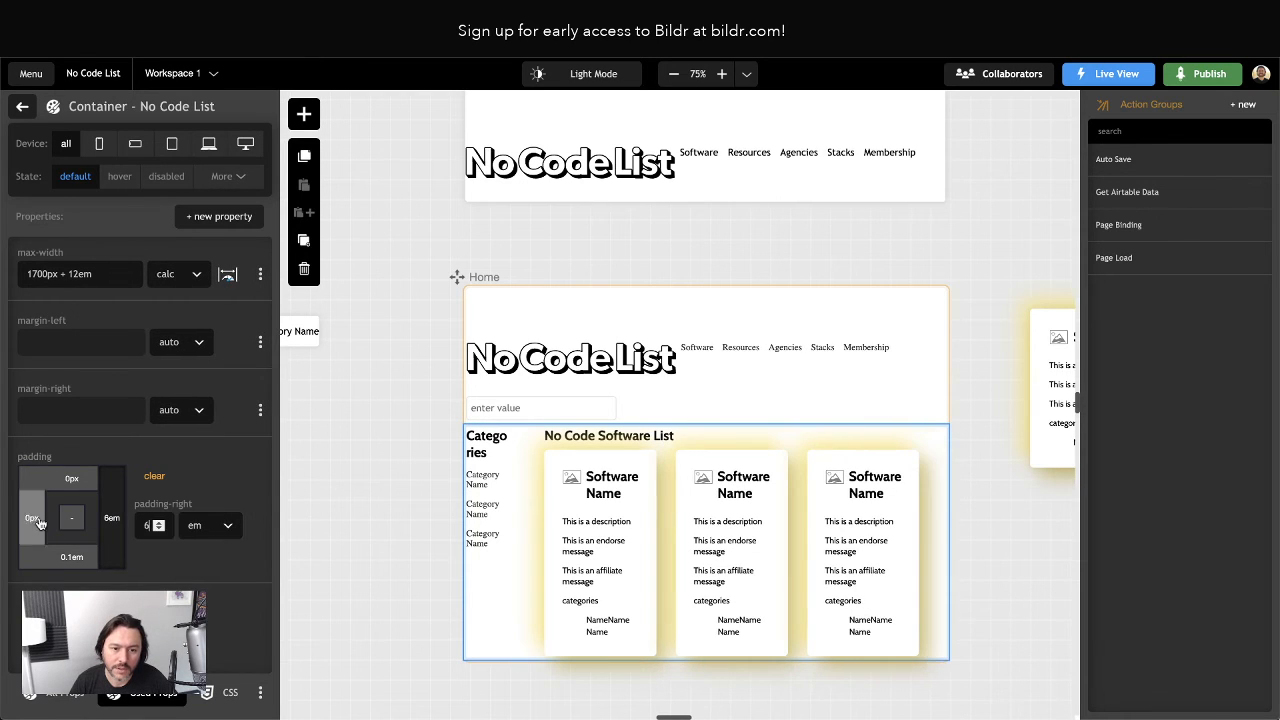
{"action": "left_click", "coordinate": [38, 521]}
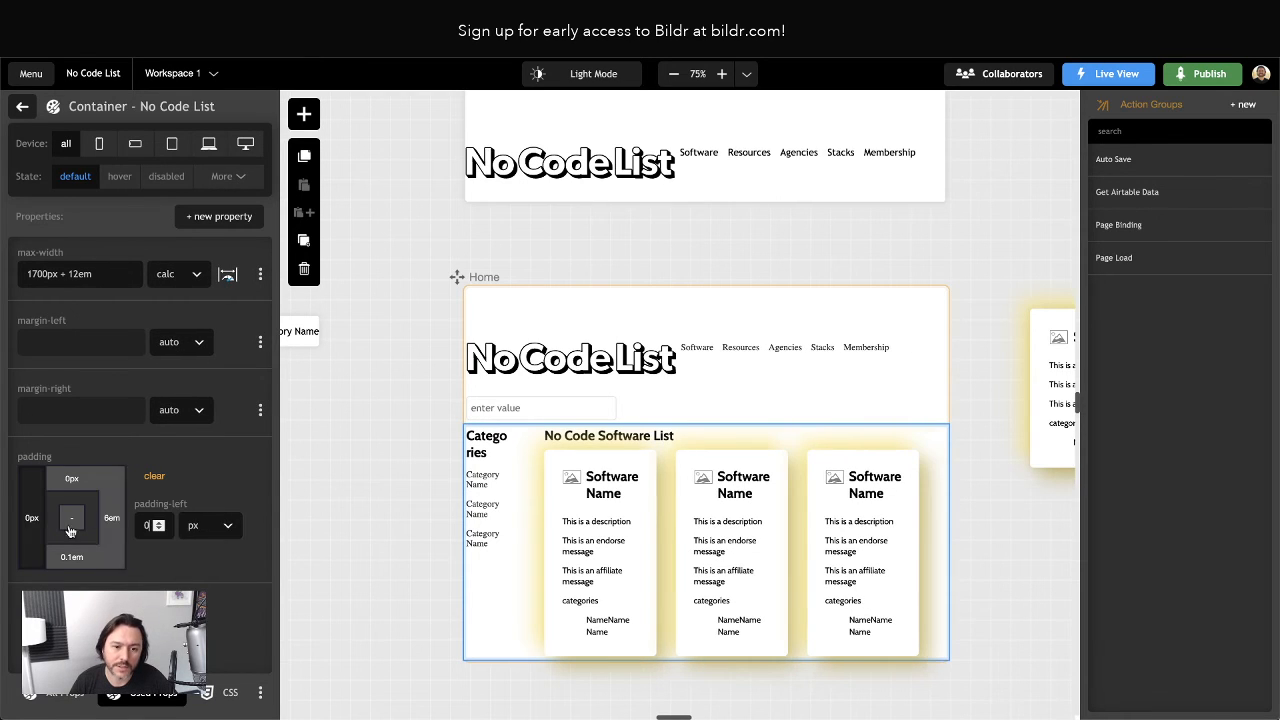
{"action": "left_click", "coordinate": [210, 525]}
{"action": "left_click", "coordinate": [203, 645]}
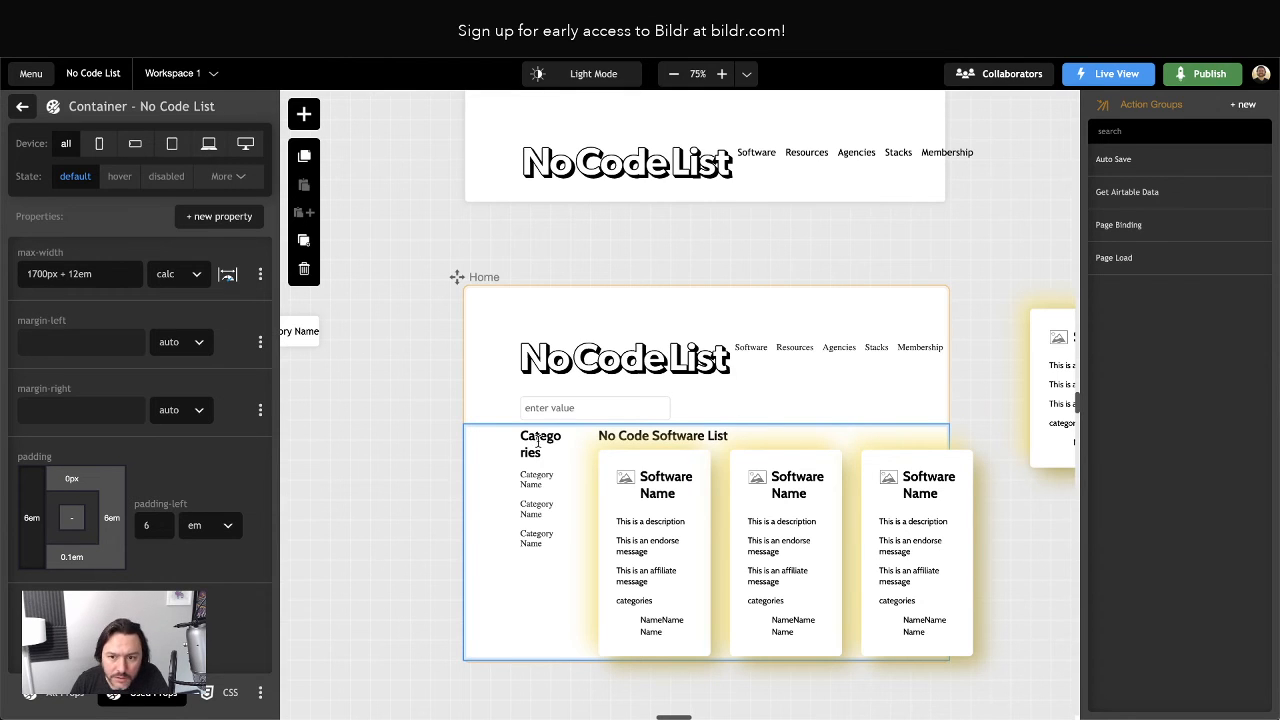
{"action": "scroll", "coordinate": [538, 441], "scroll_direction": "right", "scroll_amount": 5}
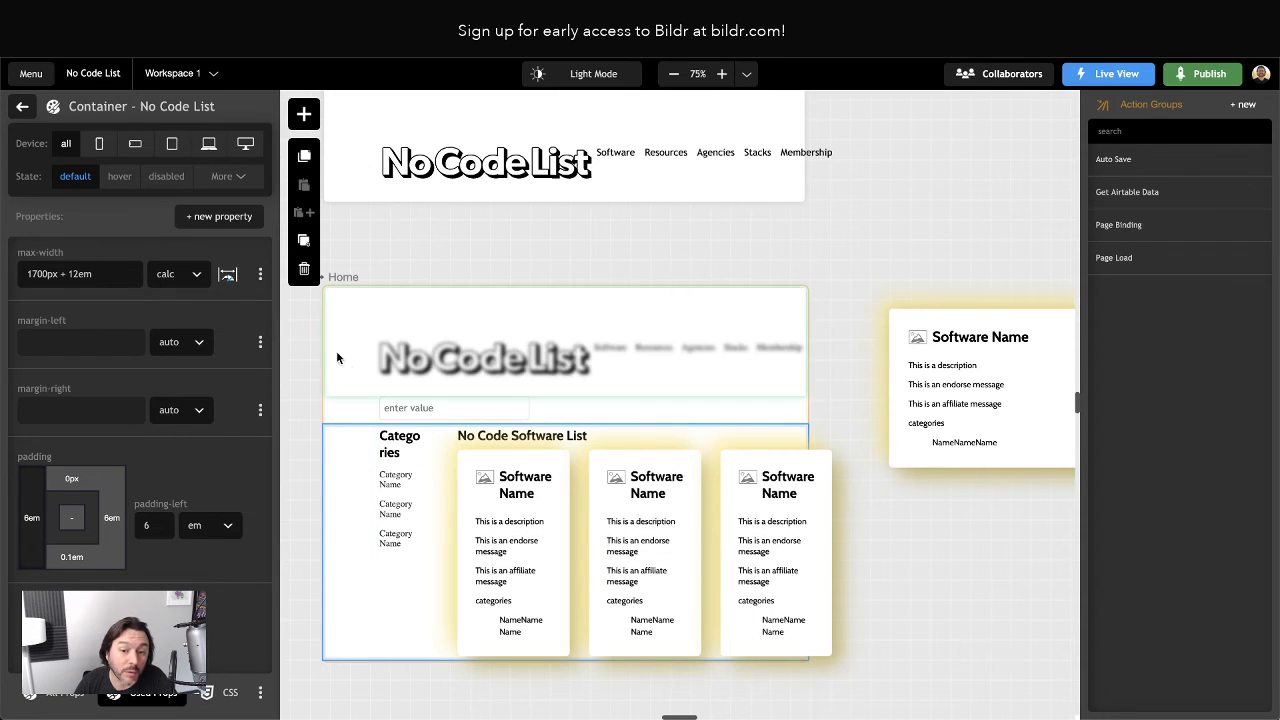
{"action": "left_click", "coordinate": [301, 424]}
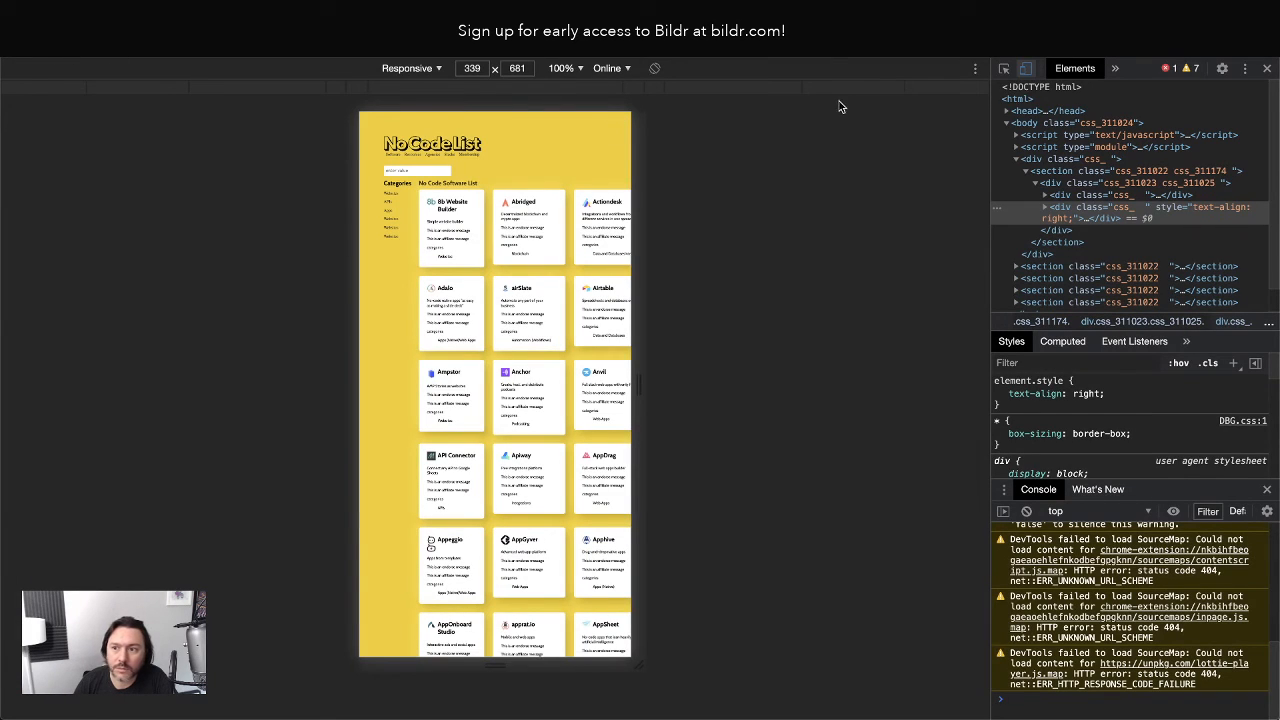
Reload the live preview without device emulation and close the developer tools on both the preview and the original site.
{"action": "left_click", "coordinate": [1025, 68]}
{"action": "key", "text": "super+r"}
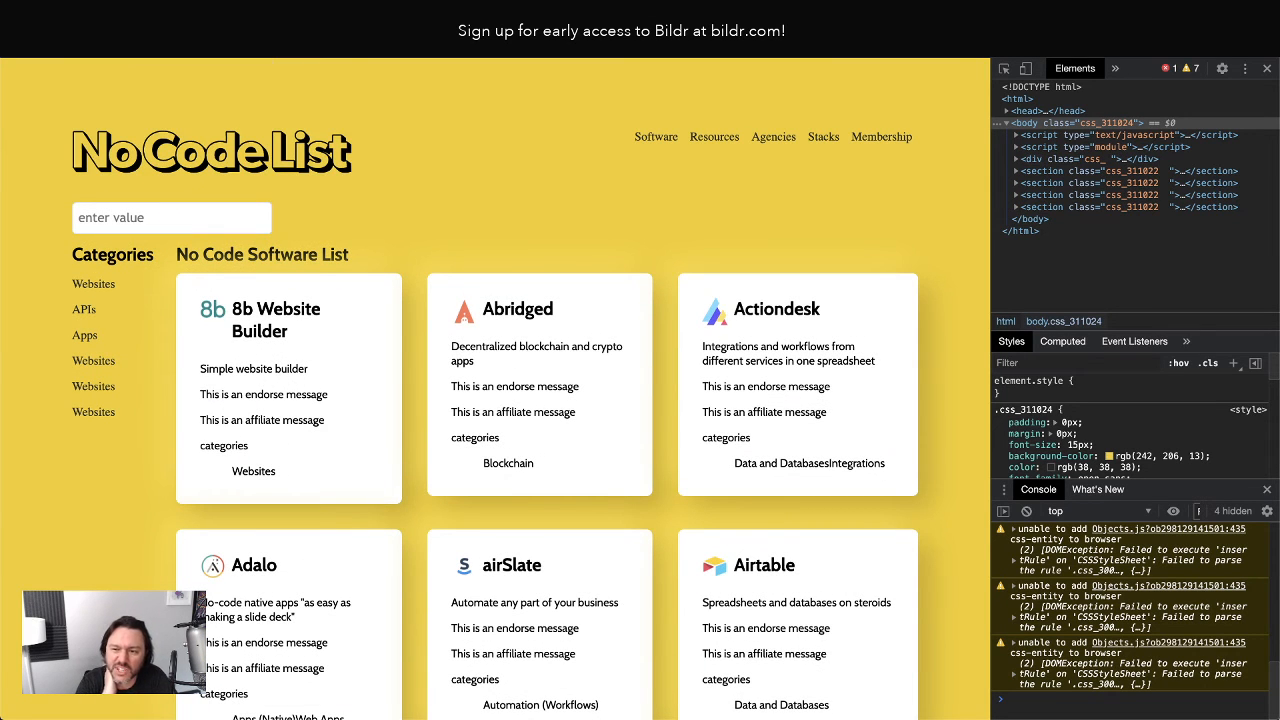
{"action": "left_click", "coordinate": [1267, 68]}
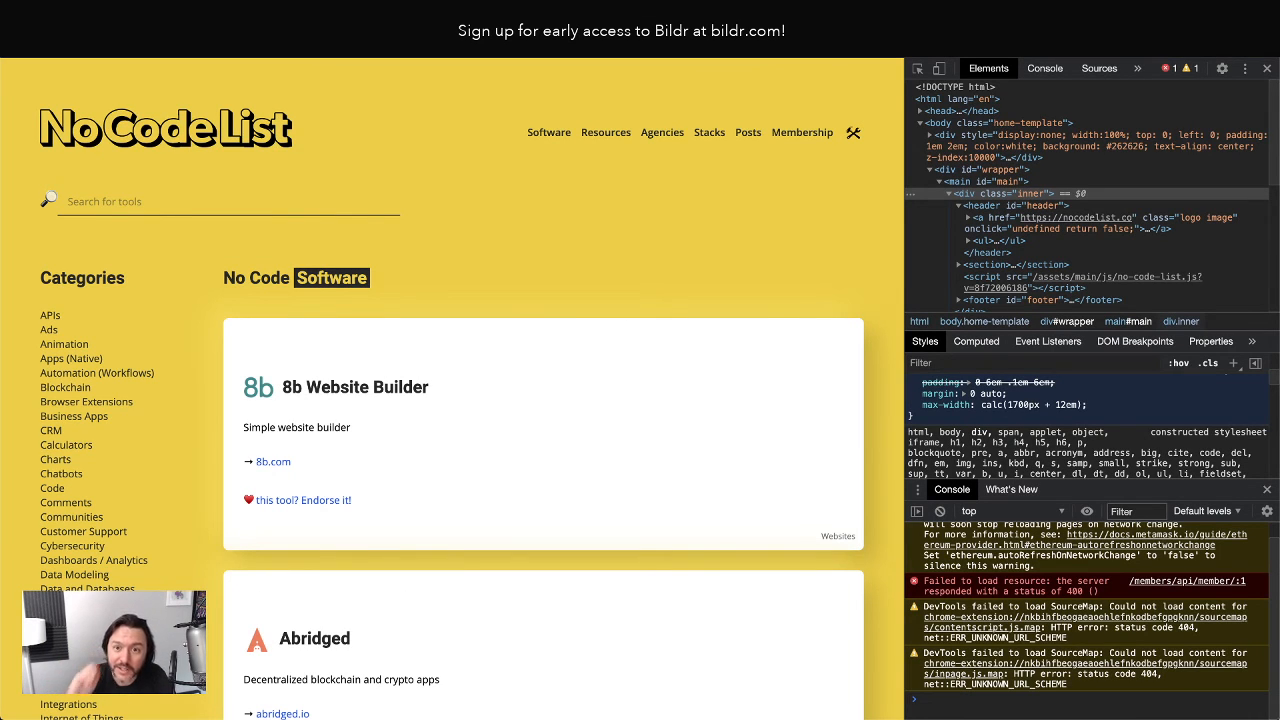
{"action": "left_click", "coordinate": [1267, 68]}
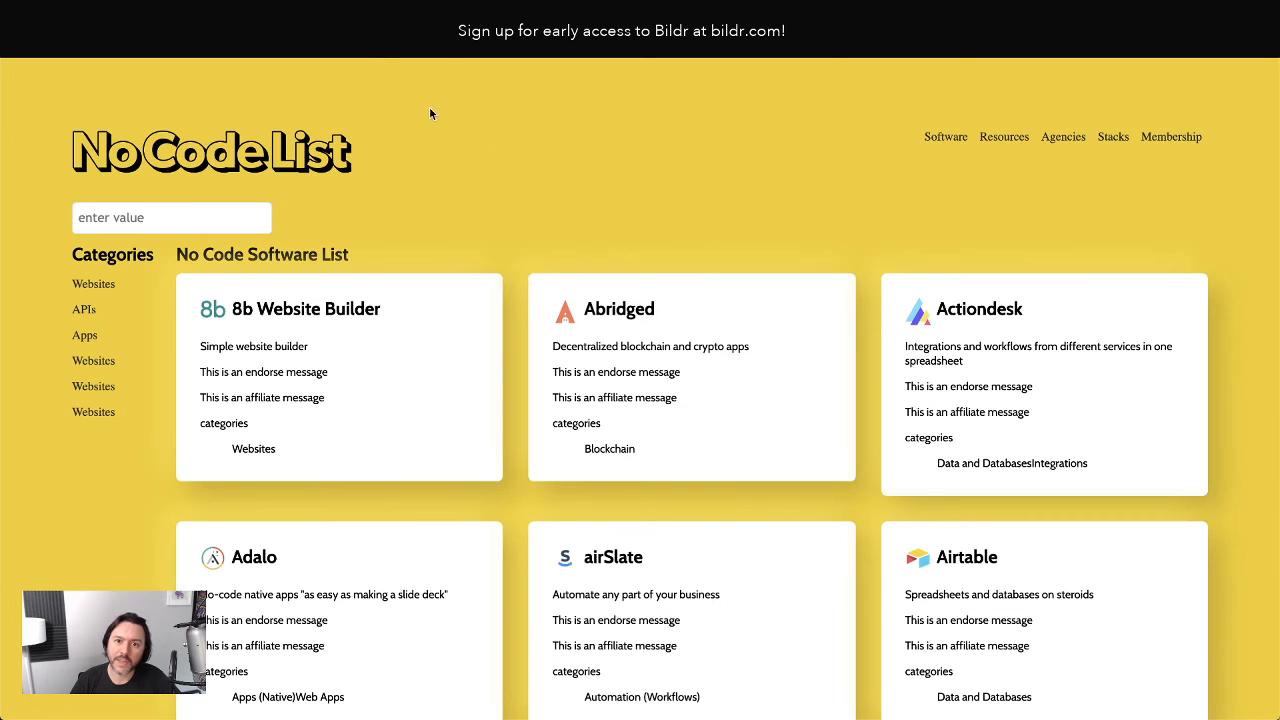
Inspect the preview's header in the developer tools and check the responsive layout while widening the viewport to 963 px.
{"action": "right_click", "coordinate": [602, 134]}
{"action": "left_click", "coordinate": [633, 285]}
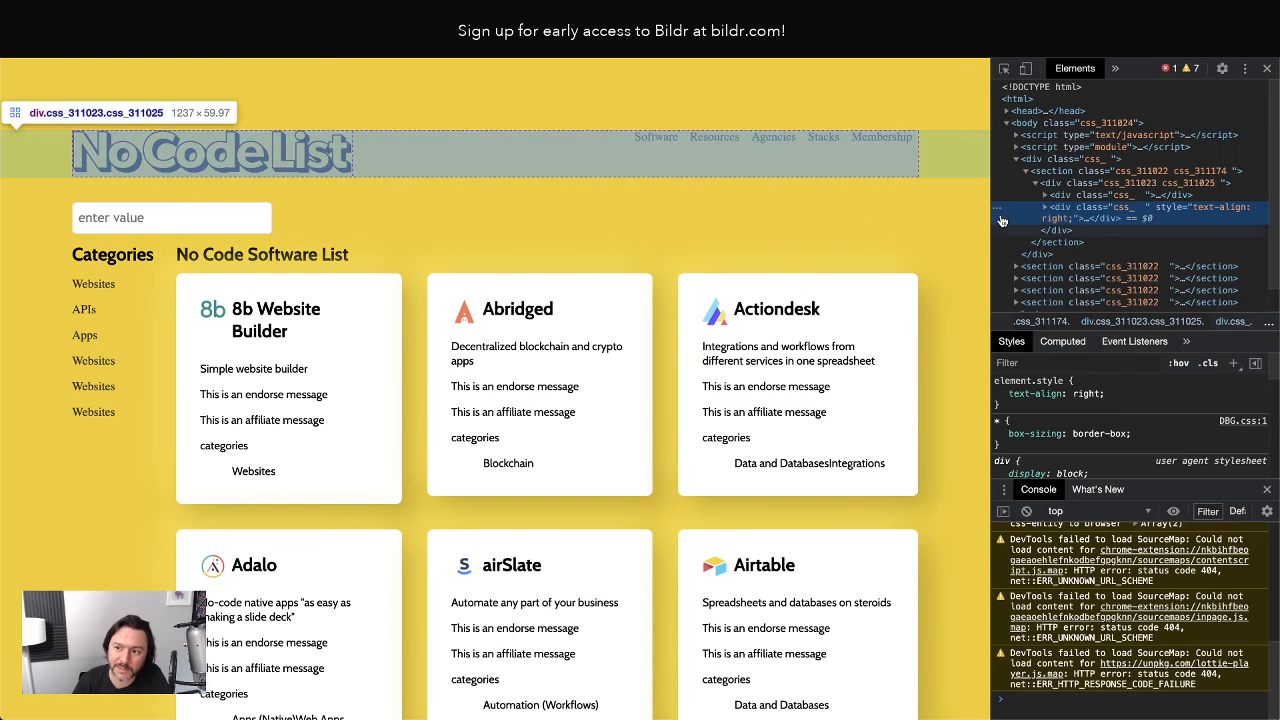
{"action": "left_click_drag", "start_coordinate": [992, 216], "coordinate": [980, 214]}
{"action": "left_click", "coordinate": [1015, 69]}
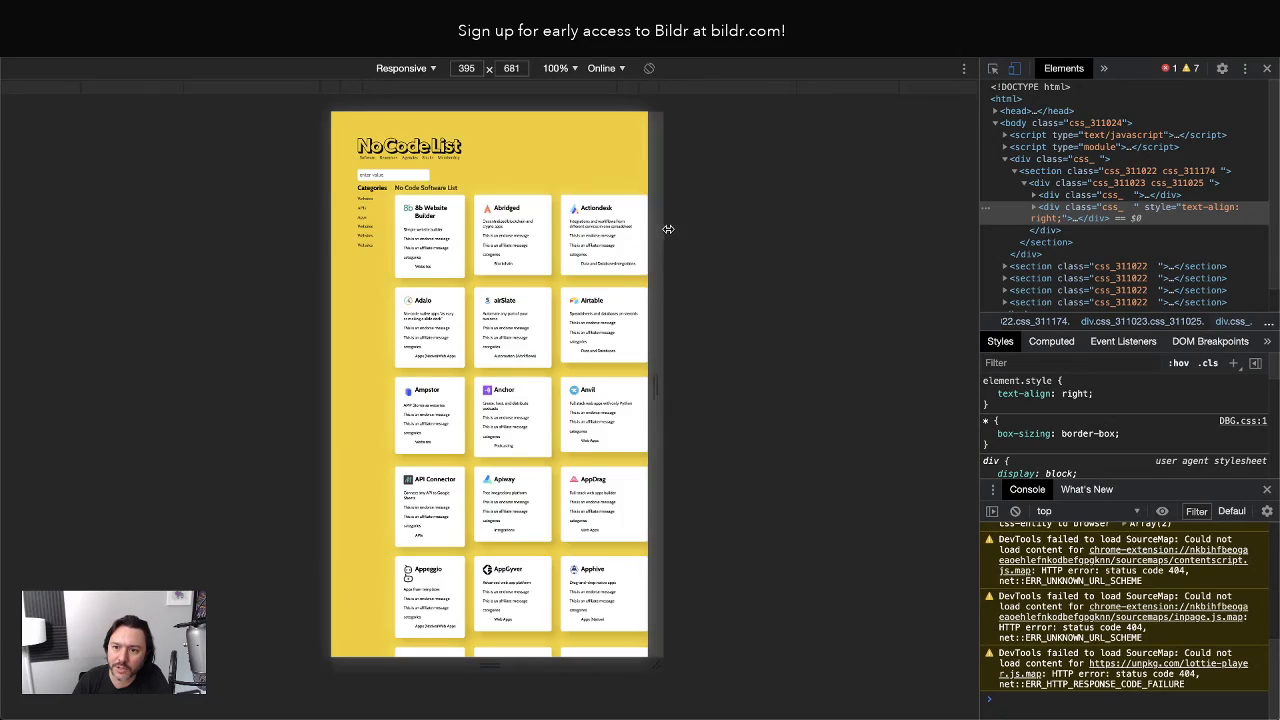
{"action": "left_click_drag", "start_coordinate": [664, 231], "coordinate": [727, 234]}
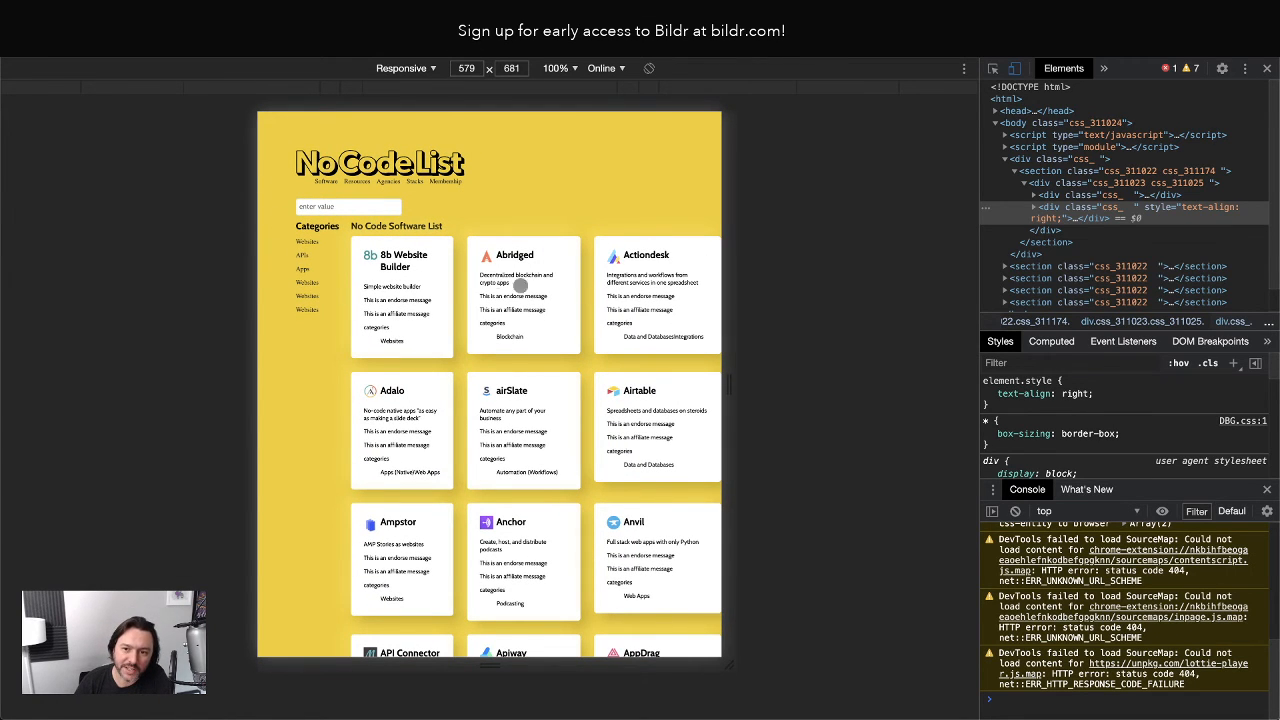
{"action": "left_click_drag", "start_coordinate": [740, 216], "coordinate": [900, 214]}
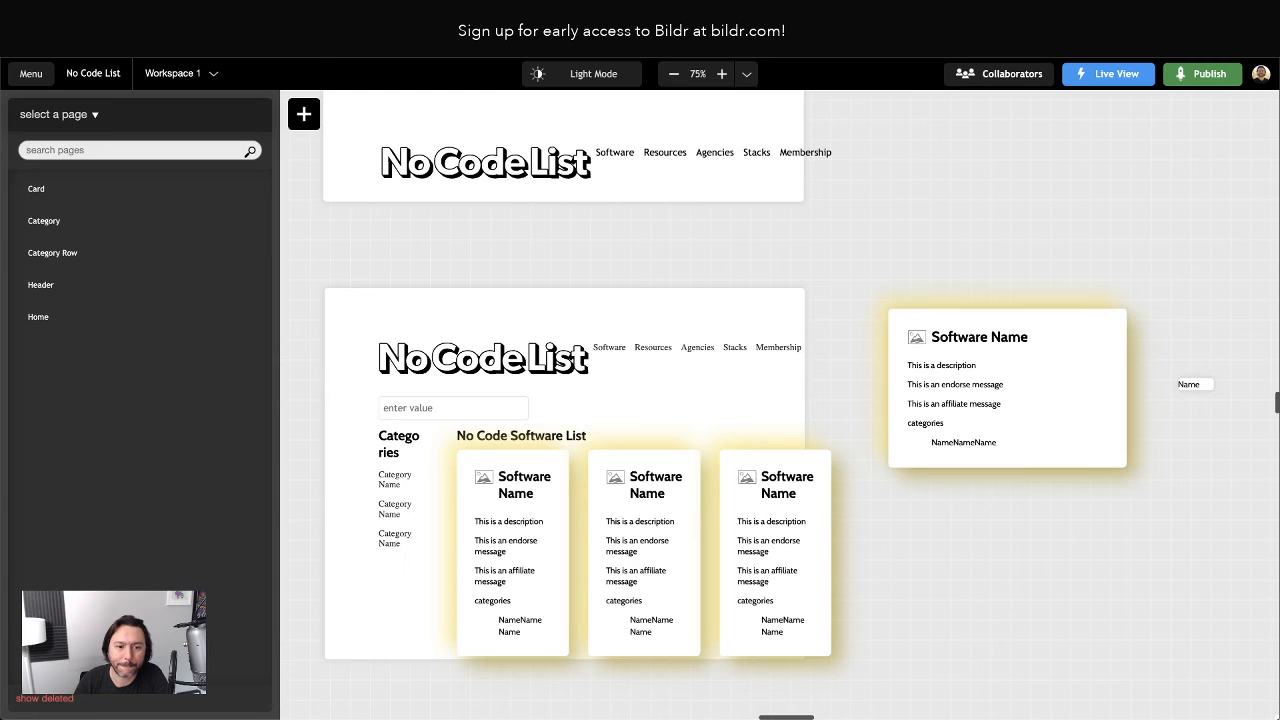
Switch to the Bildr editor and examine the grid properties of the Cards style class on the Main Software List.
{"action": "left_click", "coordinate": [535, 508]}
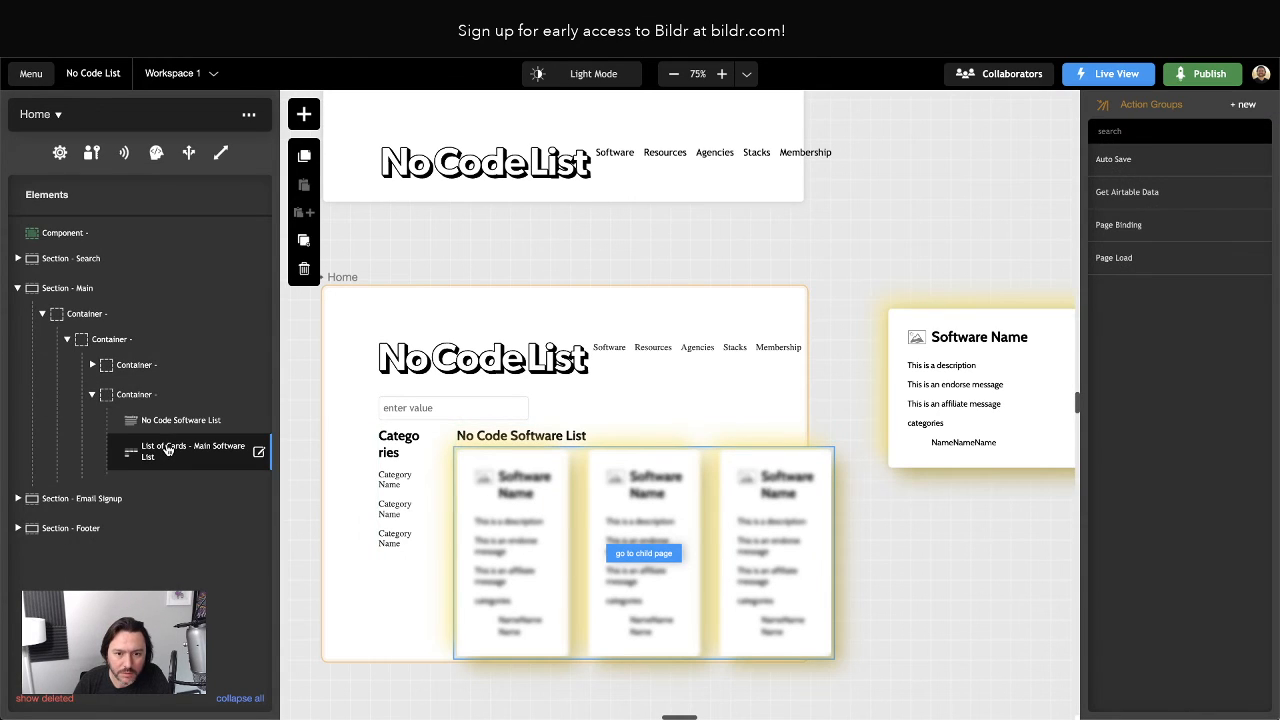
{"action": "left_click", "coordinate": [168, 450]}
{"action": "left_click", "coordinate": [42, 211]}
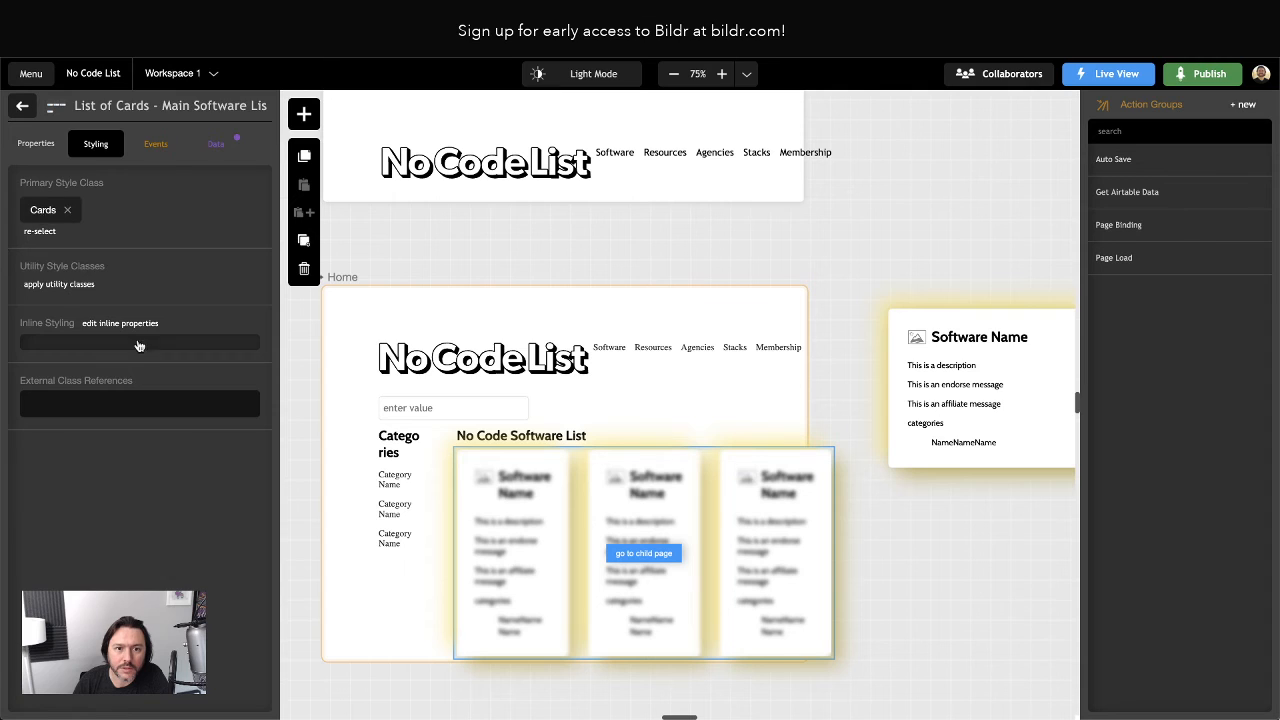
{"action": "scroll", "coordinate": [200, 450], "scroll_direction": "down", "scroll_amount": 3}
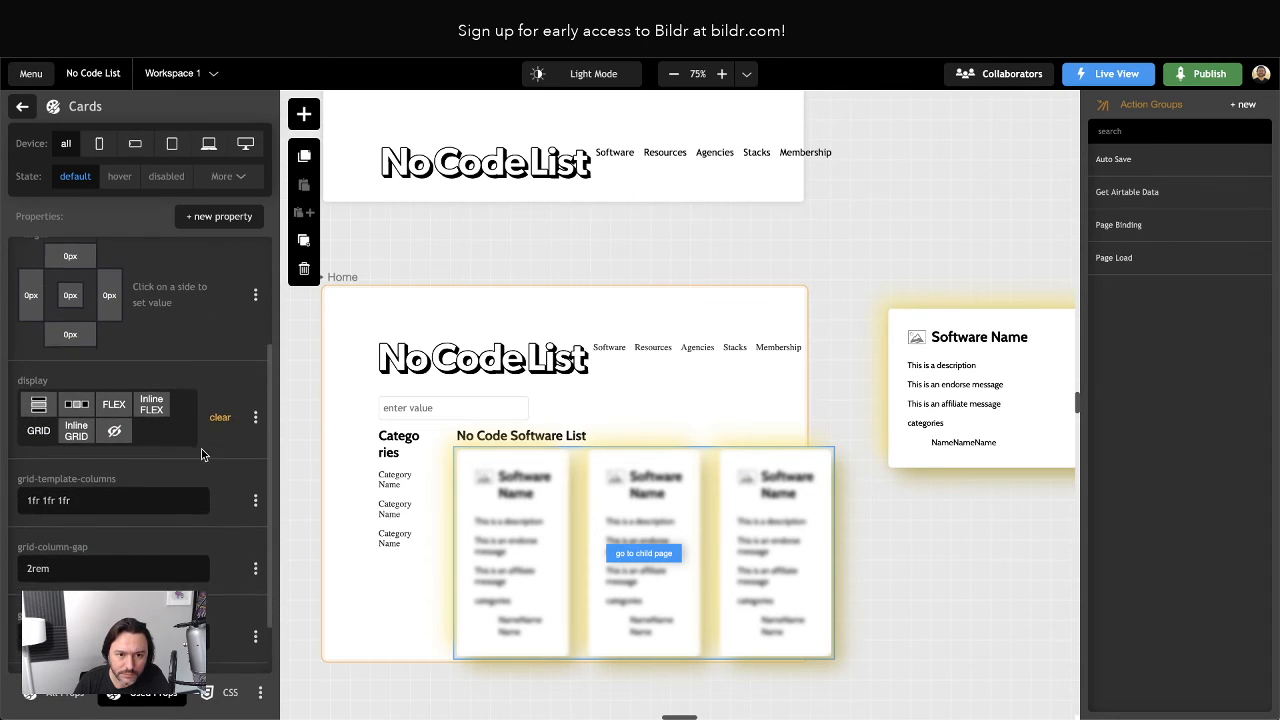
{"action": "scroll", "coordinate": [201, 455], "scroll_direction": "down", "scroll_amount": 1}
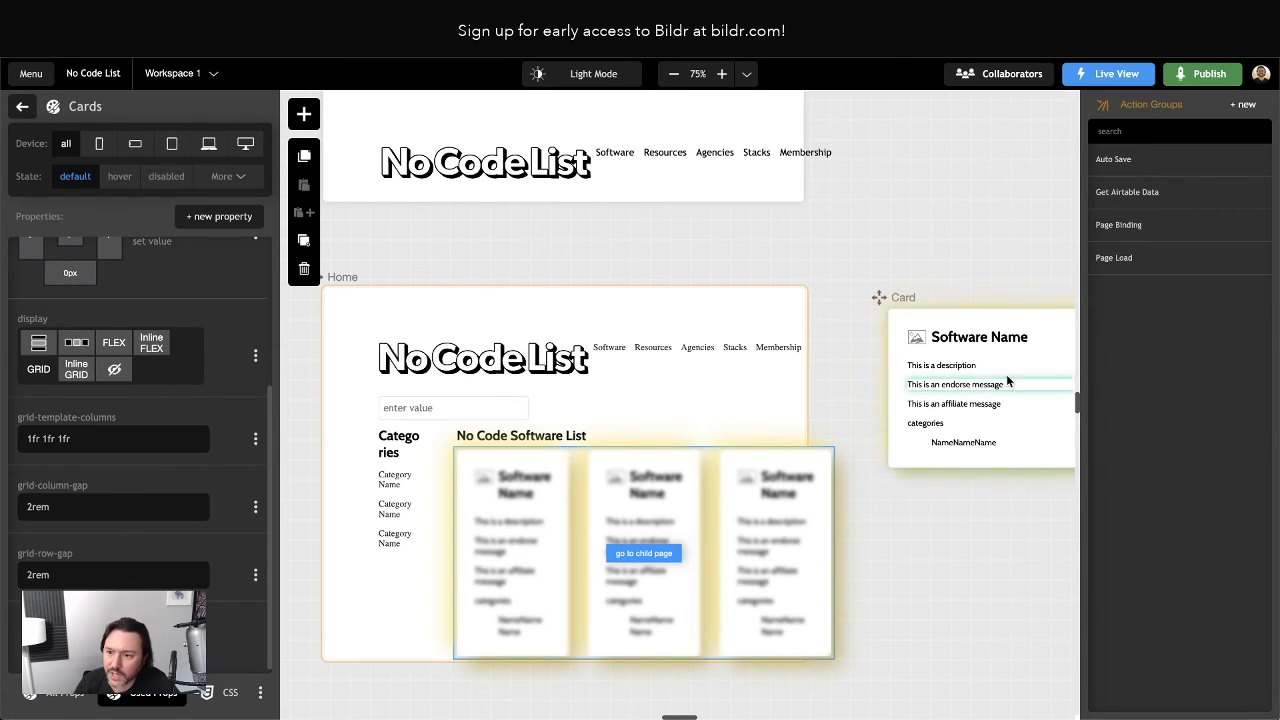
Examine the properties of the Card style class applied to the Card page's outermost element.
{"action": "left_click", "coordinate": [1008, 320]}
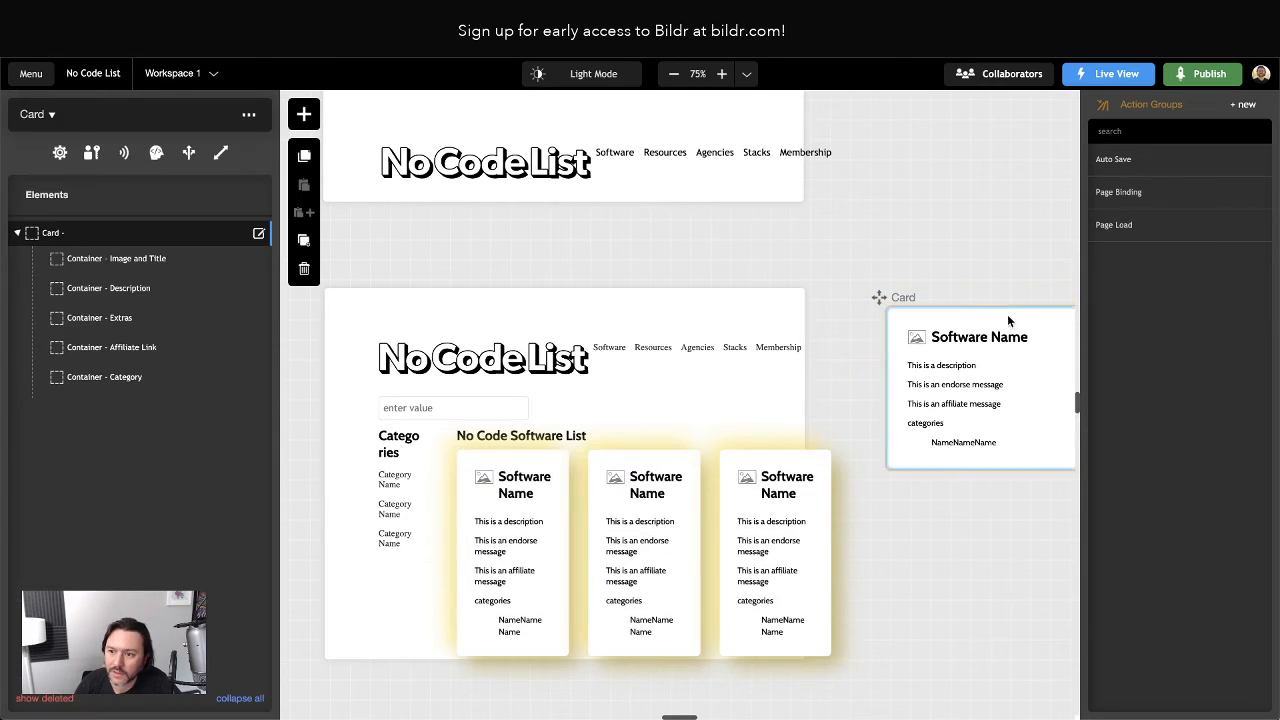
{"action": "left_click", "coordinate": [52, 233]}
{"action": "left_click", "coordinate": [40, 210]}
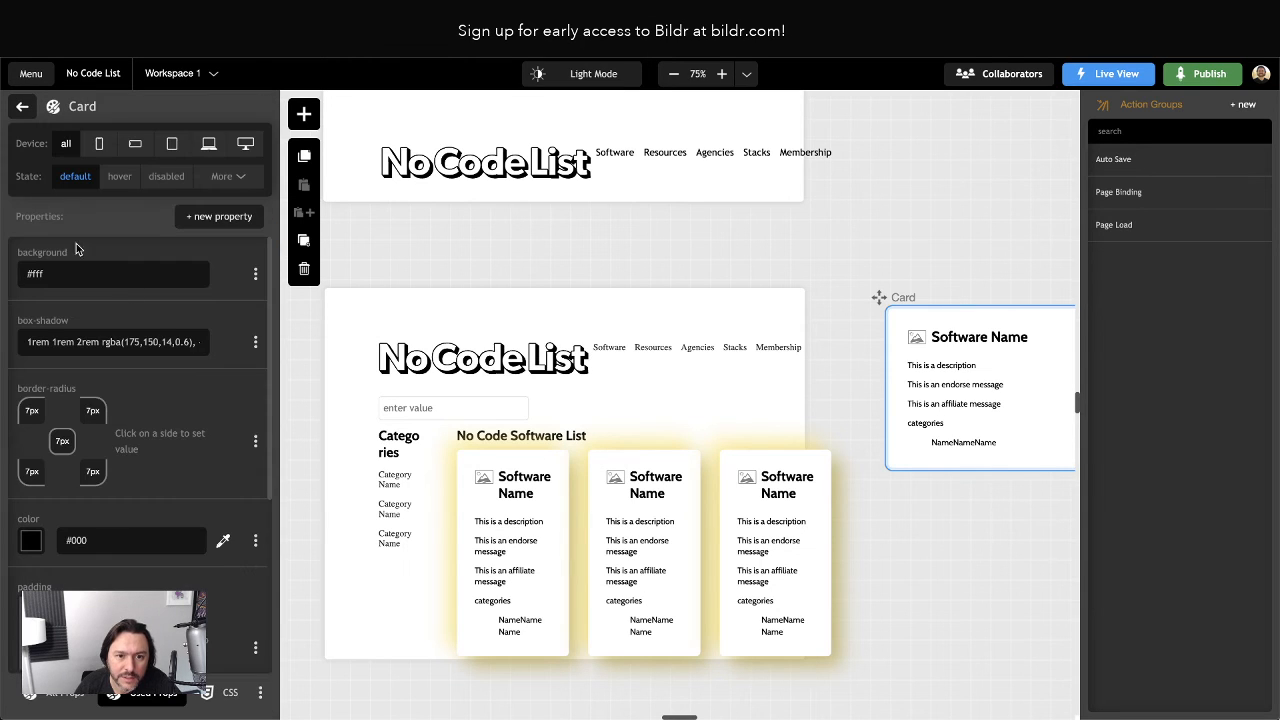
{"action": "scroll", "coordinate": [191, 414], "scroll_direction": "down", "scroll_amount": 3}
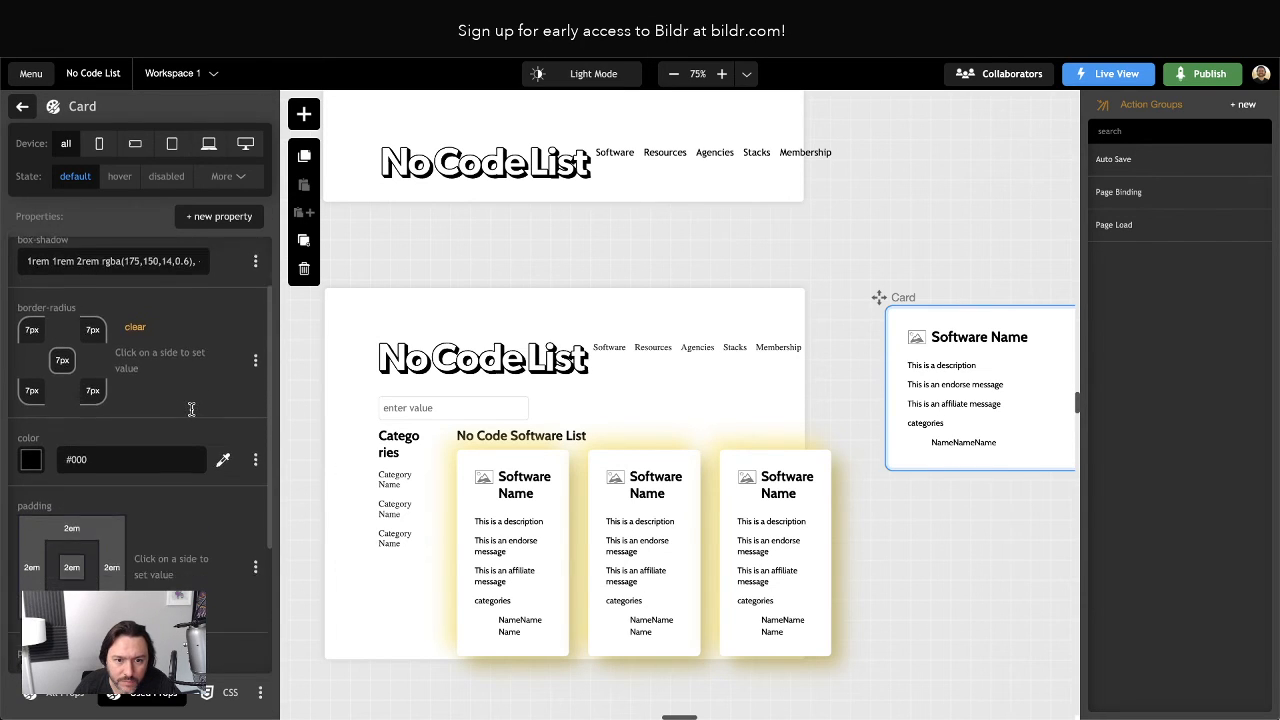
{"action": "scroll", "coordinate": [190, 412], "scroll_direction": "down", "scroll_amount": 2}
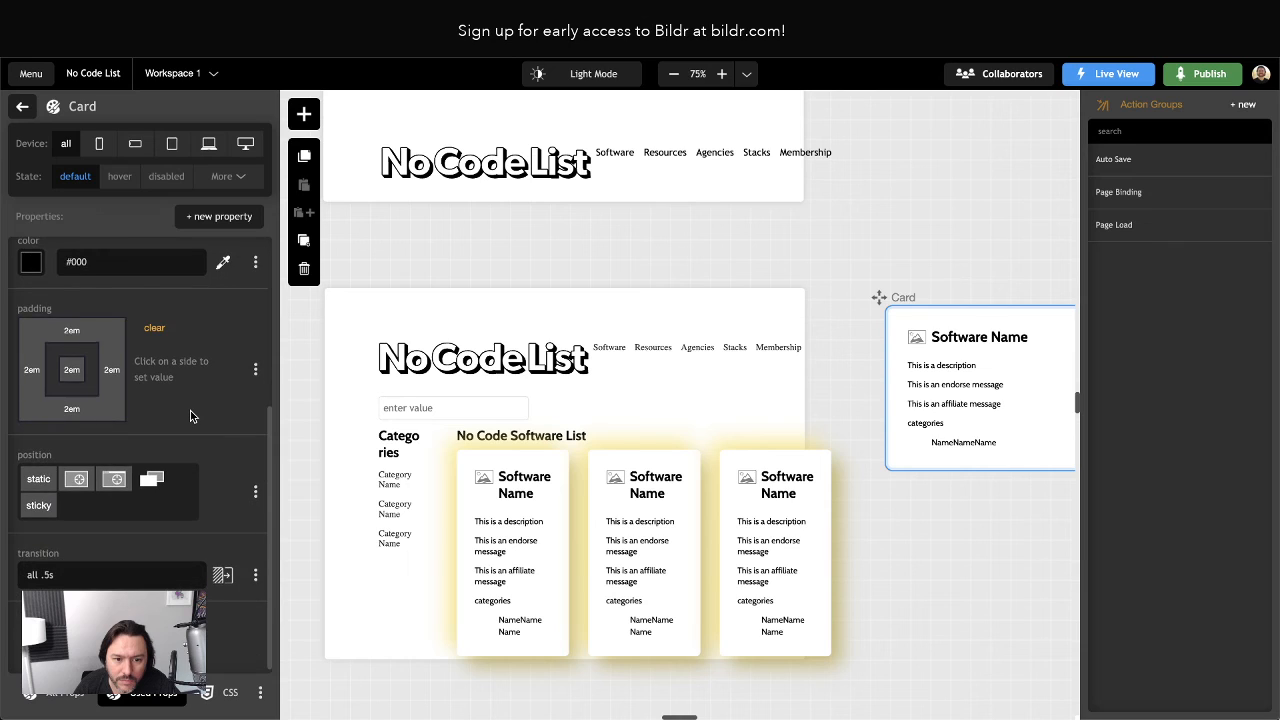
{"action": "left_click", "coordinate": [21, 109]}
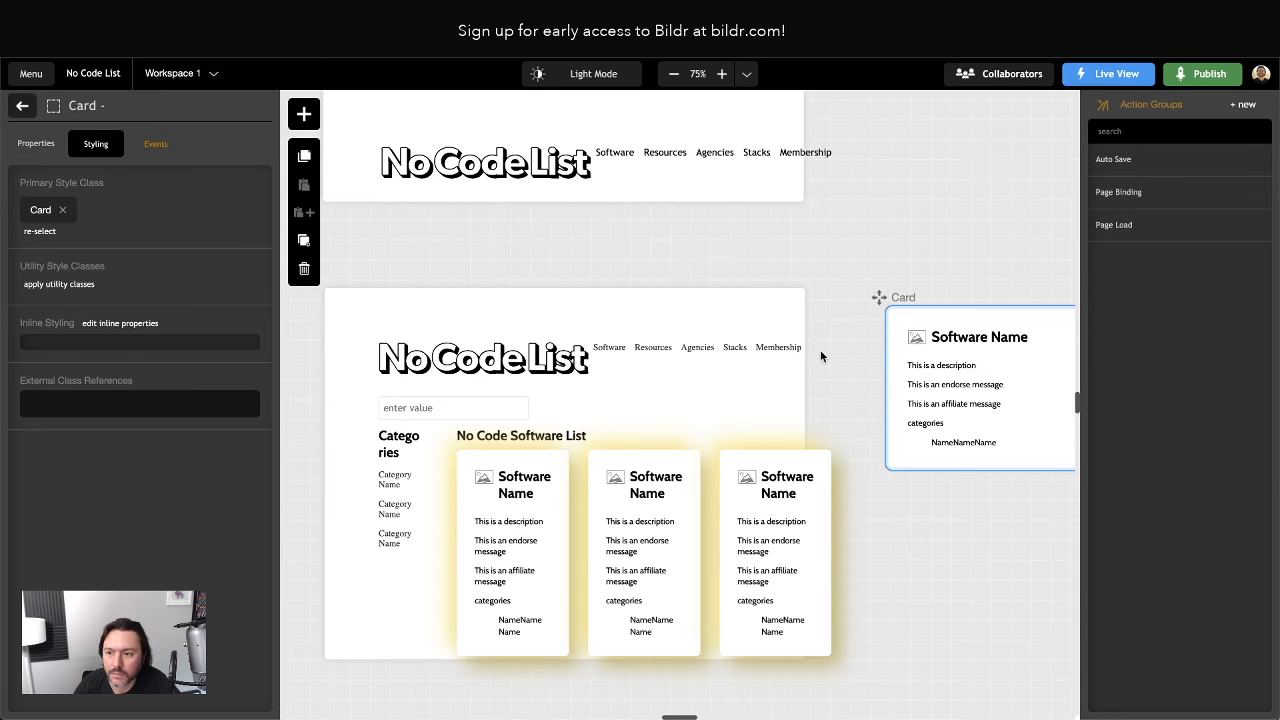
Review the primary style class and the element properties of the Main Software List on the Home page.
{"action": "left_click", "coordinate": [560, 492]}
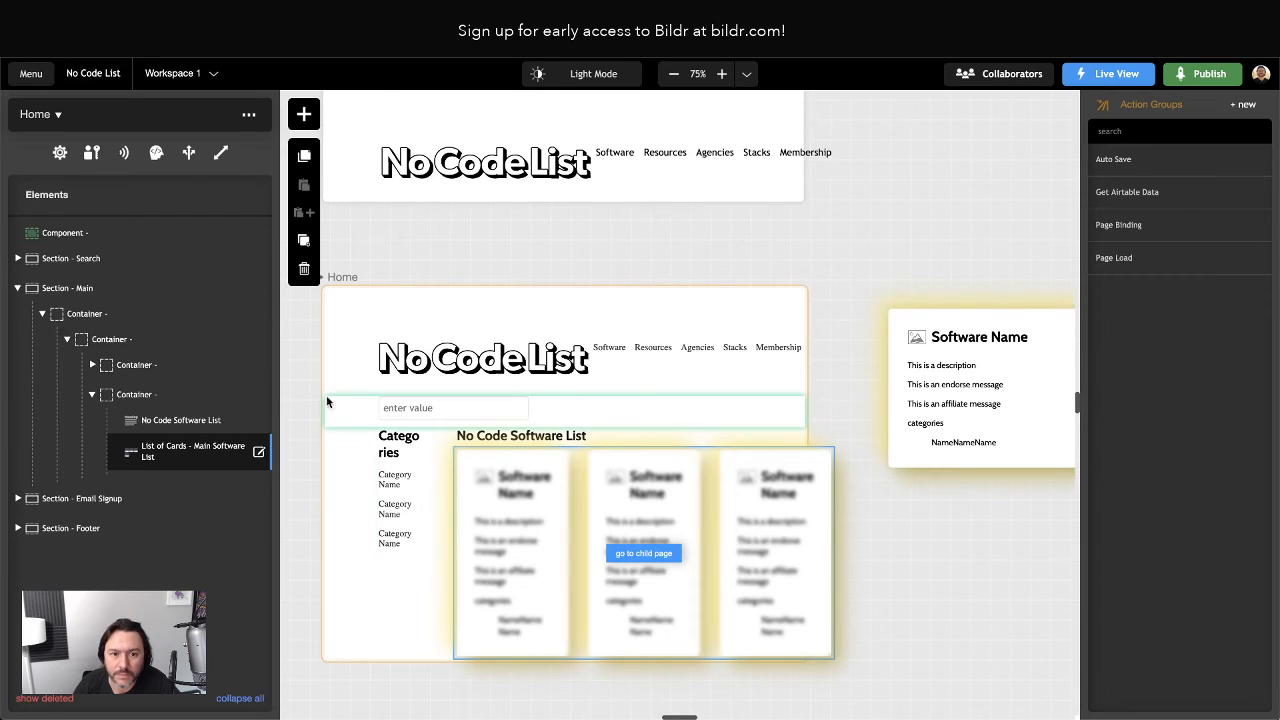
{"action": "left_click", "coordinate": [146, 453]}
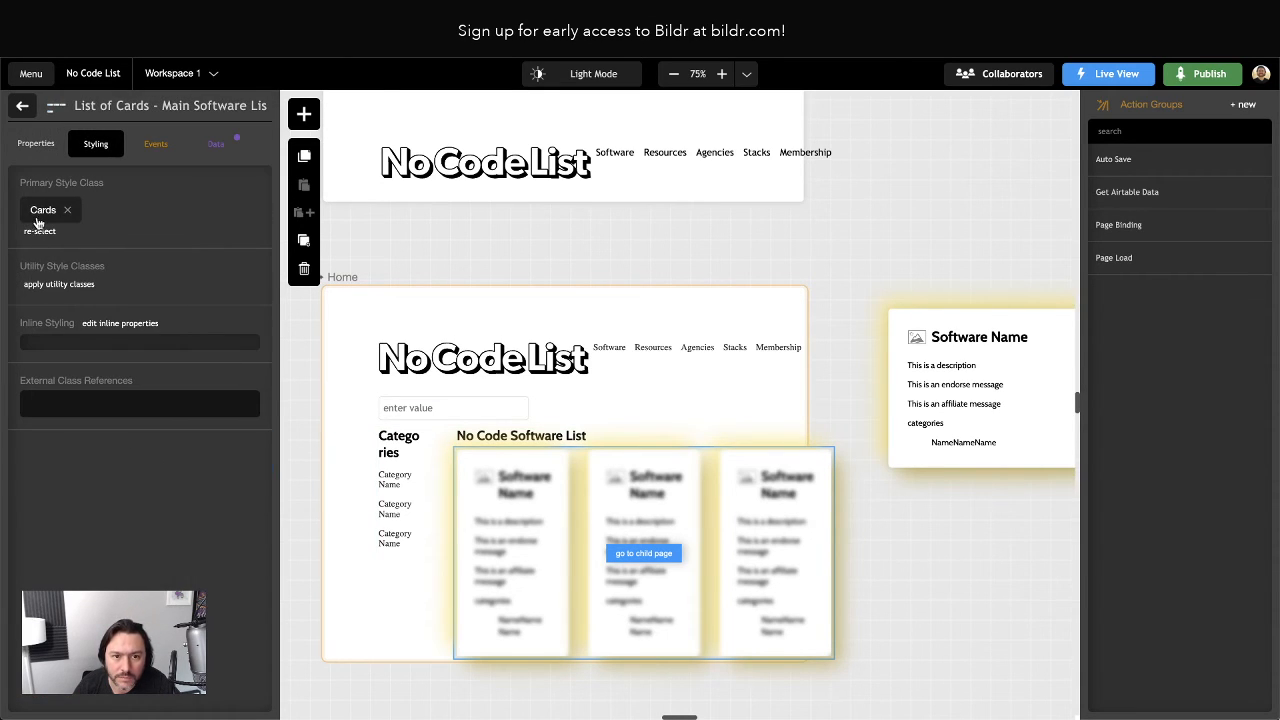
{"action": "left_click", "coordinate": [38, 145]}
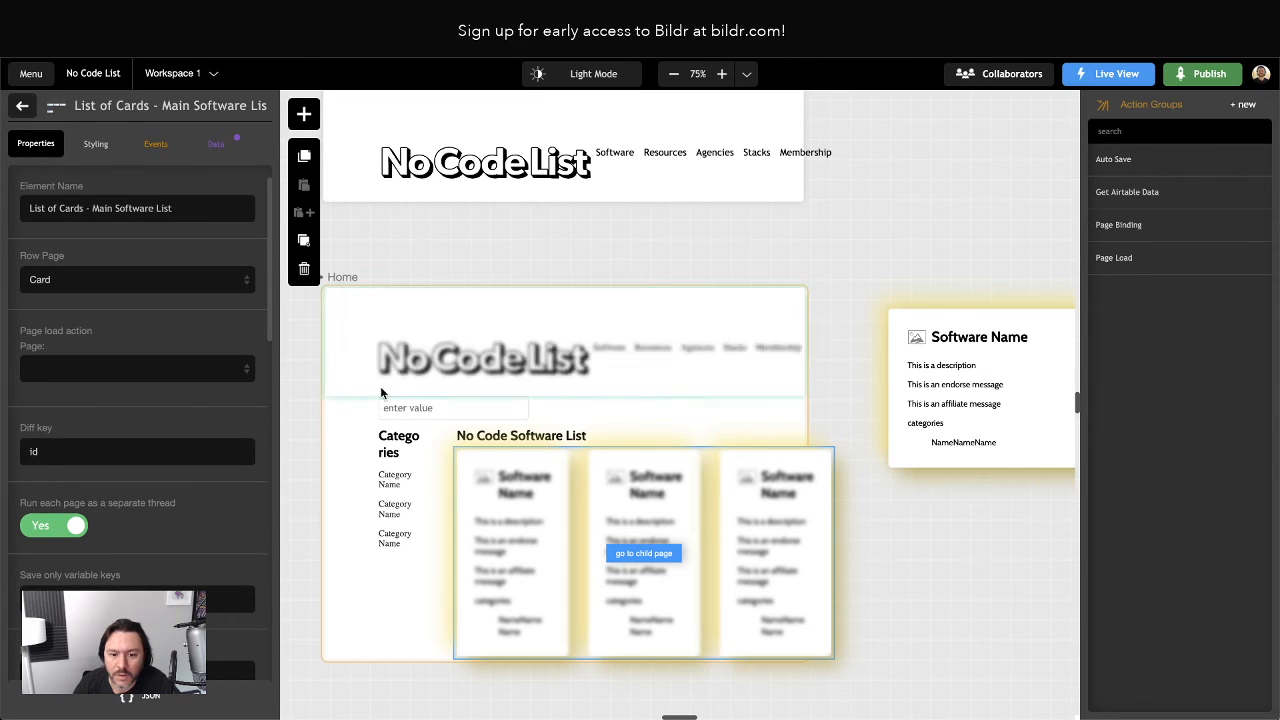
{"action": "left_click", "coordinate": [955, 403]}
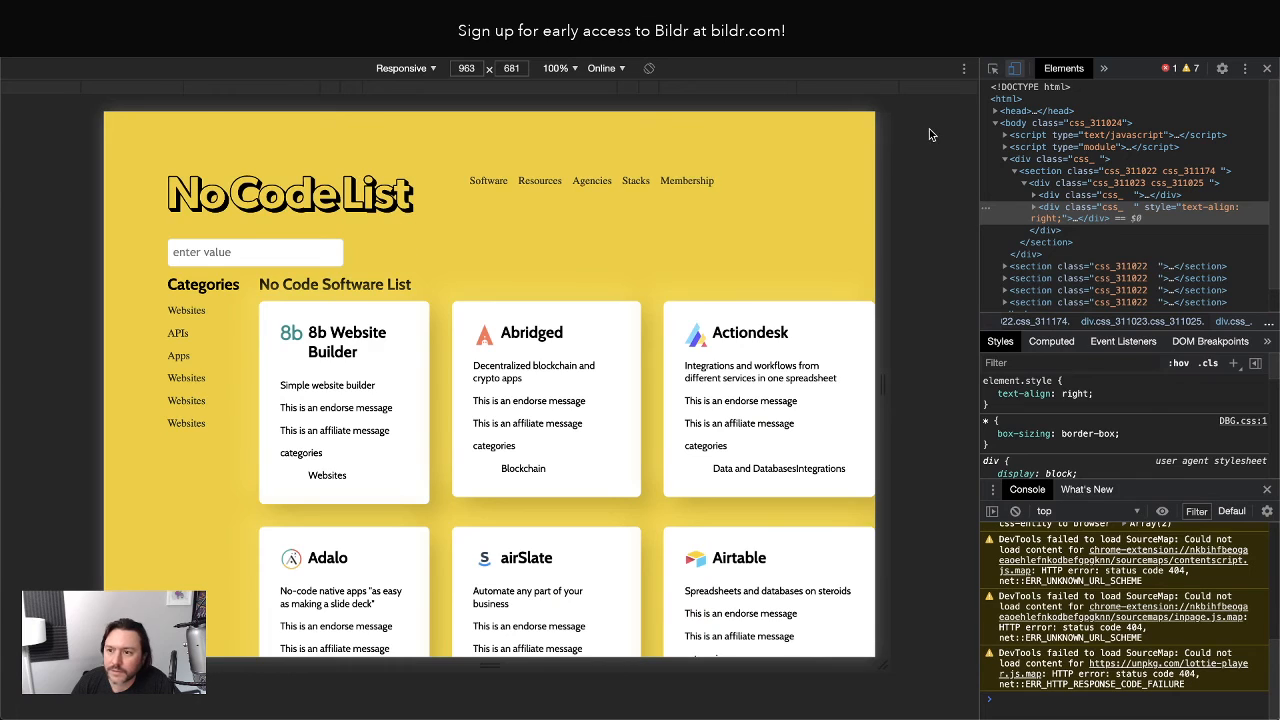
Inspect the Actiondesk card in the live preview and check the styles of its enclosing list item.
{"action": "right_click", "coordinate": [818, 325]}
{"action": "left_click", "coordinate": [880, 463]}
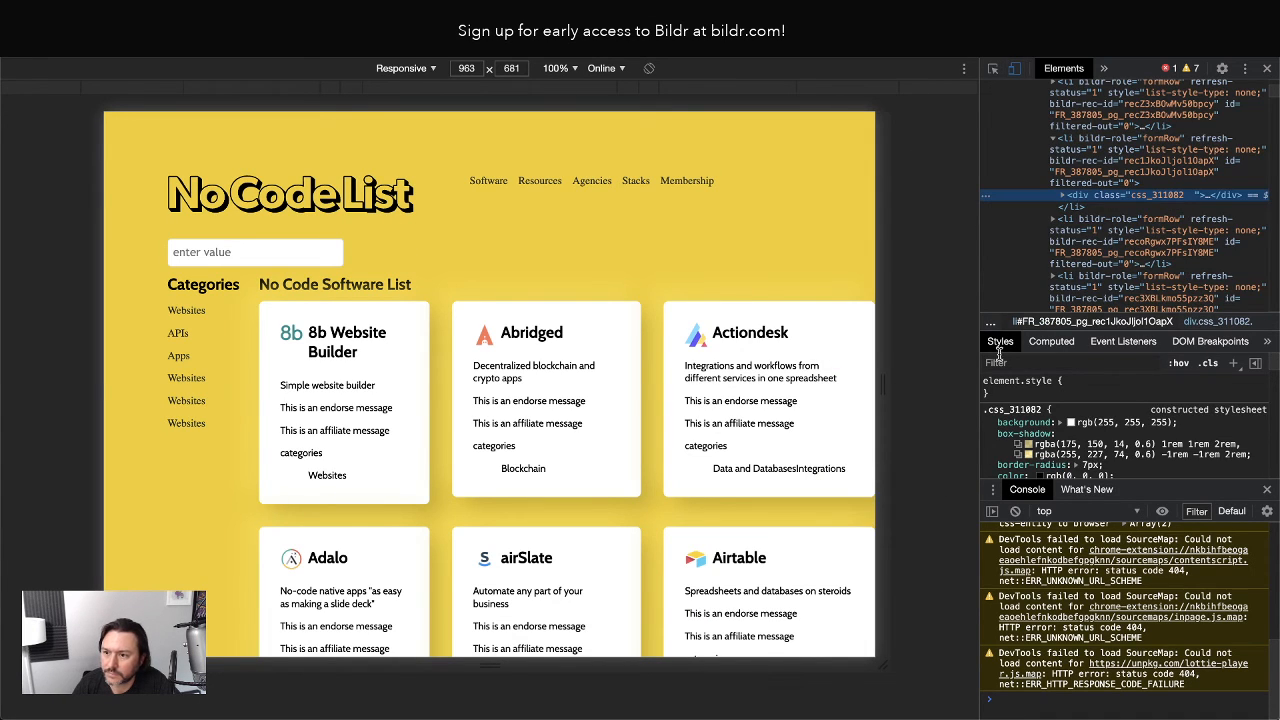
{"action": "left_click", "coordinate": [1078, 140]}
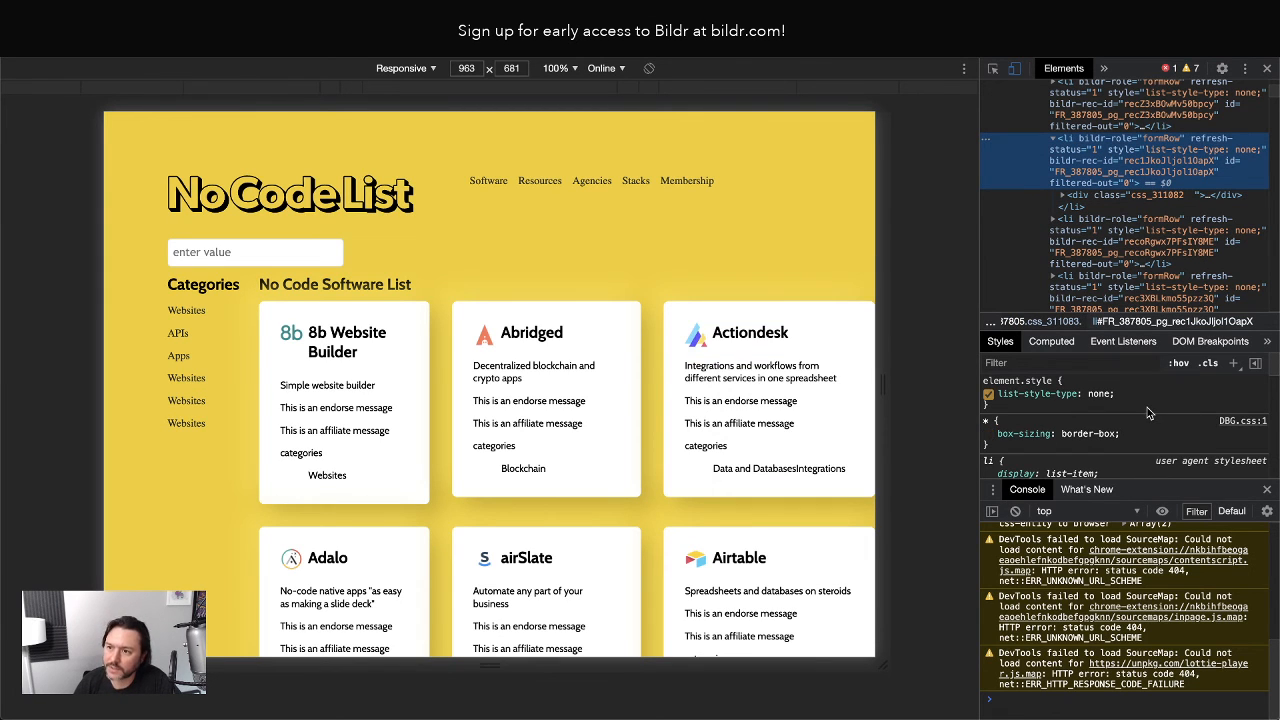
Review the full style rules of the Actiondesk card's list item, including the rules inherited from its parents.
{"action": "scroll", "coordinate": [1148, 413], "scroll_direction": "down", "scroll_amount": 5}
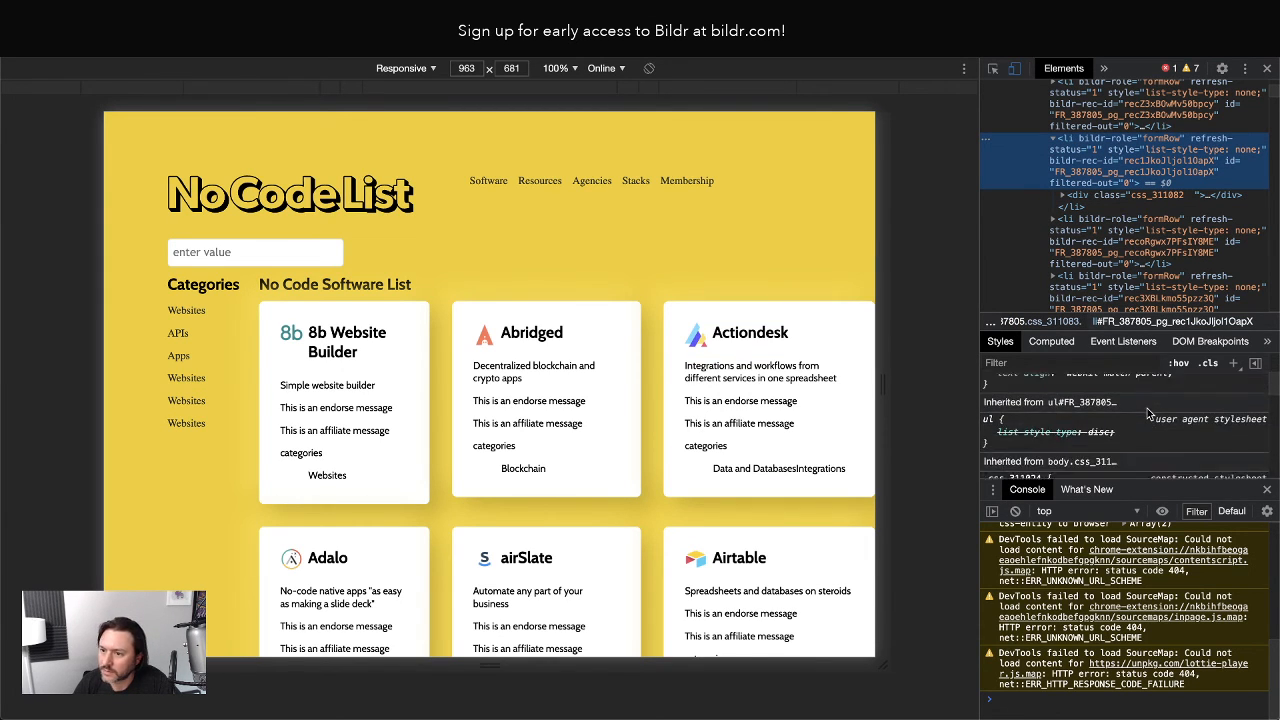
{"action": "scroll", "coordinate": [1148, 413], "scroll_direction": "down", "scroll_amount": 6}
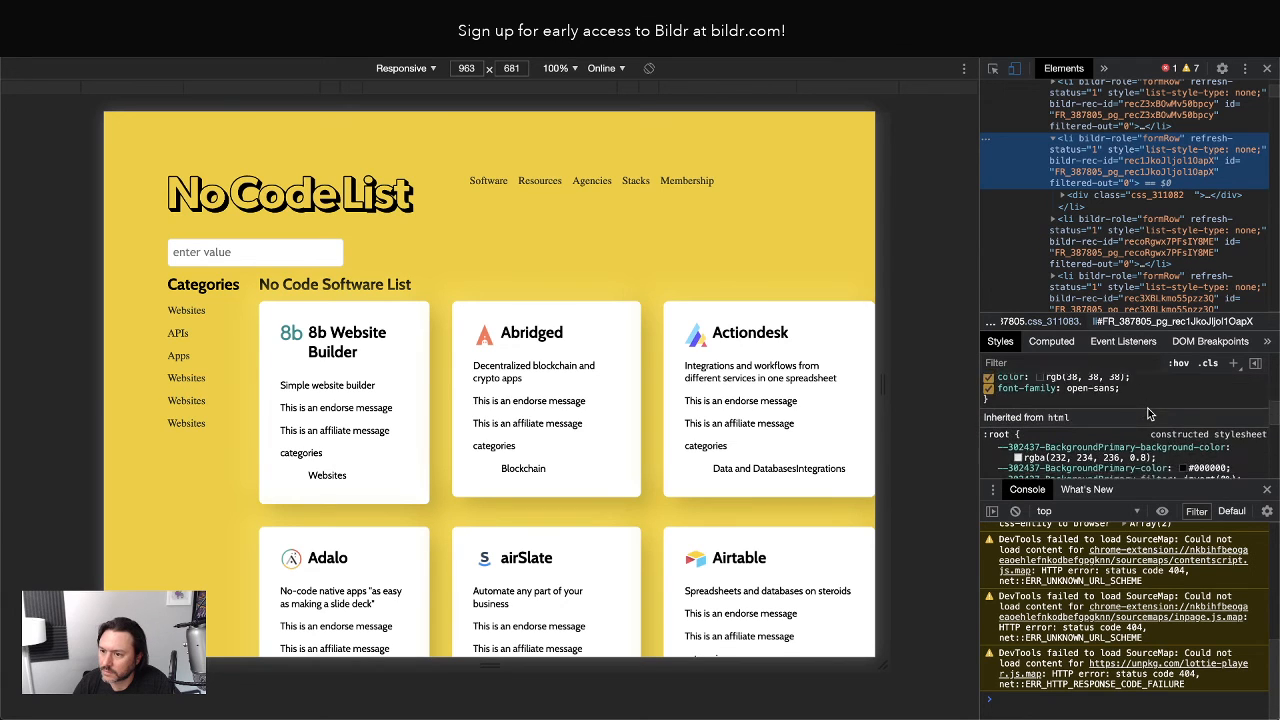
{"action": "scroll", "coordinate": [1150, 413], "scroll_direction": "up", "scroll_amount": 10}
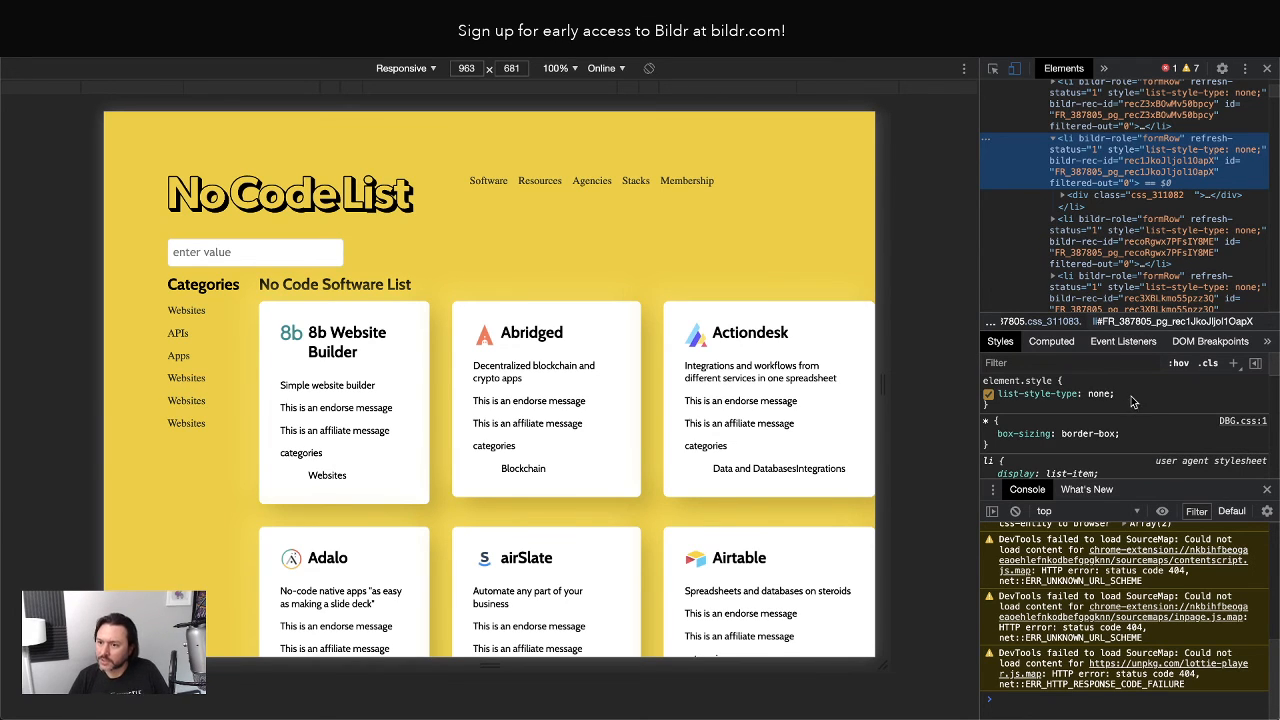
{"action": "left_click", "coordinate": [1135, 398]}
{"action": "type", "text": "m"}
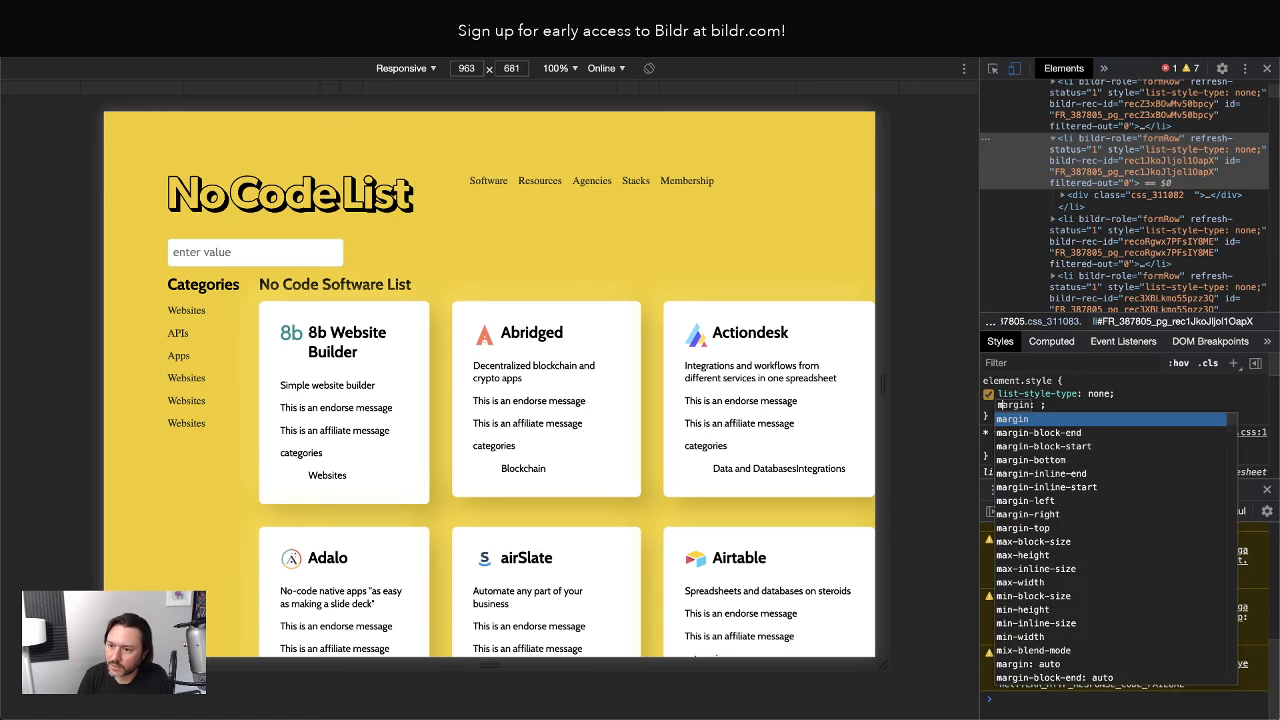
{"action": "key", "text": "BackSpace"}
Examine the style rules of the css_311082 div inside the Actiondesk list item.
{"action": "scroll", "coordinate": [1137, 447], "scroll_direction": "down", "scroll_amount": 3}
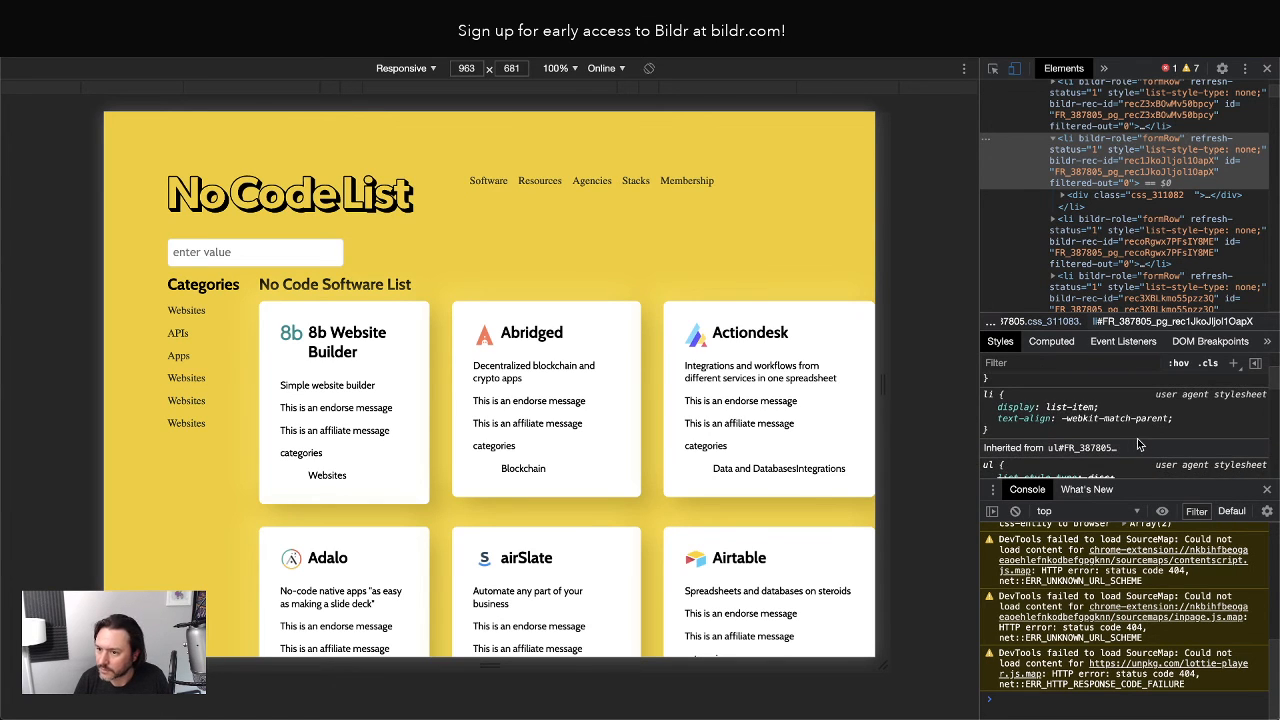
{"action": "scroll", "coordinate": [1138, 445], "scroll_direction": "down", "scroll_amount": 2}
{"action": "scroll", "coordinate": [1095, 335], "scroll_direction": "up", "scroll_amount": 3}
{"action": "left_click", "coordinate": [1093, 138]}
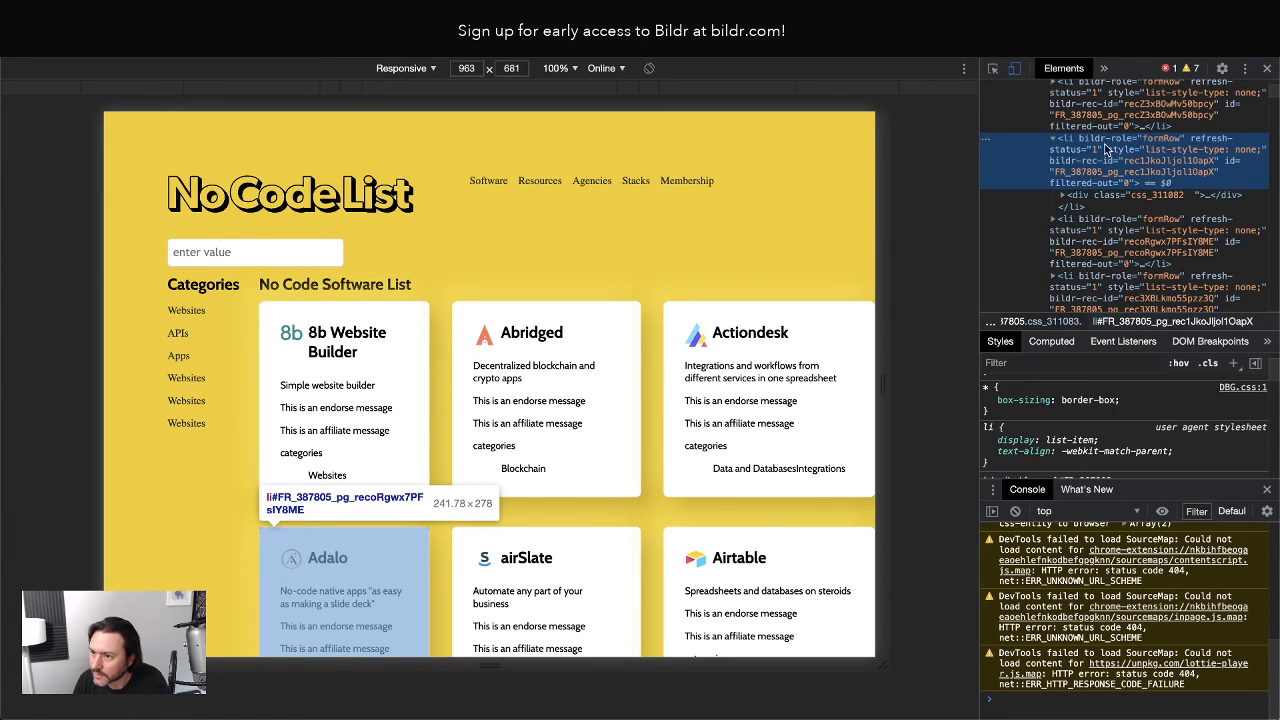
{"action": "left_click", "coordinate": [1095, 195]}
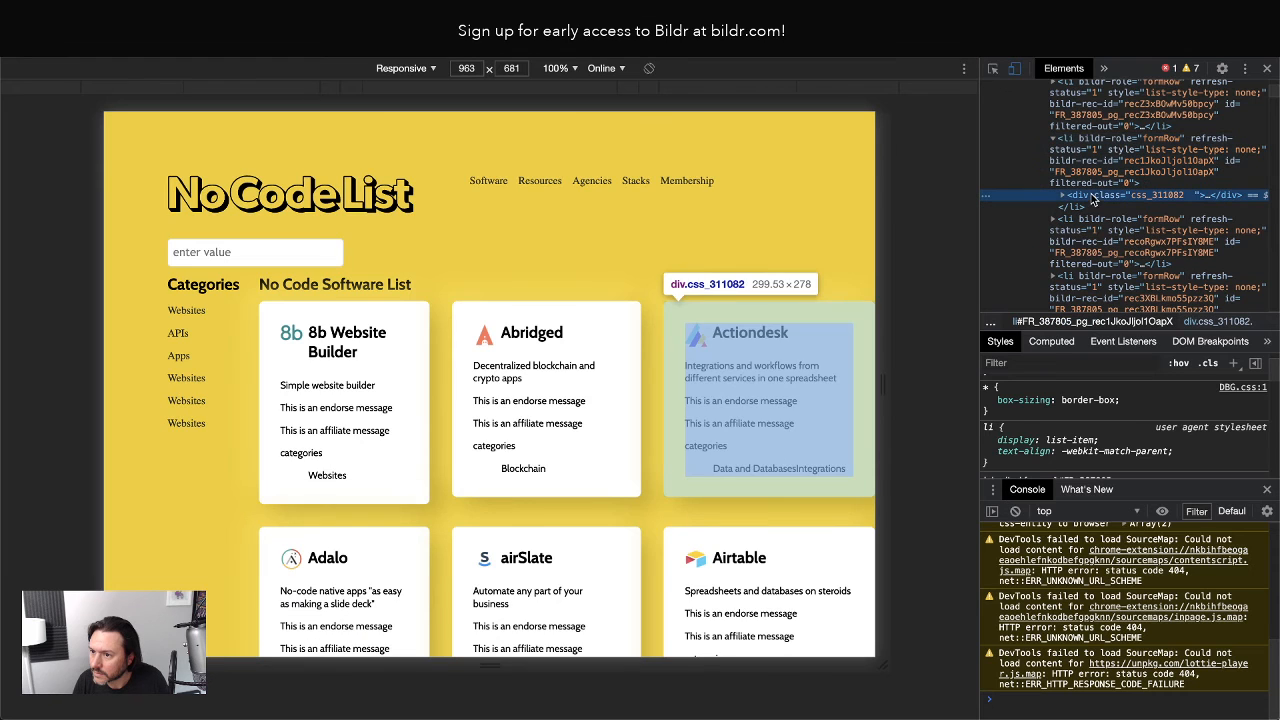
{"action": "scroll", "coordinate": [1095, 460], "scroll_direction": "down", "scroll_amount": 1}
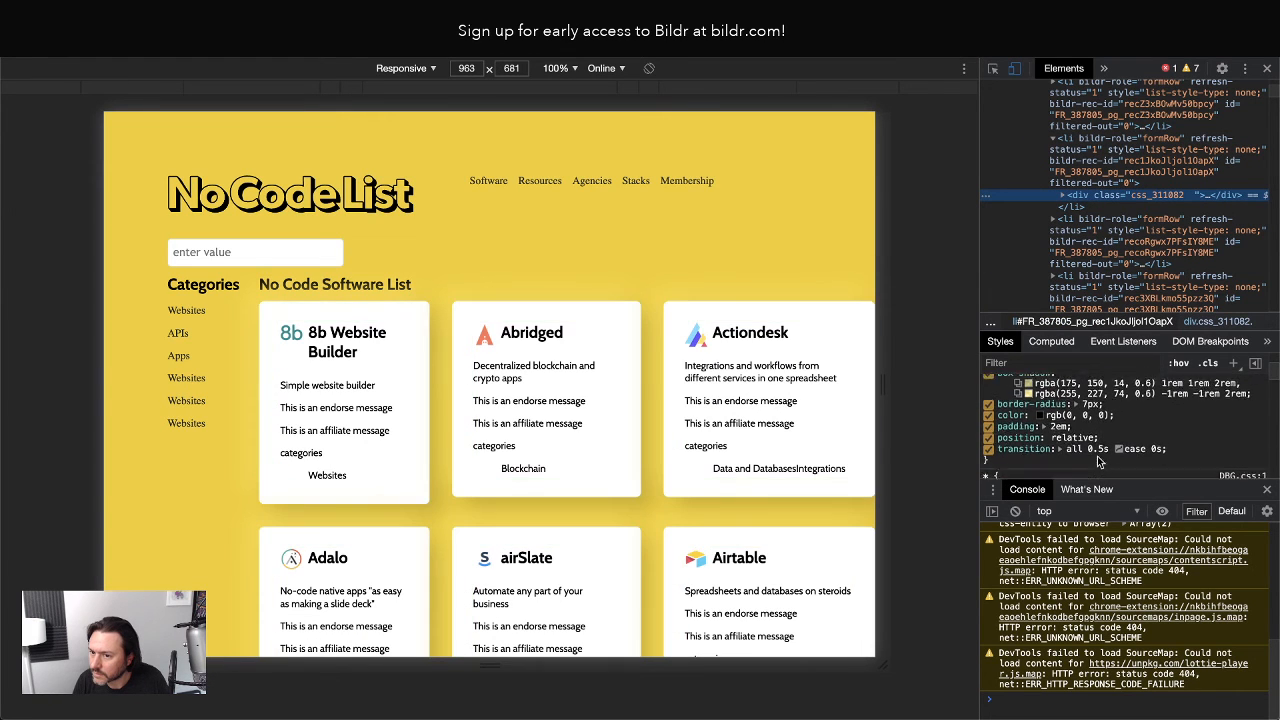
{"action": "scroll", "coordinate": [1095, 460], "scroll_direction": "up", "scroll_amount": 1}
{"action": "scroll", "coordinate": [1097, 458], "scroll_direction": "down", "scroll_amount": 1}
{"action": "scroll", "coordinate": [1097, 458], "scroll_direction": "down", "scroll_amount": 1}
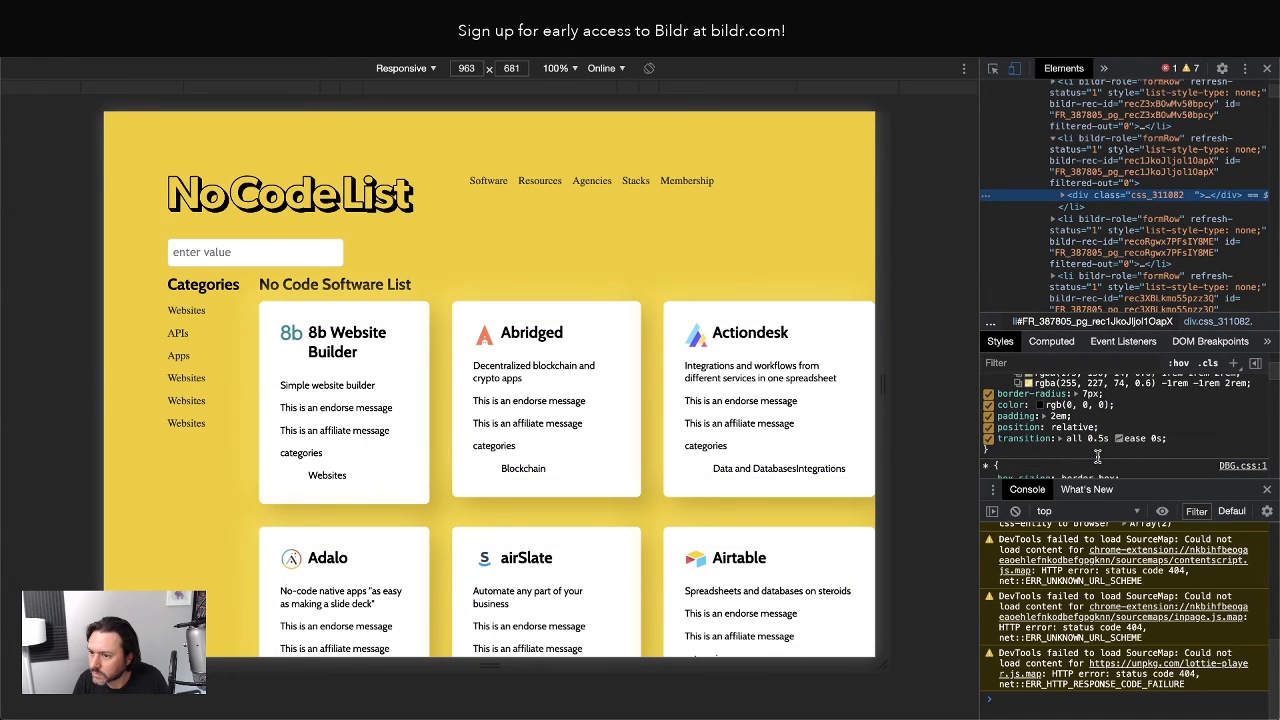
{"action": "scroll", "coordinate": [1097, 458], "scroll_direction": "up", "scroll_amount": 1}
{"action": "scroll", "coordinate": [1097, 458], "scroll_direction": "up", "scroll_amount": 3}
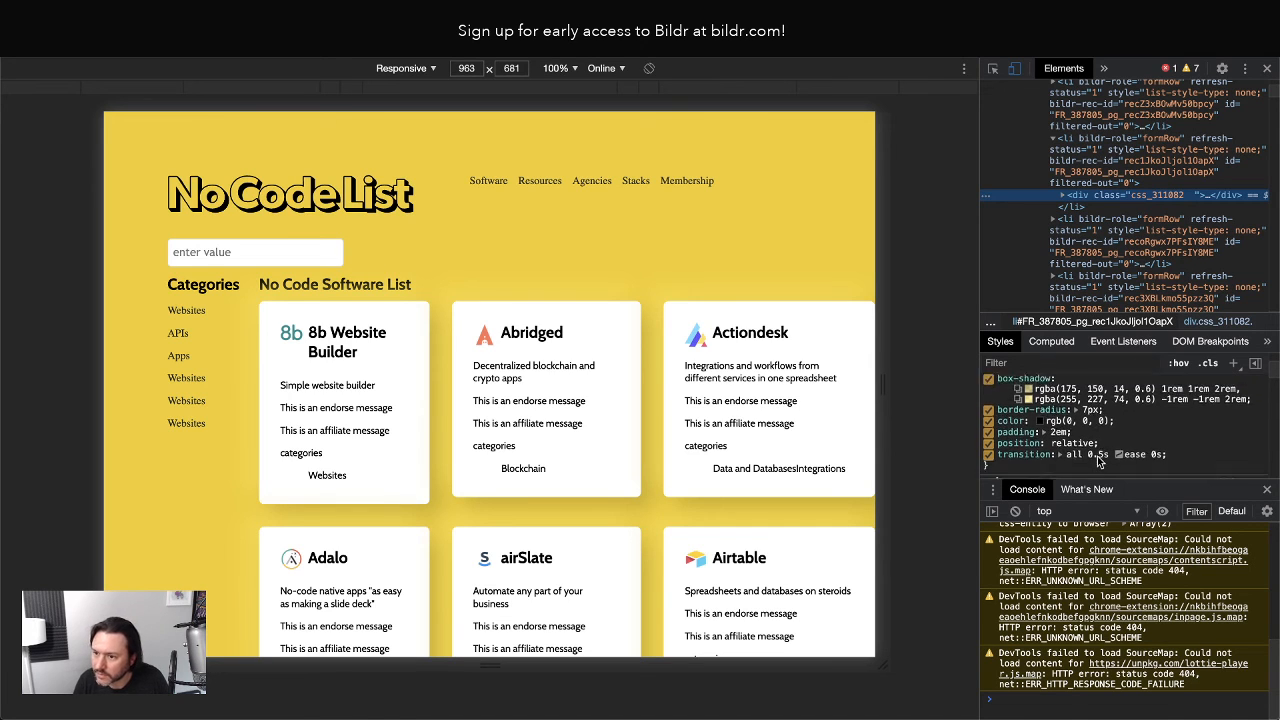
{"action": "scroll", "coordinate": [1150, 430], "scroll_direction": "down", "scroll_amount": 5}
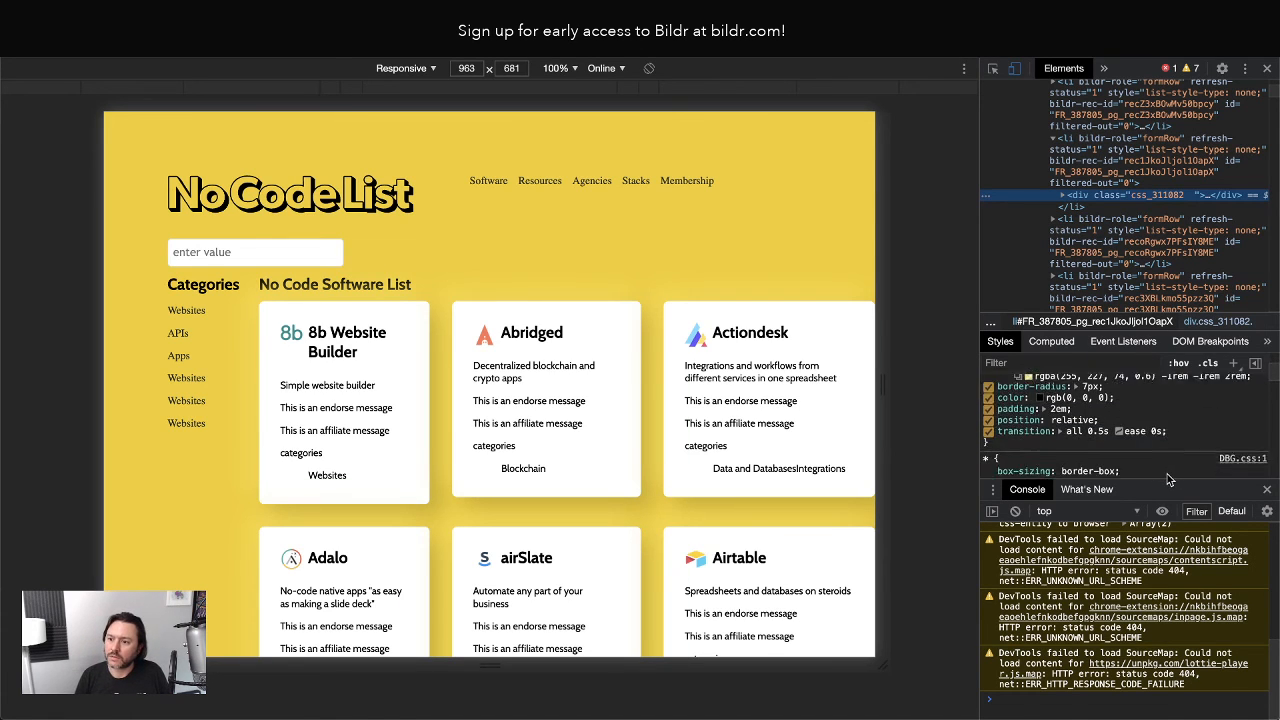
Try a max-width of 100% in the css_311082 card rule, and disable the declaration again.
{"action": "left_click", "coordinate": [1192, 421]}
{"action": "type", "text": "max-width: "}
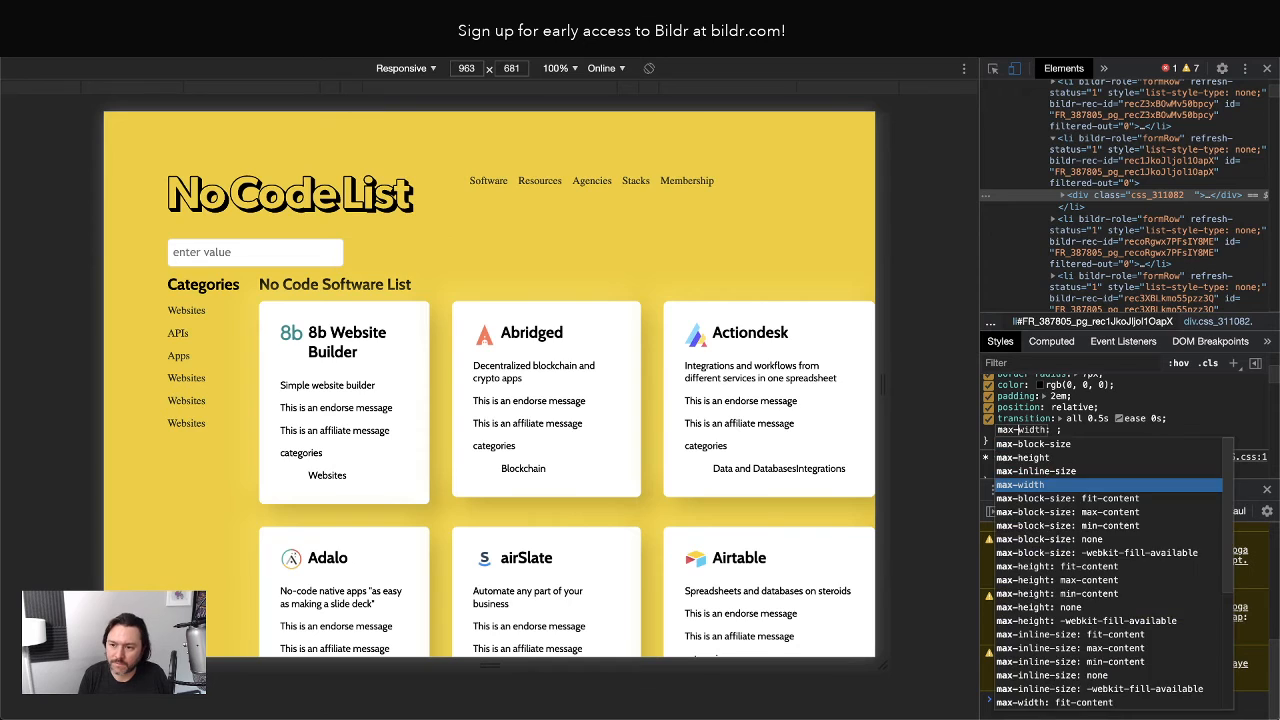
{"action": "type", "text": "100"}
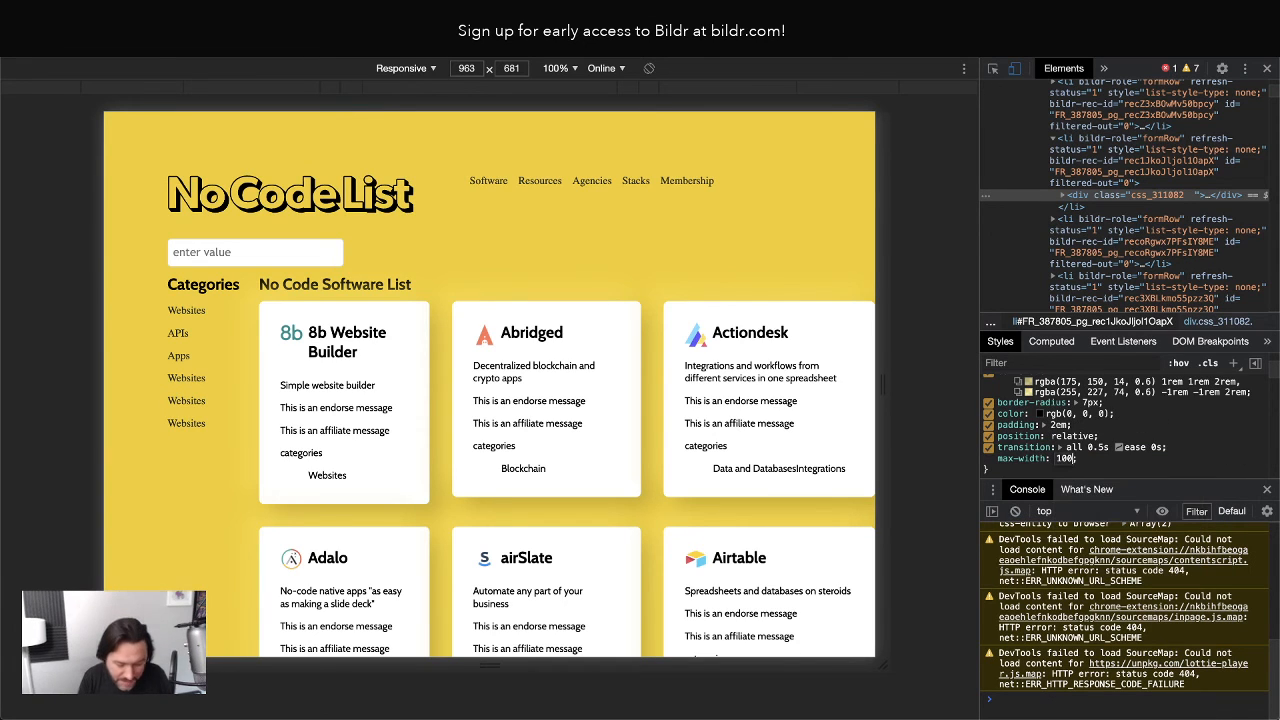
{"action": "type", "text": "%"}
{"action": "key", "text": "Return"}
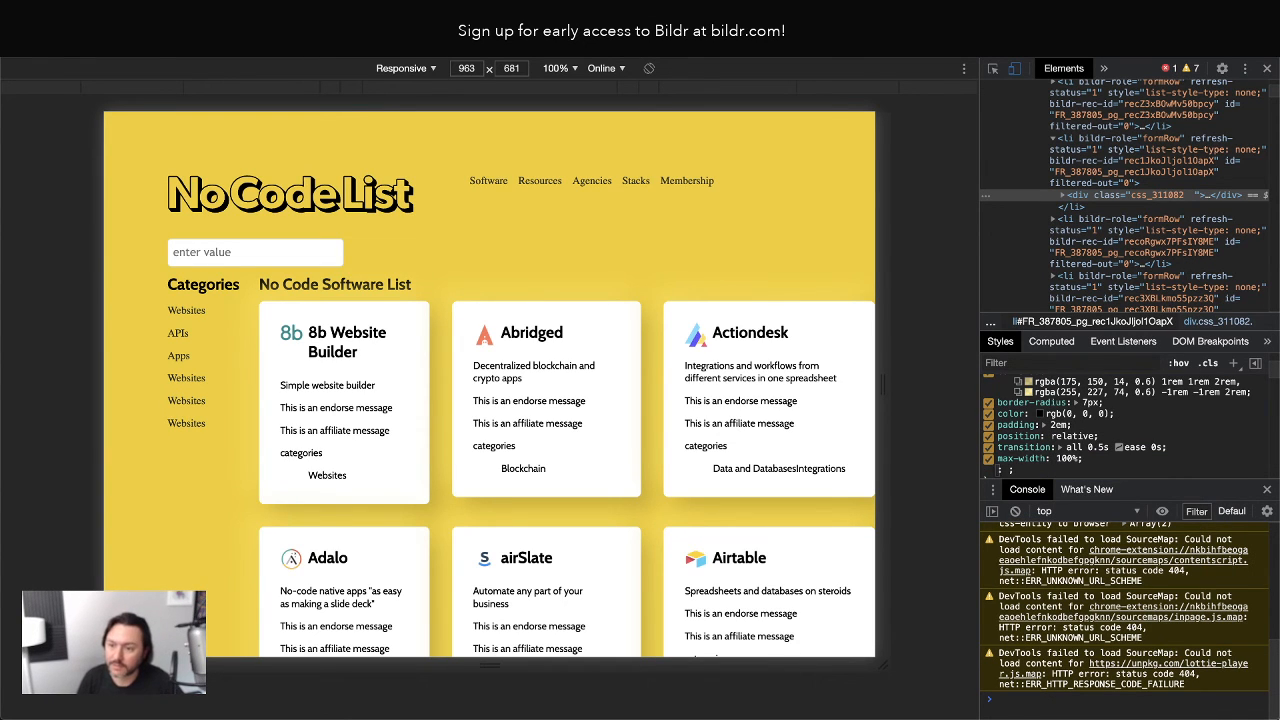
{"action": "left_click", "coordinate": [989, 459]}
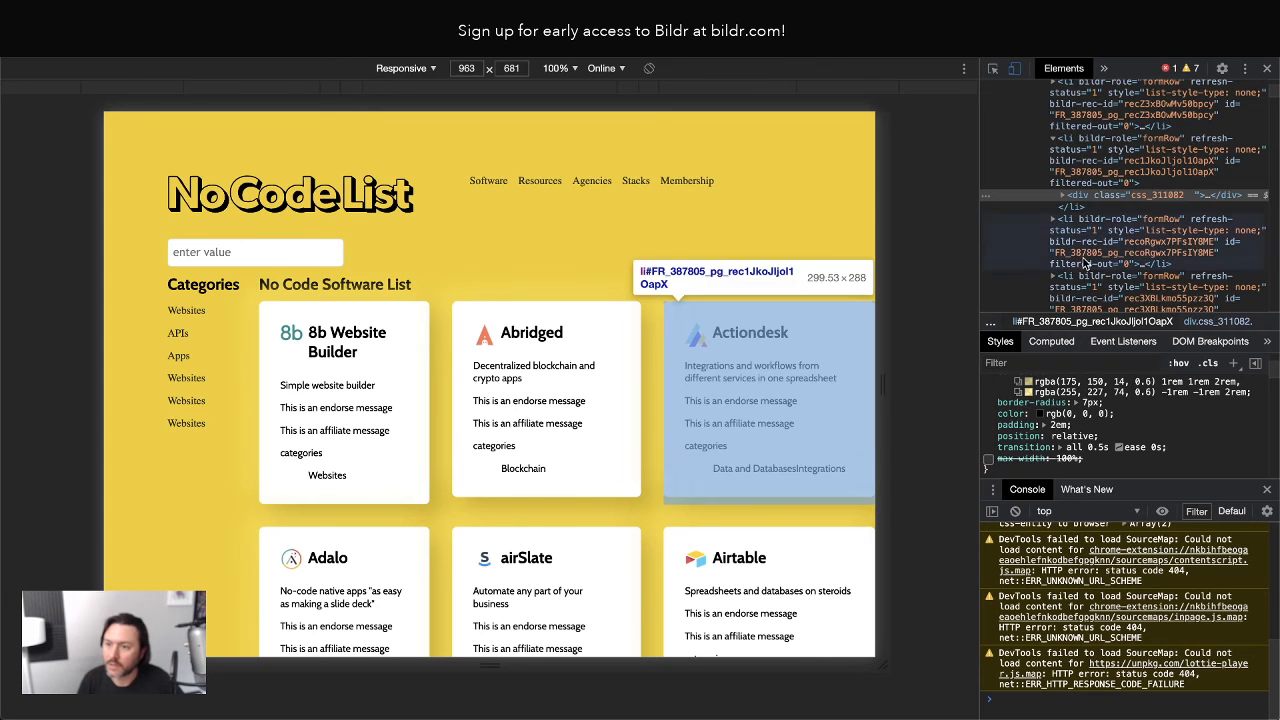
Examine the grid and inherited style rules of the css_311083 list element that holds the software cards.
{"action": "scroll", "coordinate": [1105, 180], "scroll_direction": "up", "scroll_amount": 3}
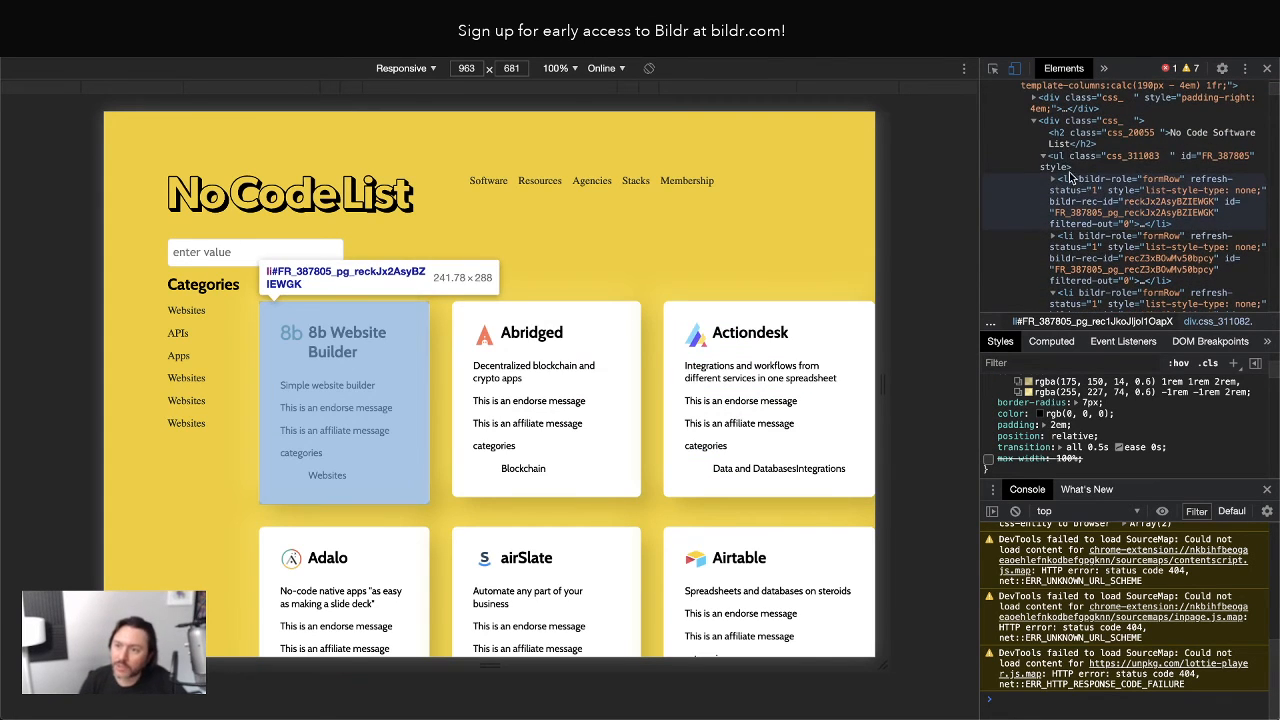
{"action": "left_click", "coordinate": [1070, 157]}
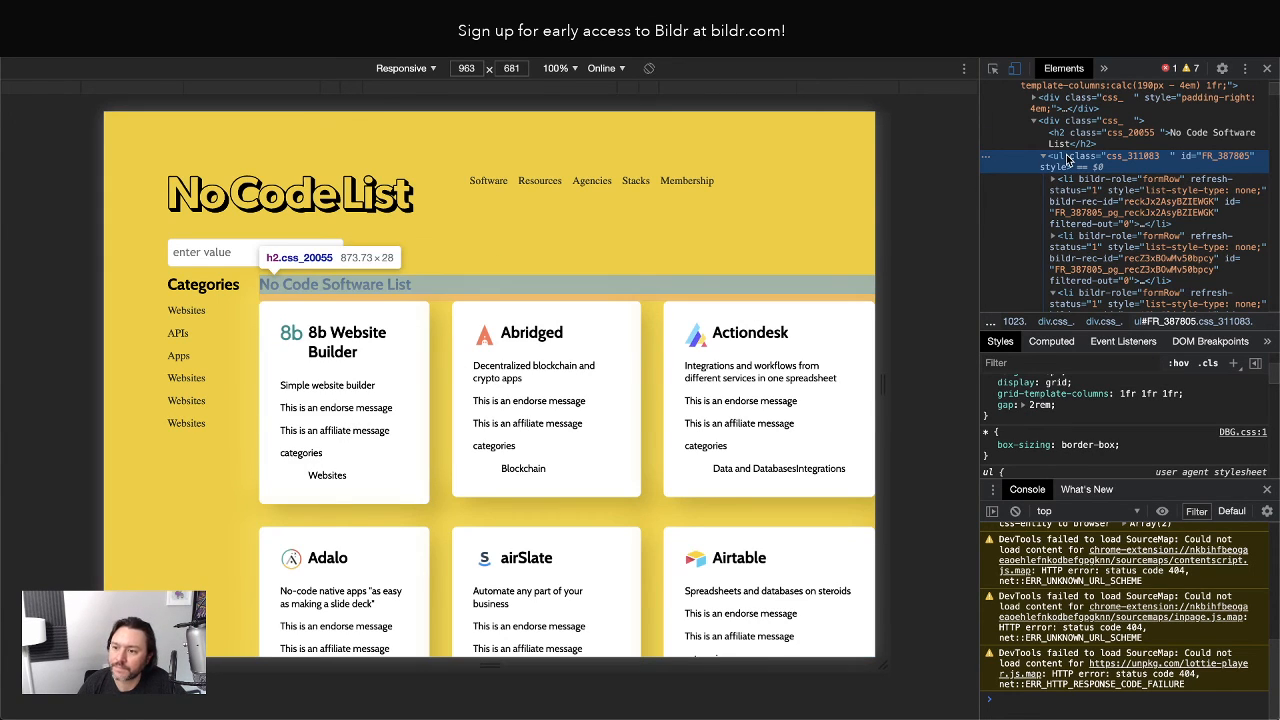
{"action": "scroll", "coordinate": [1108, 461], "scroll_direction": "up", "scroll_amount": 2}
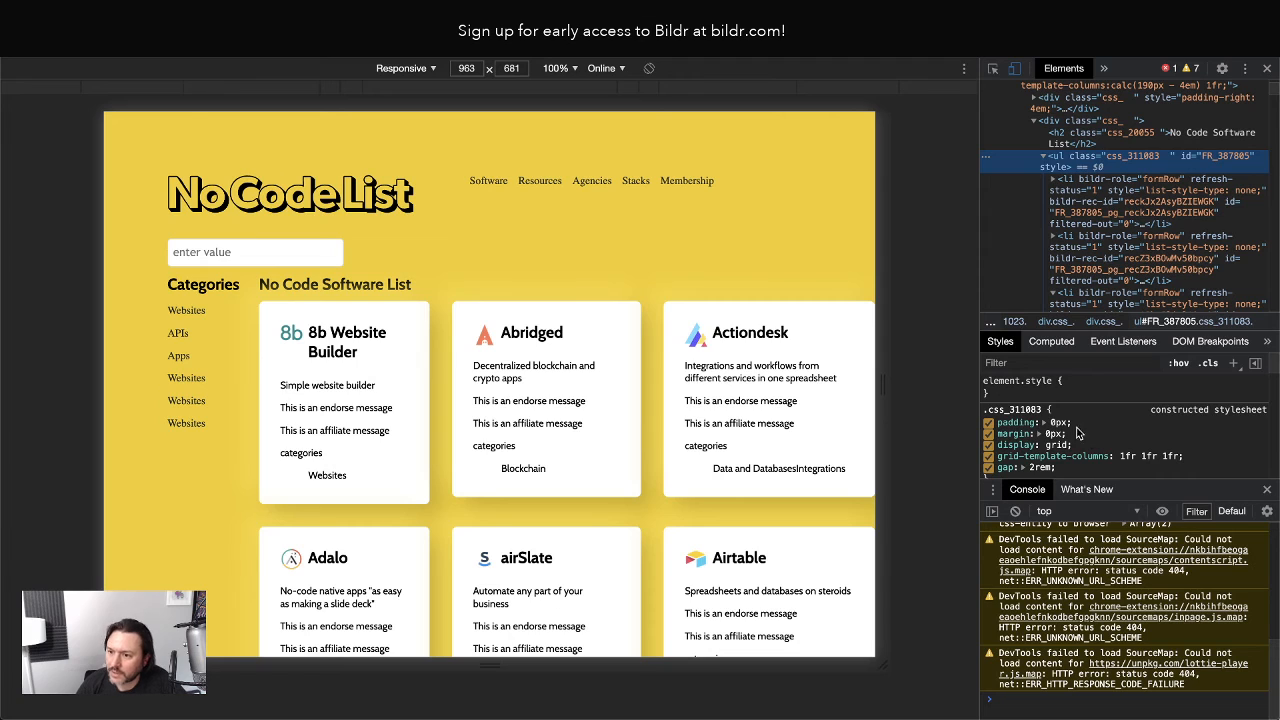
{"action": "scroll", "coordinate": [1066, 423], "scroll_direction": "down", "scroll_amount": 1}
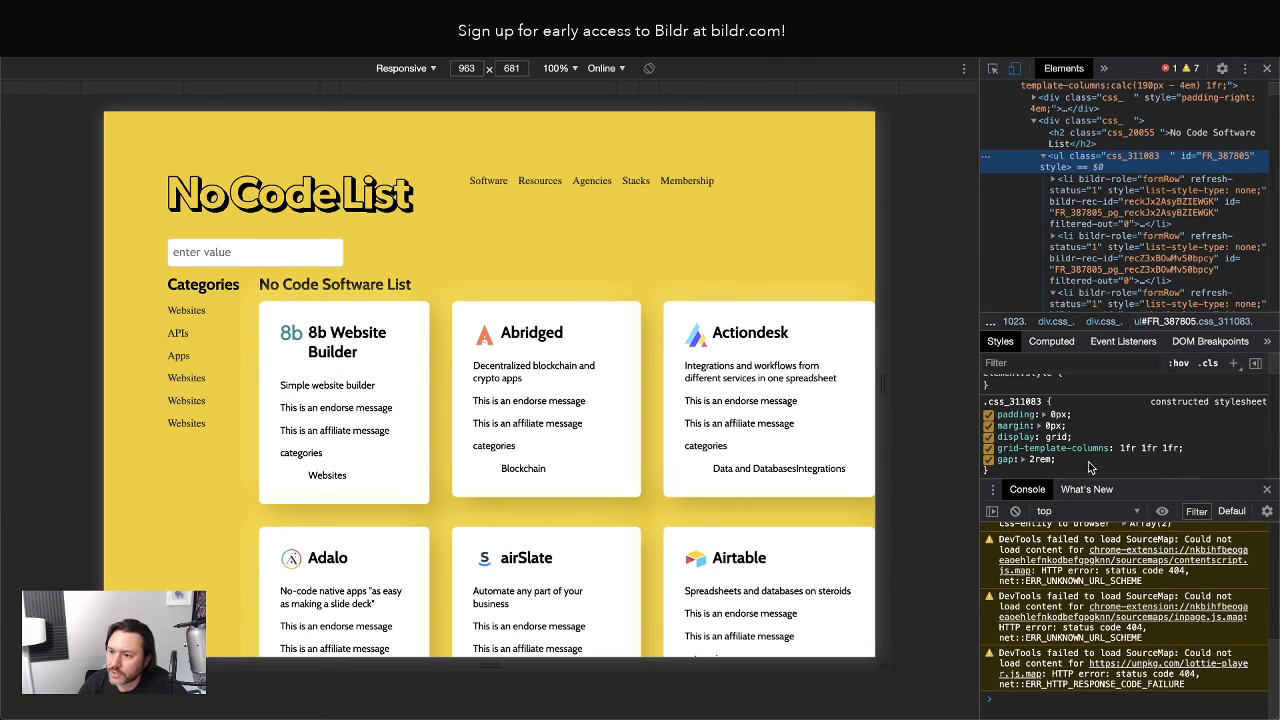
{"action": "scroll", "coordinate": [1108, 469], "scroll_direction": "down", "scroll_amount": 1}
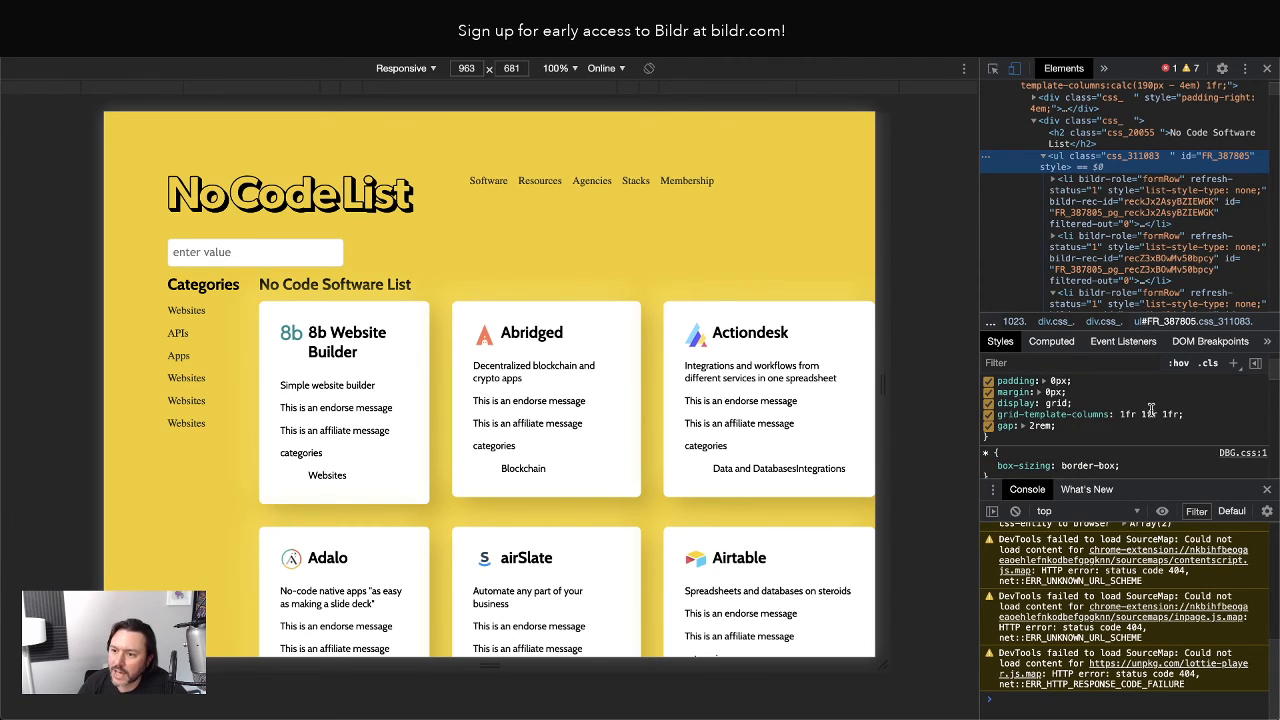
{"action": "scroll", "coordinate": [1150, 413], "scroll_direction": "down", "scroll_amount": 3}
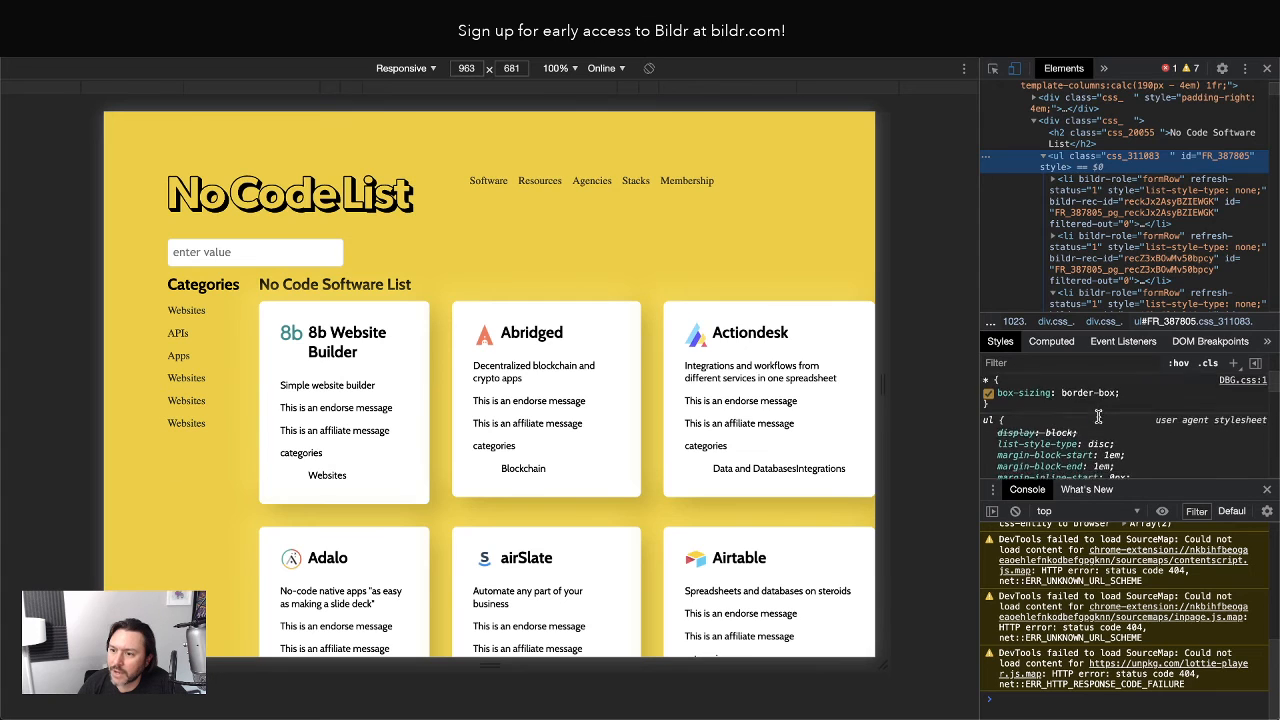
{"action": "scroll", "coordinate": [1097, 417], "scroll_direction": "down", "scroll_amount": 5}
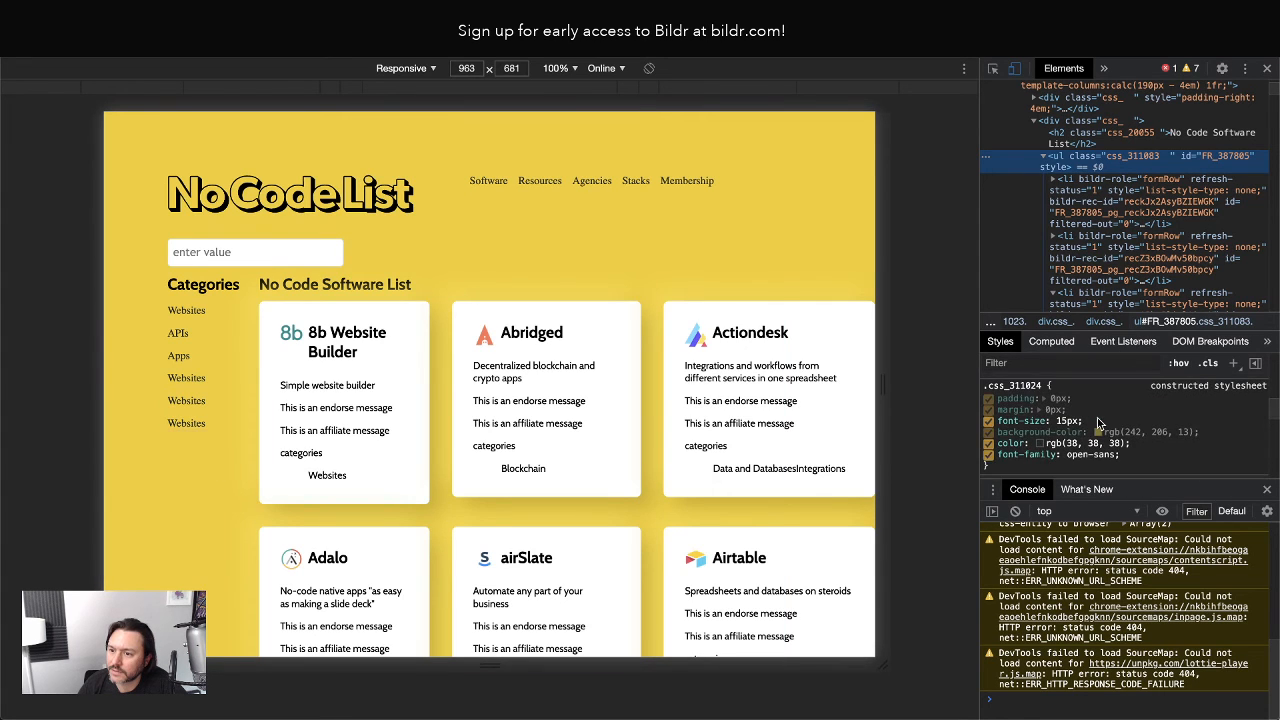
{"action": "scroll", "coordinate": [1097, 417], "scroll_direction": "down", "scroll_amount": 5}
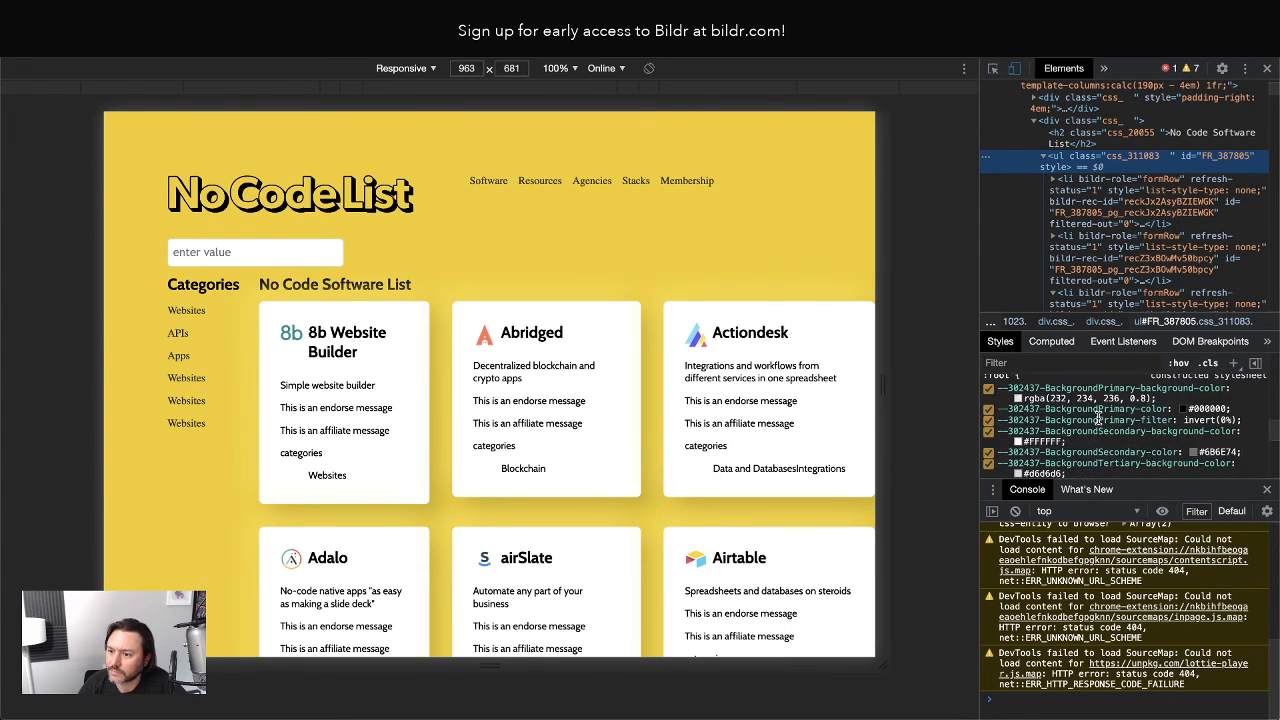
{"action": "scroll", "coordinate": [1099, 417], "scroll_direction": "up", "scroll_amount": 15}
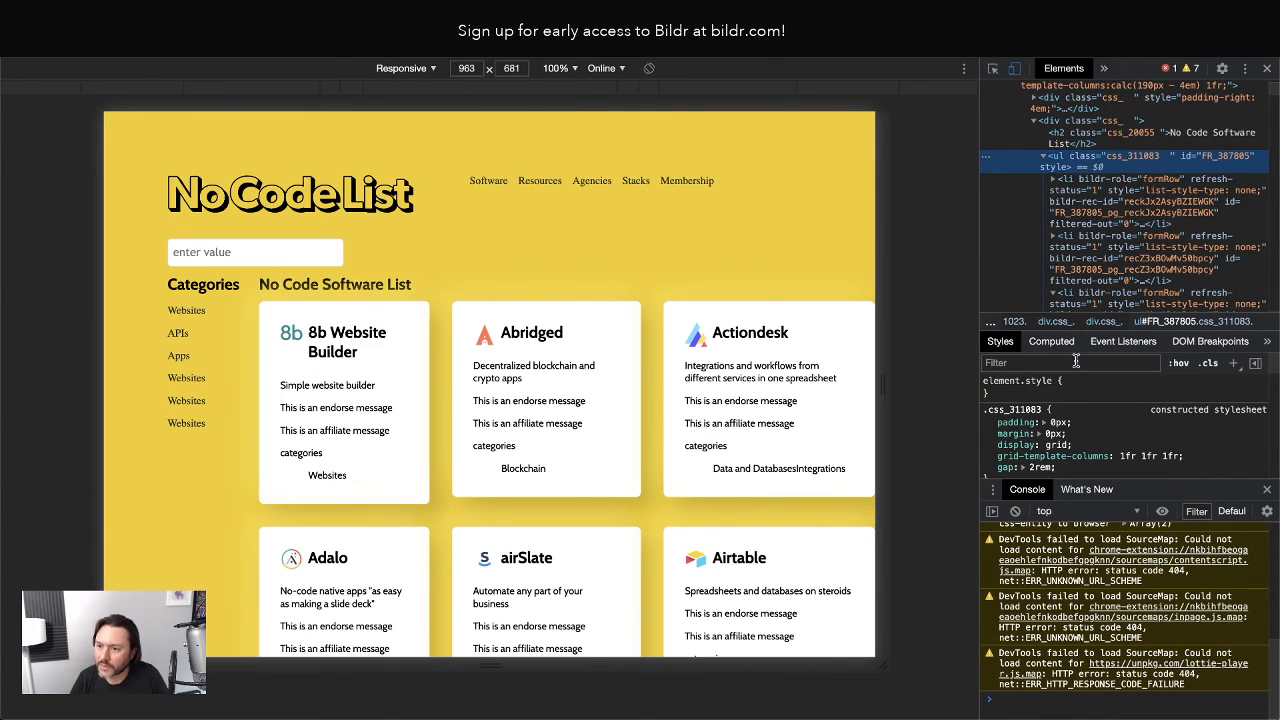
Try an inline max-width of 100% on the css_311083 list element, and disable the declaration again.
{"action": "left_click", "coordinate": [1070, 393]}
{"action": "type", "text": "max"}
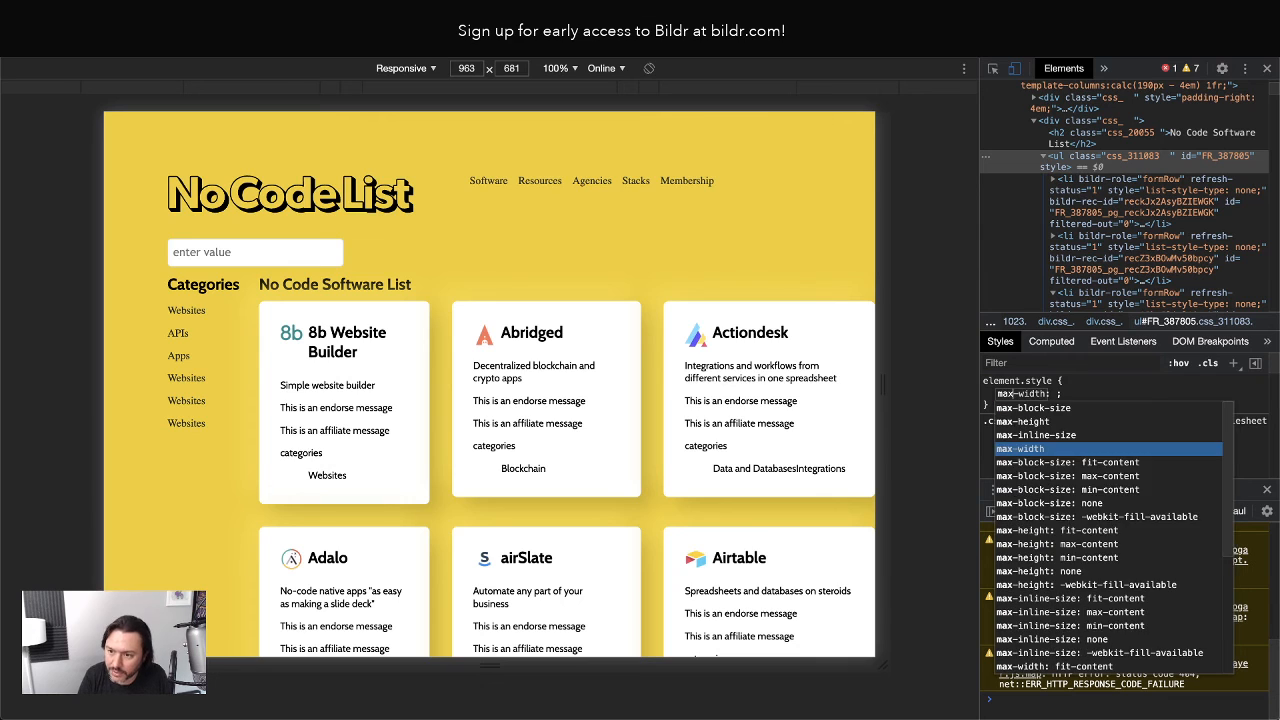
{"action": "key", "text": "Tab"}
{"action": "type", "text": "100"}
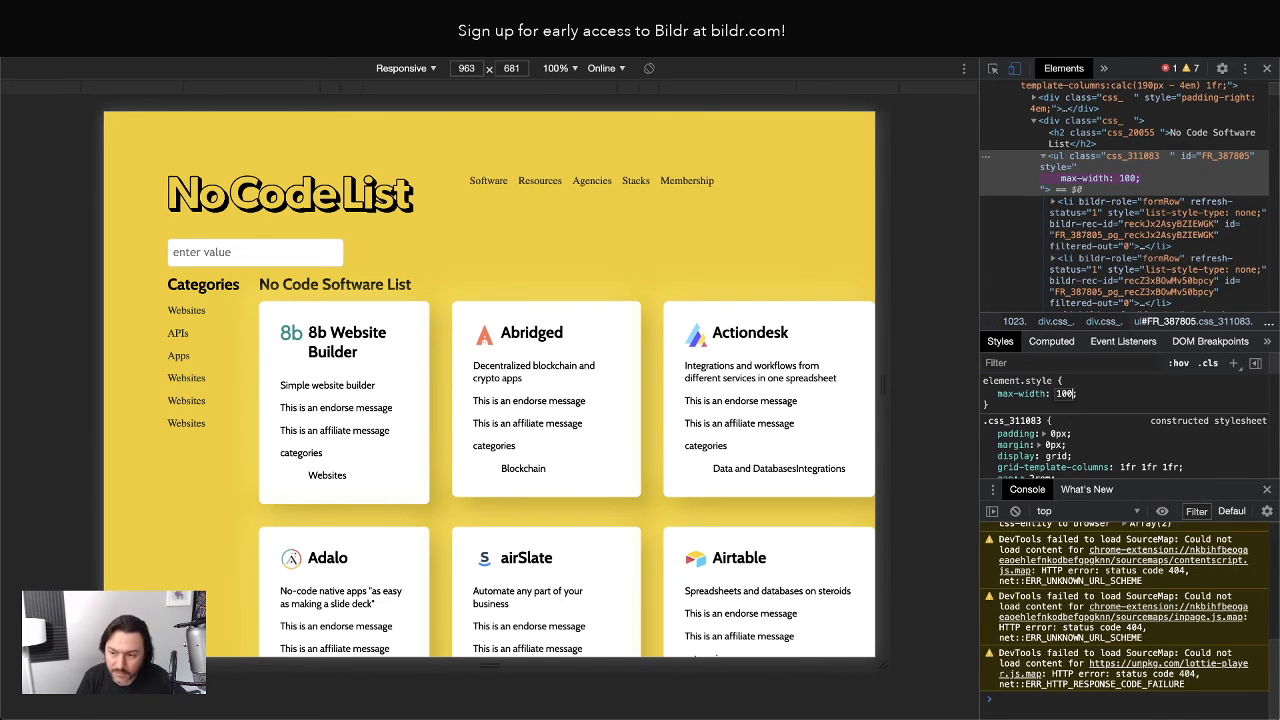
{"action": "type", "text": "%"}
{"action": "key", "text": "Return"}
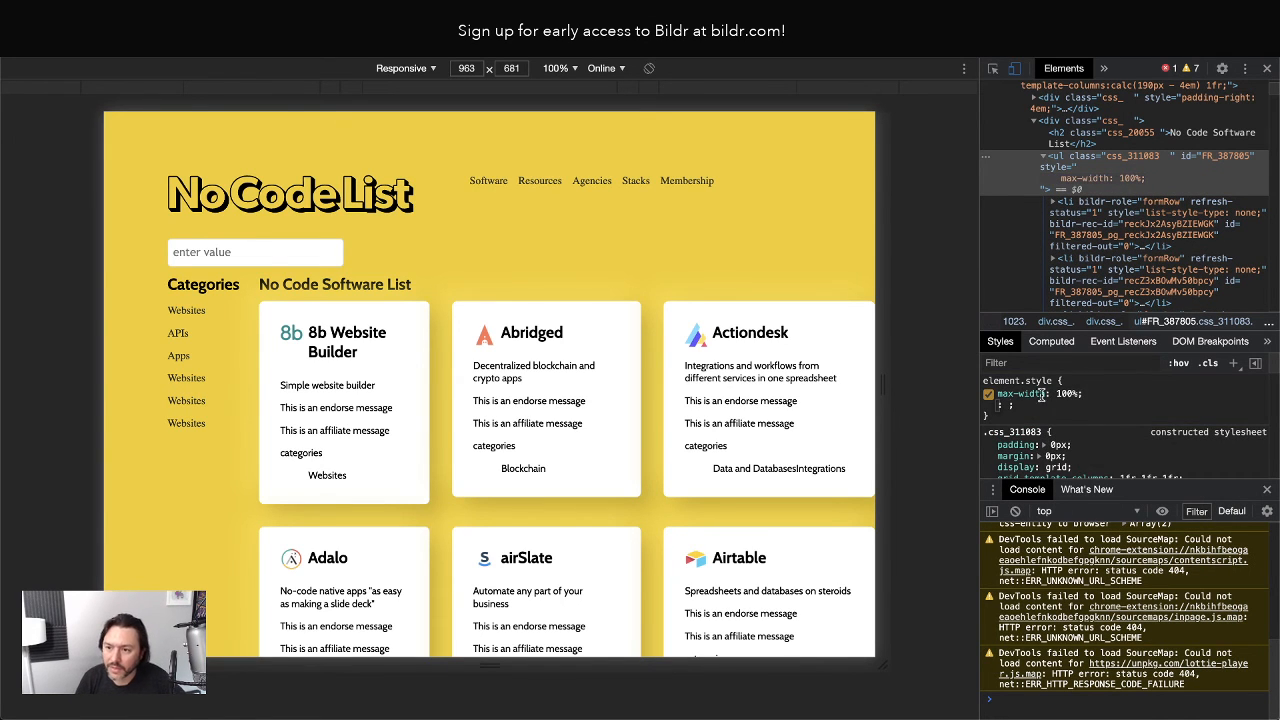
{"action": "left_click", "coordinate": [990, 395]}
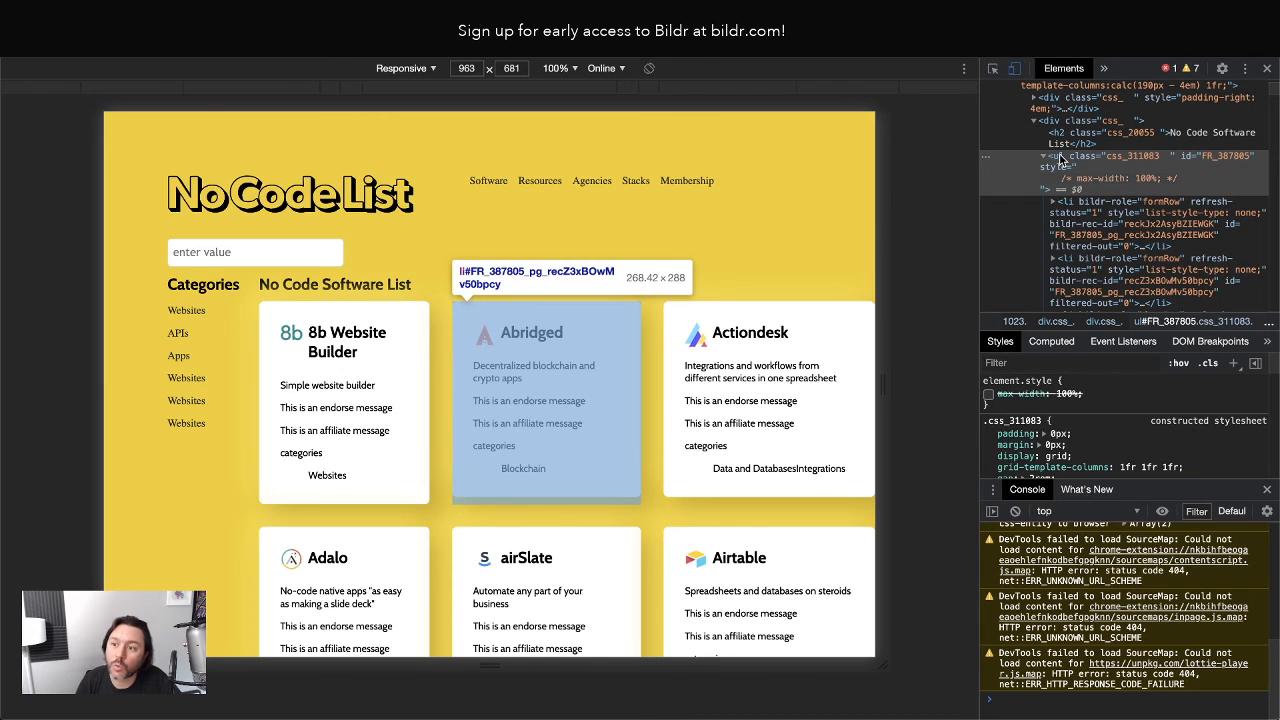
Inspect the styles of the div wrapping the No Code Software List and of its parent two-column grid container.
{"action": "left_click", "coordinate": [1065, 120]}
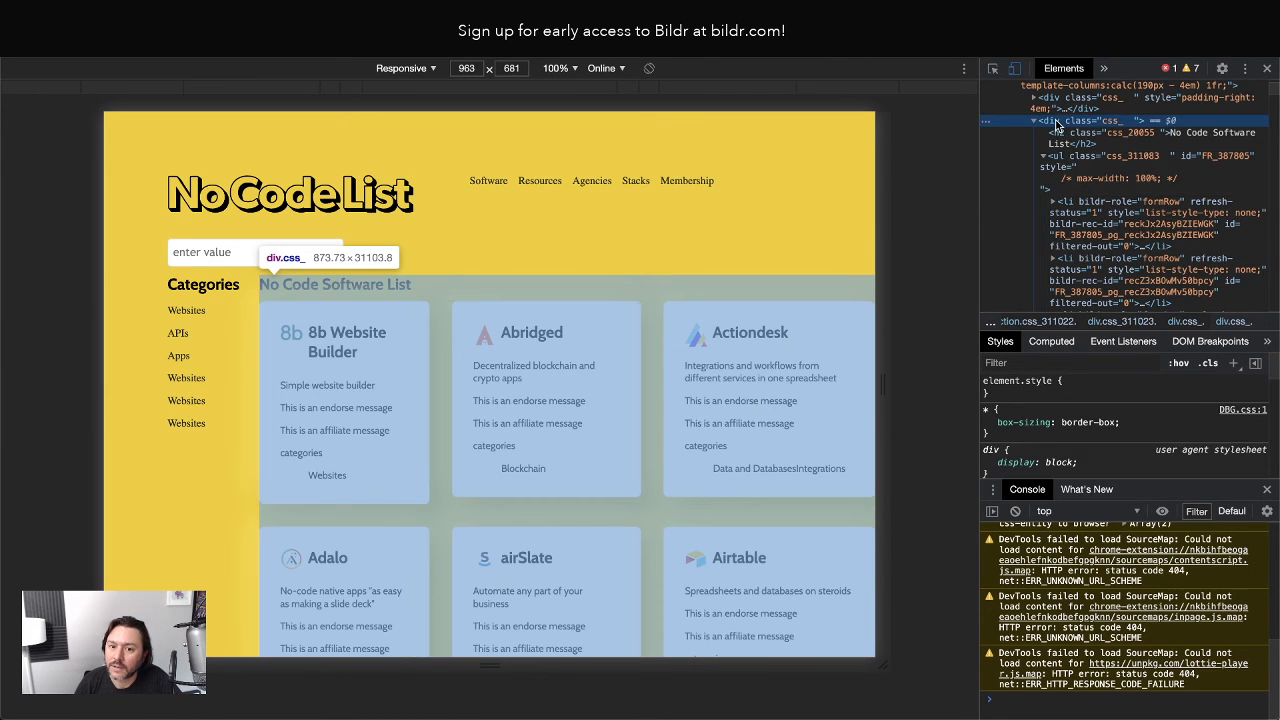
{"action": "scroll", "coordinate": [1078, 230], "scroll_direction": "up", "scroll_amount": 2}
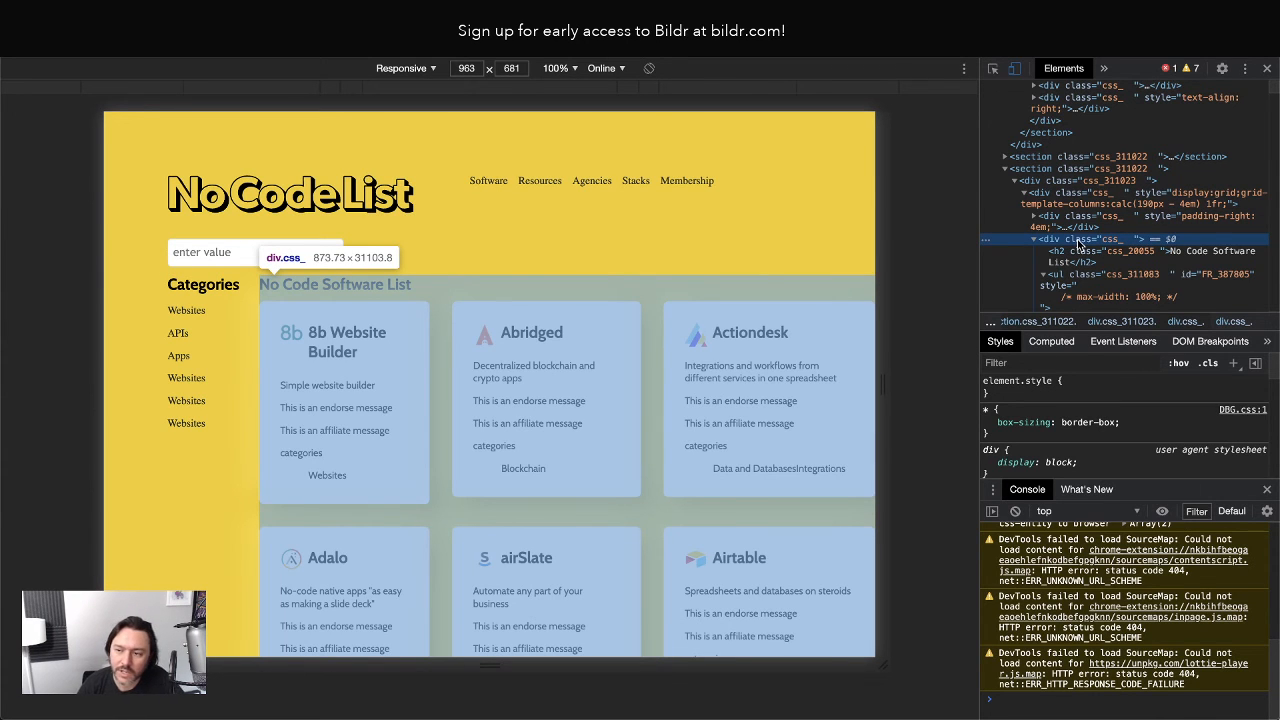
{"action": "scroll", "coordinate": [1127, 408], "scroll_direction": "down", "scroll_amount": 4}
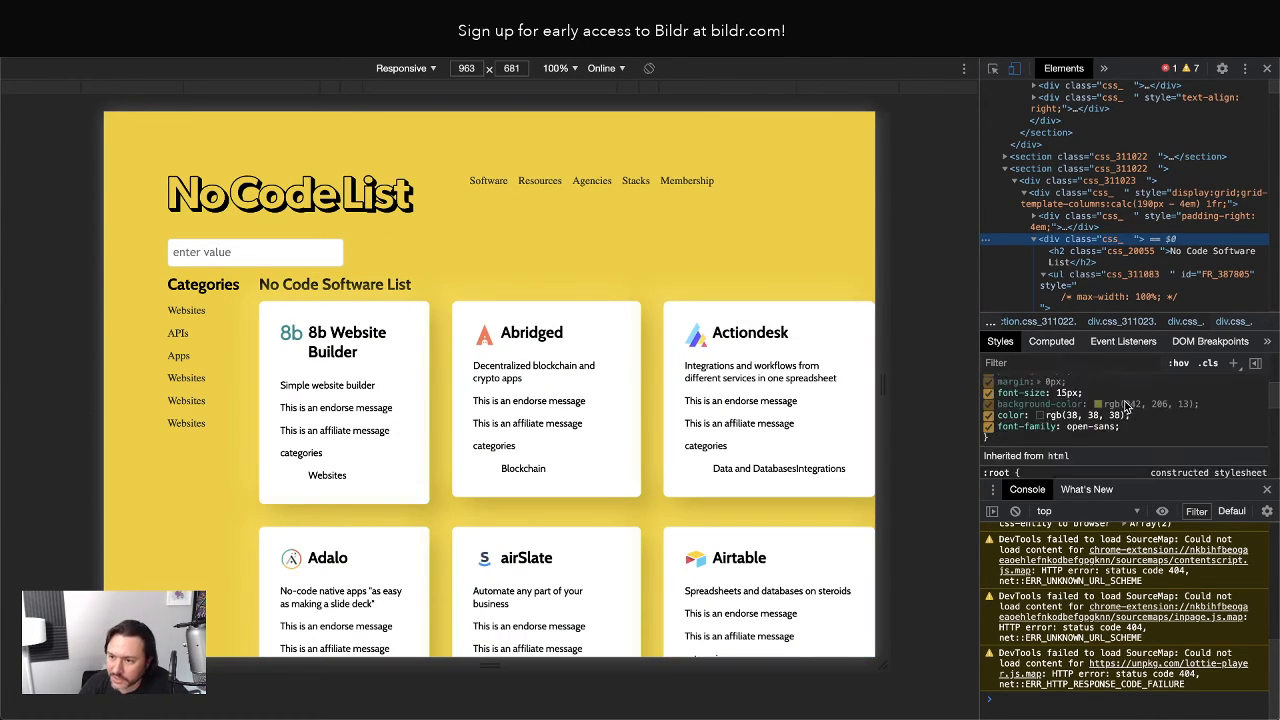
{"action": "scroll", "coordinate": [1125, 408], "scroll_direction": "down", "scroll_amount": 5}
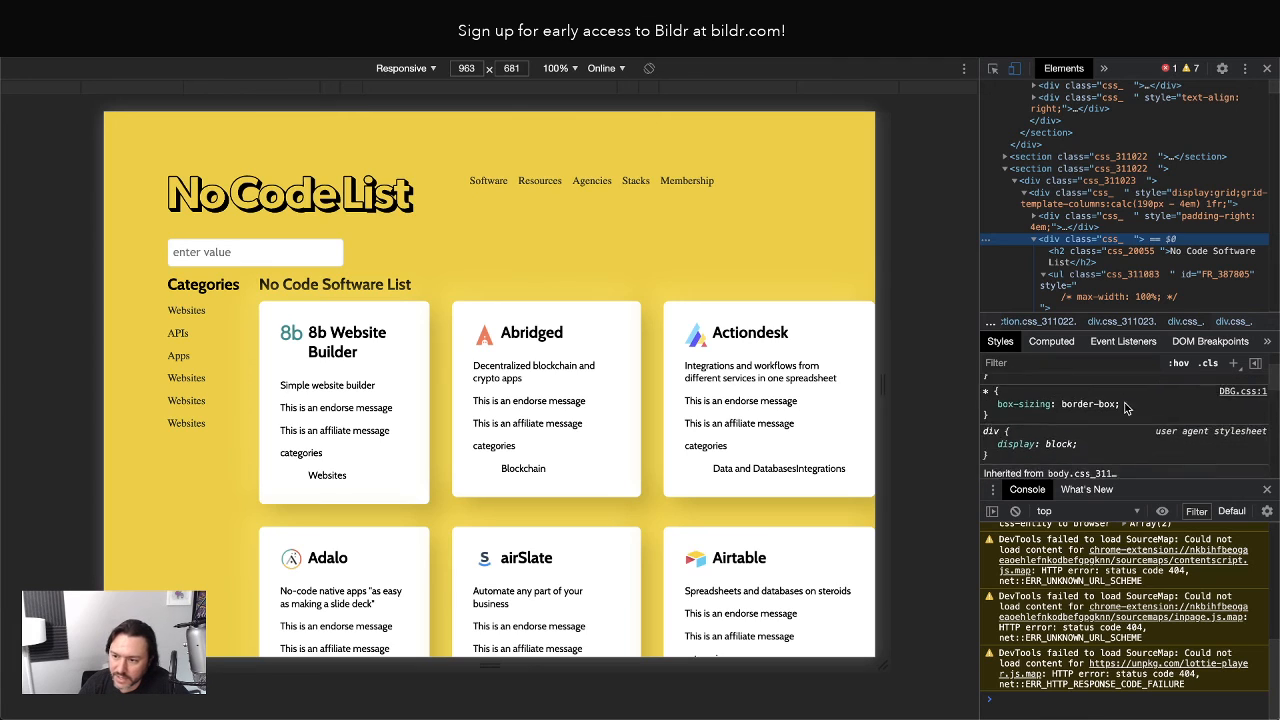
{"action": "scroll", "coordinate": [1123, 405], "scroll_direction": "up", "scroll_amount": 2}
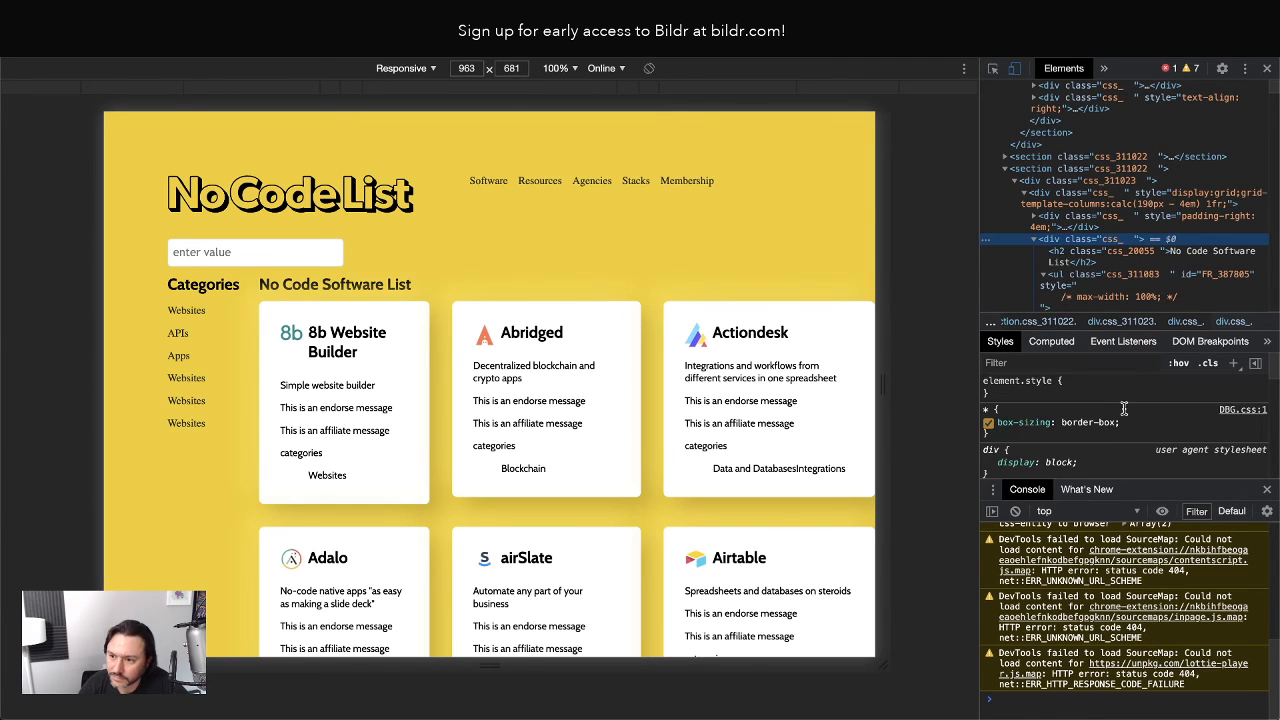
{"action": "left_click", "coordinate": [1047, 220]}
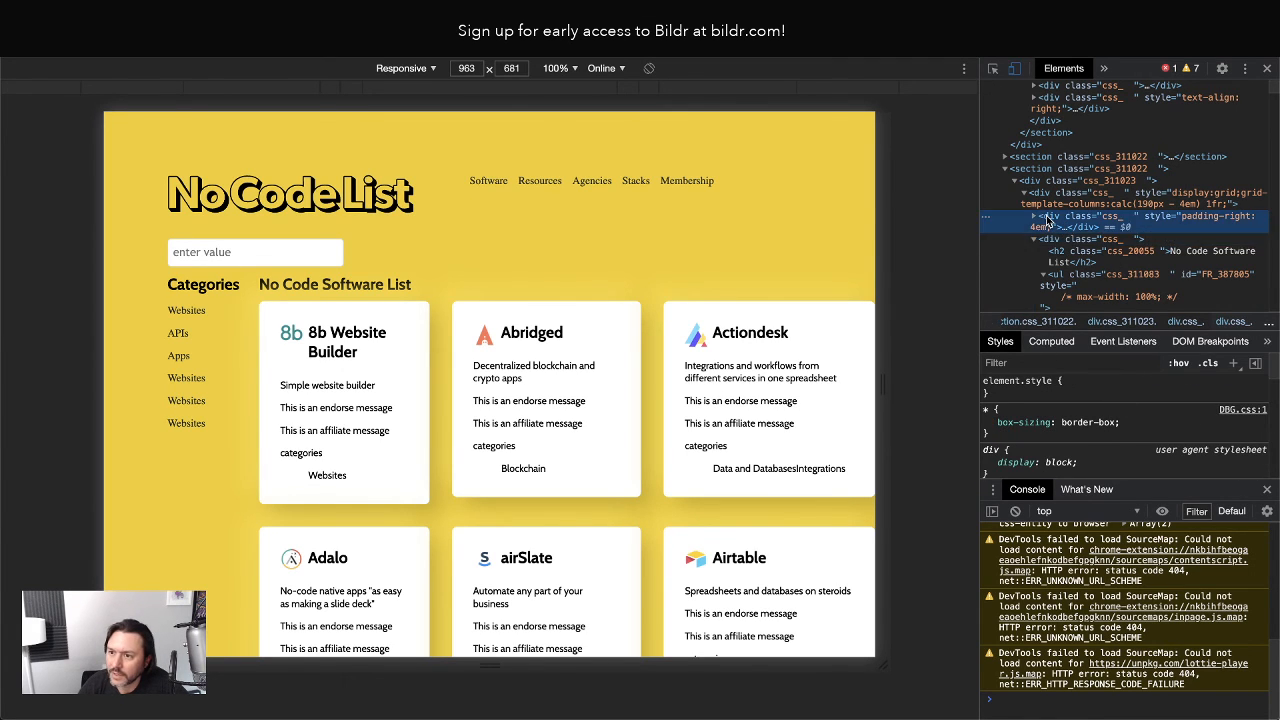
{"action": "left_click", "coordinate": [1051, 203]}
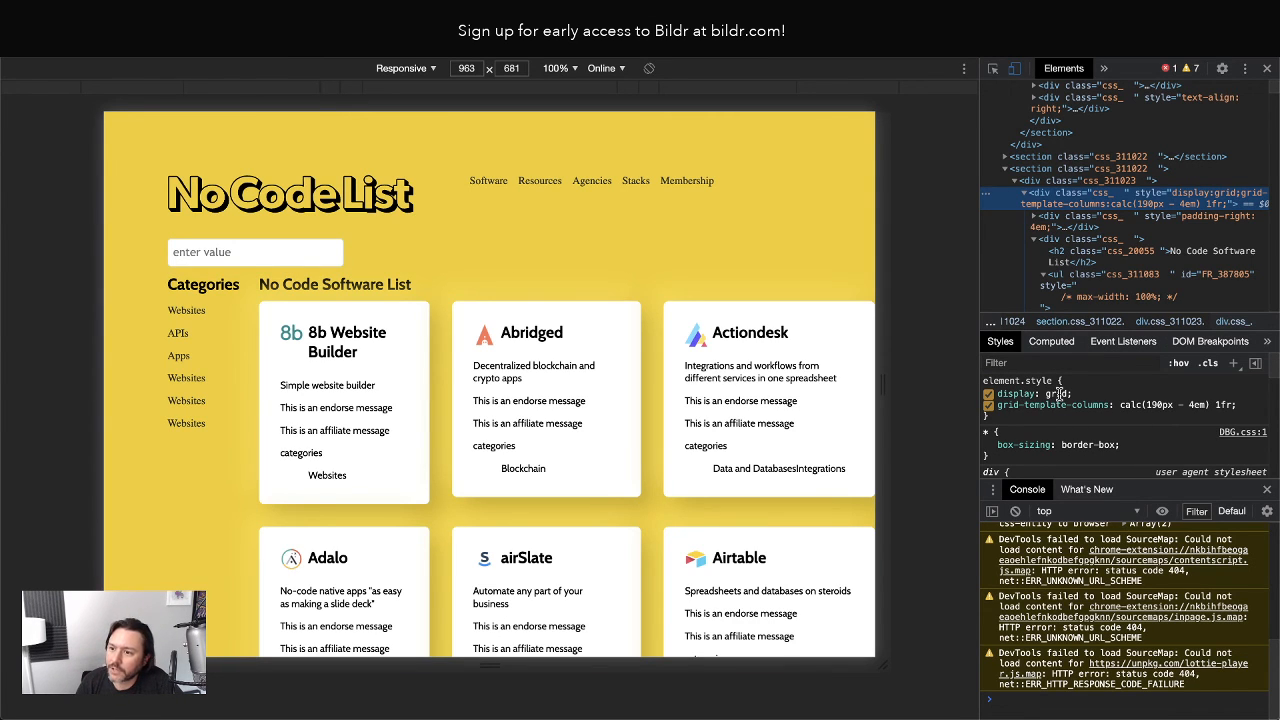
Change the two-column grid container's grid-template-columns to calc(190px + 4em) 1fr.
{"action": "left_click", "coordinate": [1185, 404]}
{"action": "left_click", "coordinate": [1185, 404]}
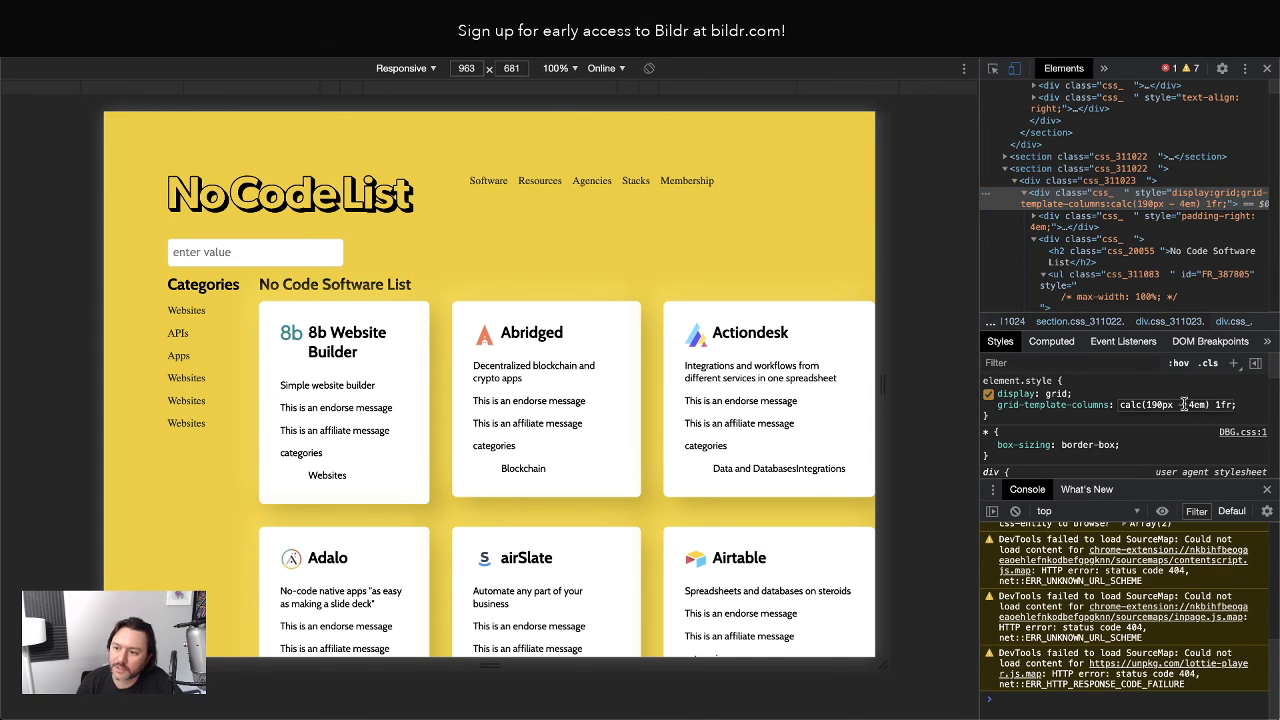
{"action": "key", "text": "BackSpace"}
{"action": "type", "text": "+"}
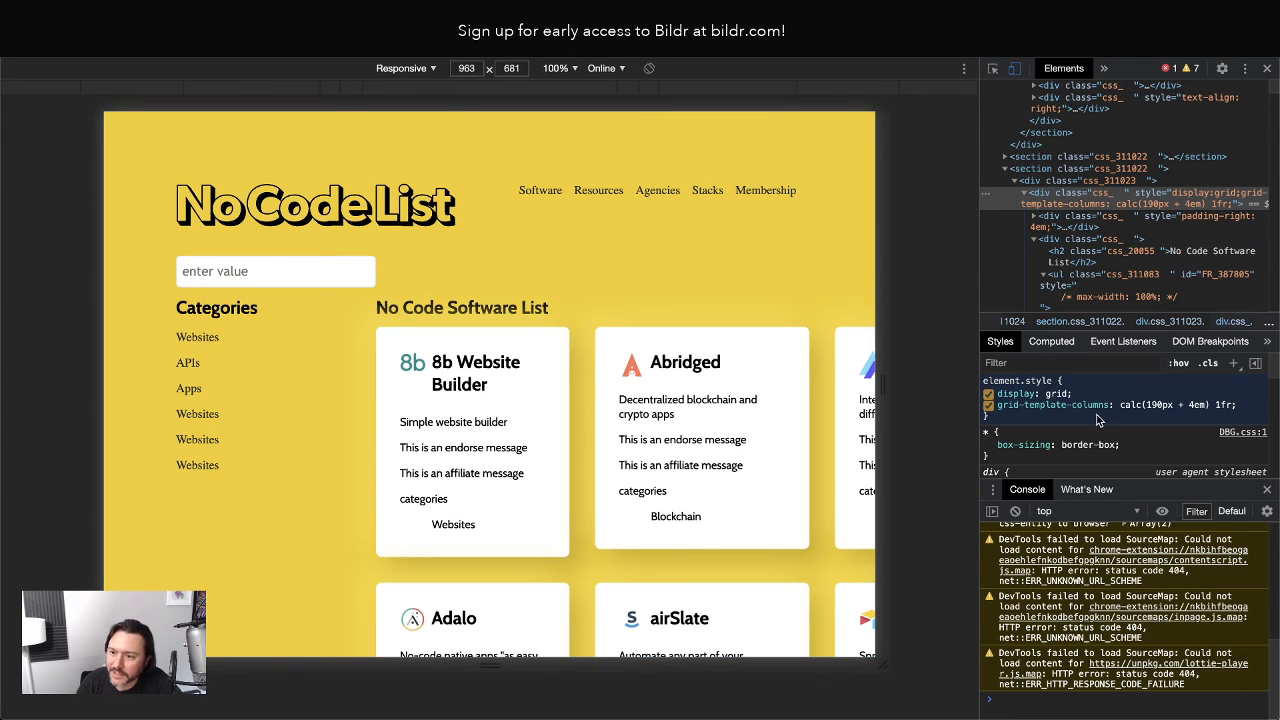
{"action": "scroll", "coordinate": [1094, 400], "scroll_direction": "down", "scroll_amount": 2}
{"action": "scroll", "coordinate": [1094, 400], "scroll_direction": "down", "scroll_amount": 5}
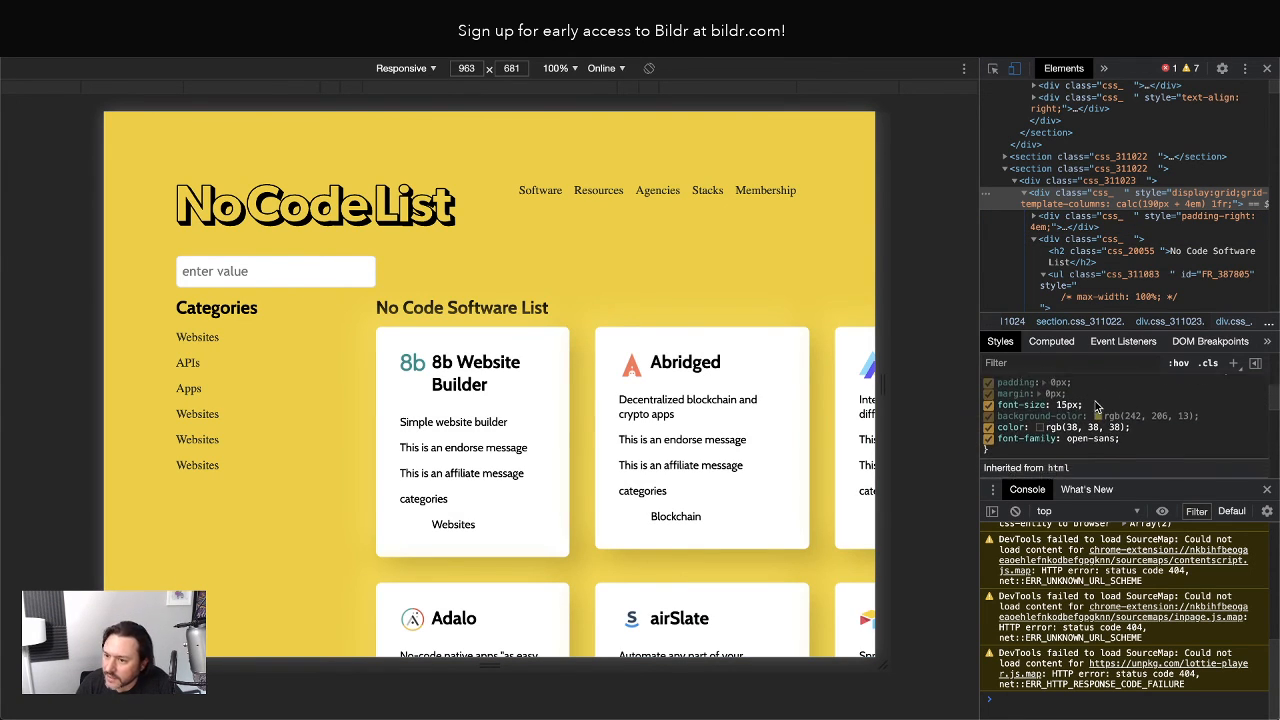
{"action": "scroll", "coordinate": [1094, 405], "scroll_direction": "up", "scroll_amount": 7}
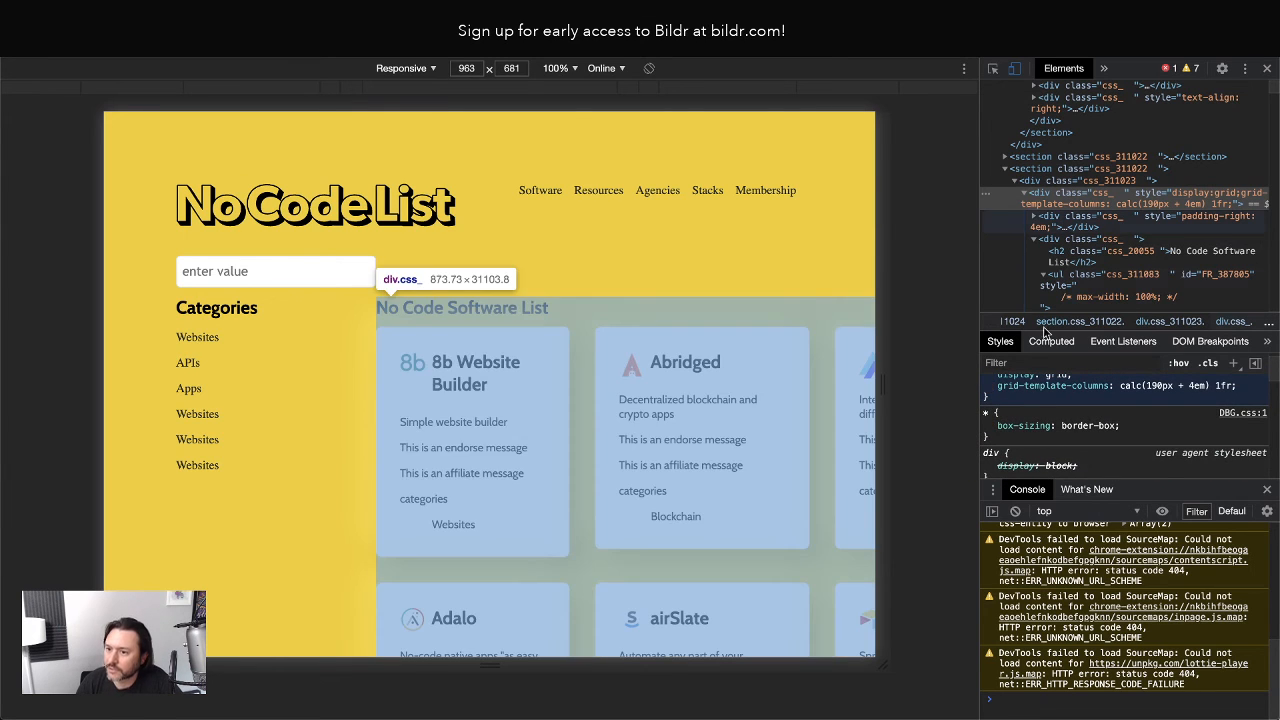
Try an inline width of 100% and max-width of 100vw on the two-column grid container, and disable both declarations again.
{"action": "left_click", "coordinate": [1034, 424]}
{"action": "type", "text": "width: ;"}
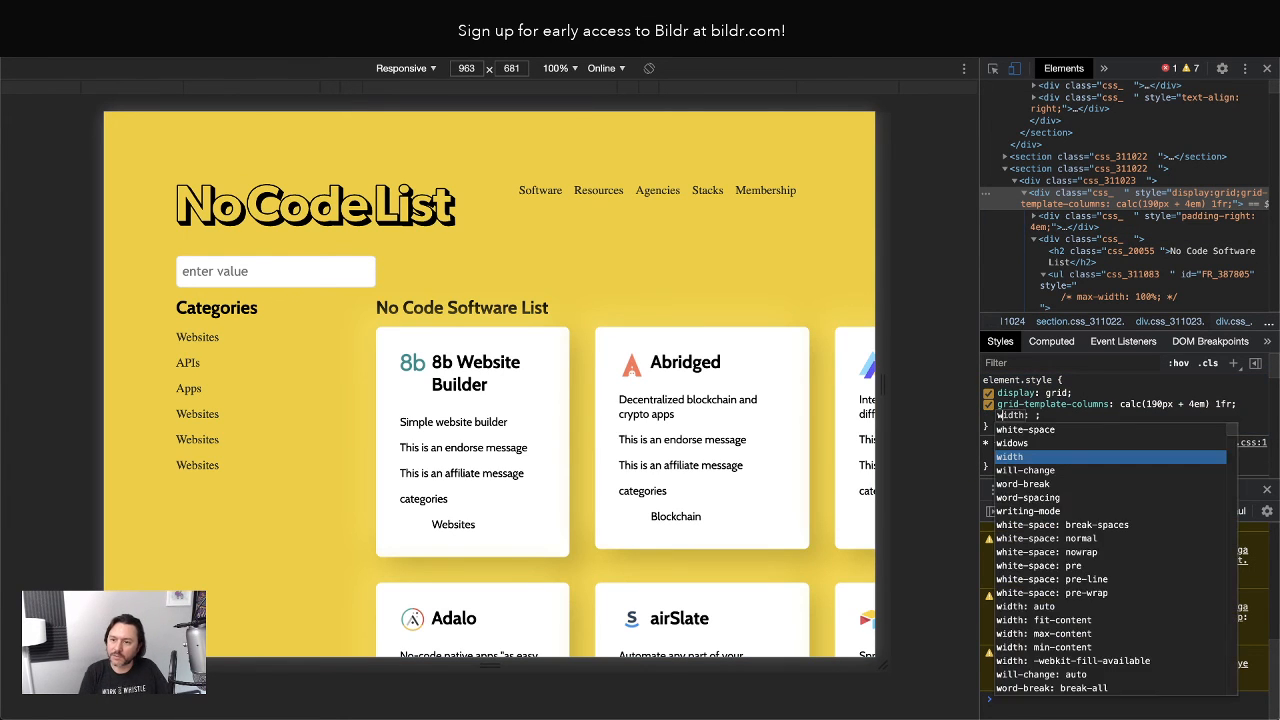
{"action": "key", "text": "Tab"}
{"action": "type", "text": "100%"}
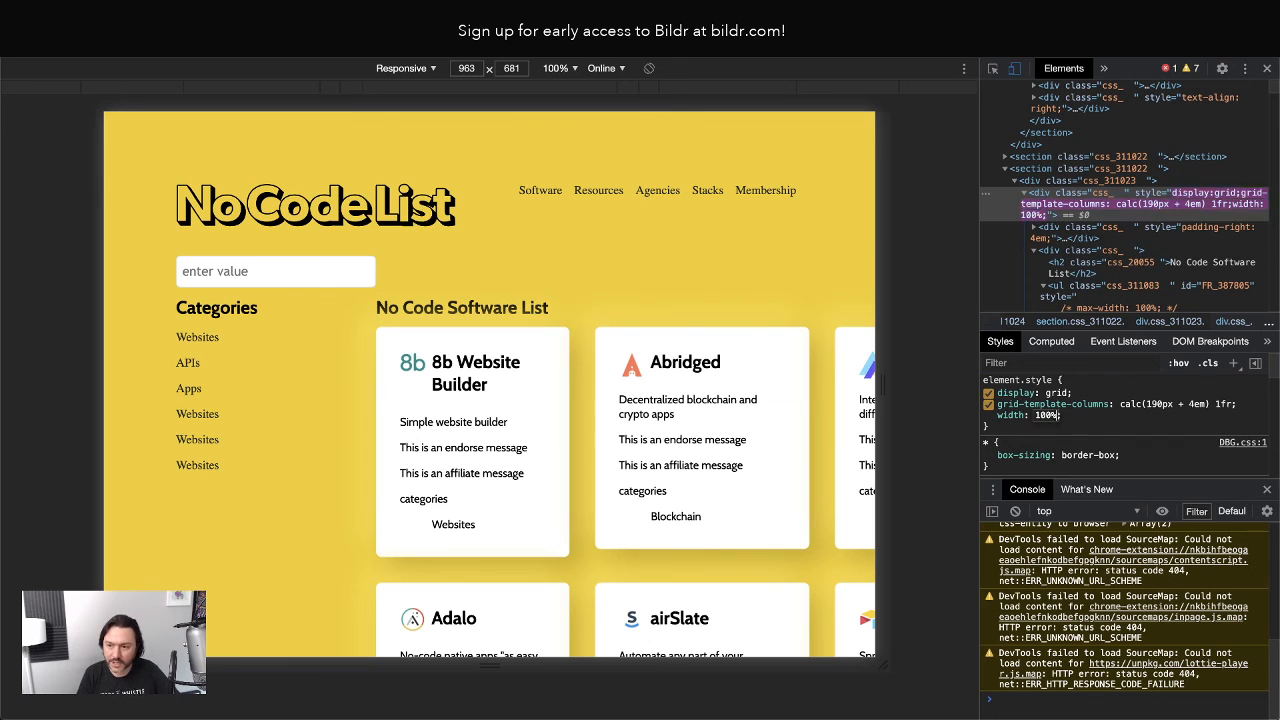
{"action": "key", "text": "Return"}
{"action": "type", "text": "max-width"}
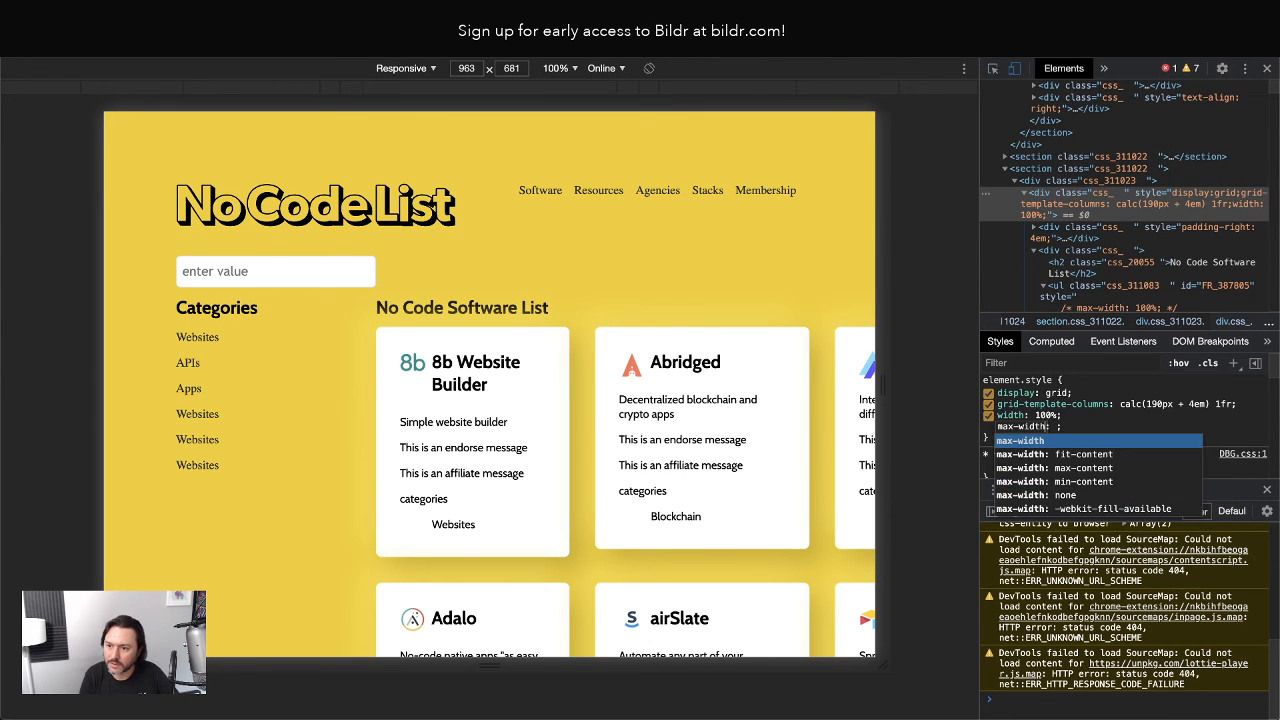
{"action": "key", "text": "Tab"}
{"action": "type", "text": "100v"}
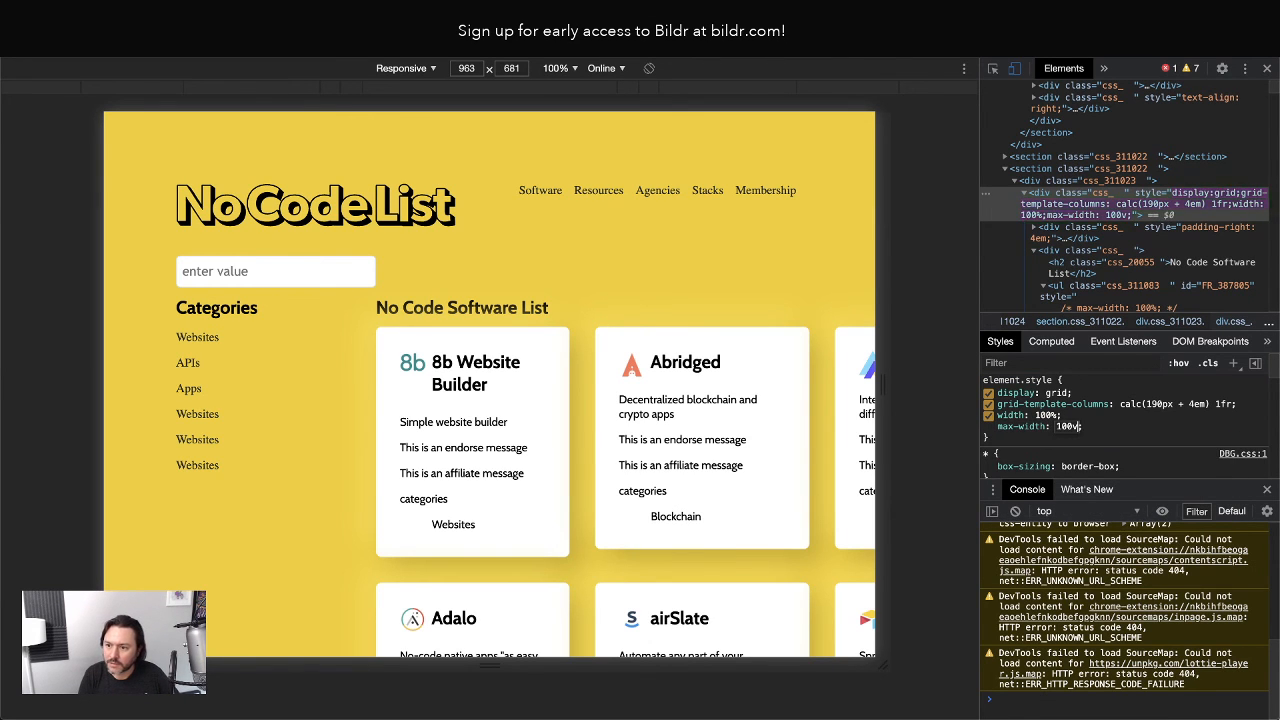
{"action": "type", "text": "w"}
{"action": "key", "text": "Return"}
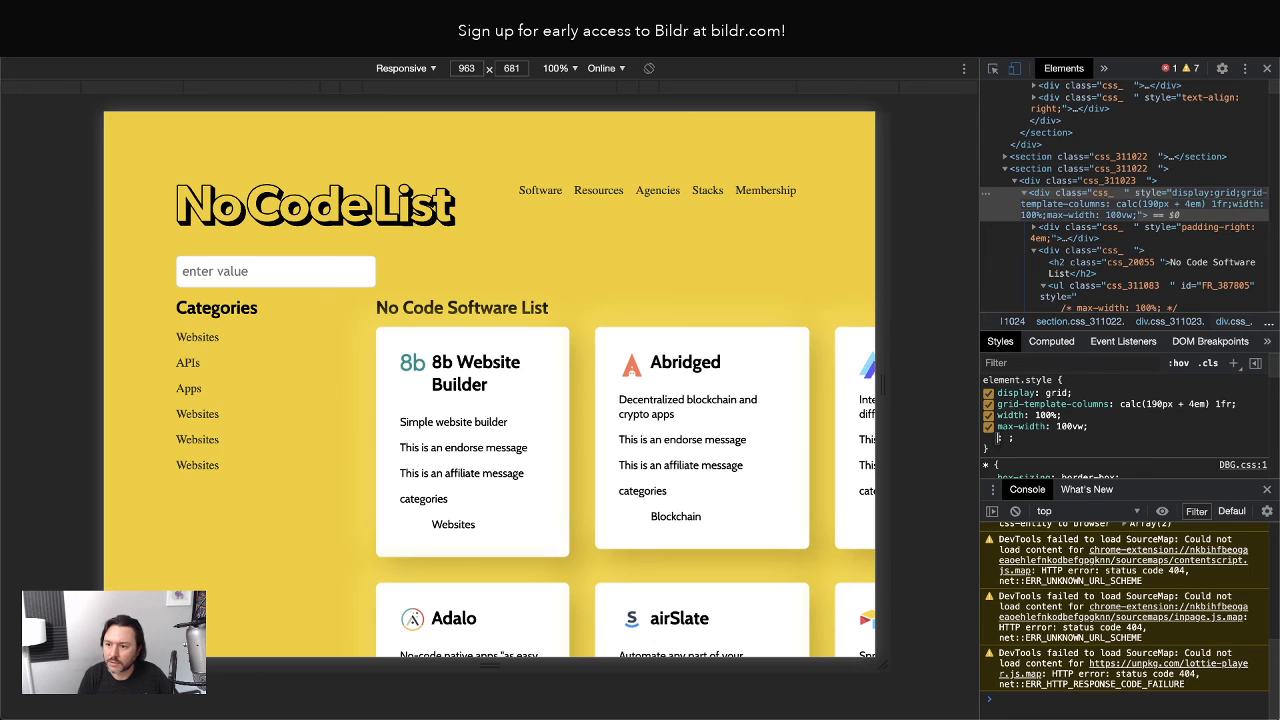
{"action": "left_click", "coordinate": [989, 415]}
{"action": "left_click", "coordinate": [989, 426]}
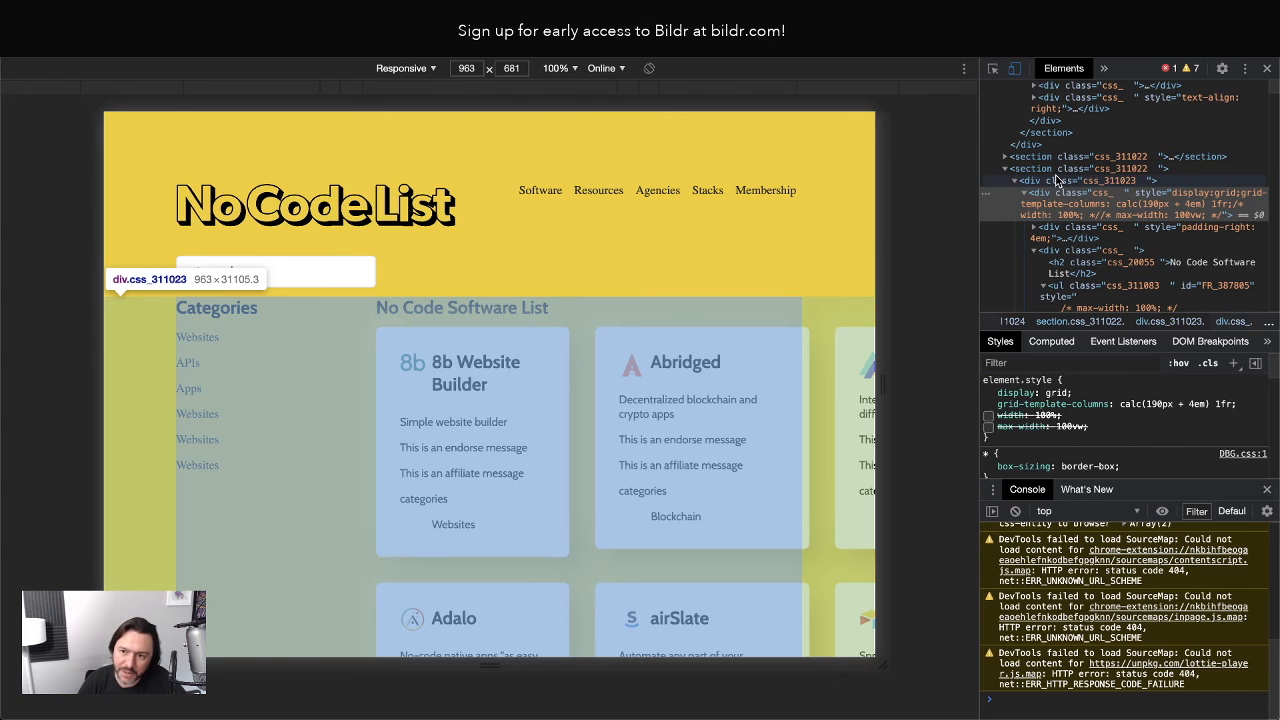
Add position: relative to the css_311023 container rule.
{"action": "left_click", "coordinate": [1057, 180]}
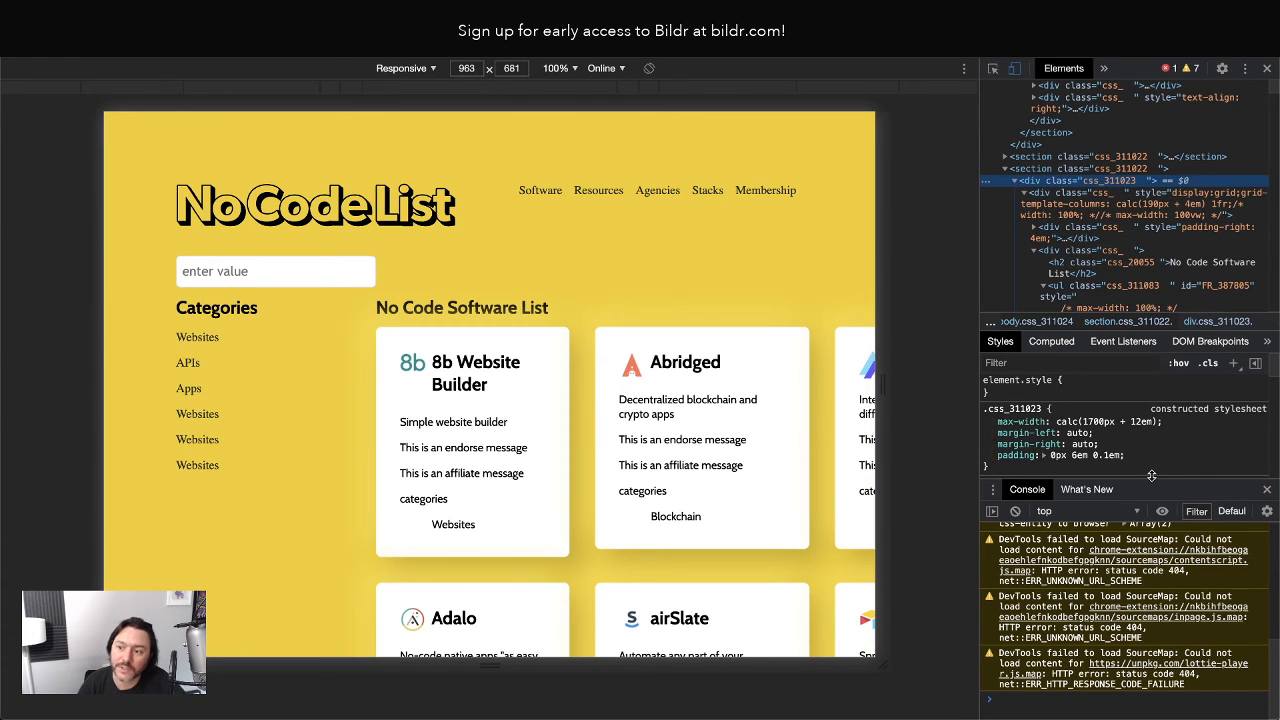
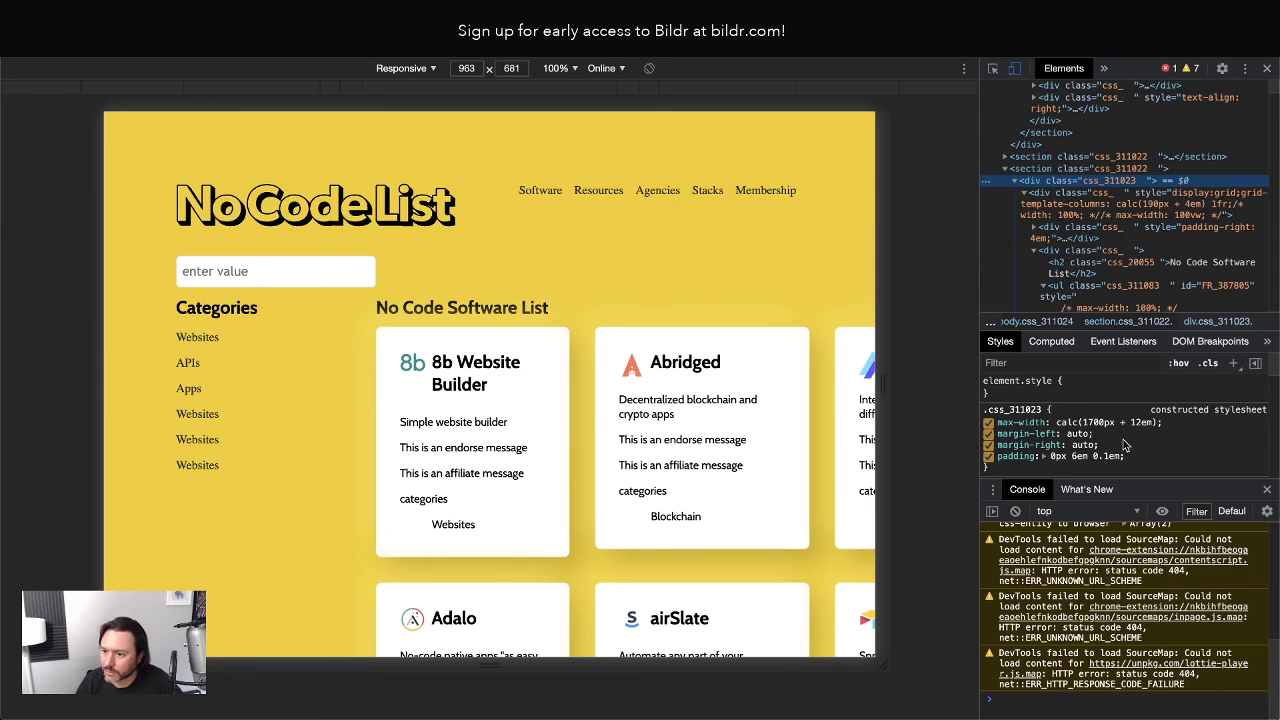
{"action": "left_click", "coordinate": [1161, 456]}
{"action": "type", "text": "position"}
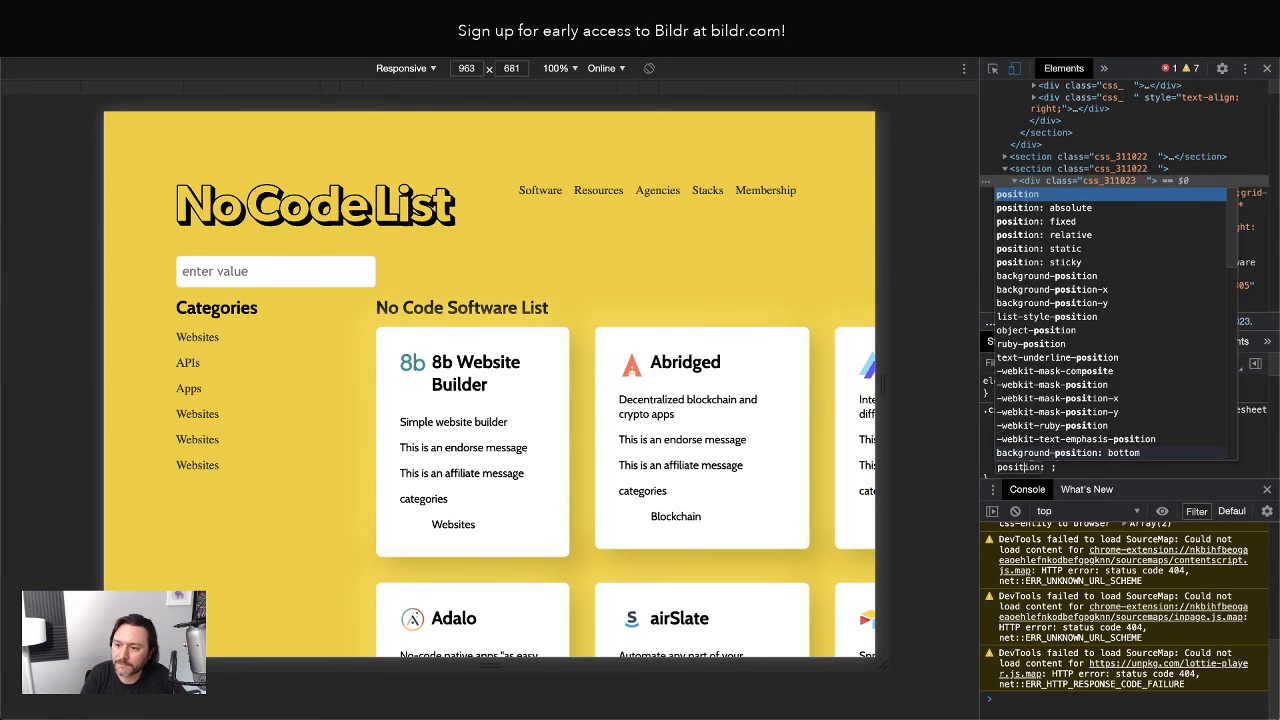
{"action": "key", "text": "Tab"}
{"action": "type", "text": "relat"}
{"action": "key", "text": "Return"}
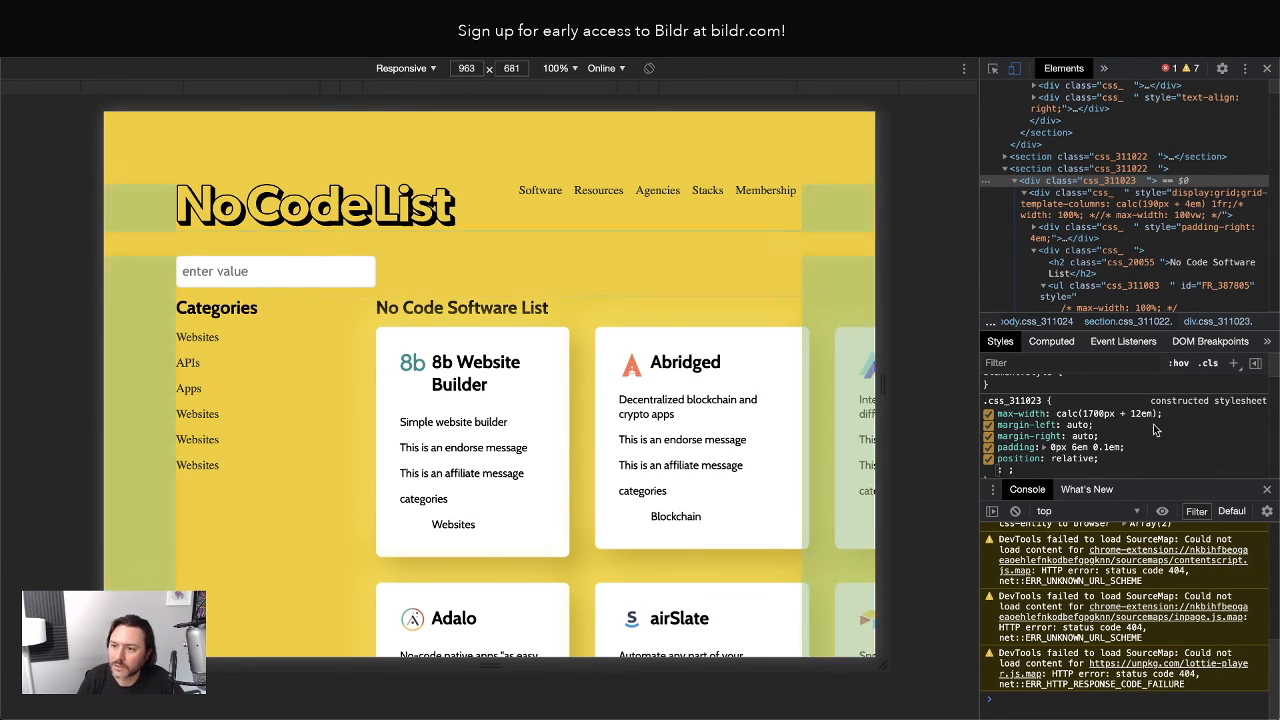
Toggle the display: grid and grid-template-columns declarations of the two-column grid container off and back on.
{"action": "left_click", "coordinate": [1073, 195]}
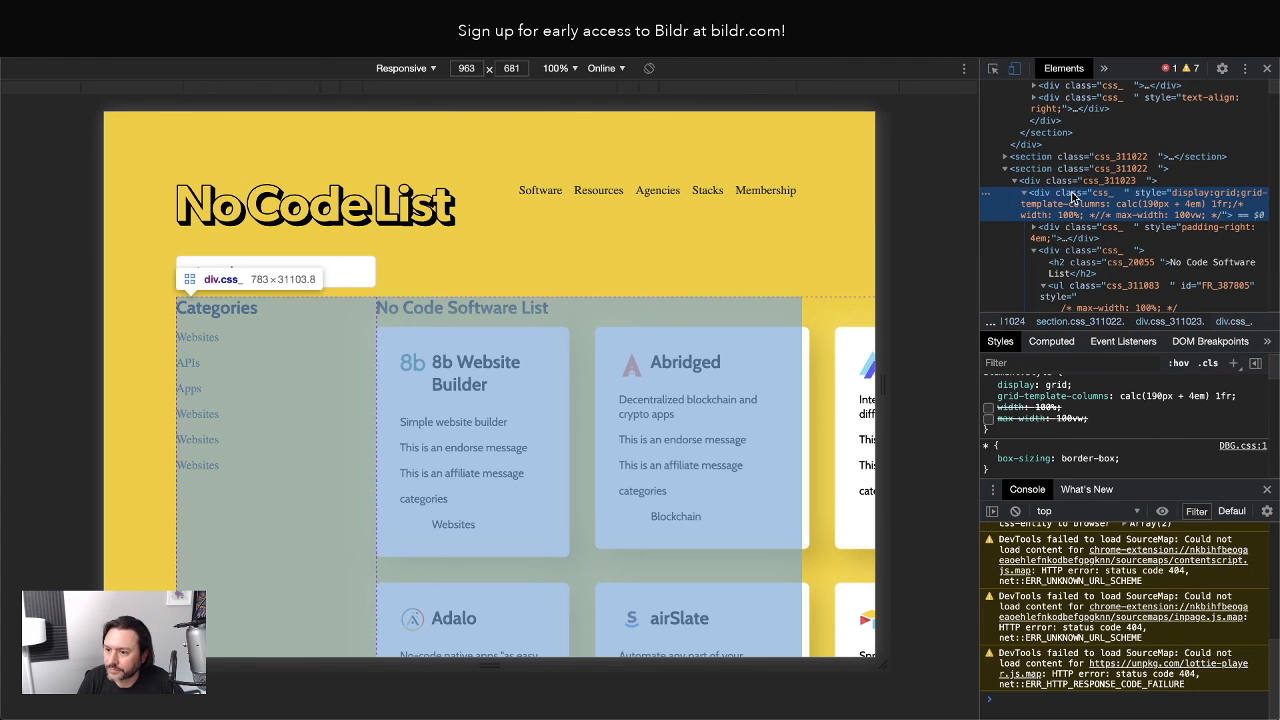
{"action": "left_click", "coordinate": [988, 388]}
{"action": "left_click", "coordinate": [988, 388]}
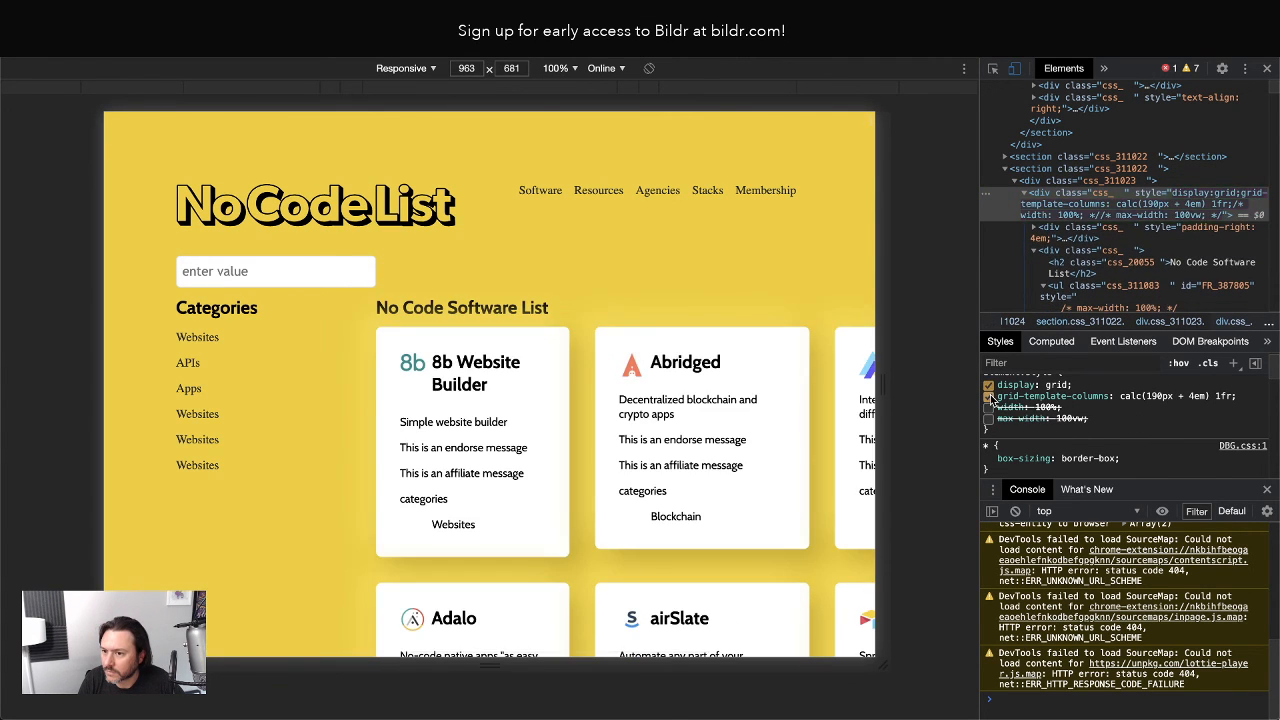
{"action": "left_click", "coordinate": [988, 397]}
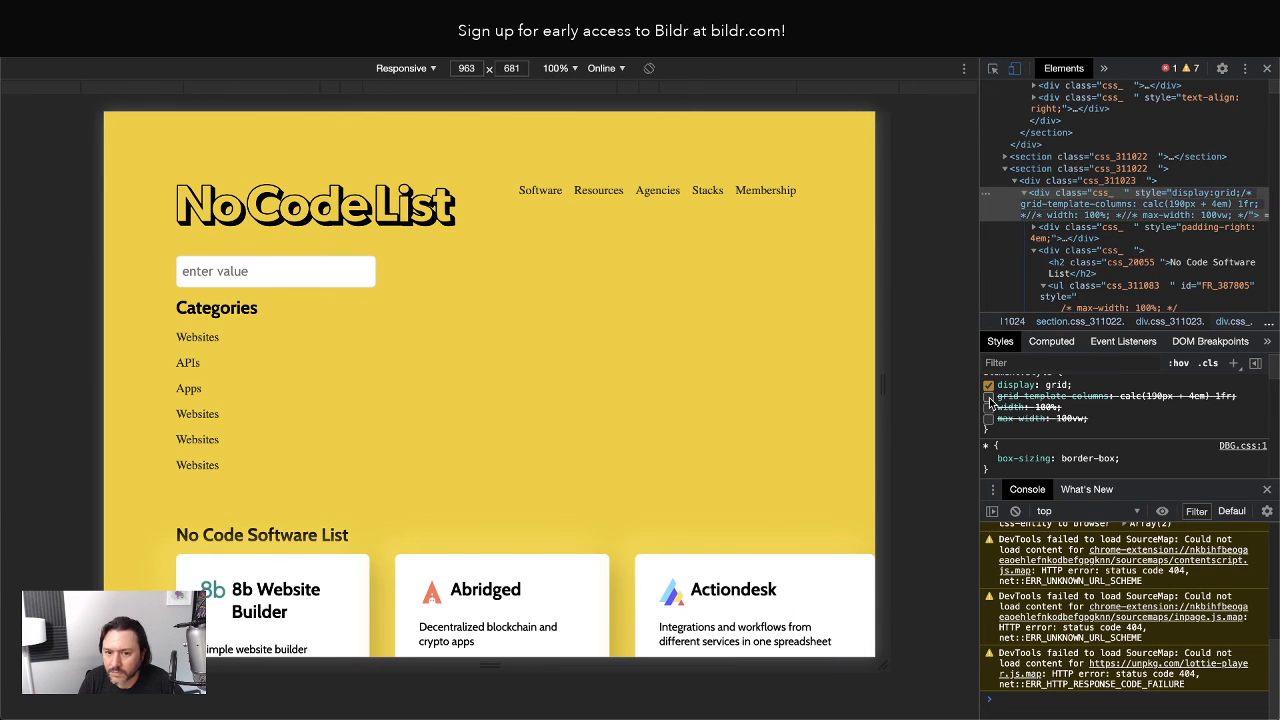
{"action": "left_click", "coordinate": [988, 397]}
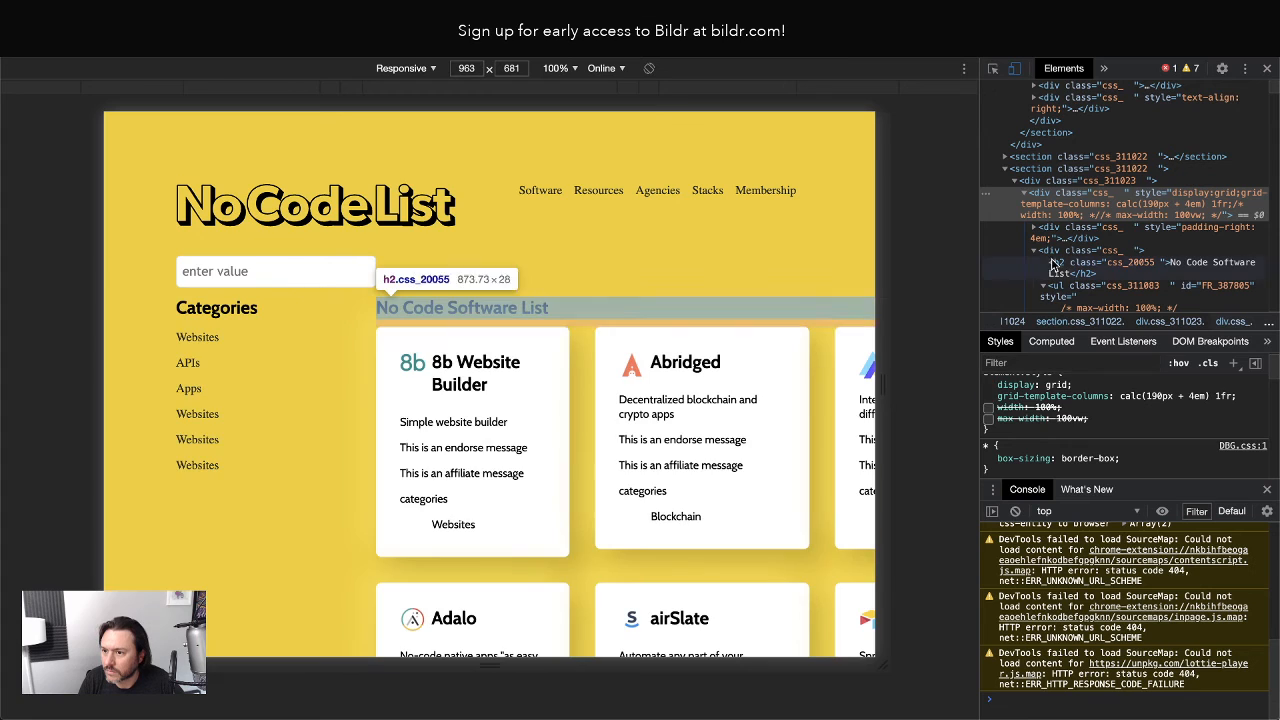
Compare the styles of the software list wrapper and the Categories column, toggling the column's 4em padding-right off and back on.
{"action": "left_click", "coordinate": [1052, 250]}
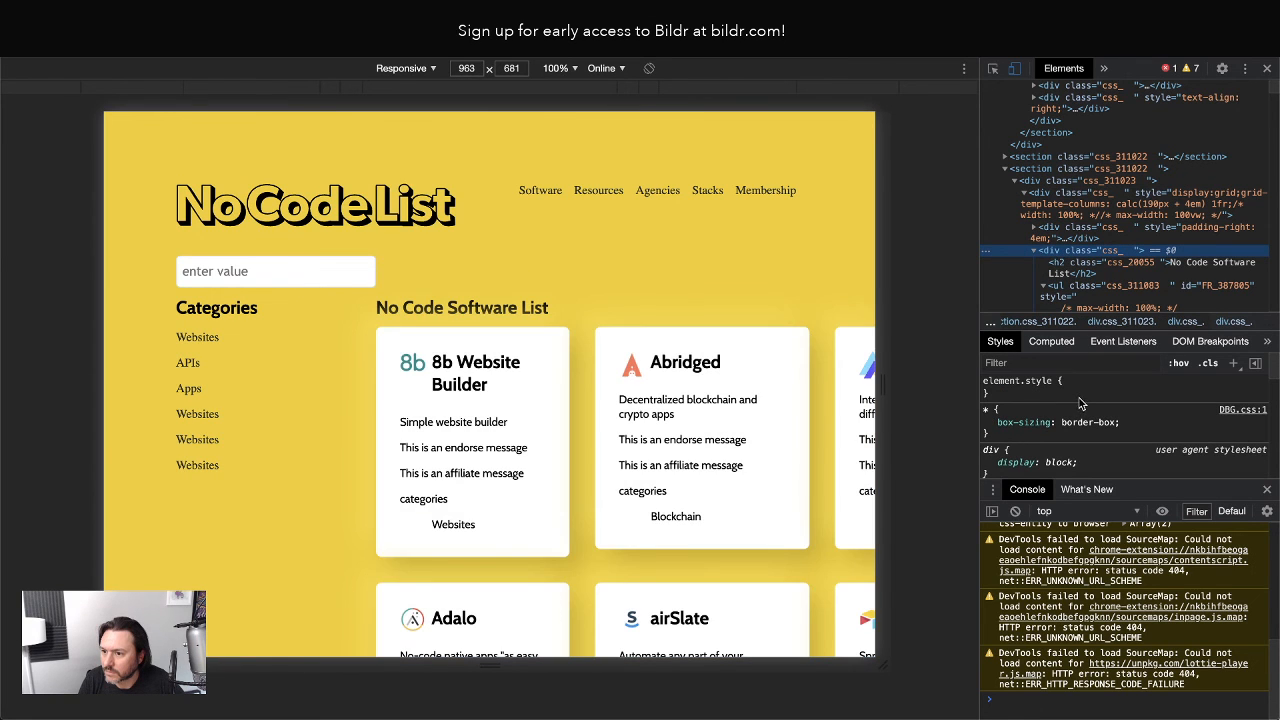
{"action": "left_click", "coordinate": [1060, 232]}
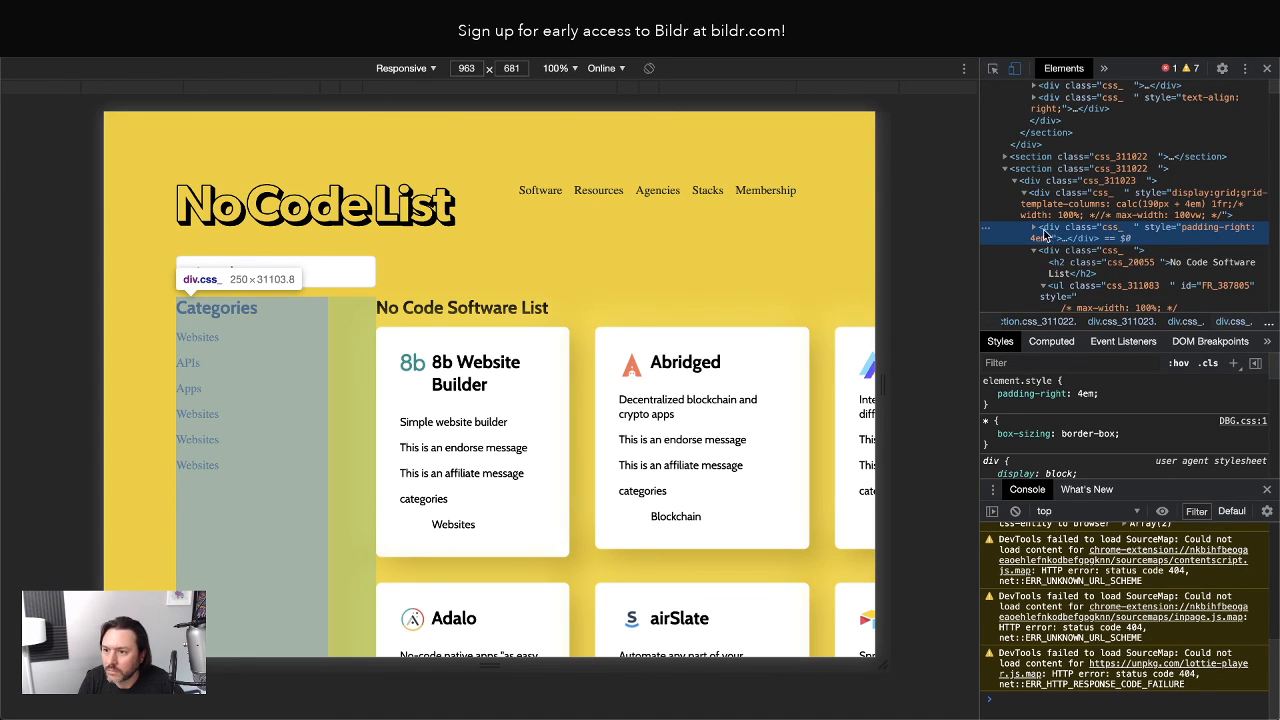
{"action": "left_click", "coordinate": [1035, 251]}
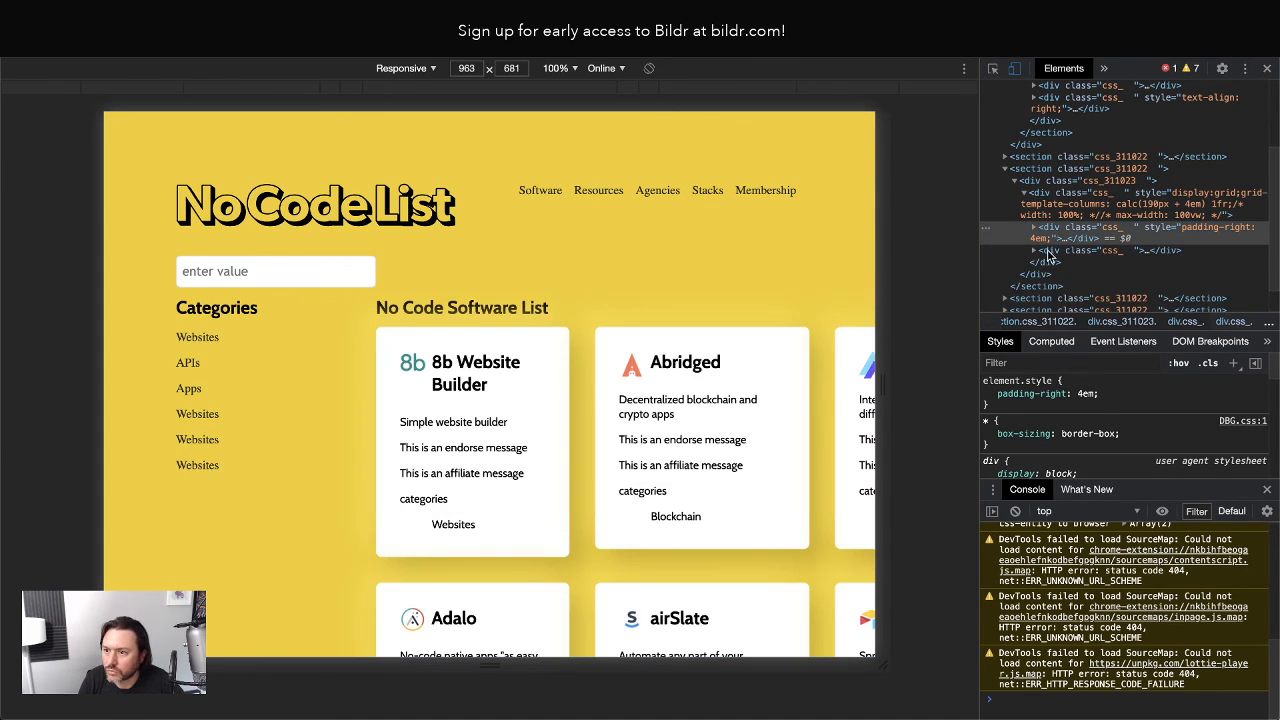
{"action": "left_click", "coordinate": [1052, 248]}
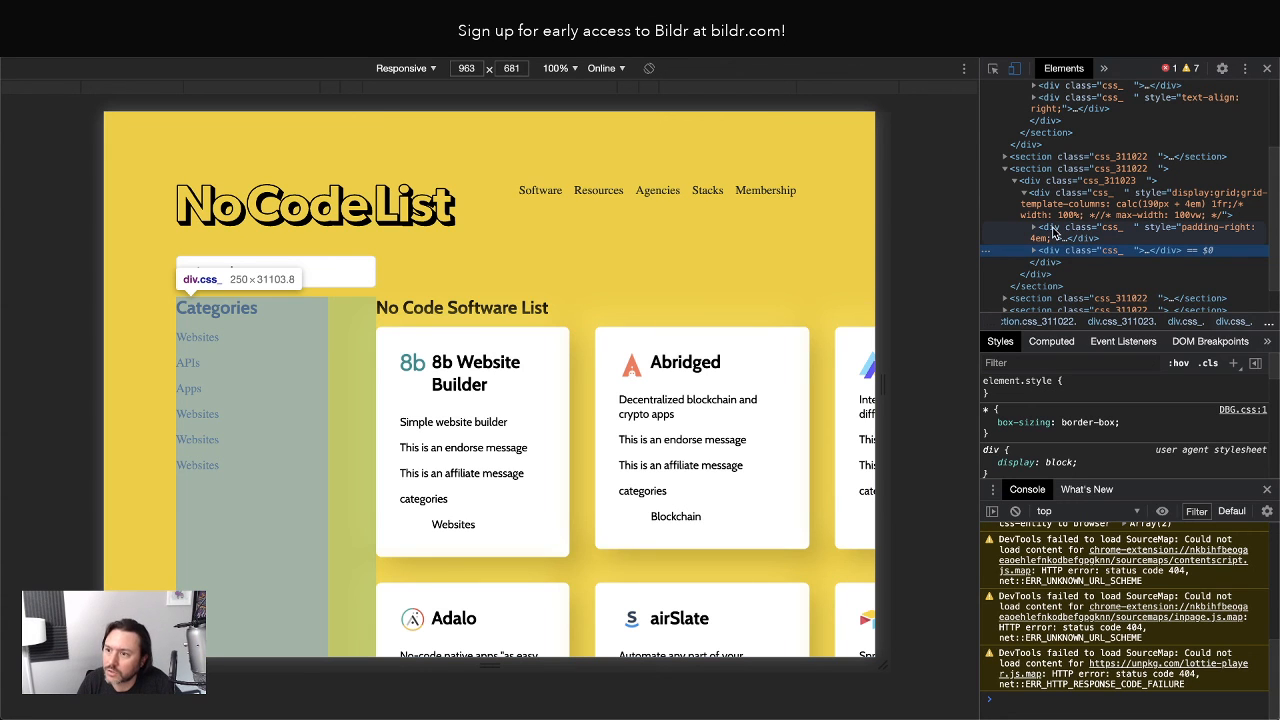
{"action": "left_click", "coordinate": [1052, 232]}
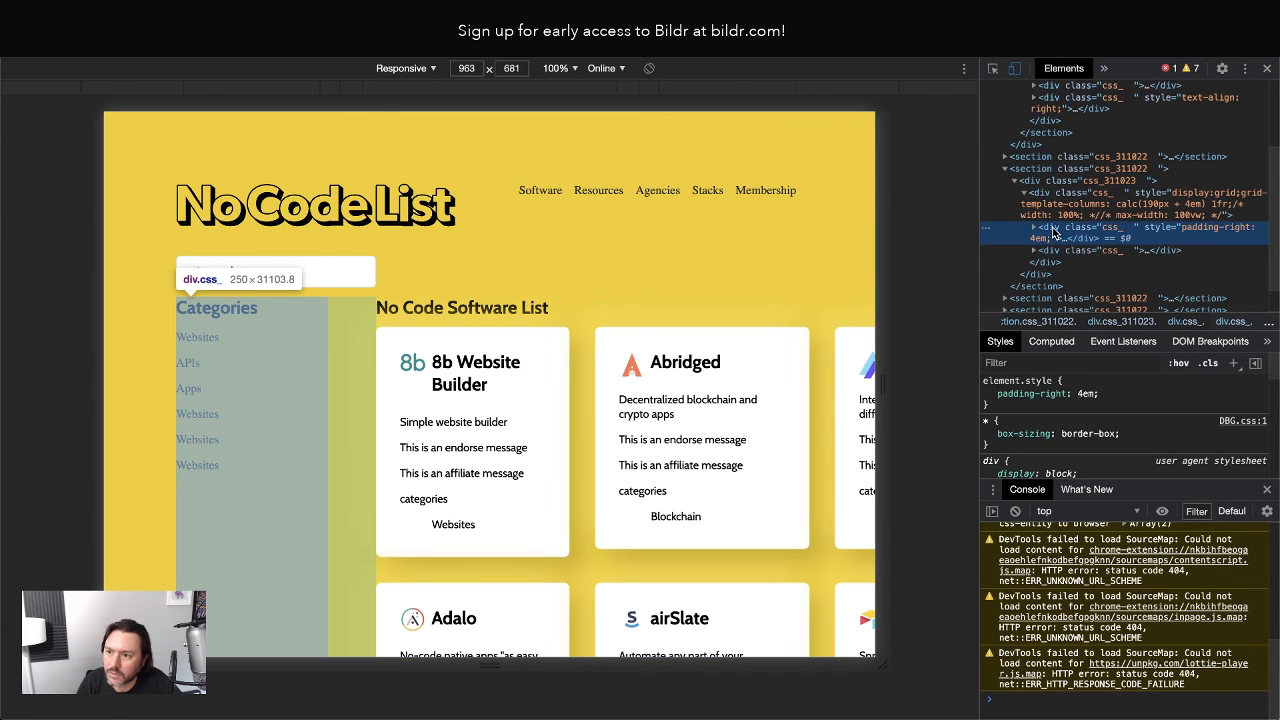
{"action": "left_click", "coordinate": [990, 394]}
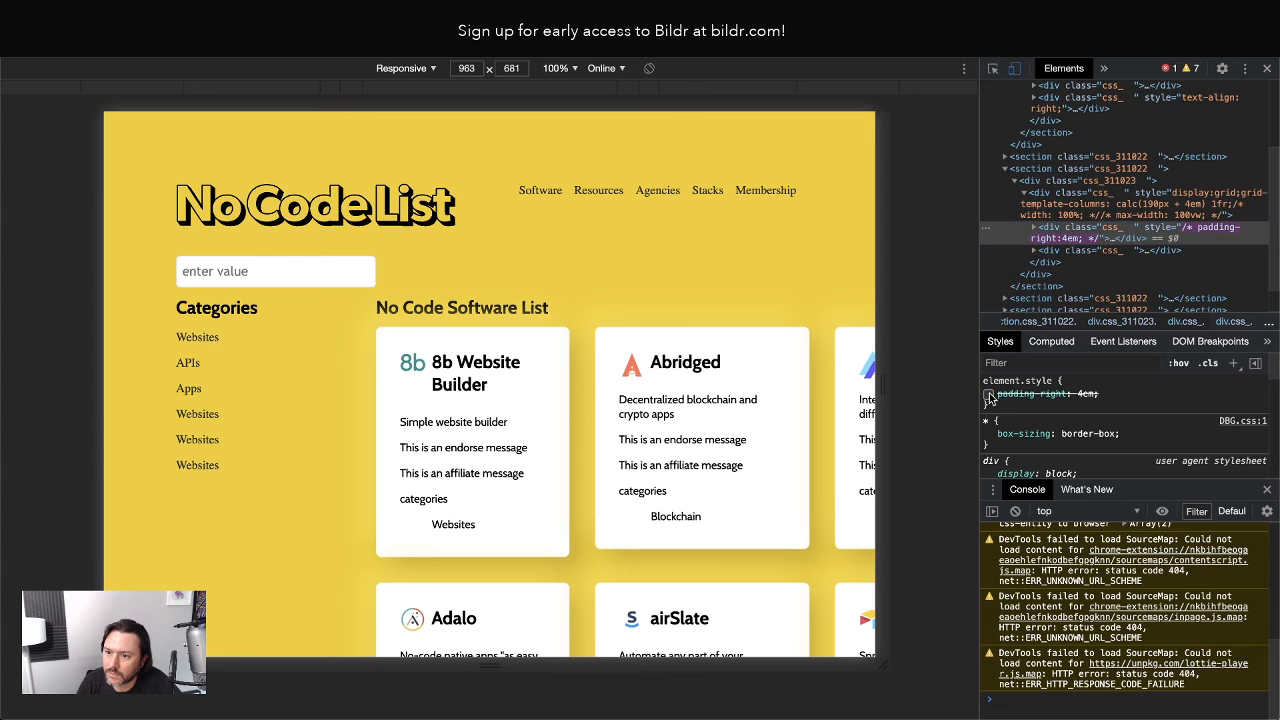
Examine the software list wrapper and the own and inherited style rules of its css_20055 heading.
{"action": "left_click", "coordinate": [1050, 252]}
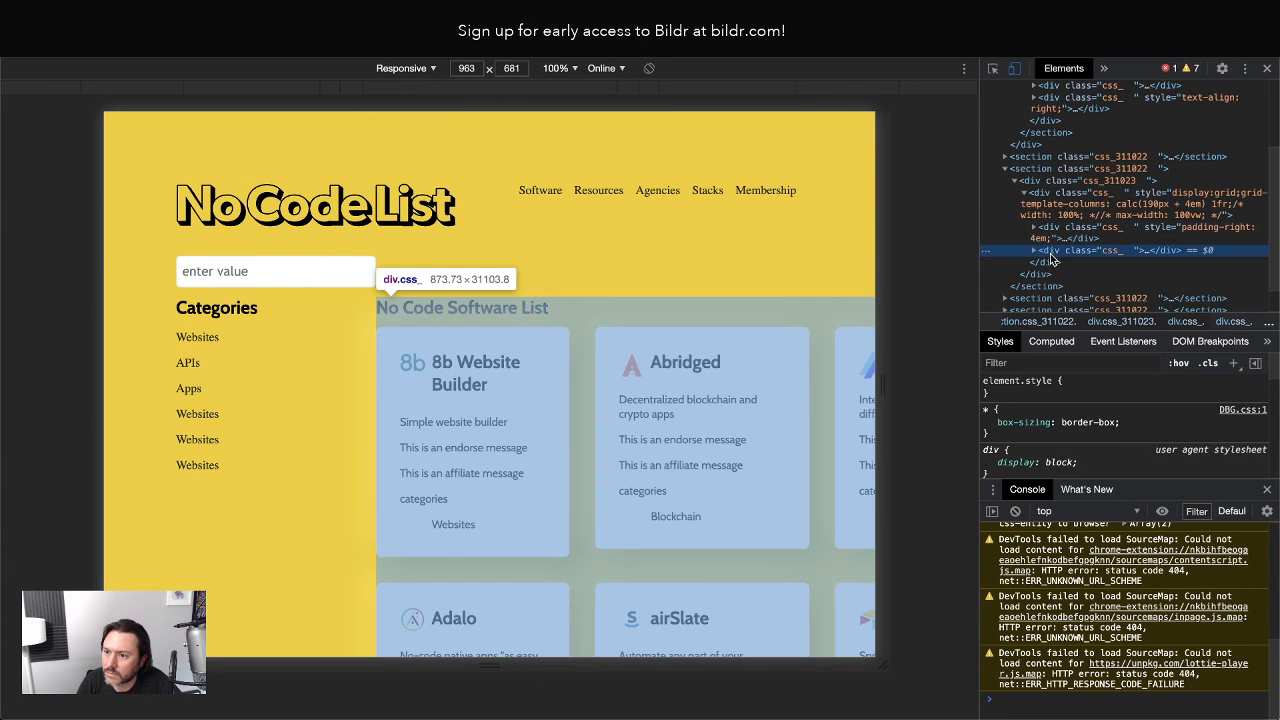
{"action": "left_click", "coordinate": [1035, 251]}
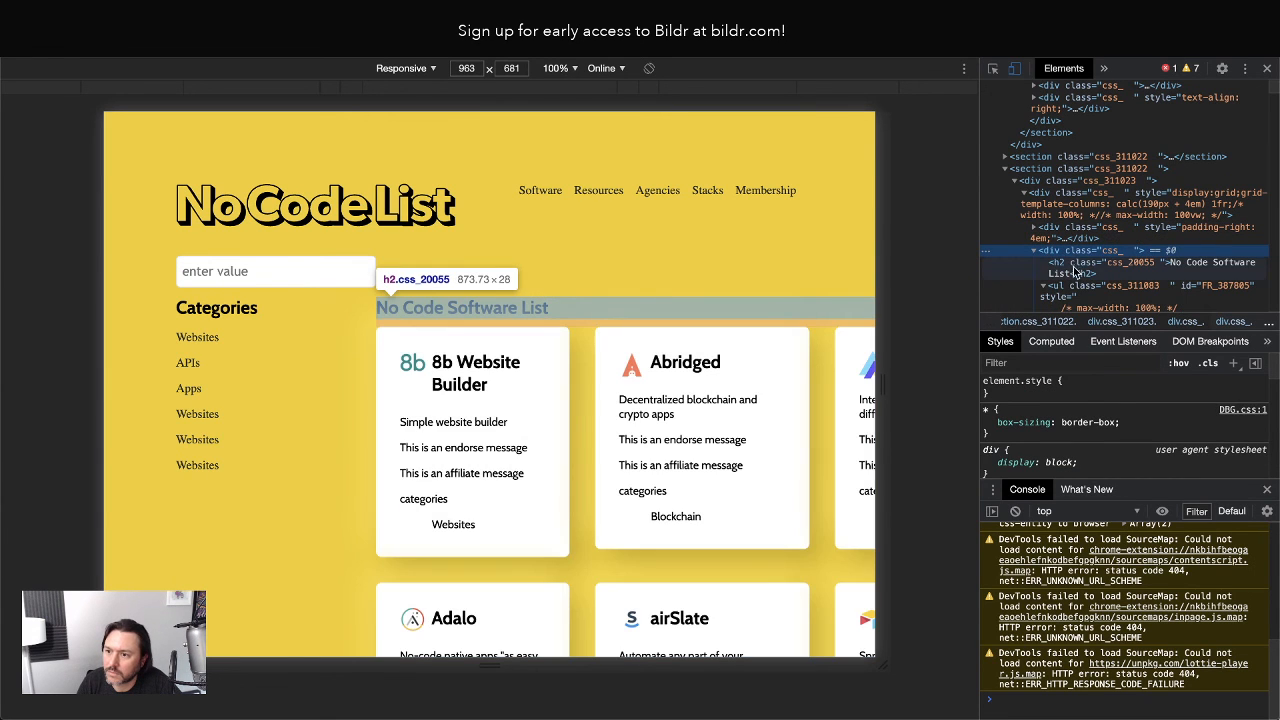
{"action": "left_click", "coordinate": [1076, 271]}
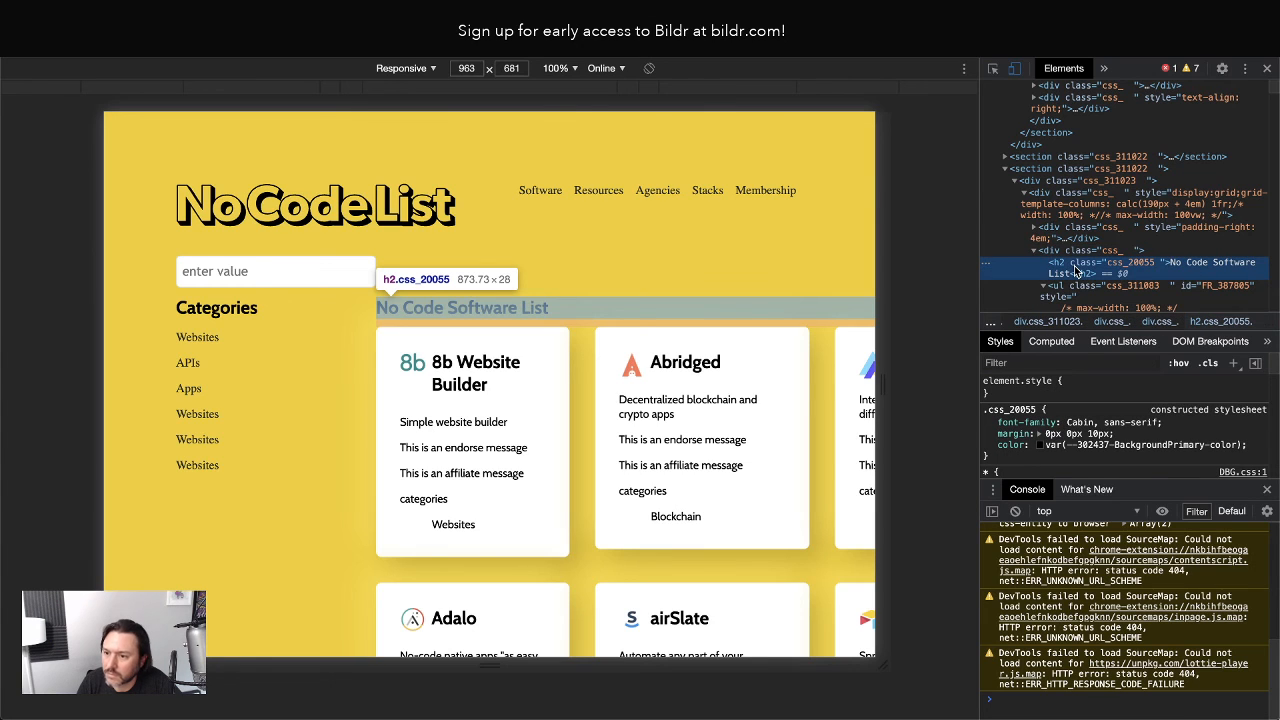
{"action": "scroll", "coordinate": [1136, 432], "scroll_direction": "down", "scroll_amount": 1}
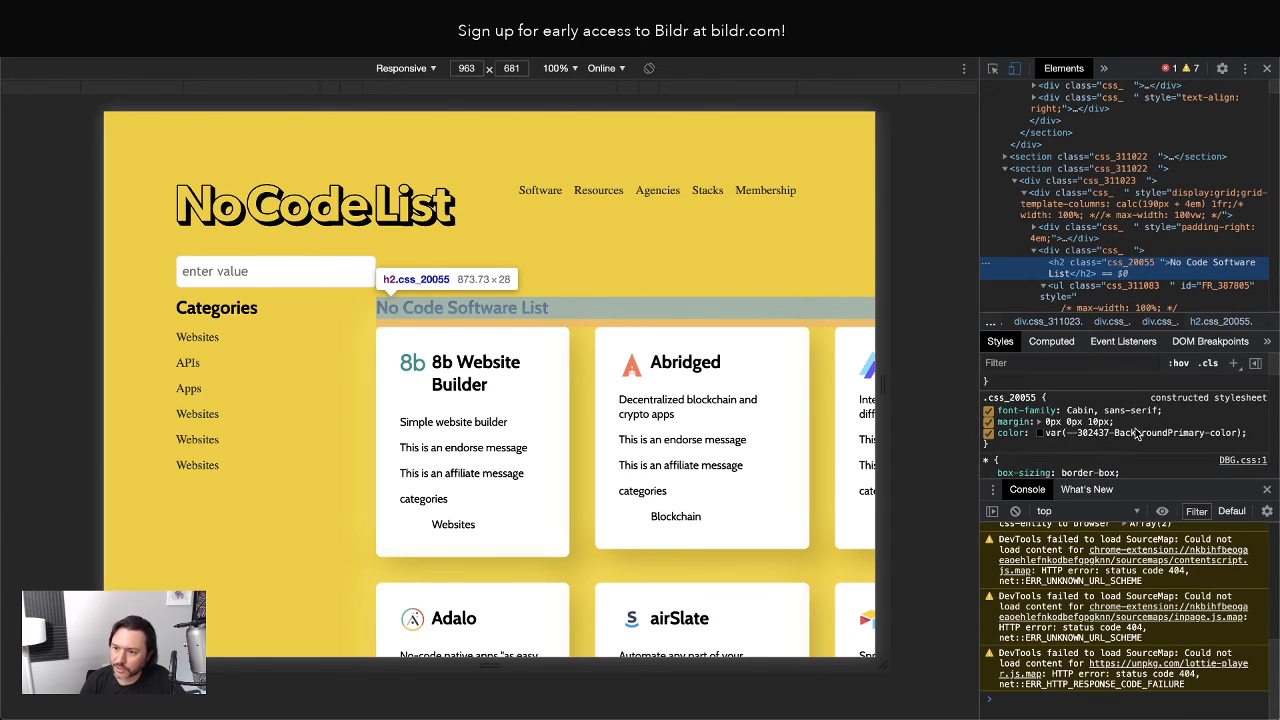
{"action": "scroll", "coordinate": [1136, 432], "scroll_direction": "down", "scroll_amount": 3}
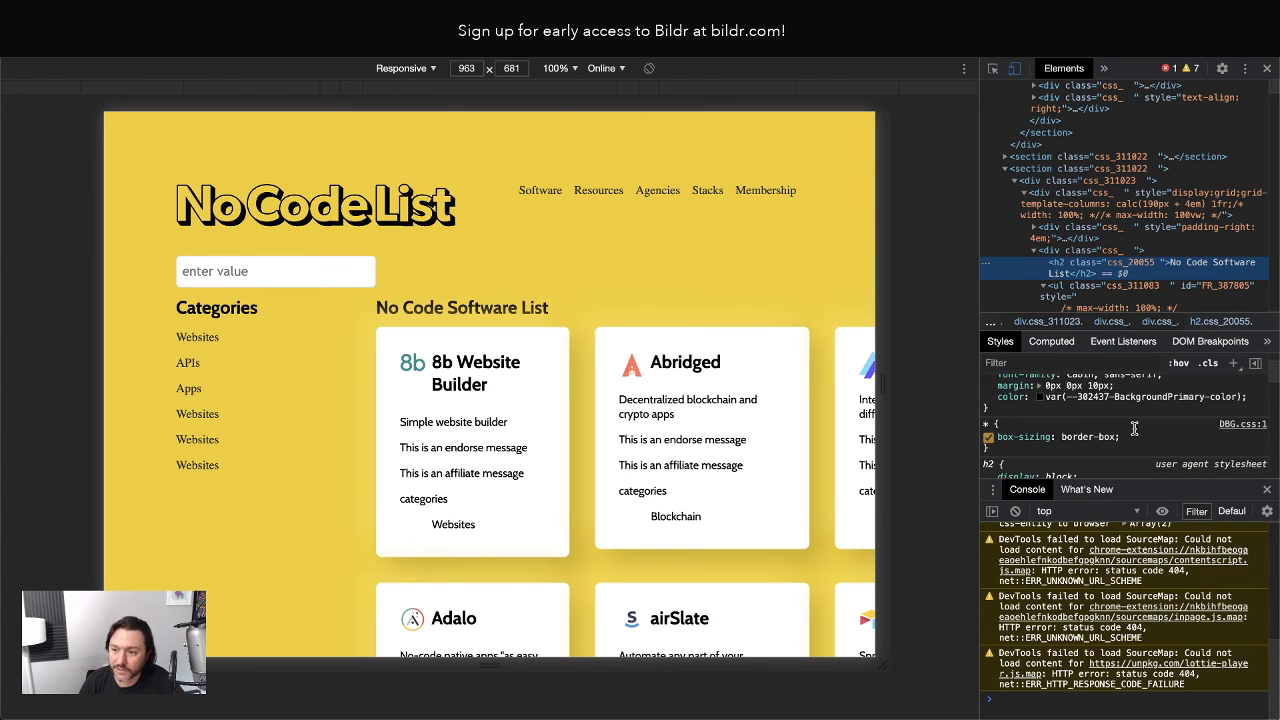
{"action": "scroll", "coordinate": [1135, 430], "scroll_direction": "down", "scroll_amount": 5}
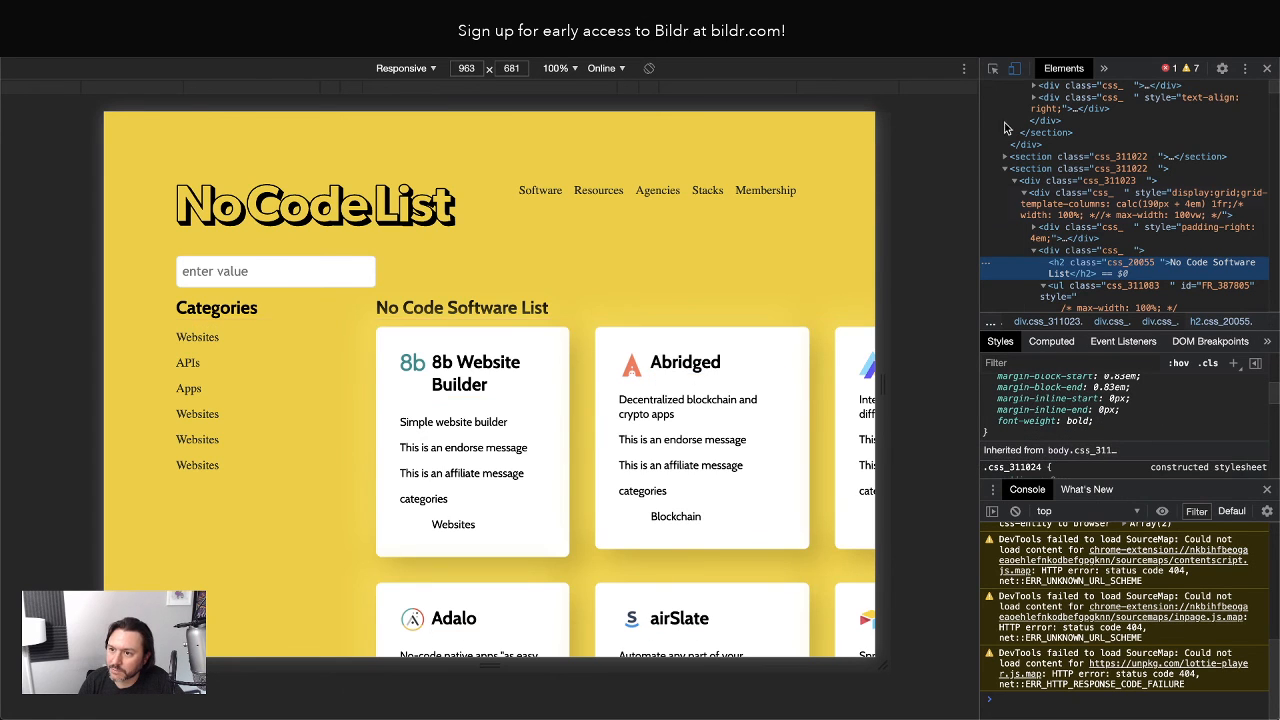
Leave the responsive device preview and widen the developer tools so the page area becomes narrower.
{"action": "left_click_drag", "start_coordinate": [884, 170], "coordinate": [918, 170]}
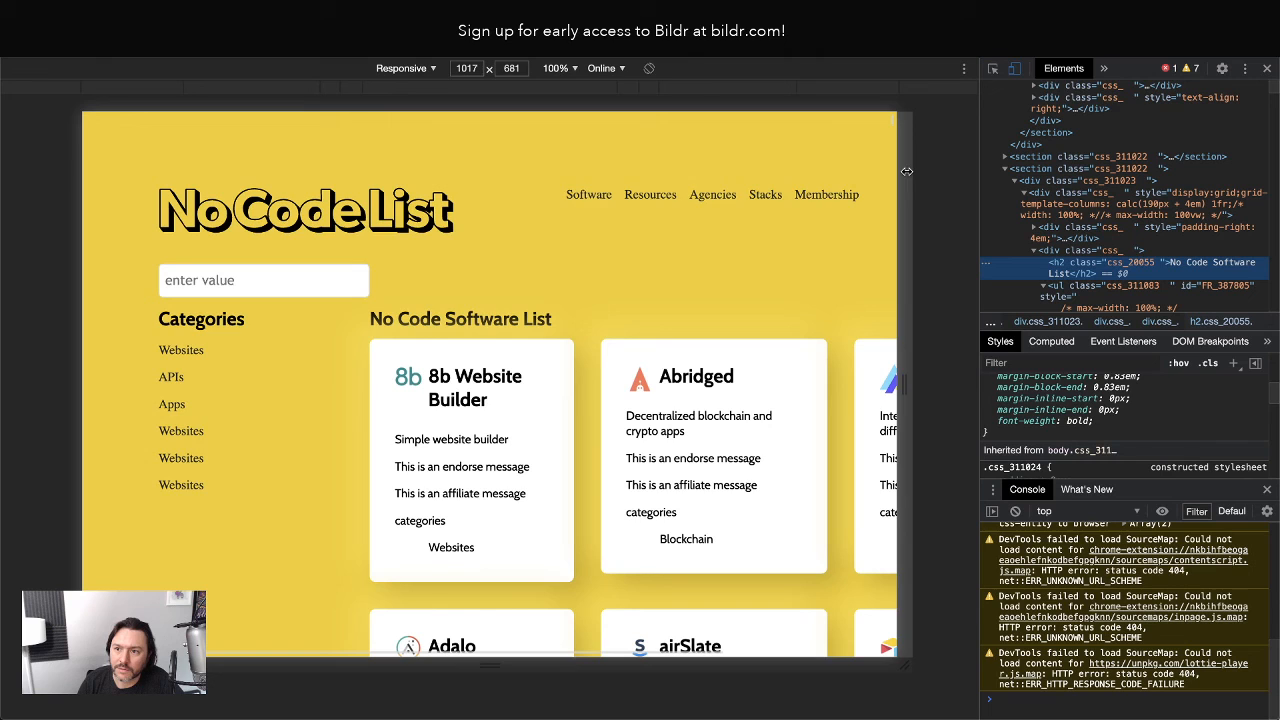
{"action": "left_click", "coordinate": [1020, 64]}
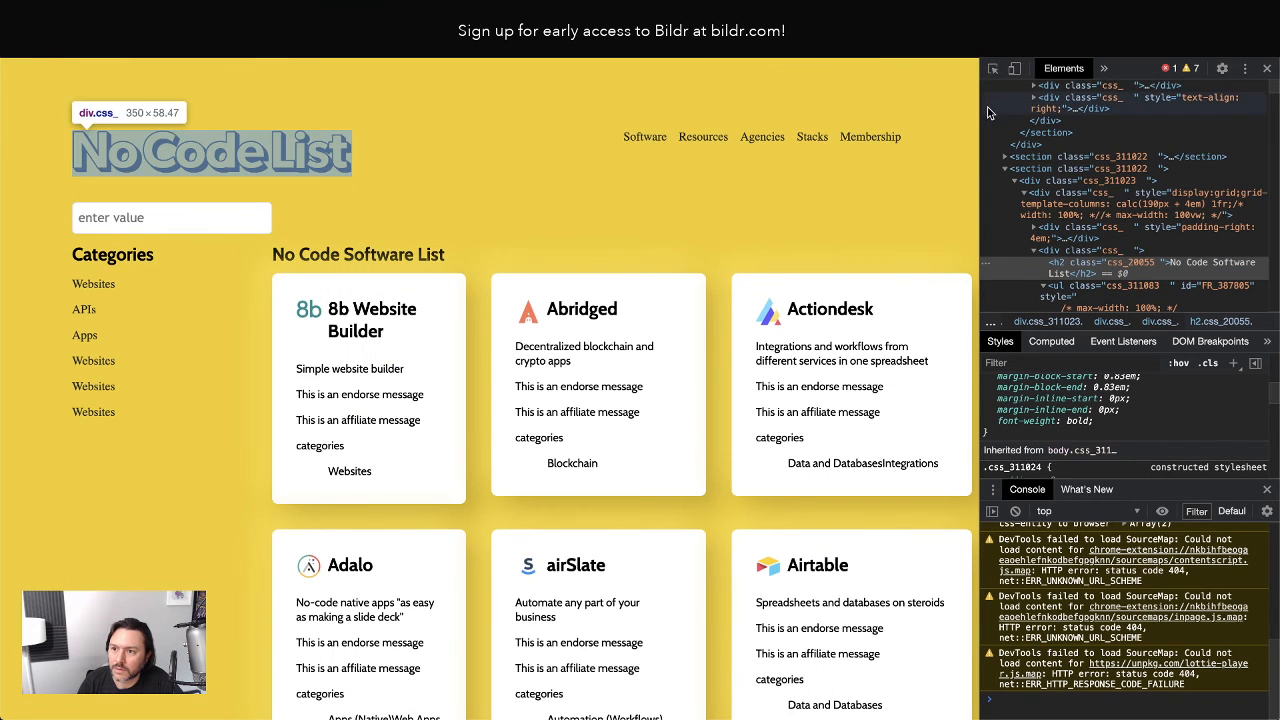
{"action": "left_click_drag", "start_coordinate": [982, 113], "coordinate": [836, 117]}
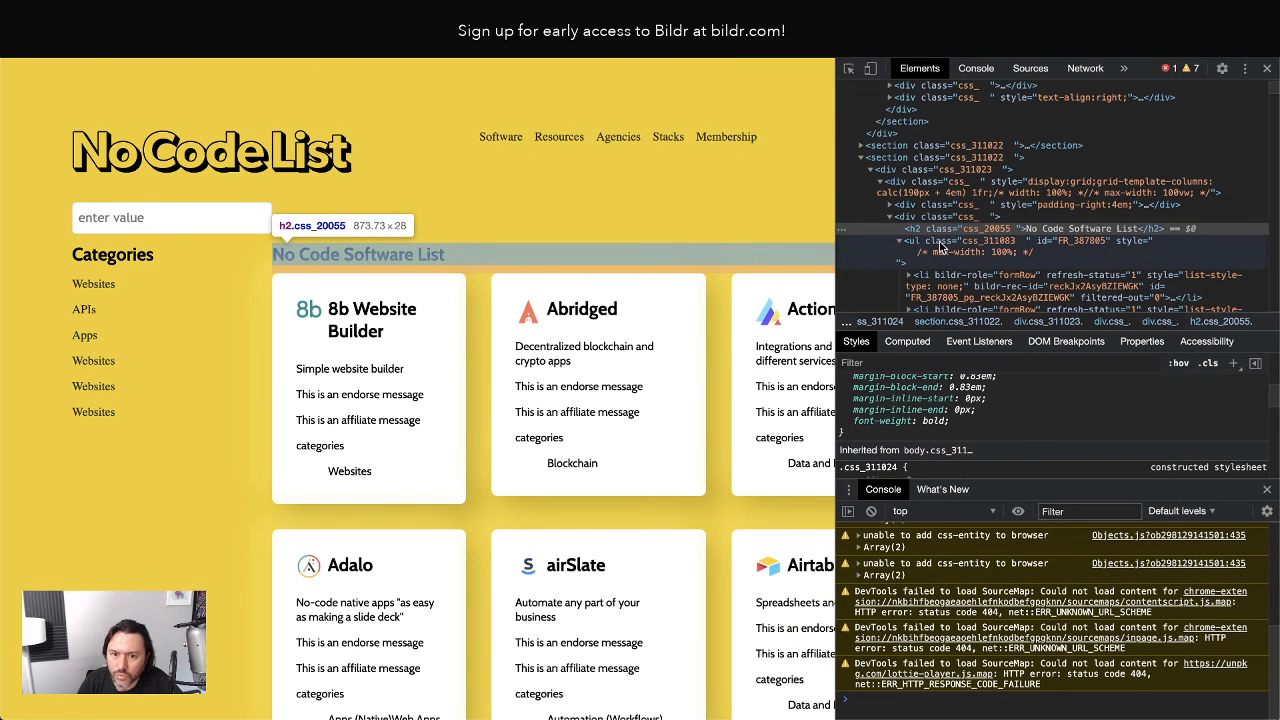
Inspect the css_311083 list element and expand its first list item, the 8b Website Builder card.
{"action": "left_click", "coordinate": [940, 246]}
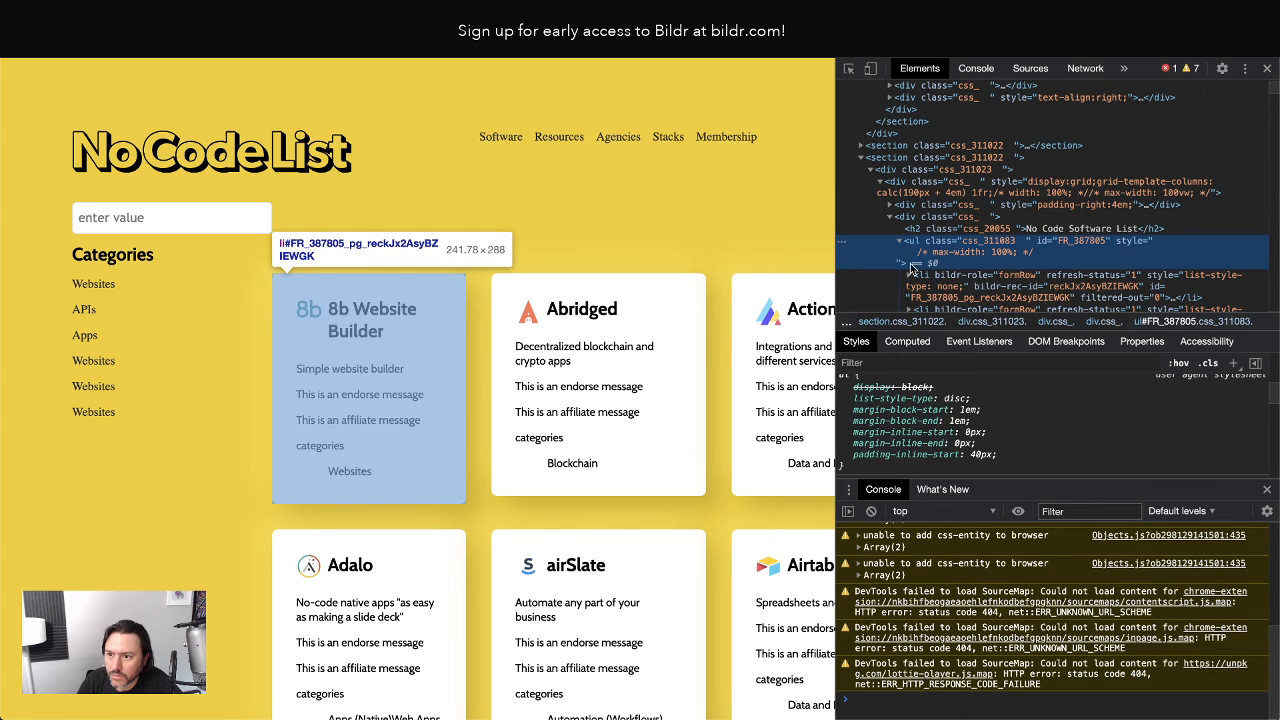
{"action": "left_click", "coordinate": [924, 280]}
{"action": "left_click", "coordinate": [910, 278]}
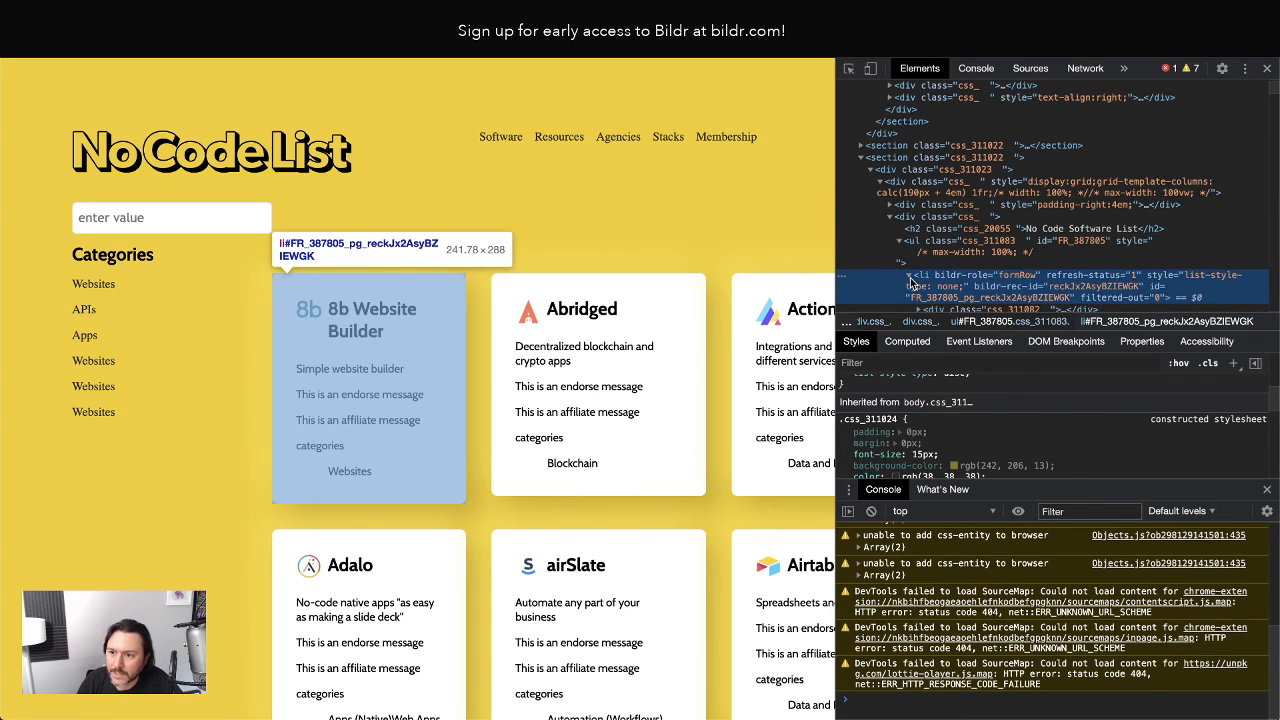
Inspect the Abridged and Actiondesk list items, expand the Actiondesk item's css_311082 container and review the item's style rules.
{"action": "scroll", "coordinate": [938, 283], "scroll_direction": "down", "scroll_amount": 2}
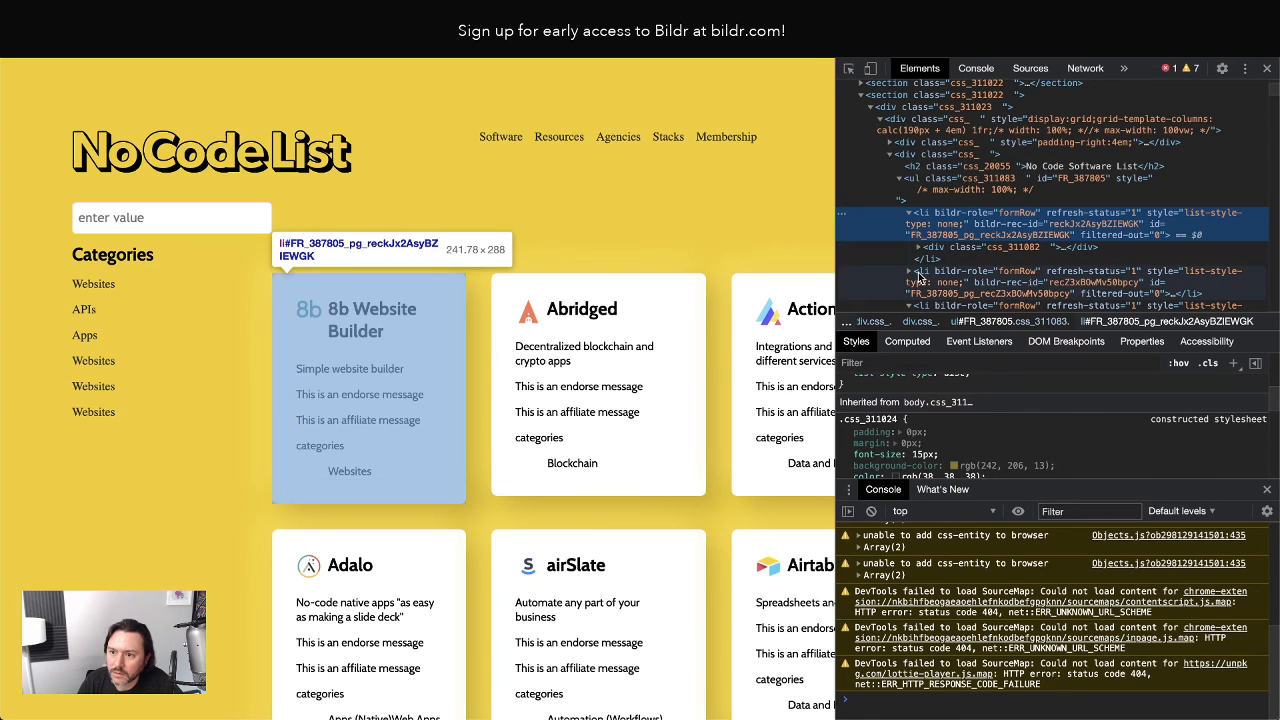
{"action": "left_click", "coordinate": [923, 277]}
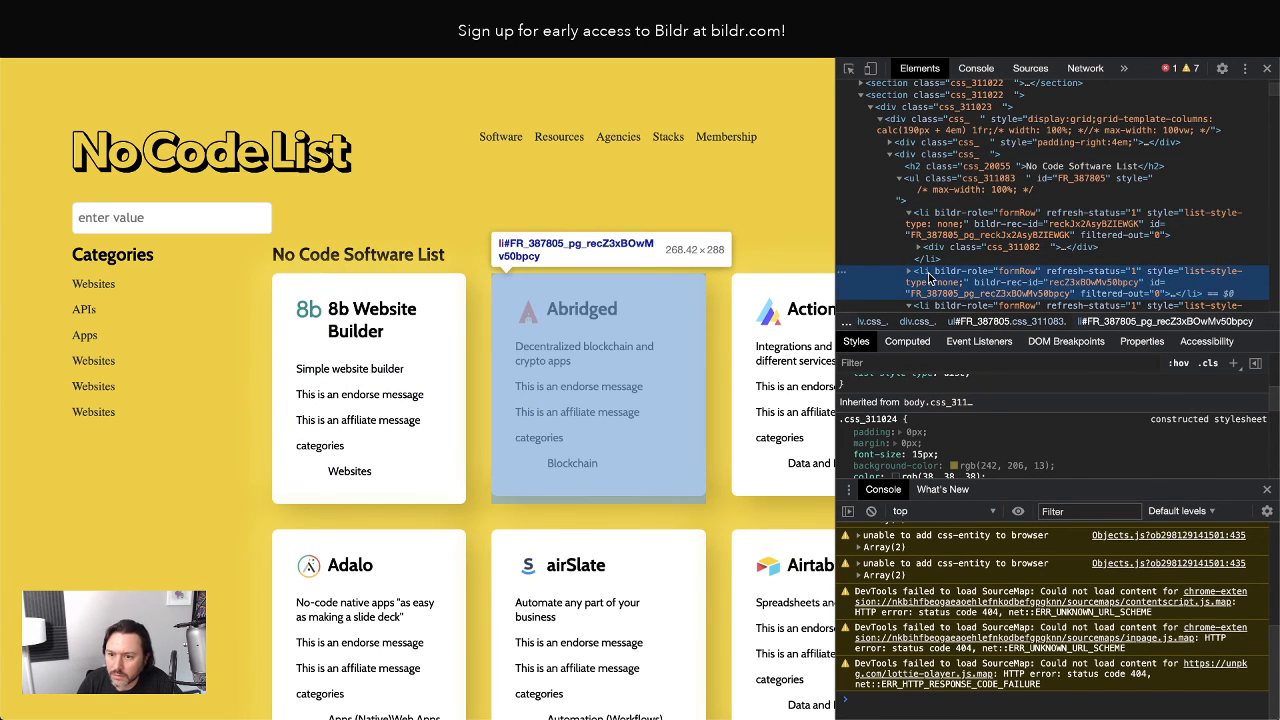
{"action": "scroll", "coordinate": [929, 287], "scroll_direction": "down", "scroll_amount": 2}
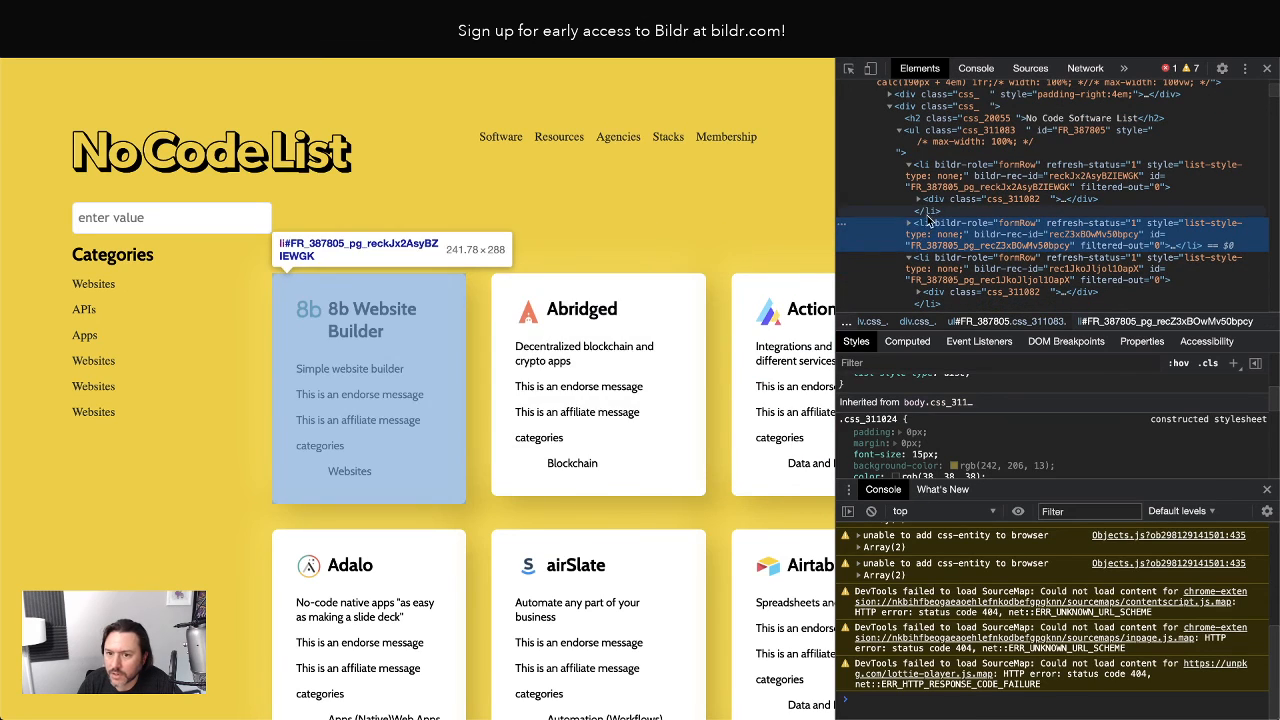
{"action": "left_click", "coordinate": [915, 261]}
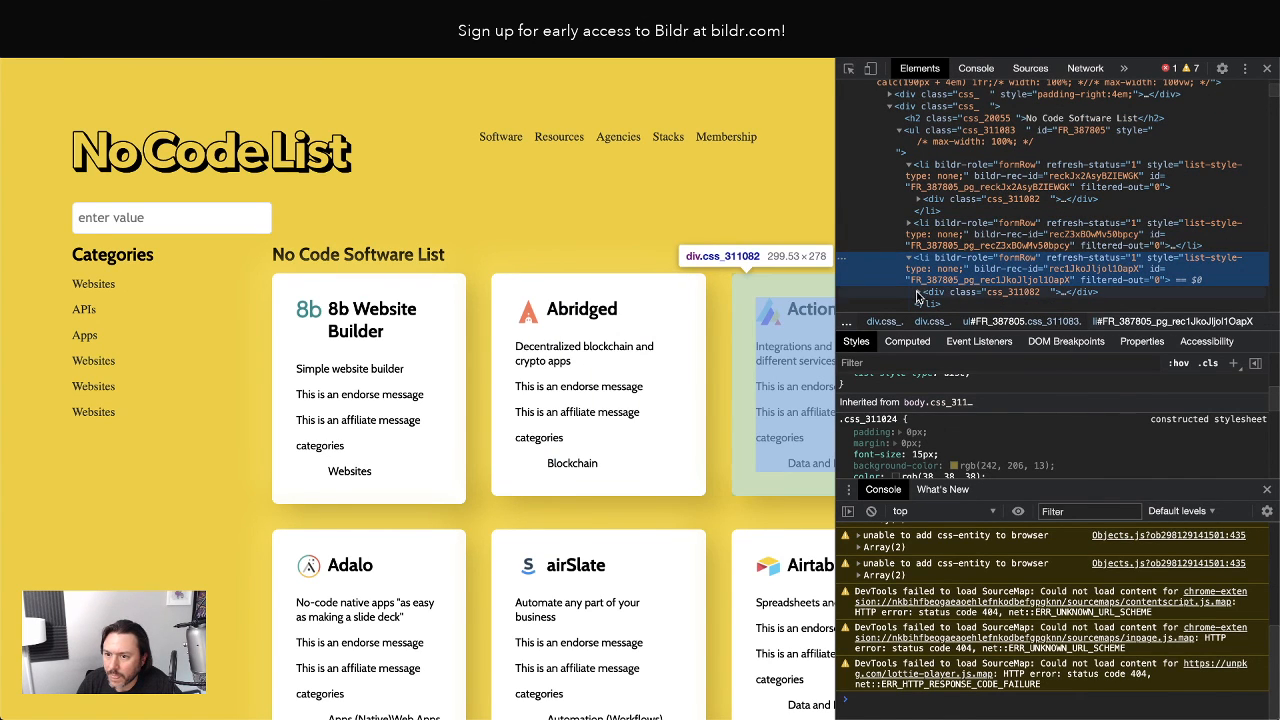
{"action": "left_click", "coordinate": [918, 293]}
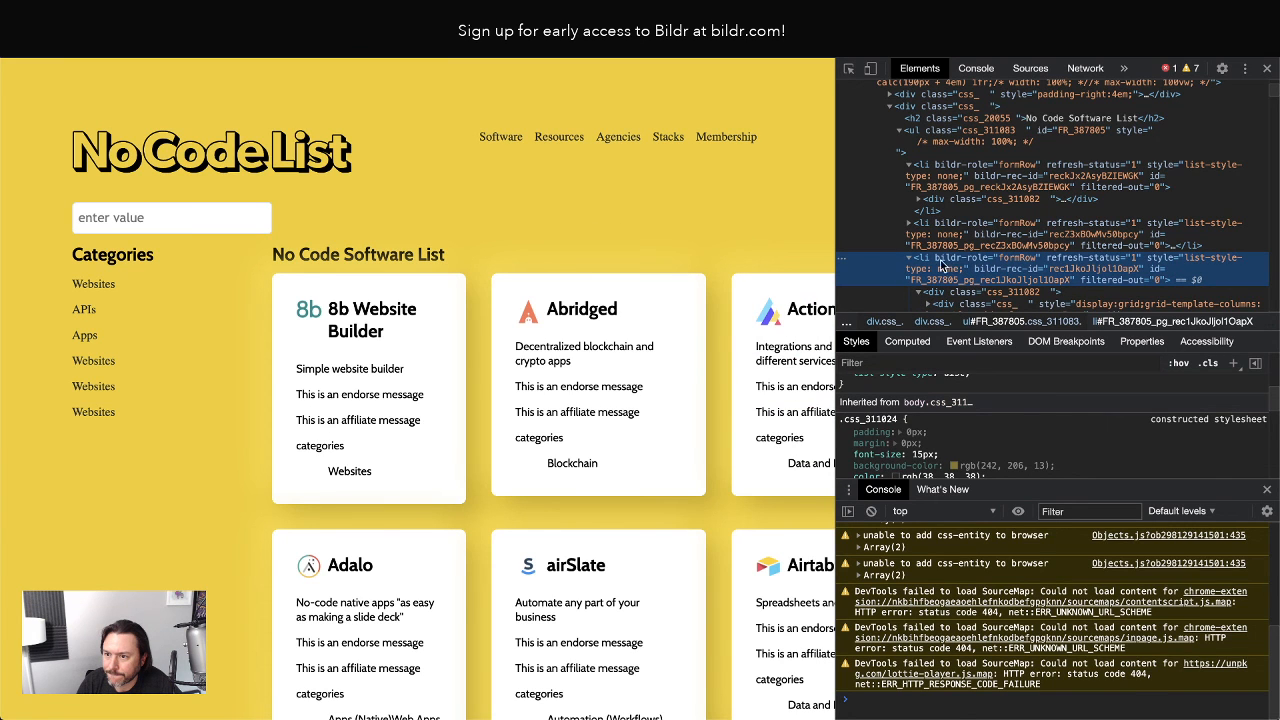
{"action": "scroll", "coordinate": [960, 250], "scroll_direction": "down", "scroll_amount": 3}
{"action": "scroll", "coordinate": [1008, 424], "scroll_direction": "down", "scroll_amount": 2}
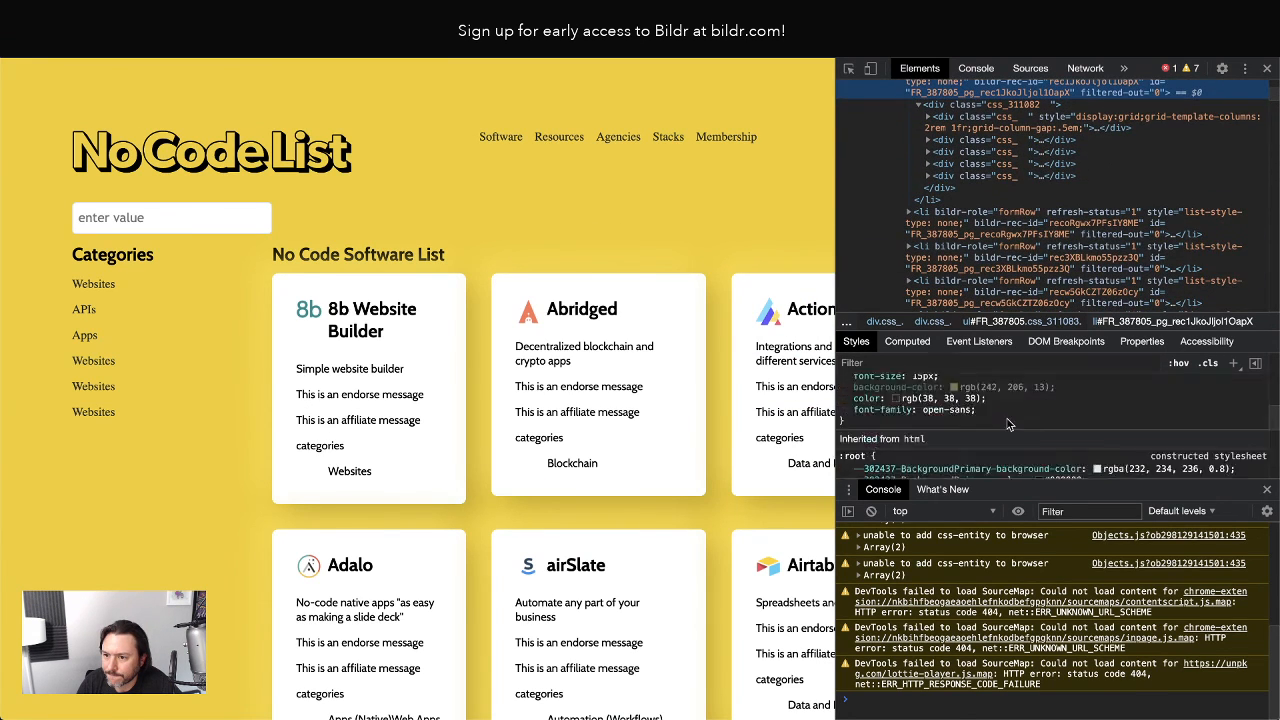
{"action": "scroll", "coordinate": [1008, 424], "scroll_direction": "up", "scroll_amount": 5}
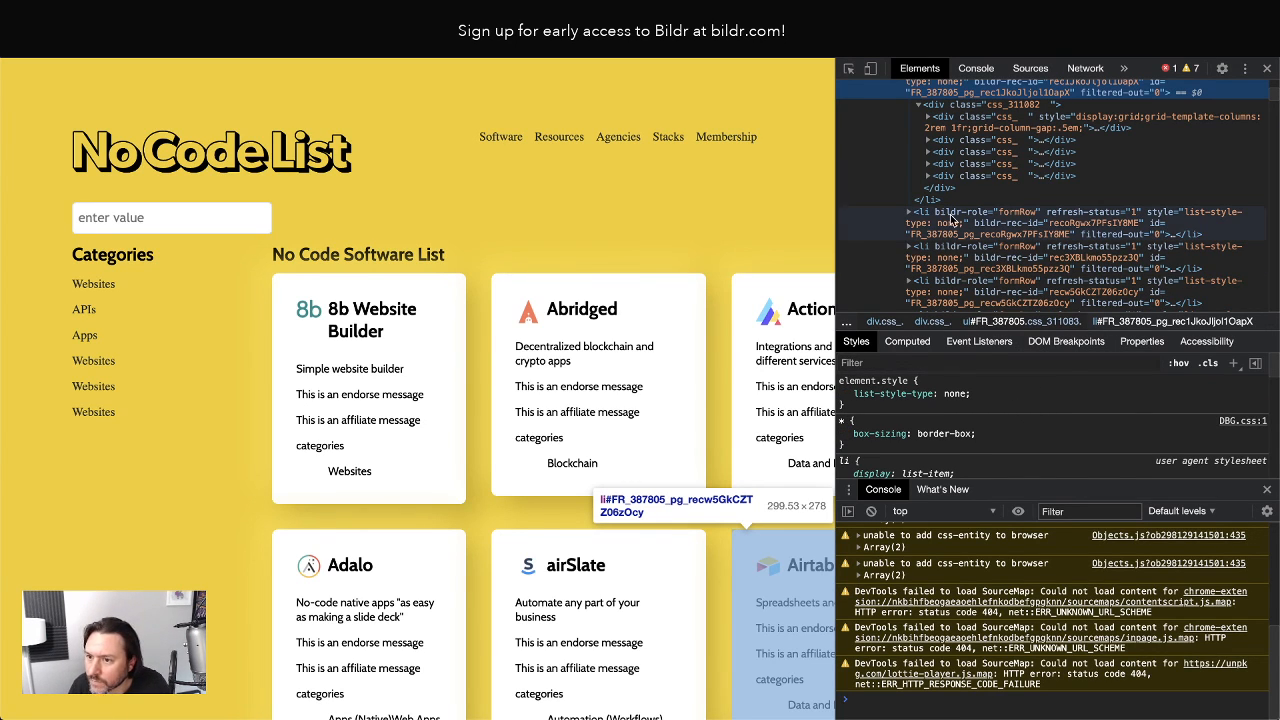
Inspect the css_311083 list element, toggling its 2rem gap and its grid-template-columns declaration off and back on.
{"action": "scroll", "coordinate": [944, 210], "scroll_direction": "up", "scroll_amount": 3}
{"action": "scroll", "coordinate": [940, 200], "scroll_direction": "up", "scroll_amount": 3}
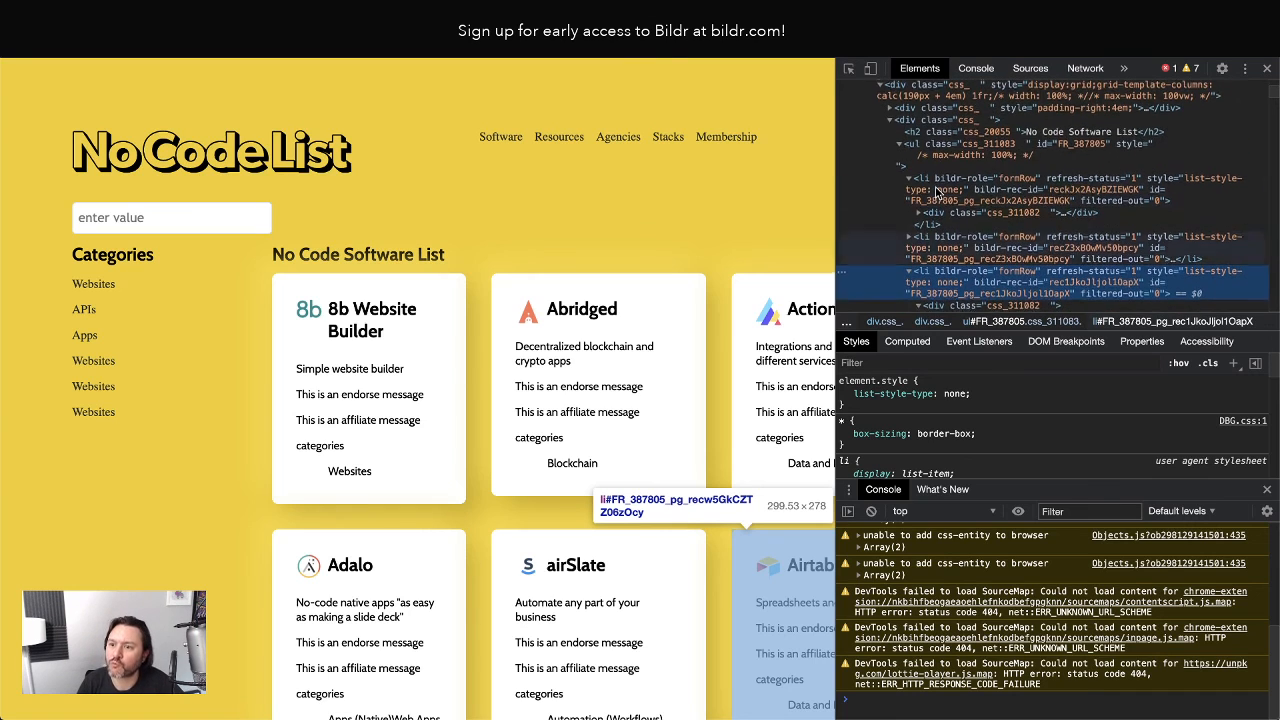
{"action": "scroll", "coordinate": [937, 192], "scroll_direction": "up", "scroll_amount": 2}
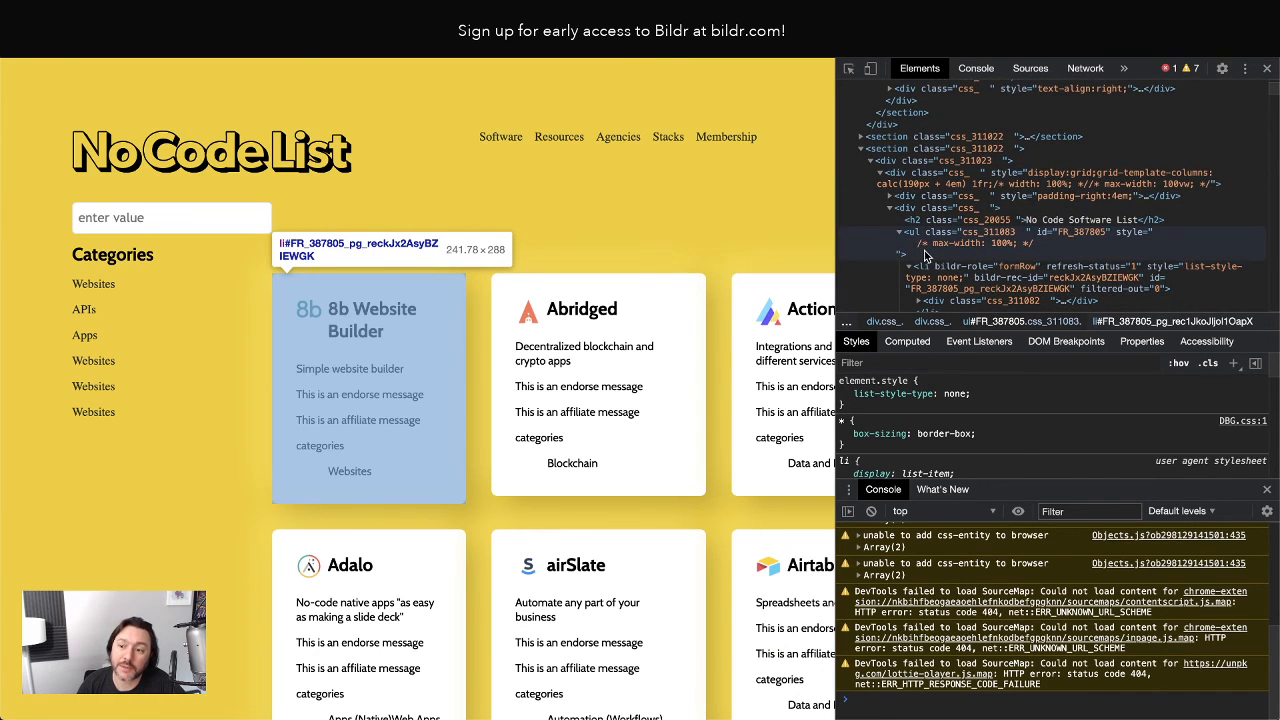
{"action": "left_click", "coordinate": [928, 232]}
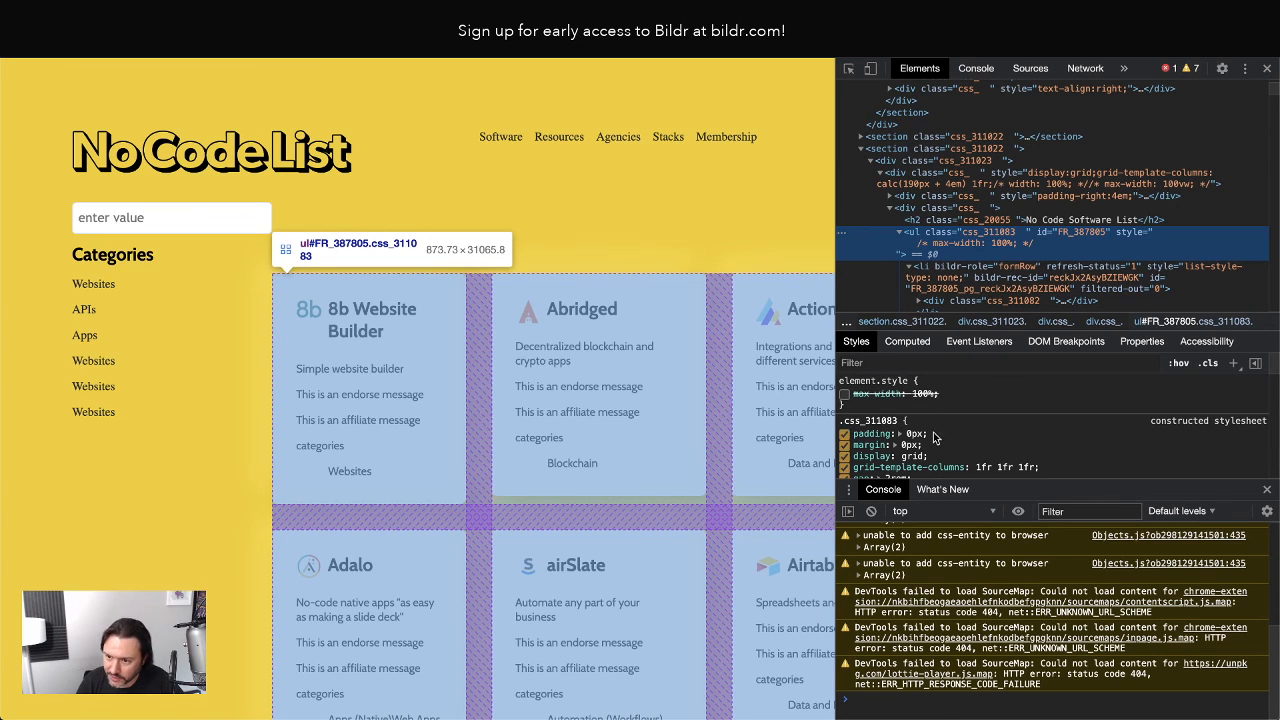
{"action": "scroll", "coordinate": [925, 440], "scroll_direction": "down", "scroll_amount": 3}
{"action": "left_click", "coordinate": [844, 423]}
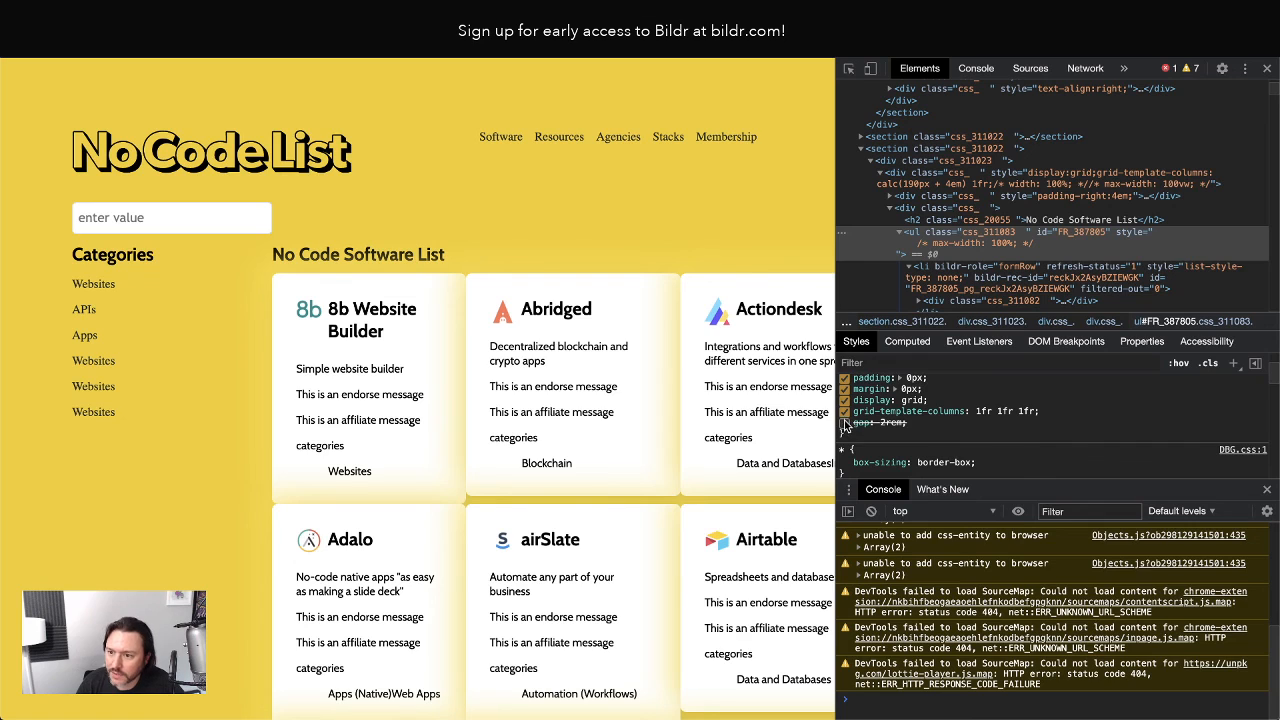
{"action": "left_click", "coordinate": [844, 411]}
{"action": "left_click", "coordinate": [844, 411]}
{"action": "left_click", "coordinate": [844, 423]}
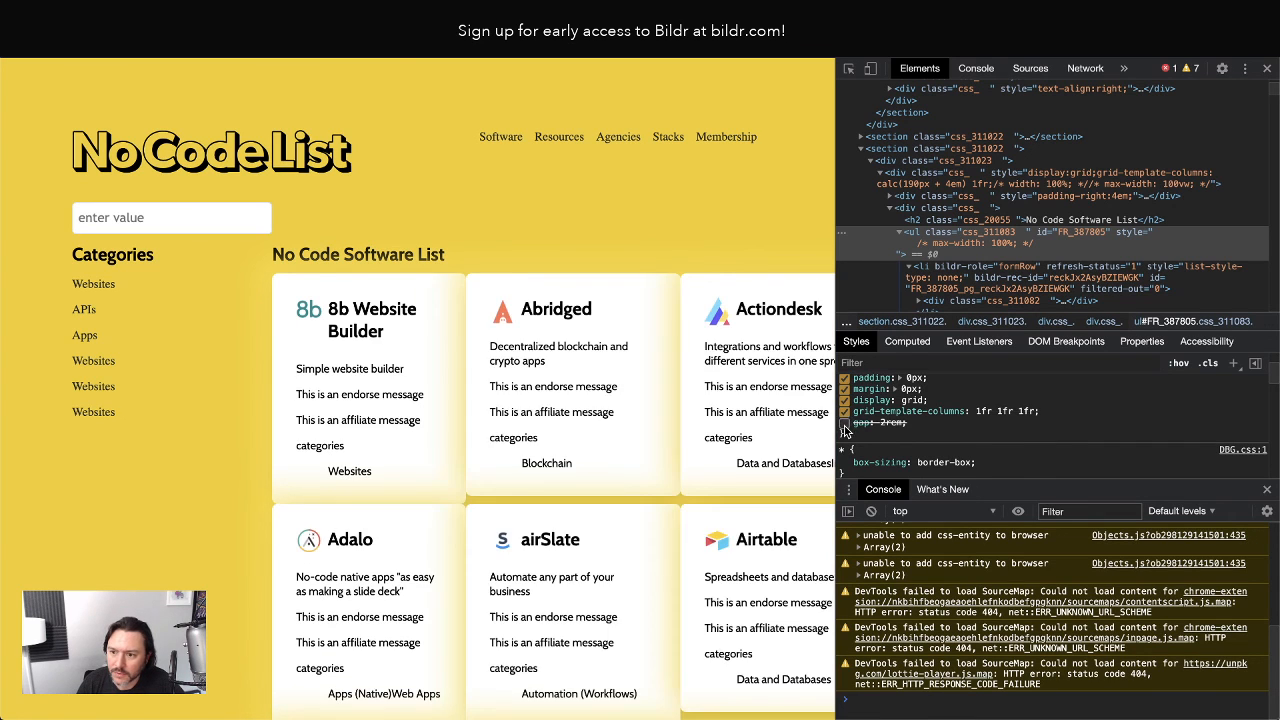
Set the css_311083 list's grid-template-columns to a single 1fr column.
{"action": "left_click", "coordinate": [1008, 413]}
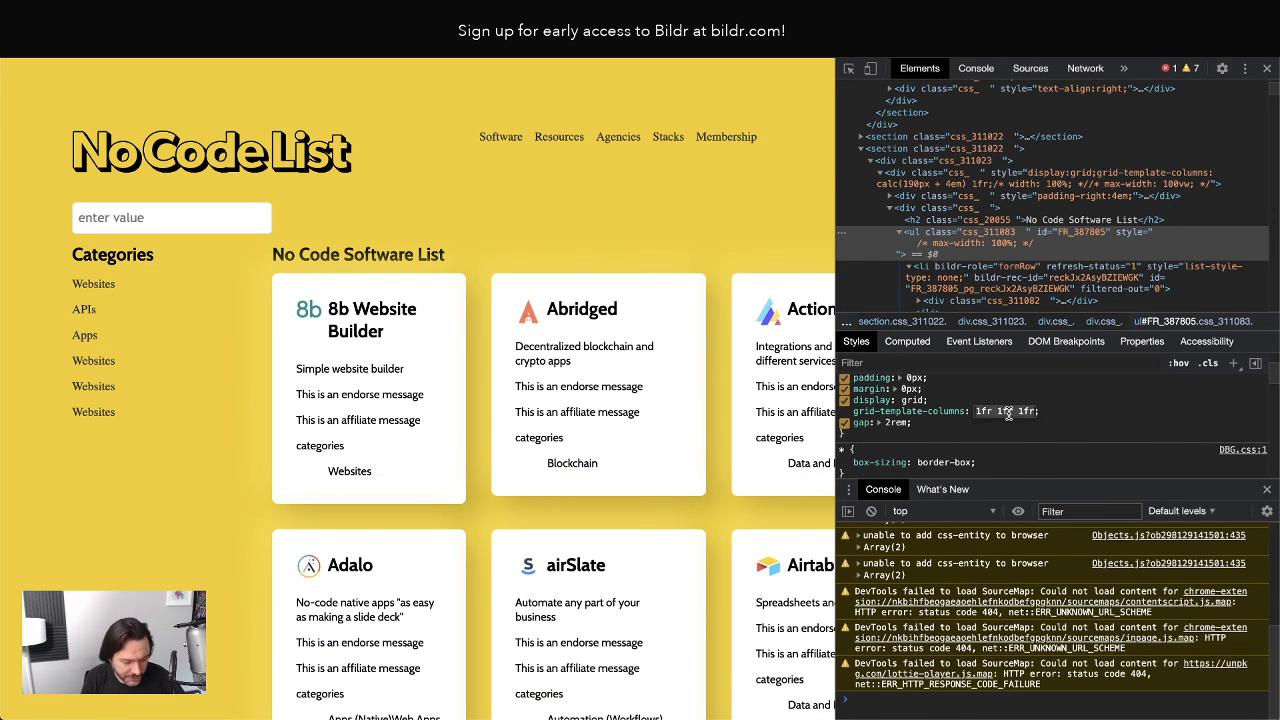
{"action": "type", "text": "1fr"}
{"action": "key", "text": "Tab"}
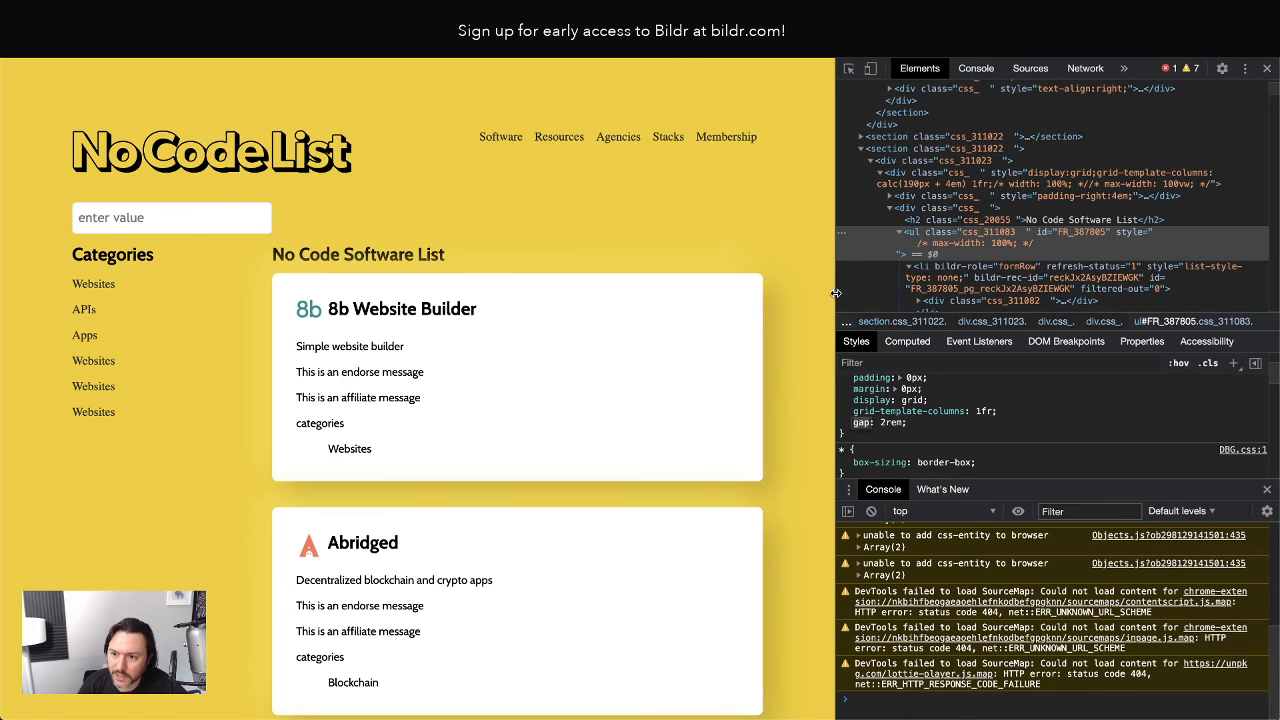
Turn on the responsive device preview and narrow the page to 888 px wide.
{"action": "left_click_drag", "start_coordinate": [836, 295], "coordinate": [835, 295]}
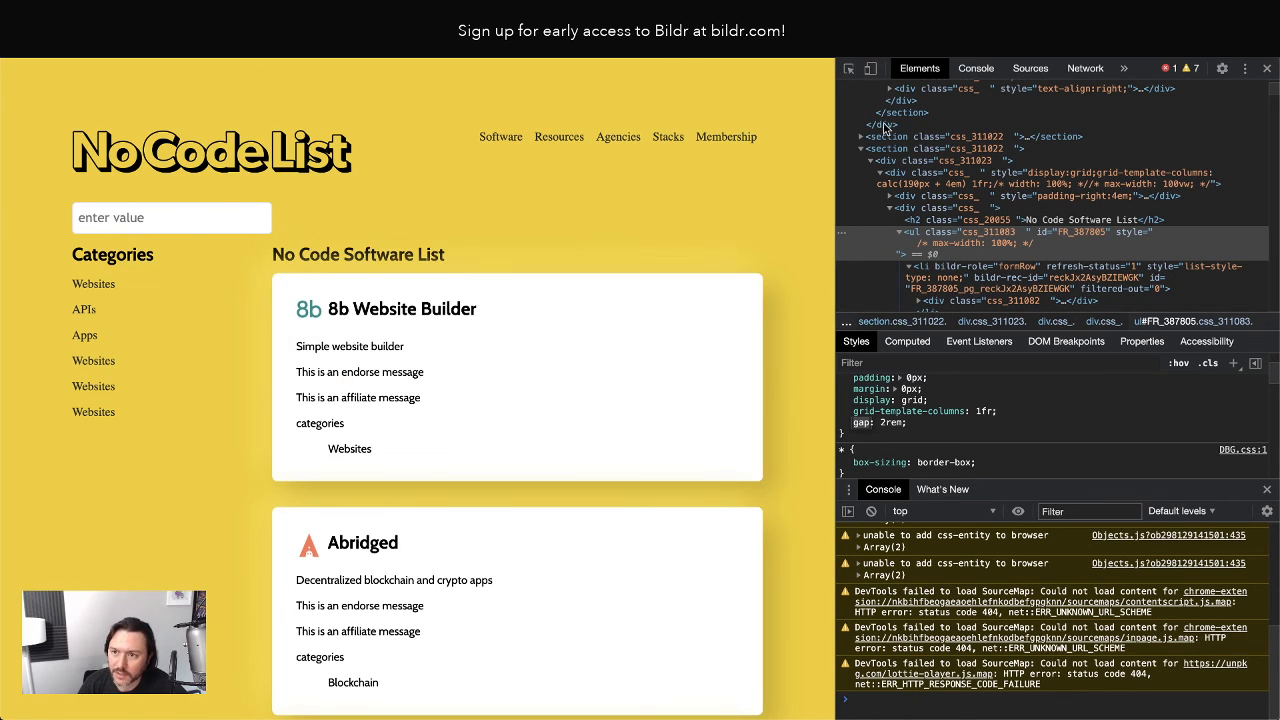
{"action": "left_click", "coordinate": [869, 70]}
{"action": "left_click_drag", "start_coordinate": [827, 227], "coordinate": [782, 246]}
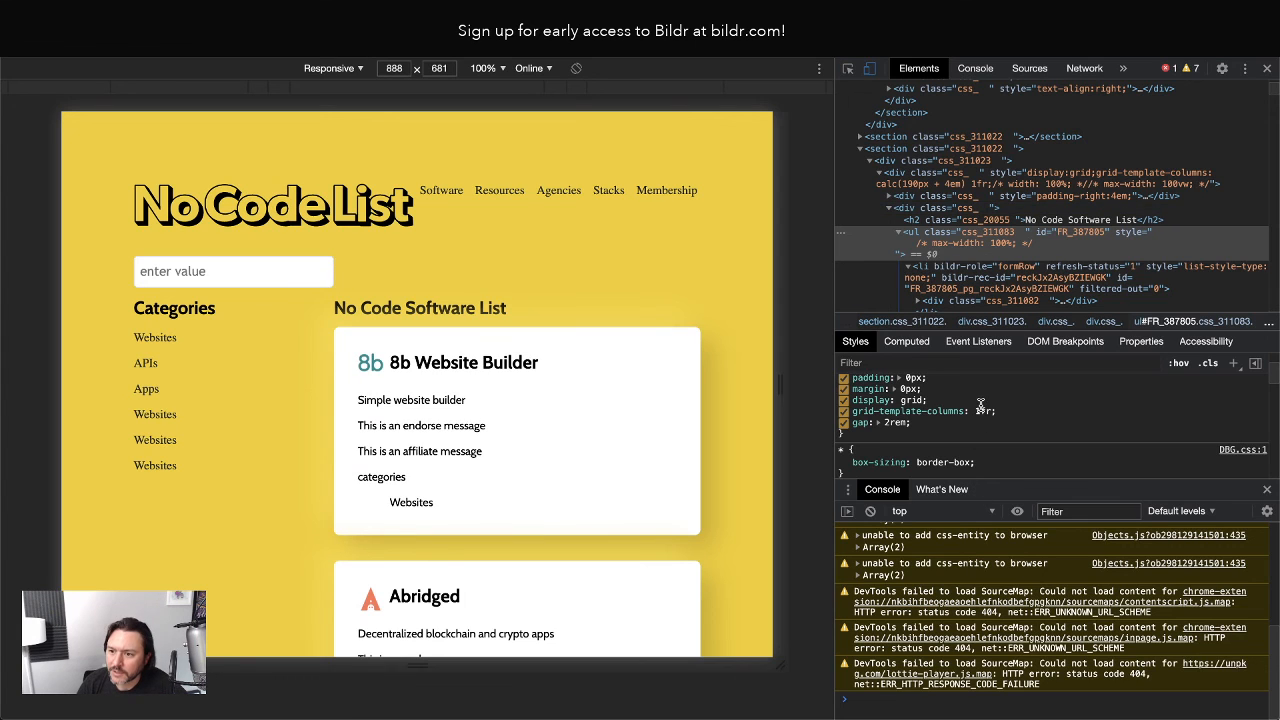
Set the css_311083 list's grid-template-columns to 1fr 1fr, and toggle its grid display off and back on.
{"action": "left_click", "coordinate": [981, 409]}
{"action": "type", "text": "1fr"}
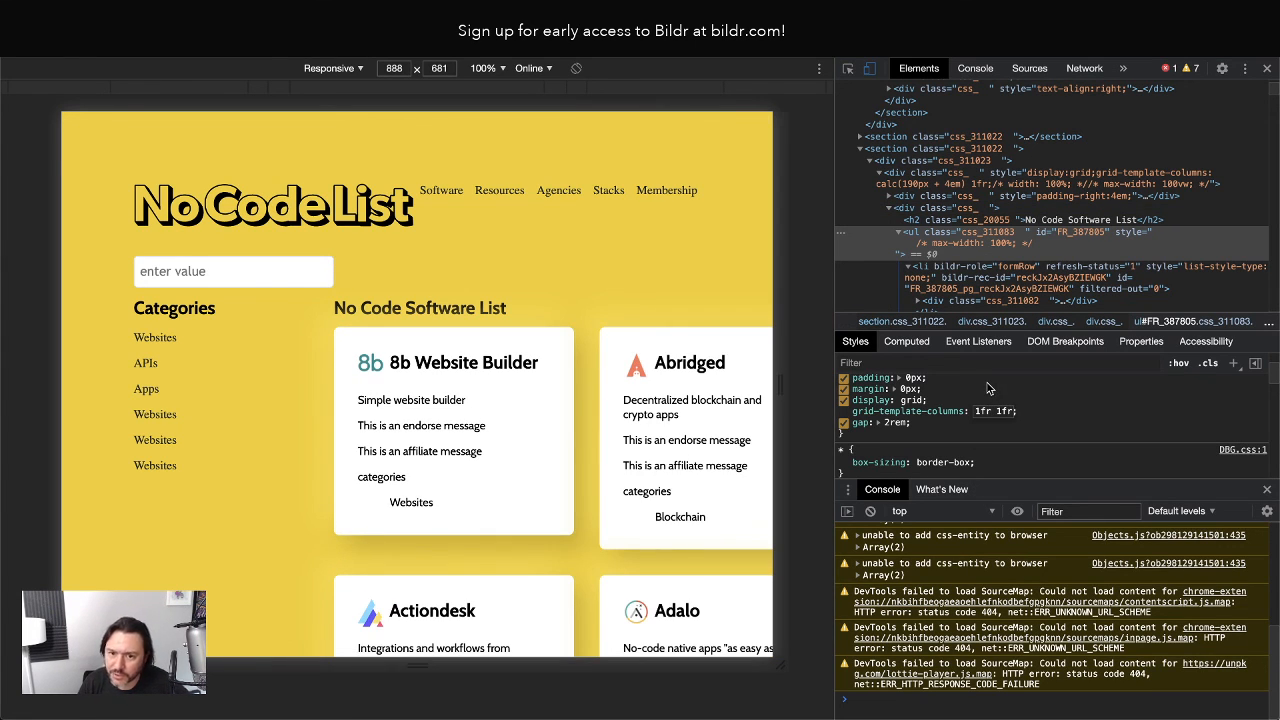
{"action": "key", "text": "Return"}
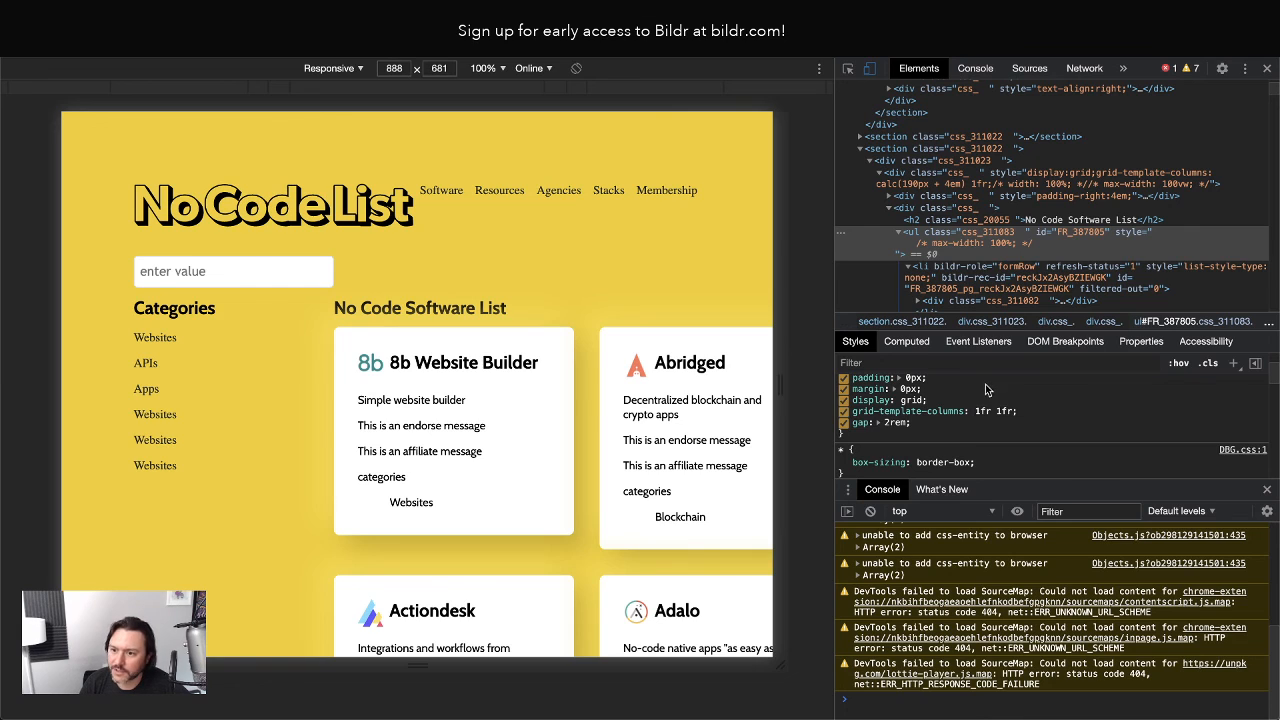
{"action": "left_click", "coordinate": [844, 400]}
{"action": "left_click", "coordinate": [844, 400]}
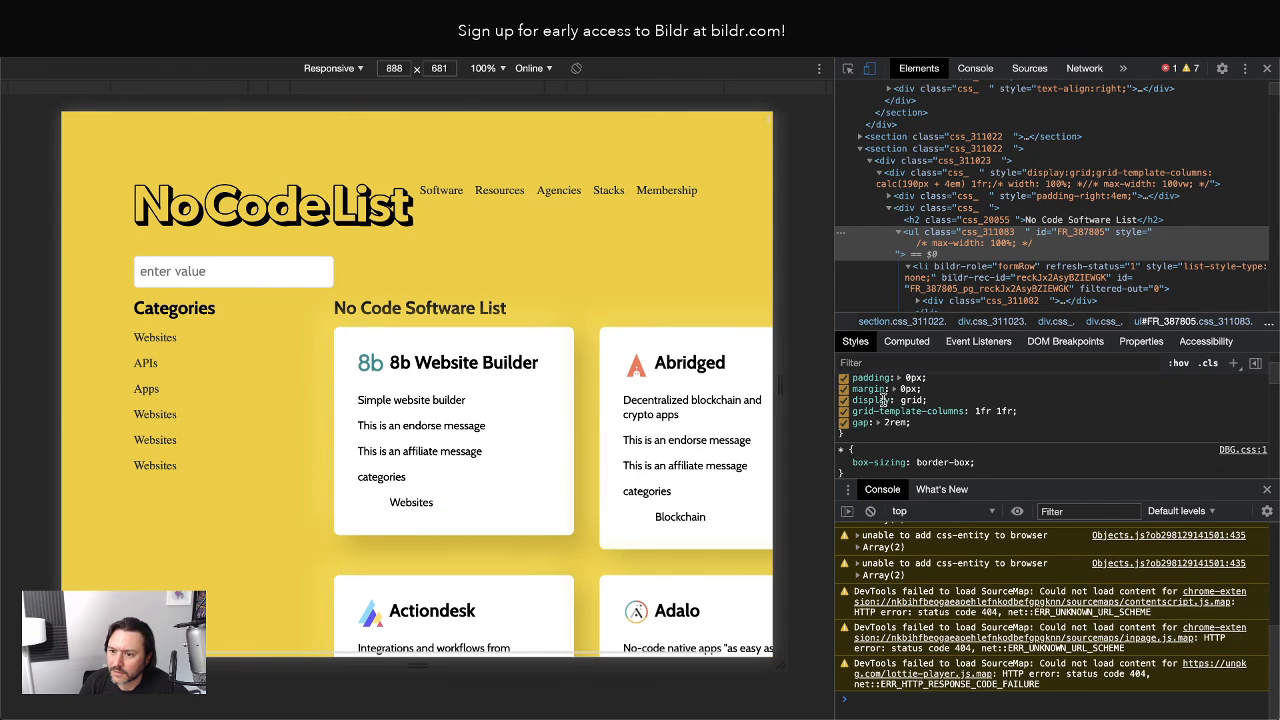
Try adding position: relative to the css_311083 rule, and disable the declaration again.
{"action": "left_click", "coordinate": [945, 432]}
{"action": "type", "text": "postio"}
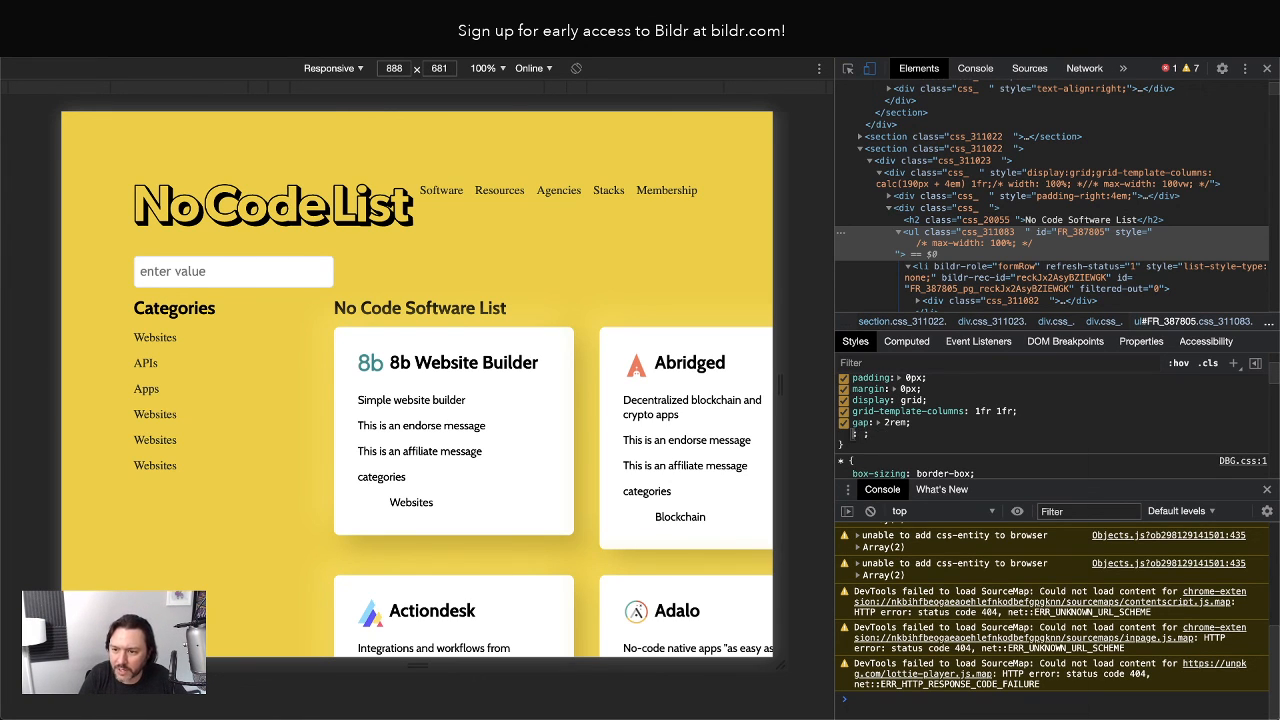
{"action": "key", "text": "BackSpace"}
{"action": "key", "text": "BackSpace"}
{"action": "key", "text": "BackSpace"}
{"action": "type", "text": "ition"}
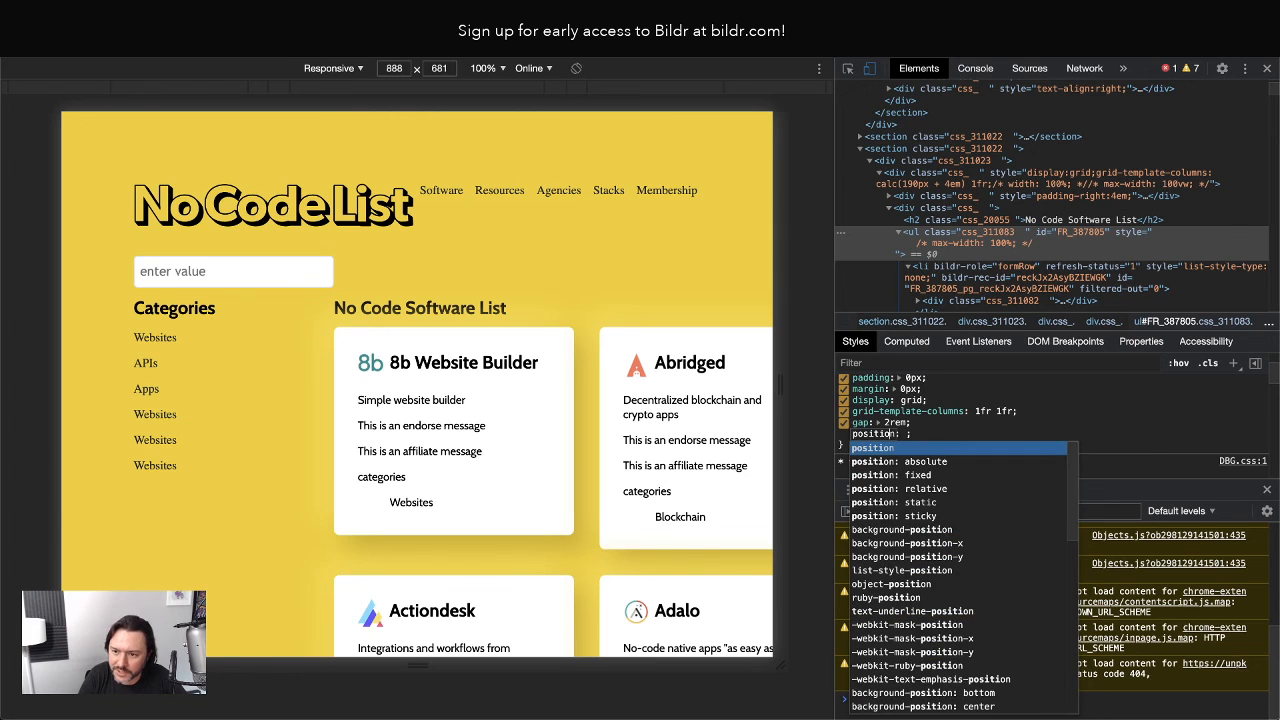
{"action": "key", "text": "Tab"}
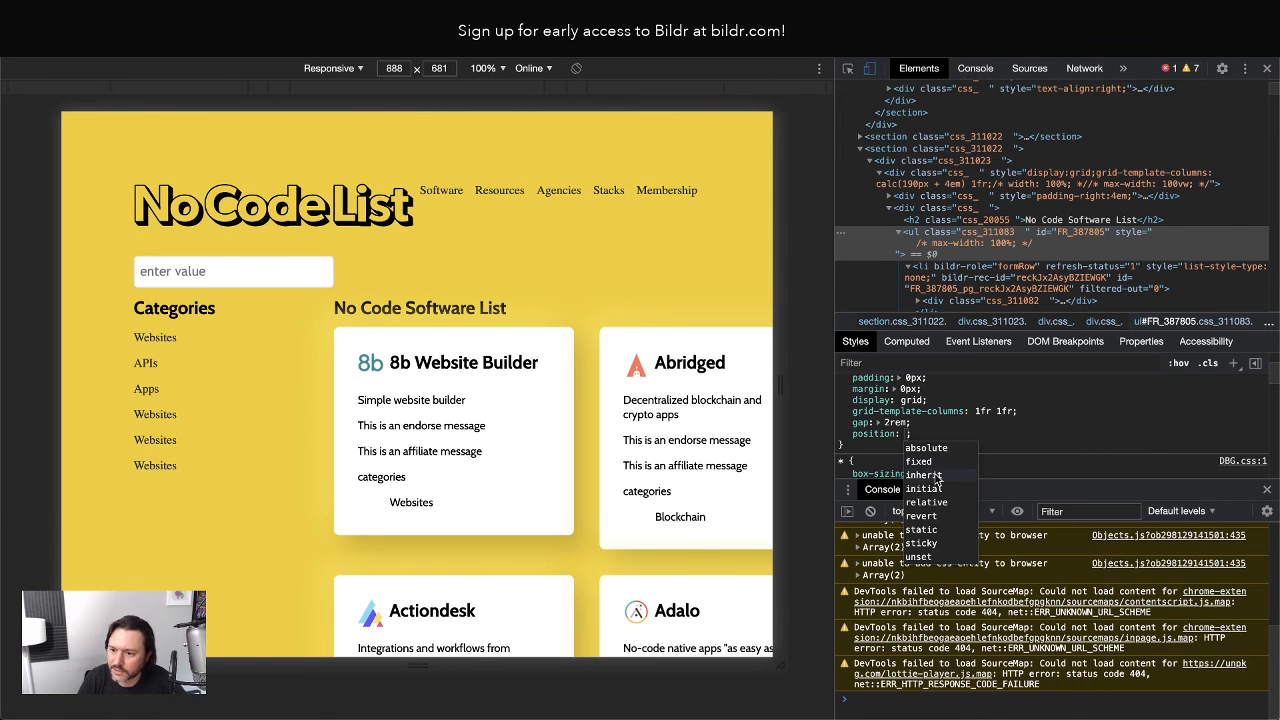
{"action": "left_click", "coordinate": [936, 503]}
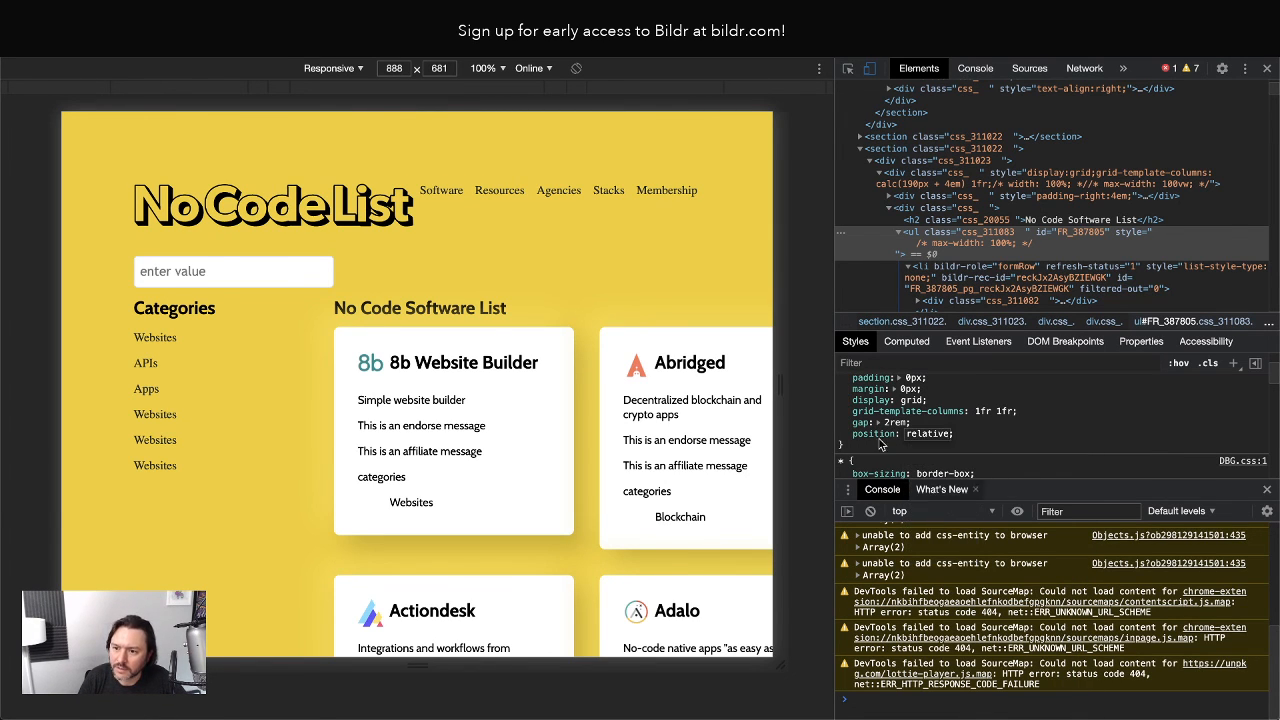
{"action": "left_click", "coordinate": [844, 434]}
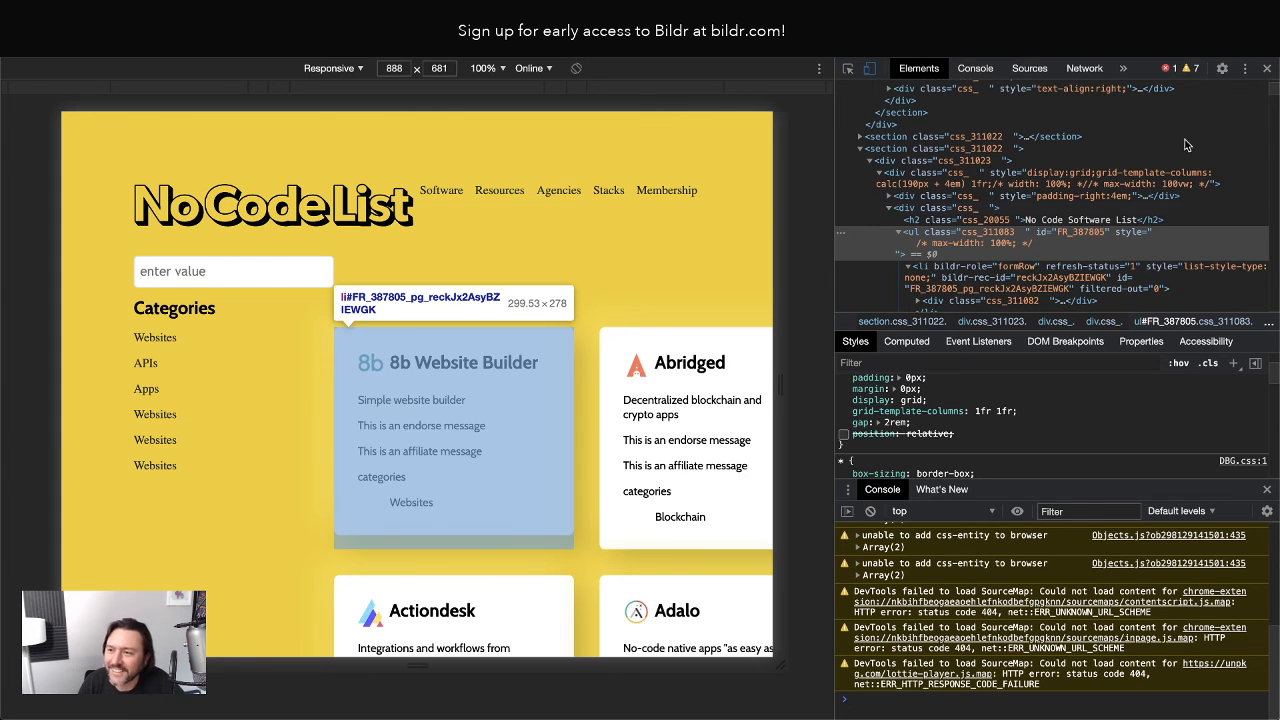
Close the developer tools, check the card layout at different page zoom levels and reload the page.
{"action": "left_click", "coordinate": [1267, 69]}
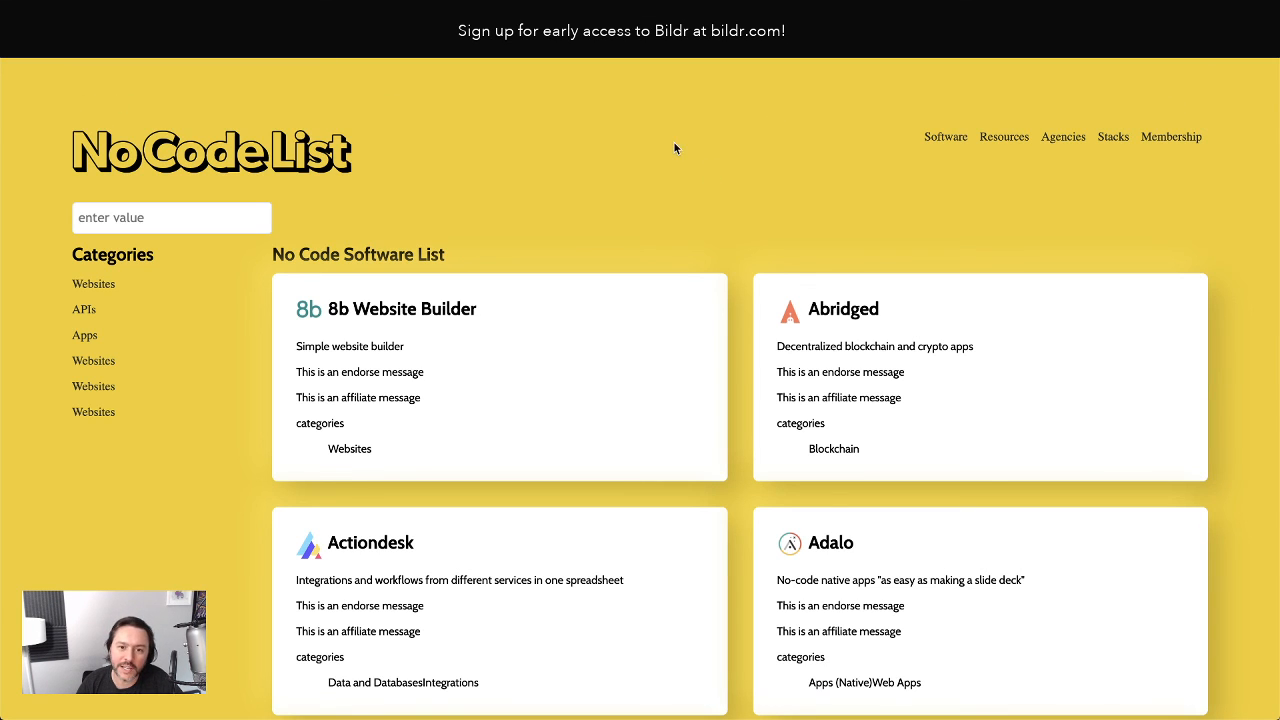
{"action": "key", "text": "ctrl+minus"}
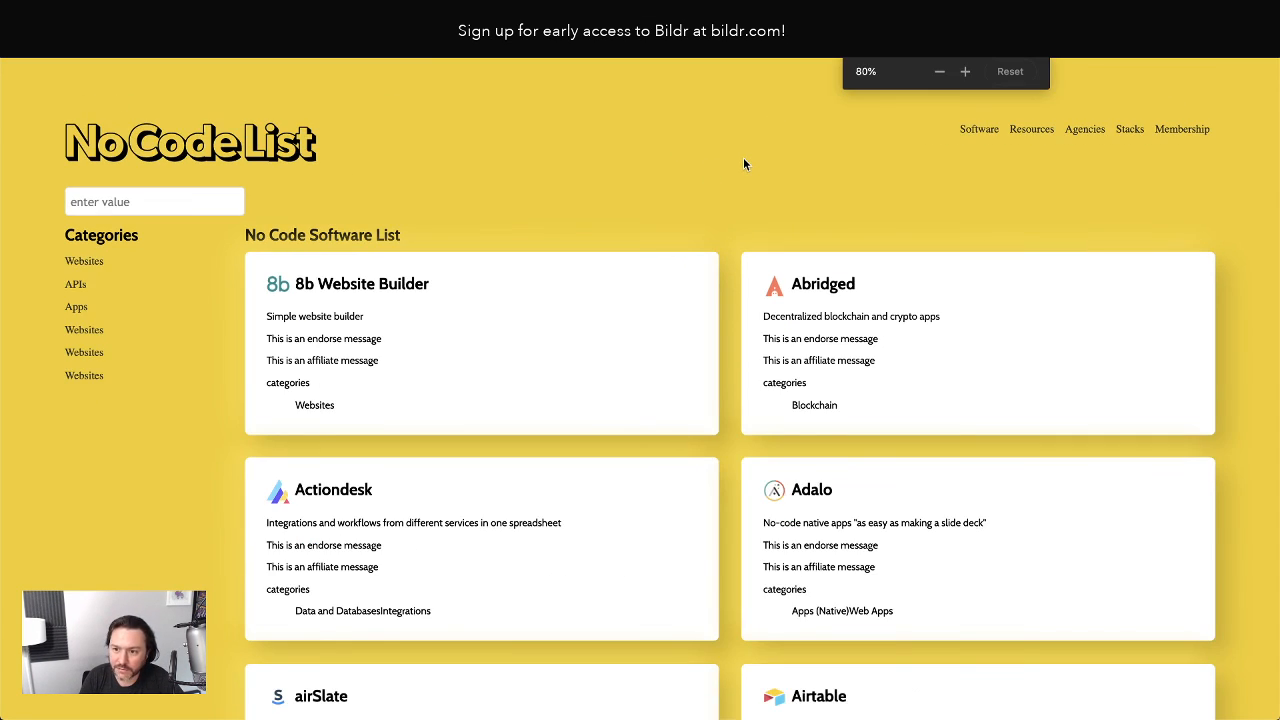
{"action": "key", "text": "ctrl+plus"}
{"action": "key", "text": "ctrl+plus"}
{"action": "key", "text": "ctrl+minus"}
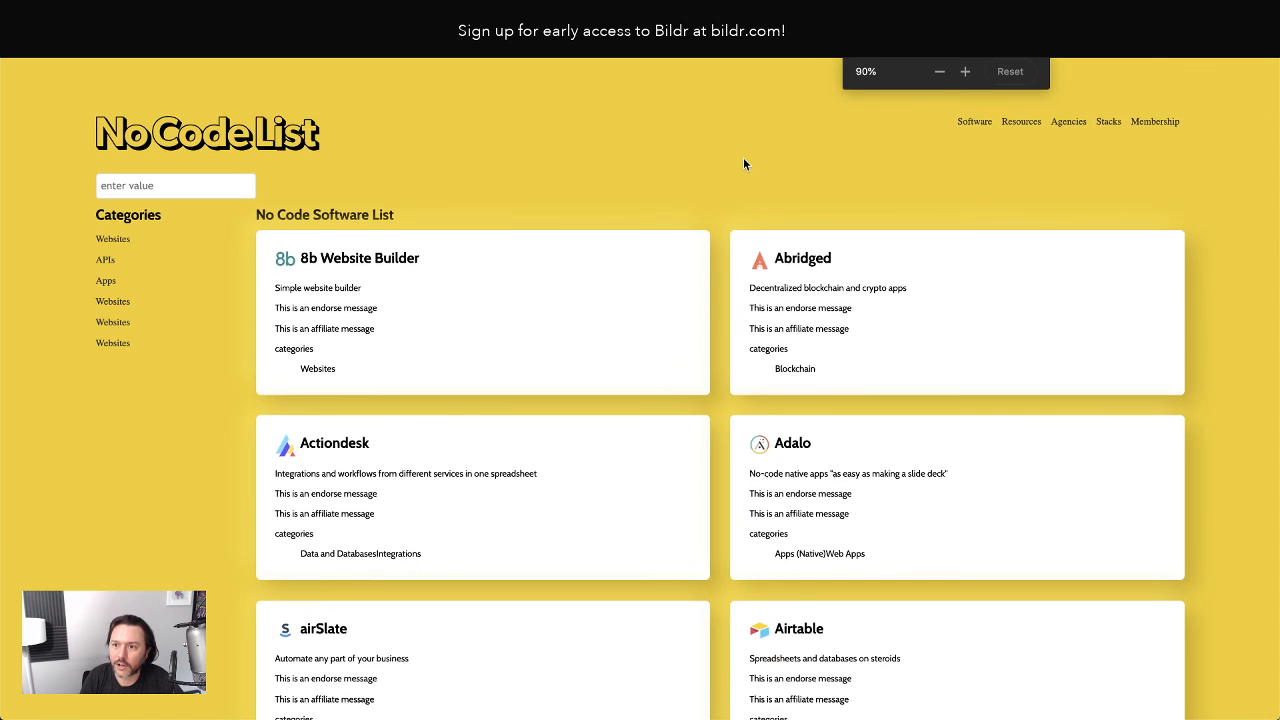
{"action": "key", "text": "ctrl+plus"}
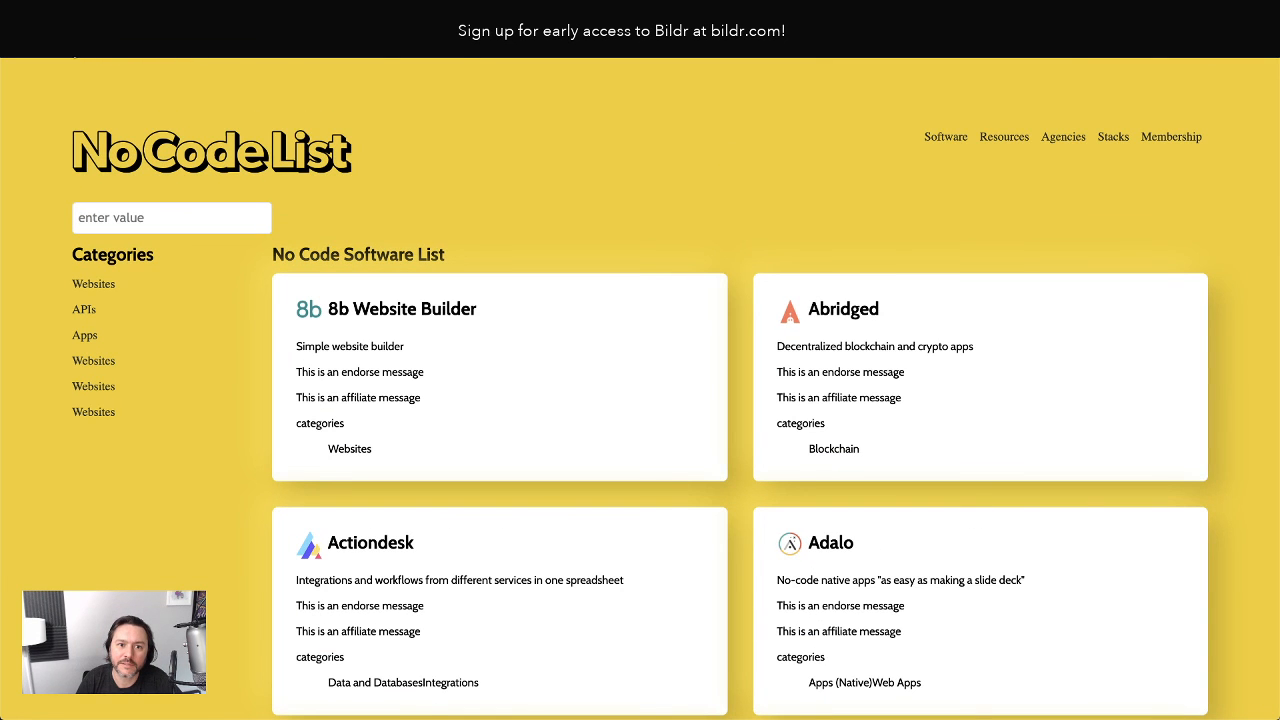
{"action": "key", "text": "super+r"}
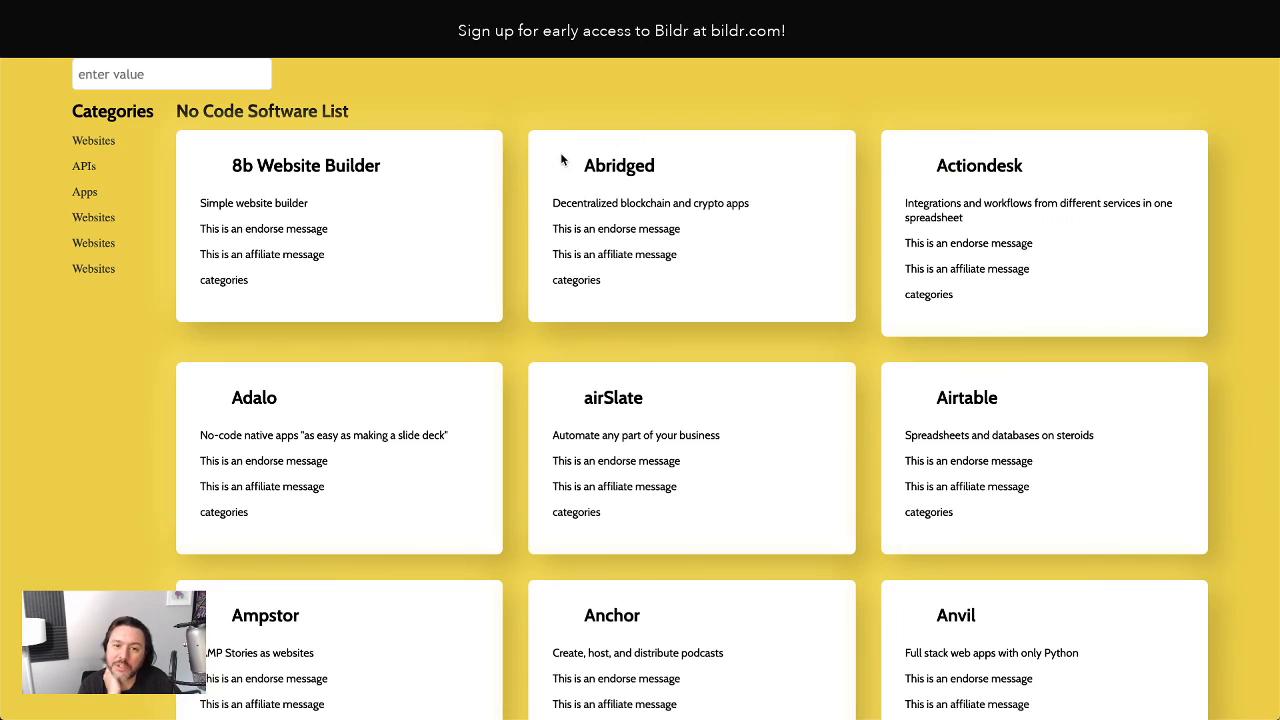